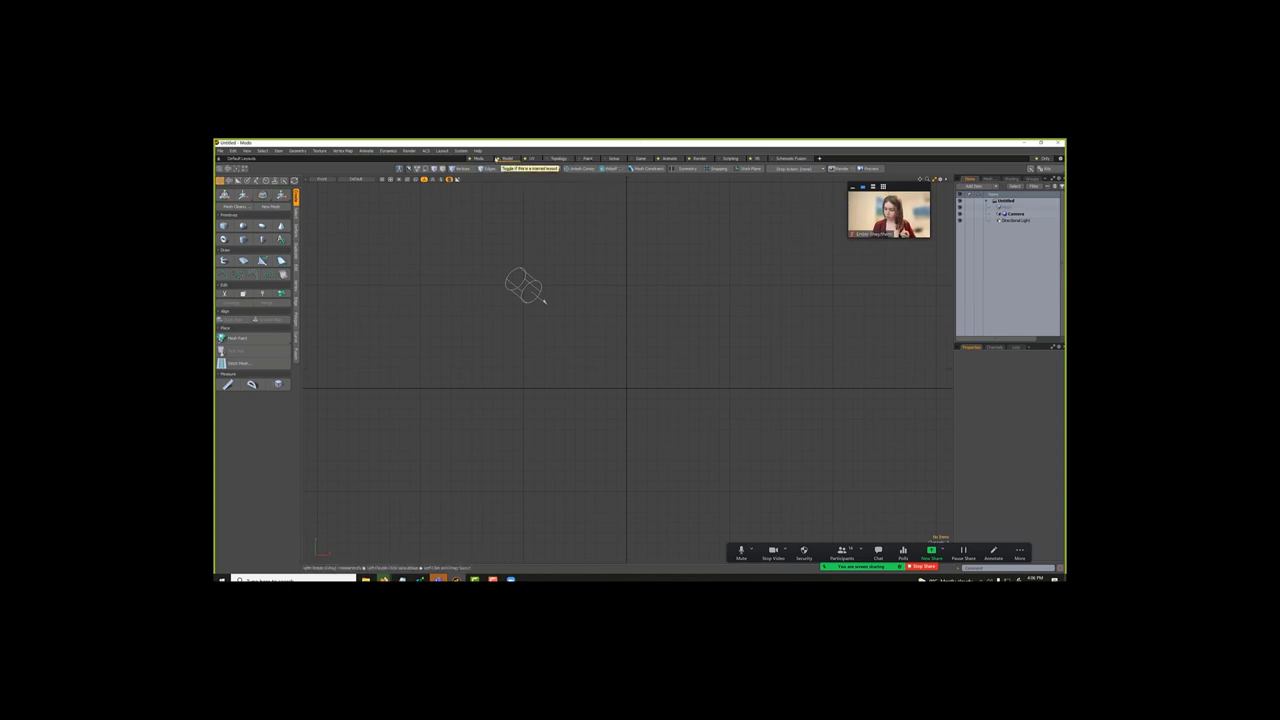
Step: Switch to the Model layout and show both the animation timeline and the Presets browser
click(481, 159)
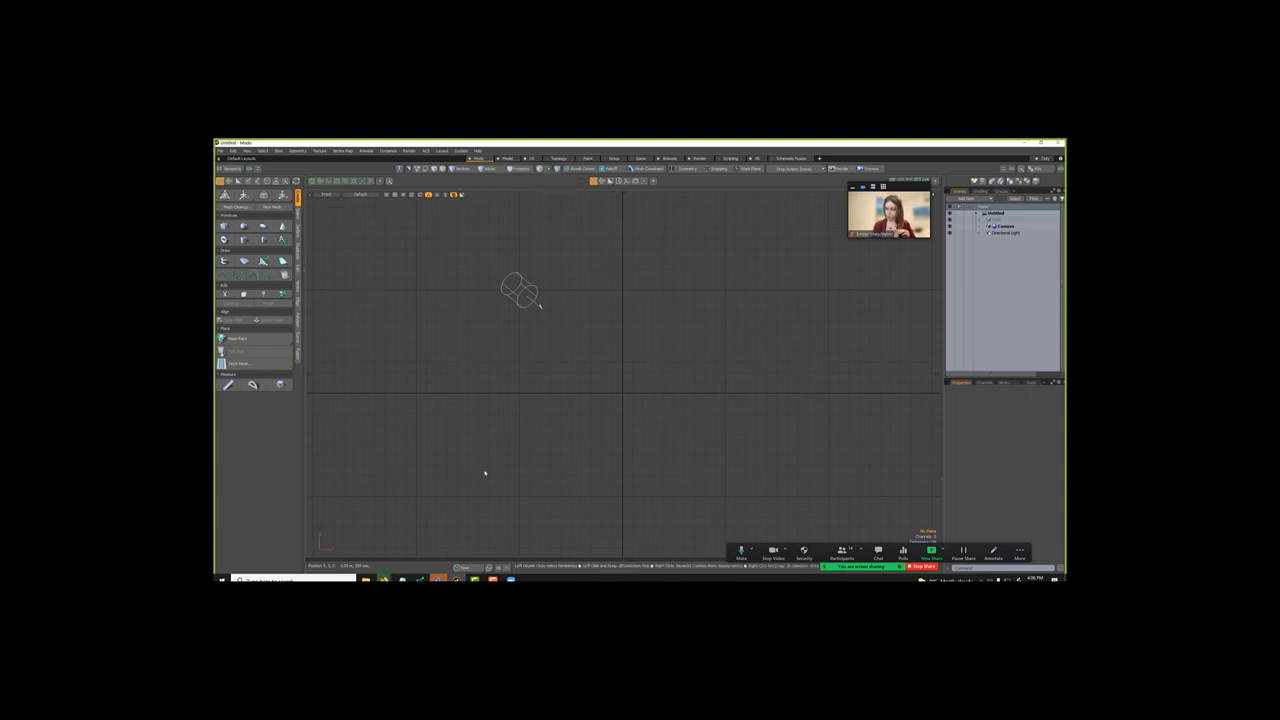
click(468, 568)
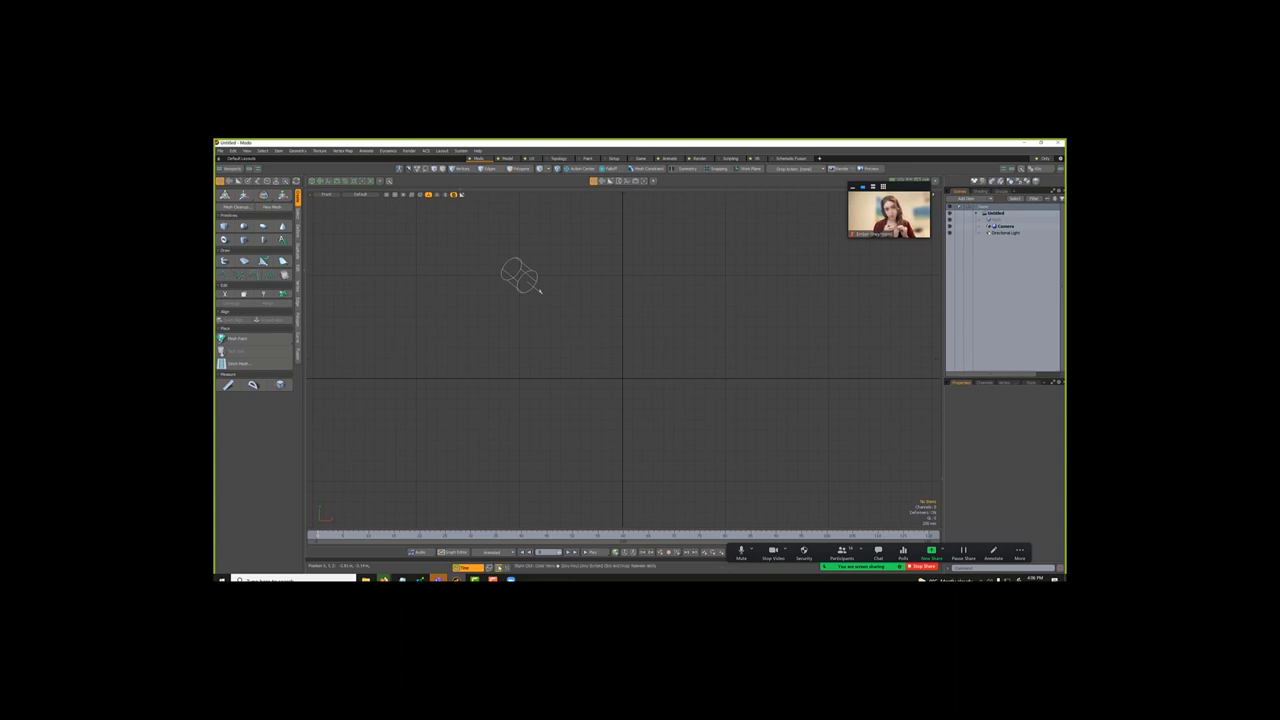
click(507, 568)
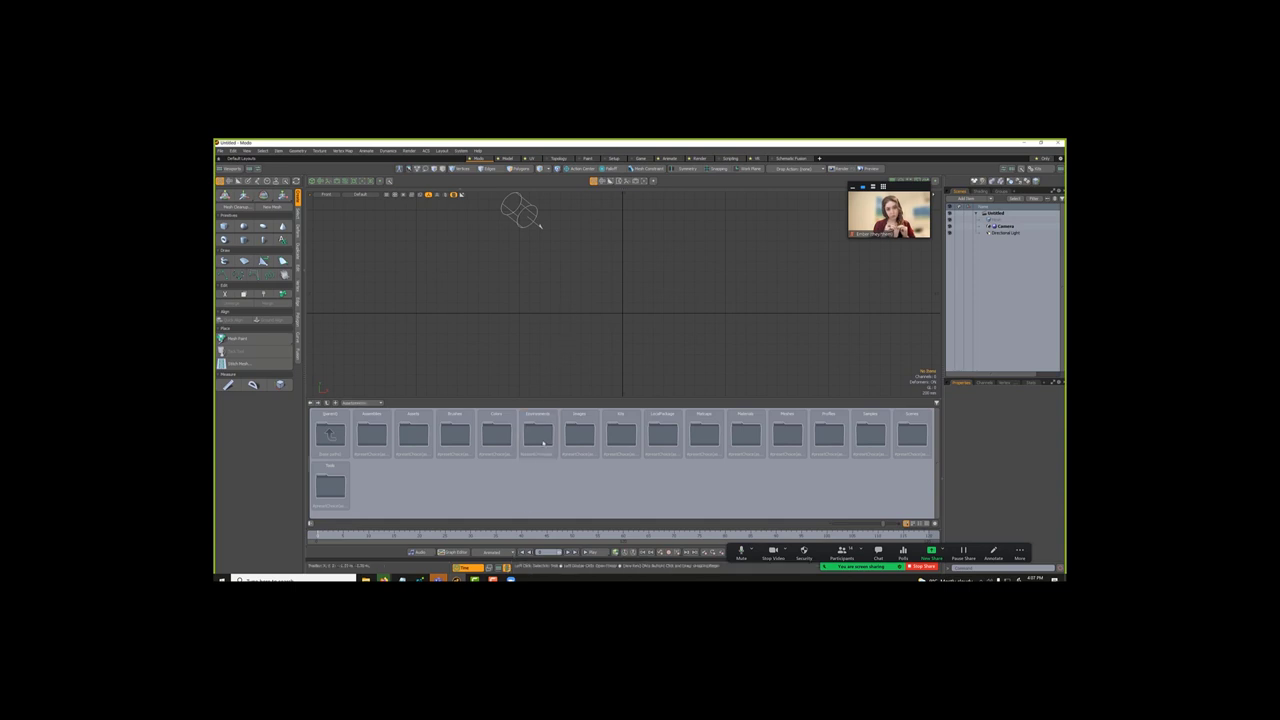
Step: Open the environment presets folder, then close the Presets browser and toggle the bottom panels
double_click(413, 438)
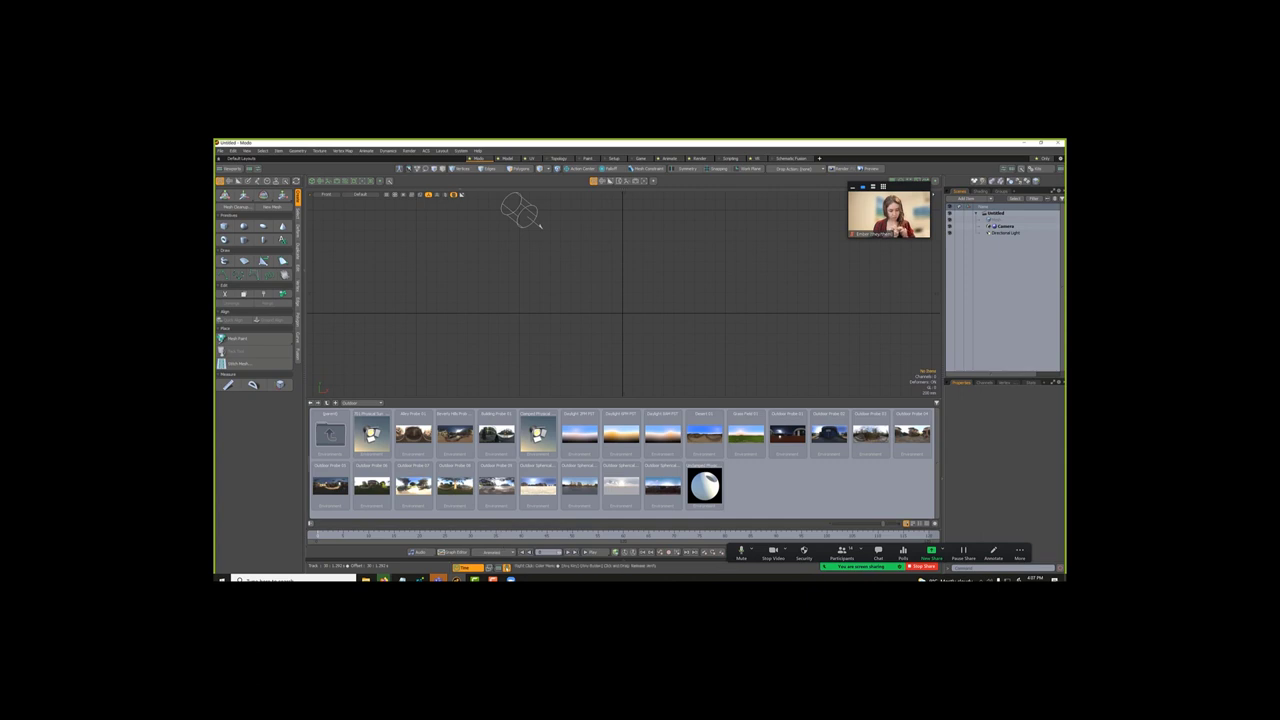
click(506, 567)
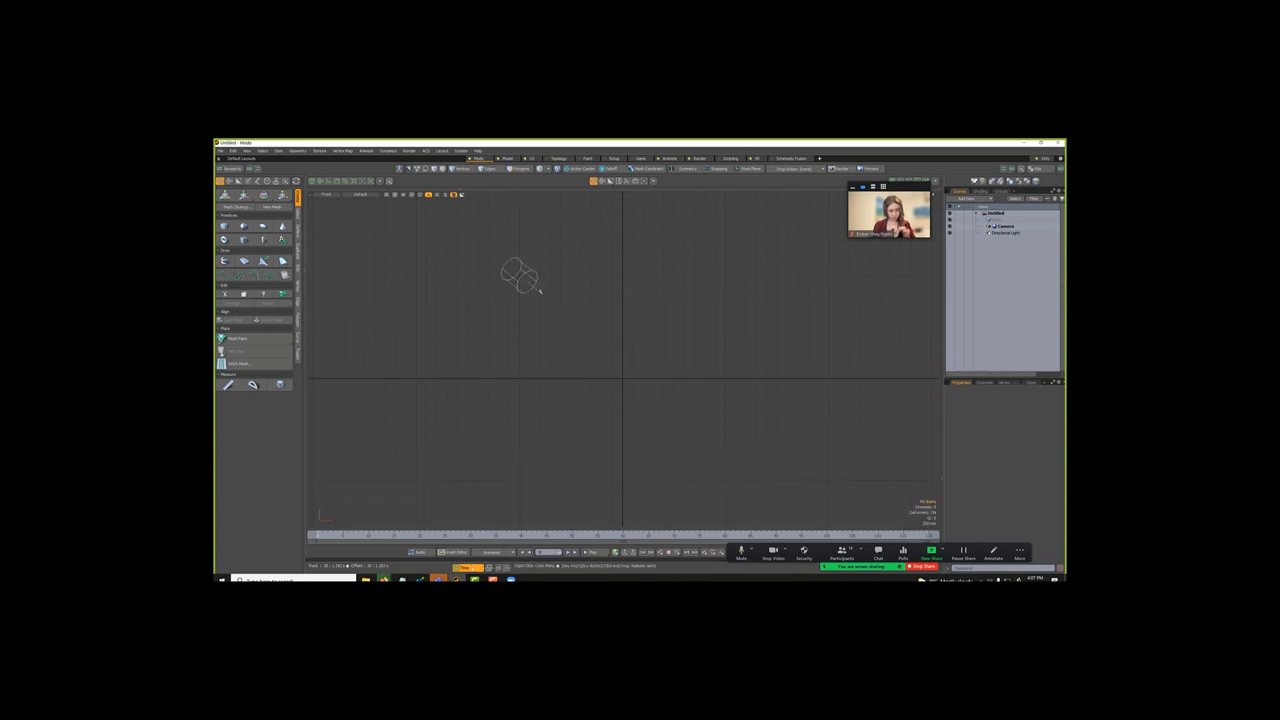
click(465, 567)
Step: Set the current time to frame 120 on the timeline, keeping the timeline panel visible
click(468, 567)
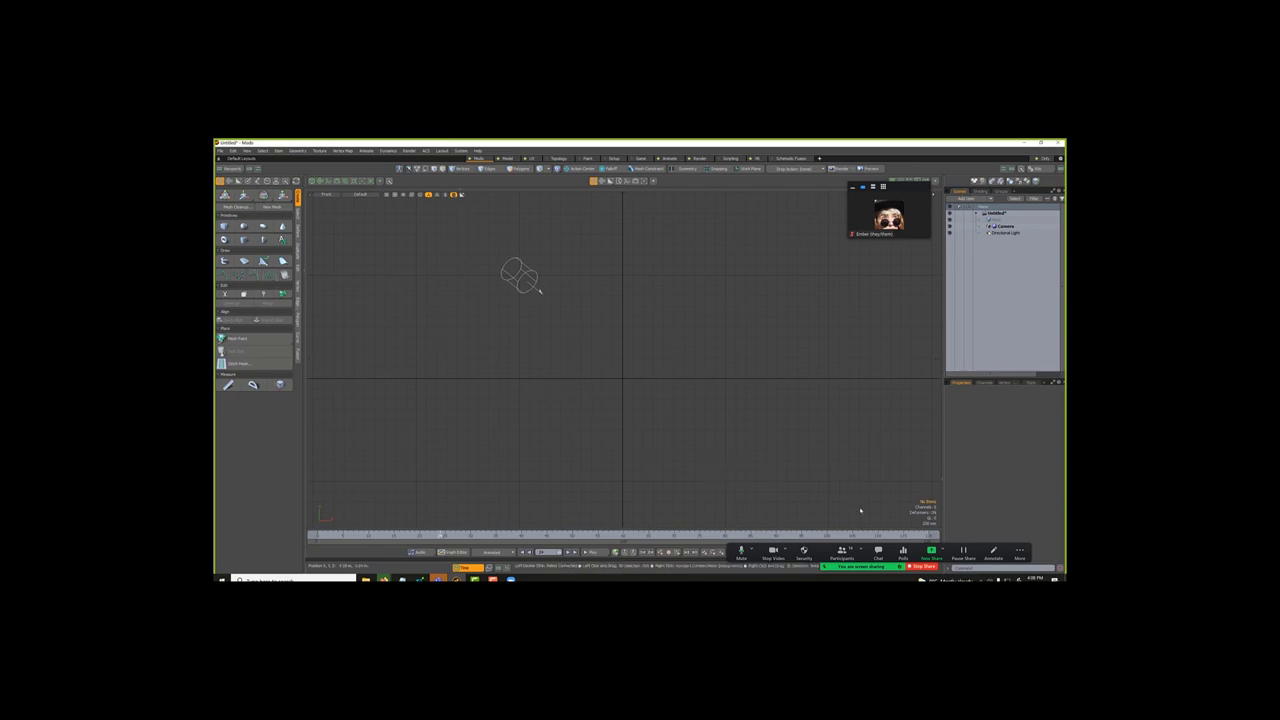
click(925, 536)
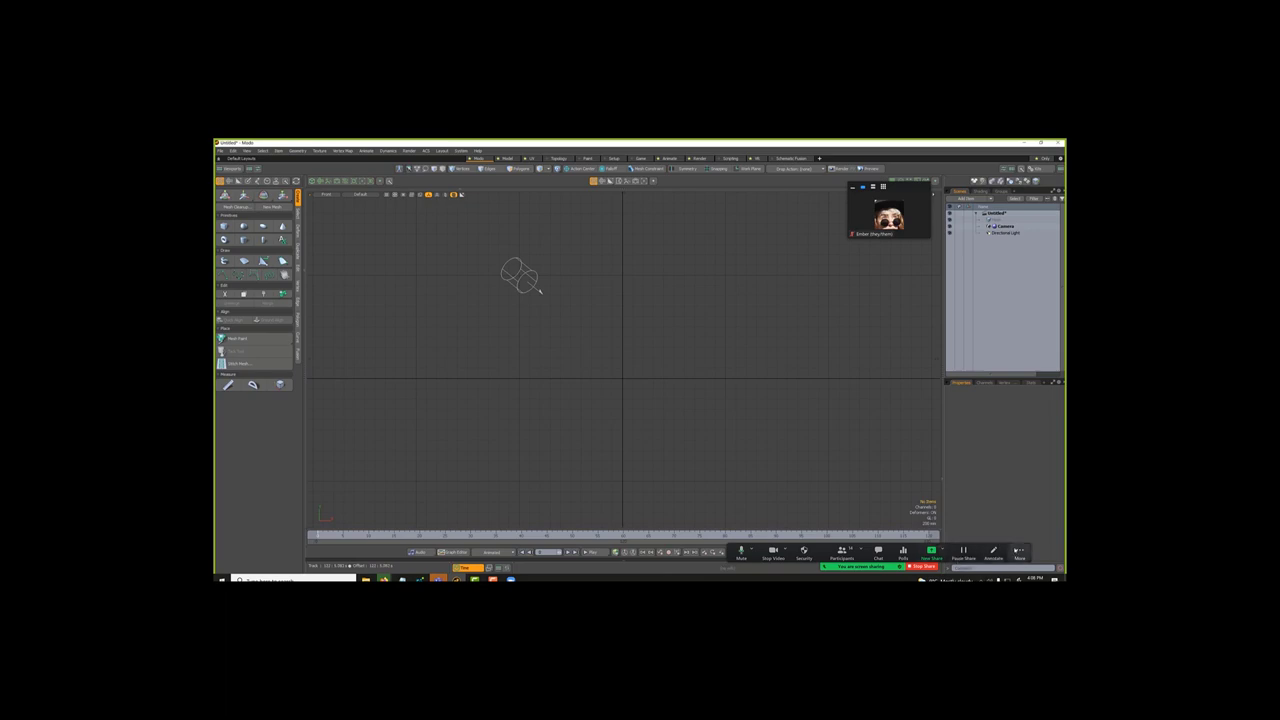
drag(990, 543, 770, 481)
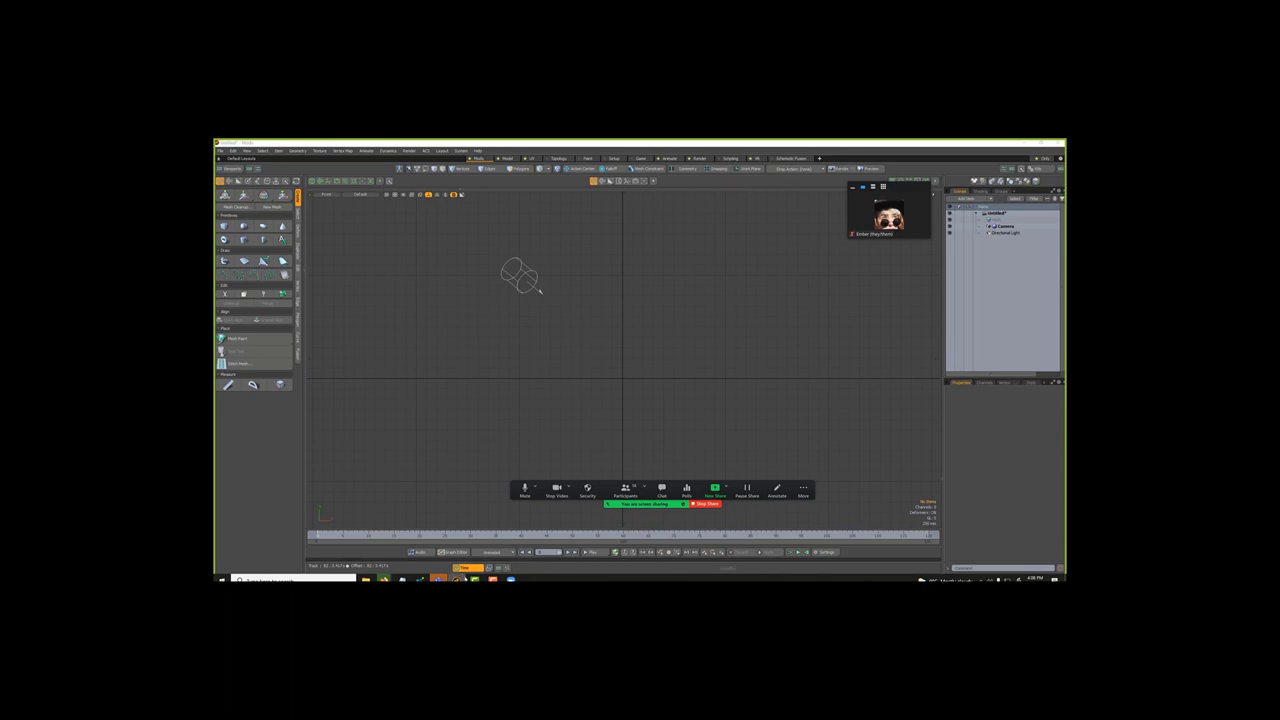
click(465, 568)
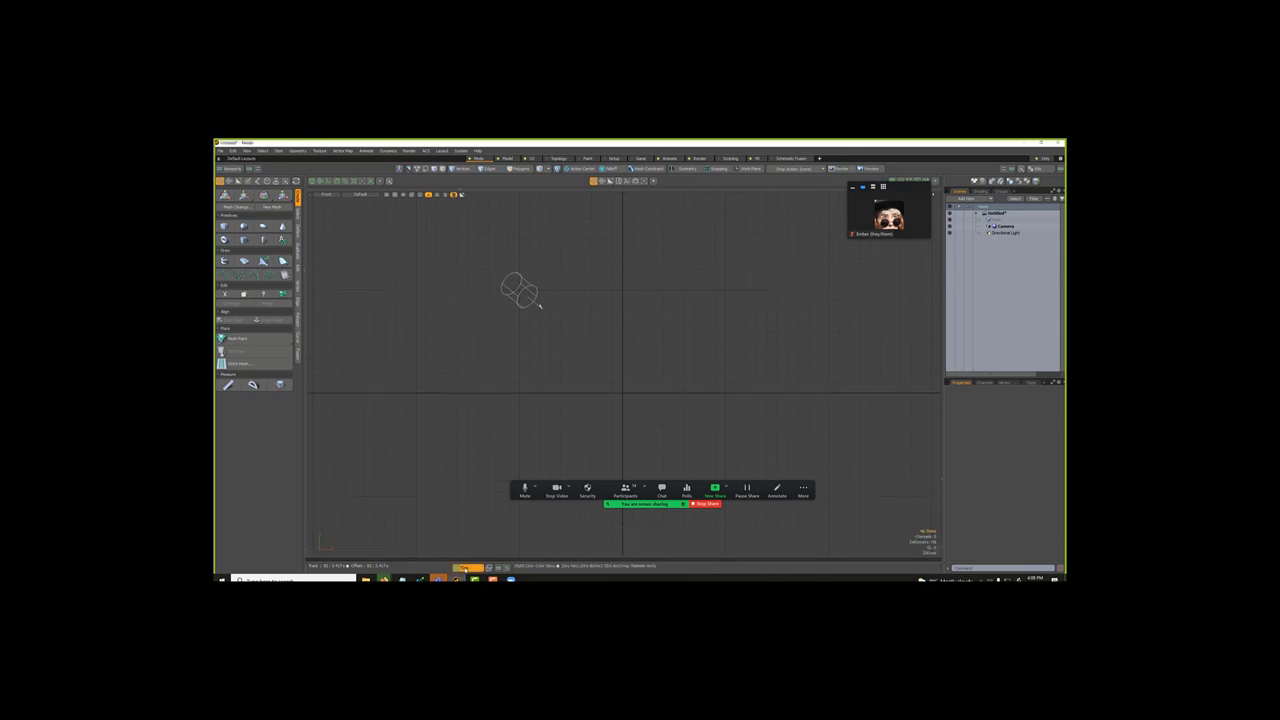
click(464, 568)
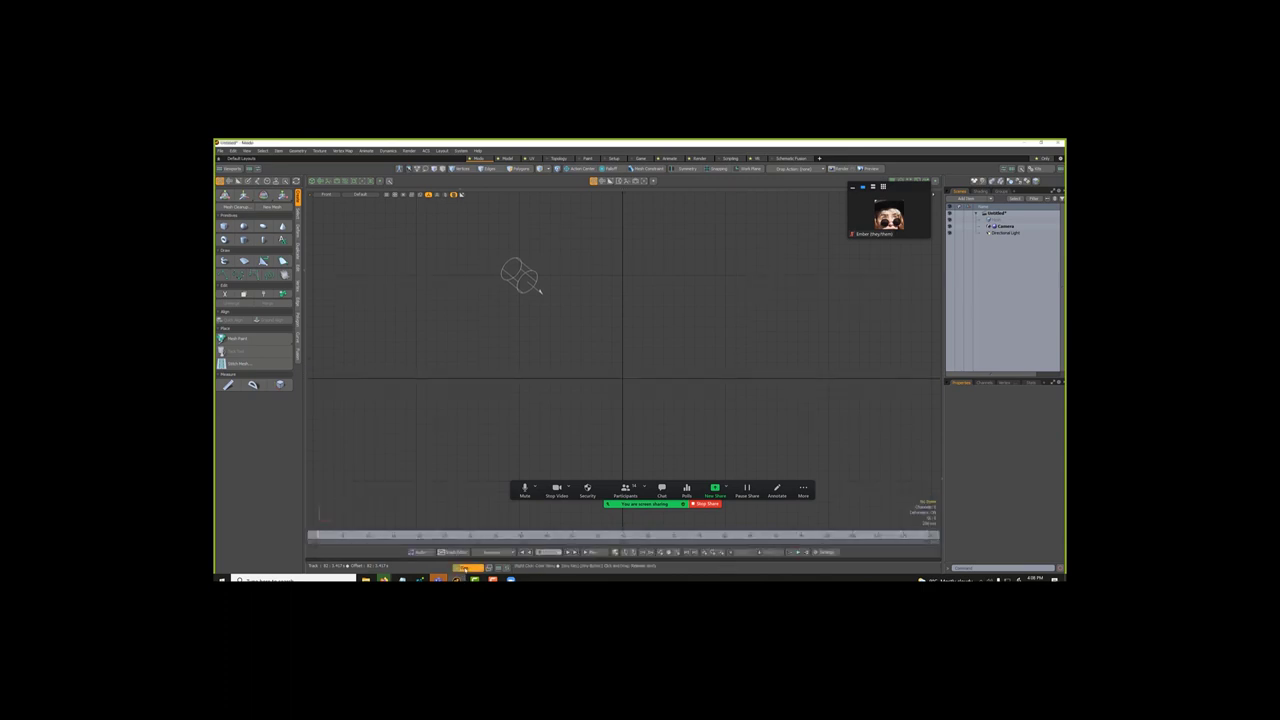
Step: Check the timeline's Scene End setting, then turn off Show Lights in 3D Viewport Properties
click(826, 553)
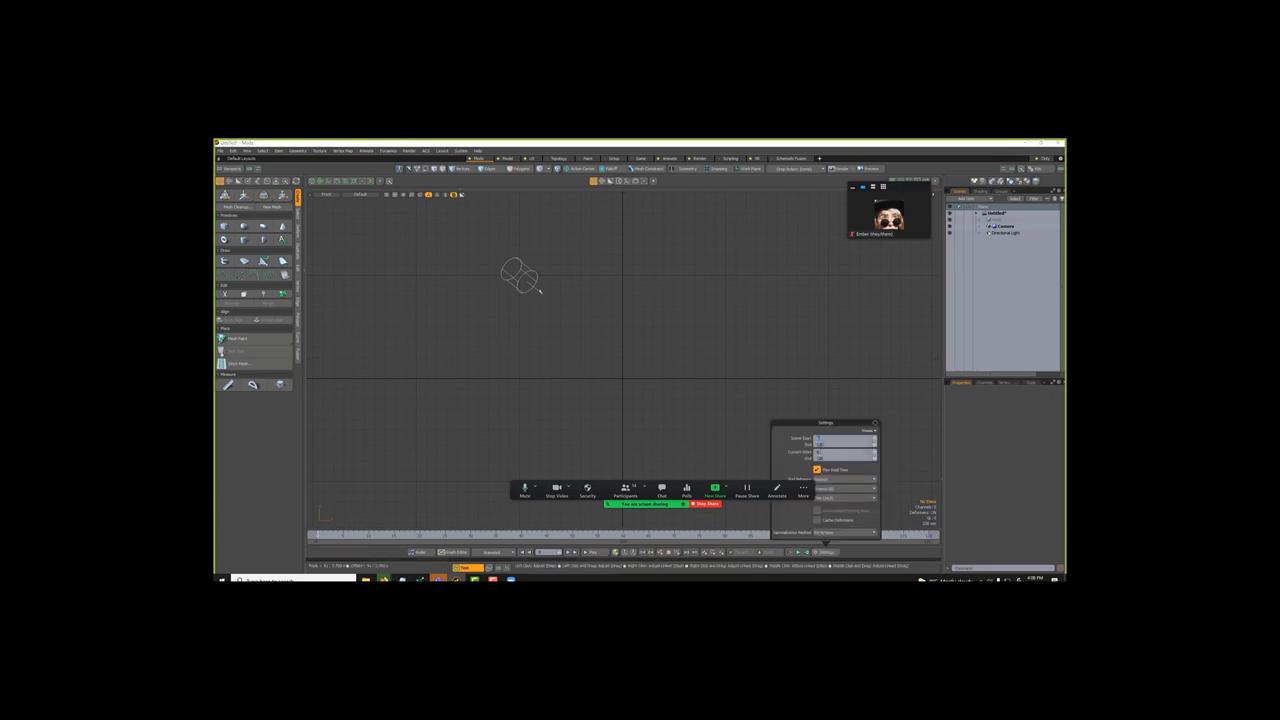
click(820, 444)
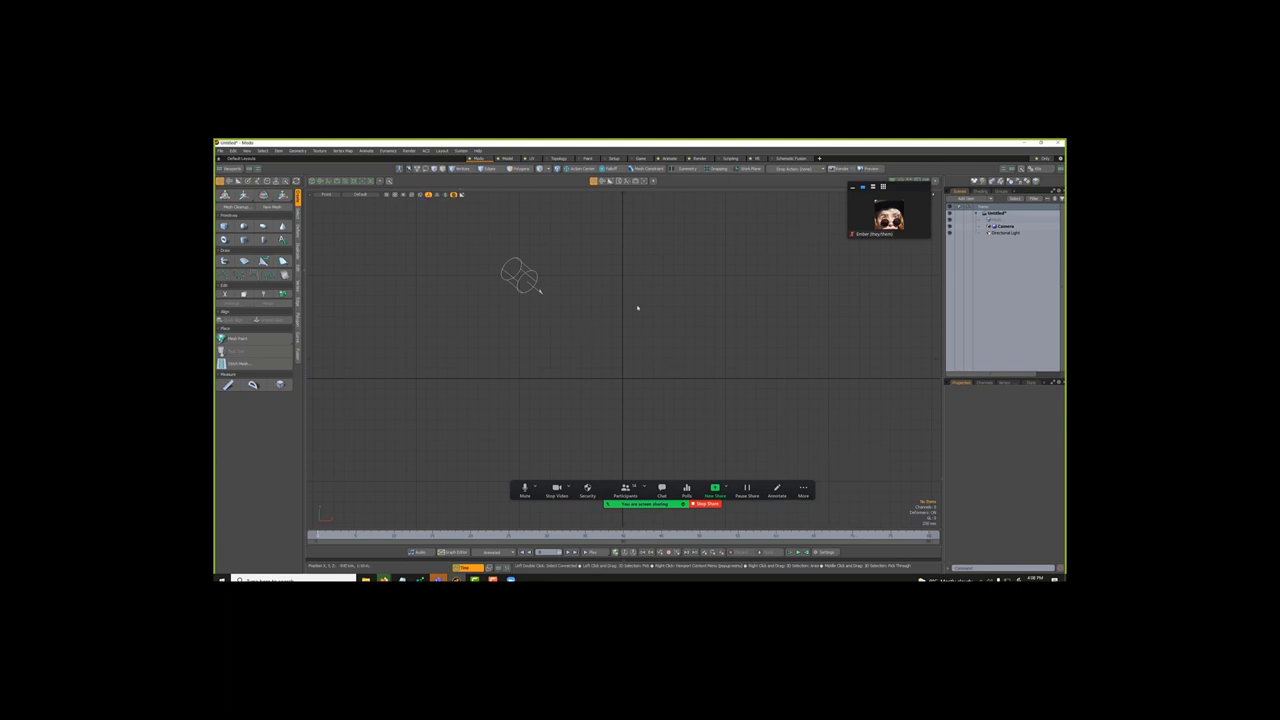
drag(906, 190, 868, 195)
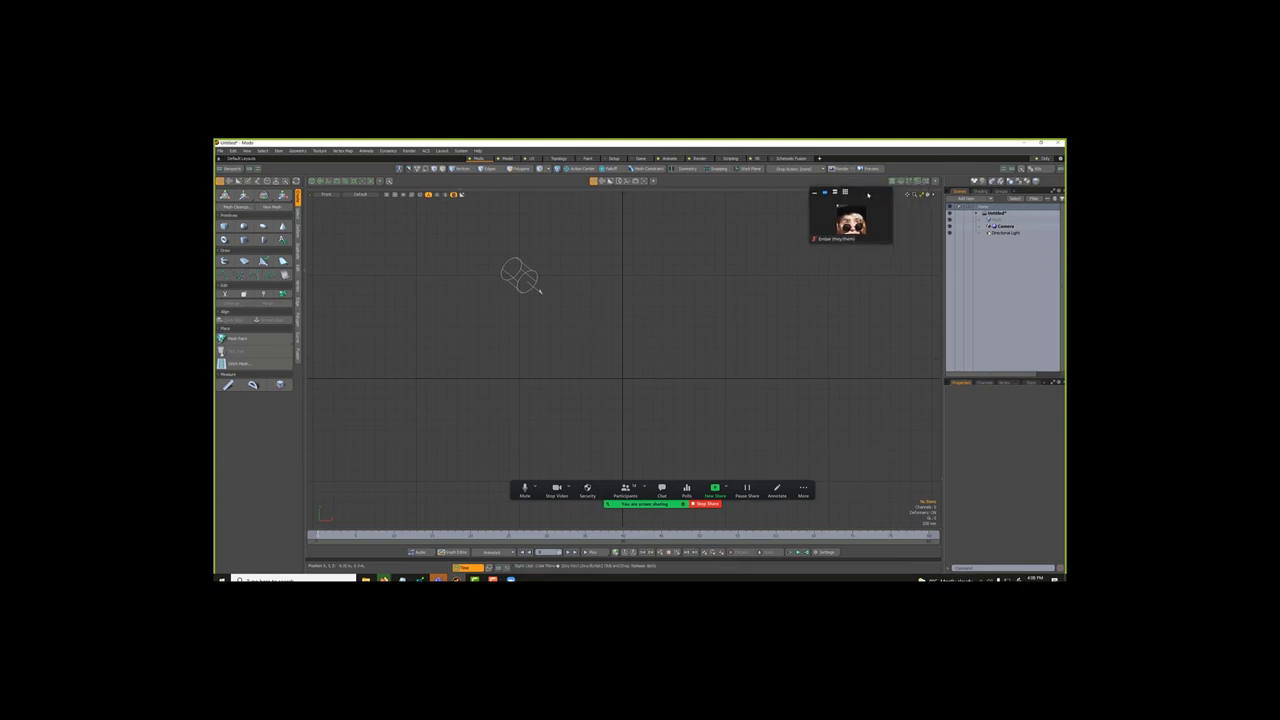
click(933, 194)
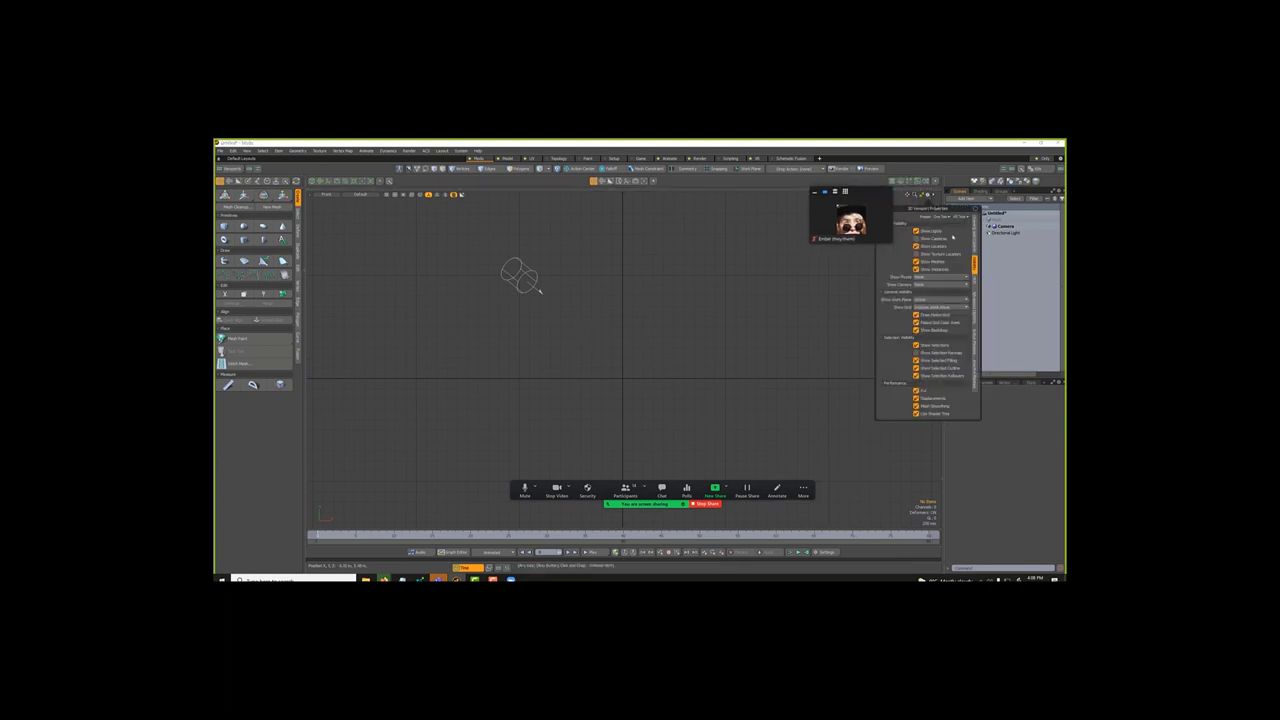
click(935, 232)
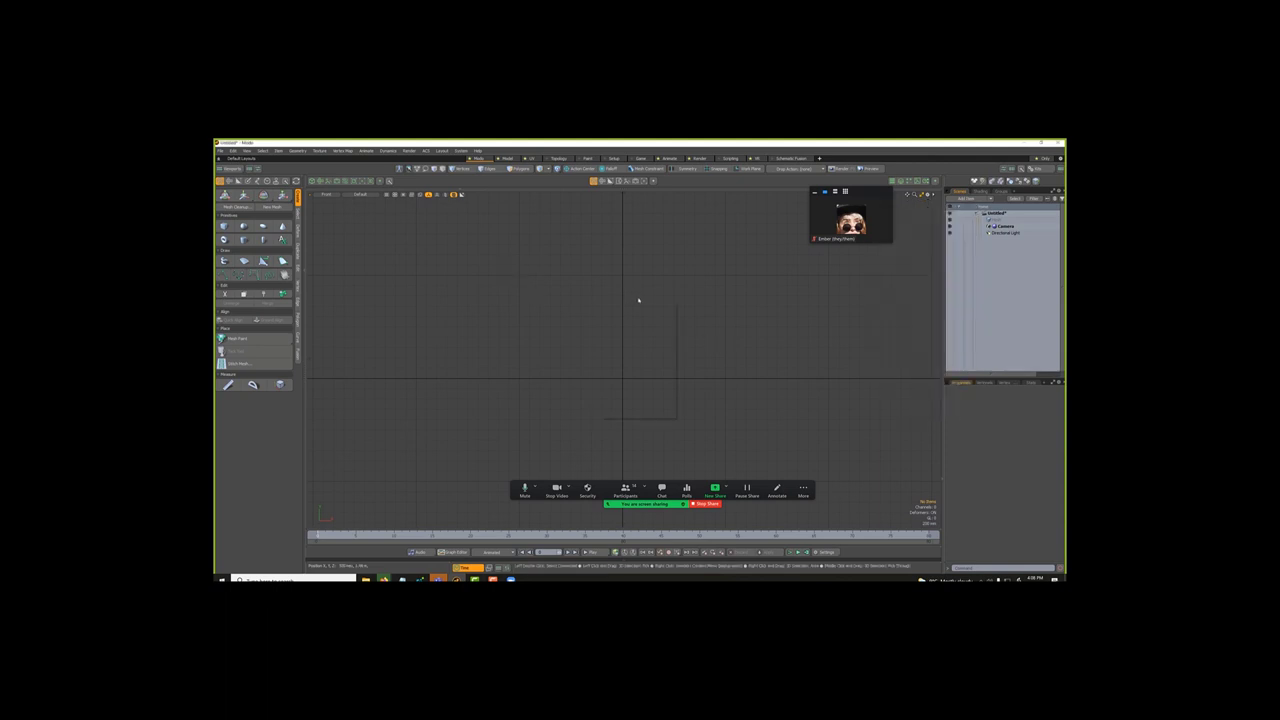
Step: Create a sphere primitive from the viewport menu and pan the Front view to reposition it
right_click(671, 300)
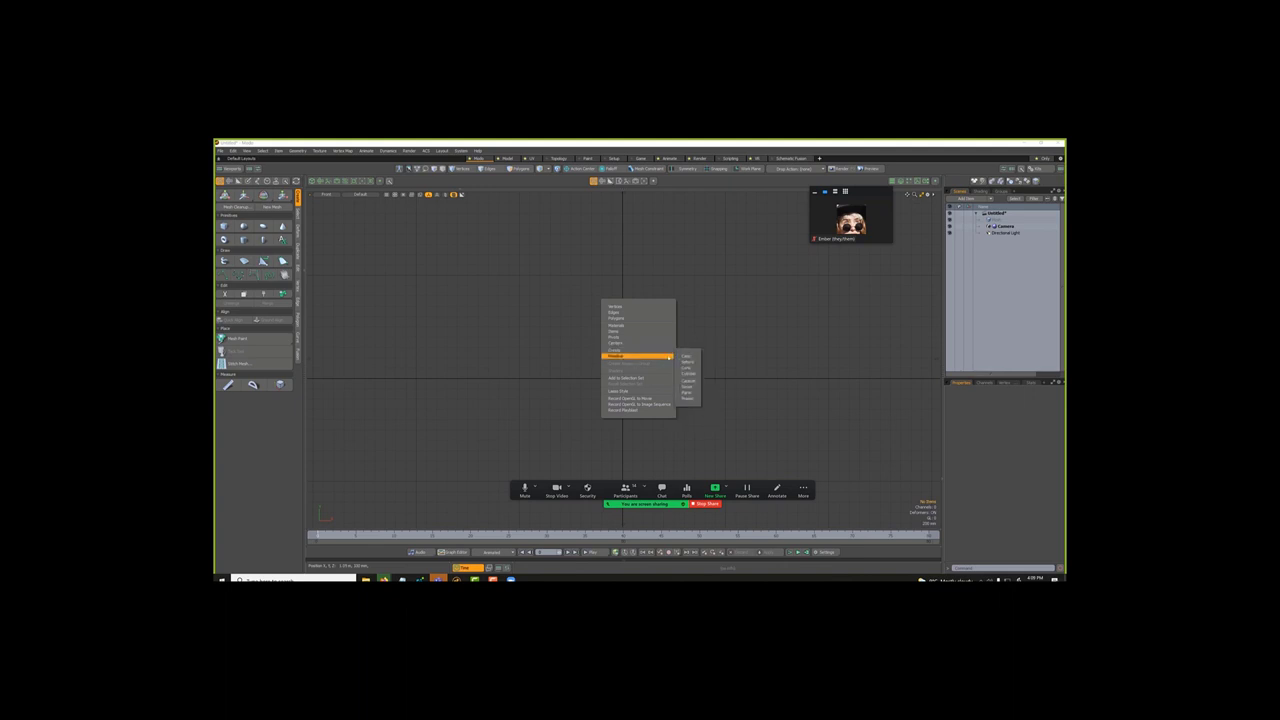
key(Escape)
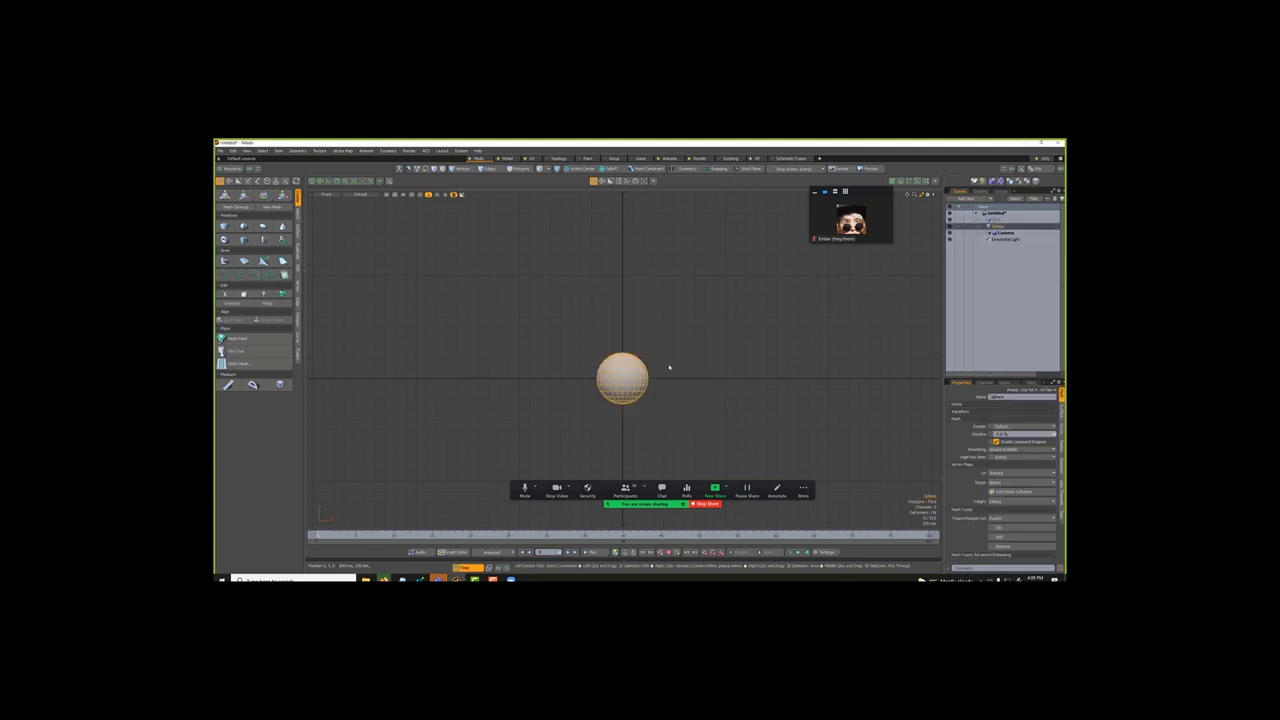
key(w)
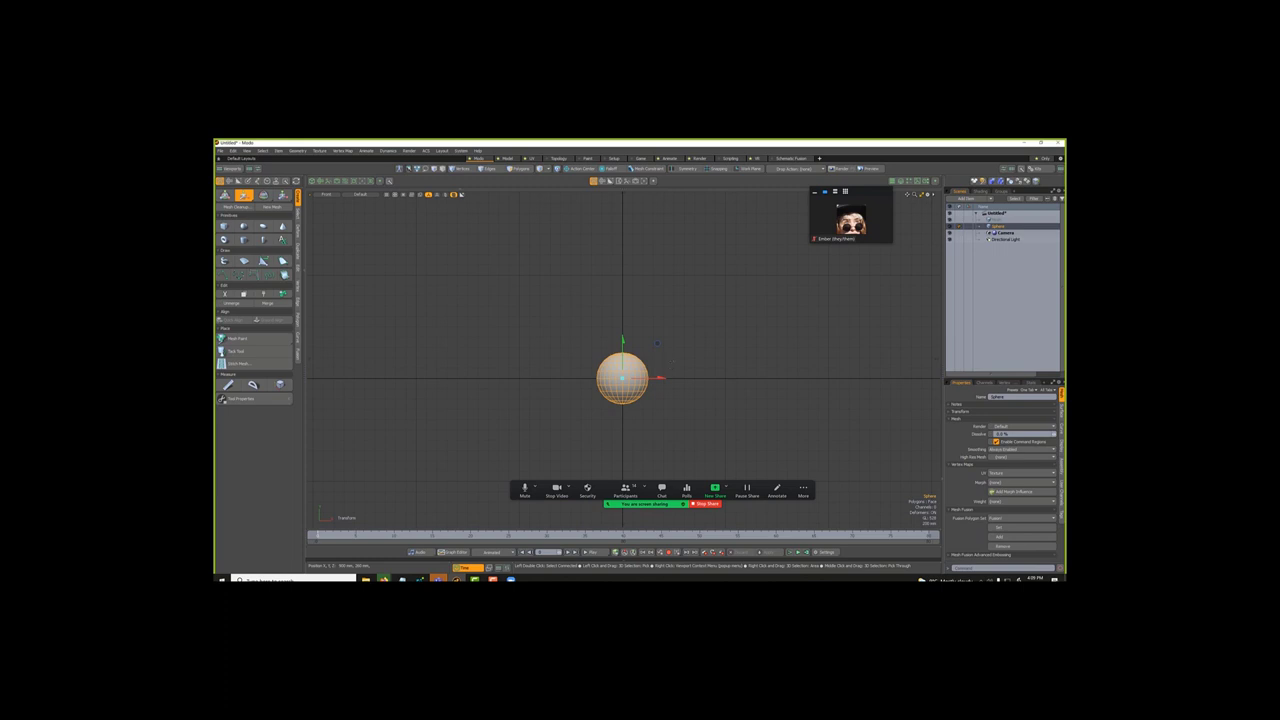
scroll(676, 360, down, 2)
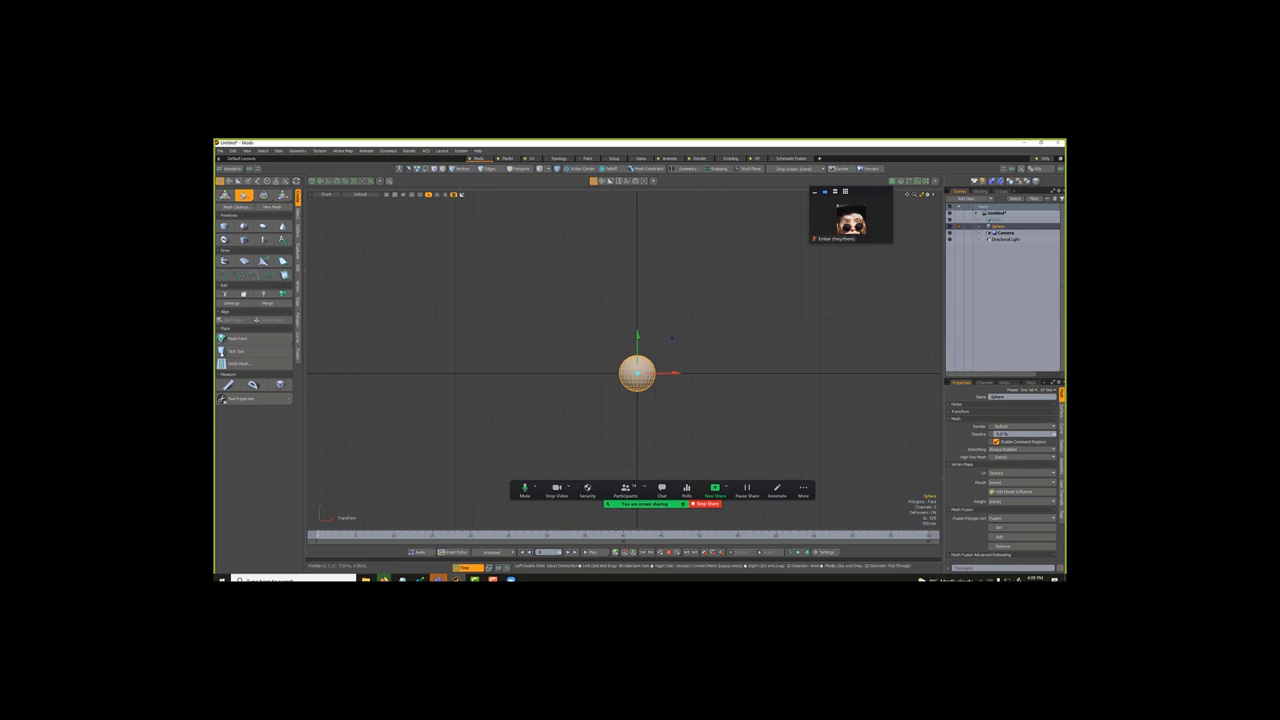
middle_drag(676, 360, 512, 363)
key(space)
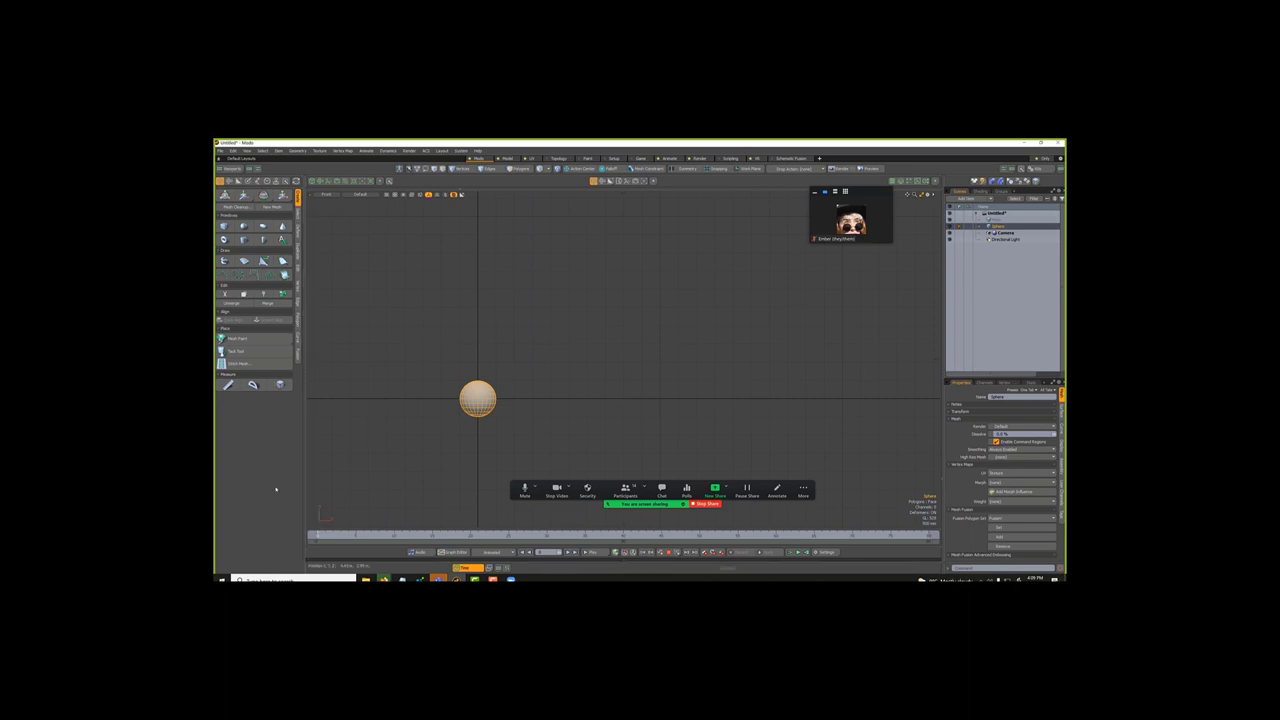
Step: Deselect the sphere, then select it again in the viewport
click(453, 350)
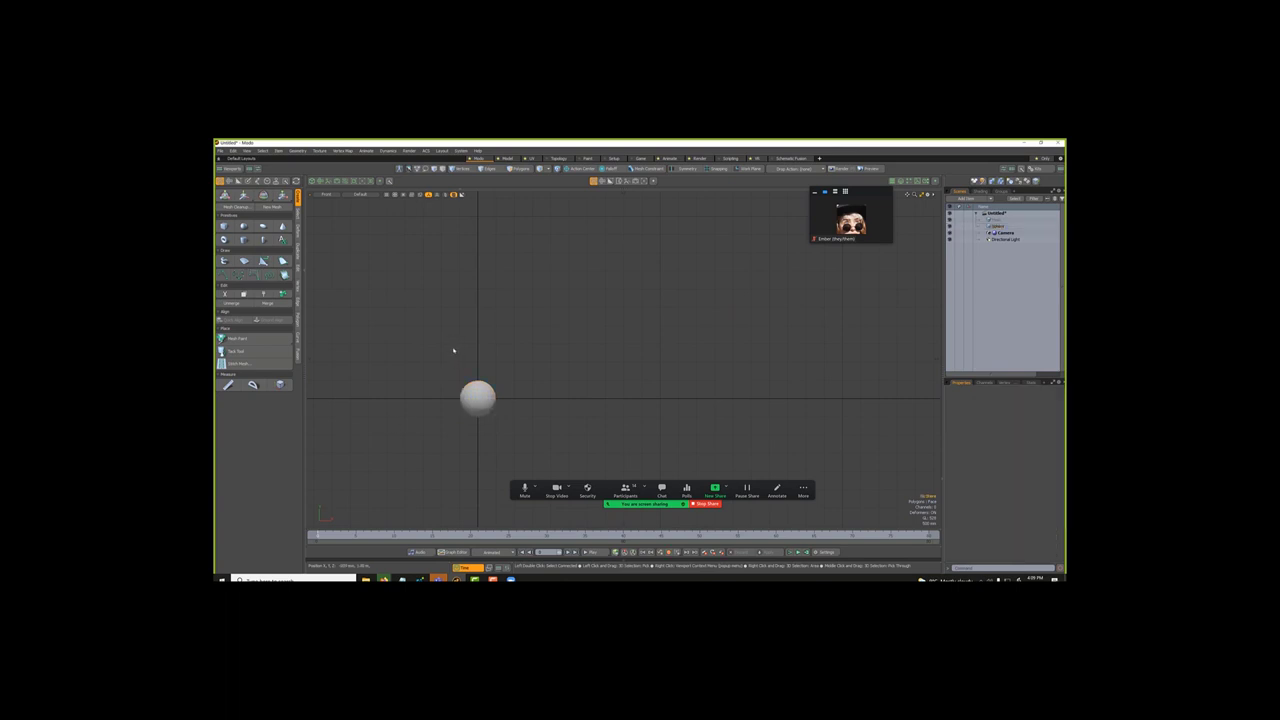
click(320, 537)
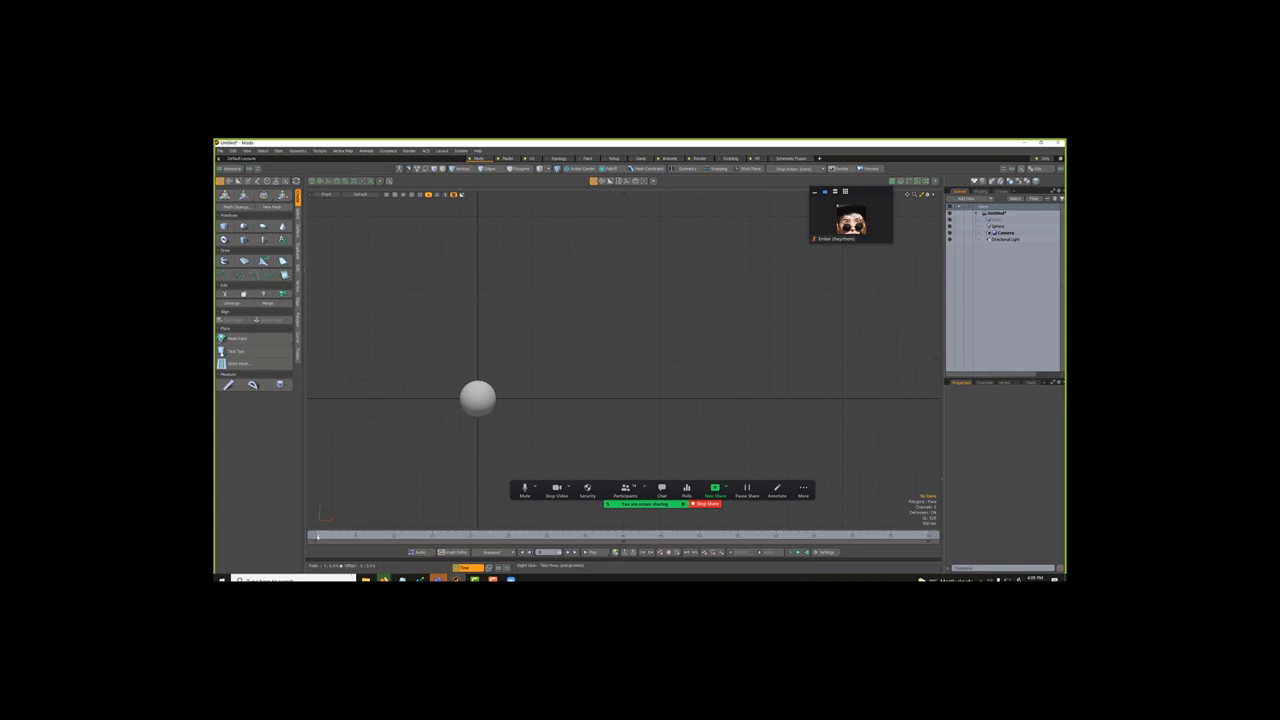
click(475, 401)
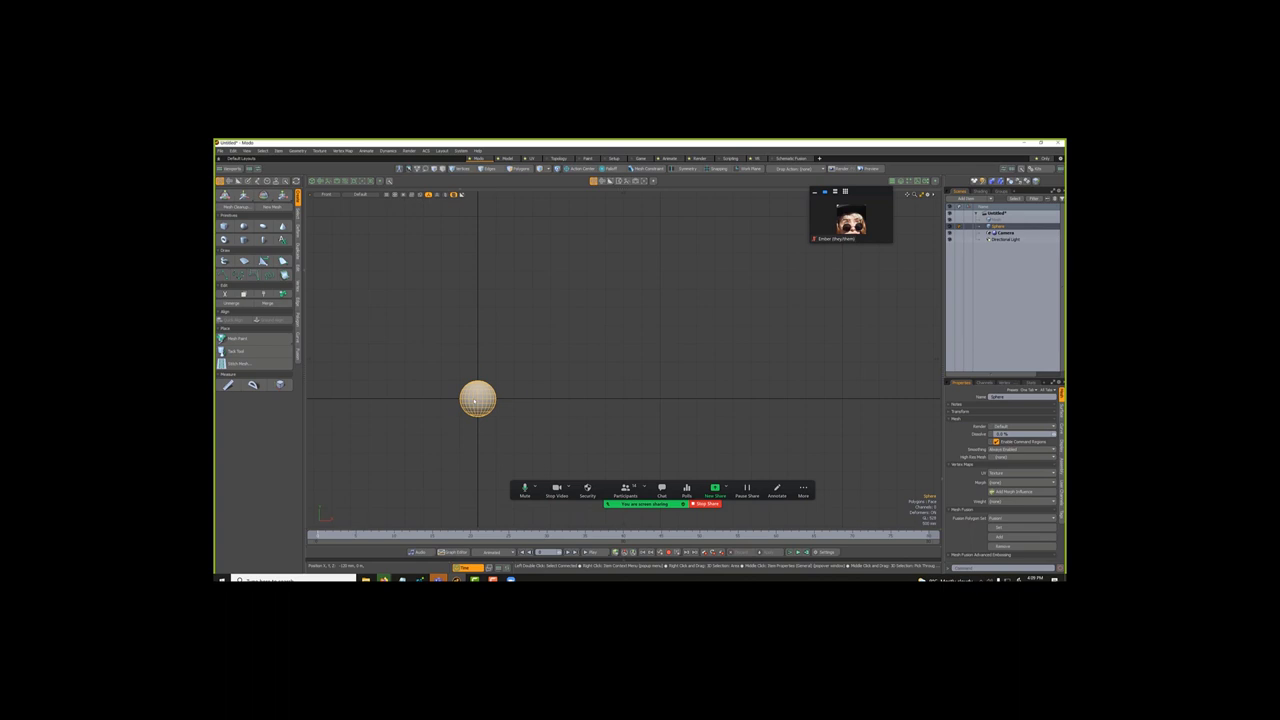
Step: Drag the sphere up along the Y axis and expand its Transform position values
key(w)
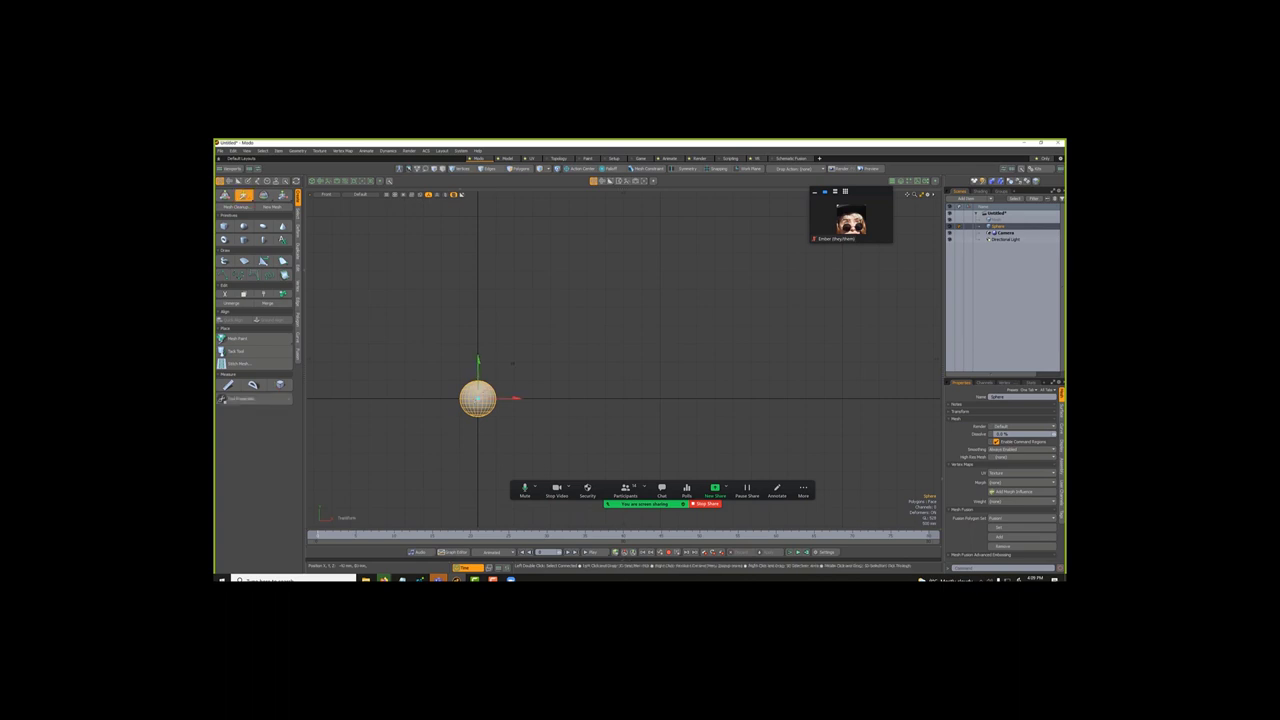
drag(512, 364, 512, 217)
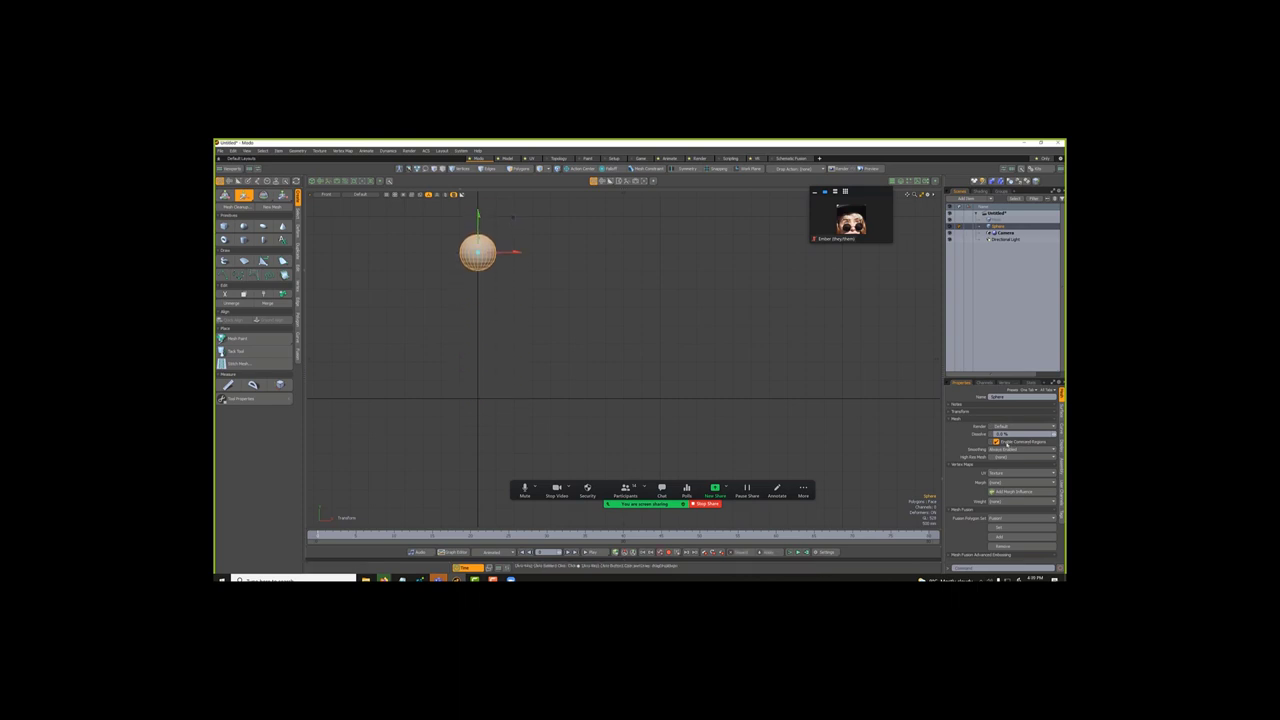
click(972, 414)
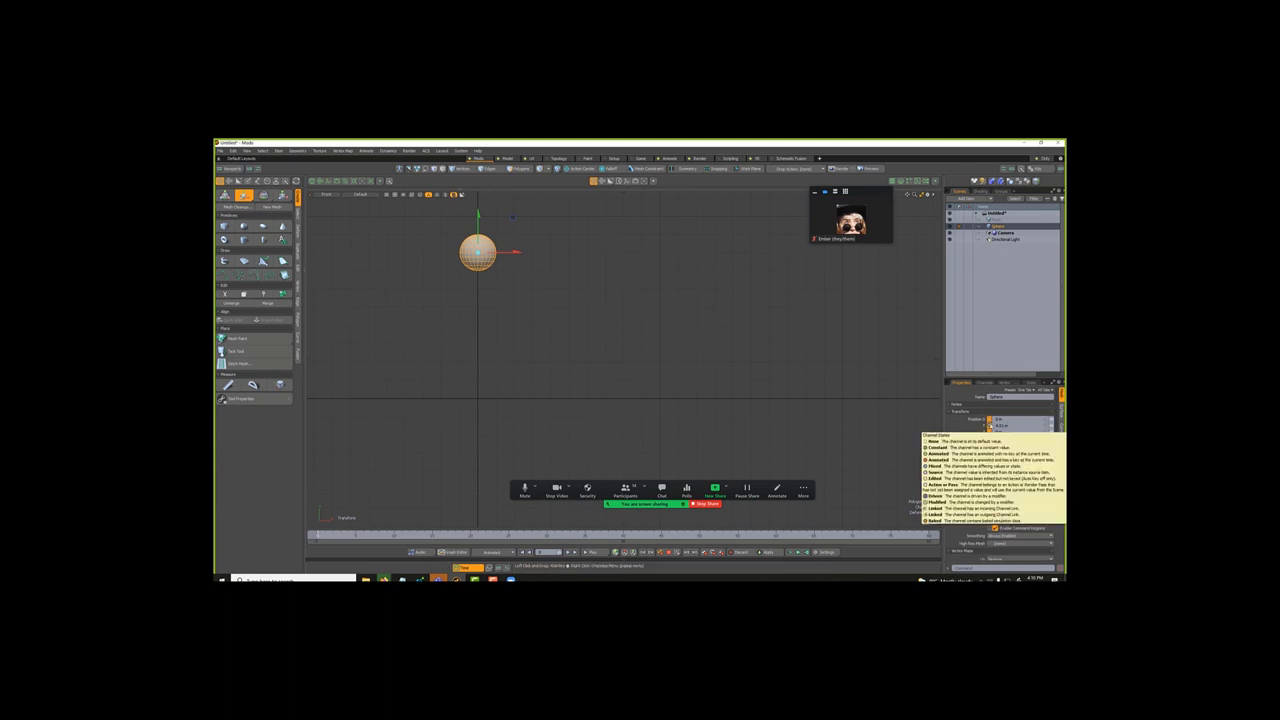
mouse_move(988, 420)
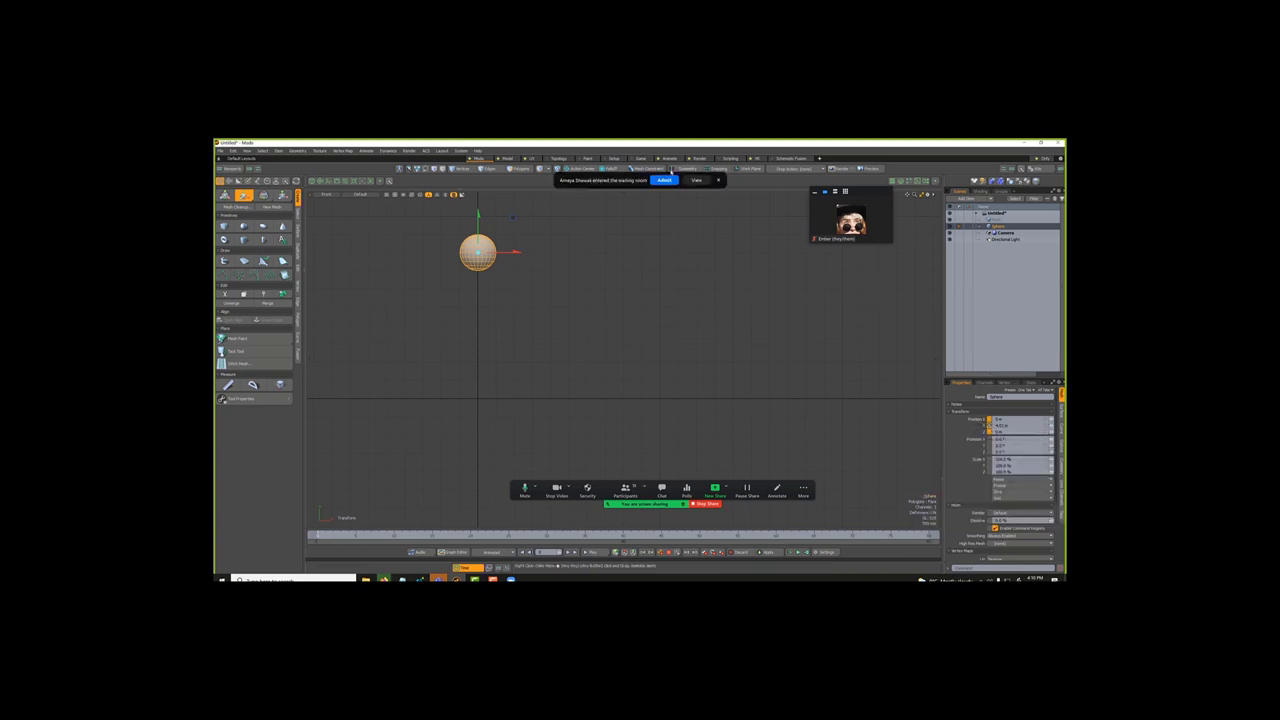
click(663, 182)
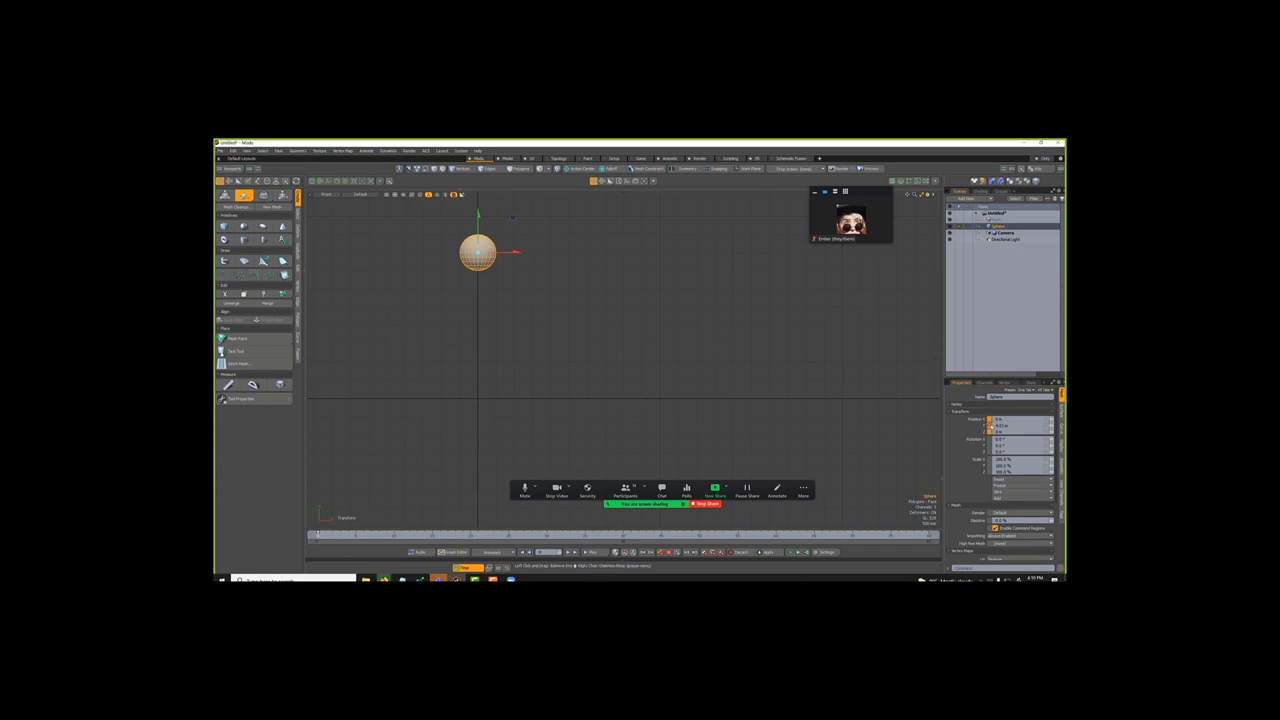
mouse_move(990, 427)
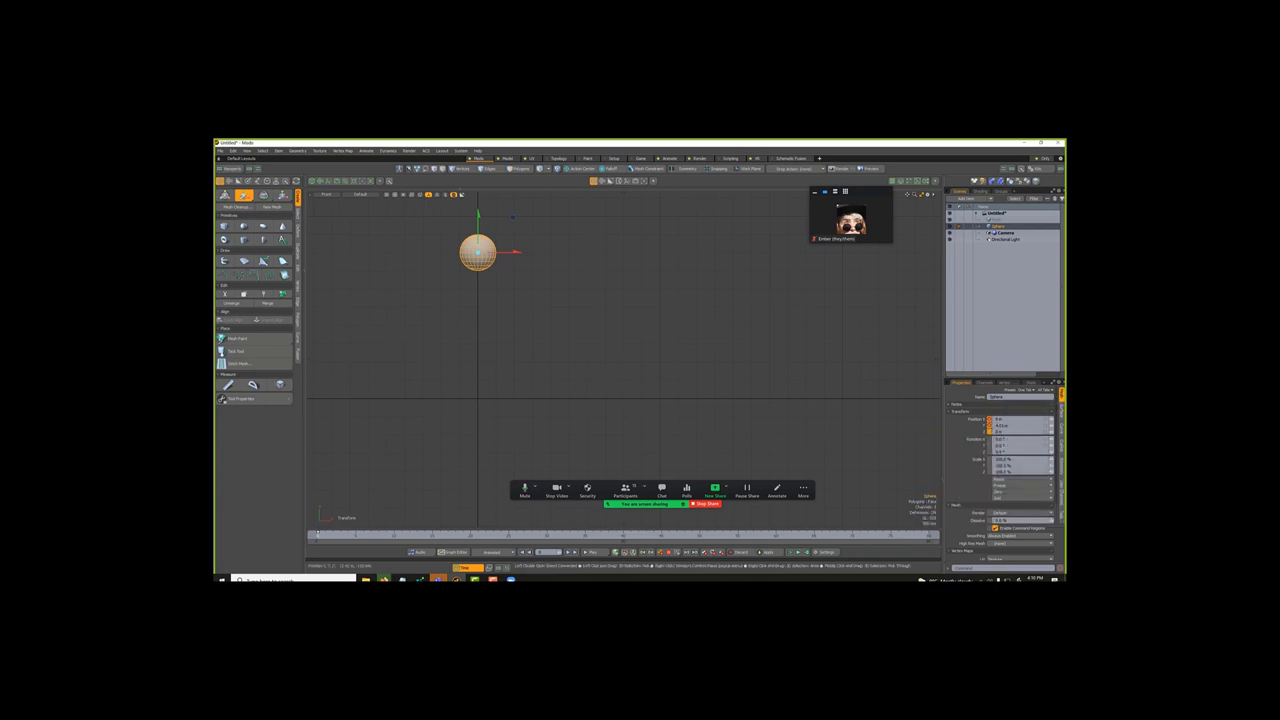
Step: Move the sphere through alternating down-right and up-right positions across the front view
key(q)
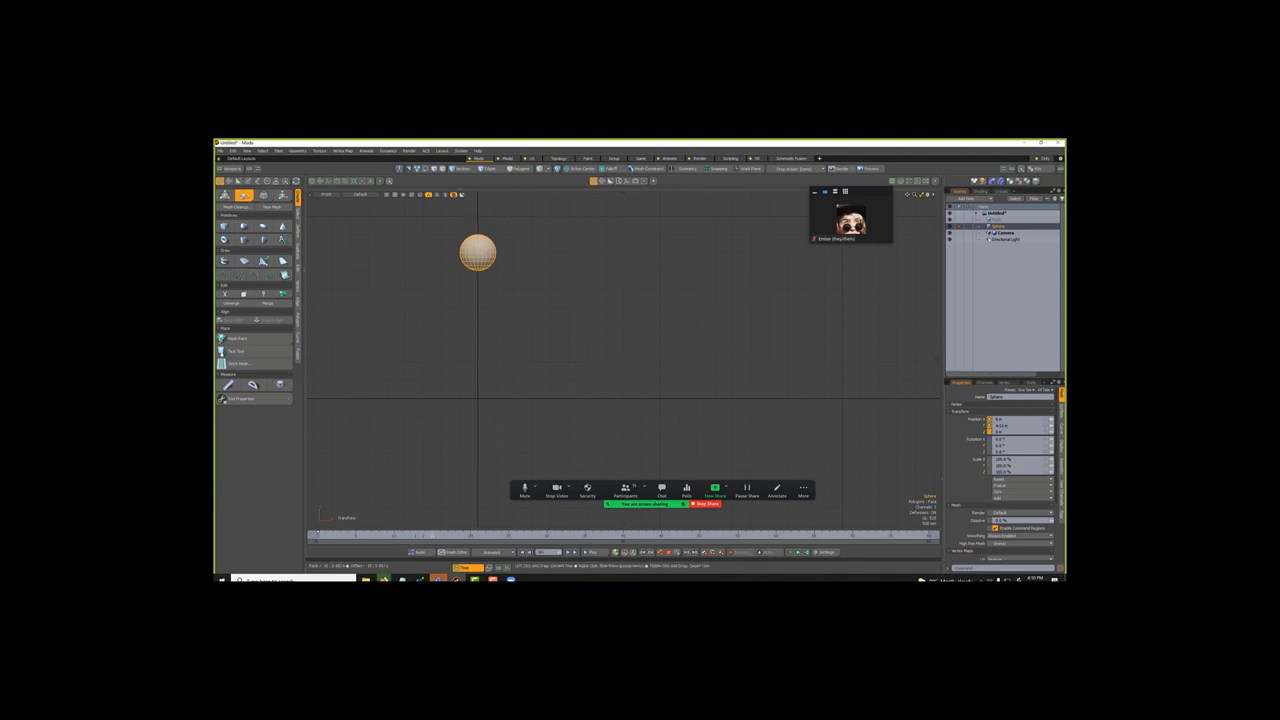
key(w)
drag(477, 252, 599, 378)
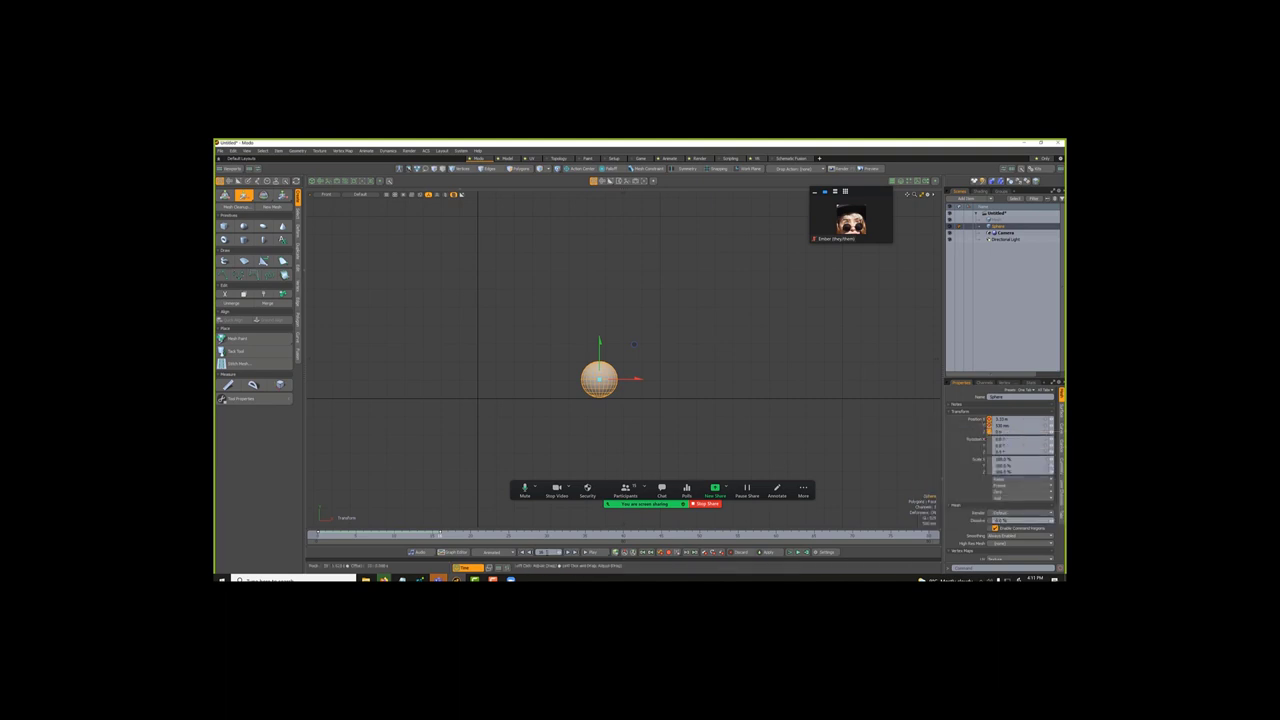
key(w)
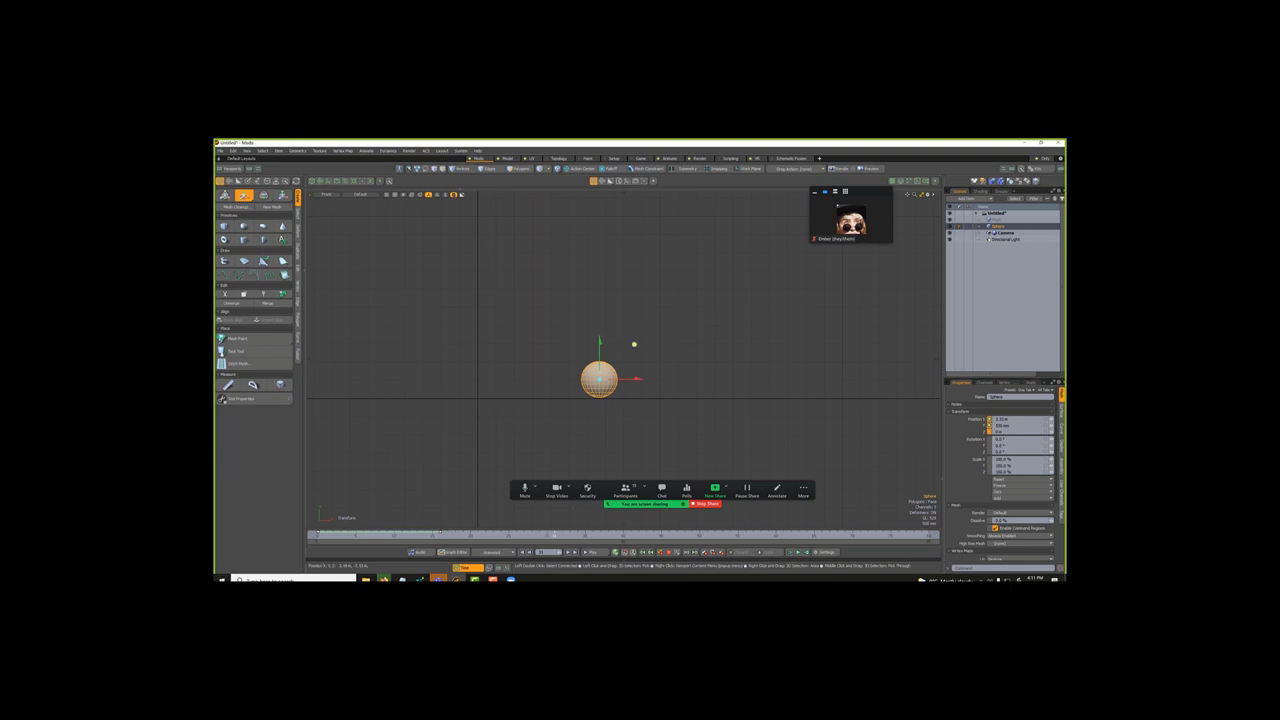
drag(634, 344, 710, 257)
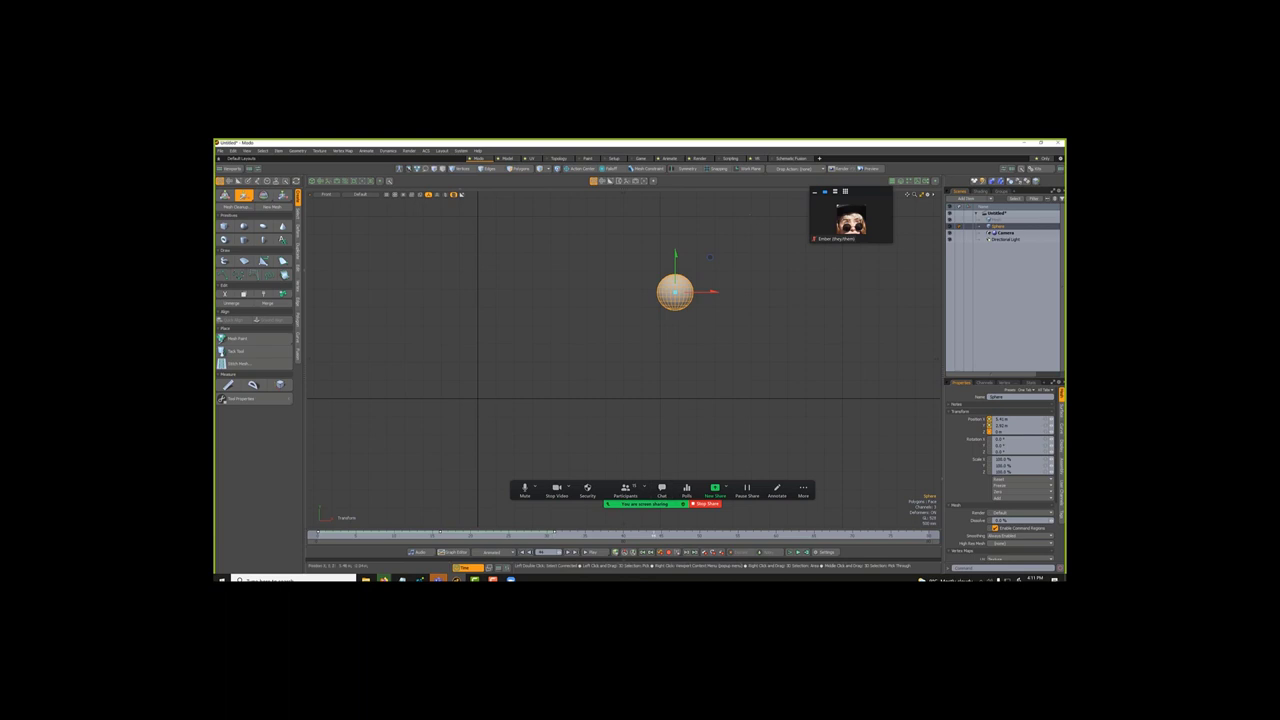
drag(710, 257, 786, 345)
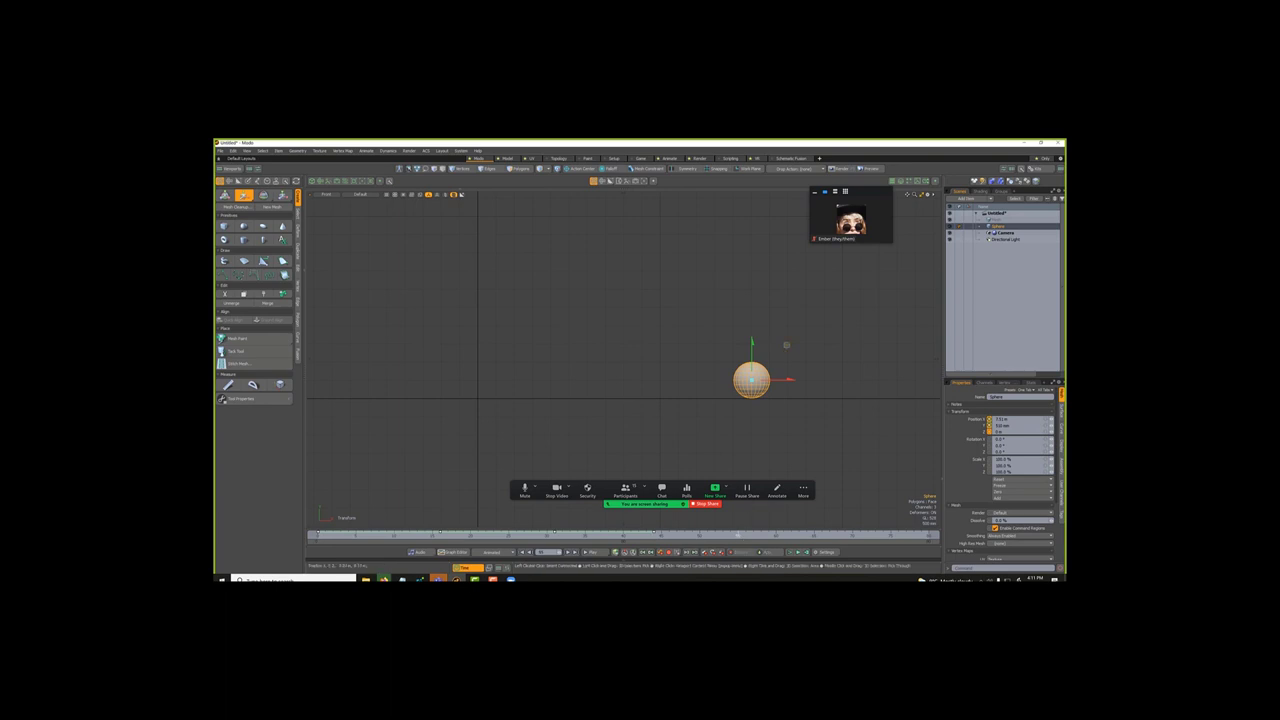
drag(786, 345, 852, 270)
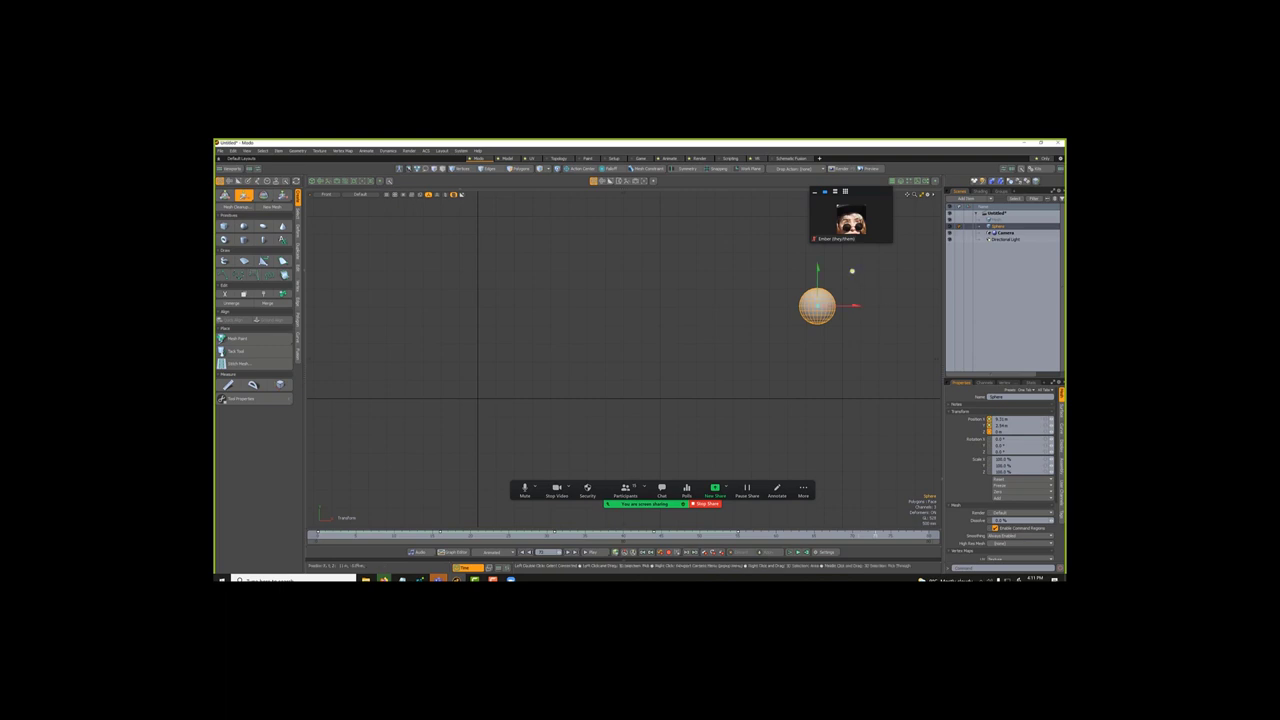
drag(852, 270, 939, 344)
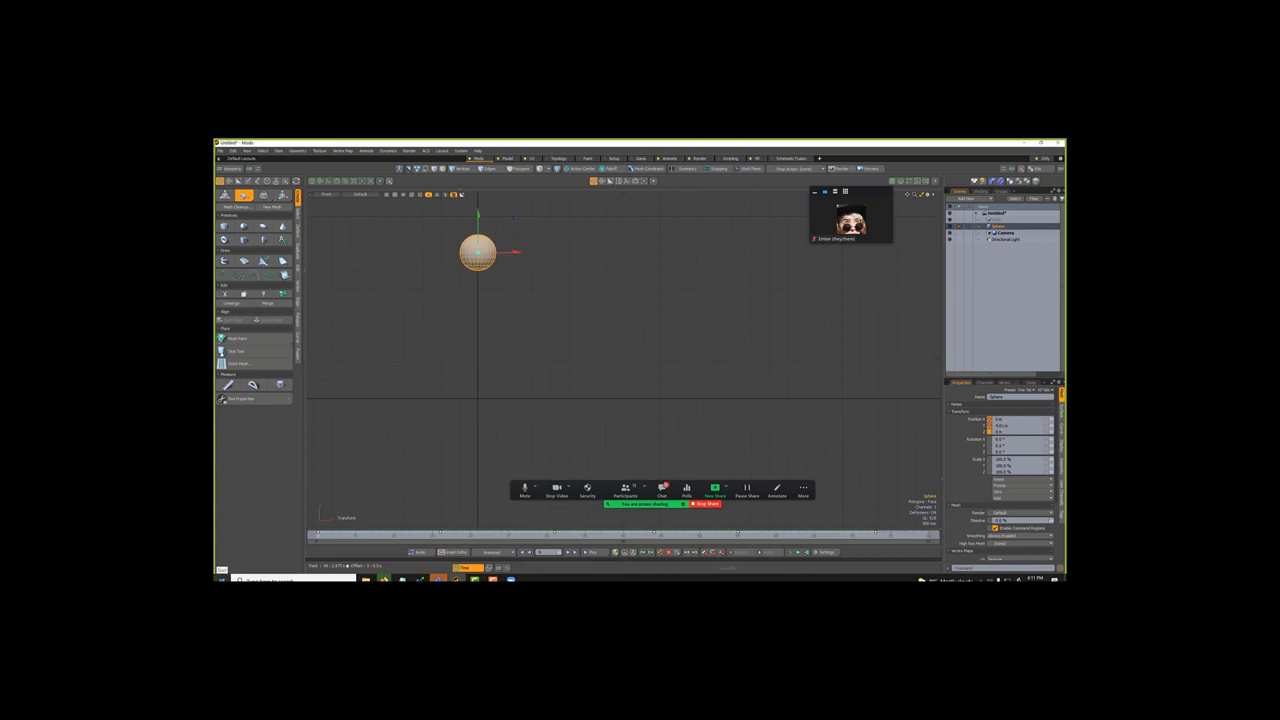
Step: Play and stop the sphere's bounce animation, then open the Graph Editor
key(space)
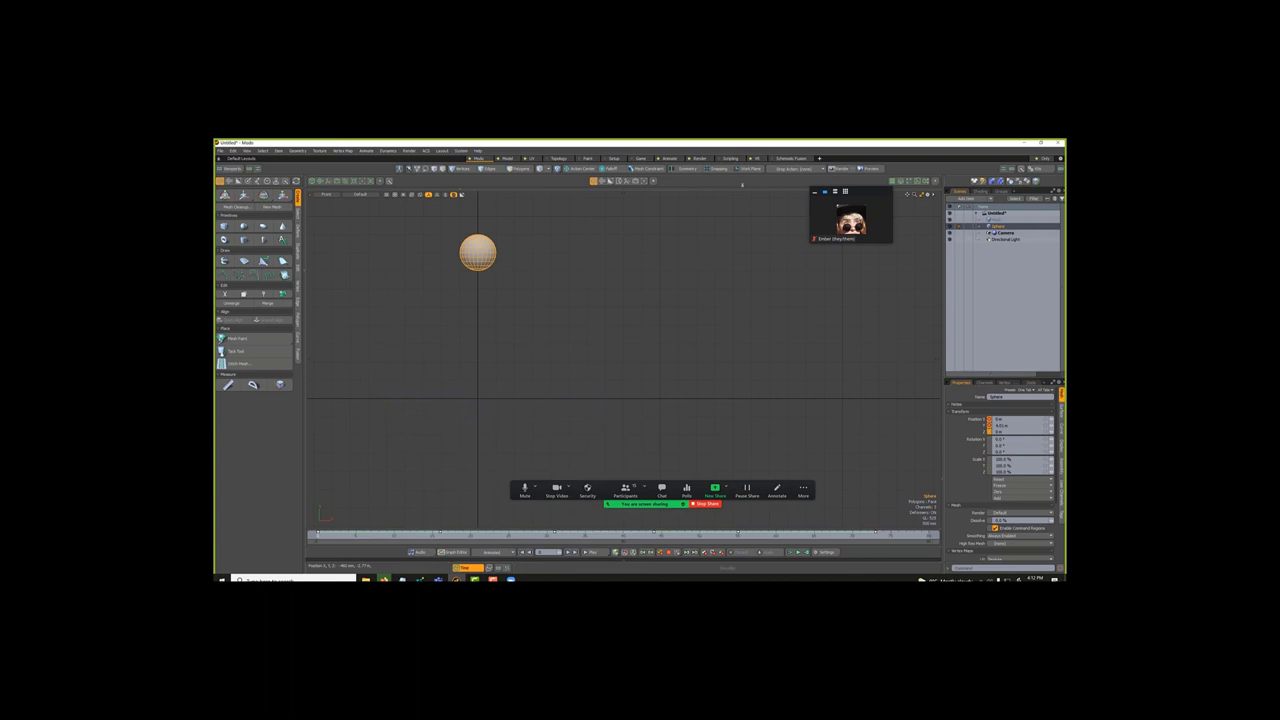
click(836, 193)
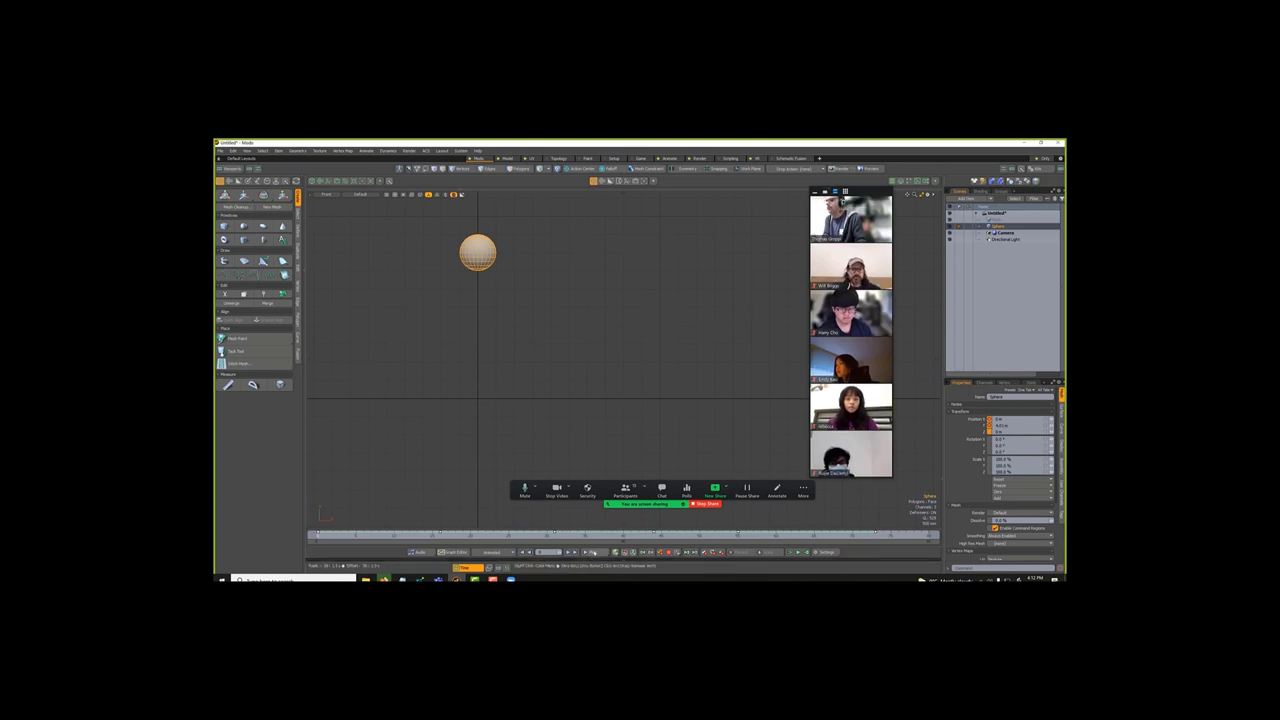
click(592, 551)
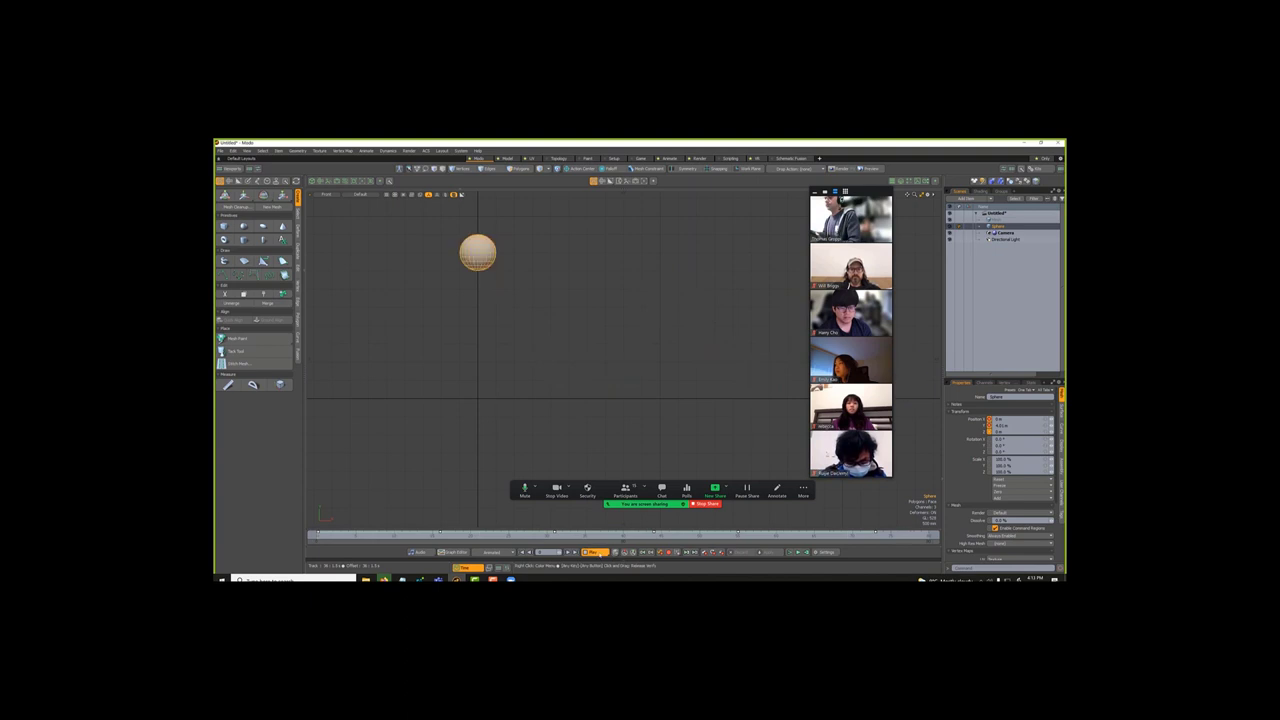
click(604, 553)
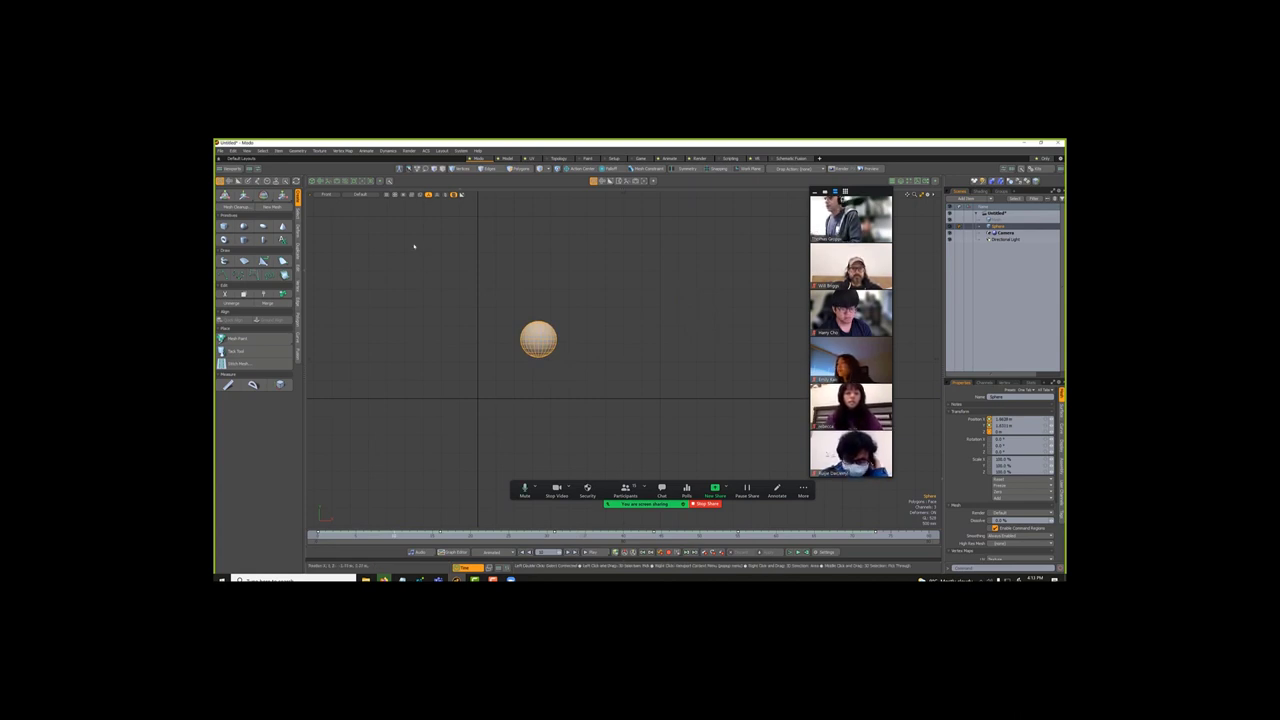
click(447, 553)
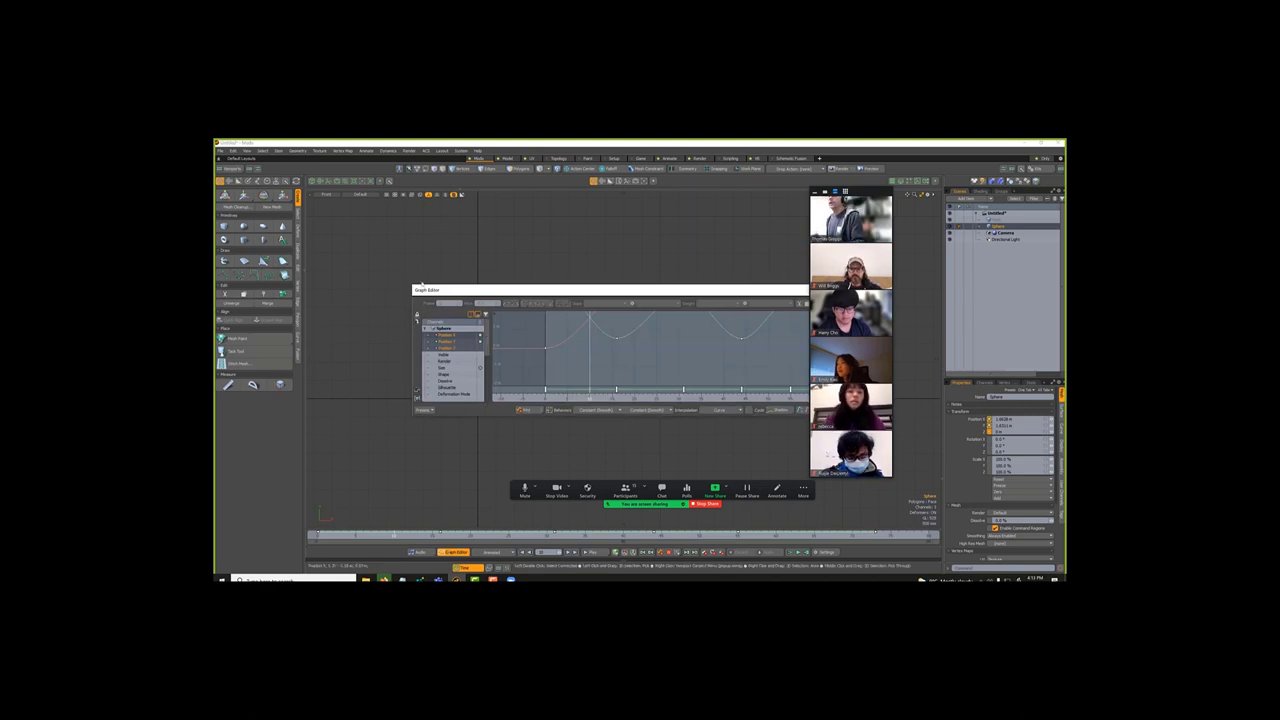
Step: Drag the Graph Editor larger and fit all the sphere's position curves into view
drag(411, 285, 233, 190)
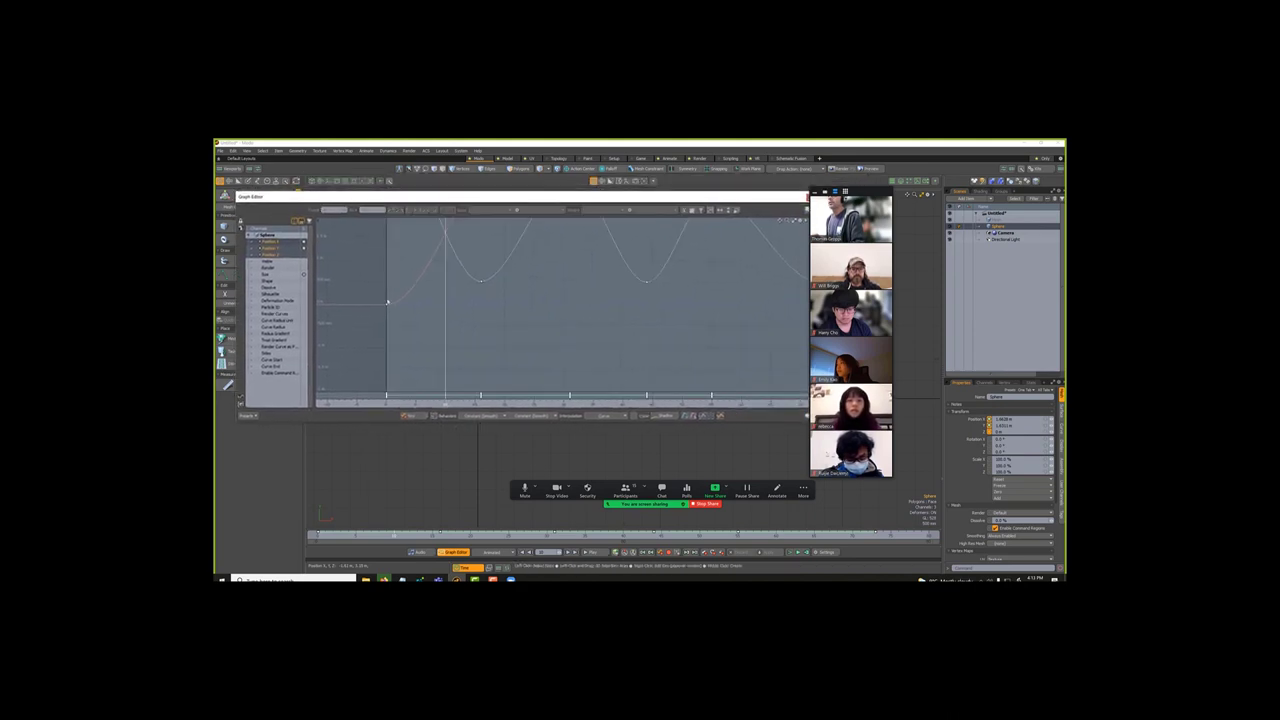
key(a)
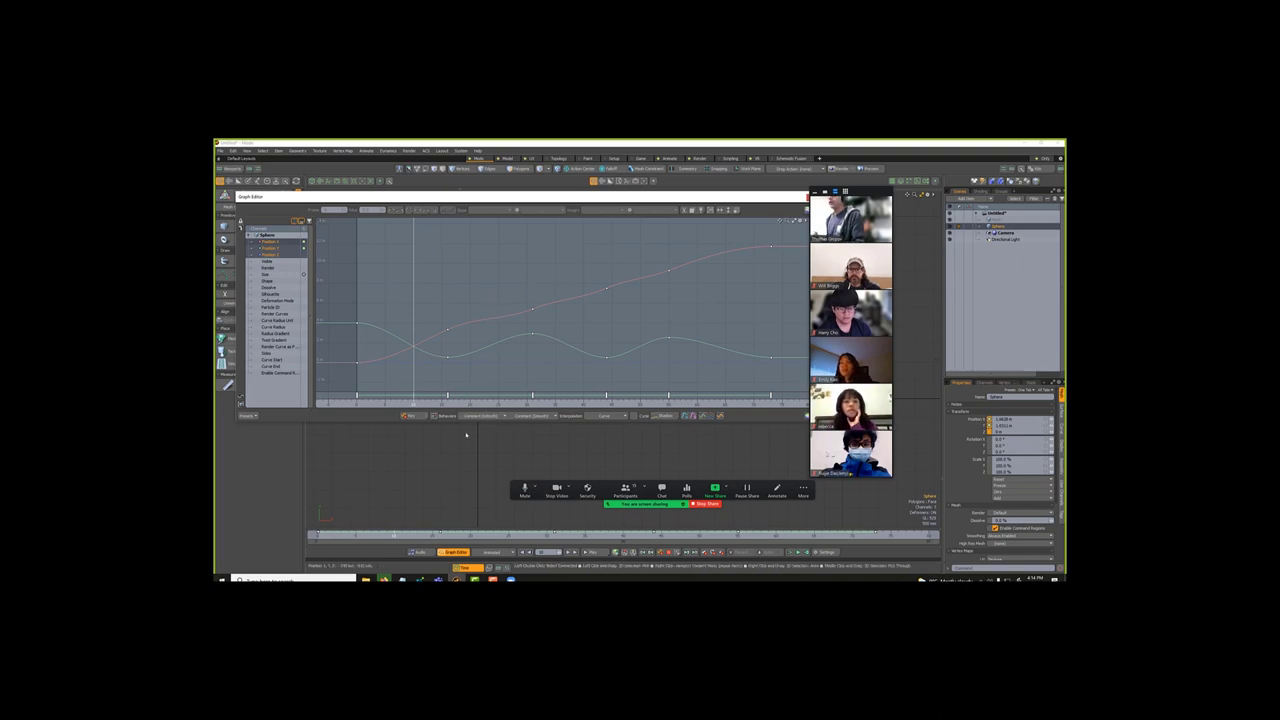
Step: Box-select and delete the in-between position keyframes, then widen the Graph Editor
drag(464, 399, 419, 400)
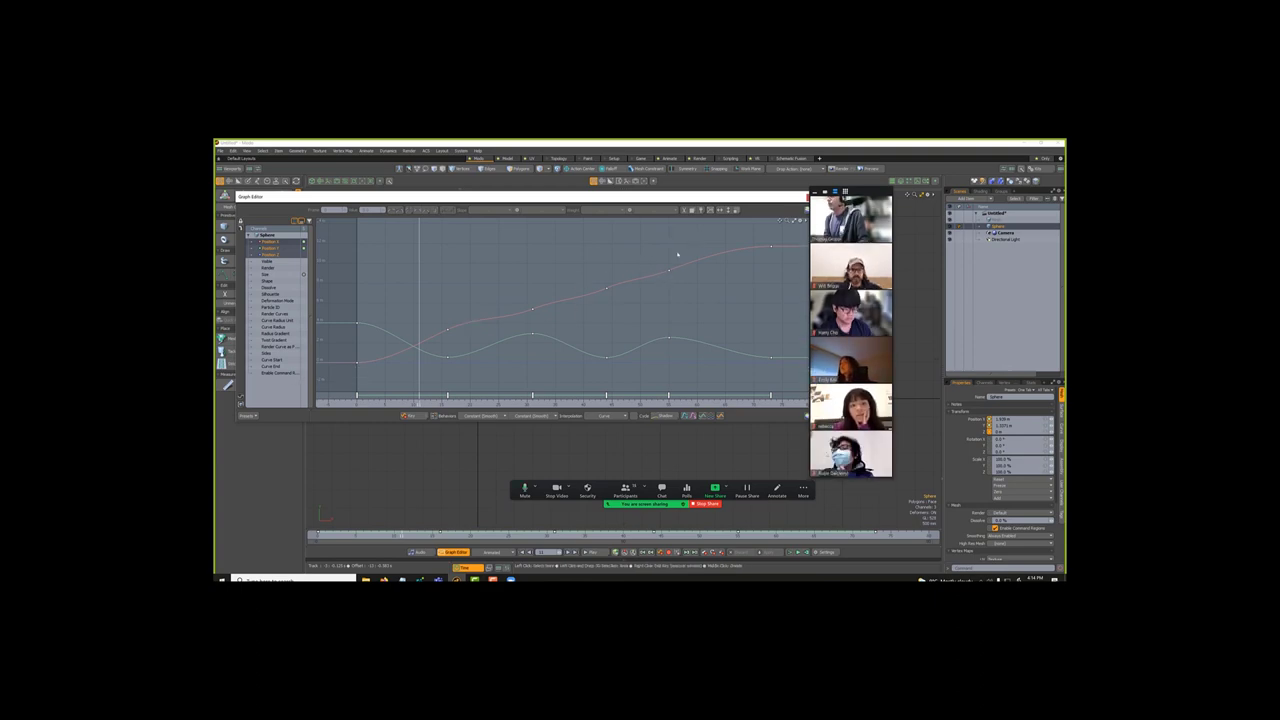
drag(626, 278, 431, 336)
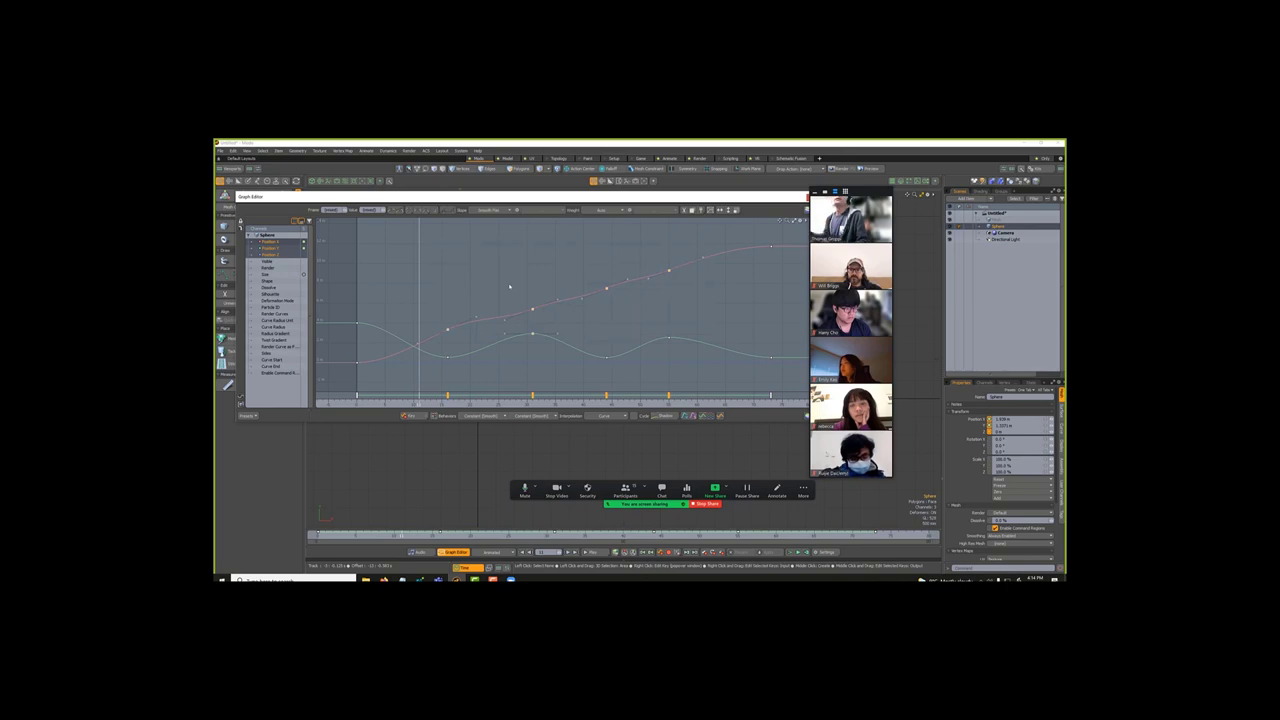
key(Delete)
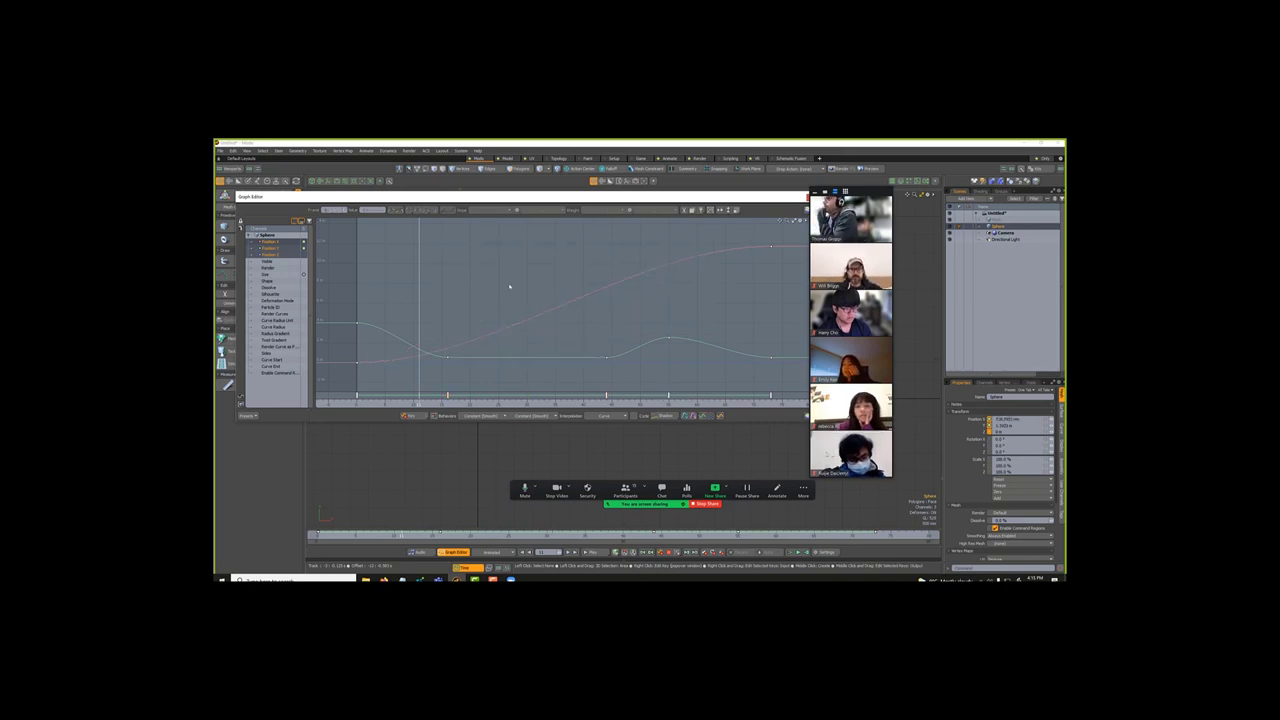
double_click(698, 197)
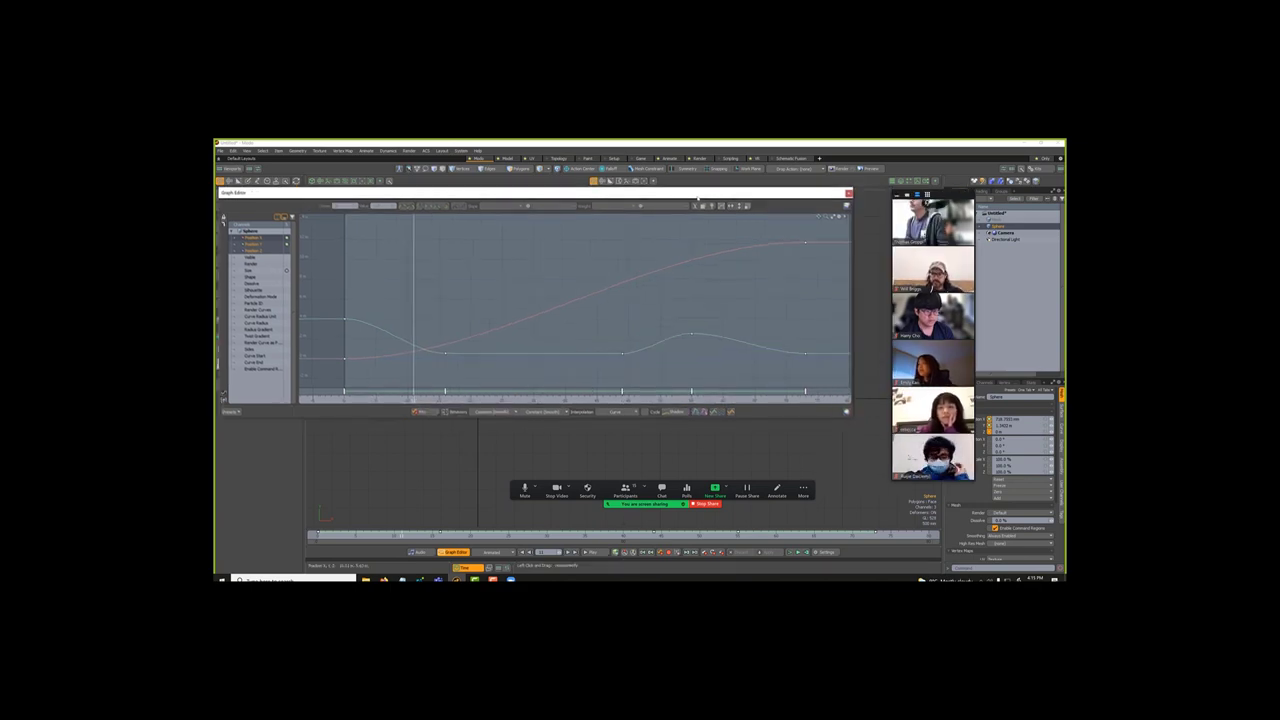
Step: Undo the deletion and reselect the red curve's middle keyframes
key(ctrl+z)
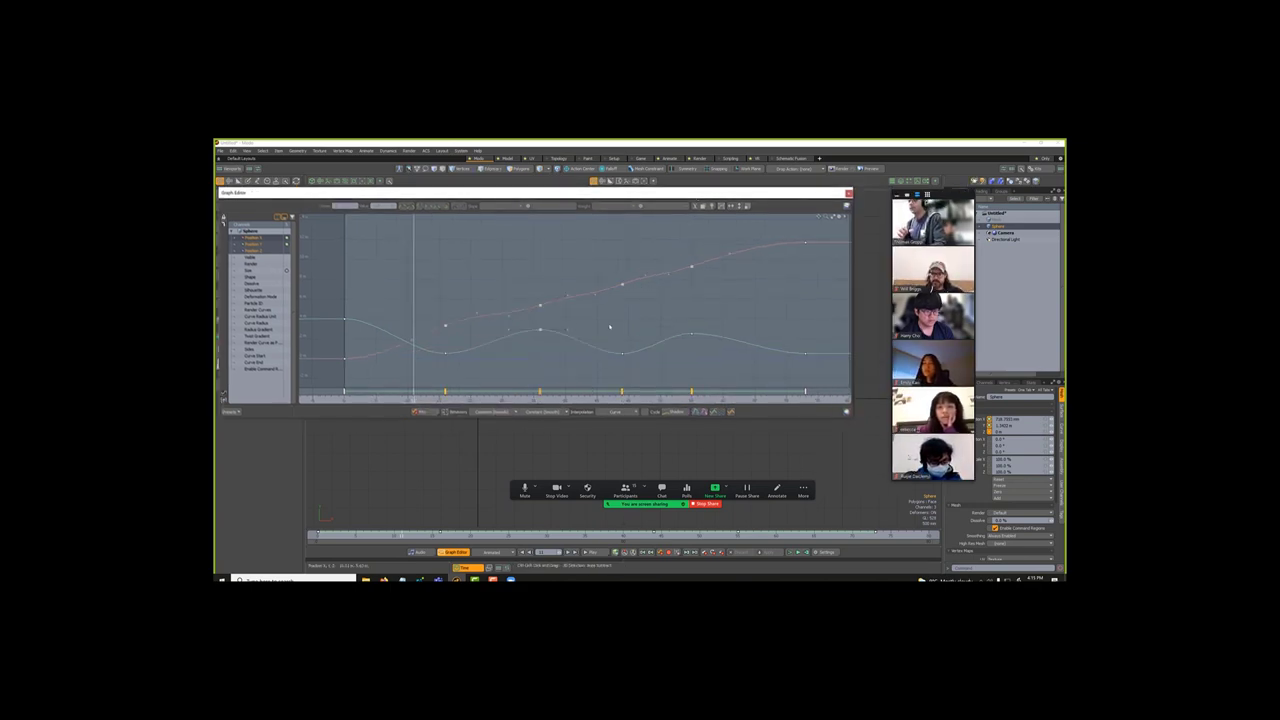
click(545, 326)
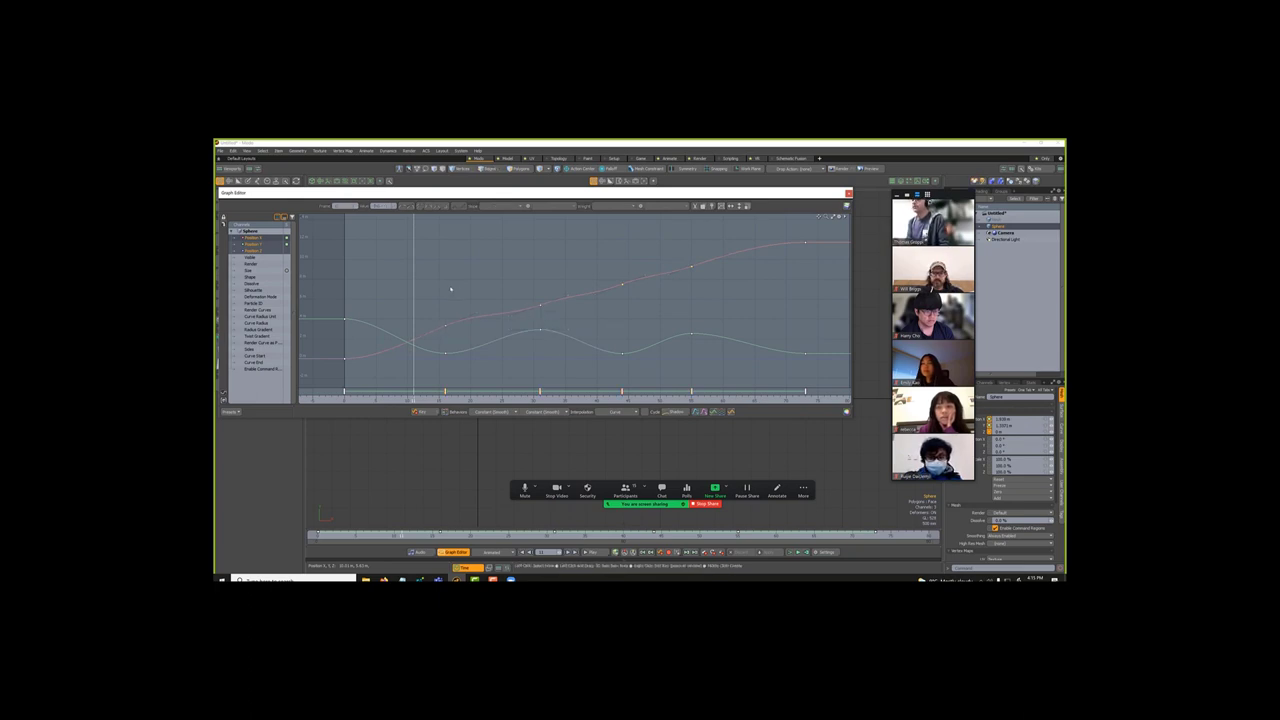
drag(813, 230, 440, 328)
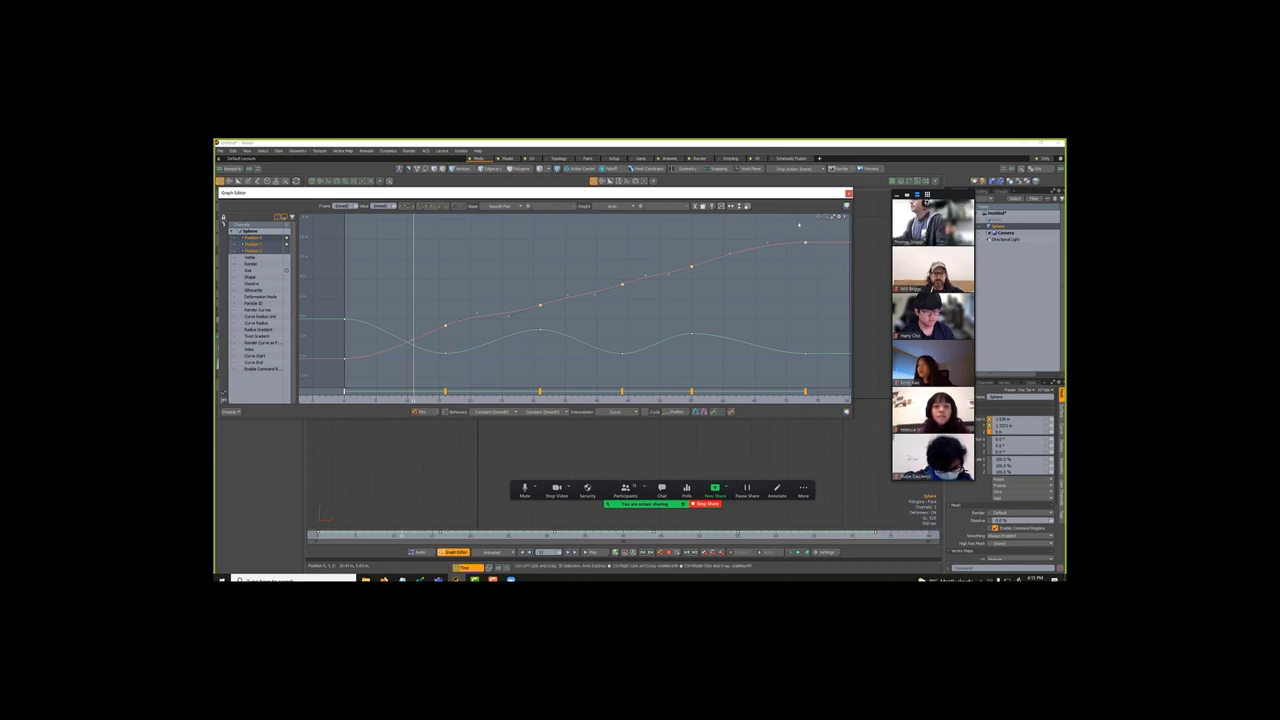
ctrl+drag(797, 223, 817, 255)
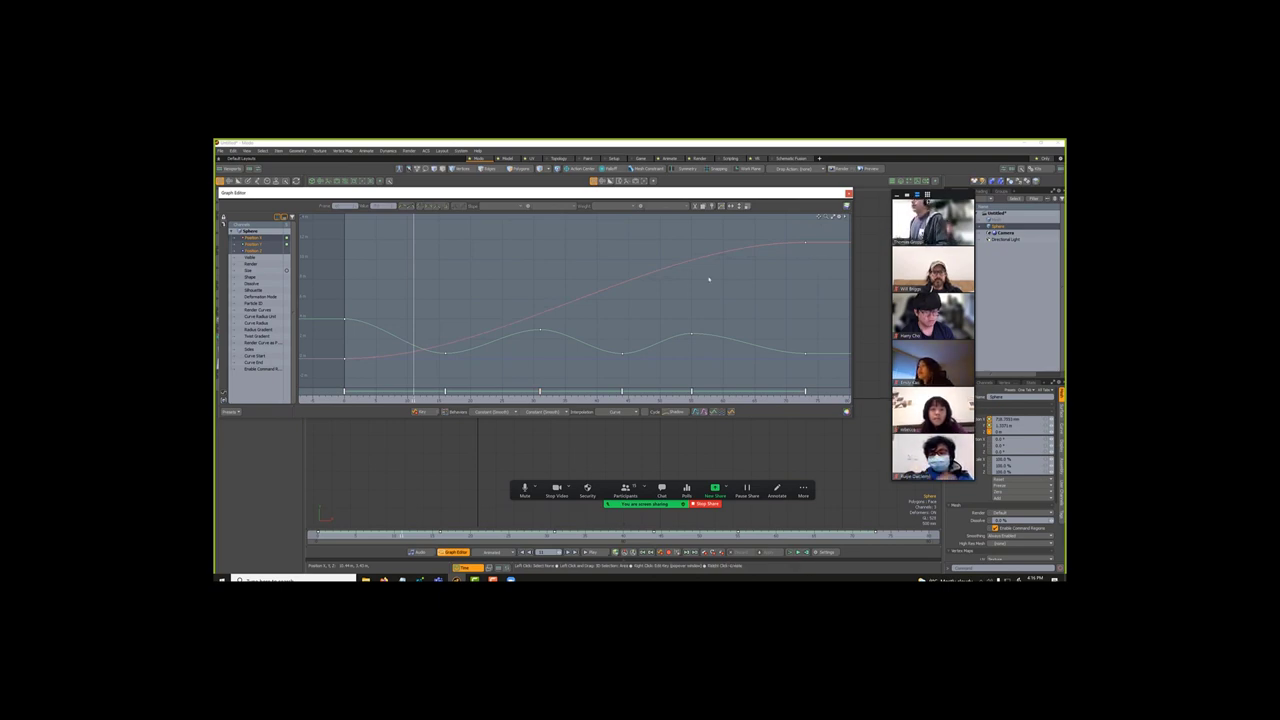
Step: Test-drag the green curve's middle bounce peak, undo it, then edit that key's Frame and Value
click(540, 331)
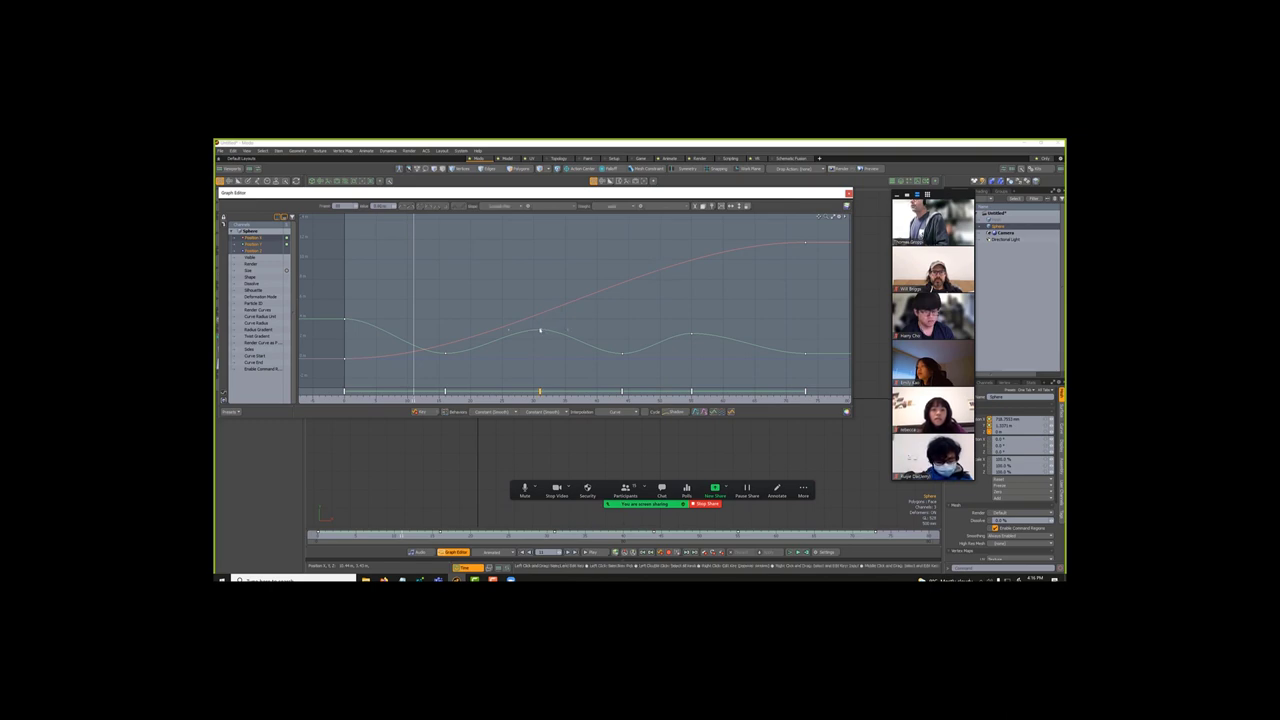
drag(540, 331, 540, 306)
mouse_move(526, 259)
mouse_down()
mouse_move(497, 254)
mouse_move(551, 311)
mouse_move(546, 332)
mouse_move(548, 255)
mouse_up()
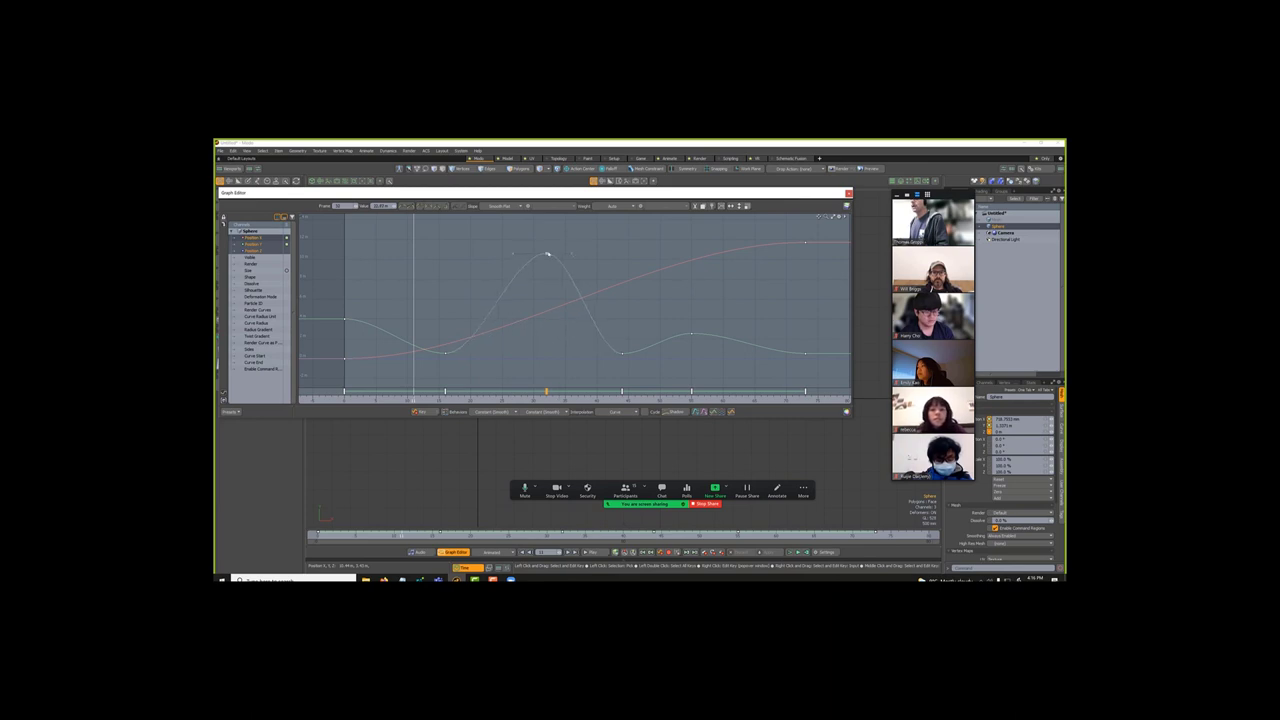
key(ctrl+z)
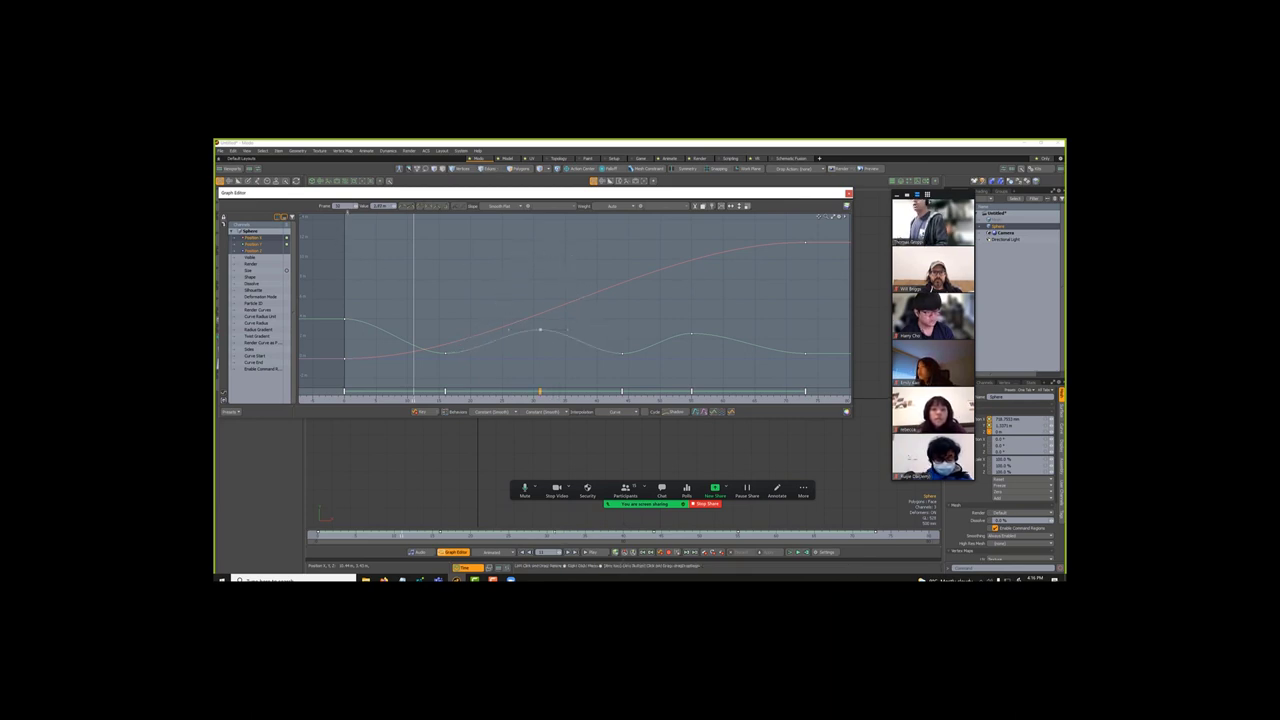
double_click(345, 205)
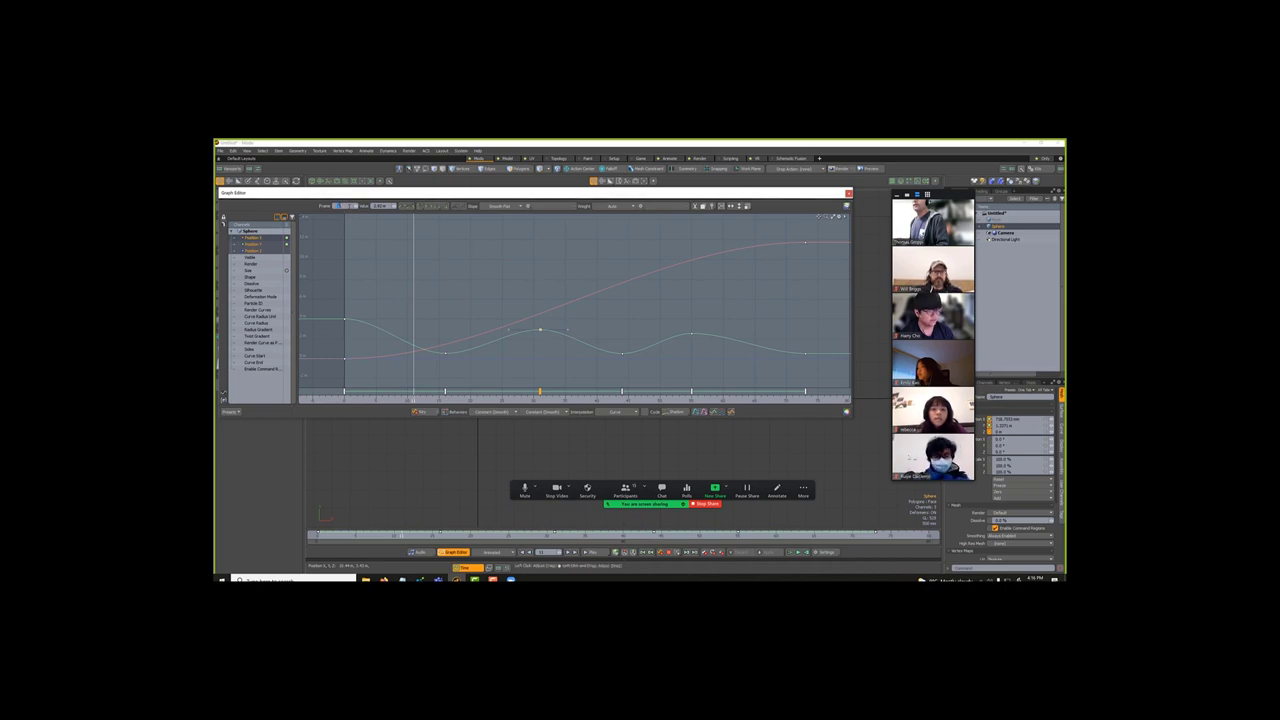
double_click(383, 205)
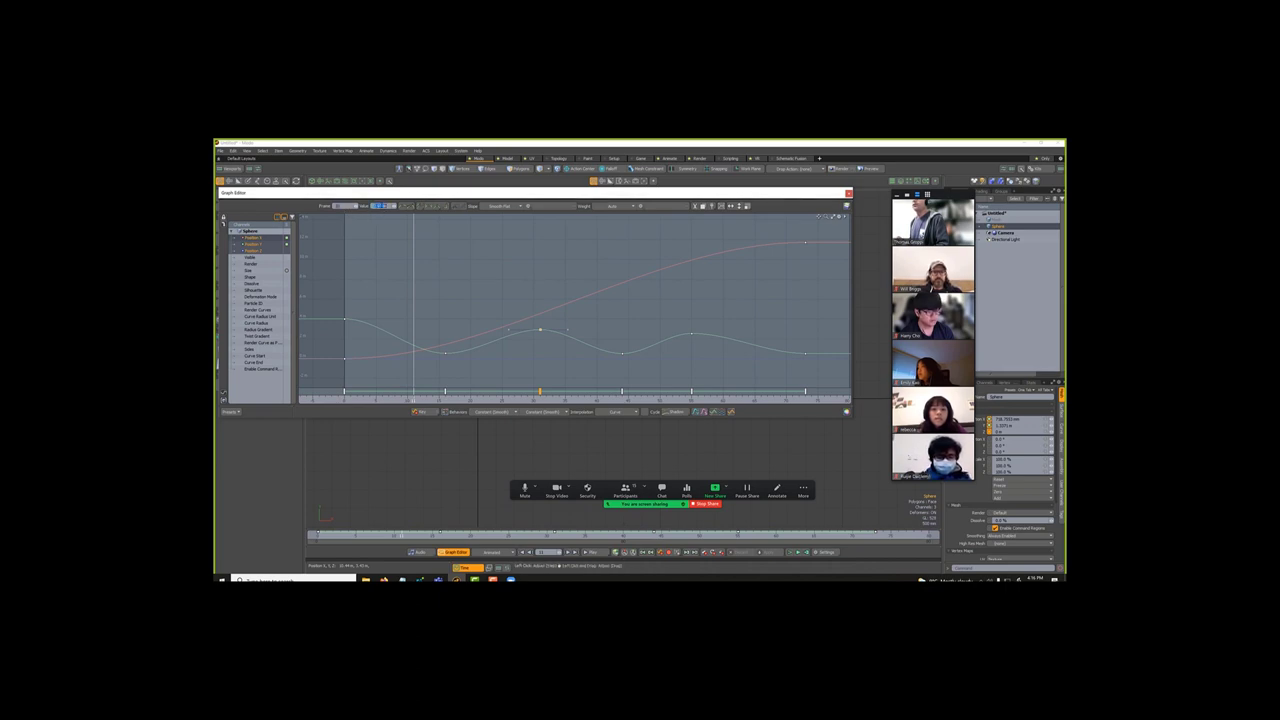
click(566, 268)
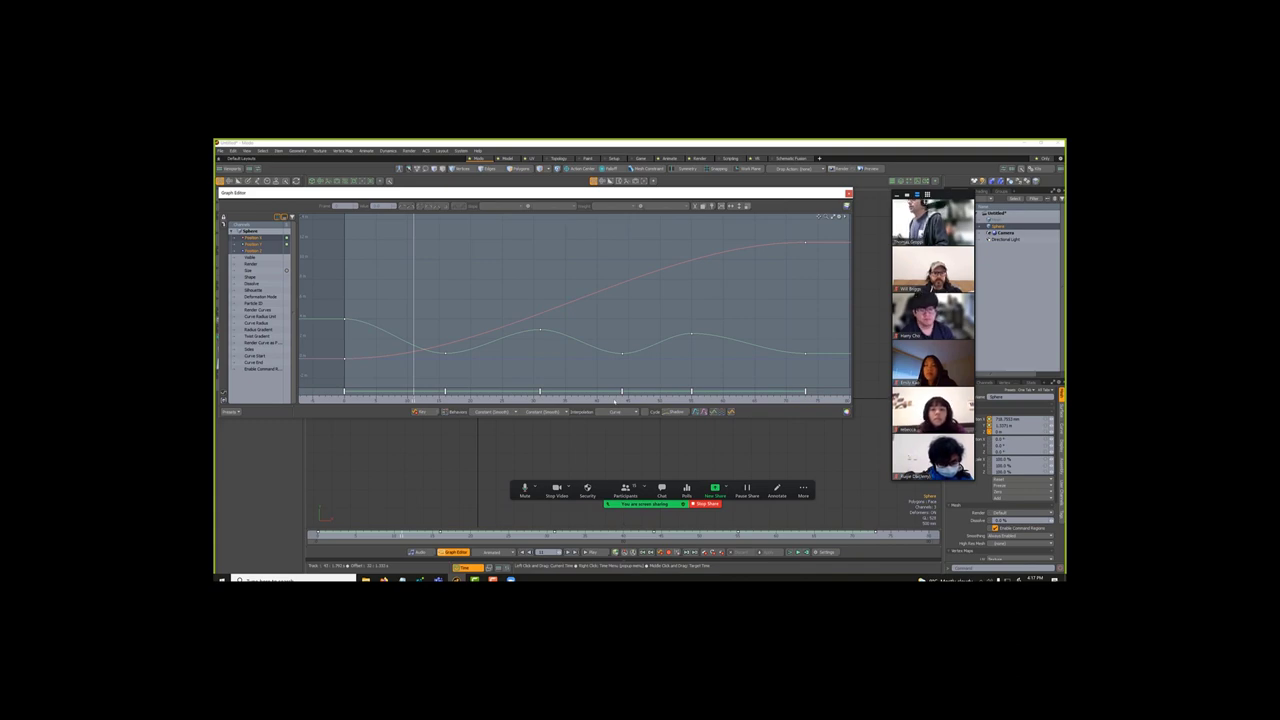
Step: Scrub the animation to its end frame and back to check the bounce
drag(614, 400, 818, 400)
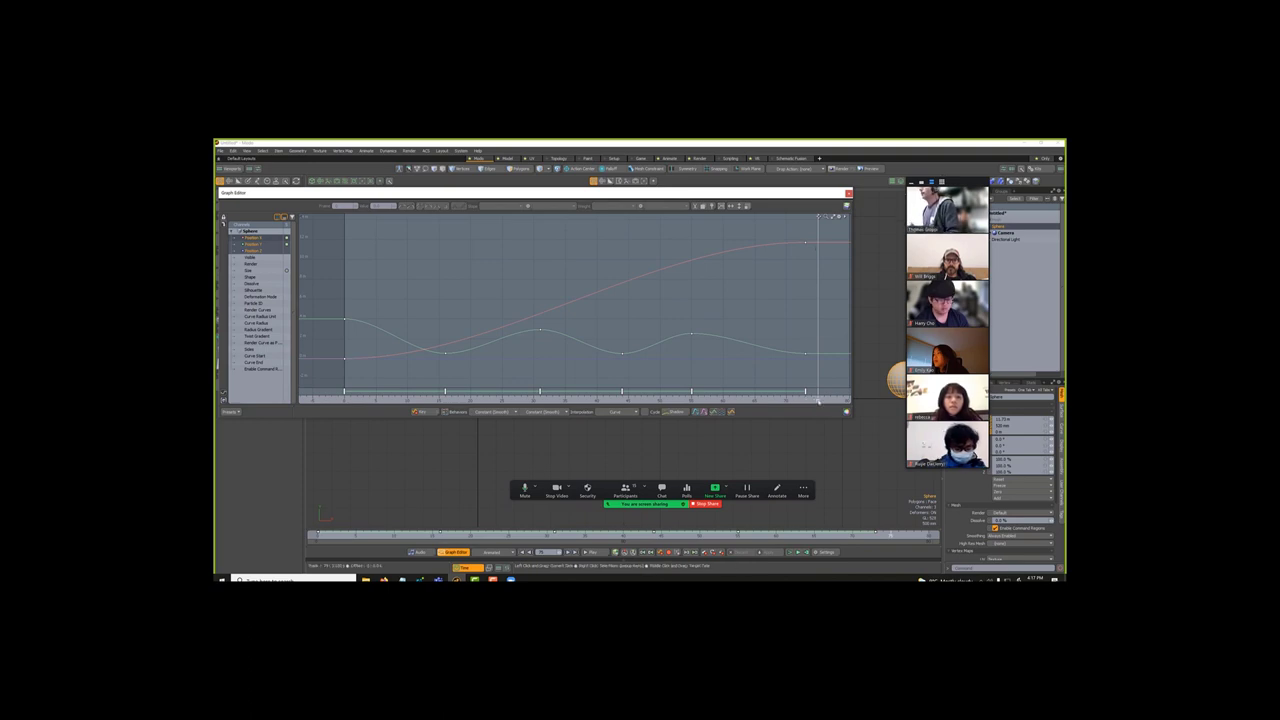
drag(818, 393, 768, 393)
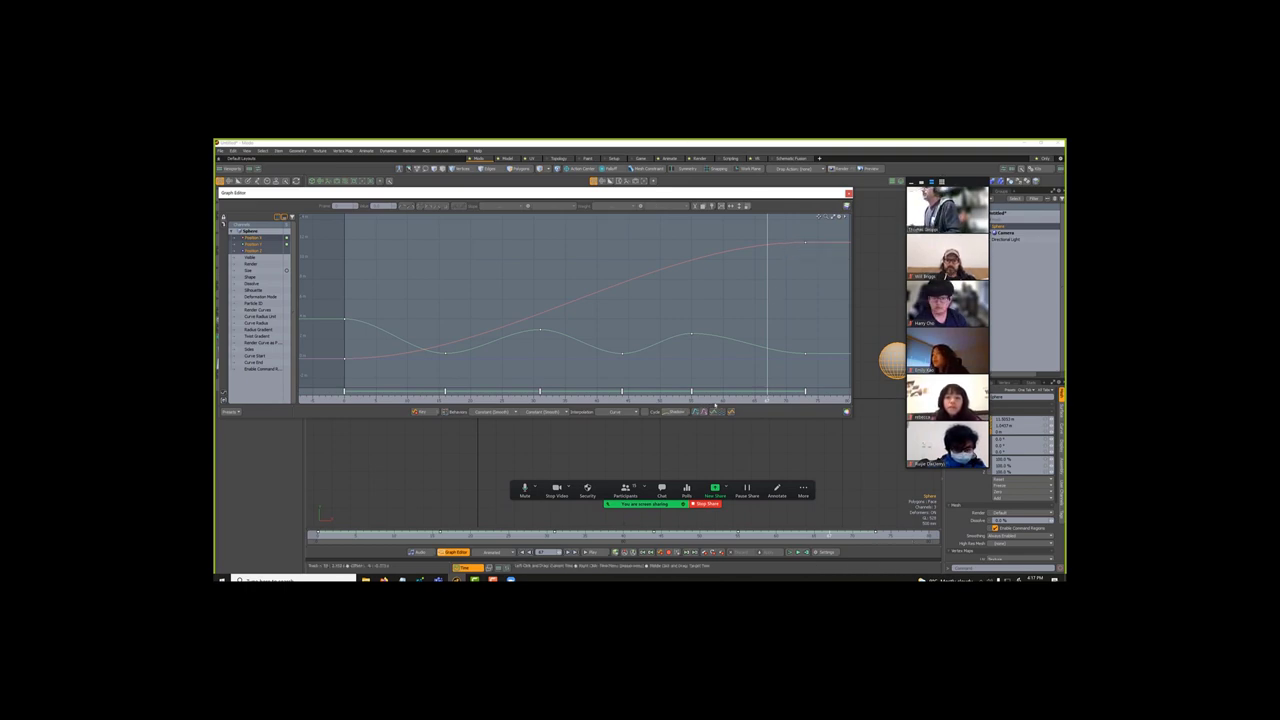
click(717, 398)
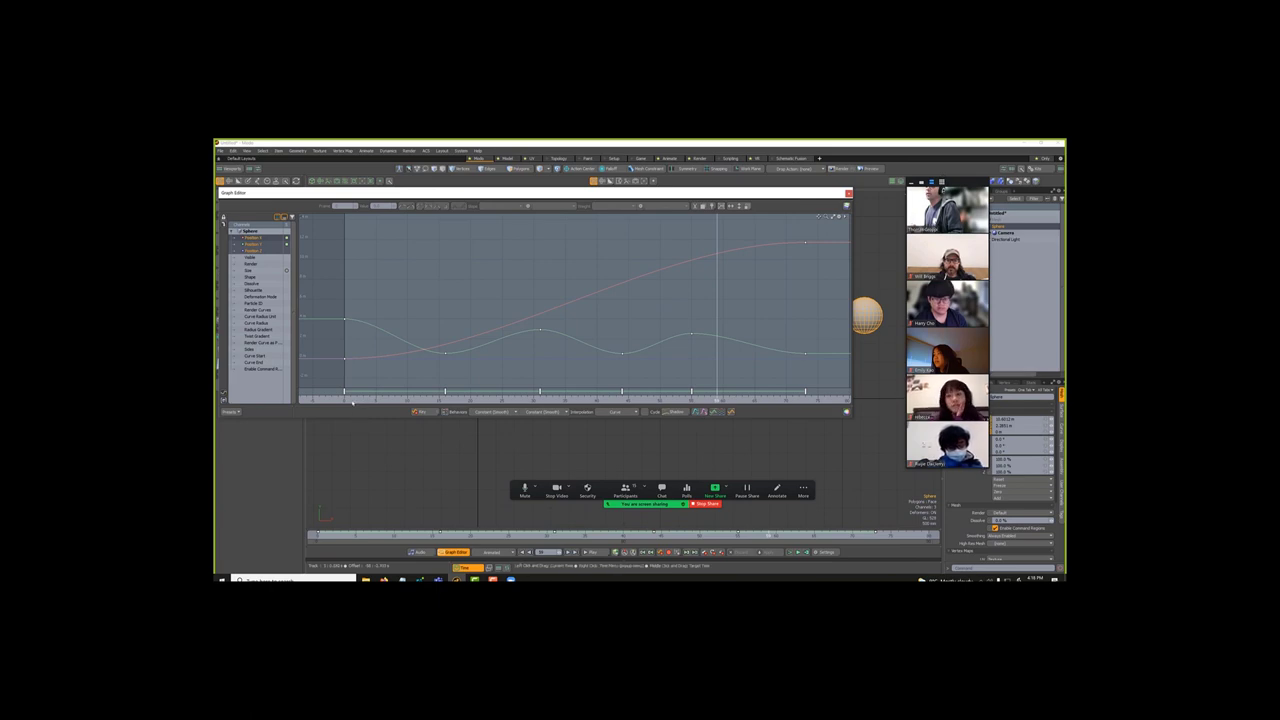
Step: Preview the motion from near the start, then straighten the pink curve's end-key tangent
click(350, 399)
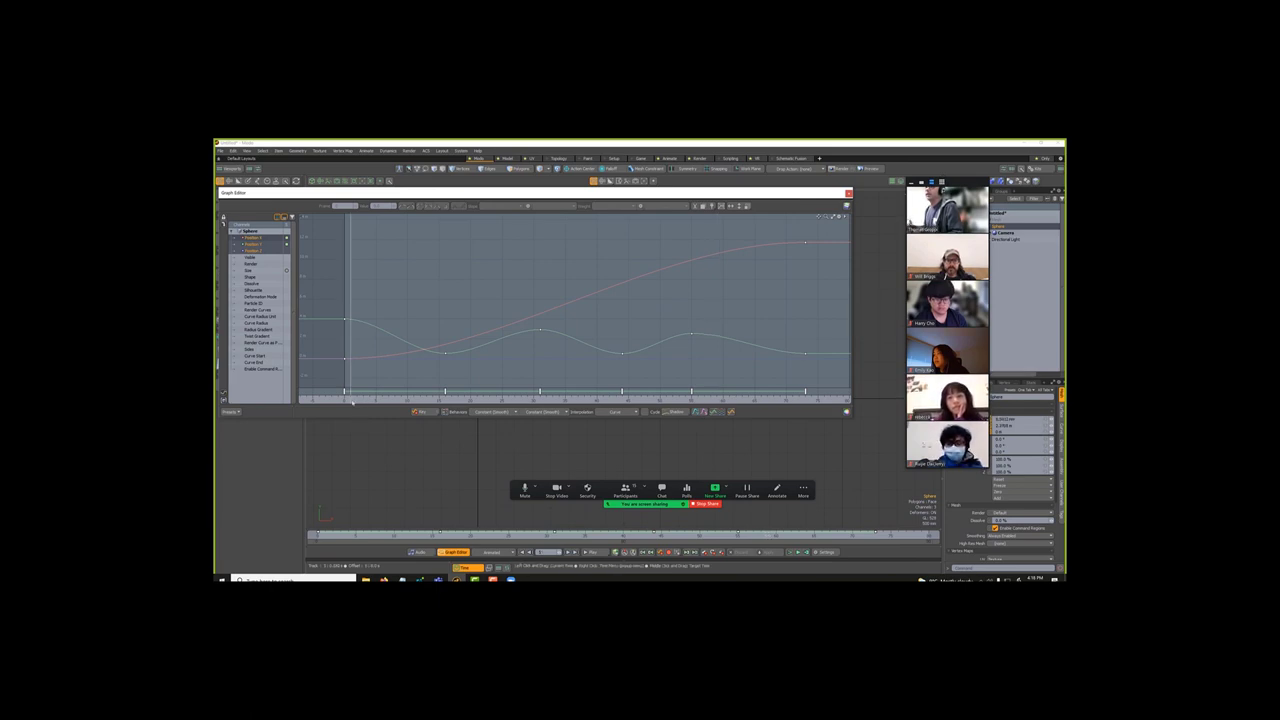
drag(352, 400, 768, 400)
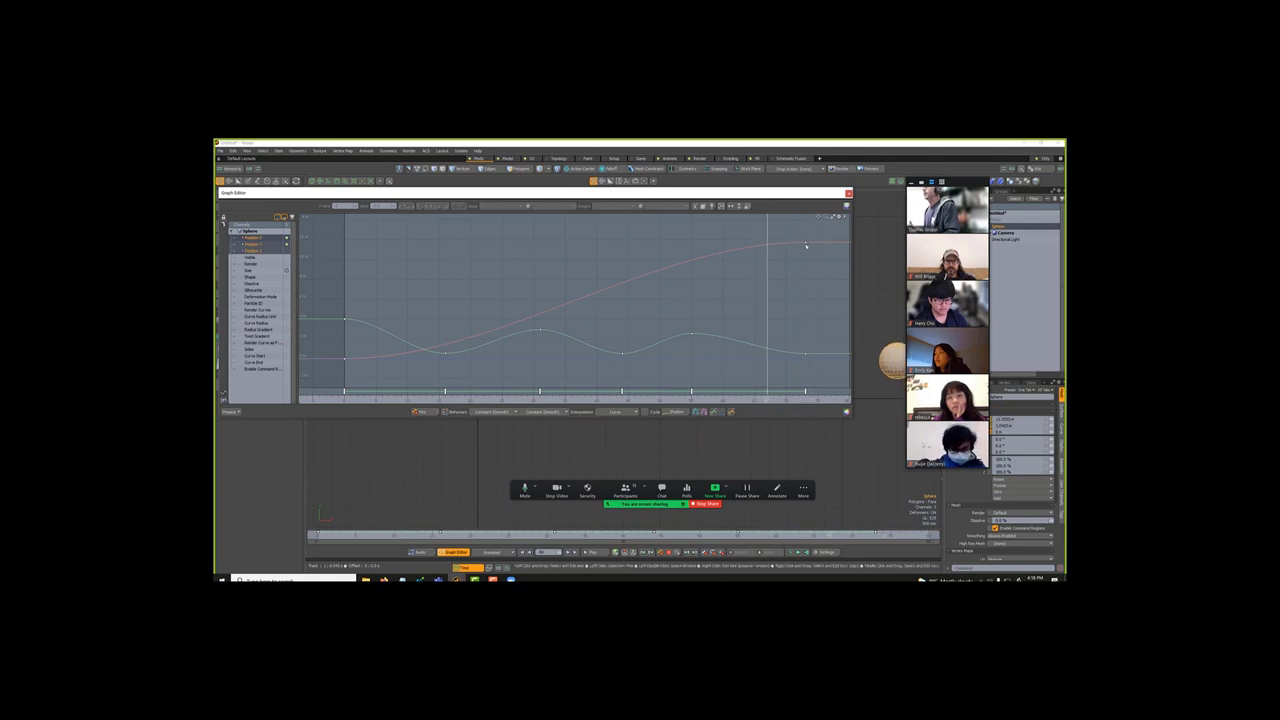
click(806, 244)
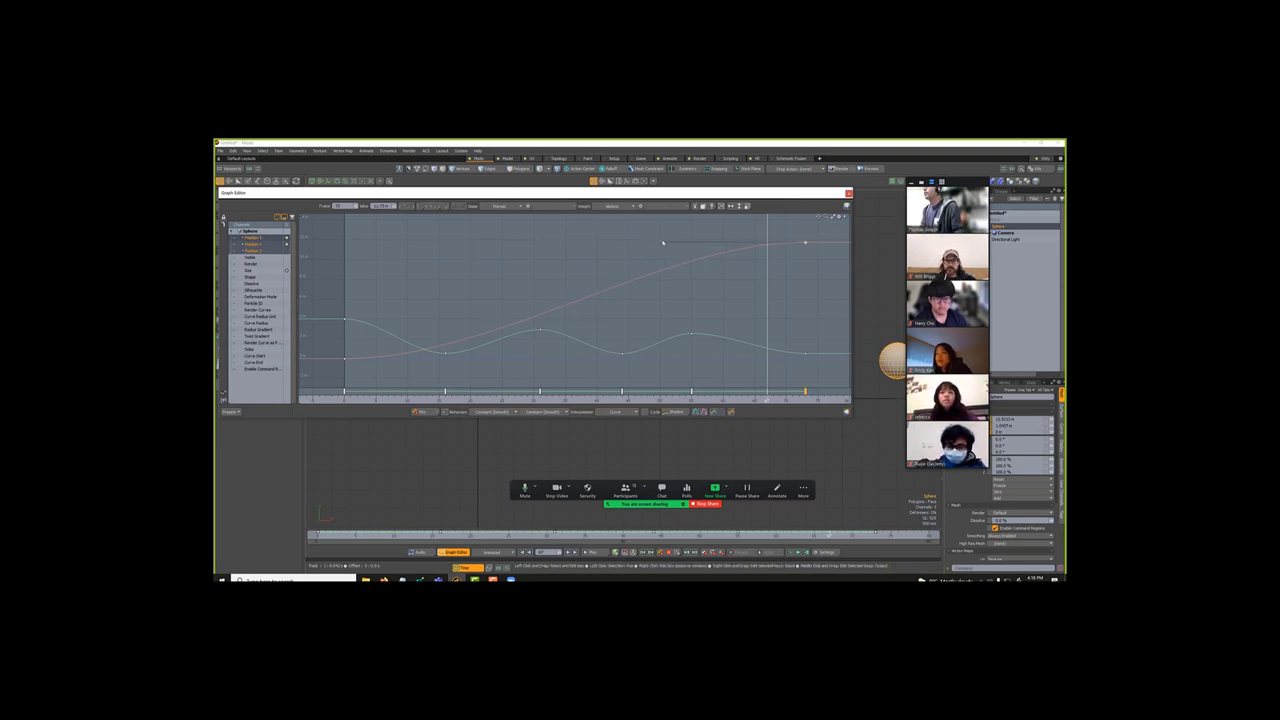
mouse_move(741, 243)
mouse_down()
mouse_move(750, 263)
mouse_move(742, 243)
mouse_up()
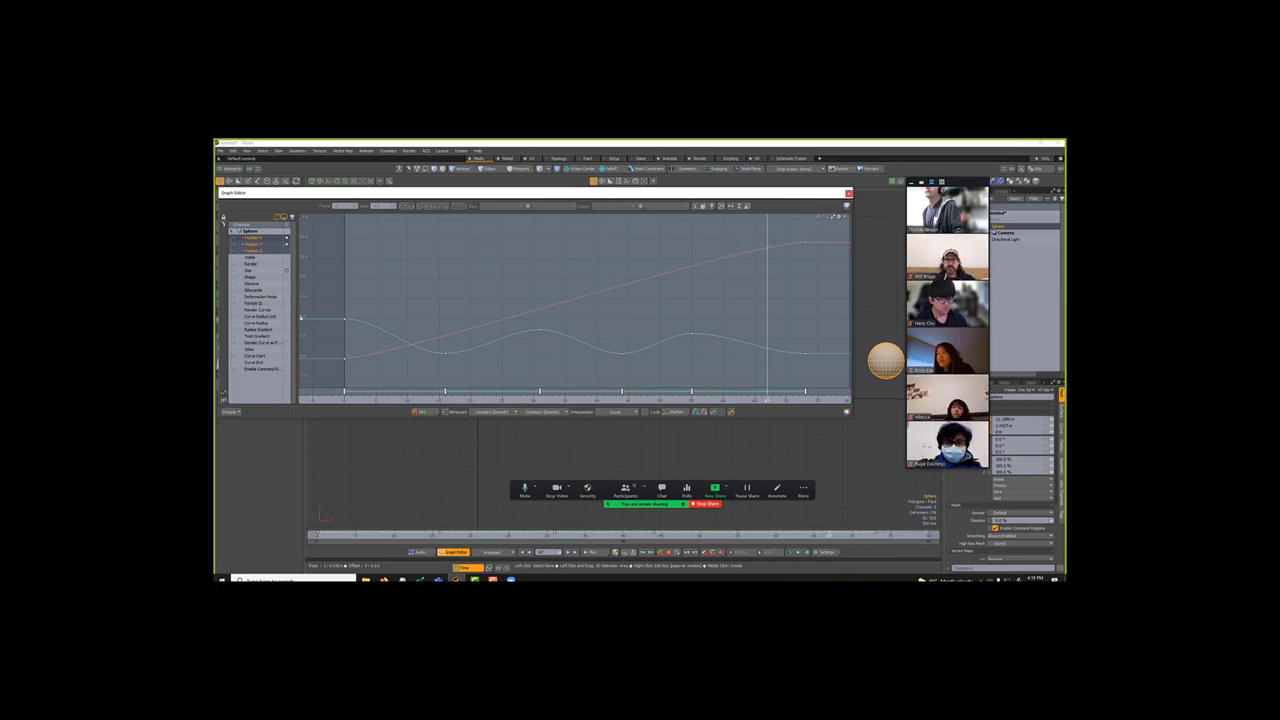
Step: Isolate the Position Y bounce-height curve and zoom out to see its whole range
click(252, 246)
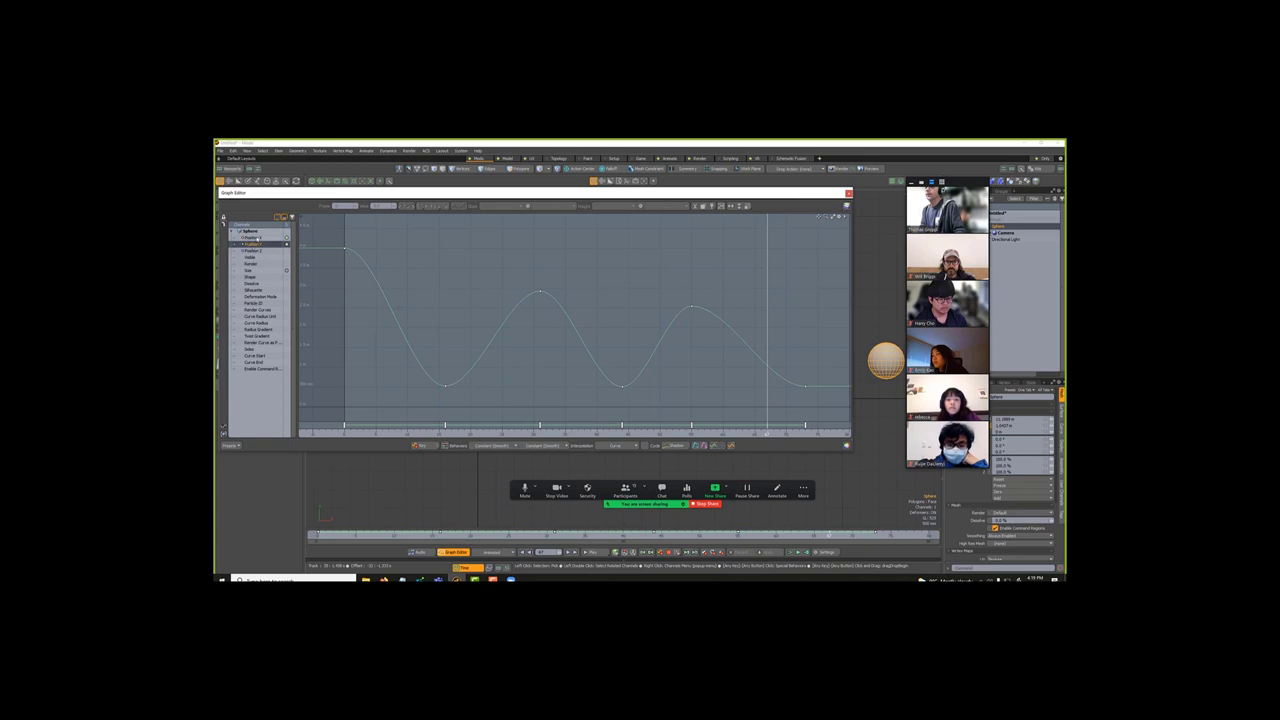
click(257, 238)
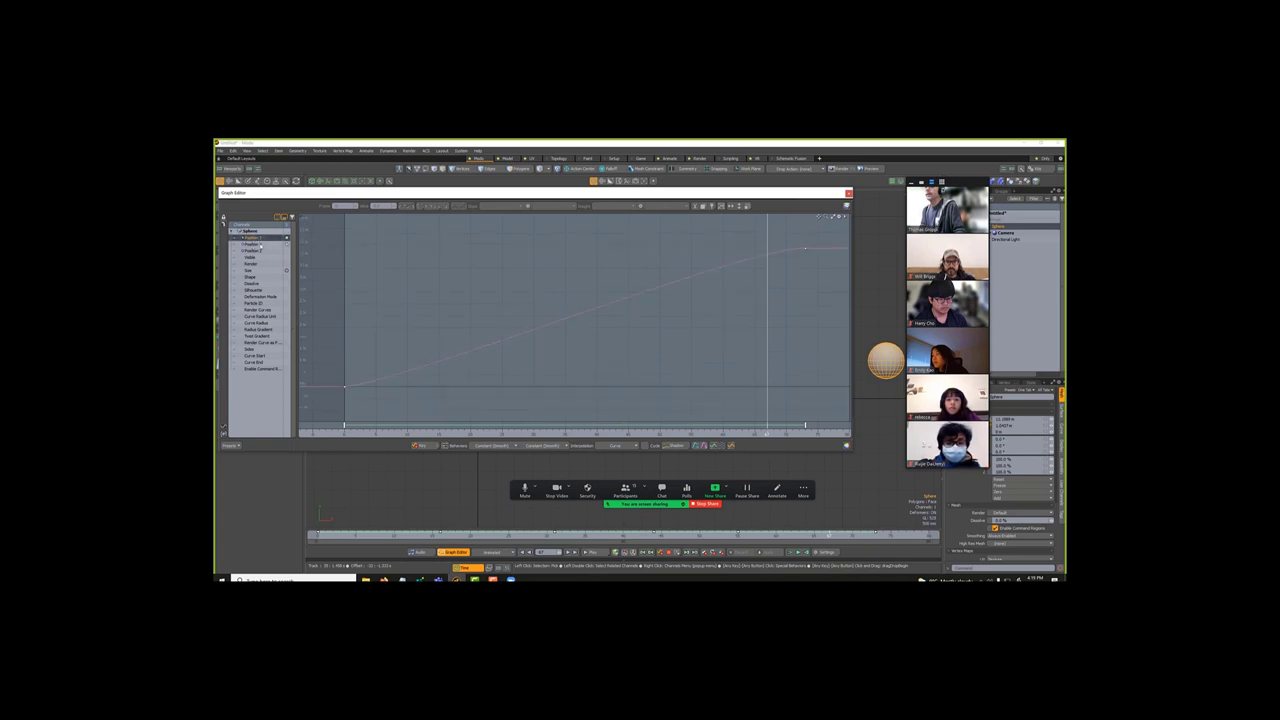
click(258, 244)
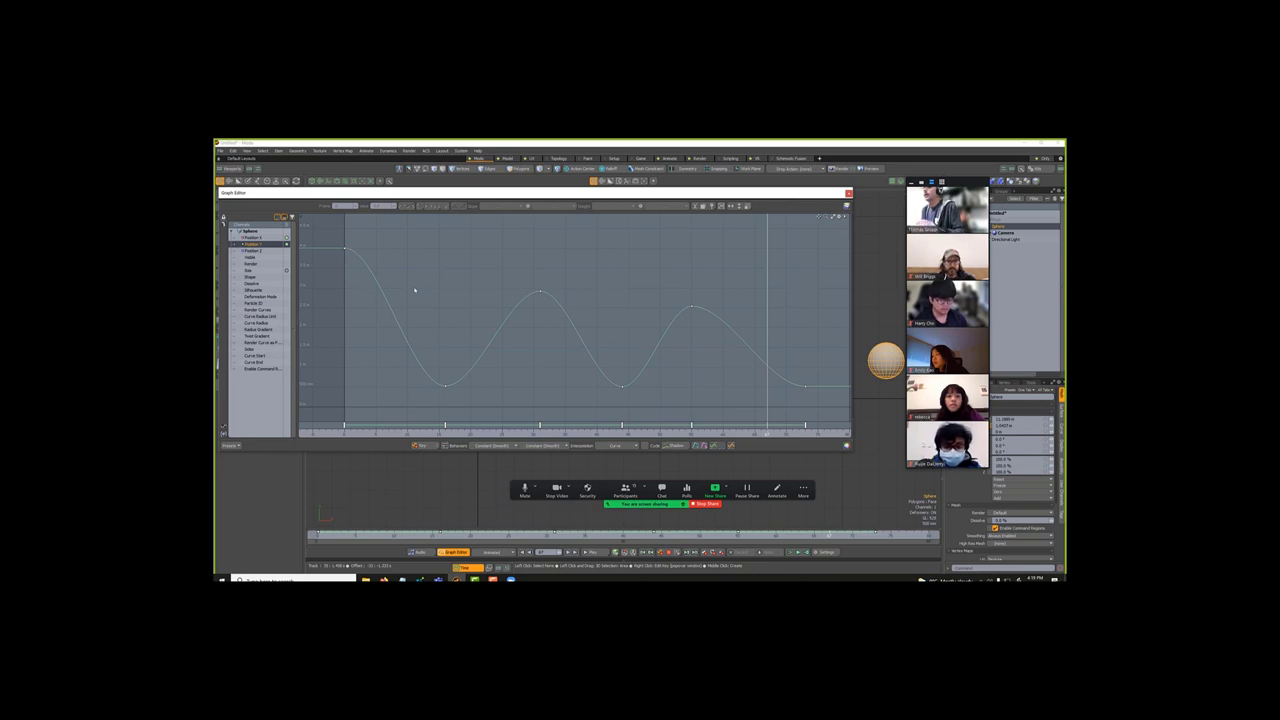
scroll(550, 305, down, 3)
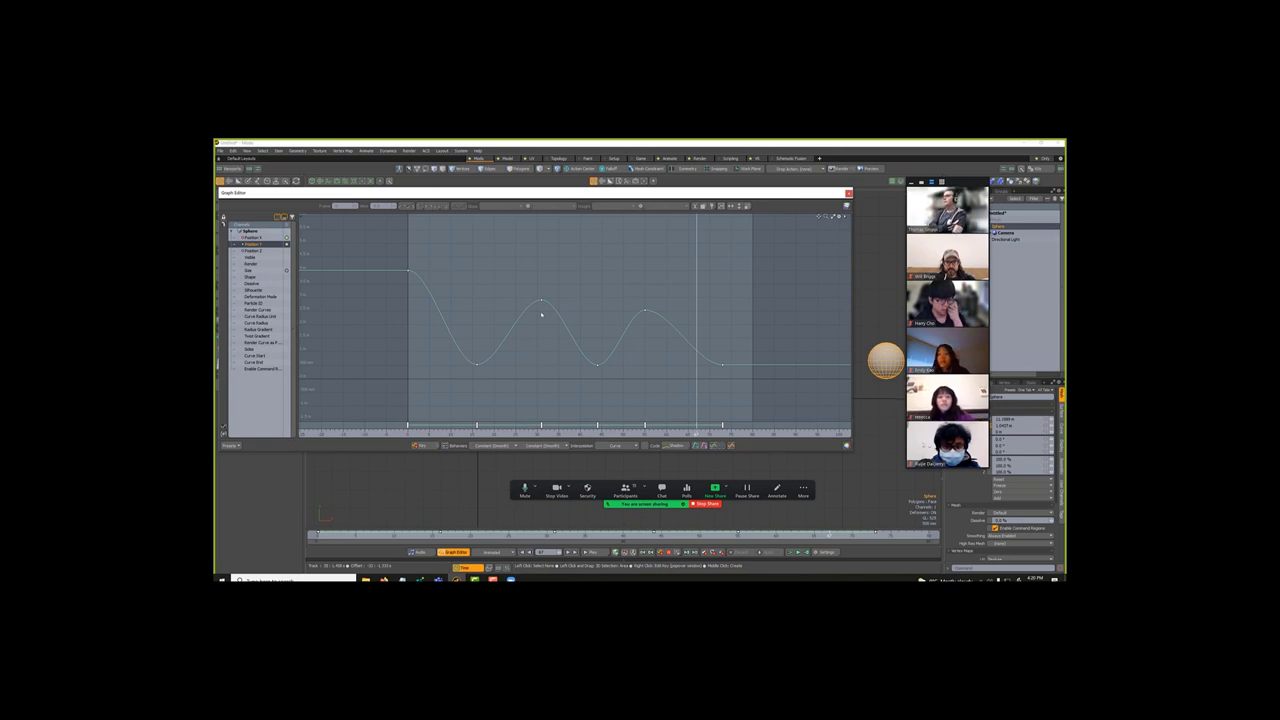
Step: Shift the first peak, second trough and second peak of the bounce curve earlier in time
click(529, 330)
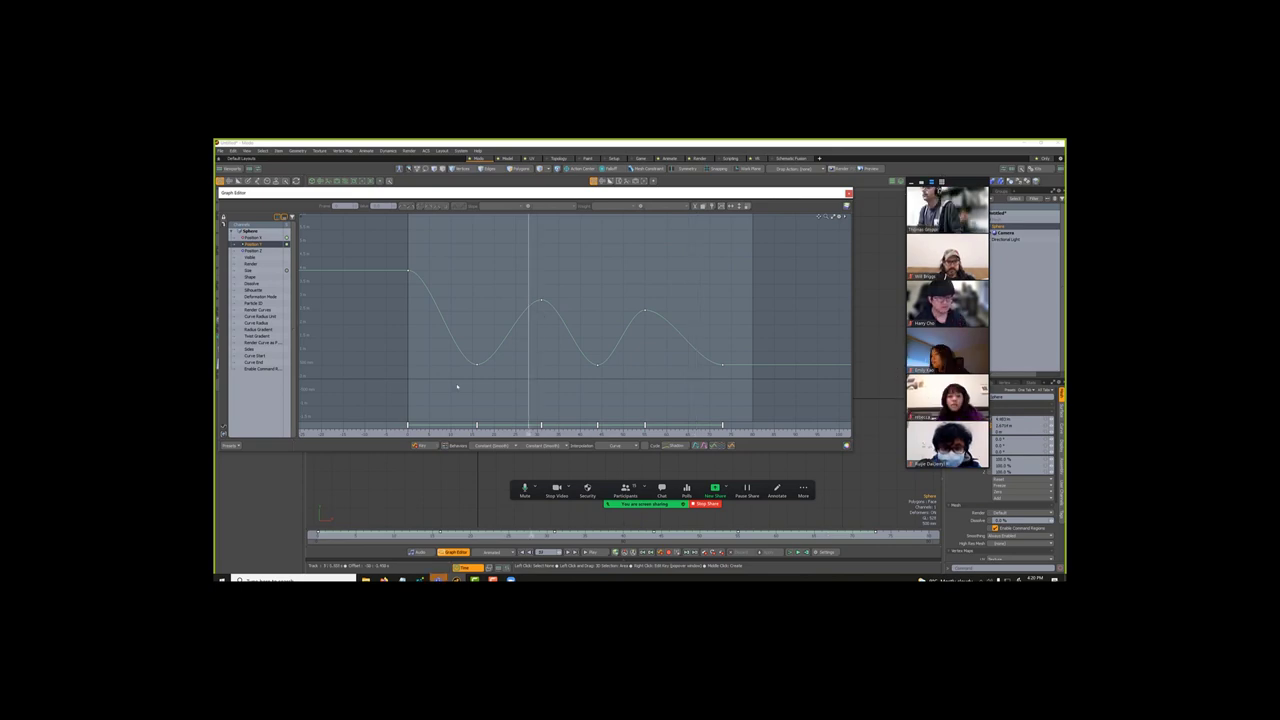
drag(457, 385, 548, 284)
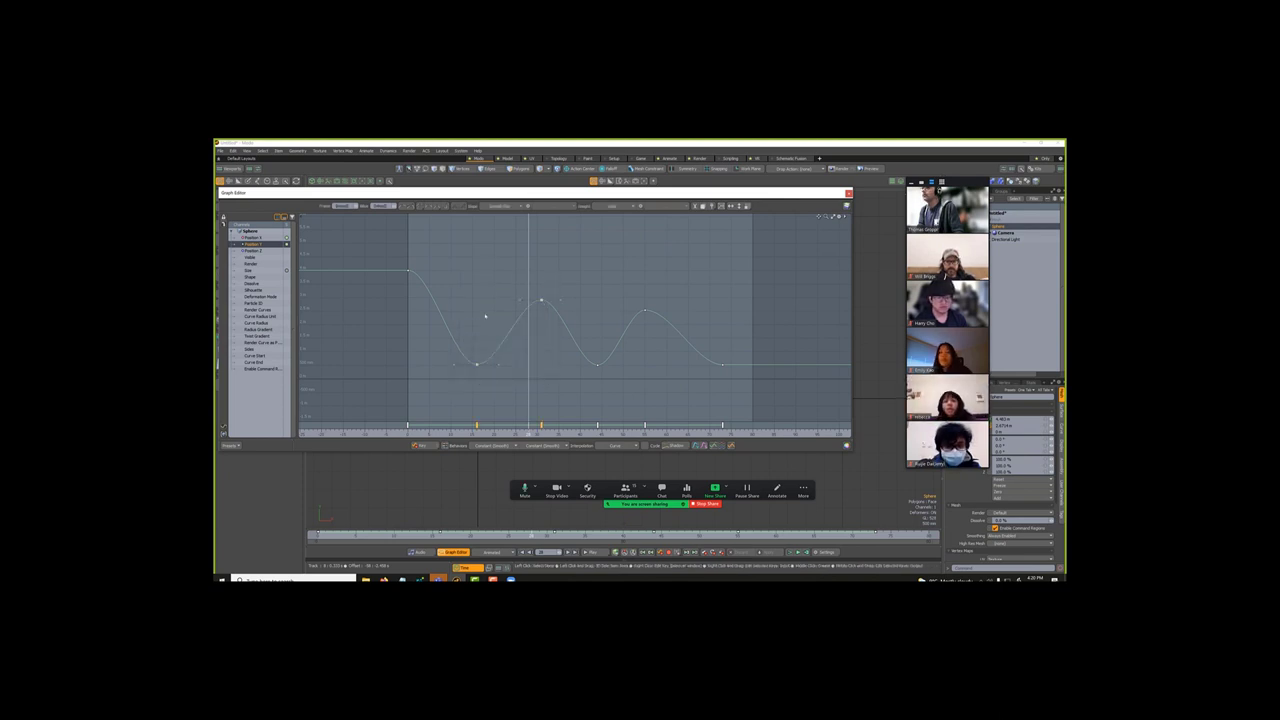
click(538, 295)
drag(540, 299, 528, 302)
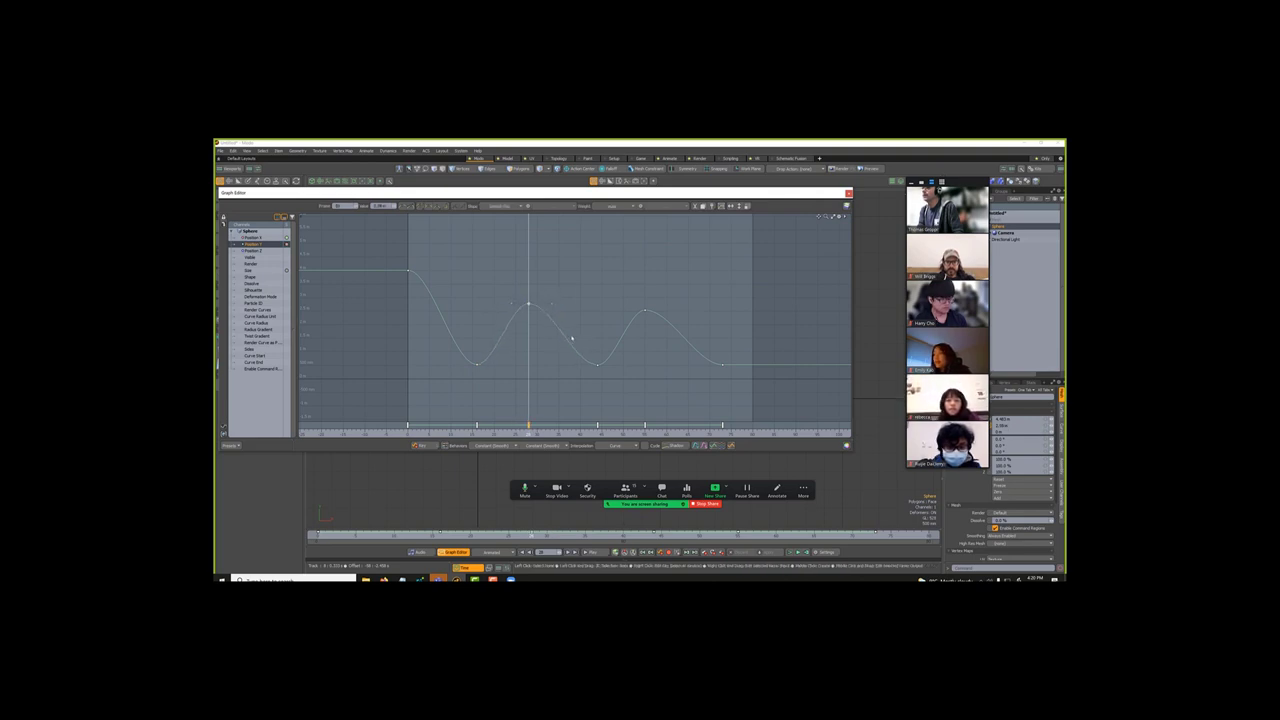
click(597, 364)
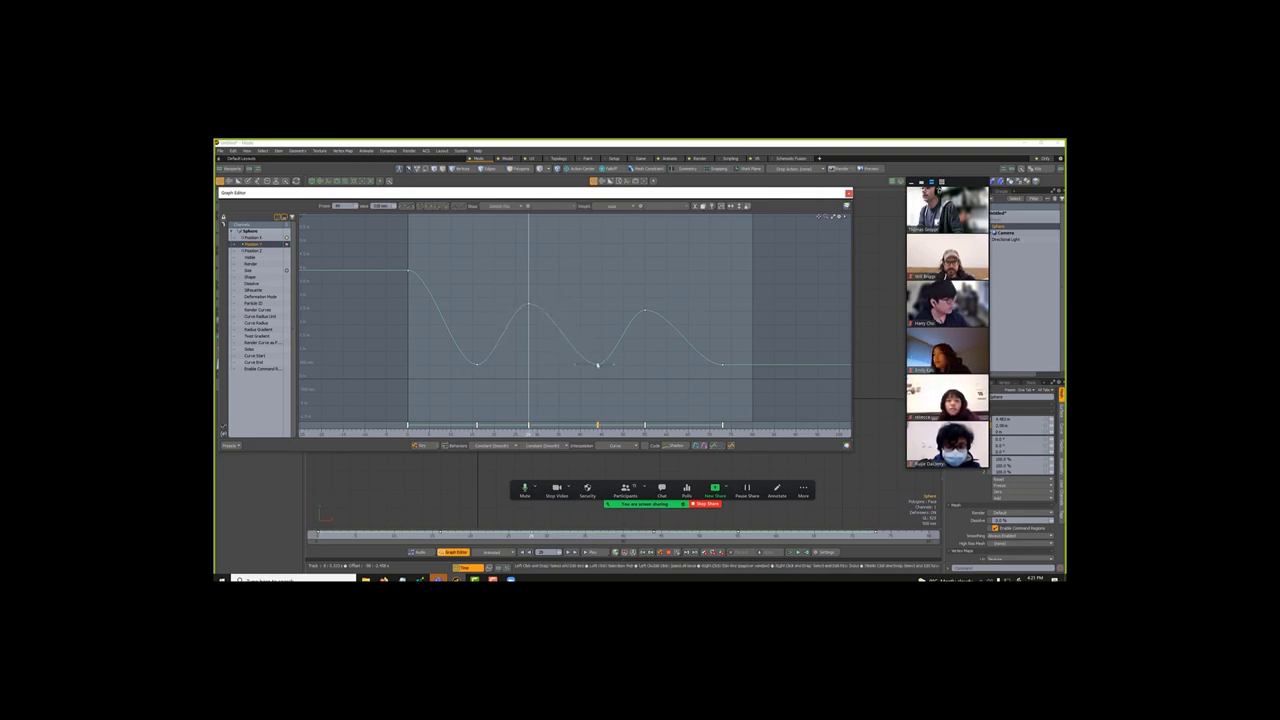
drag(597, 364, 571, 366)
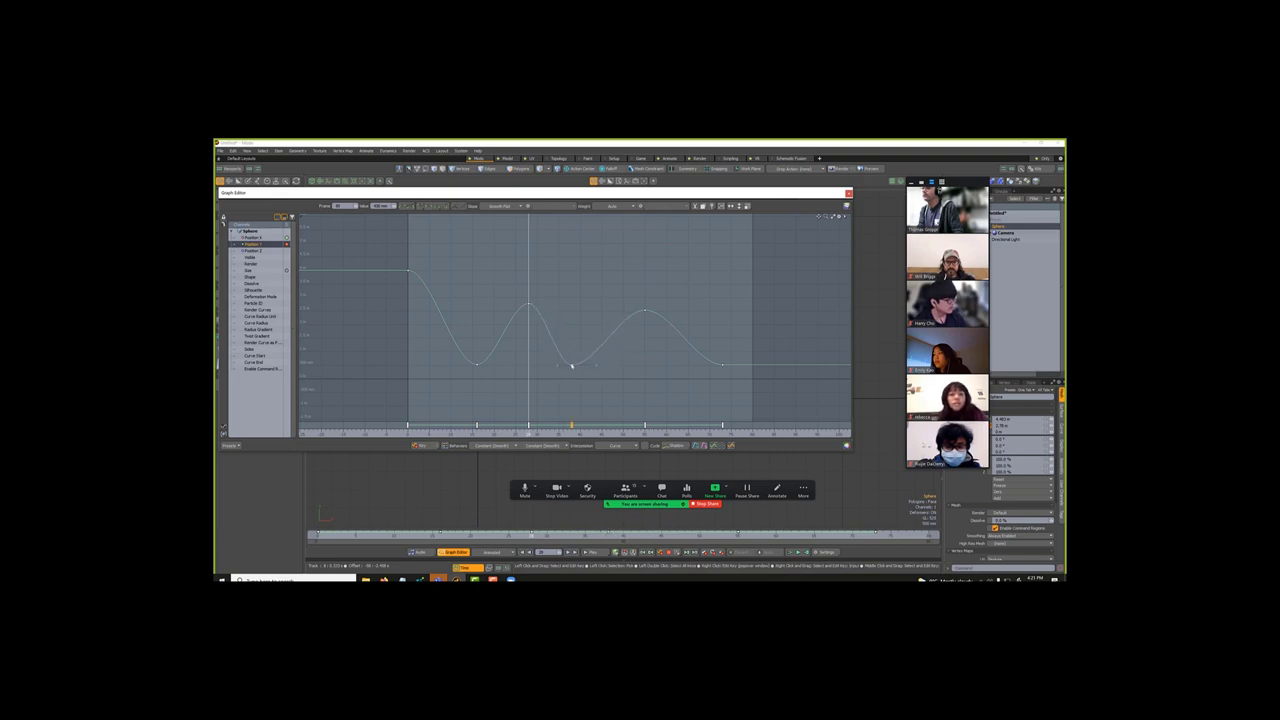
click(577, 354)
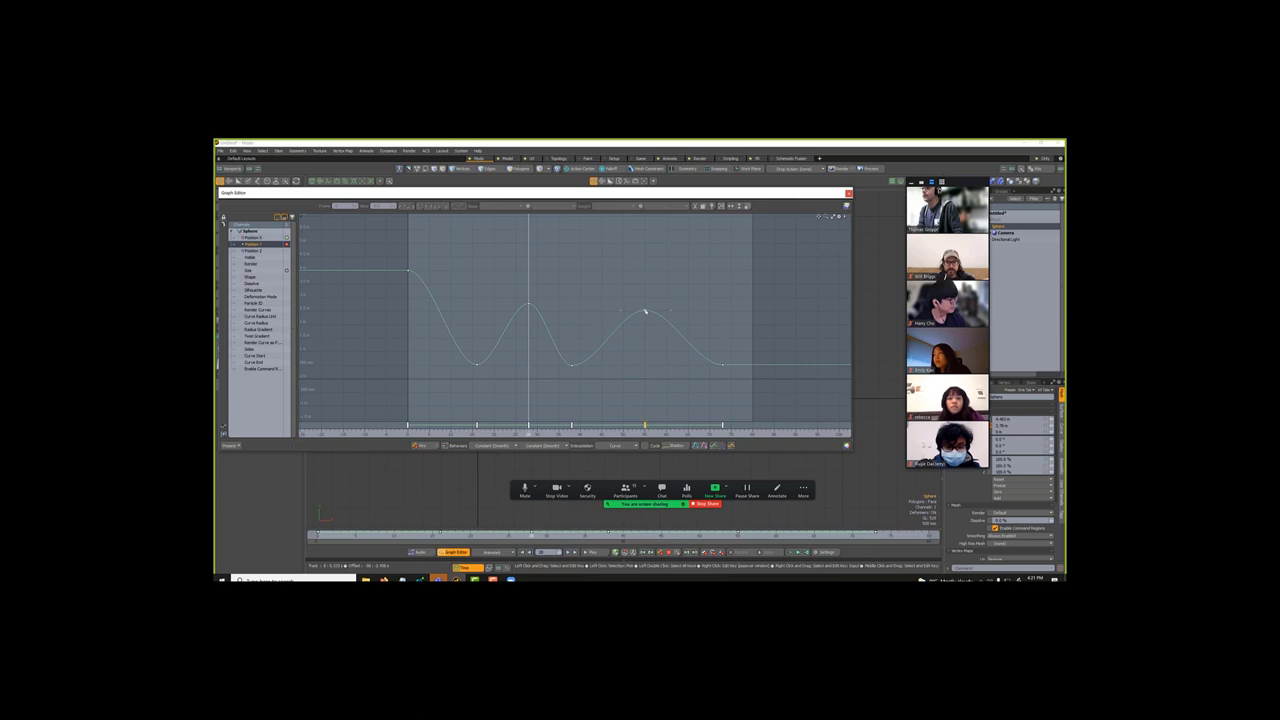
drag(645, 313, 615, 314)
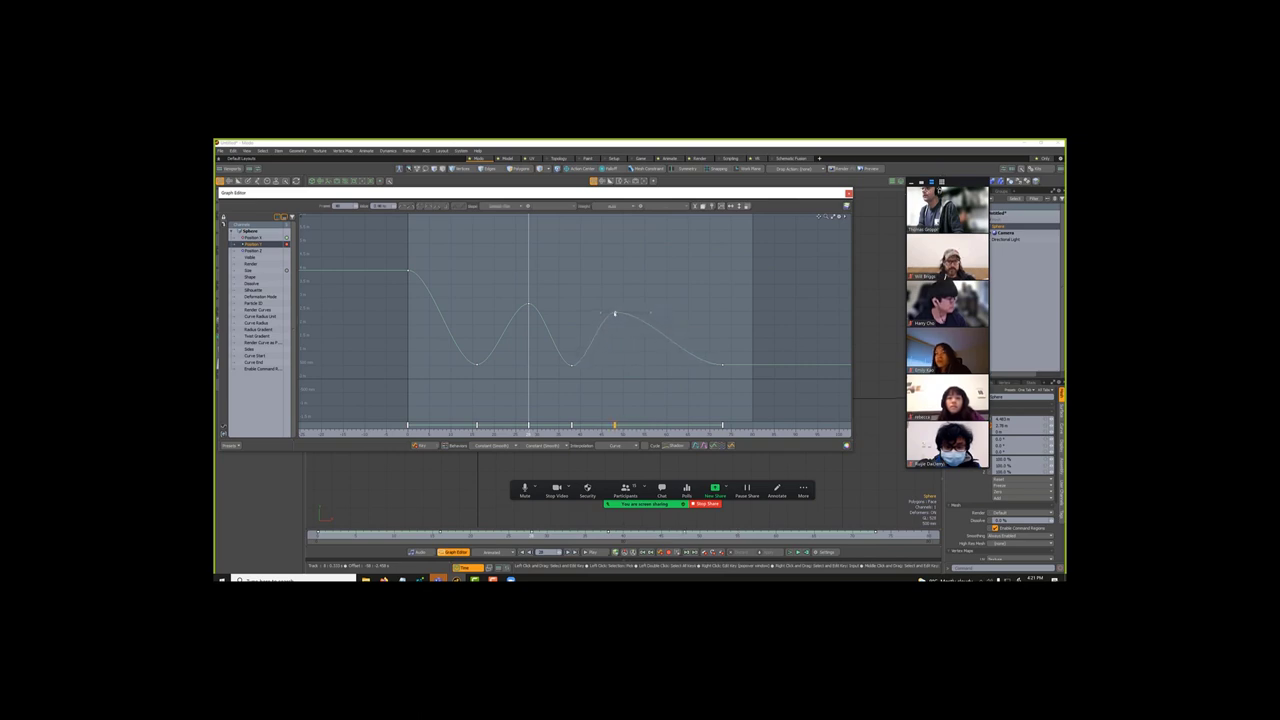
click(618, 320)
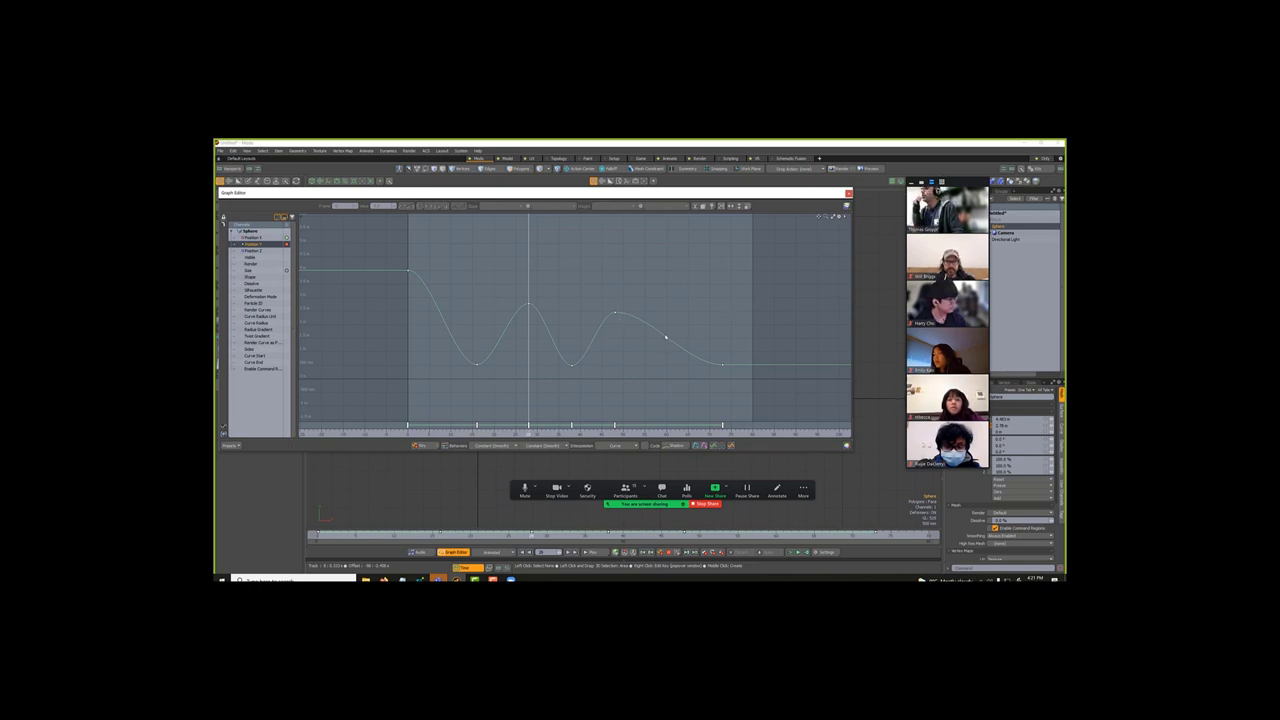
Step: Lower the key after the second peak into a third trough and raise a small tail bounce
click(663, 335)
drag(663, 335, 650, 363)
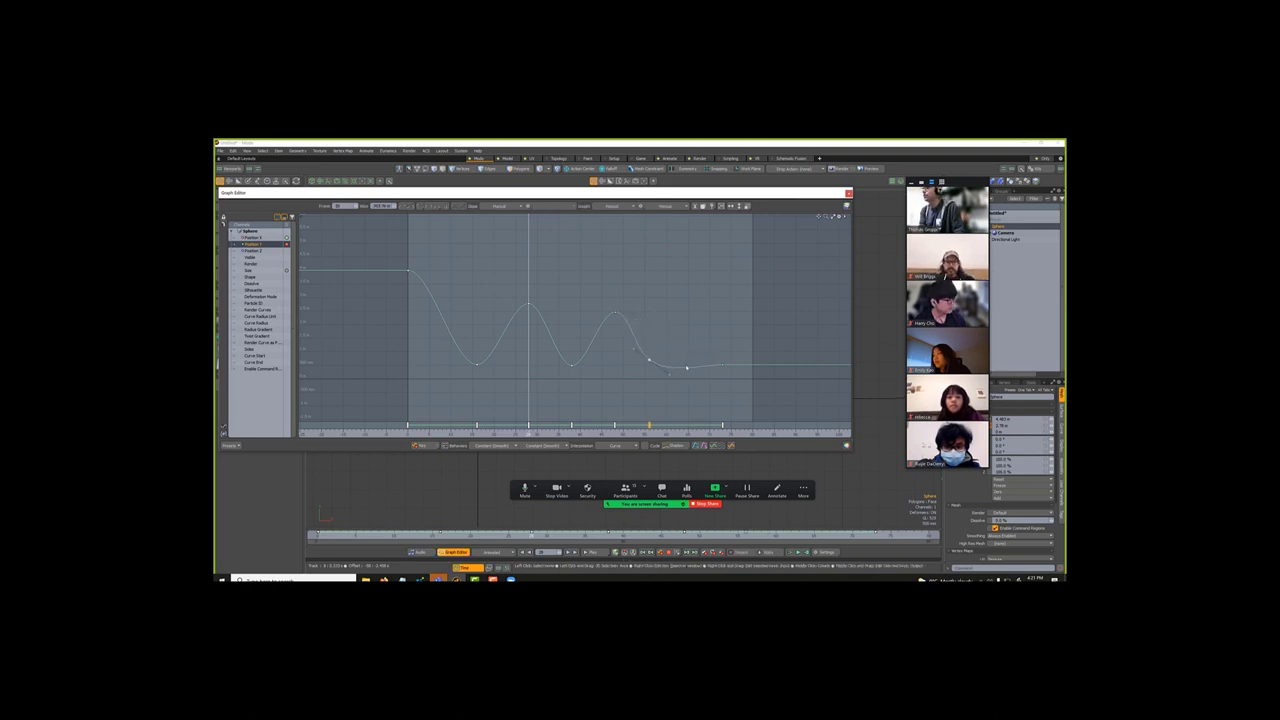
drag(686, 369, 685, 331)
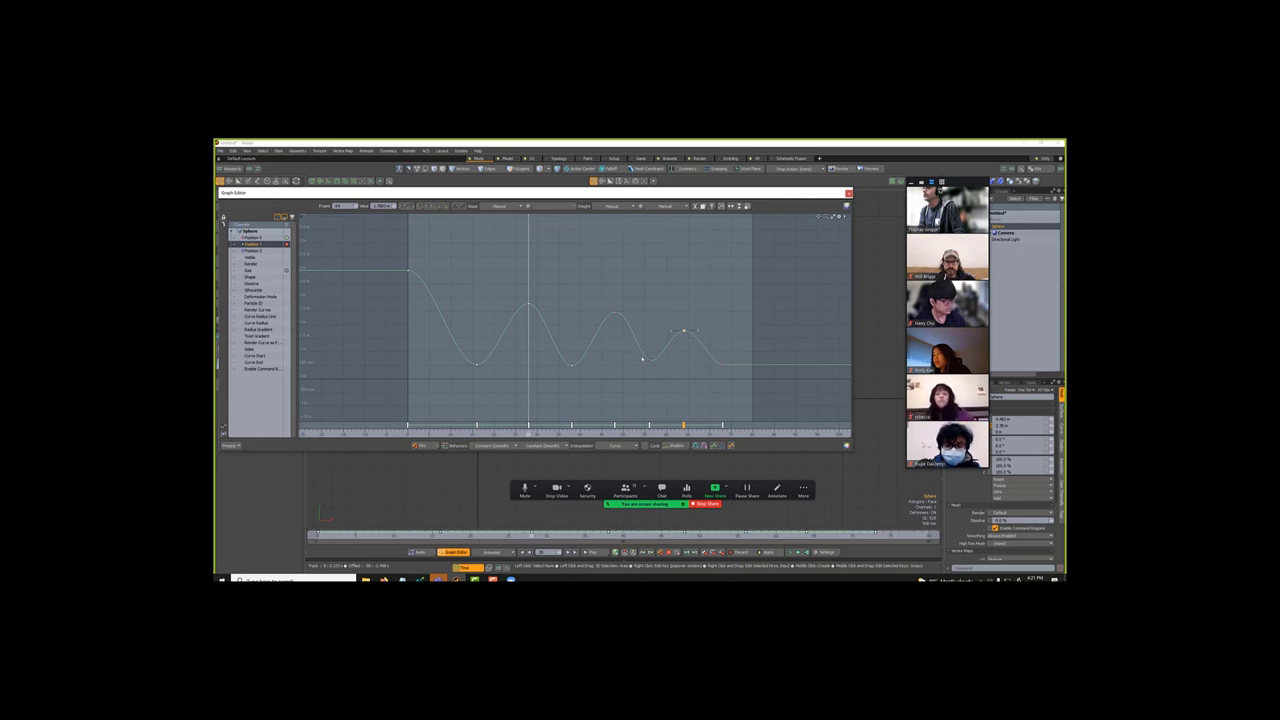
Step: Fine-tune the first and second peaks' timing and height, then select the lower trough keys together
click(477, 364)
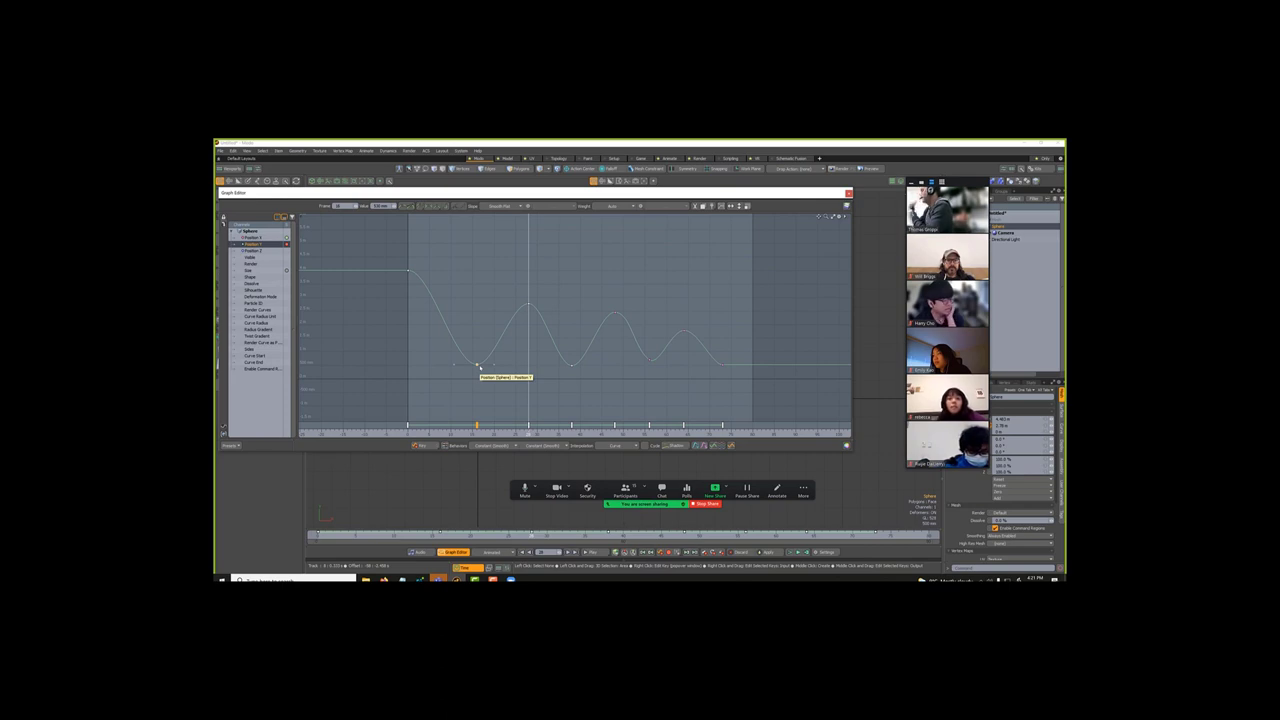
click(532, 307)
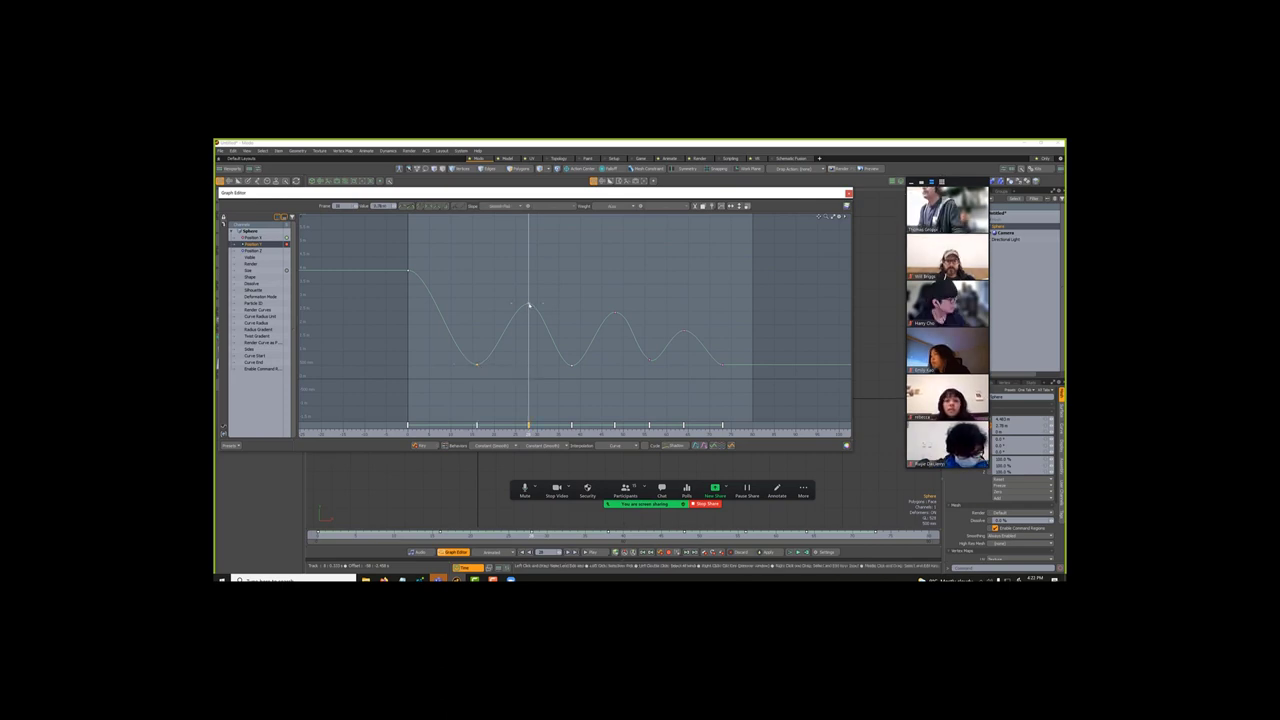
drag(532, 307, 520, 292)
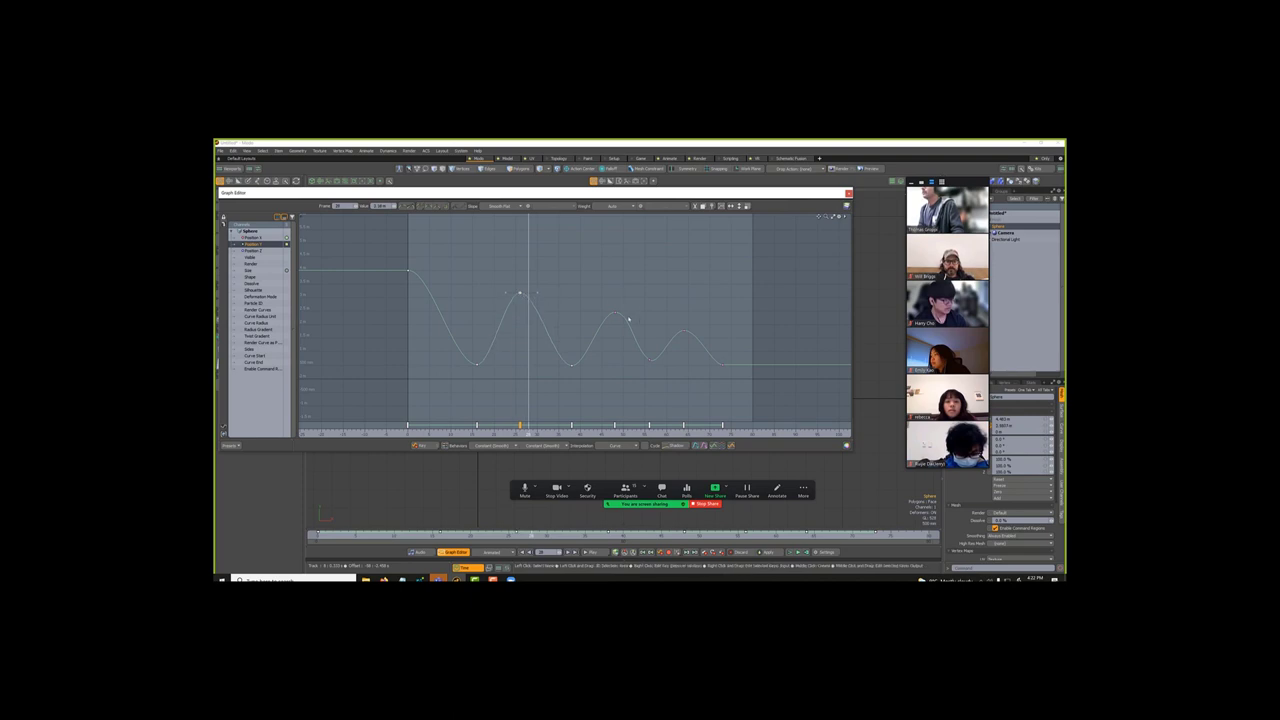
drag(615, 315, 610, 318)
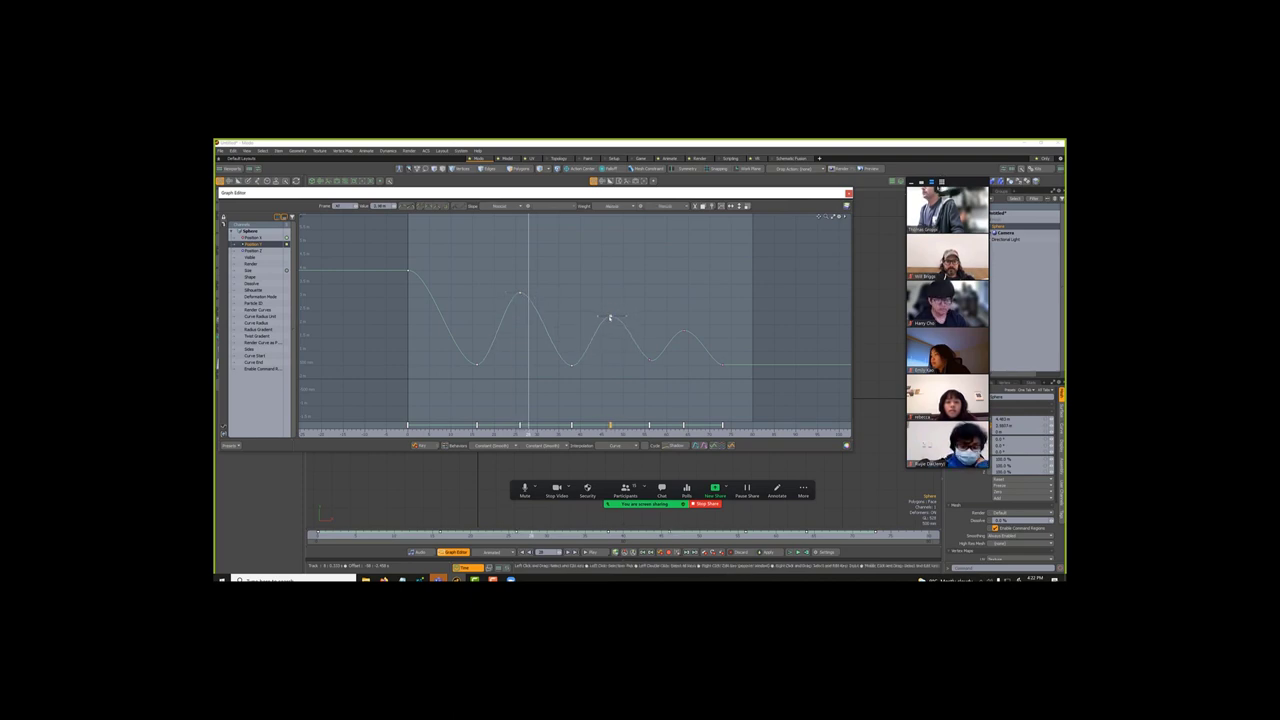
click(685, 335)
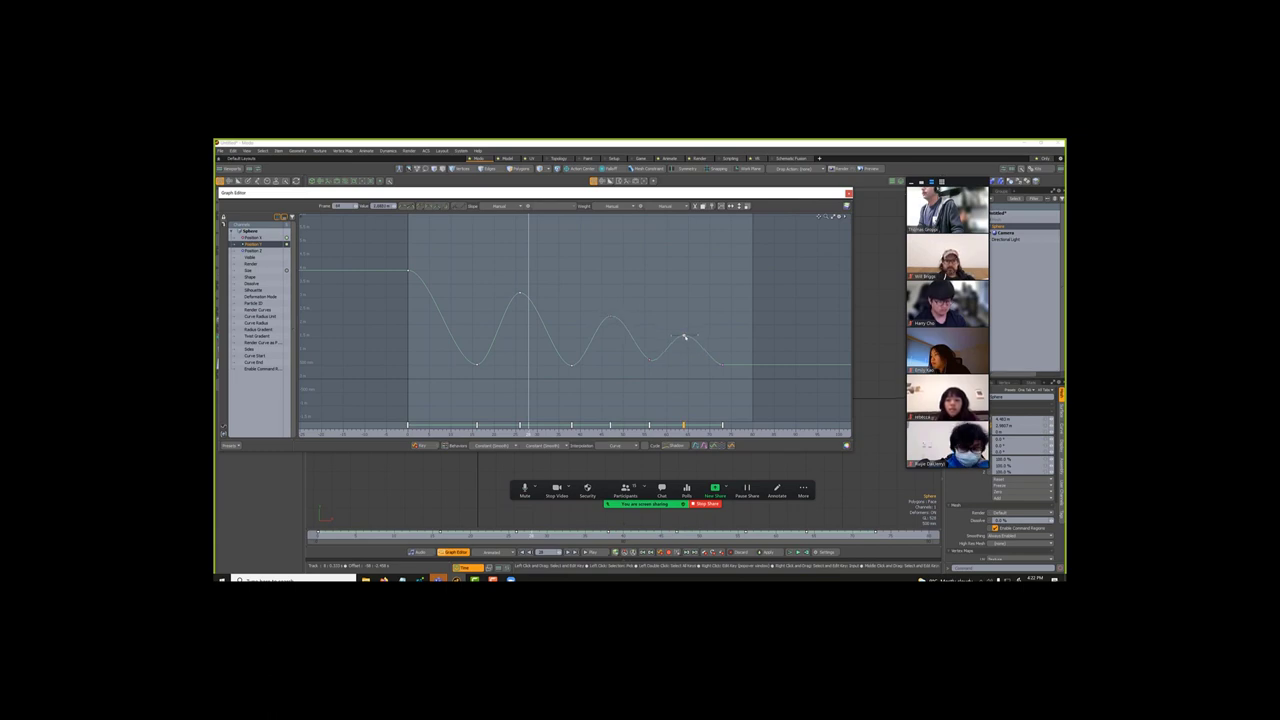
click(724, 364)
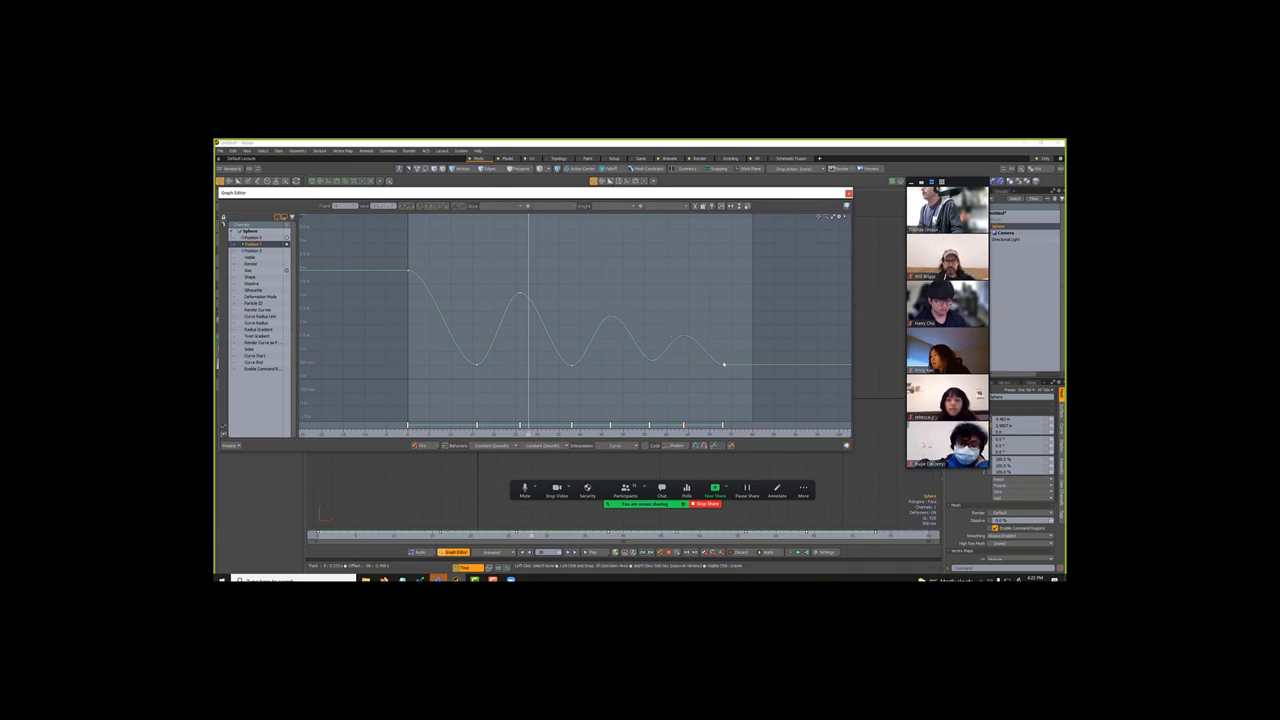
click(723, 364)
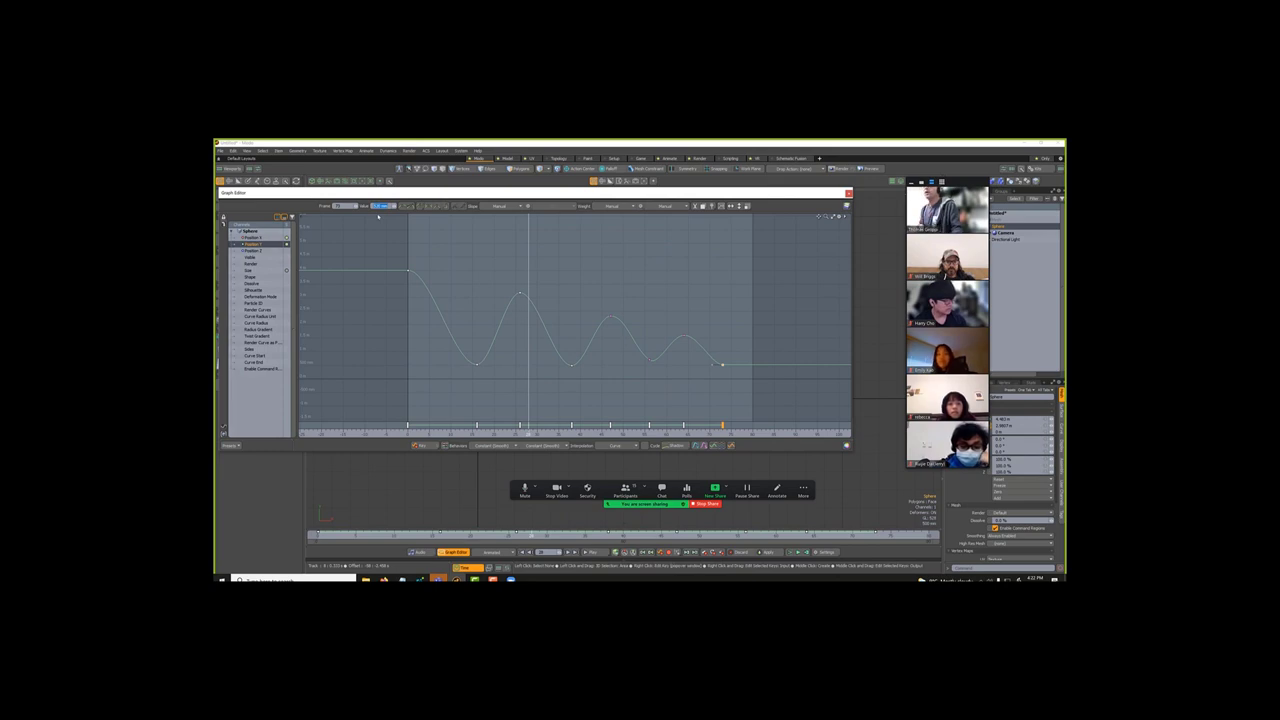
drag(428, 352, 738, 372)
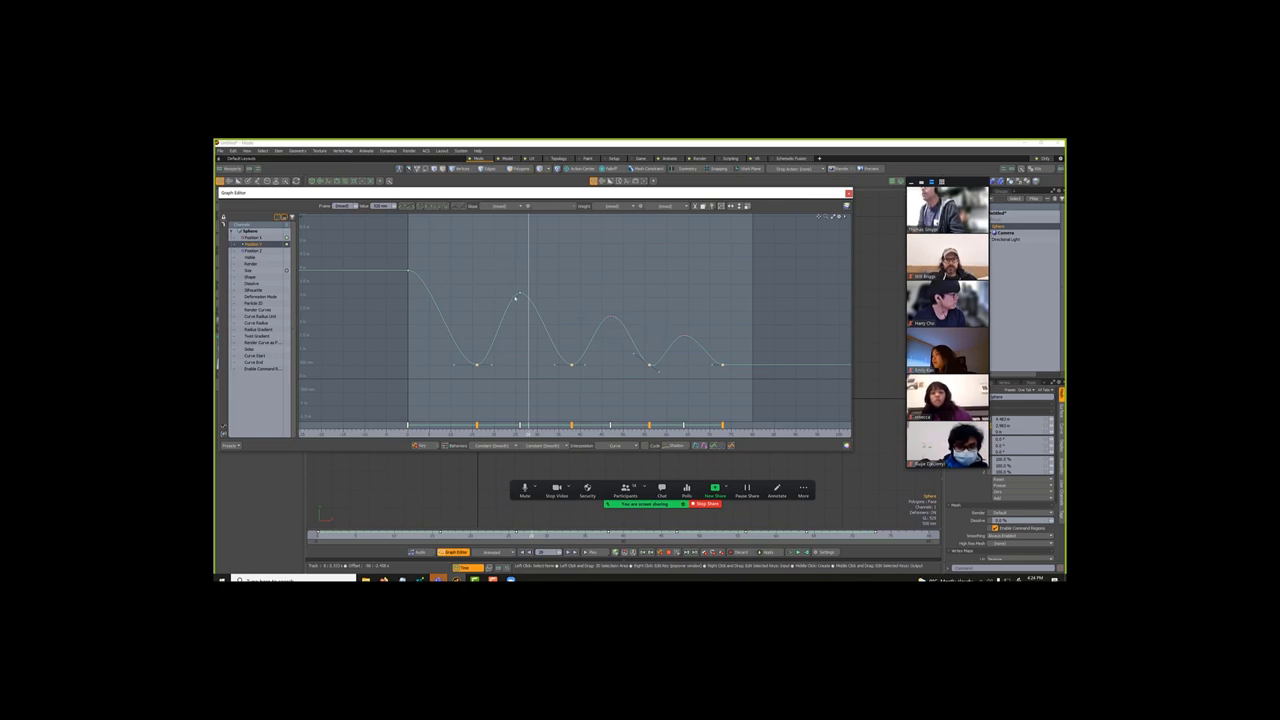
Step: Check the peak keys, then select the first trough key to expose its tangent handles
click(520, 294)
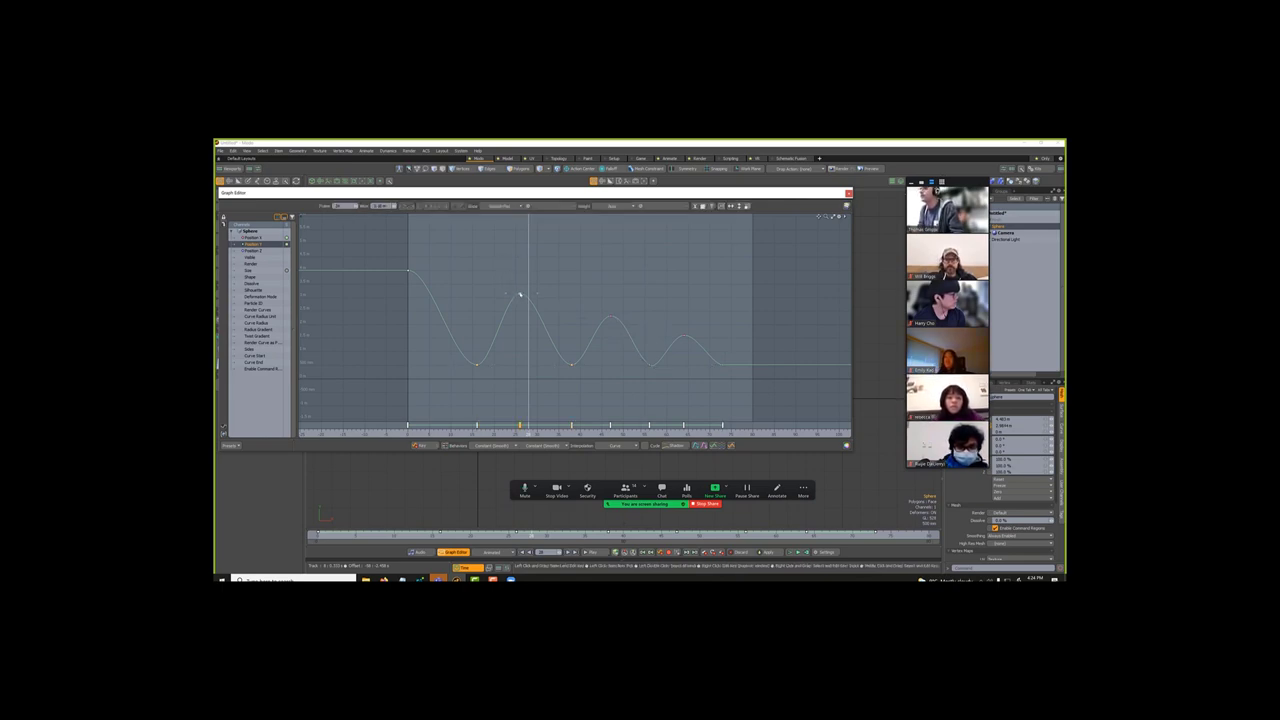
click(503, 295)
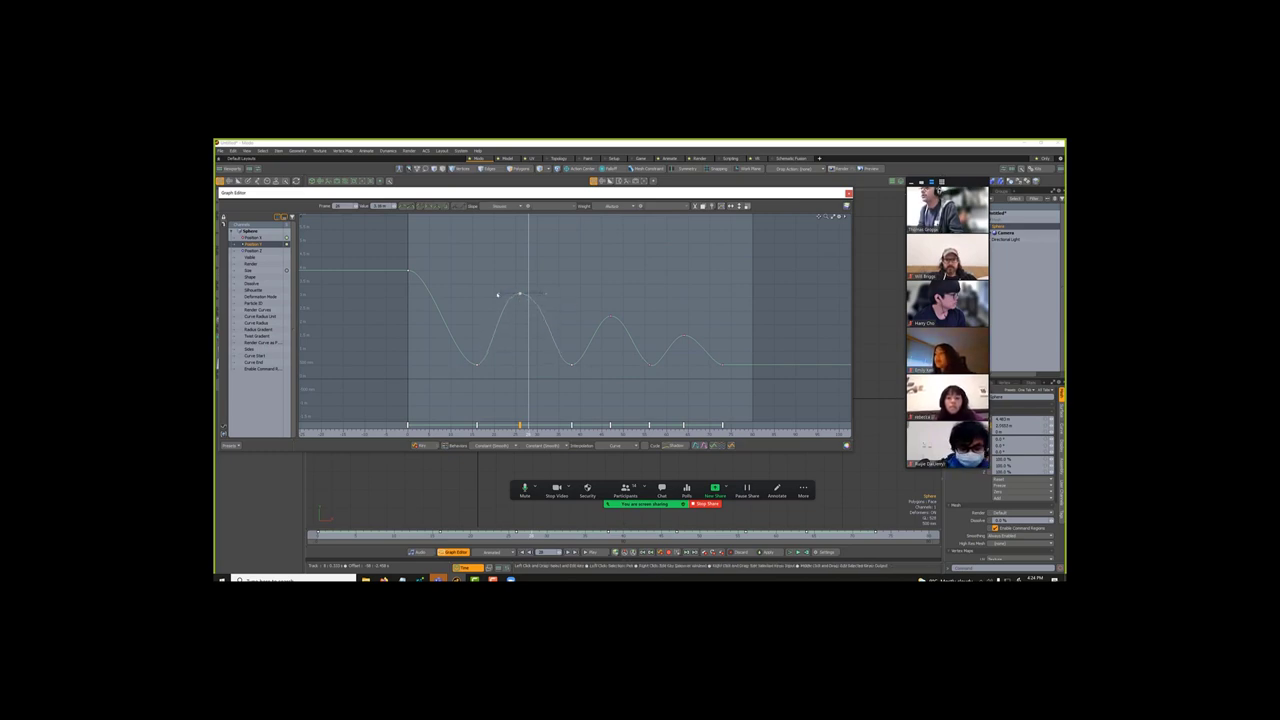
click(610, 317)
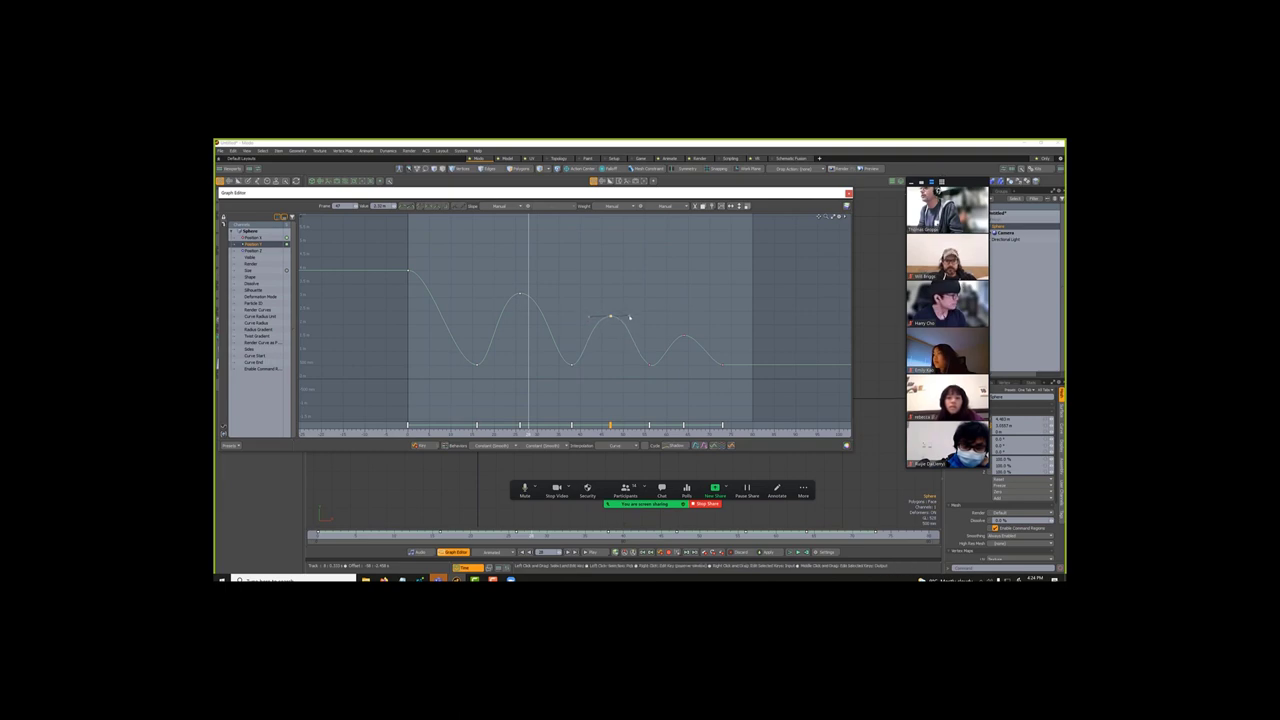
click(475, 365)
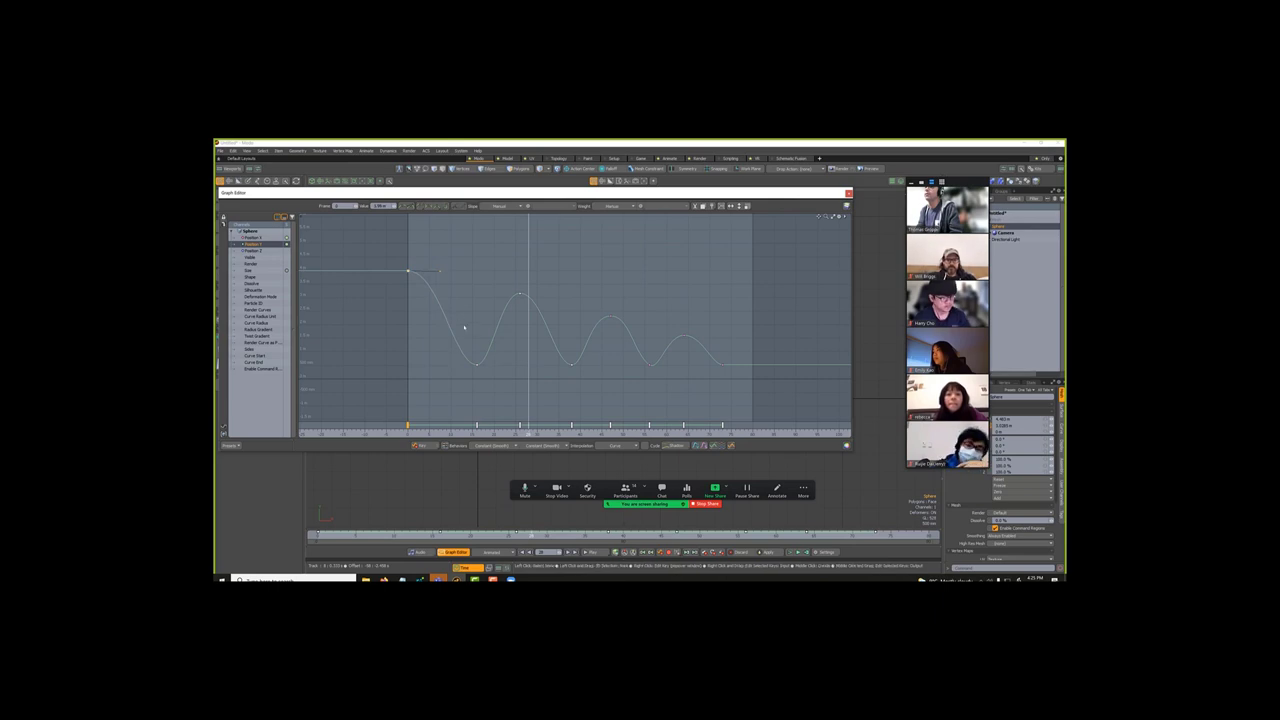
click(482, 411)
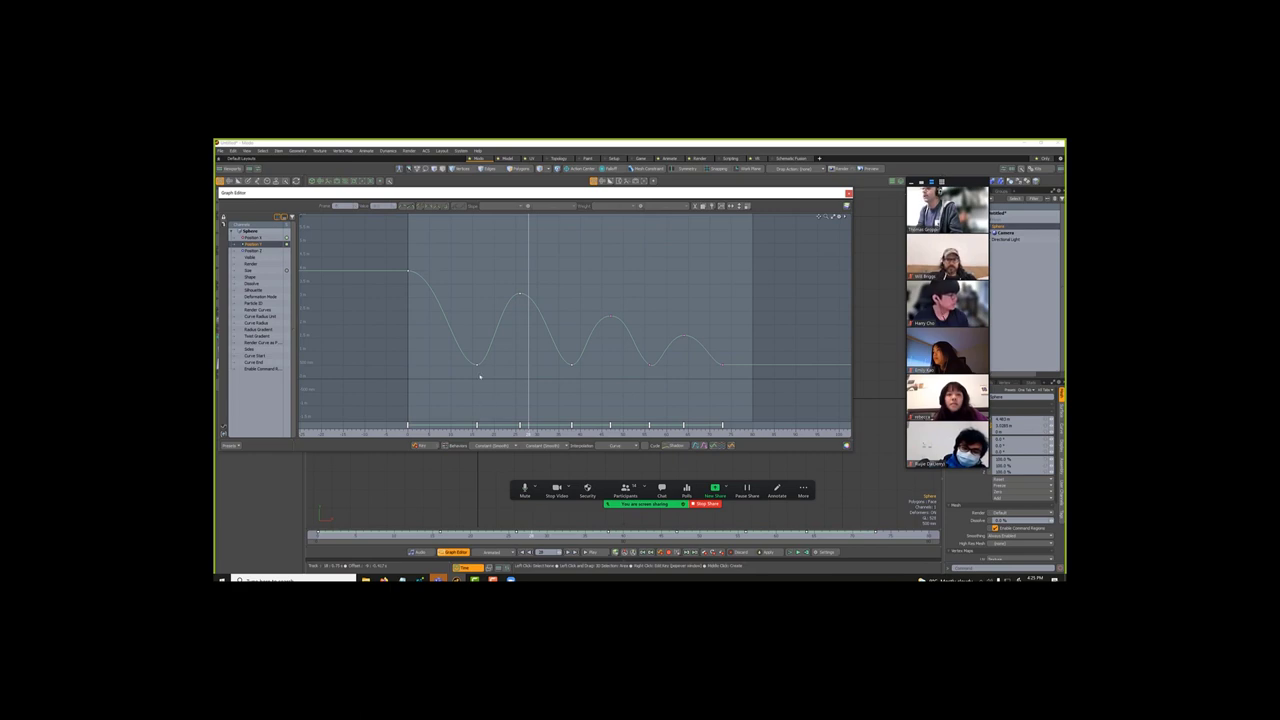
click(476, 365)
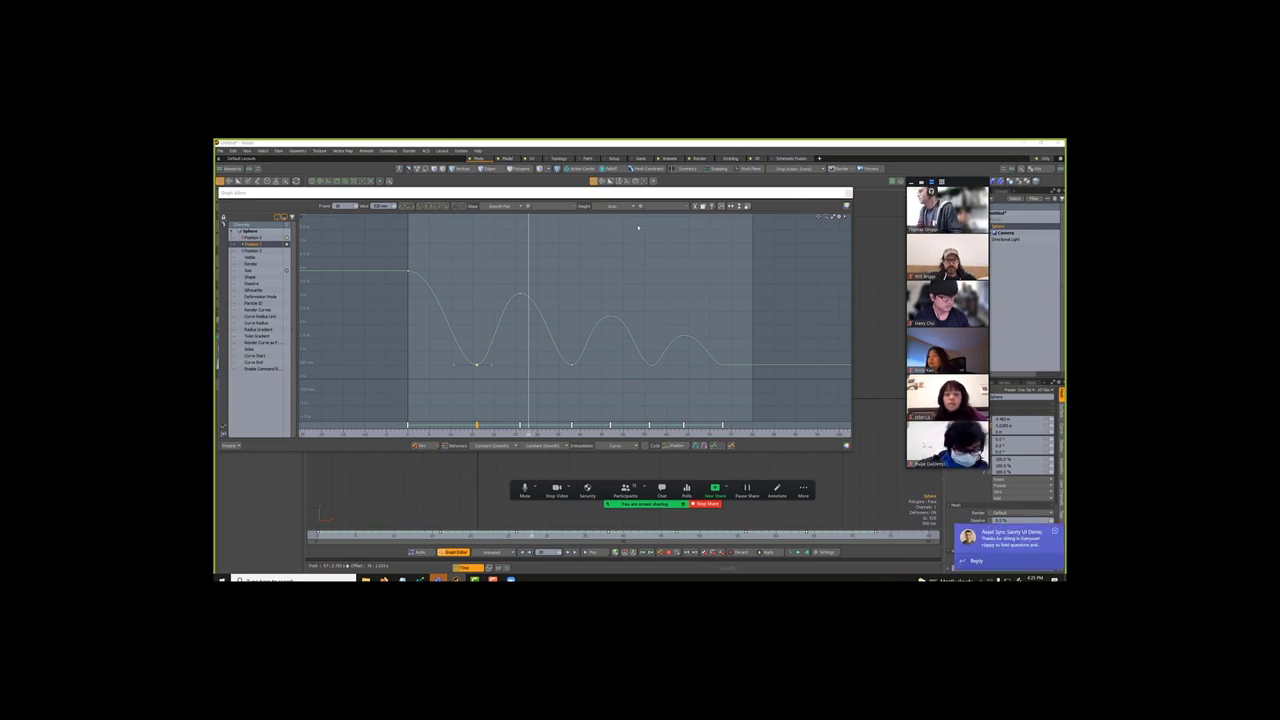
Step: Dismiss the chat notification and deselect each trough key after sharpening its tangents into V-corners
click(1053, 532)
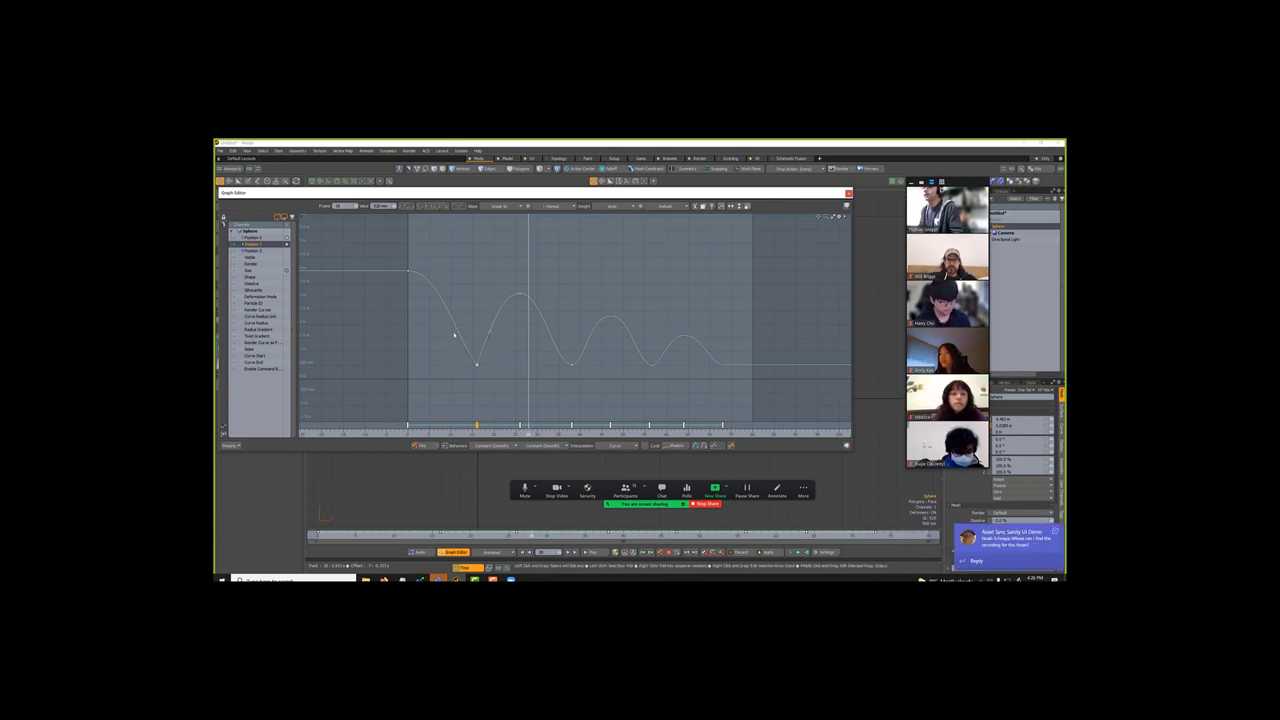
click(570, 367)
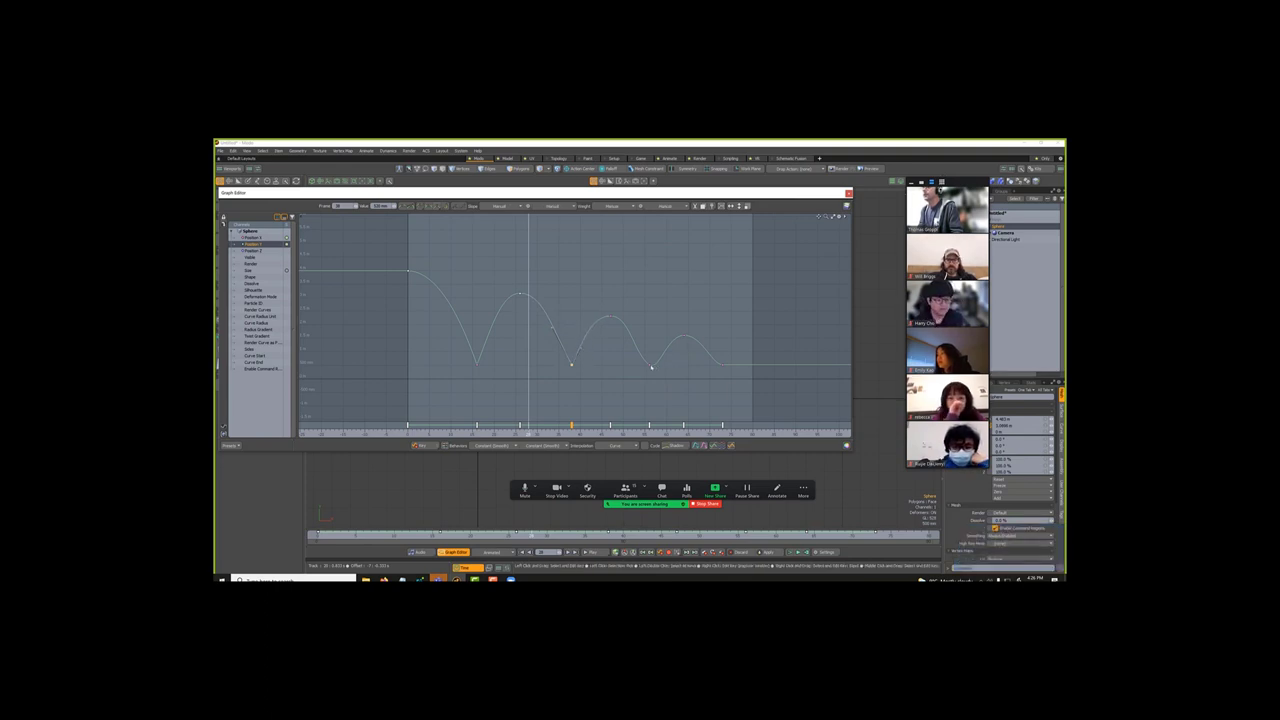
click(429, 349)
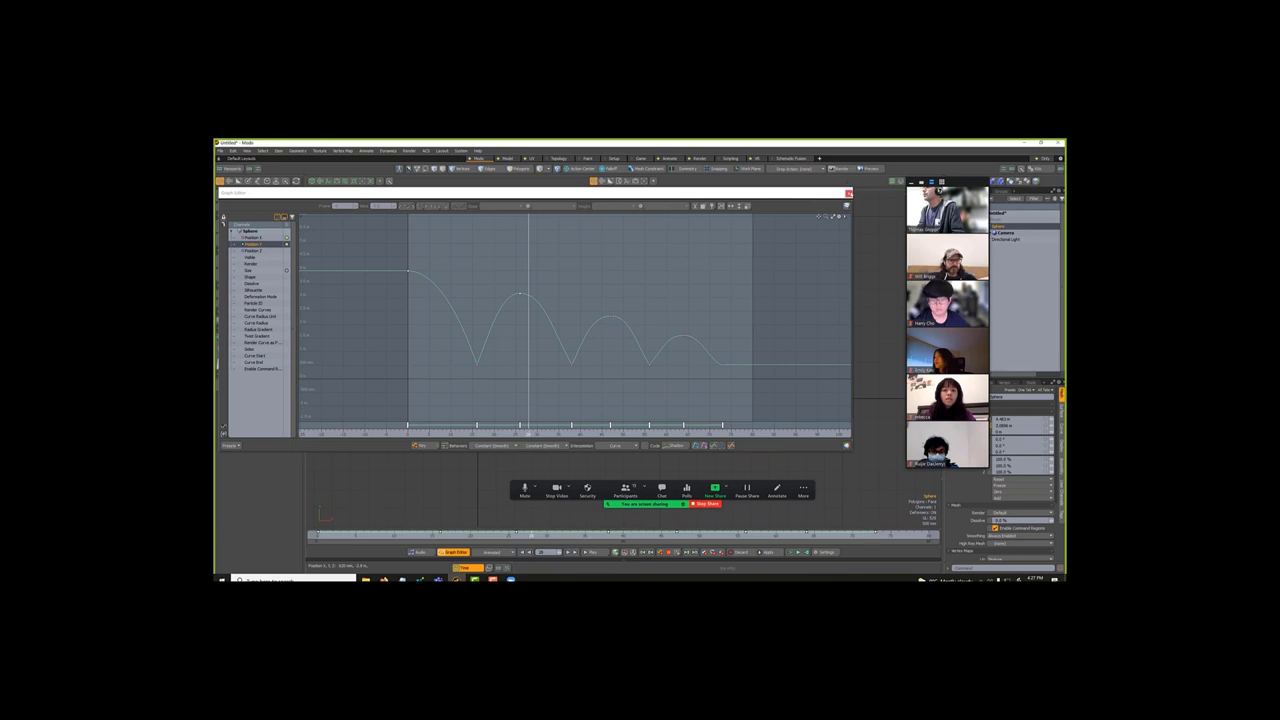
Step: Close the Graph Editor, scrub back to an earlier frame, and play the bounce forwards
click(848, 193)
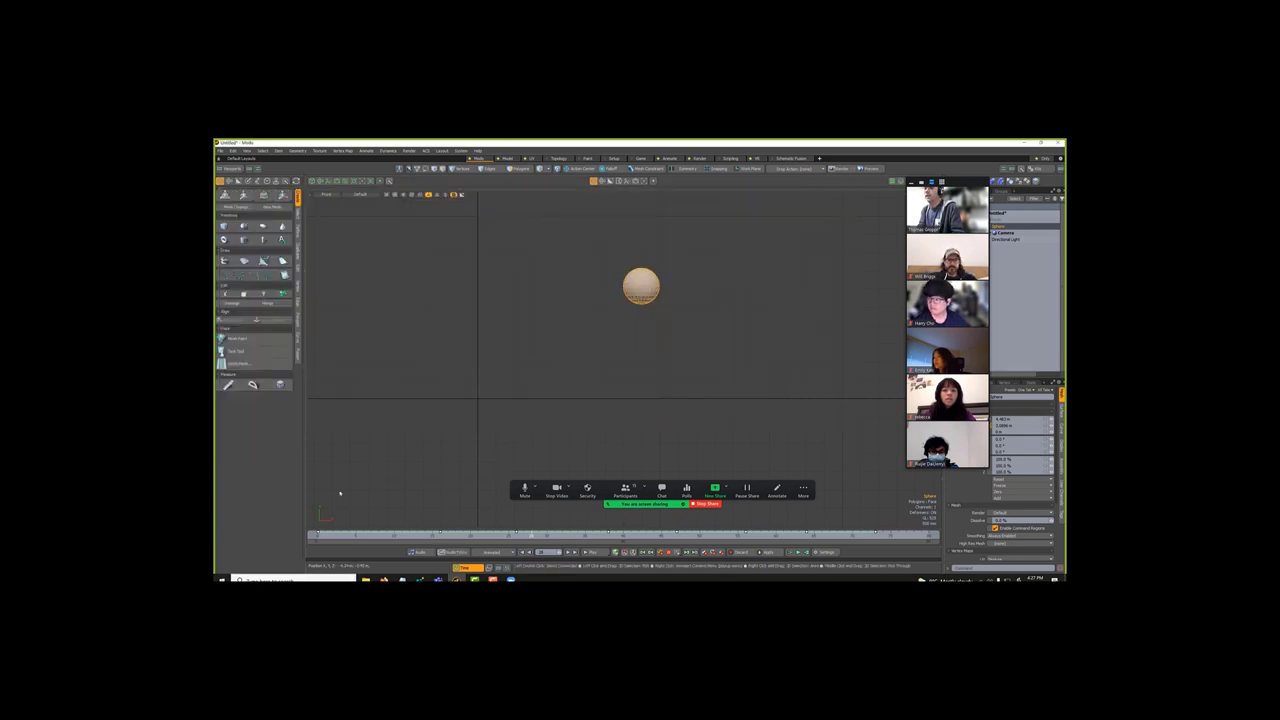
drag(641, 287, 477, 253)
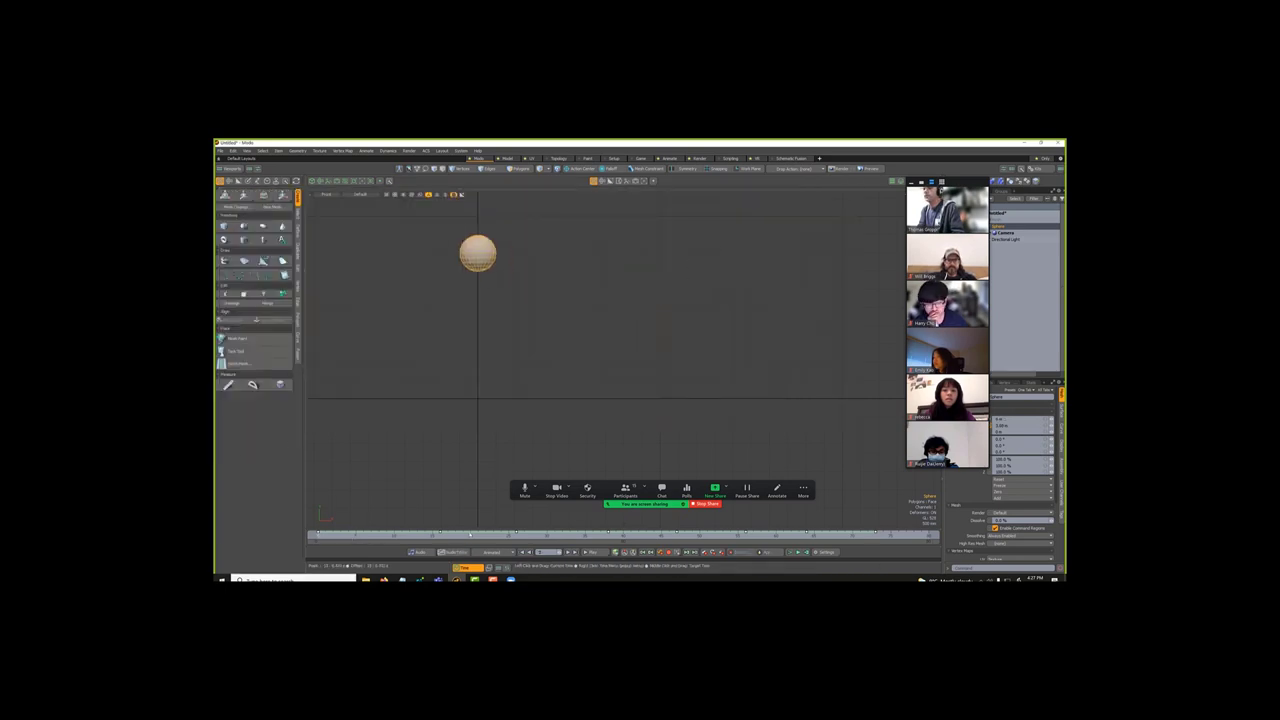
click(591, 554)
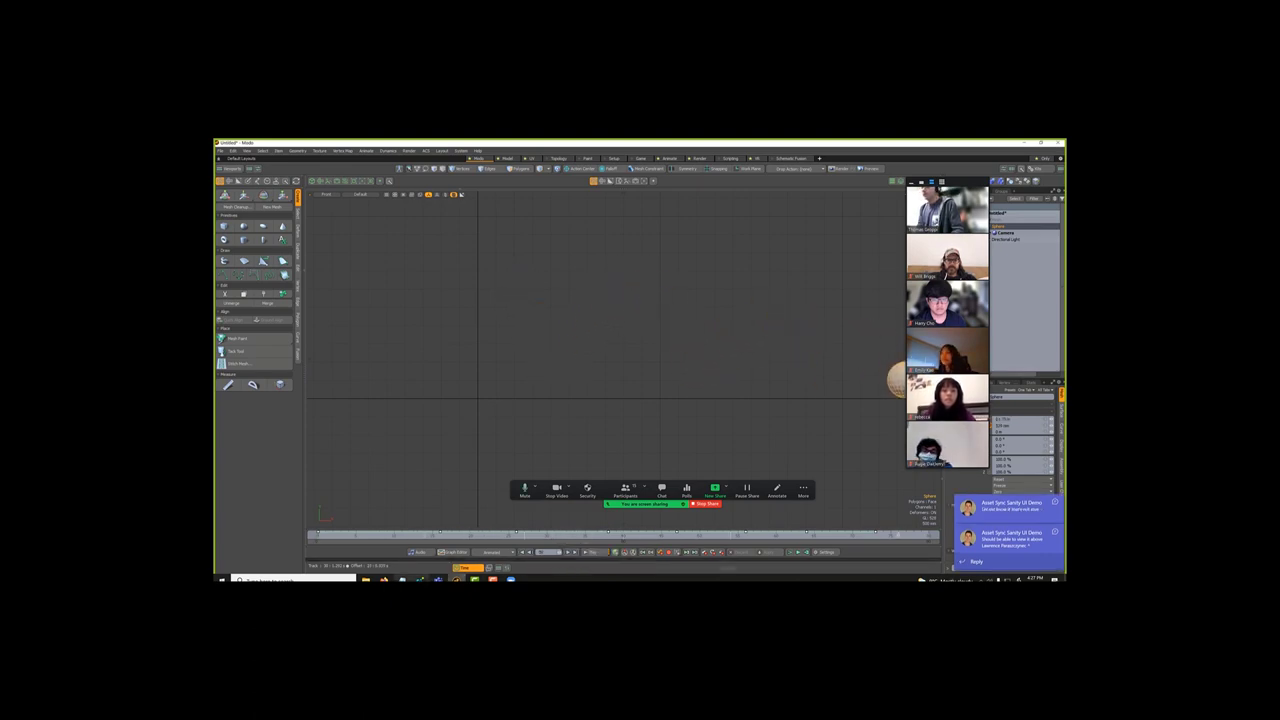
Step: Switch to Firefox and search YouTube for 'modo the animation'
key(alt+Tab)
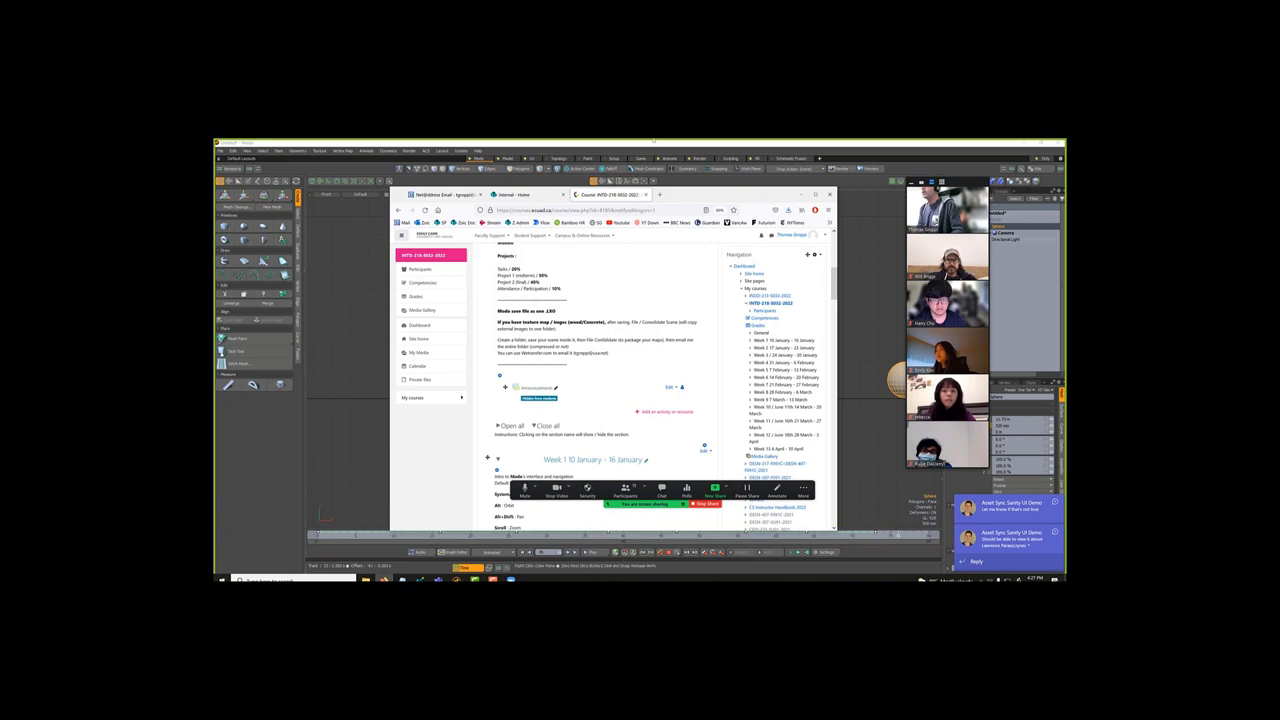
key(ctrl+t)
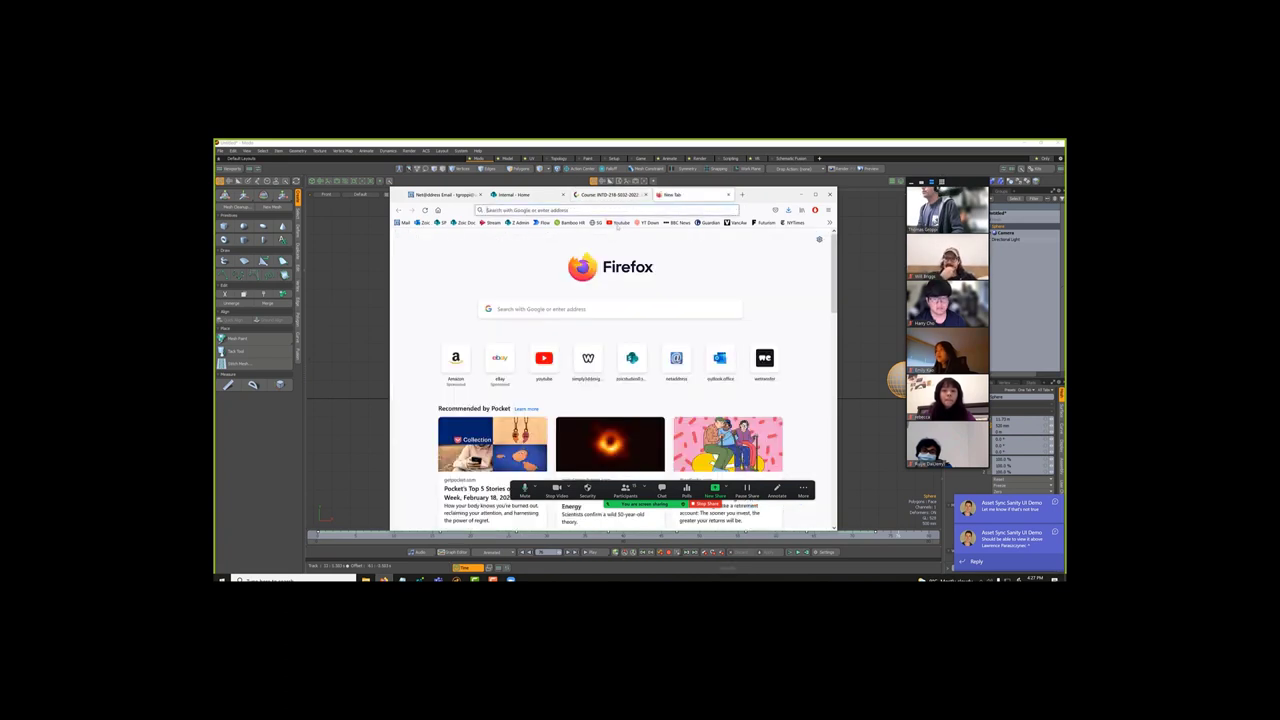
click(620, 222)
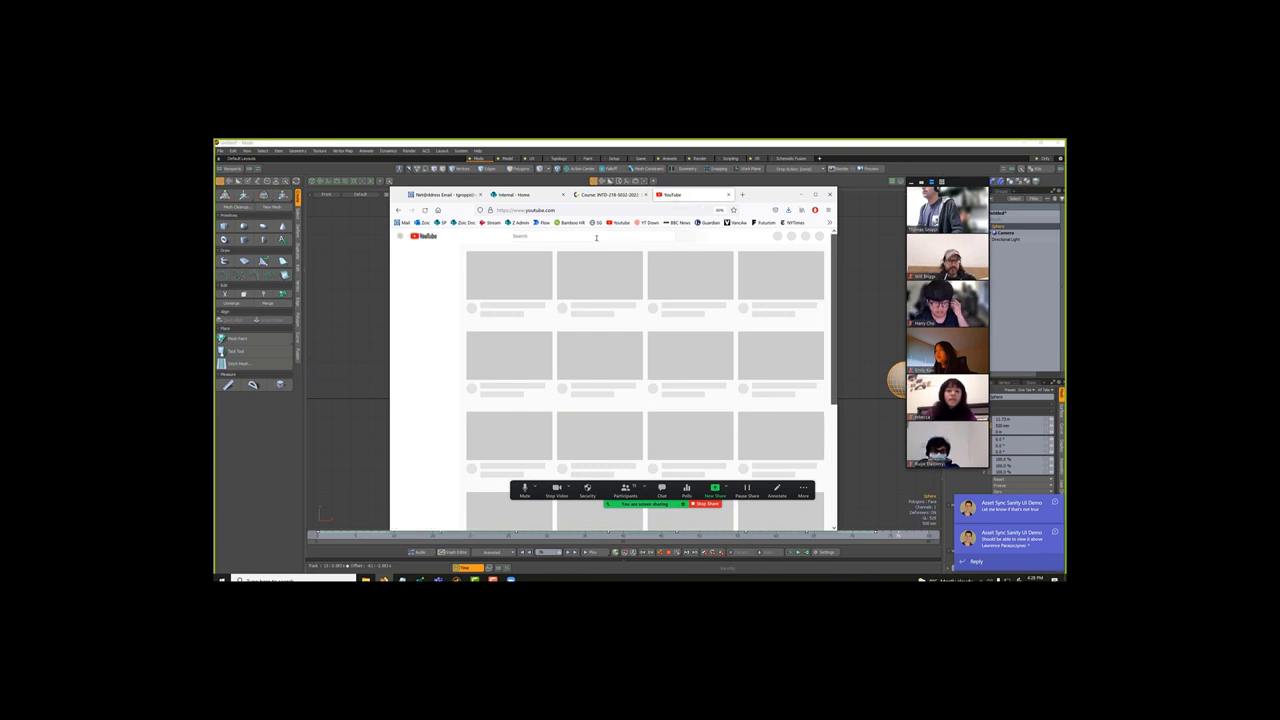
click(596, 238)
text(m)
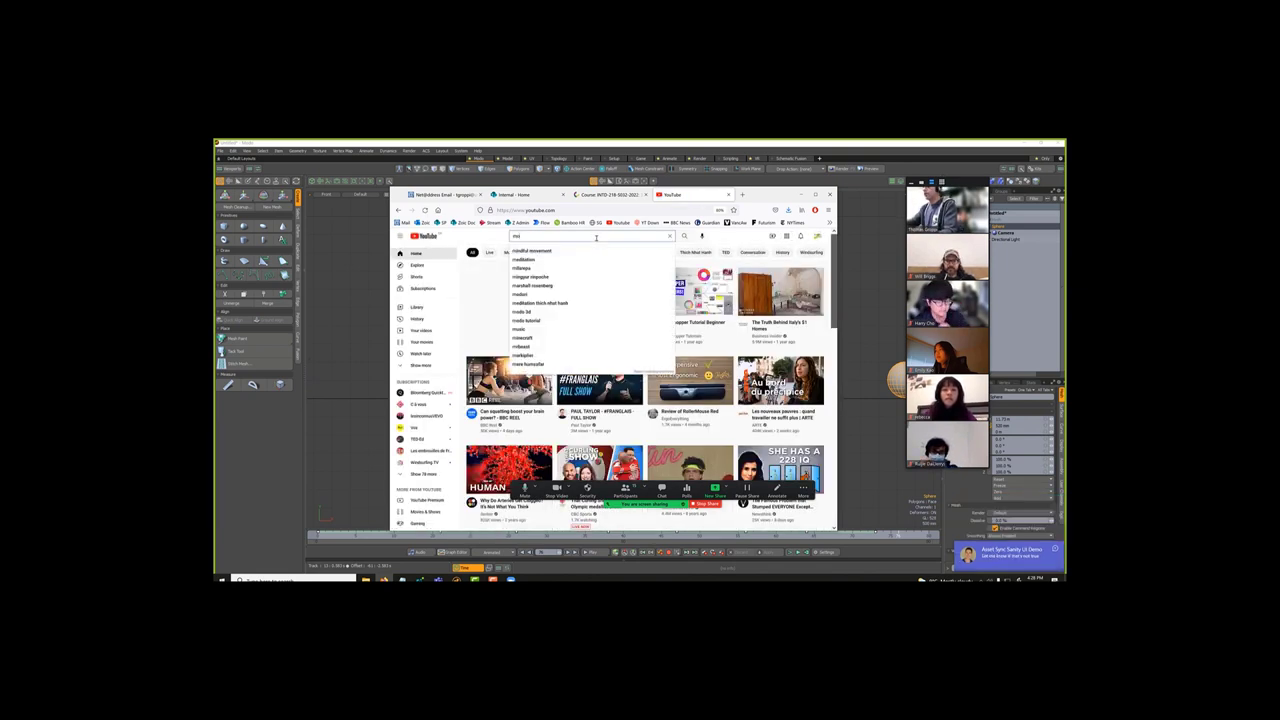
text(odo the anim)
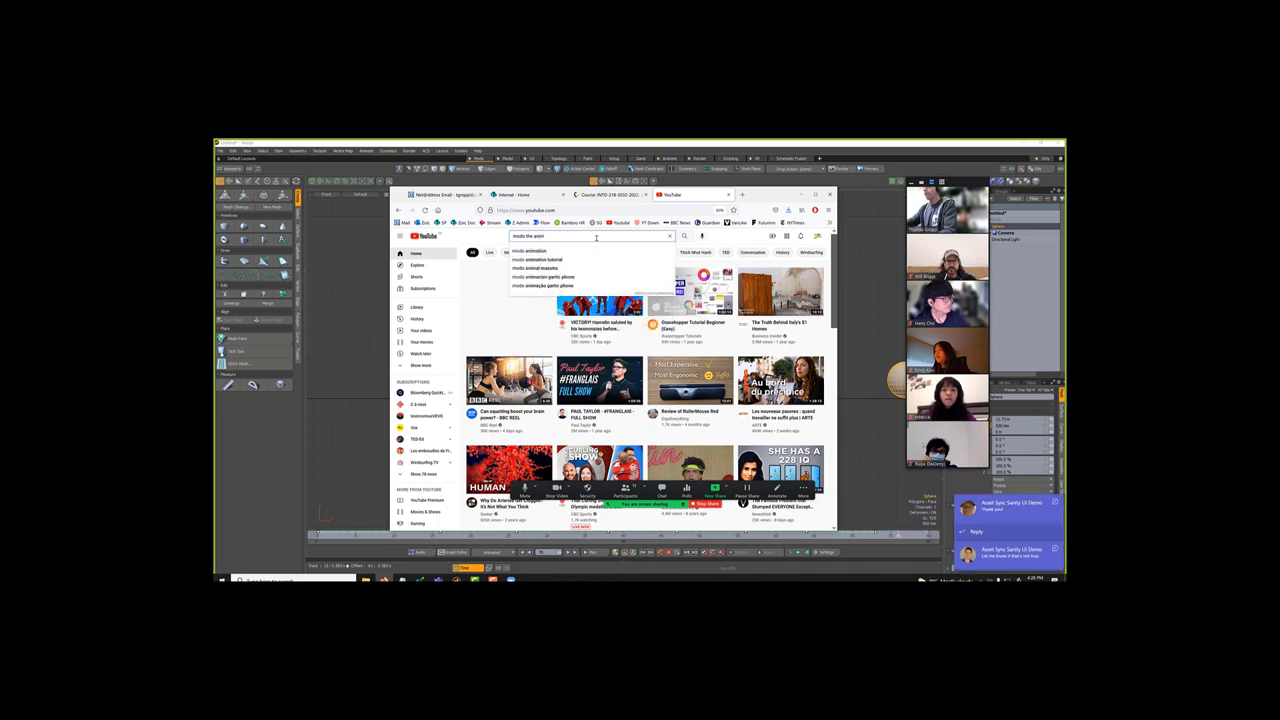
text(a)
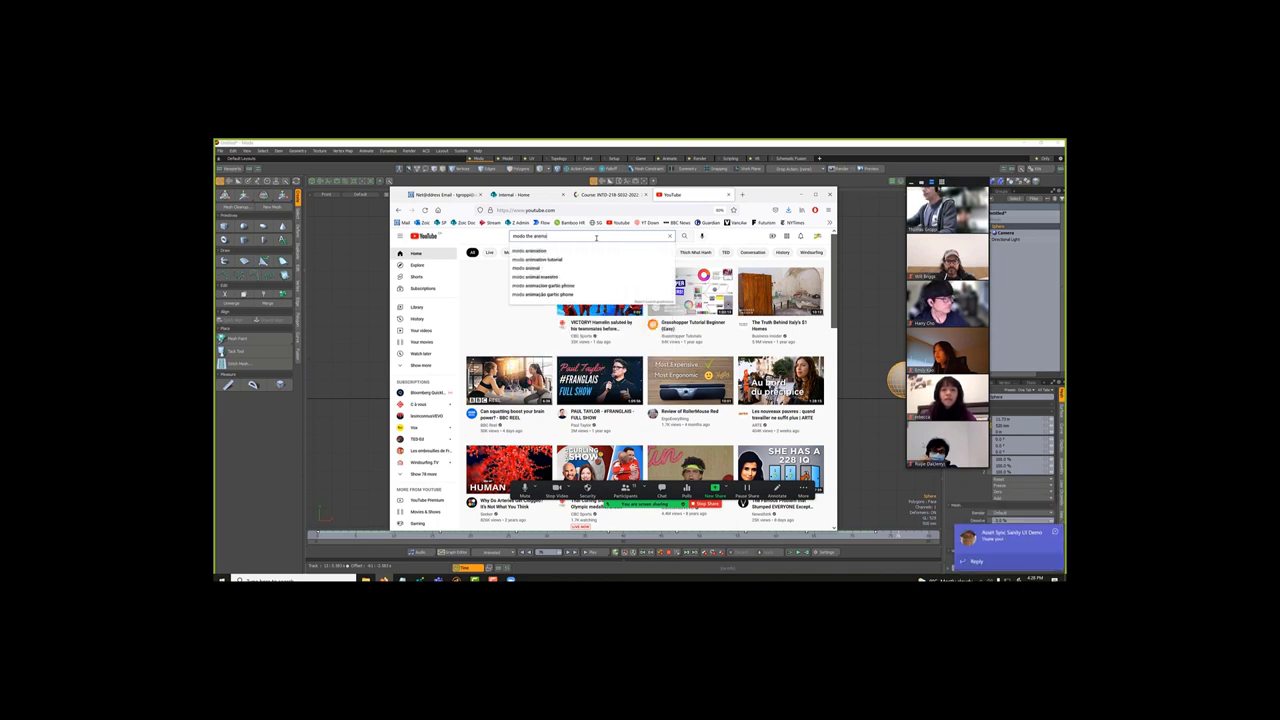
text(tion)
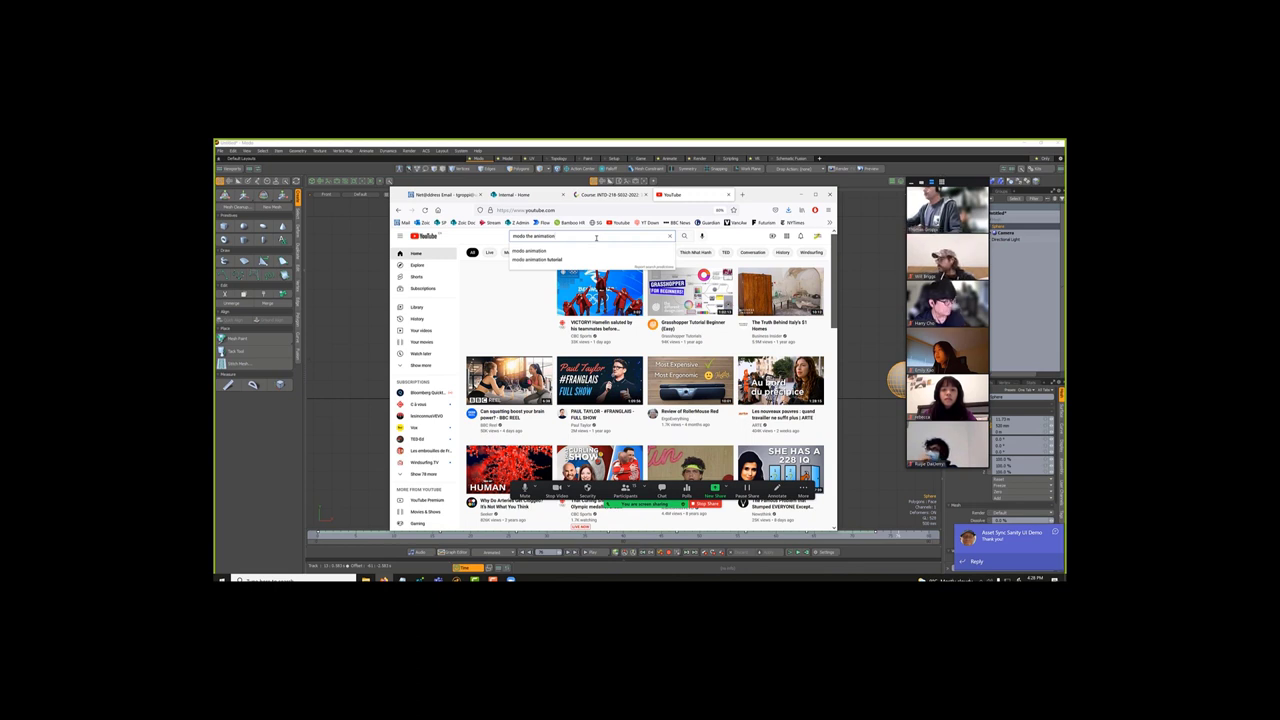
key(Return)
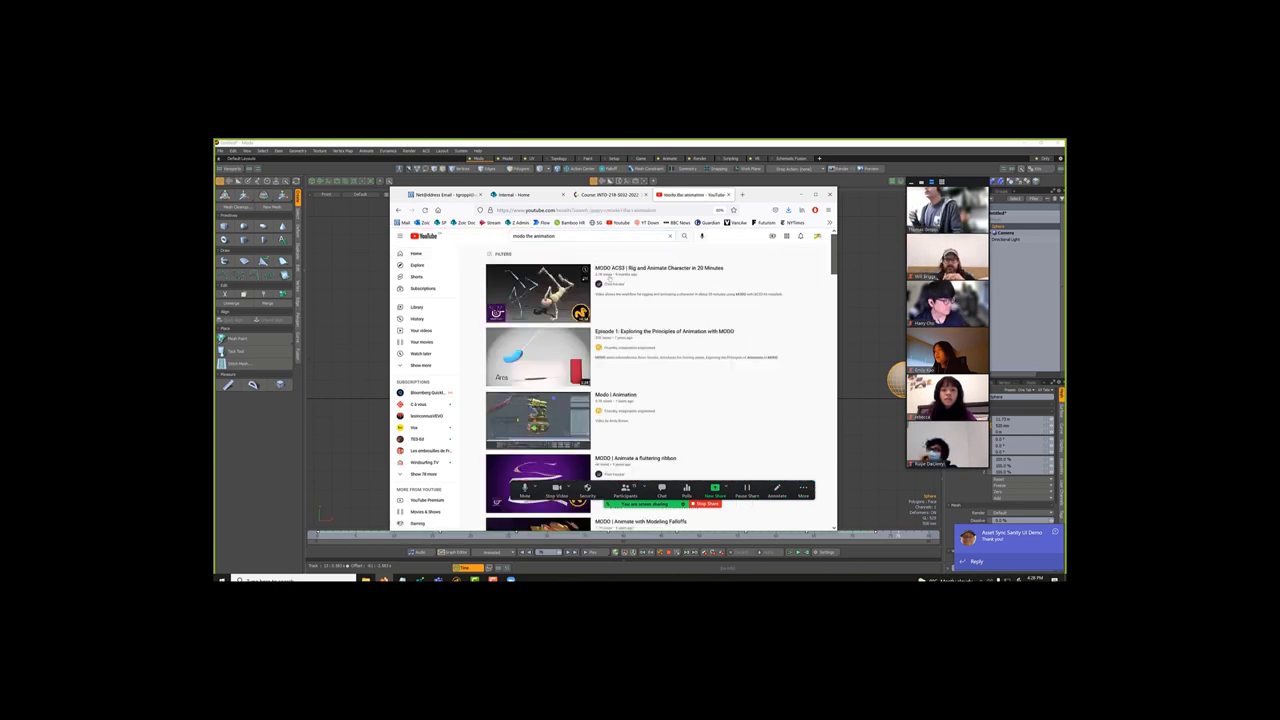
scroll(611, 278, down, 1)
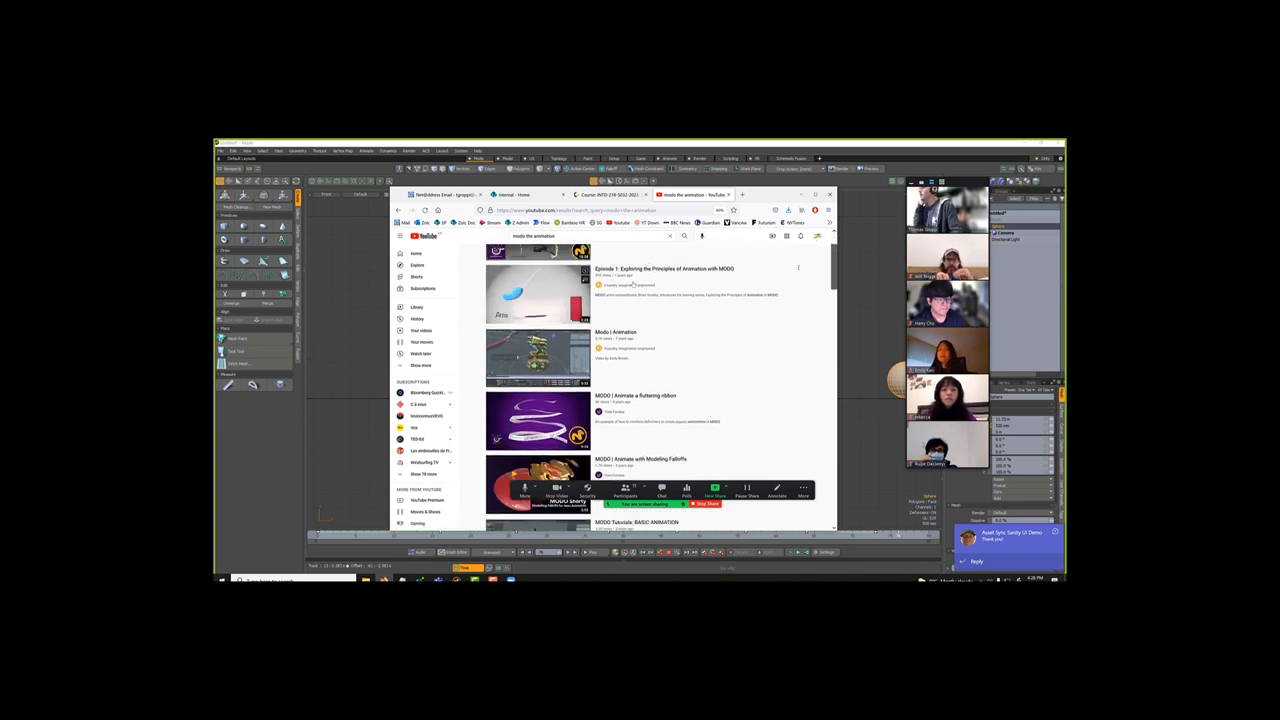
Step: Open the Simply 3D channel from the account menu and scroll to its Students row
mouse_move(632, 285)
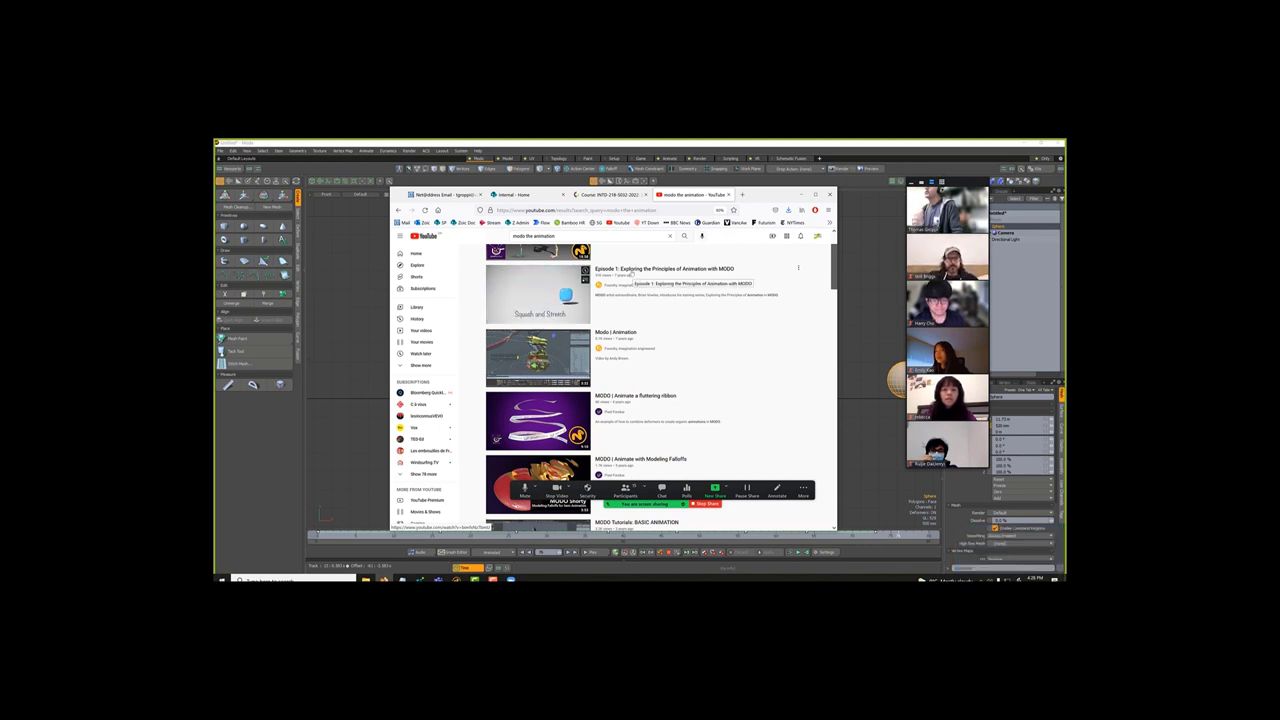
click(817, 237)
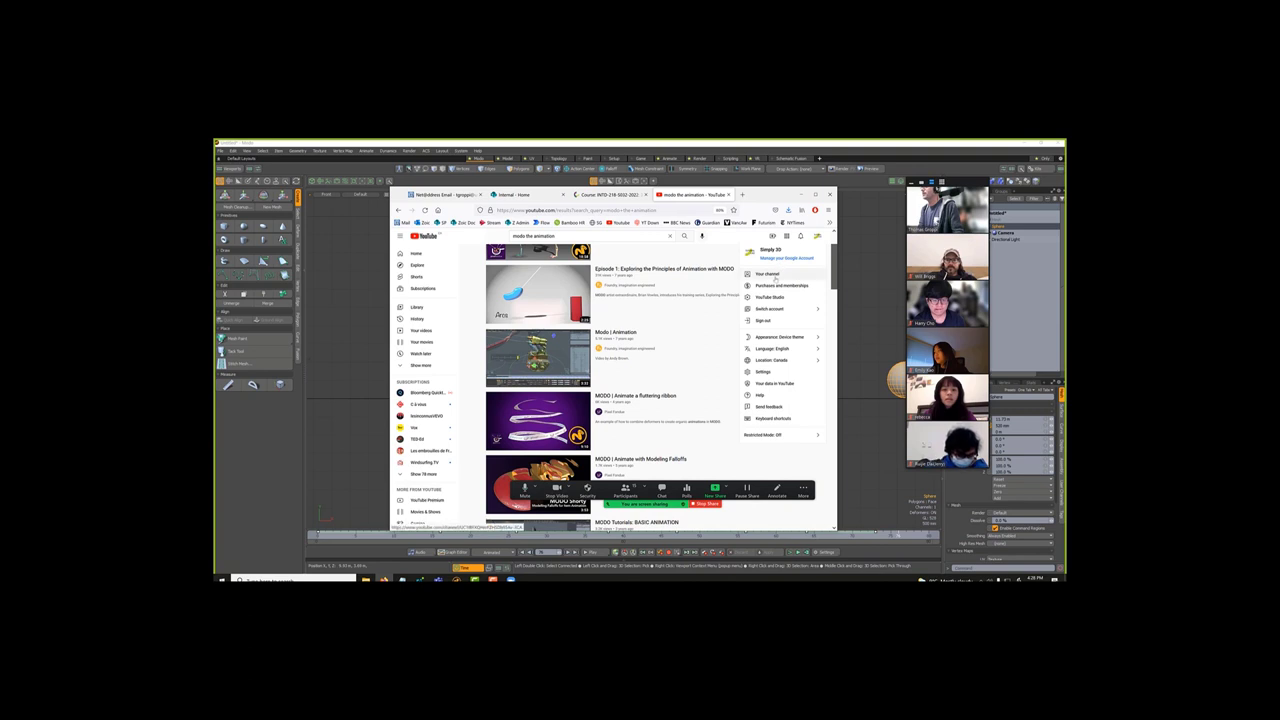
click(776, 274)
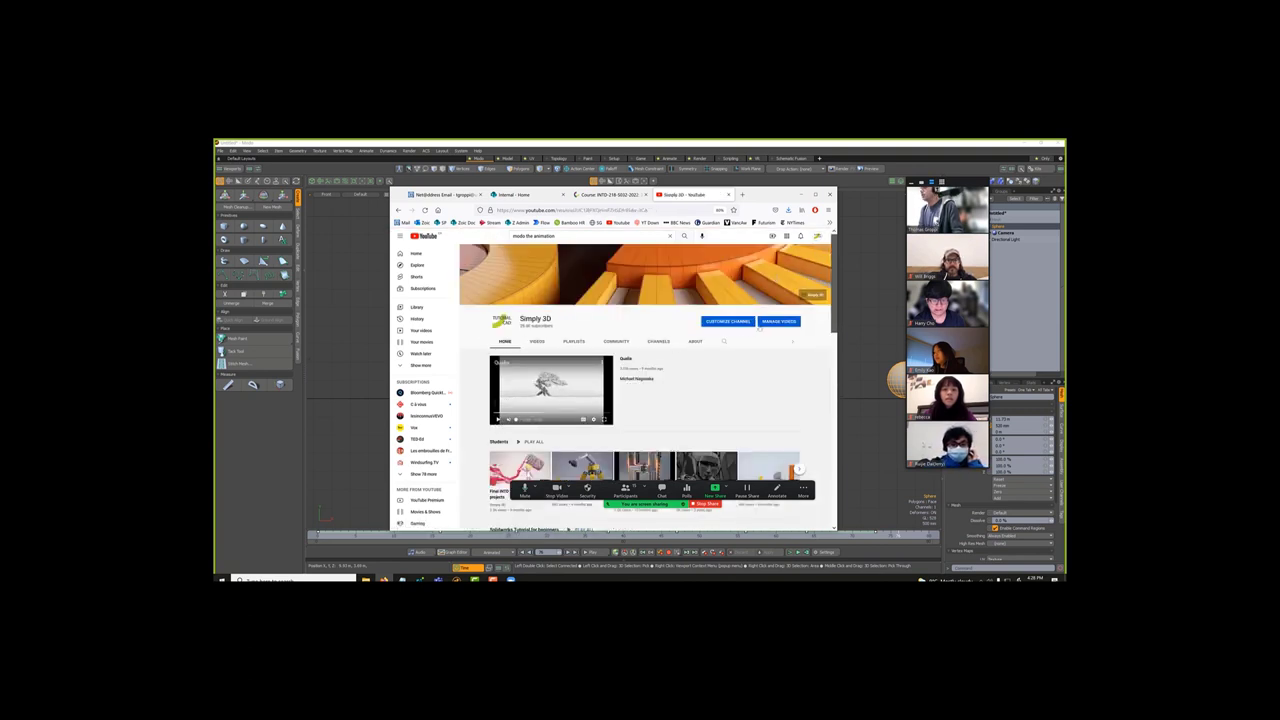
scroll(498, 418, down, 1)
scroll(645, 420, down, 5)
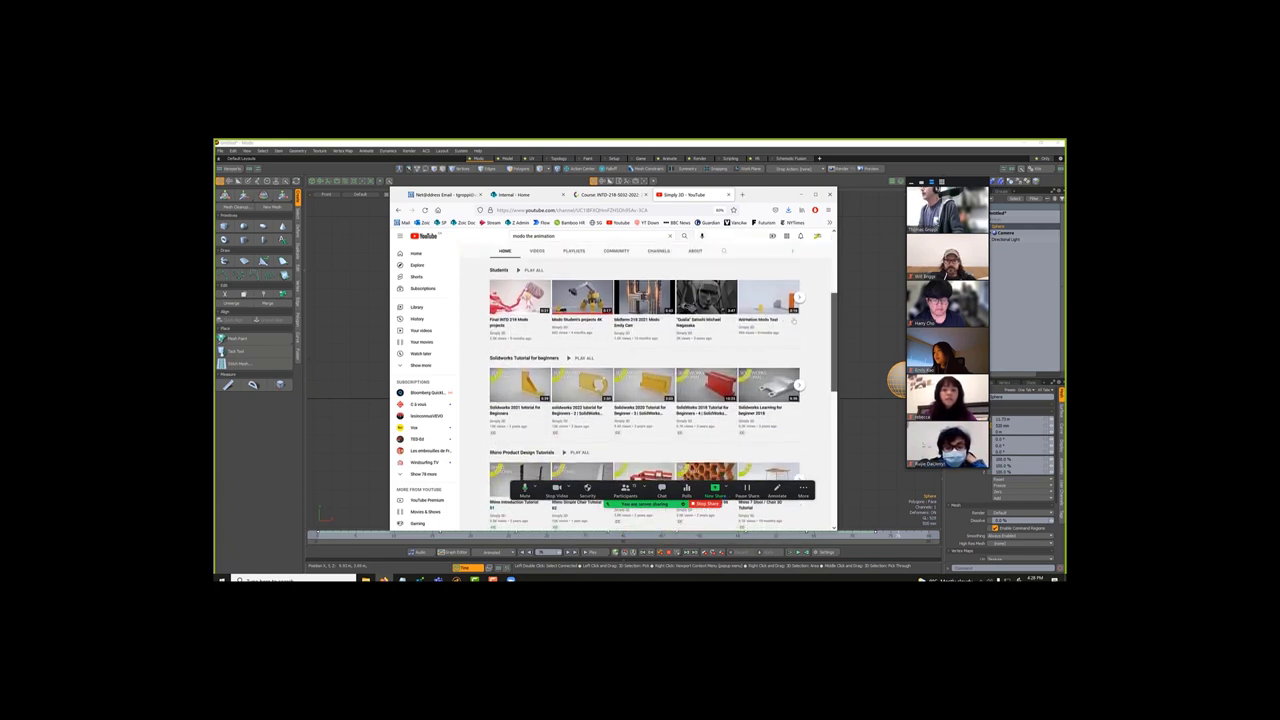
Step: Play and replay the Animation Modo Test video, then close its YouTube tab
mouse_move(795, 300)
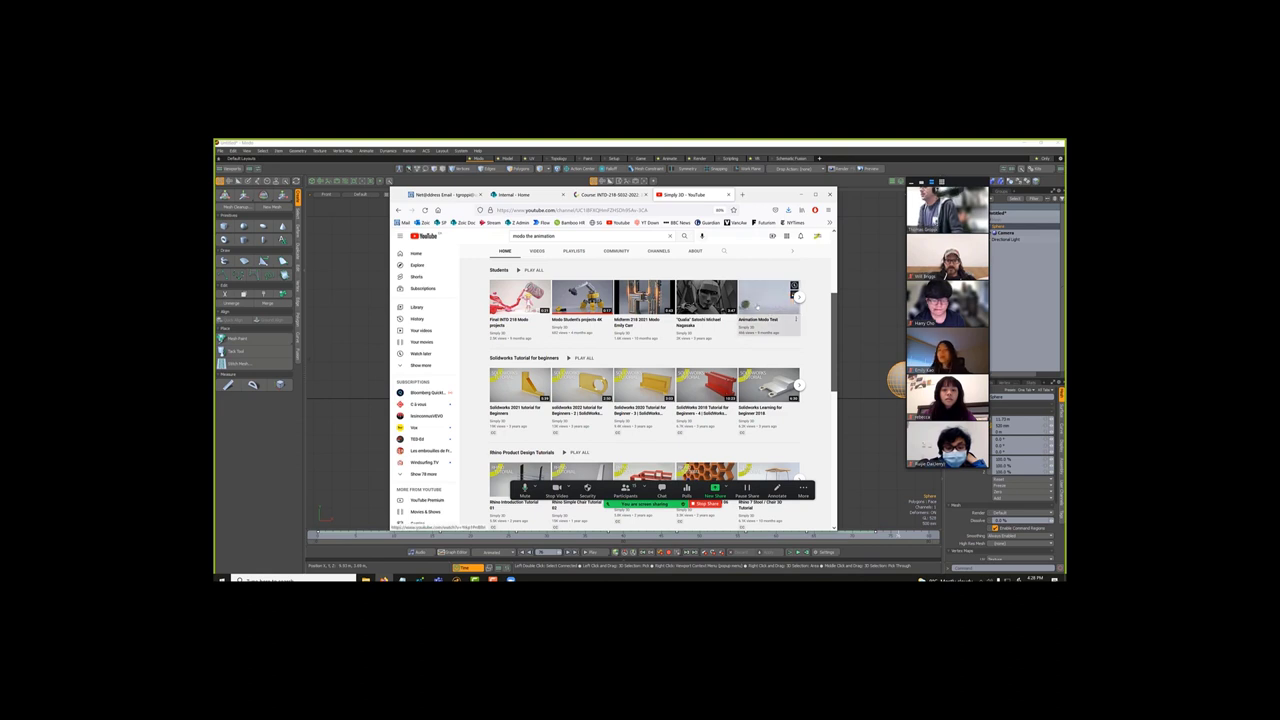
click(765, 302)
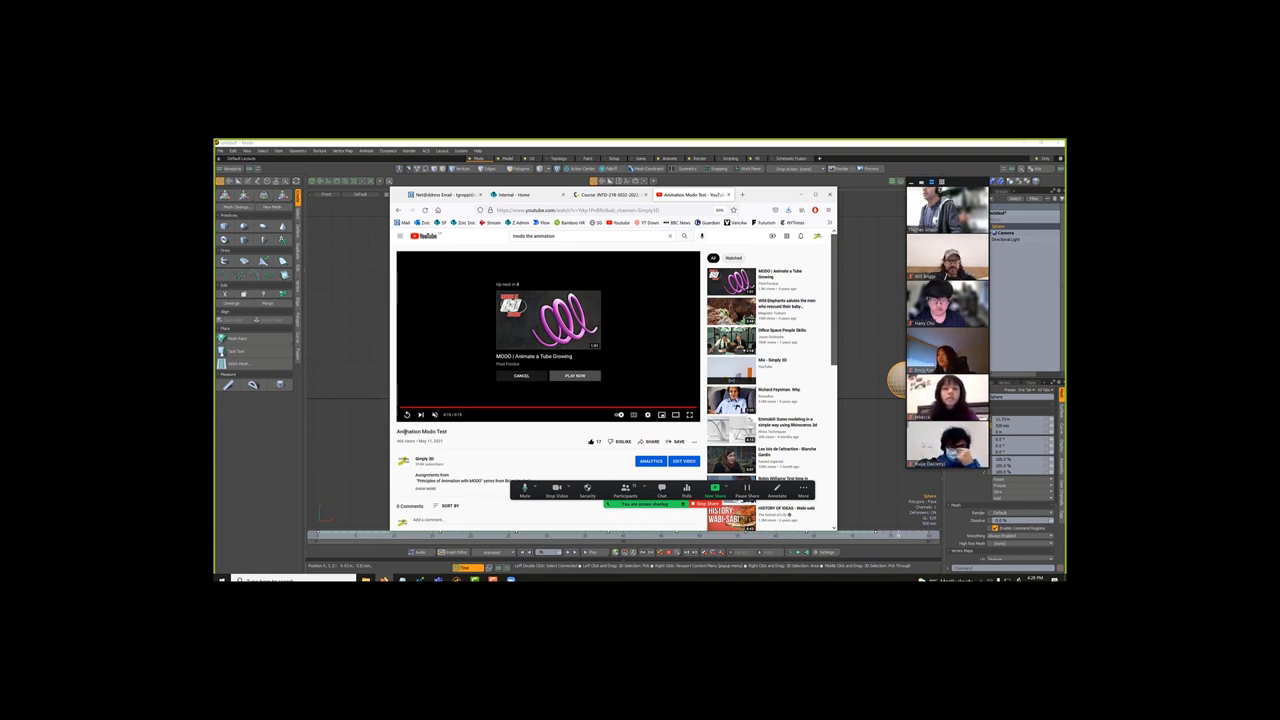
click(408, 414)
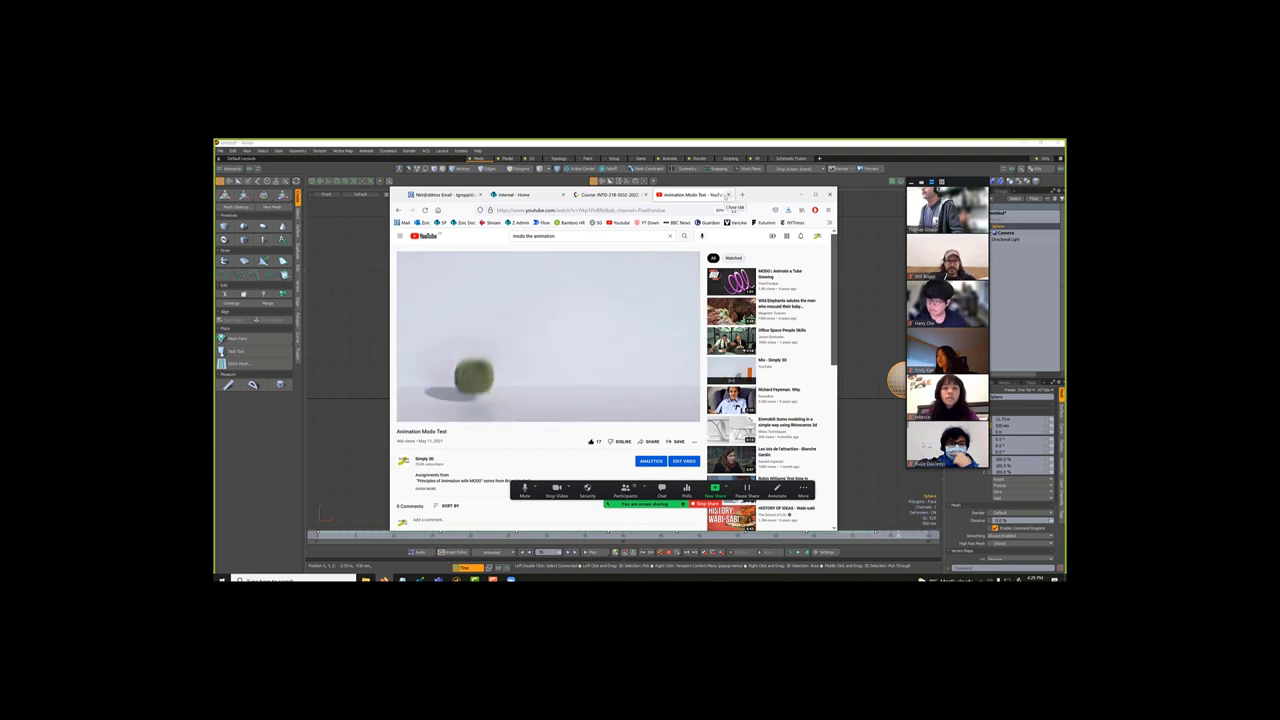
click(727, 195)
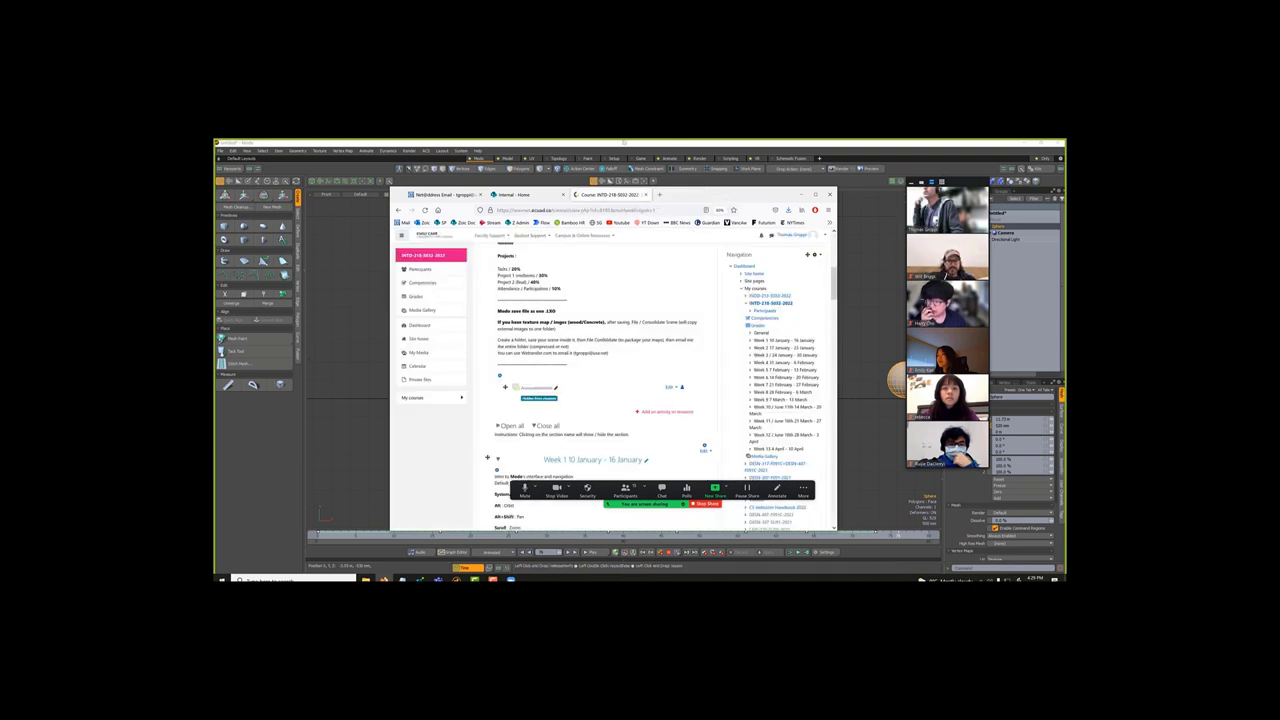
Step: Minimize the browser and scrub the Modo time slider through the sphere animation
click(803, 194)
drag(360, 538, 495, 538)
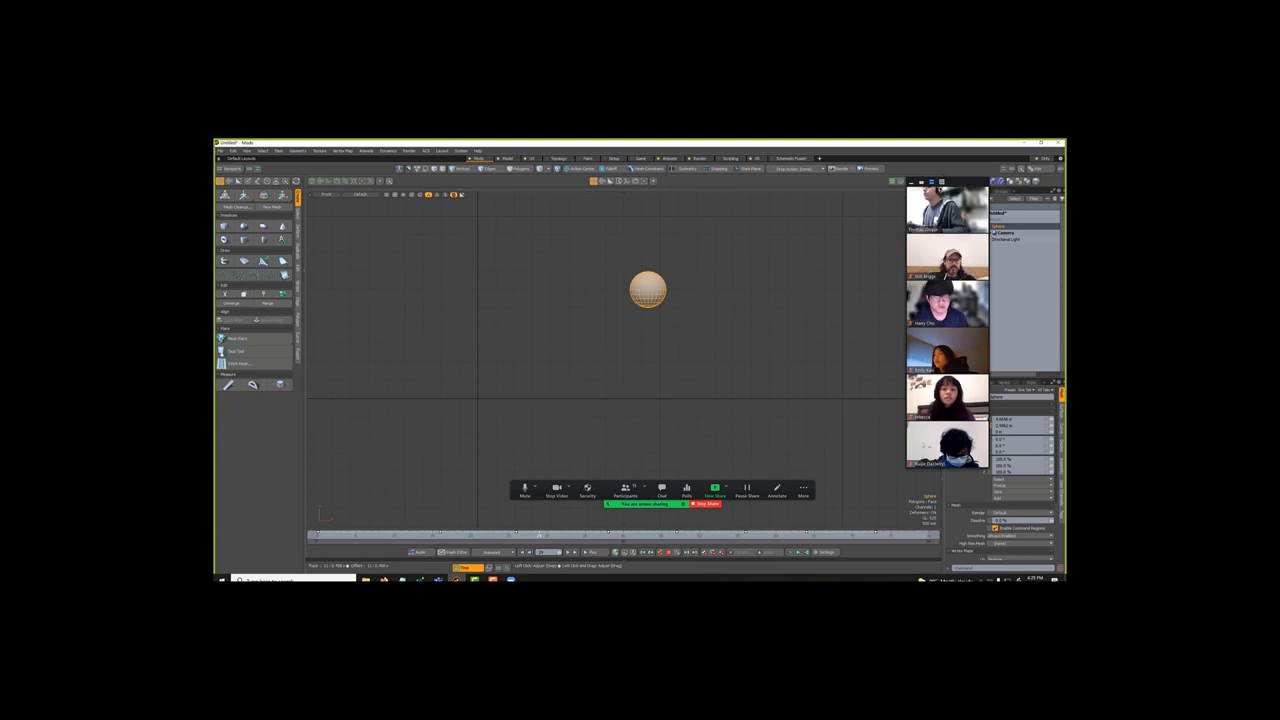
Step: Deselect the sphere and bring up Record OpenGL to Movie from the viewport's context menu
click(559, 377)
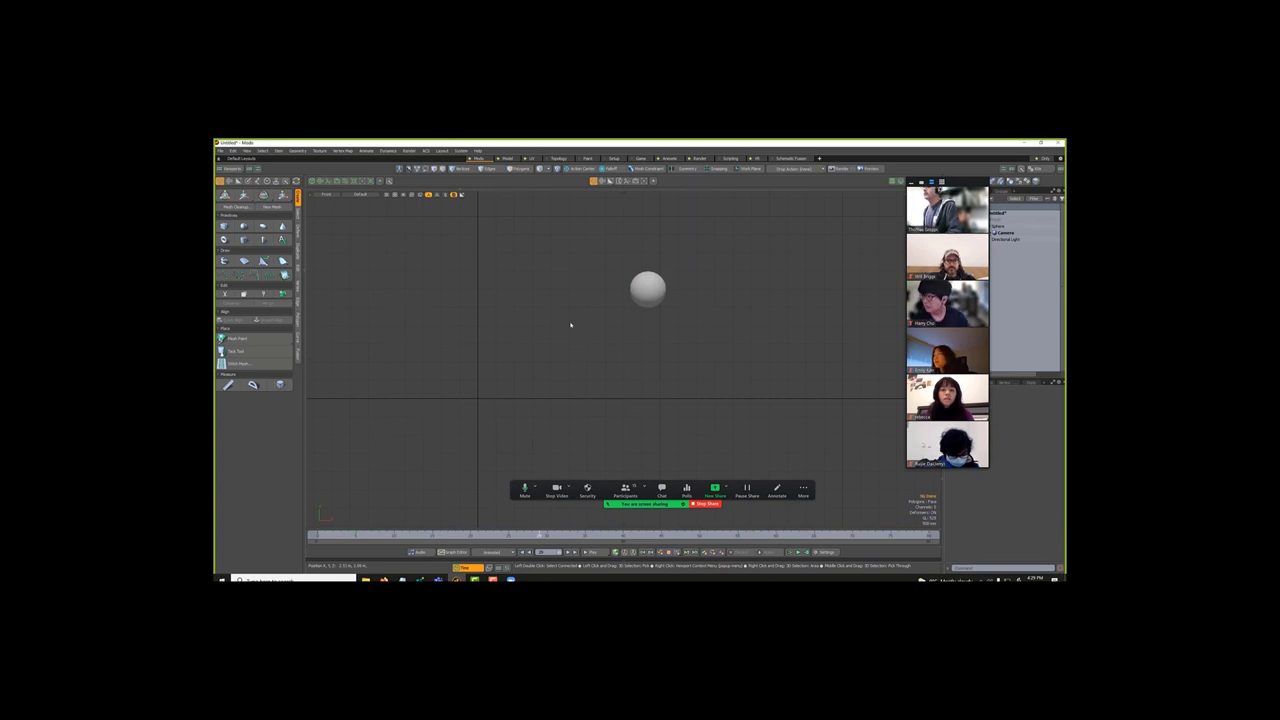
right_click(571, 325)
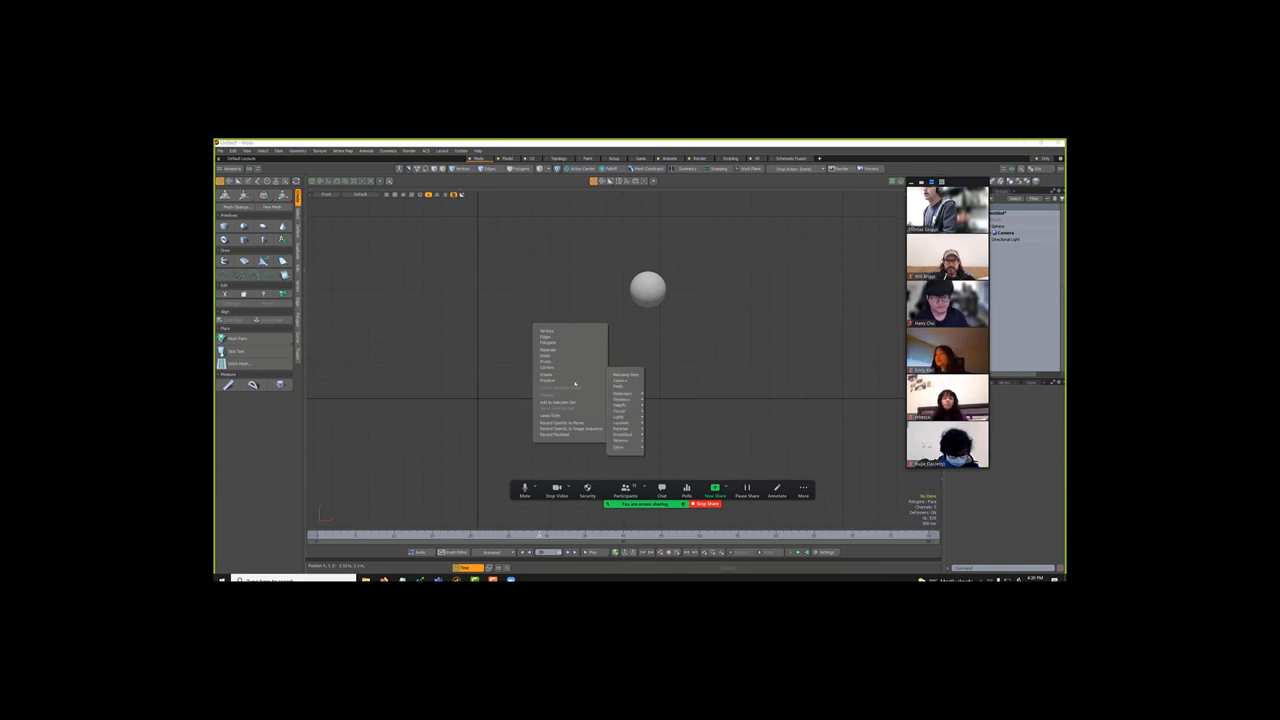
mouse_move(575, 415)
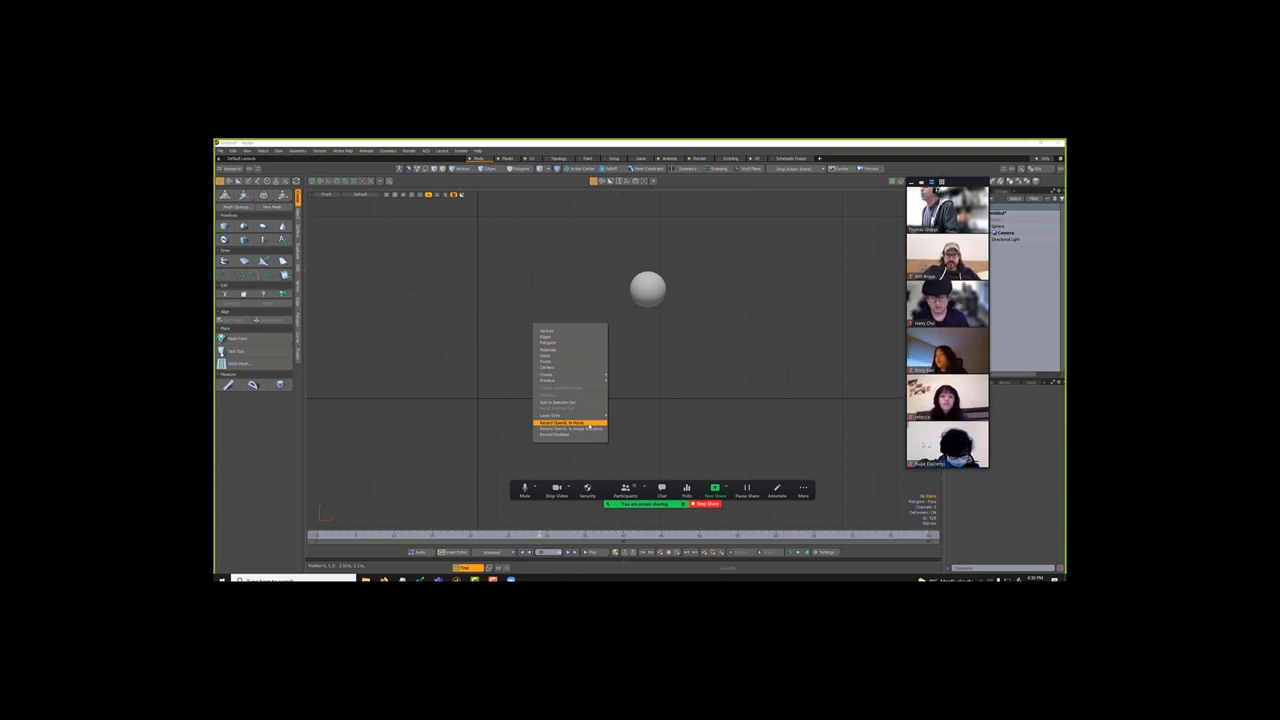
Step: Record the viewport animation to Untitled.mov, play it in VLC, then close the player
click(590, 424)
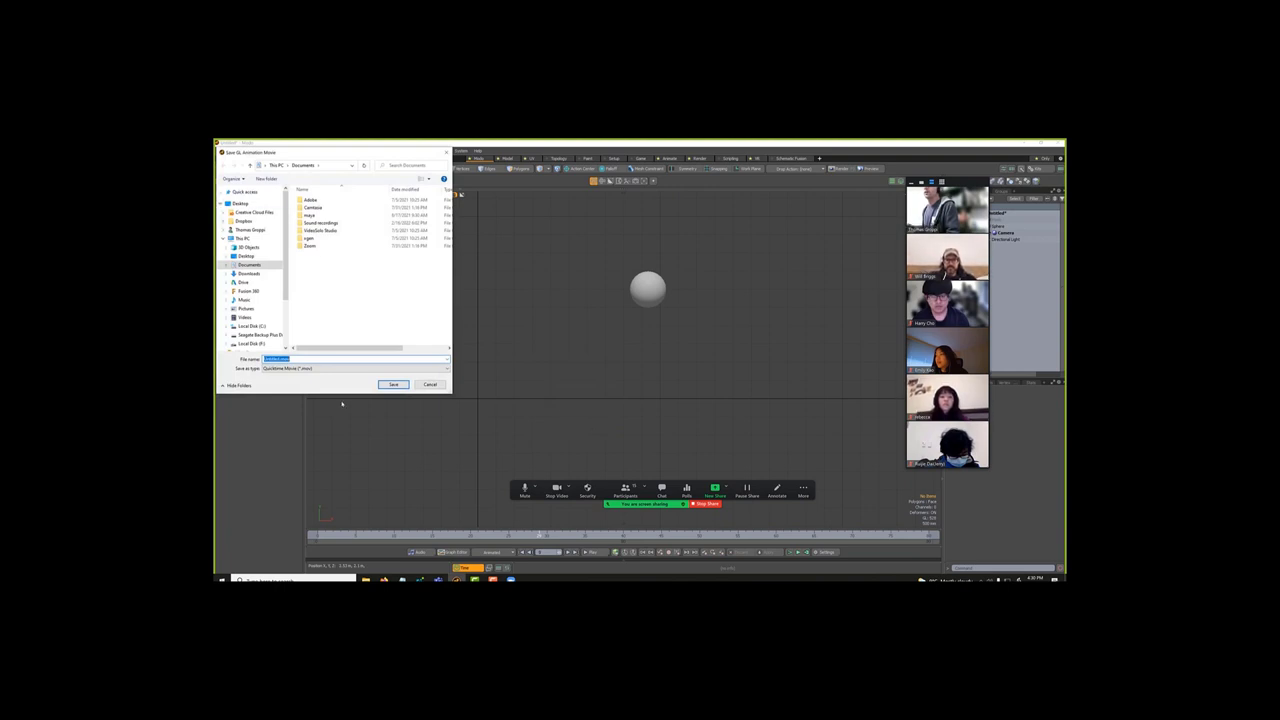
click(392, 384)
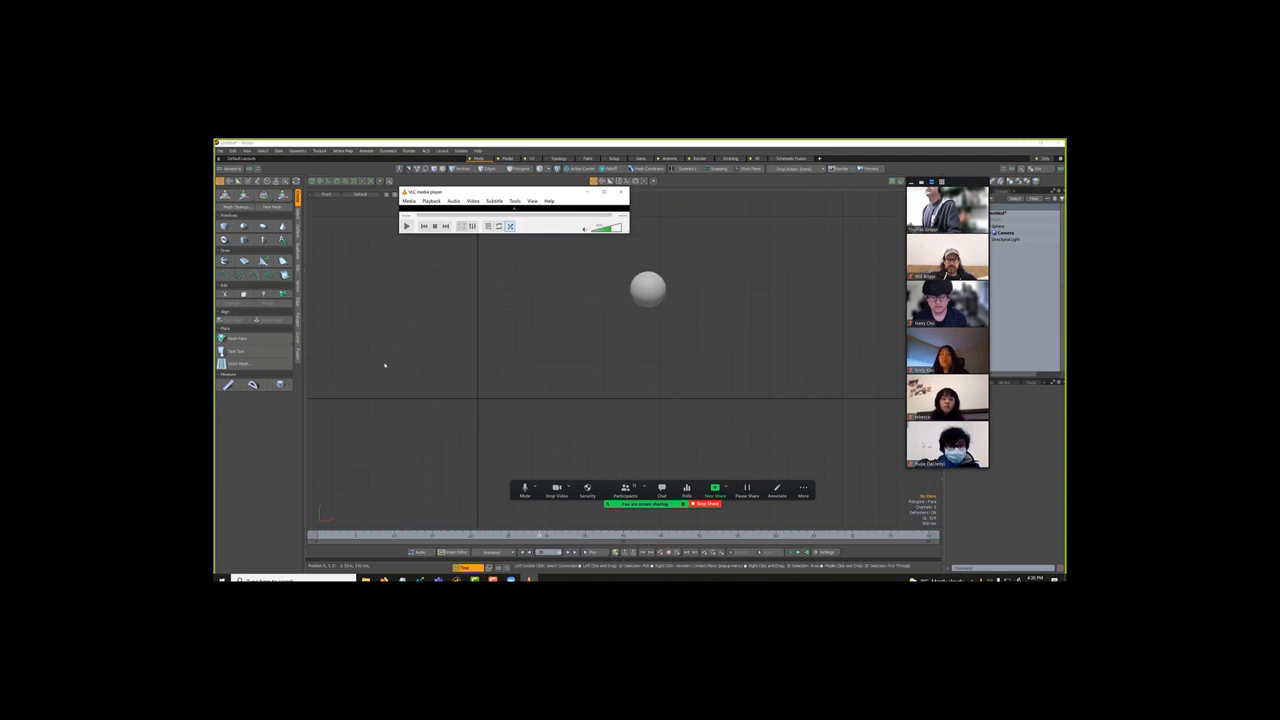
click(406, 226)
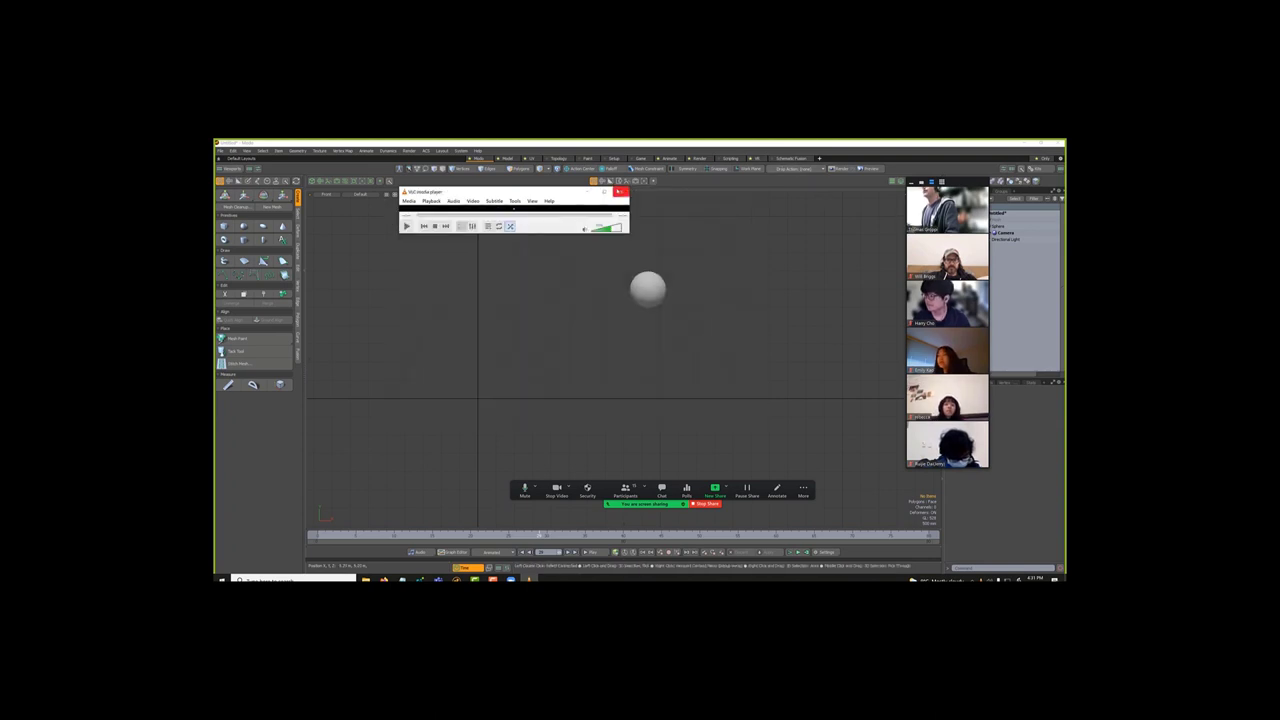
click(621, 191)
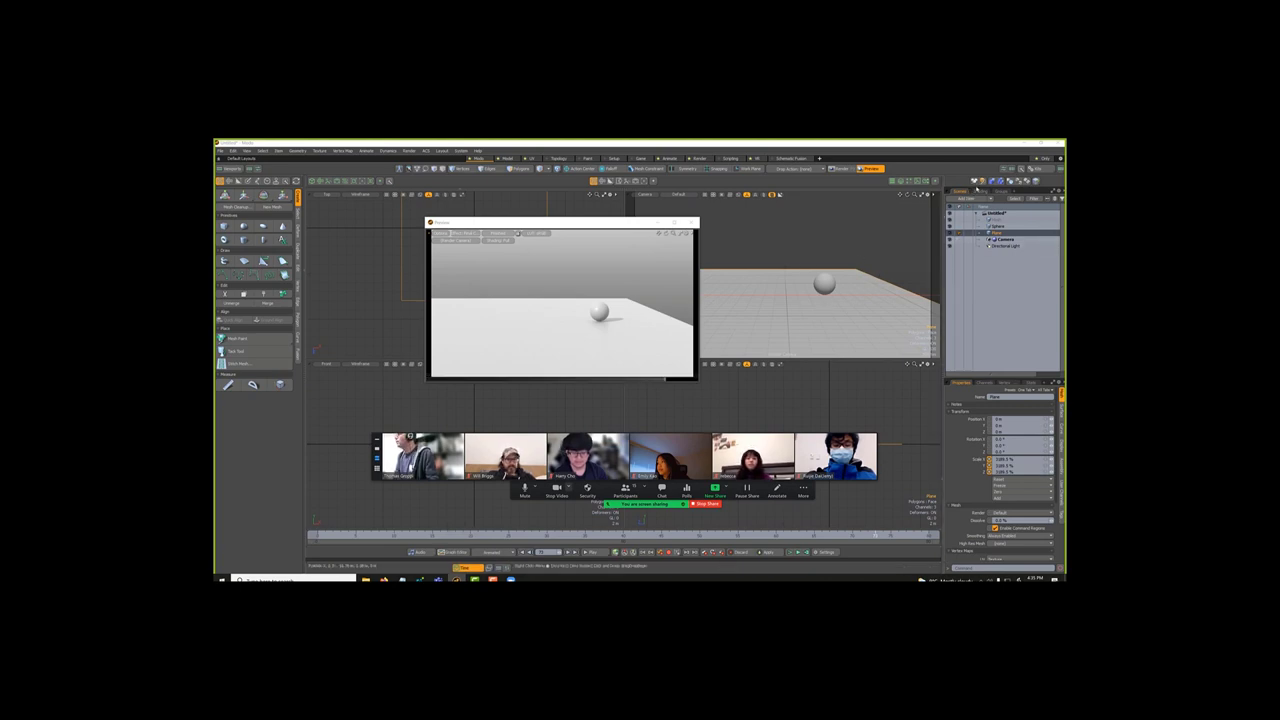
Step: Show the Render item's properties in the Shader Tree, set Render Camera to Camera, and edit the frame values
click(980, 190)
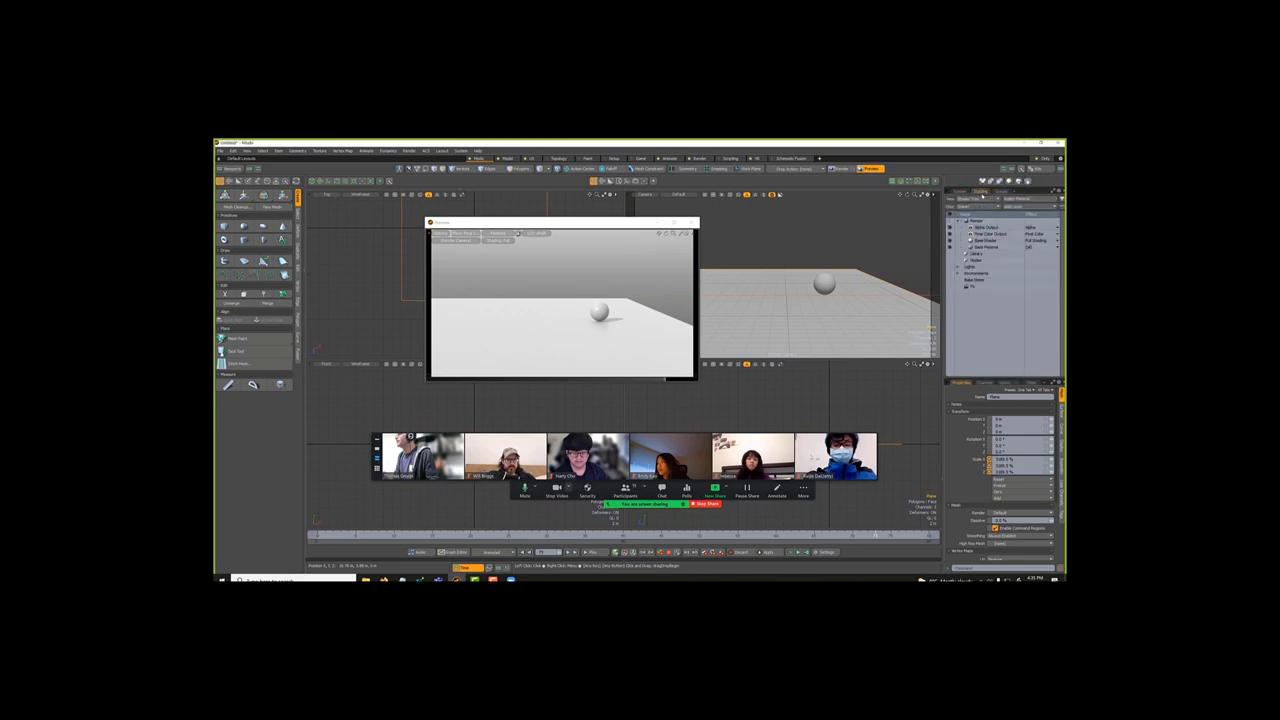
click(976, 219)
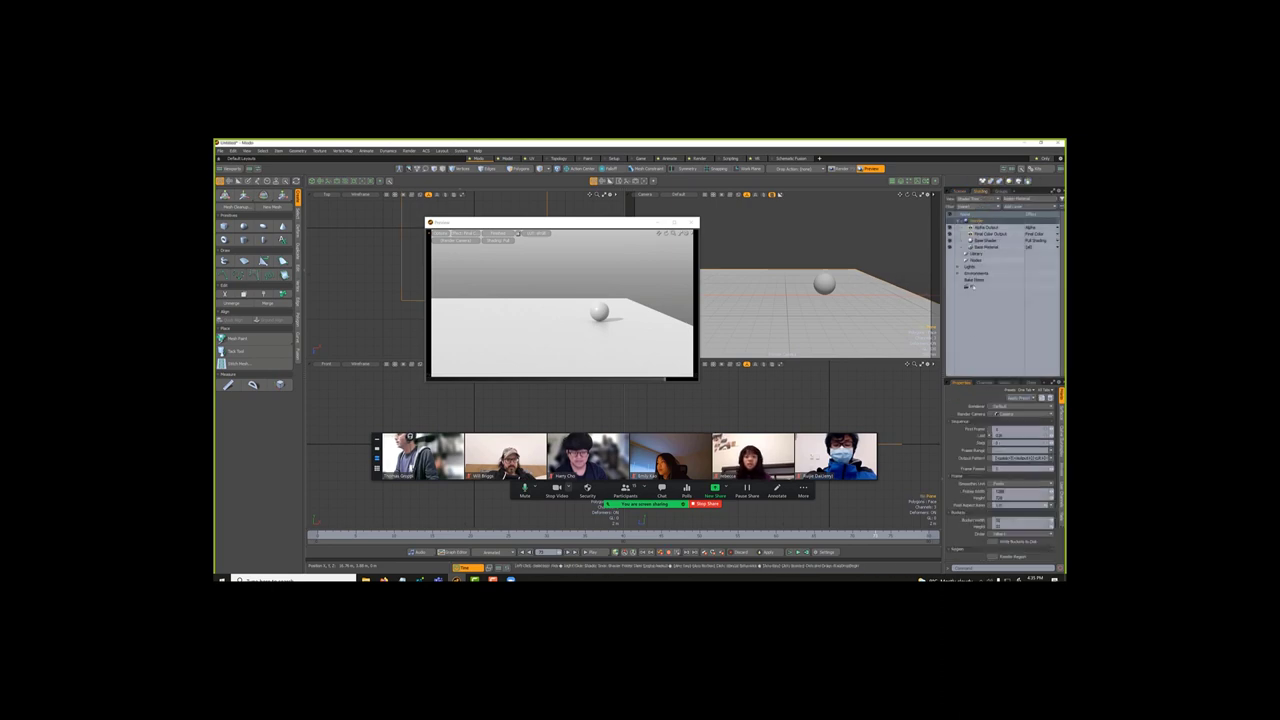
drag(991, 381, 981, 311)
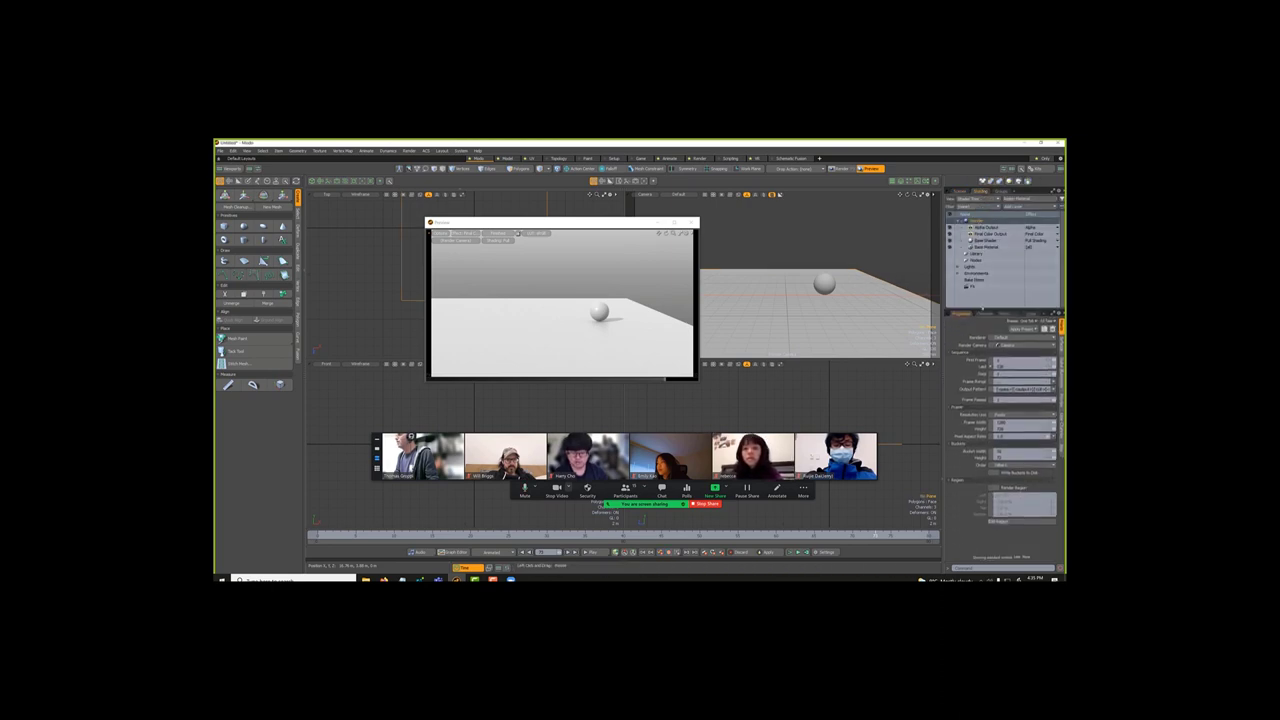
click(1012, 344)
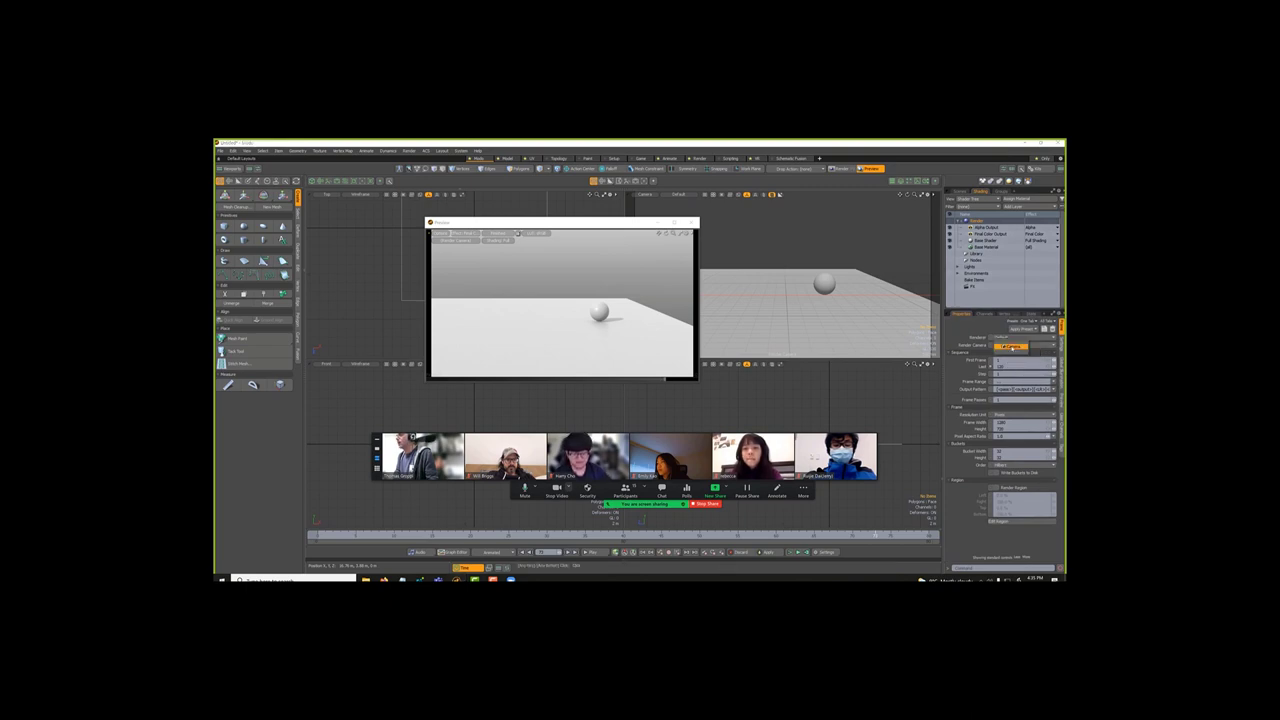
click(1011, 347)
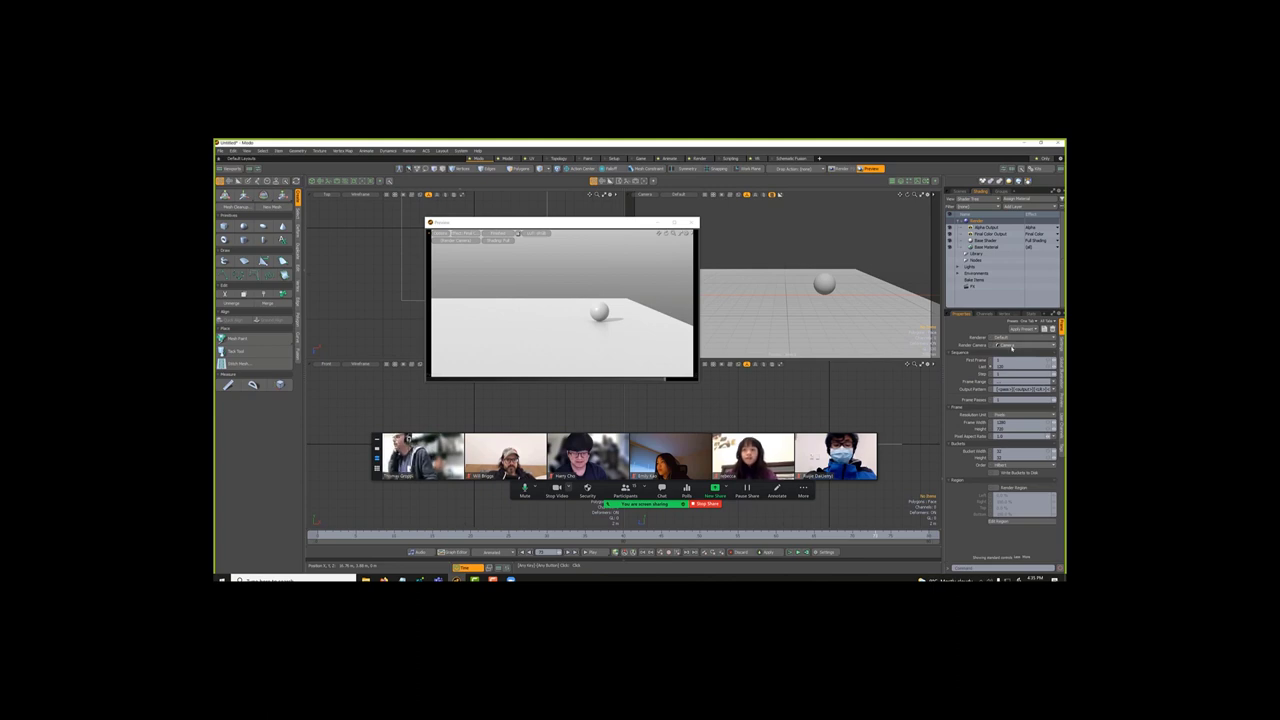
click(1012, 345)
click(1012, 347)
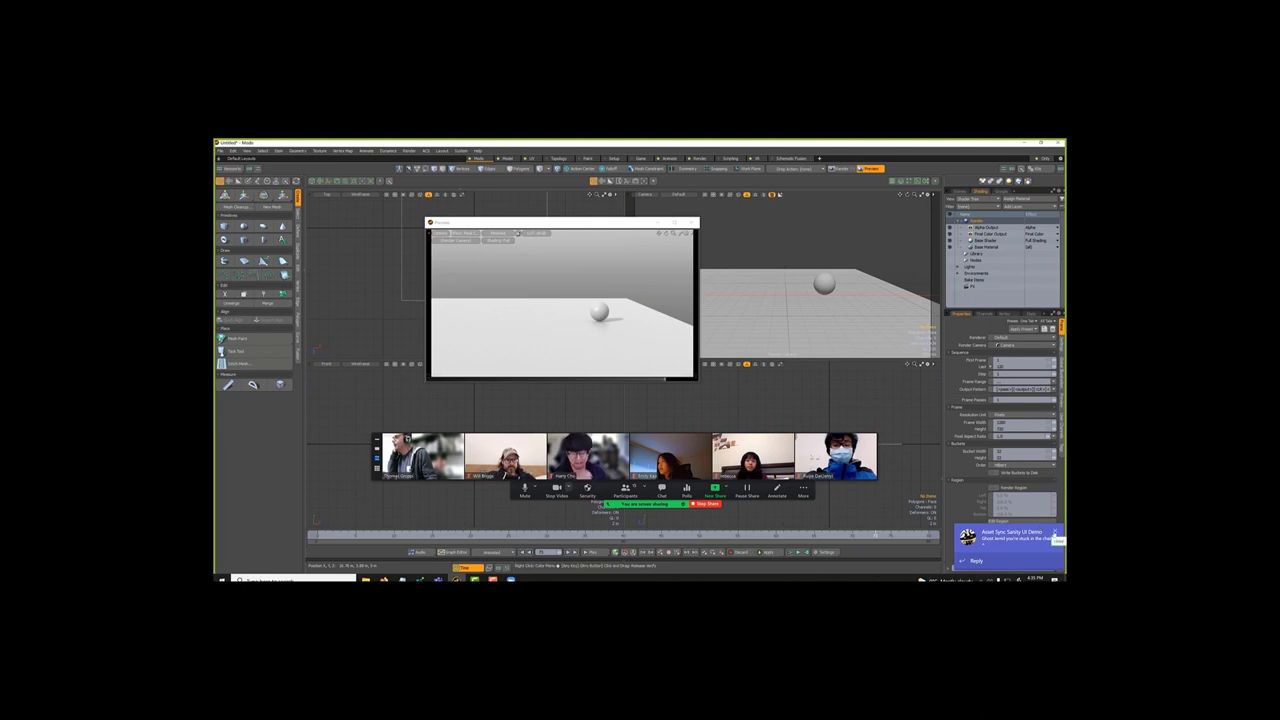
click(1055, 532)
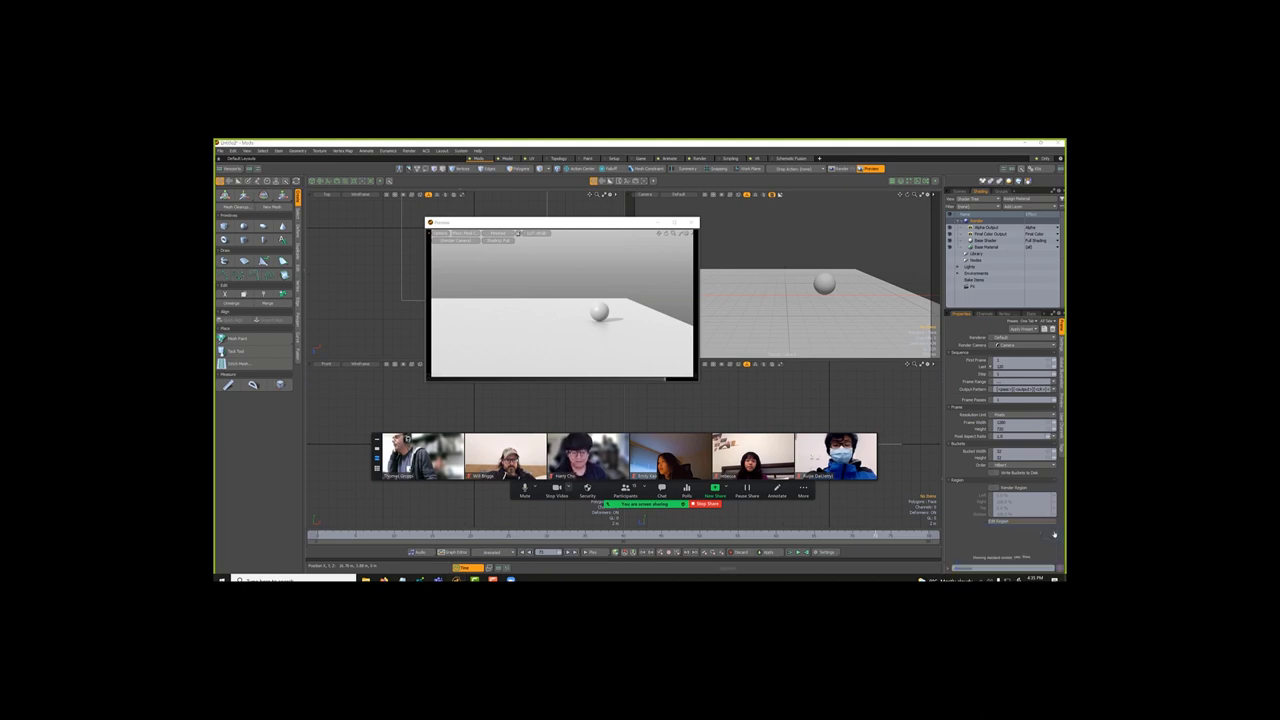
click(1004, 367)
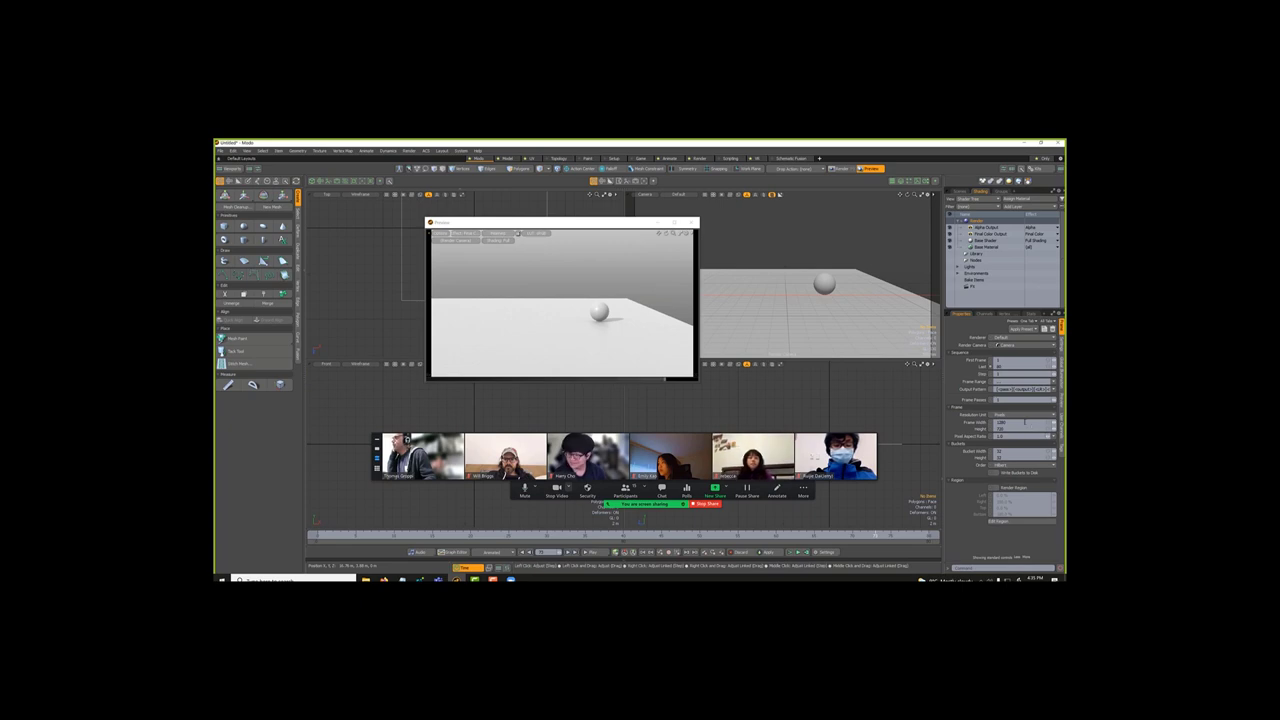
click(1023, 422)
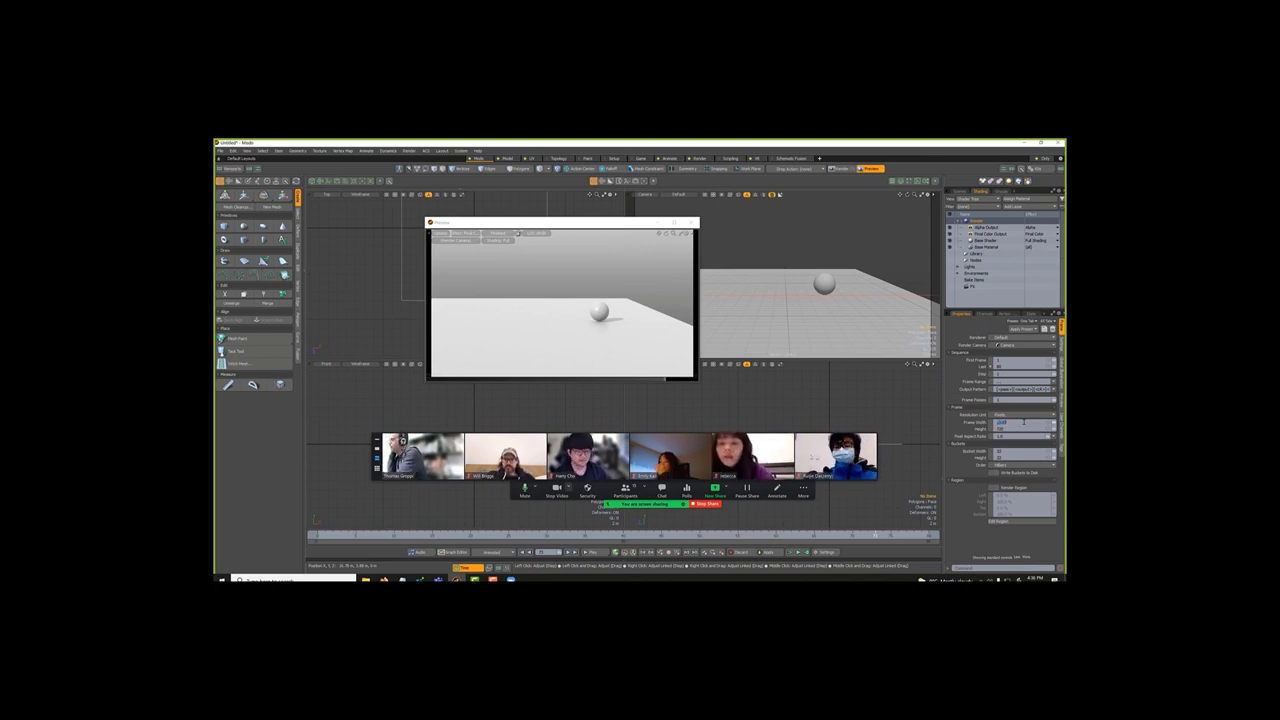
Step: Commit the new frame width and set the frame height to 1080
key(Return)
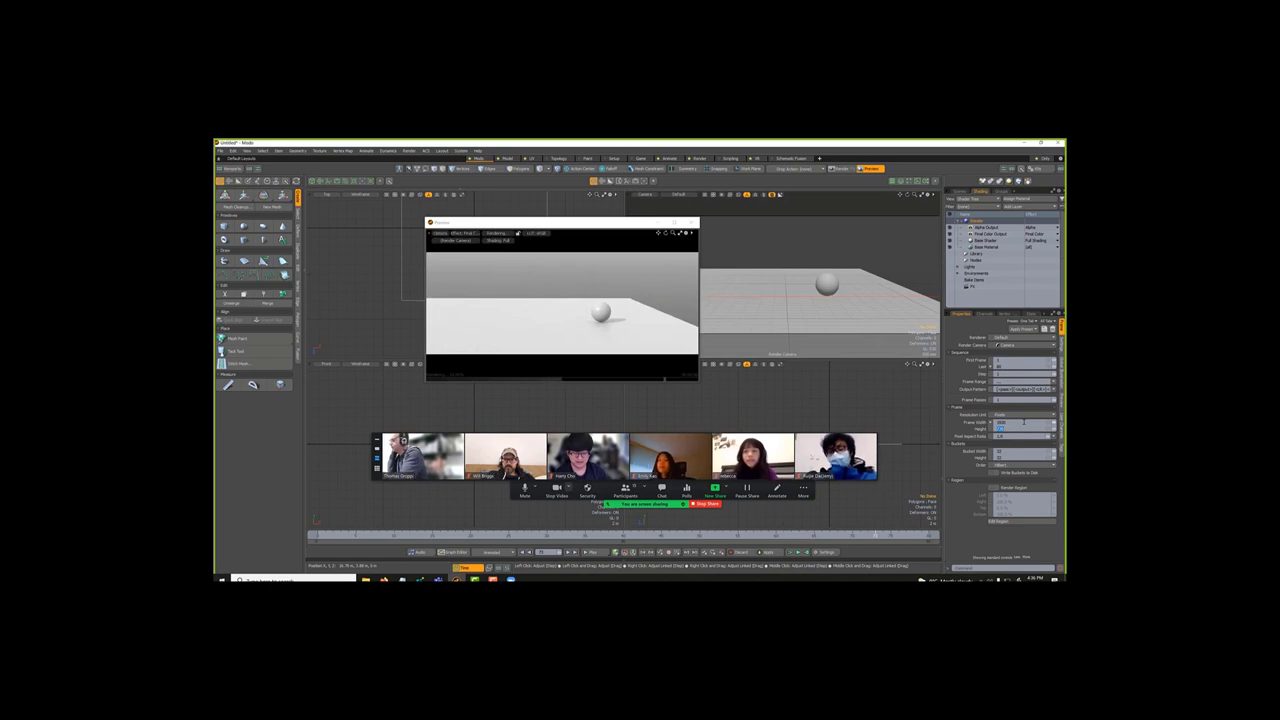
key(Tab)
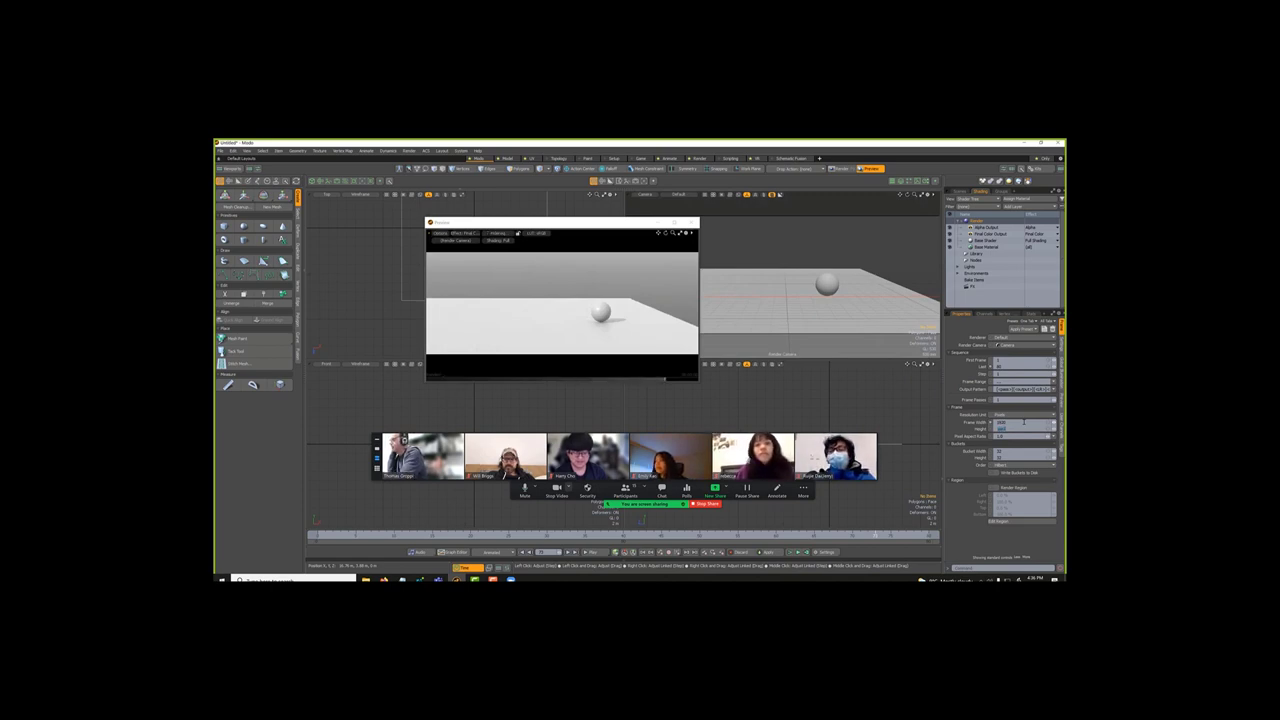
text(1080)
key(Return)
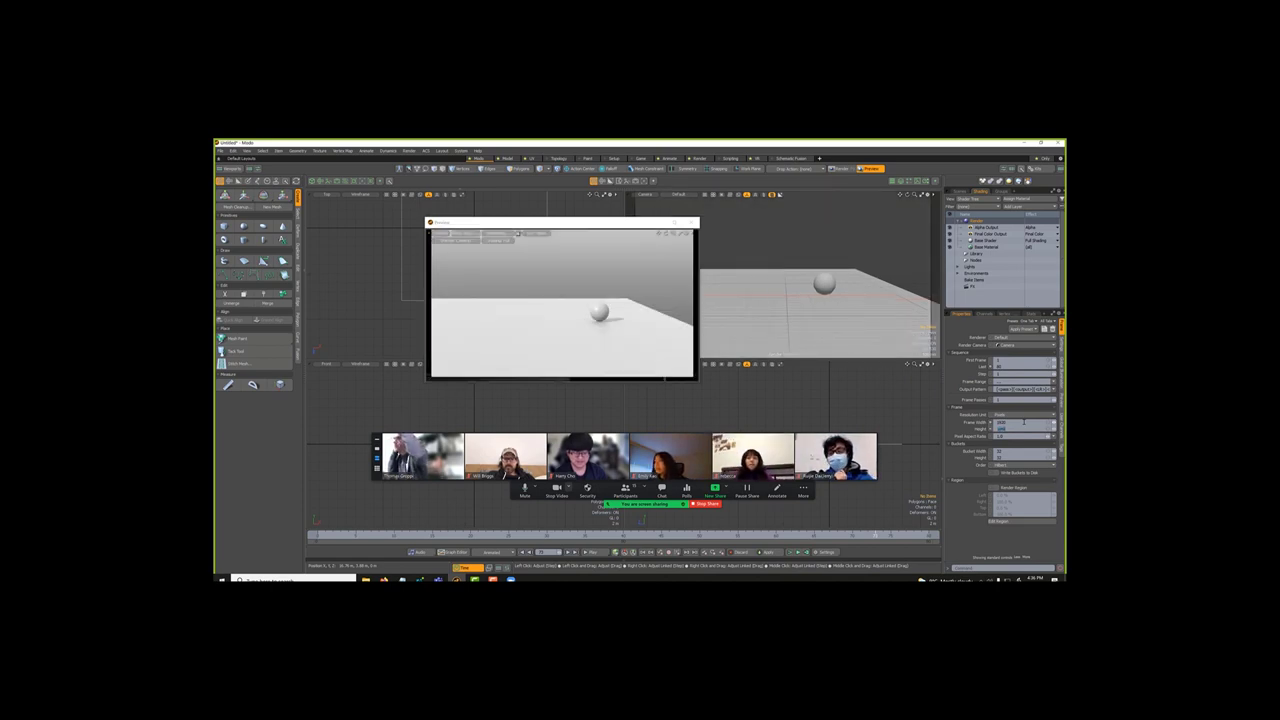
Step: Re-enter the frame width and change the frame height to 270
click(1023, 422)
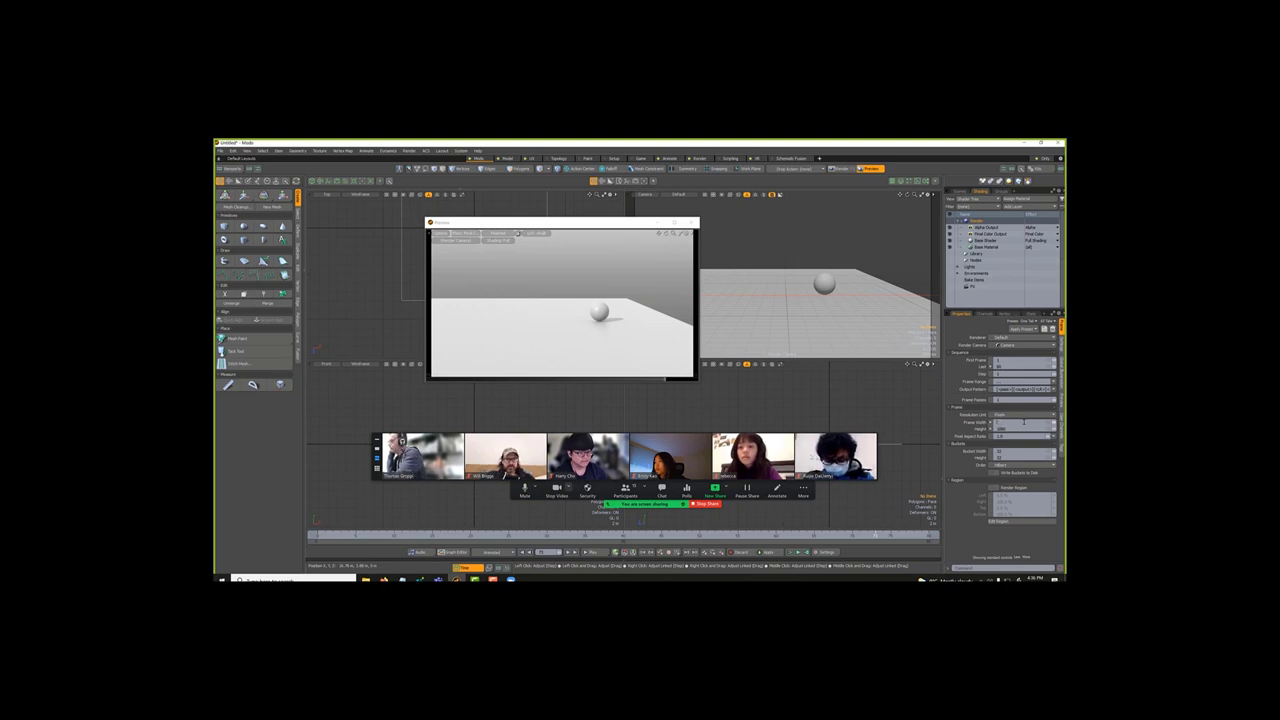
key(Tab)
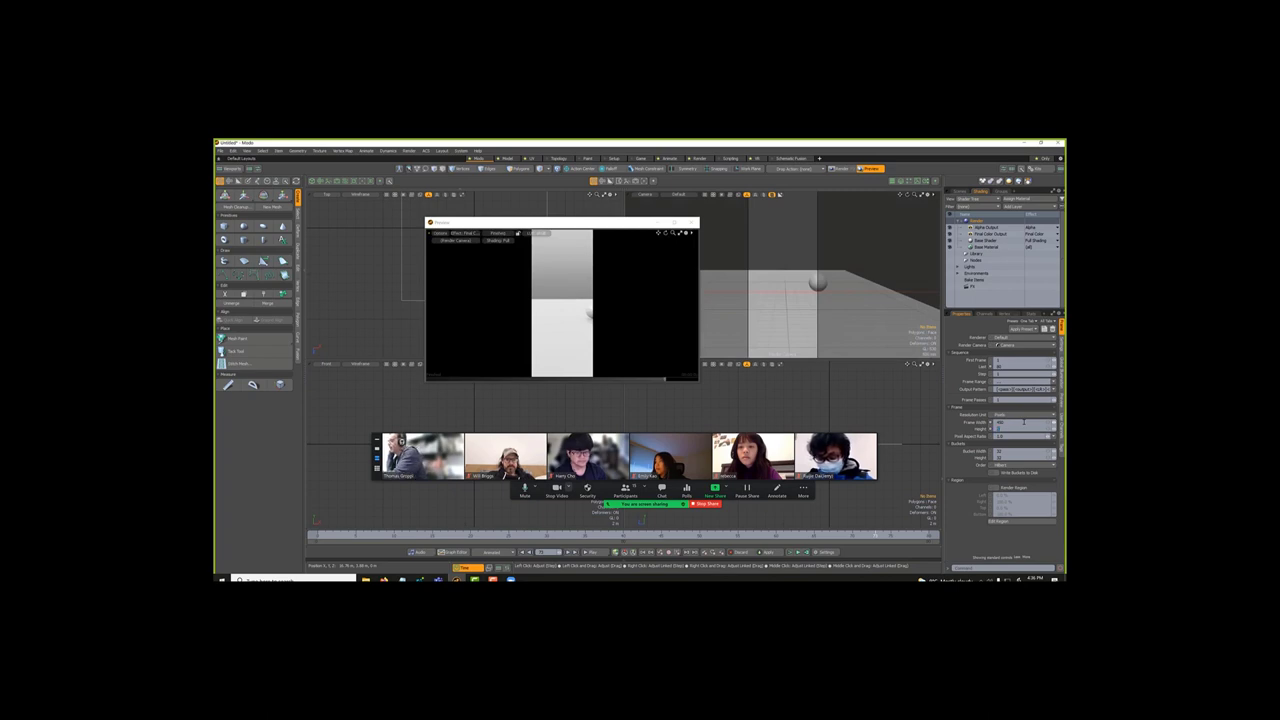
text(270)
key(Return)
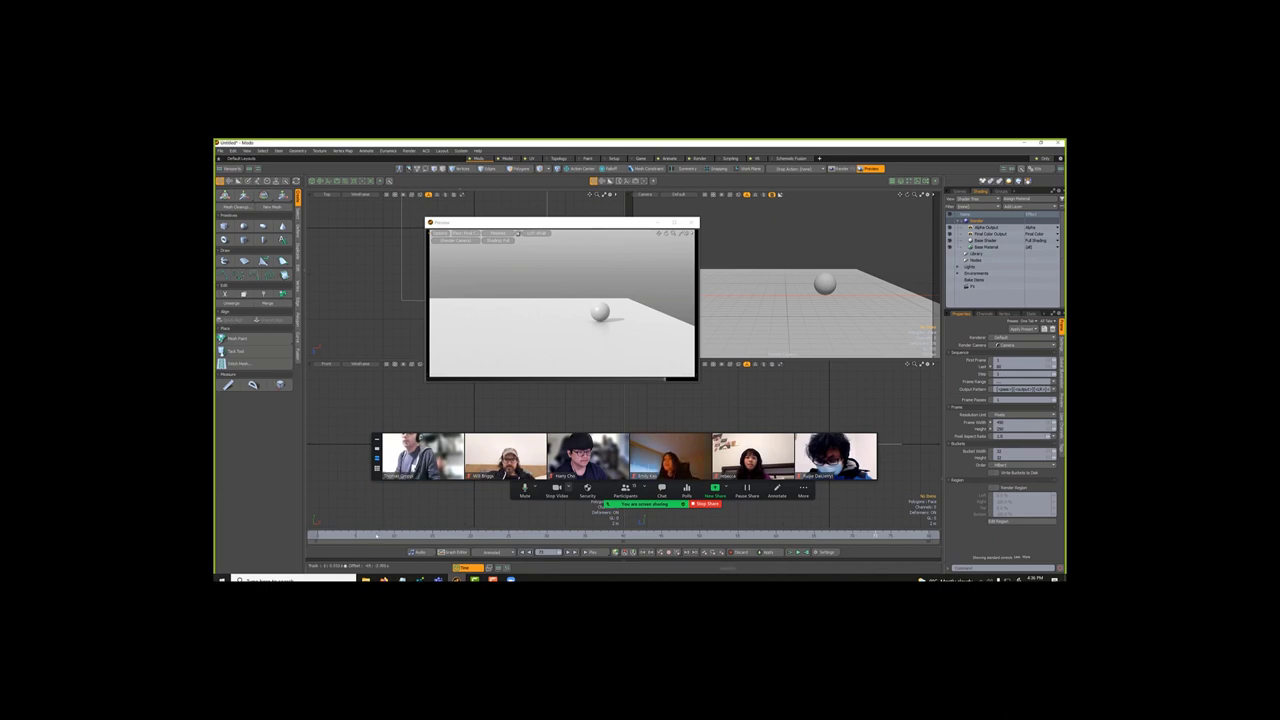
Step: Jump to a frame with the ball airborne, move the Preview aside, and show the Settings tab
click(338, 537)
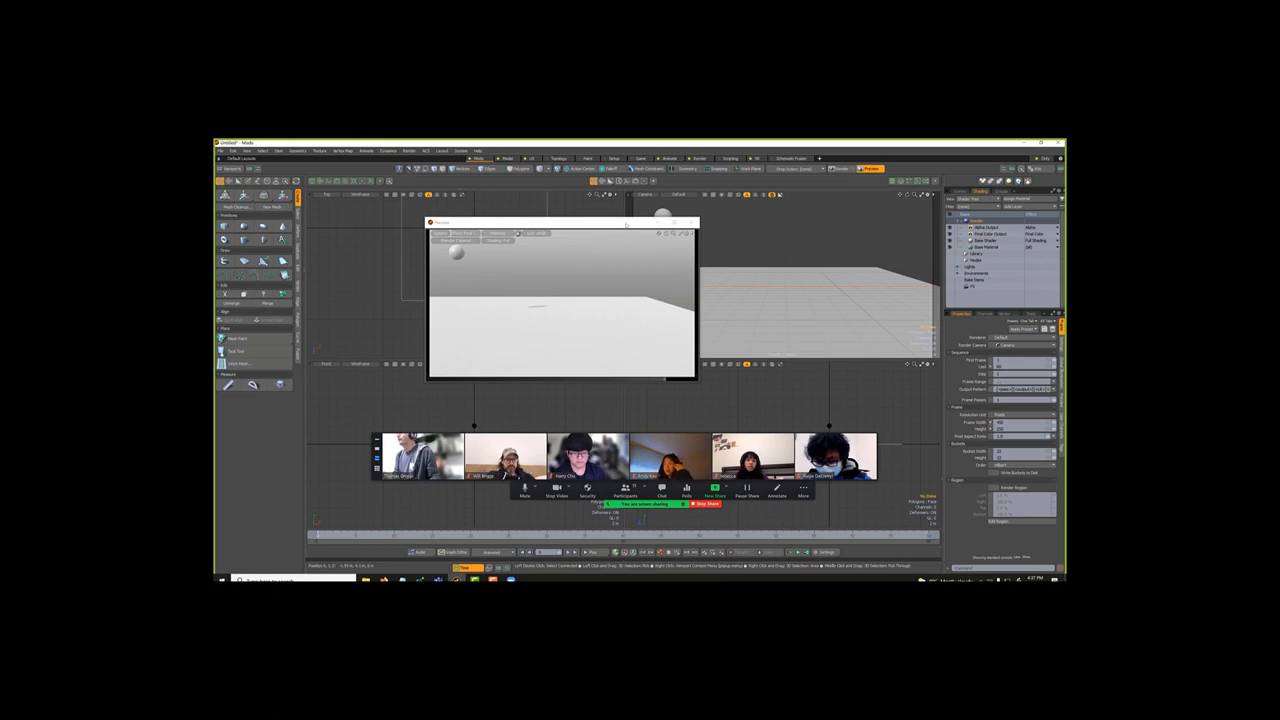
drag(626, 225, 587, 265)
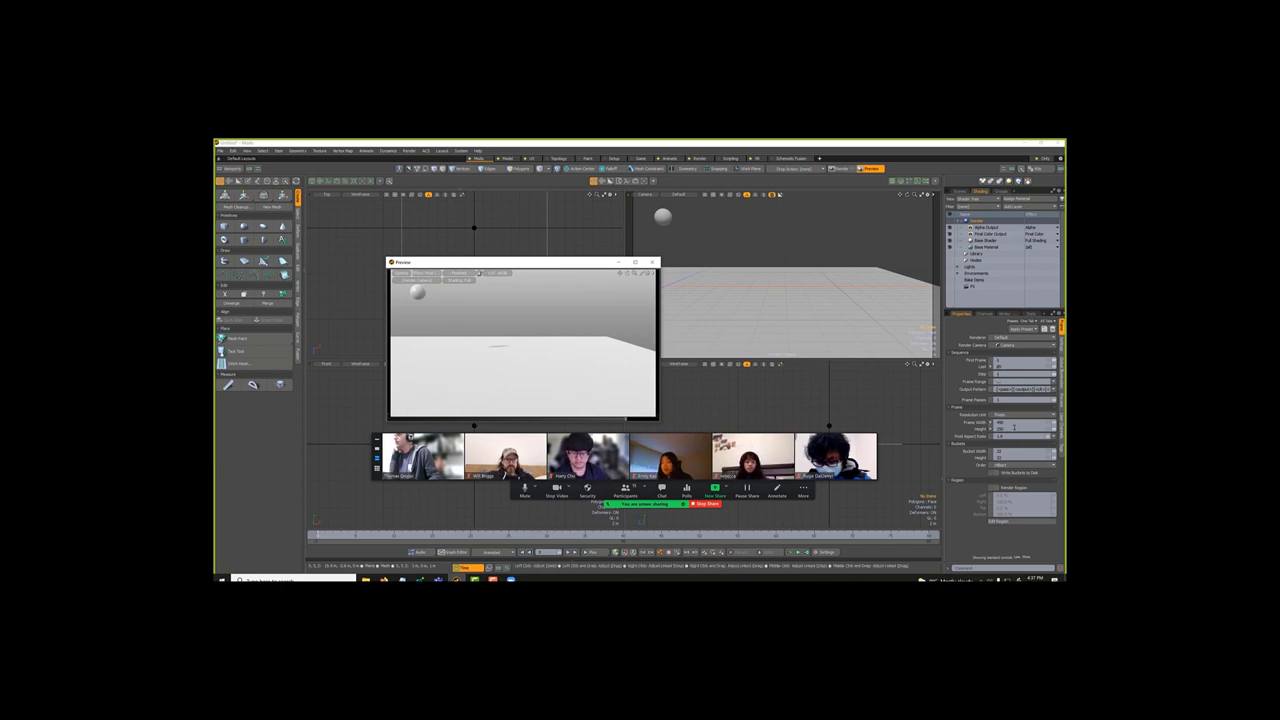
click(1062, 344)
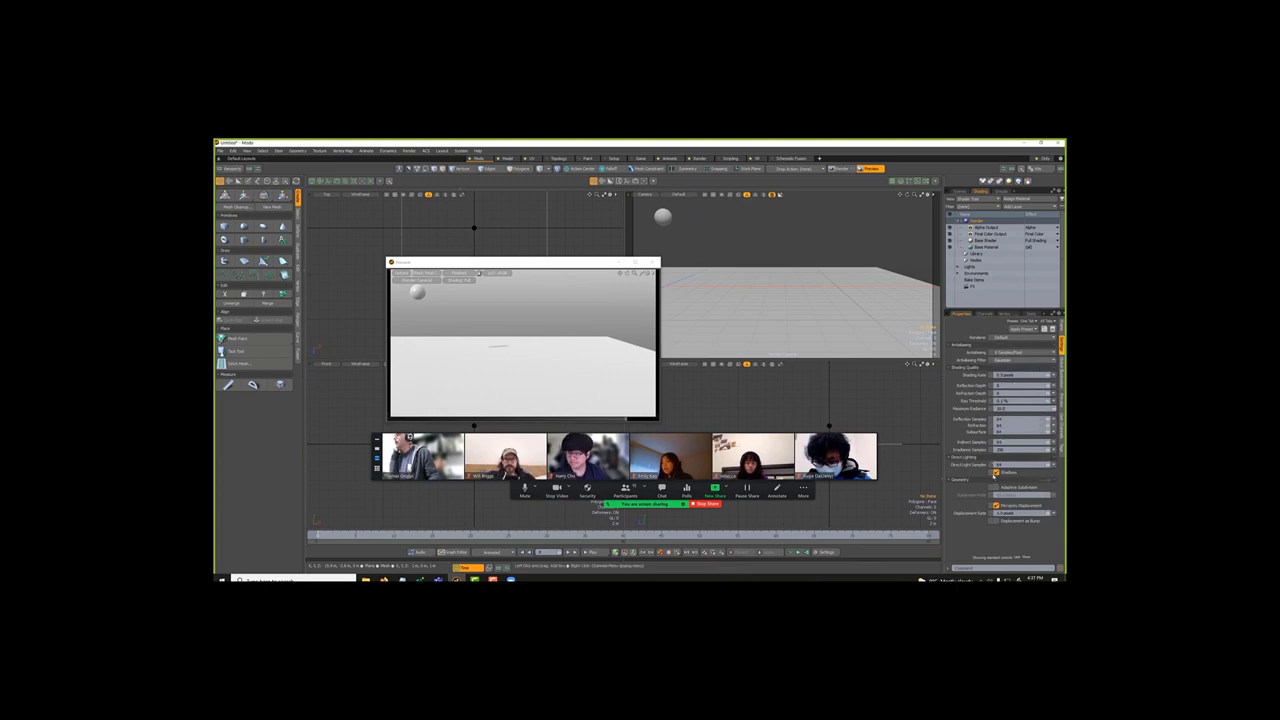
Step: Change the Shading Rate value in the render settings and commit it
mouse_move(992, 467)
click(1008, 374)
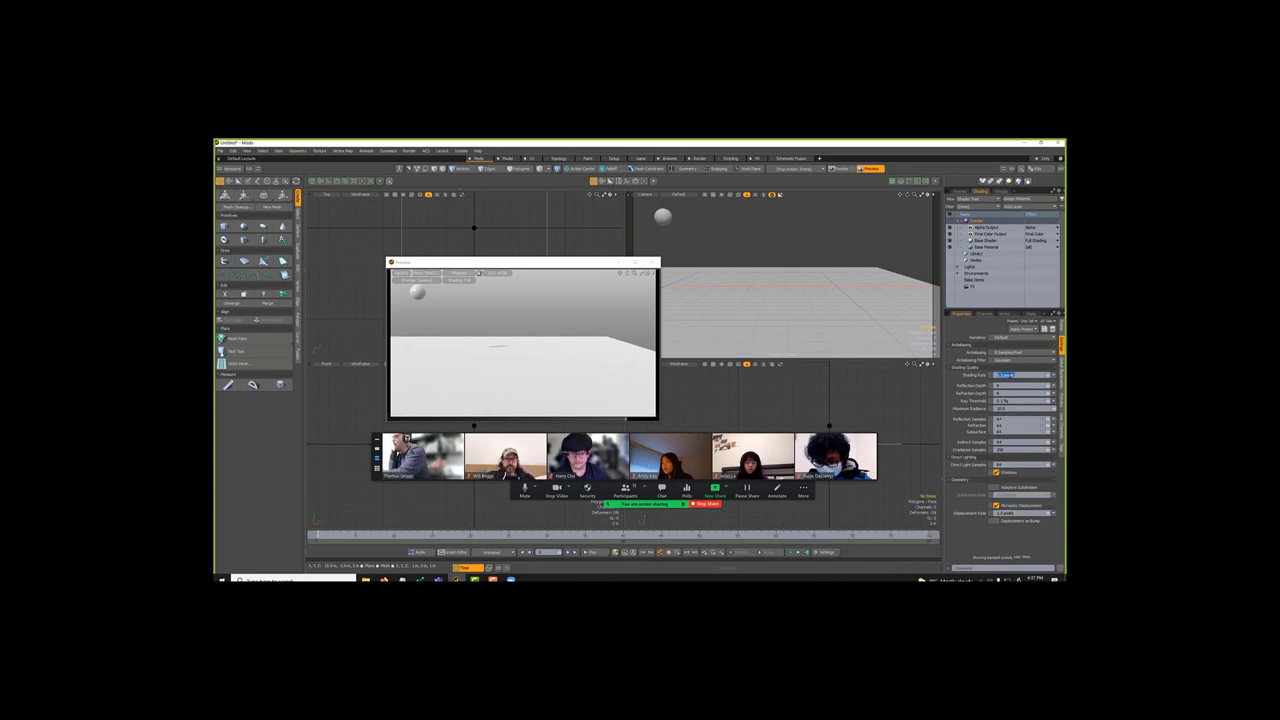
key(Return)
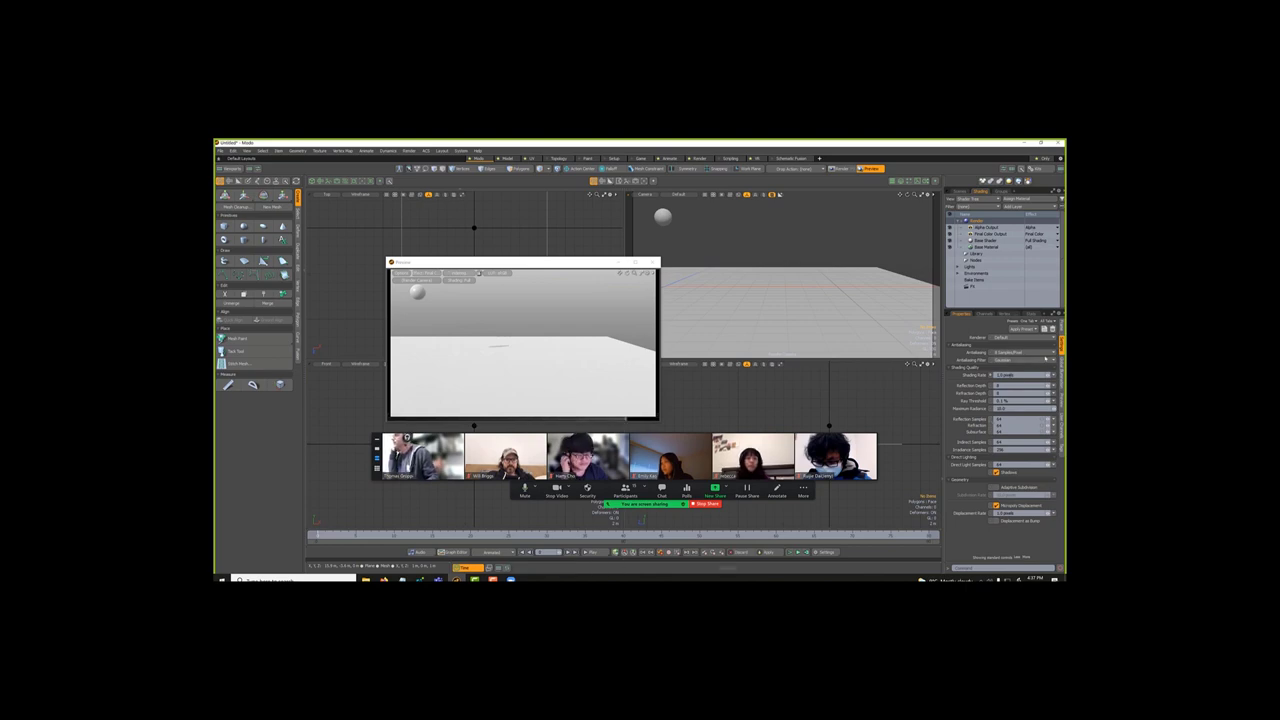
Step: Review the Global Illumination and frame settings, then set the top-right viewport to Current Camera
click(1061, 370)
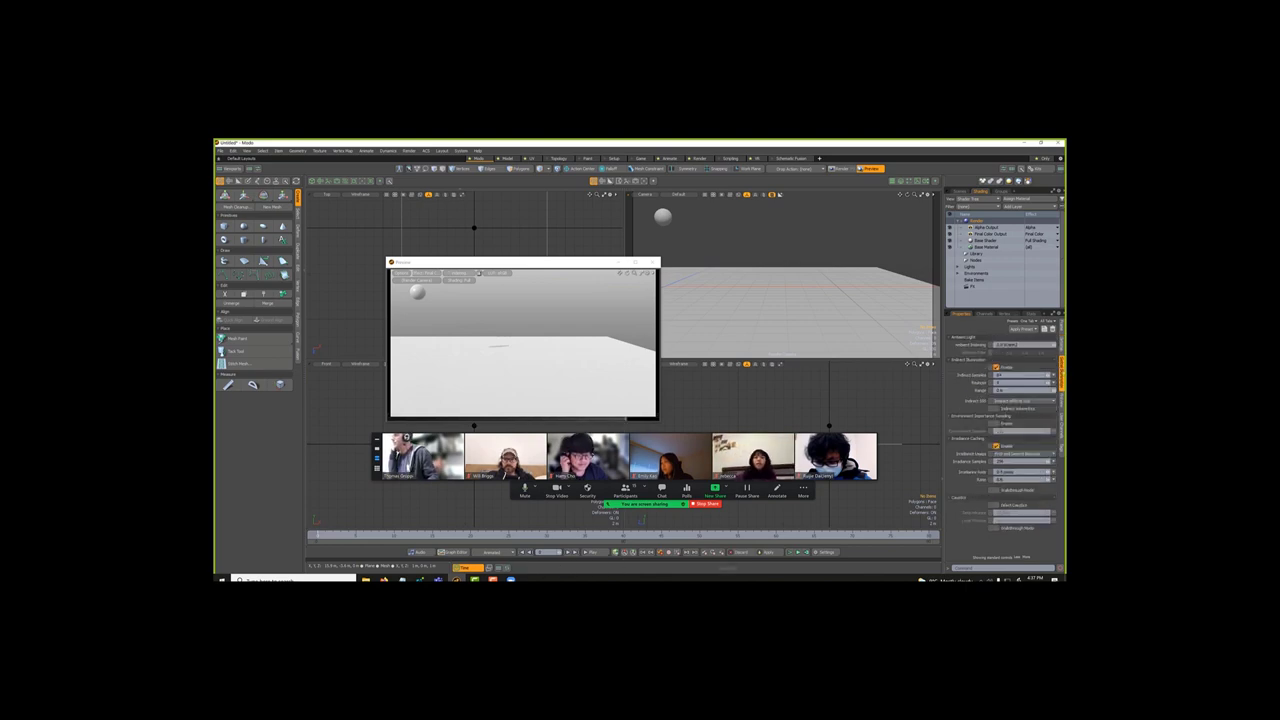
click(1061, 345)
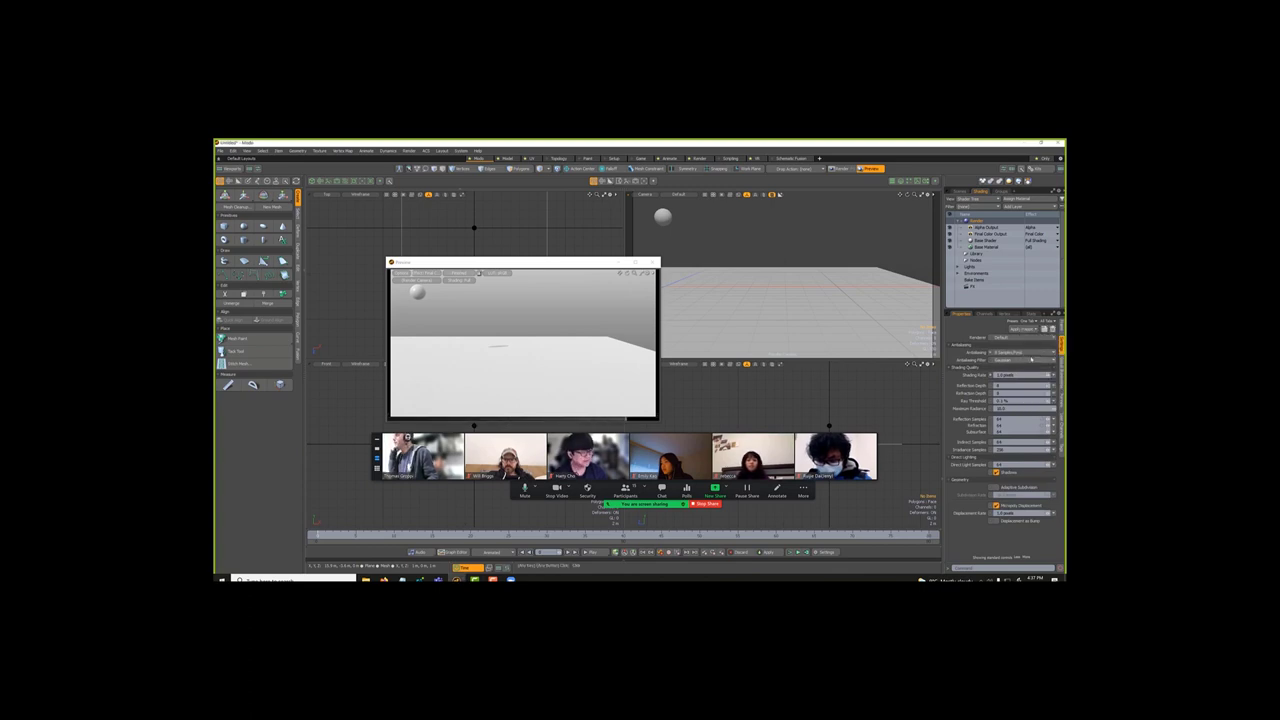
click(1061, 378)
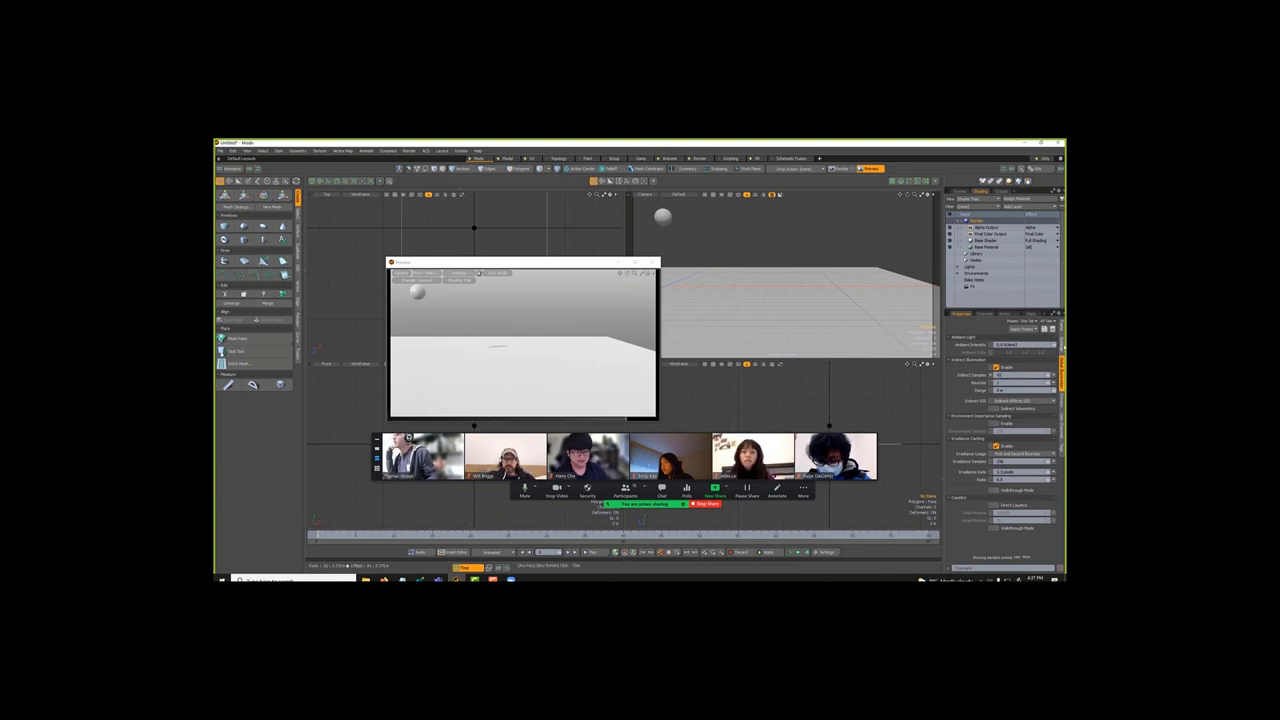
click(1062, 335)
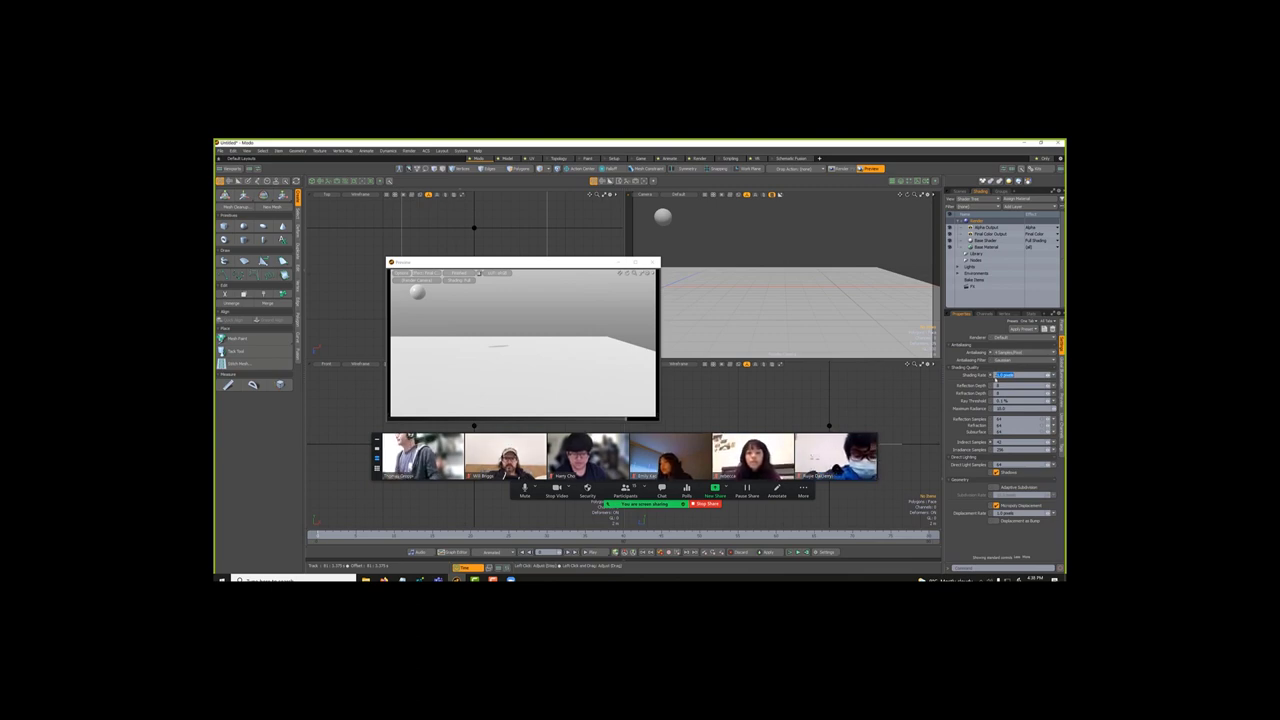
click(1062, 329)
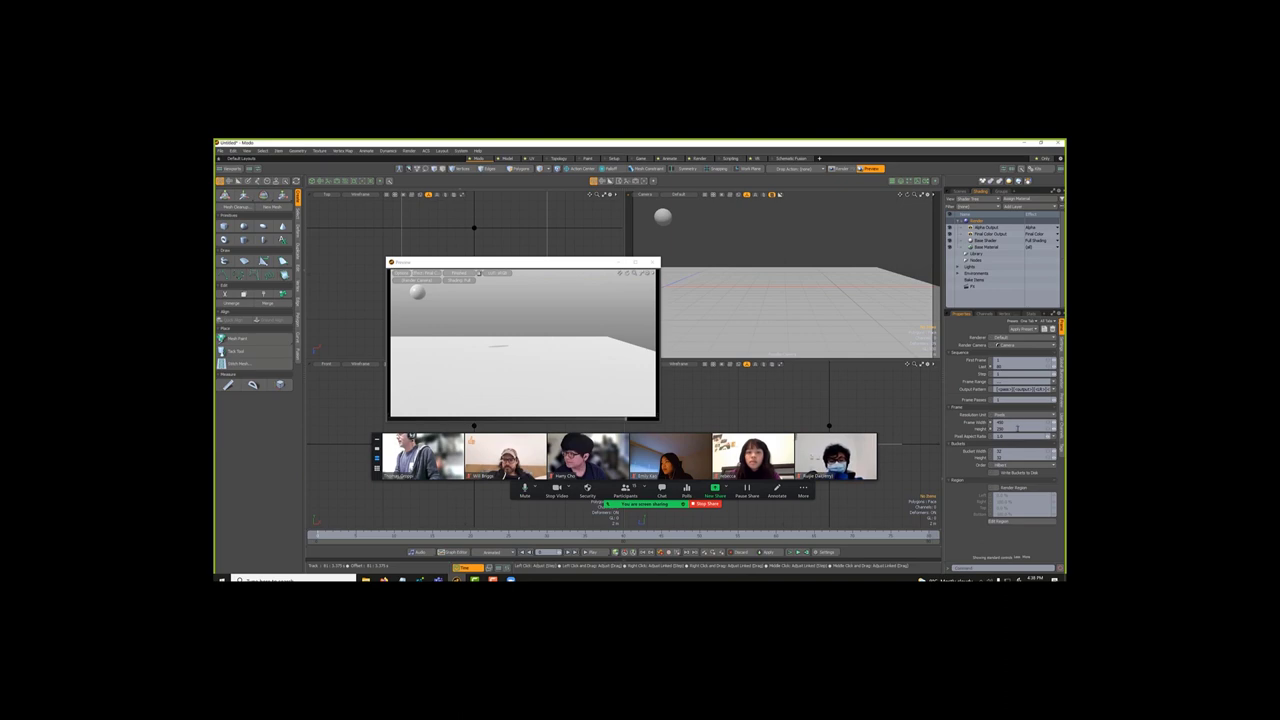
click(1062, 345)
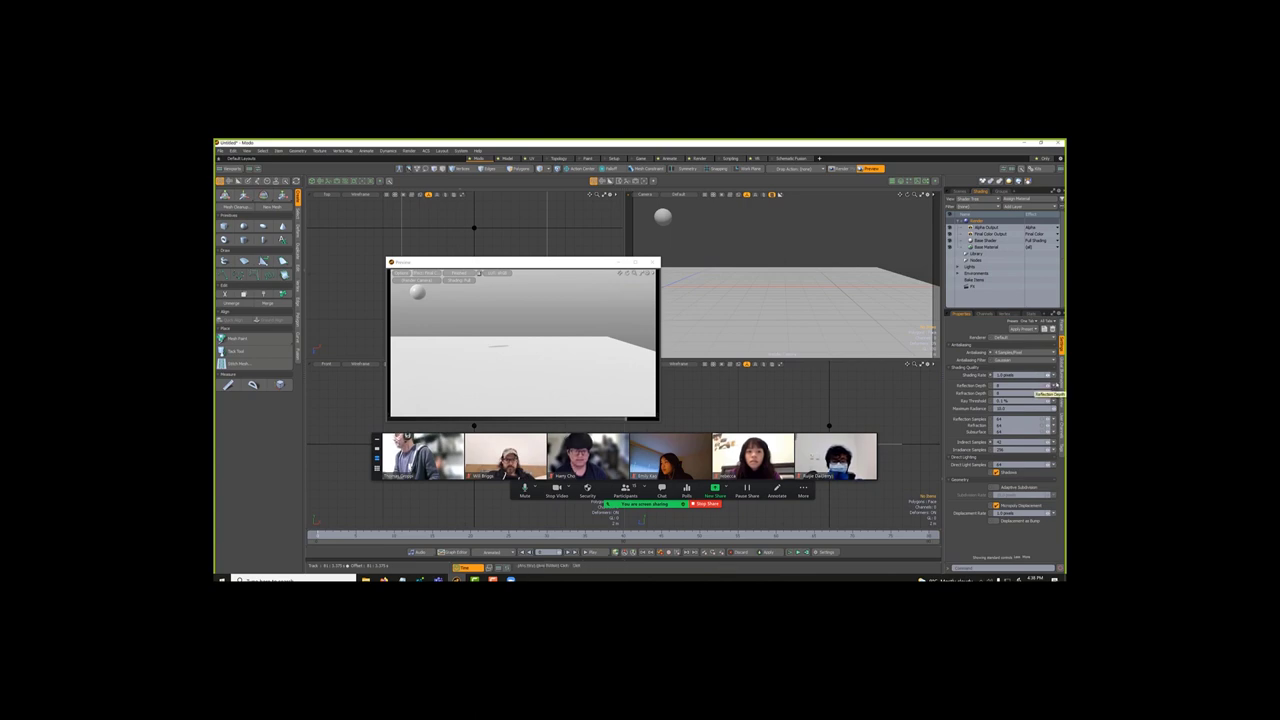
click(1061, 368)
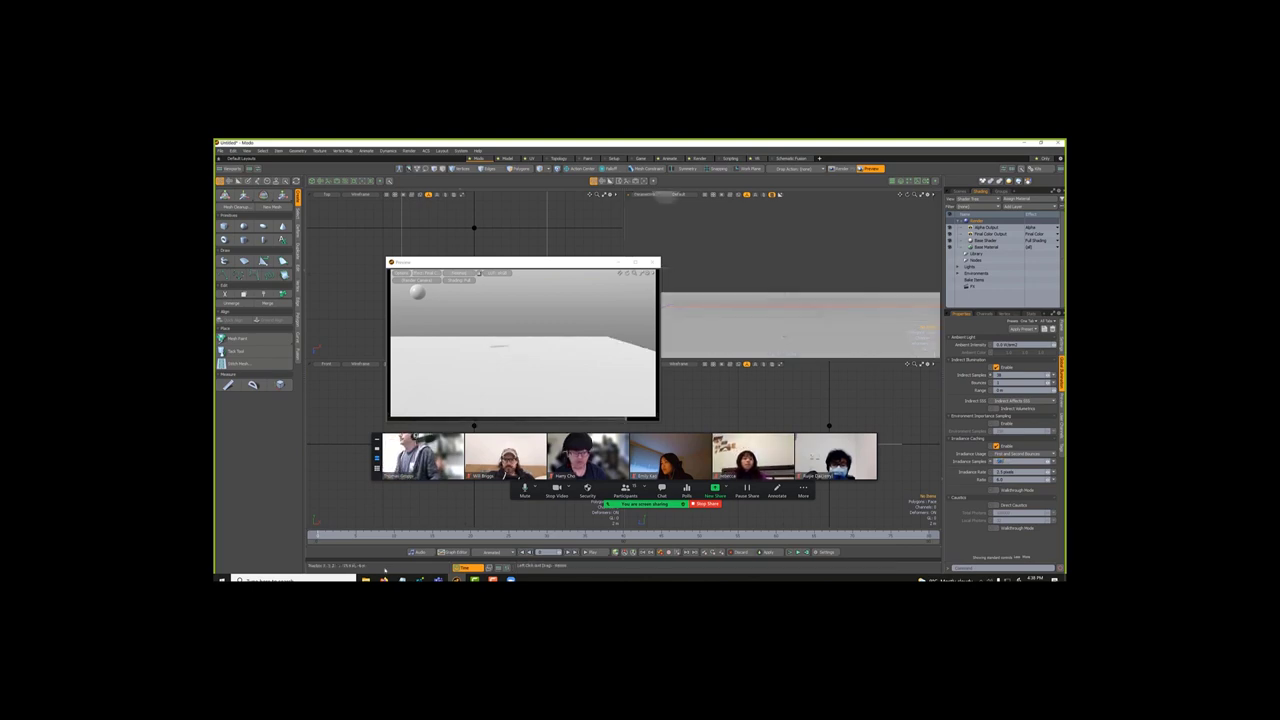
click(644, 194)
click(680, 207)
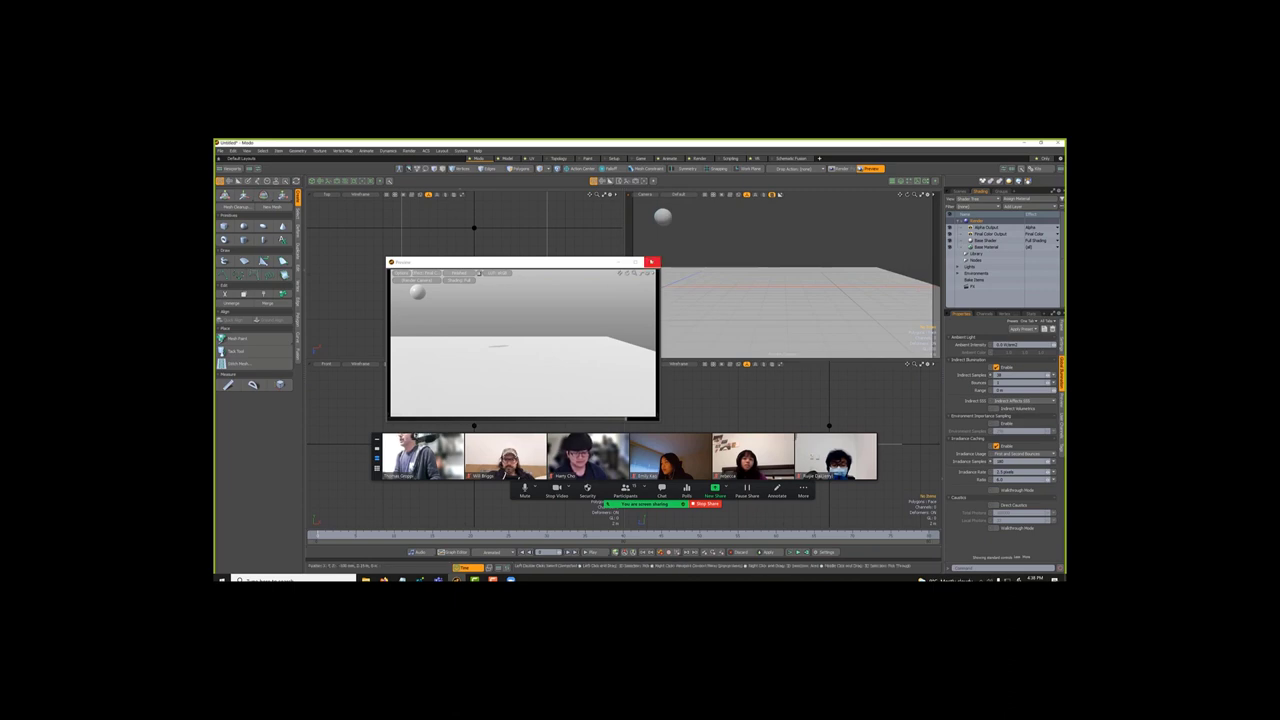
Step: Close the Preview, open Render > Render Animation, and set Save As to Image Sequence
click(652, 262)
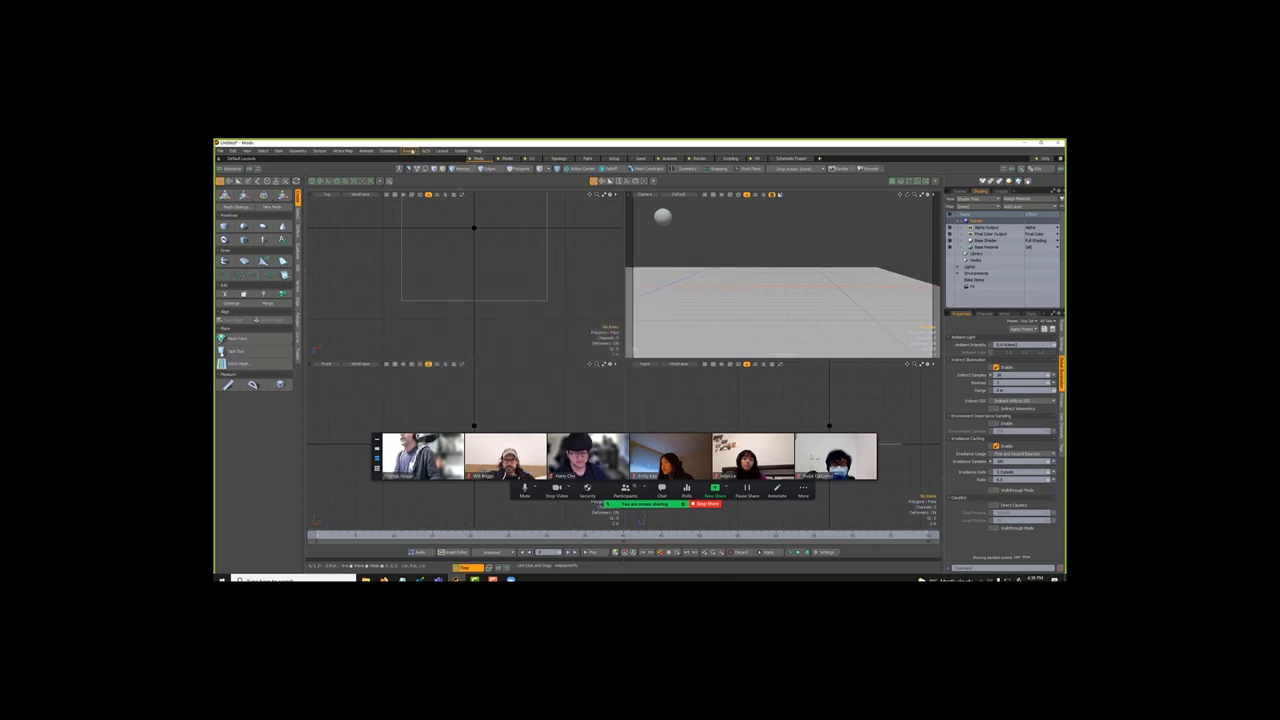
click(411, 151)
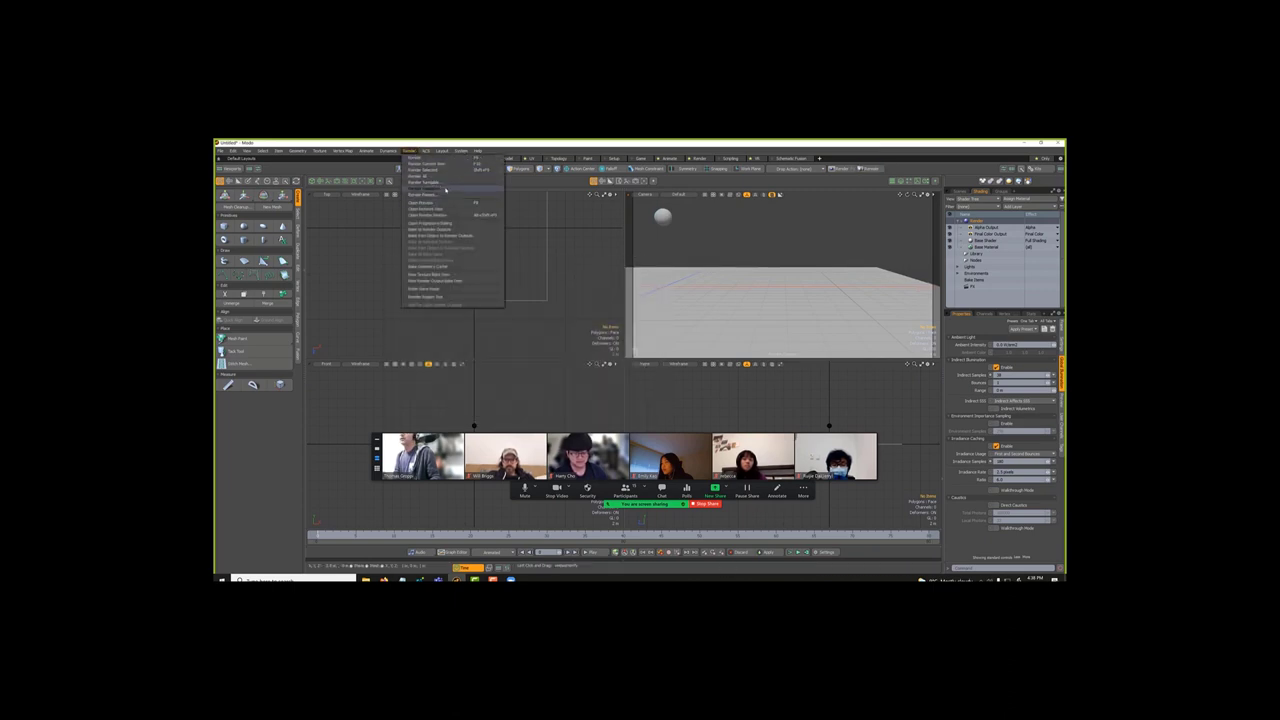
click(445, 190)
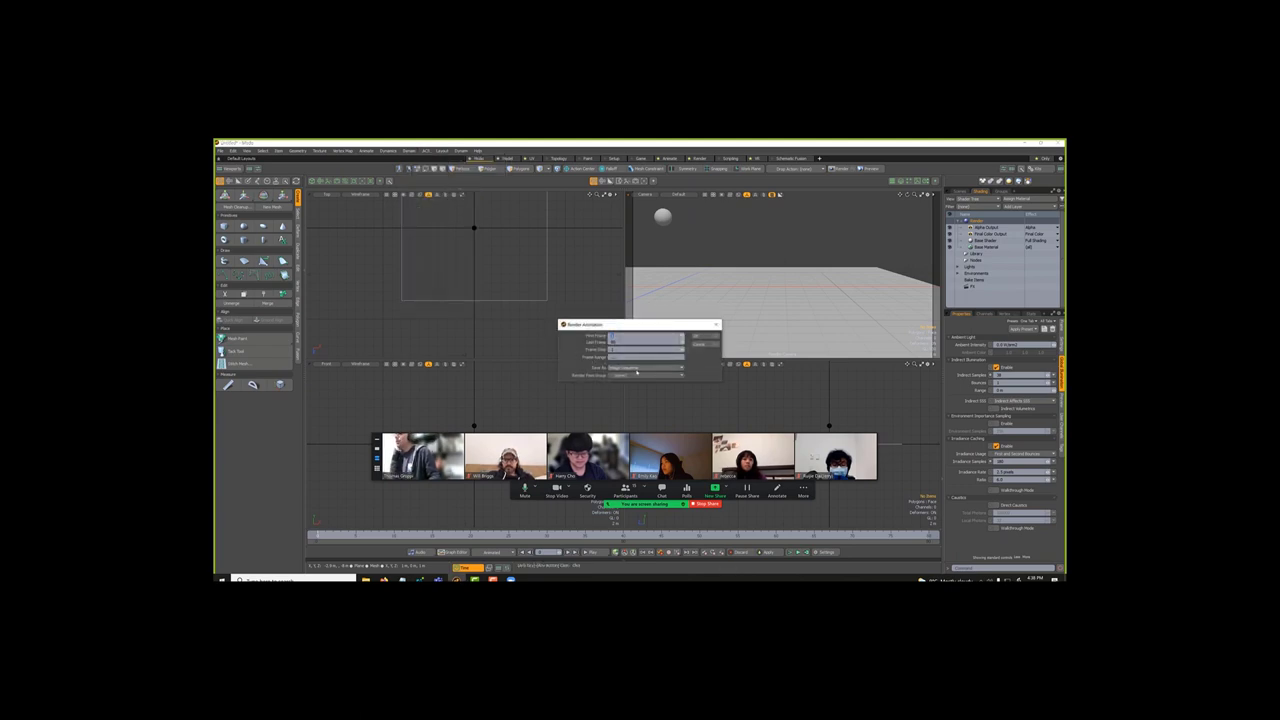
click(636, 371)
click(634, 374)
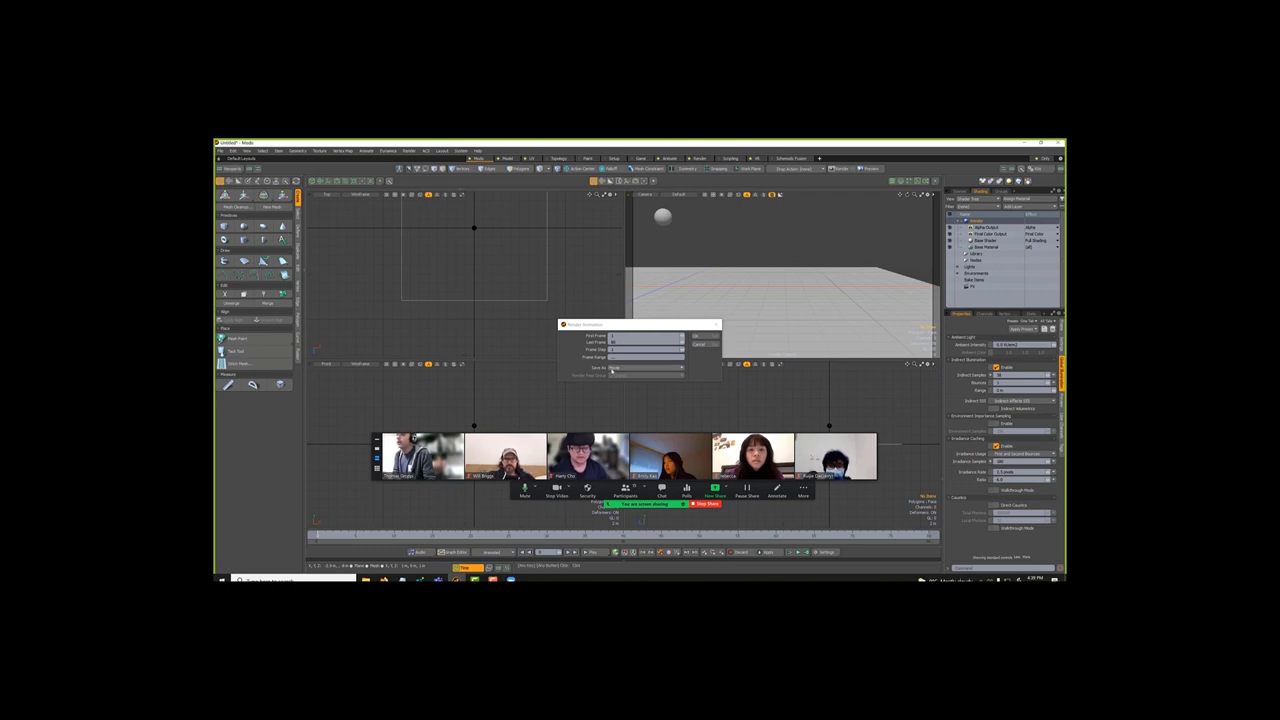
click(612, 368)
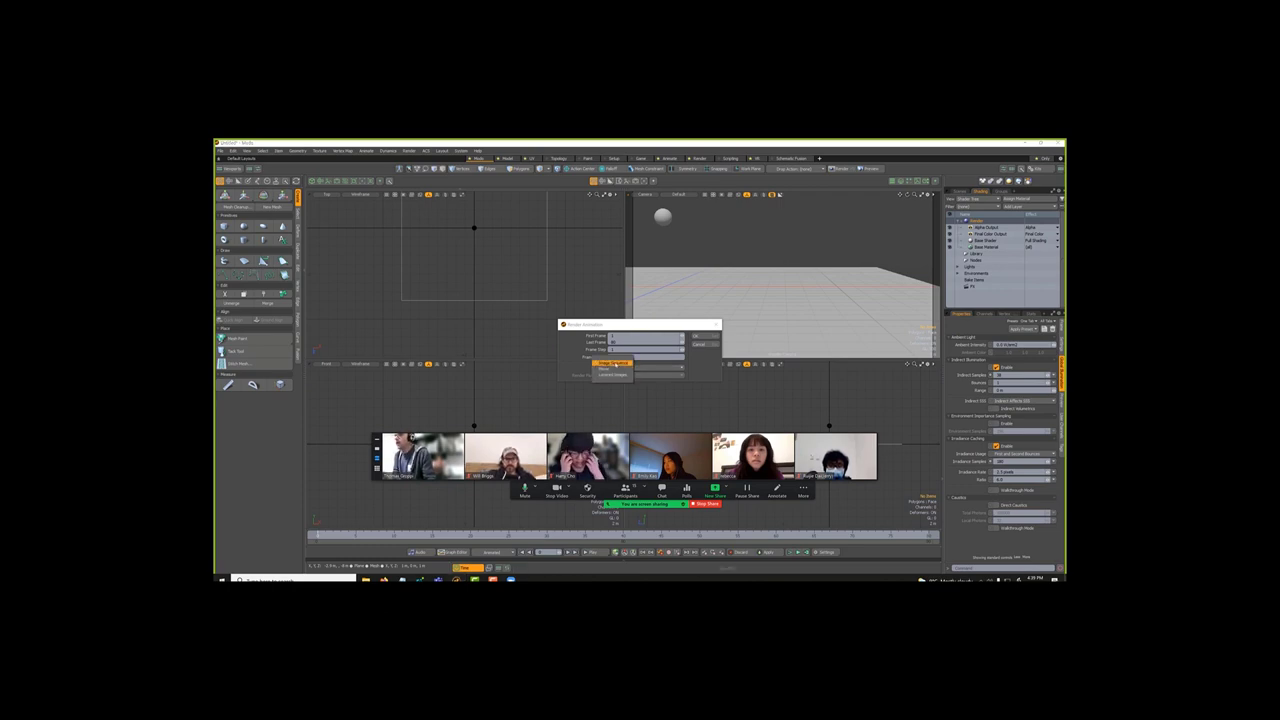
click(598, 352)
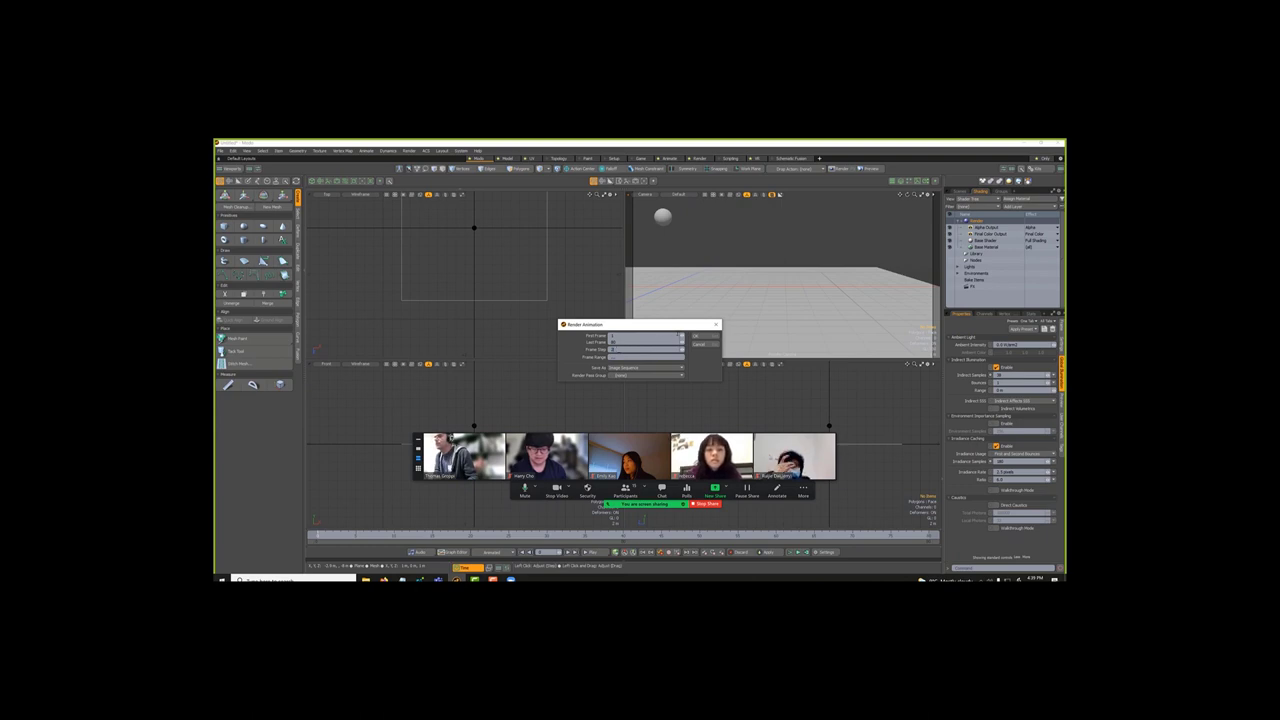
Step: Confirm the render settings and create a new Anim folder on the Desktop to save into
click(697, 339)
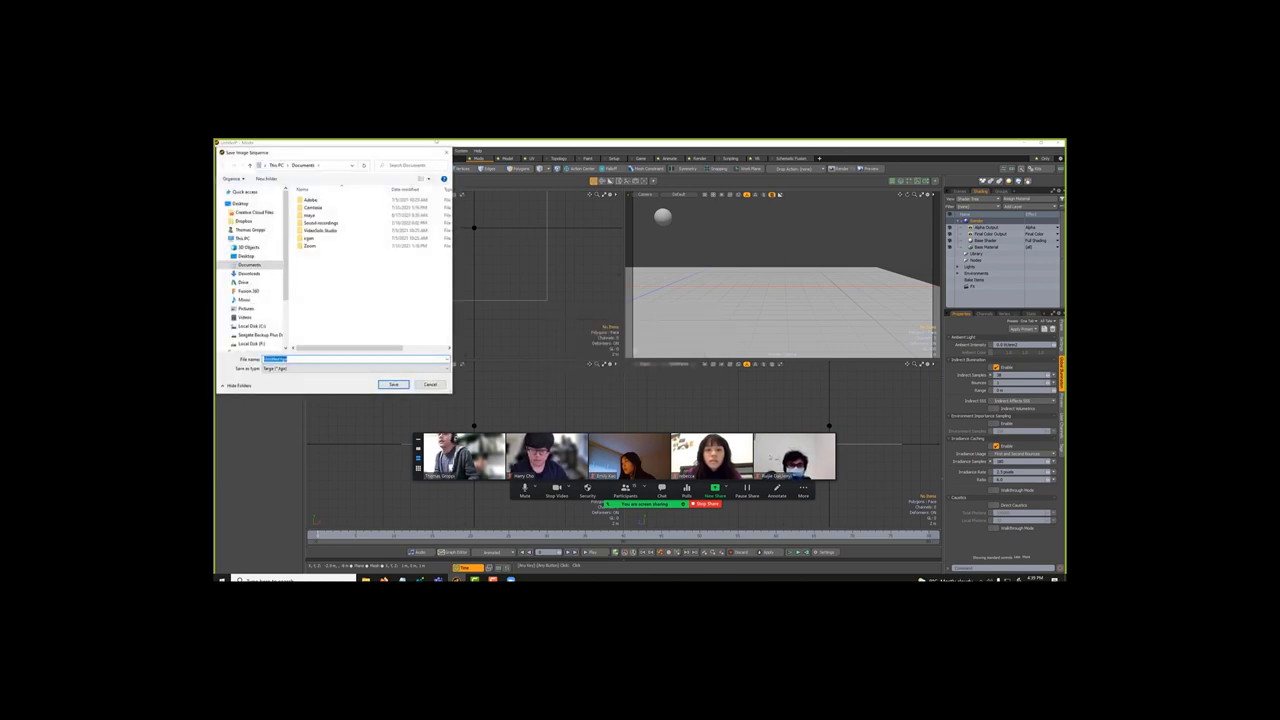
drag(411, 156, 667, 149)
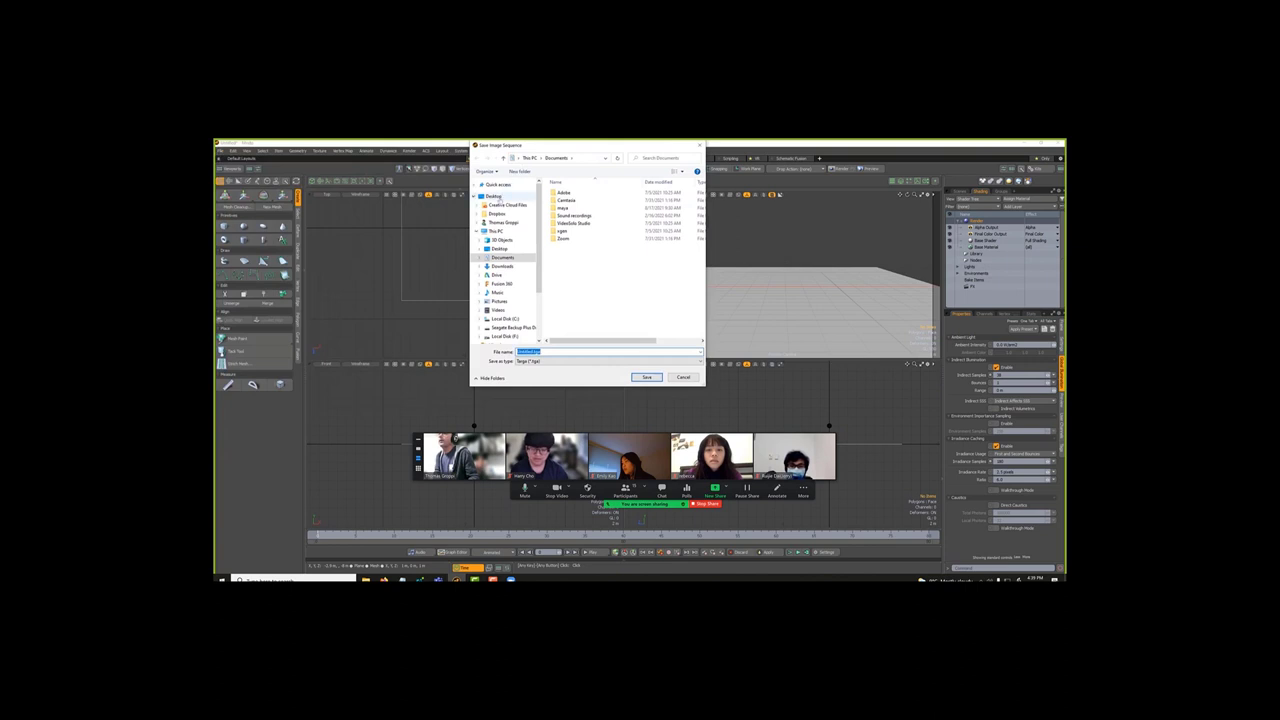
click(497, 197)
scroll(570, 229, down, 2)
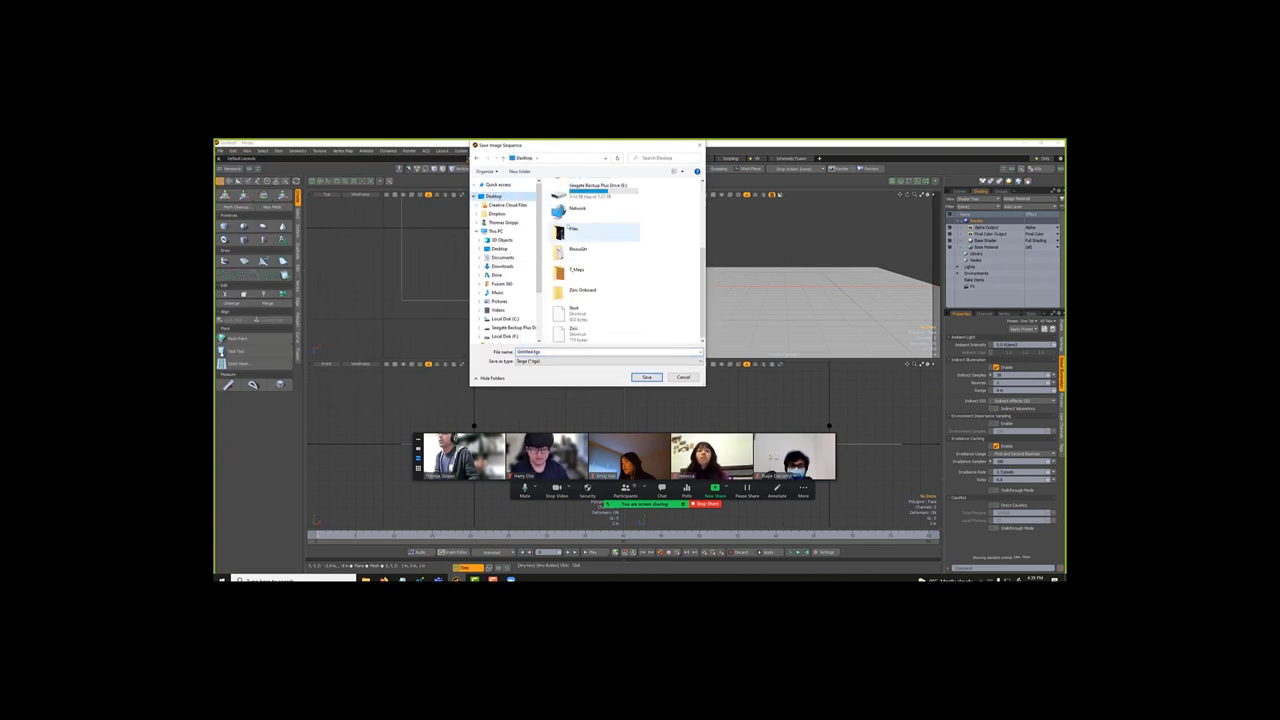
right_click(683, 281)
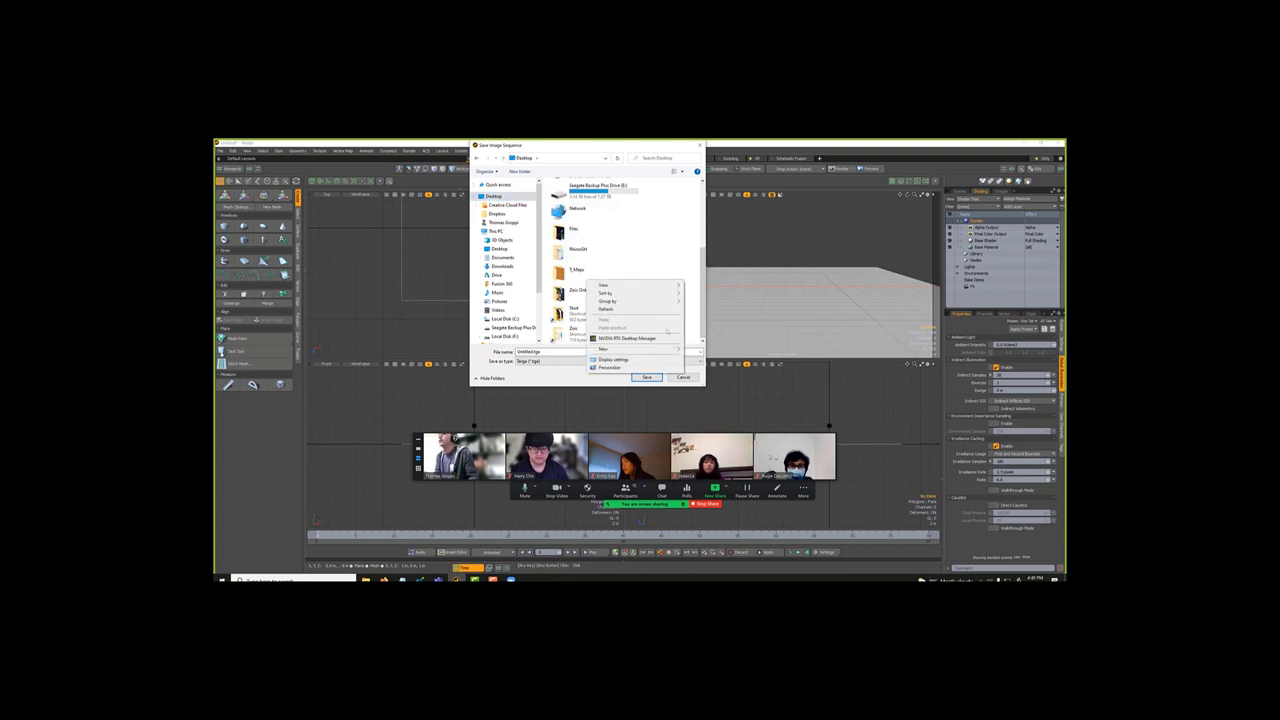
click(690, 351)
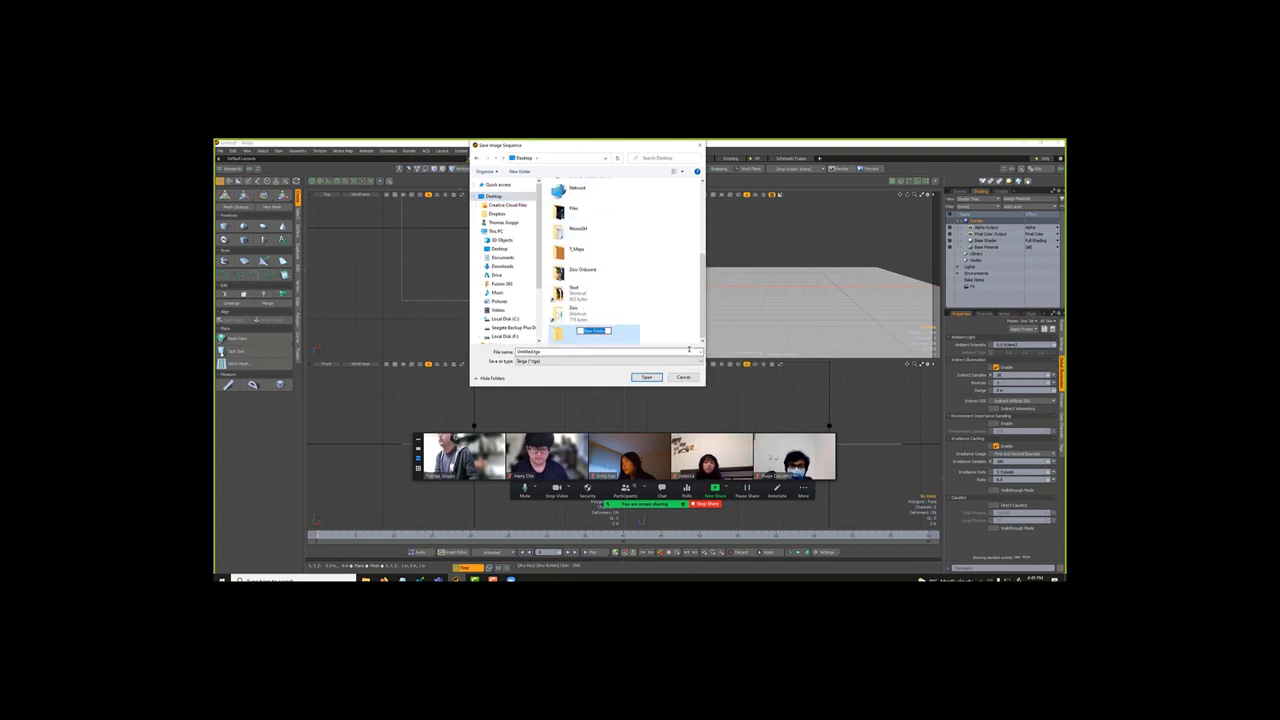
key(BackSpace)
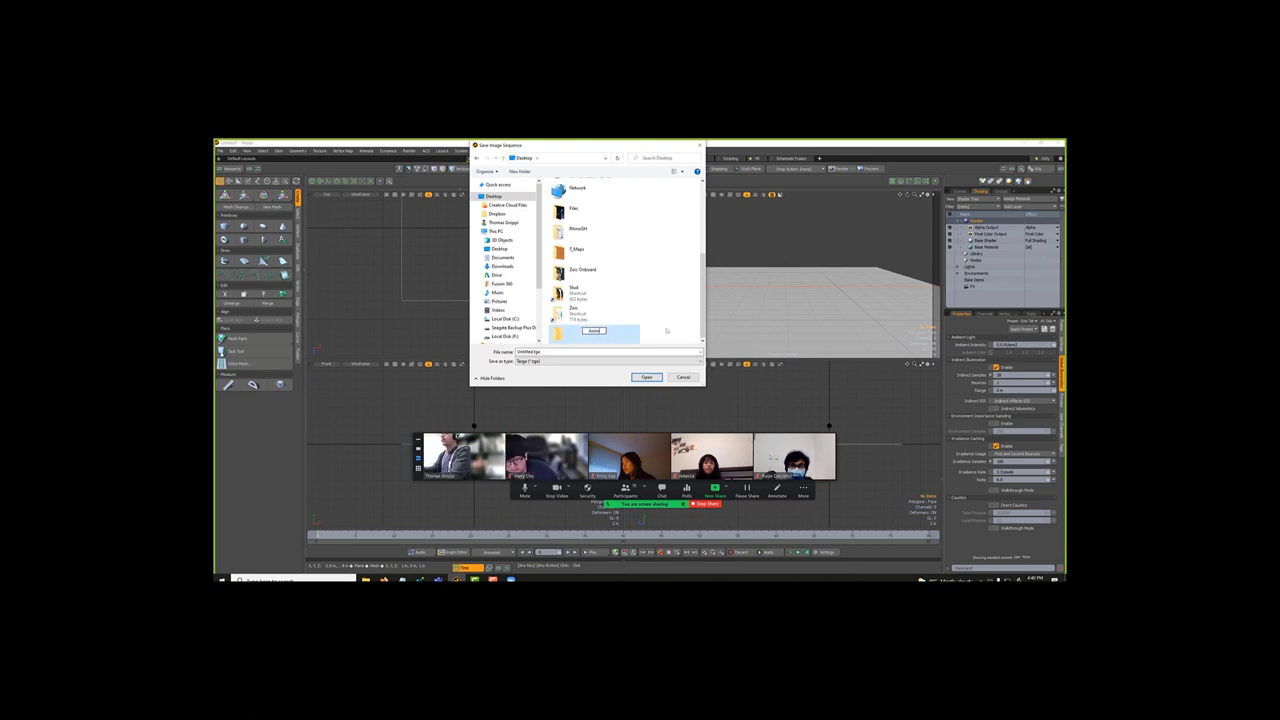
key(Return)
key(Return)
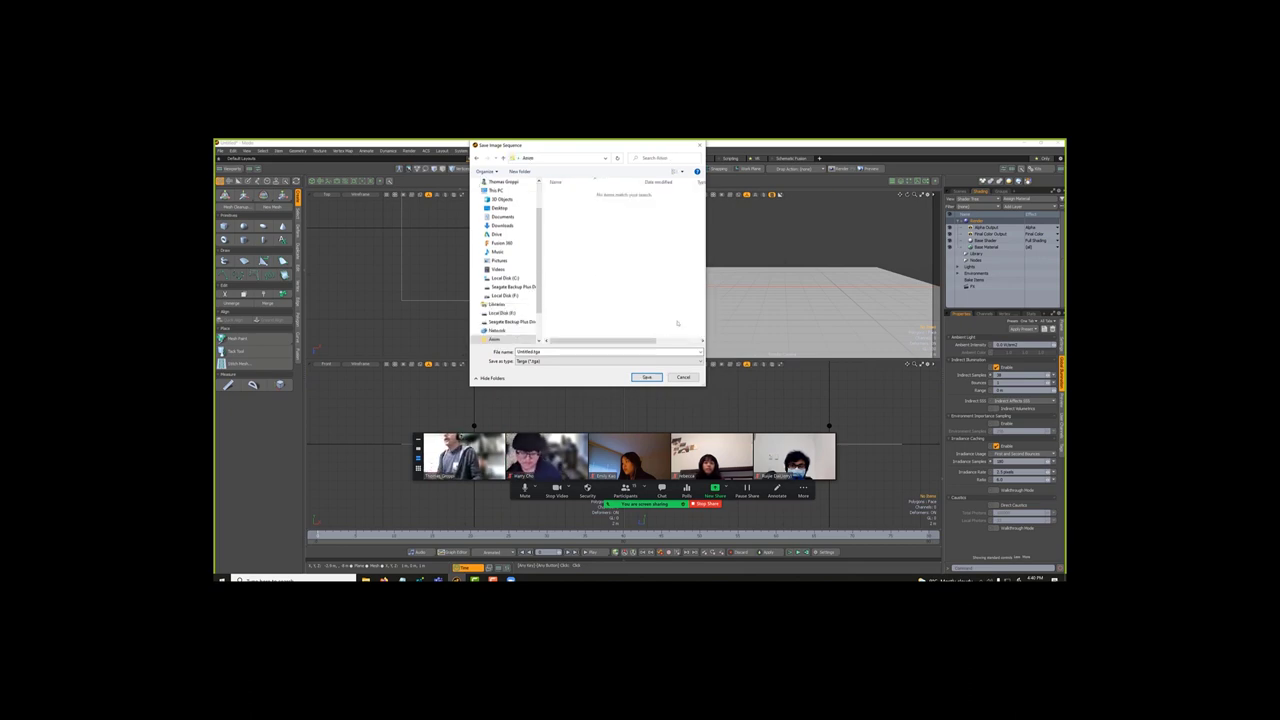
Step: Set the frame format to JPEG, edit the file name, and save to start rendering
click(600, 361)
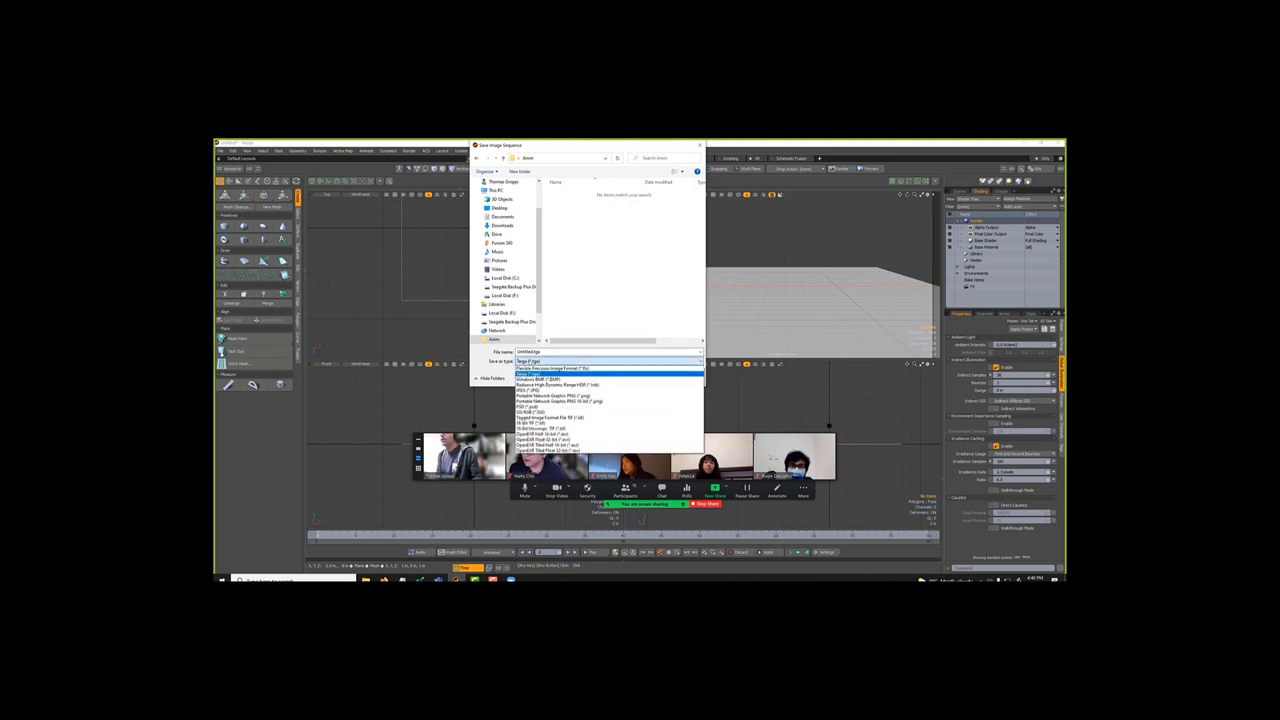
key(Down)
key(Down)
key(Down)
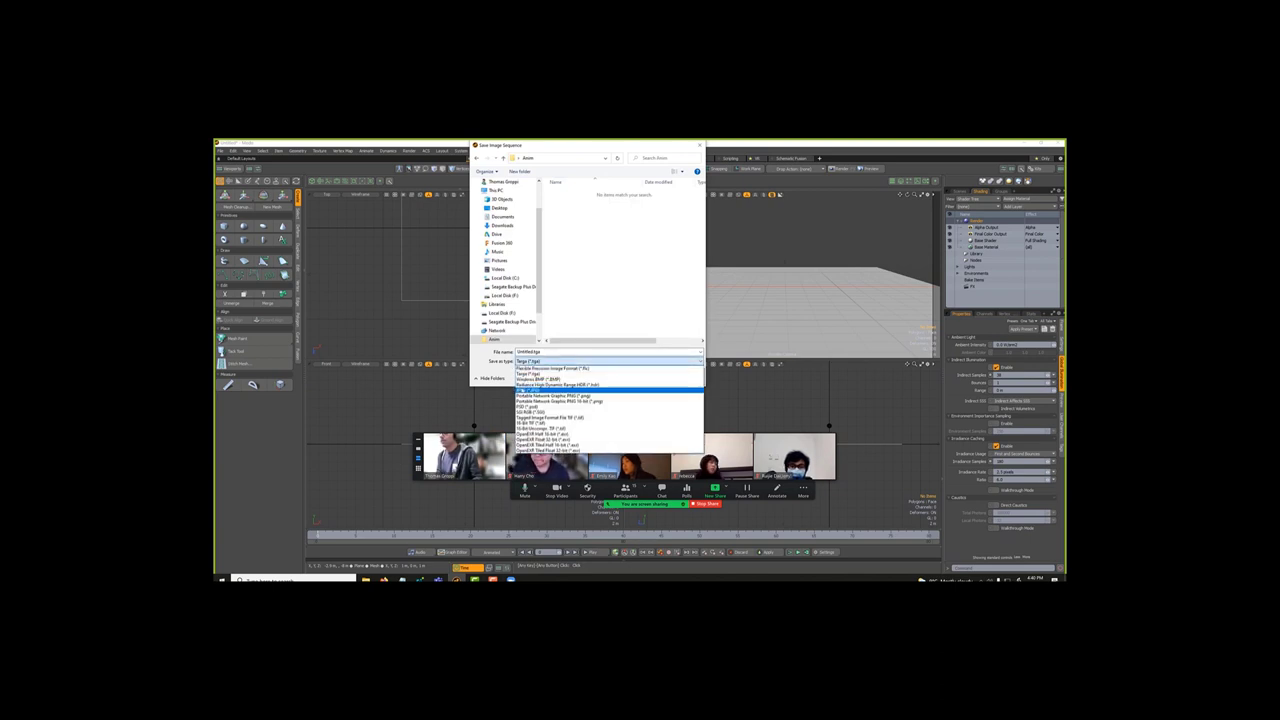
key(Return)
click(547, 352)
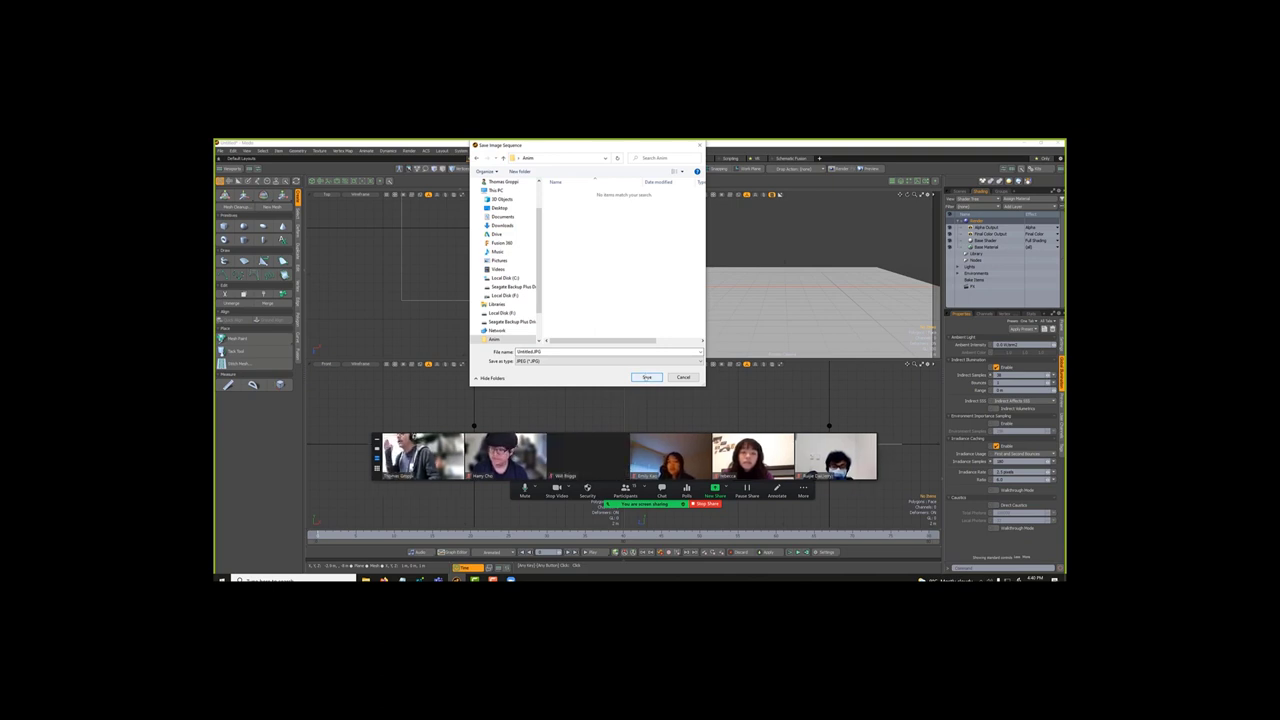
click(646, 378)
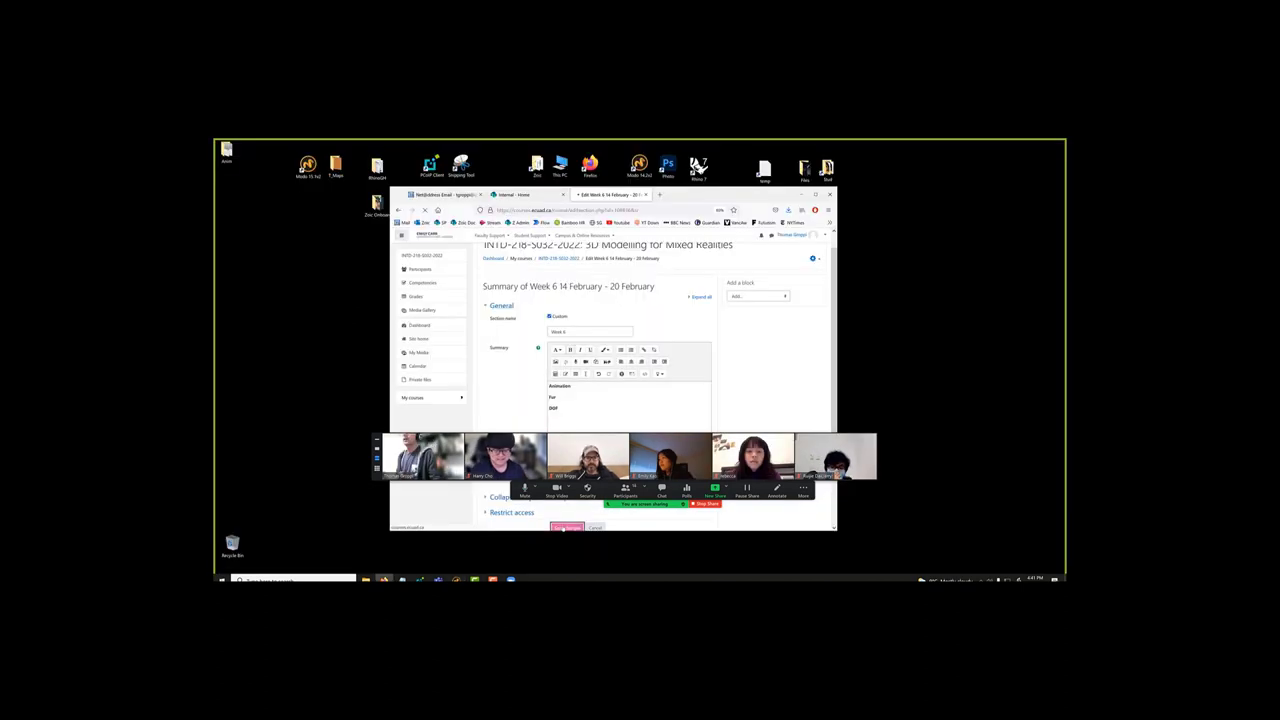
Step: Move the Anim folder on the desktop, open it, and view Output0001.jpg in Photos
scroll(479, 522, up, 1)
click(228, 153)
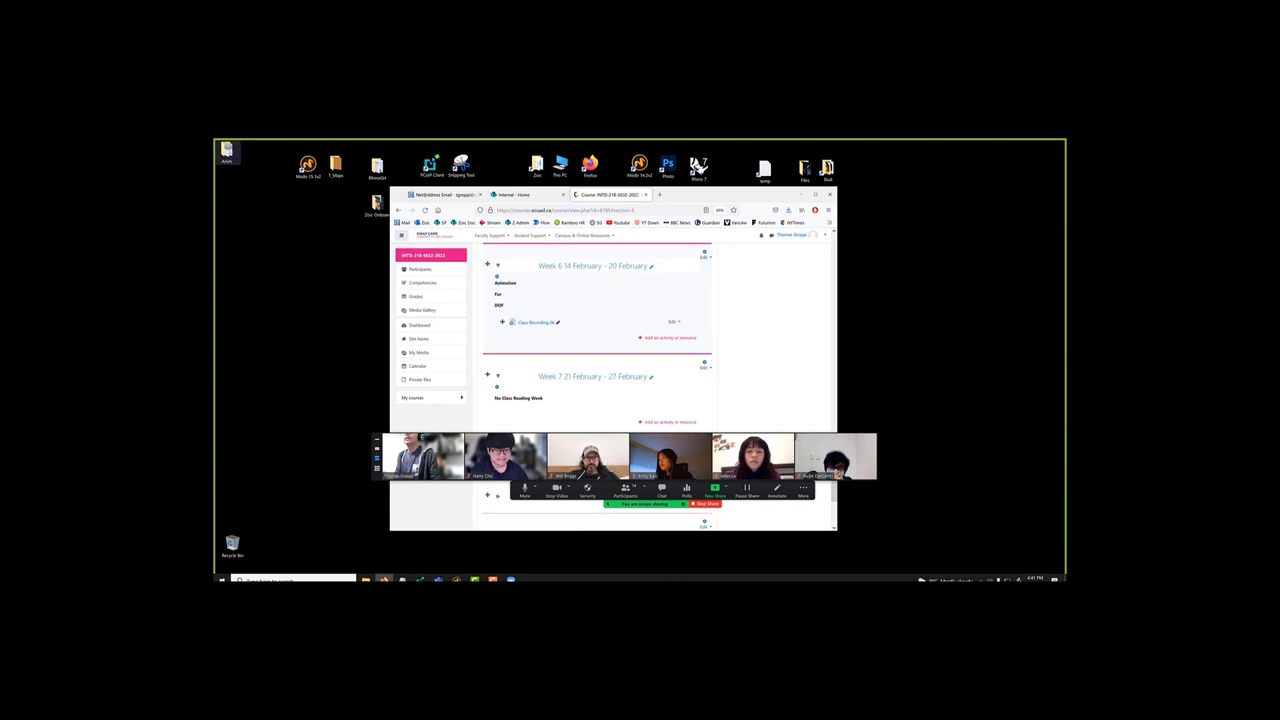
drag(228, 153, 332, 246)
double_click(332, 246)
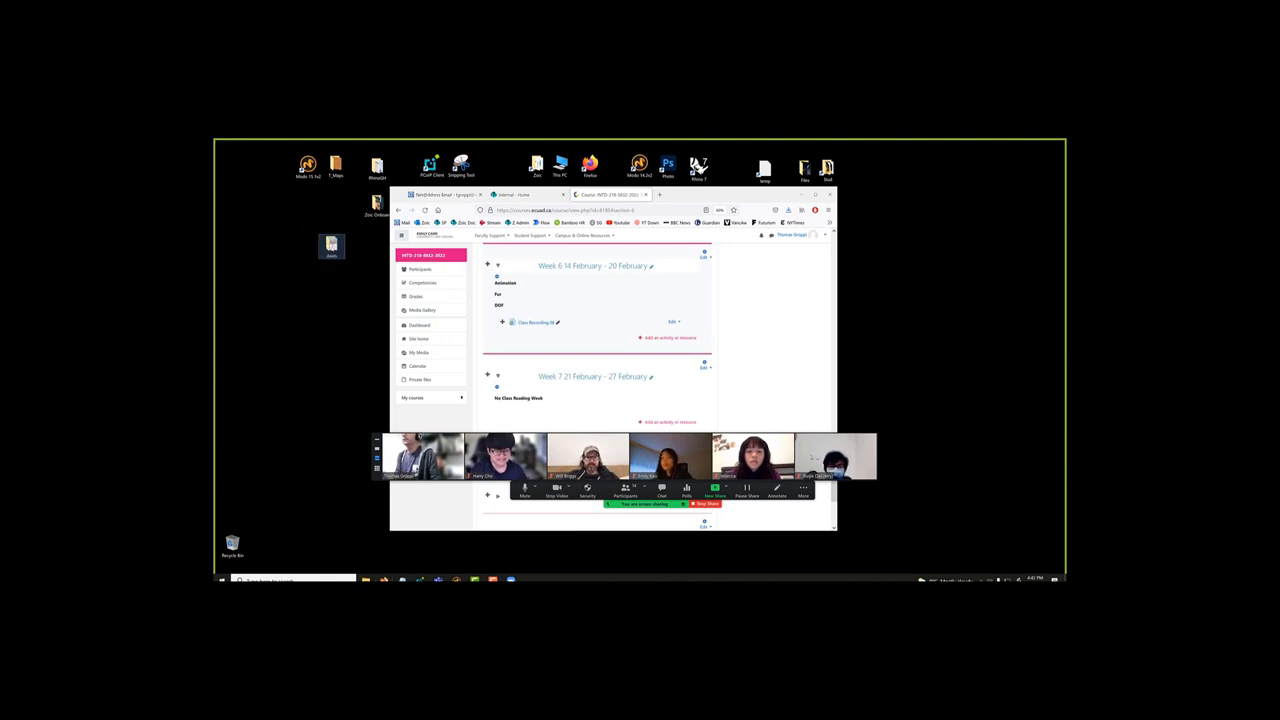
double_click(391, 318)
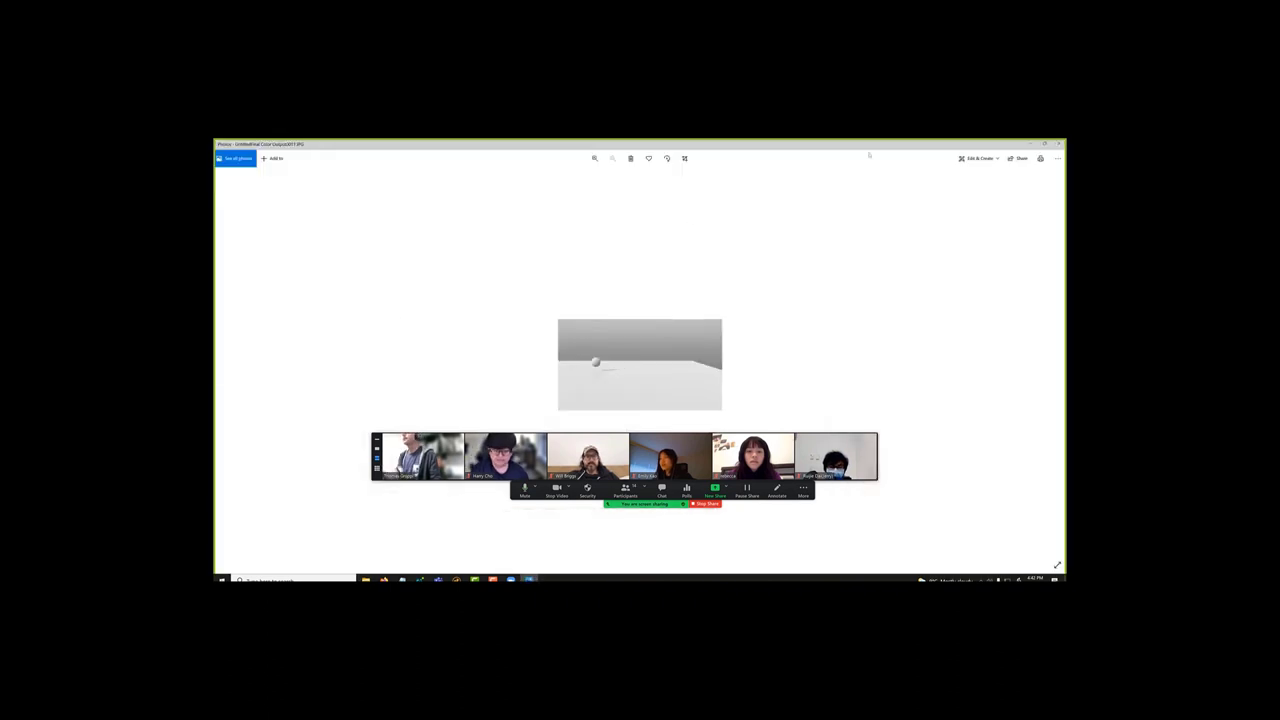
Step: Close Photos and the Anim folder window, and minimize the browser
click(1058, 144)
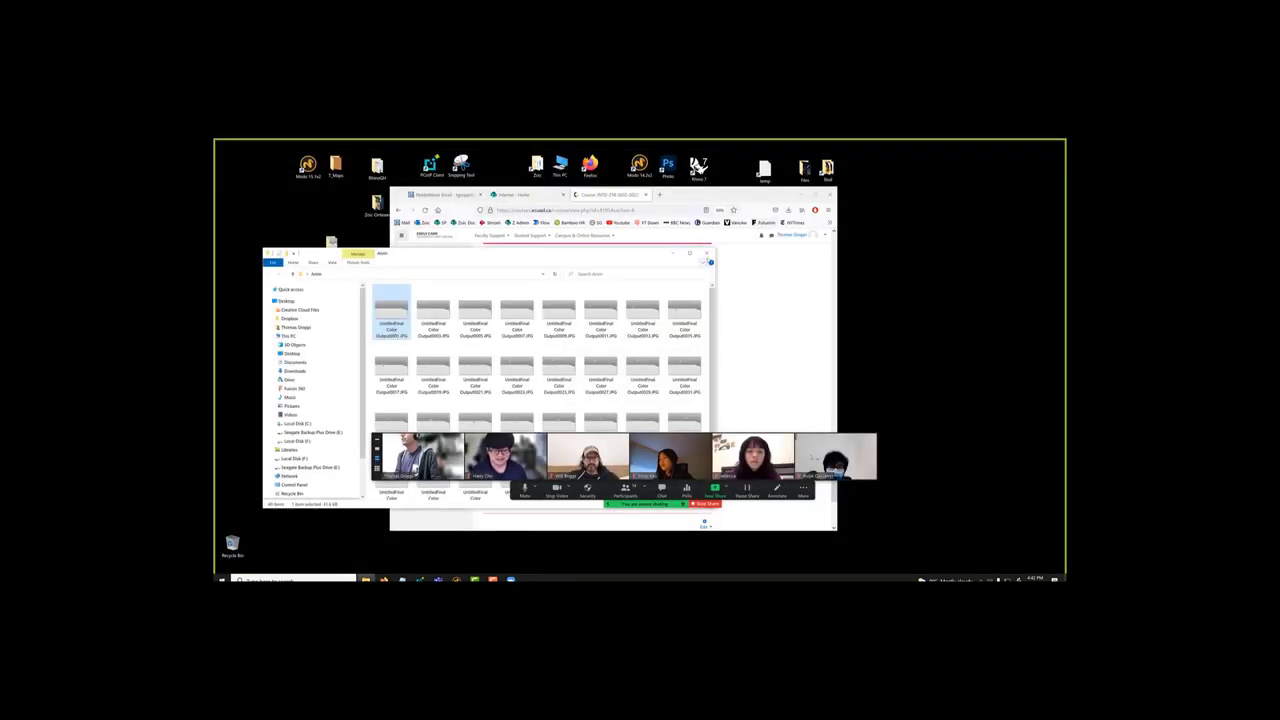
click(707, 254)
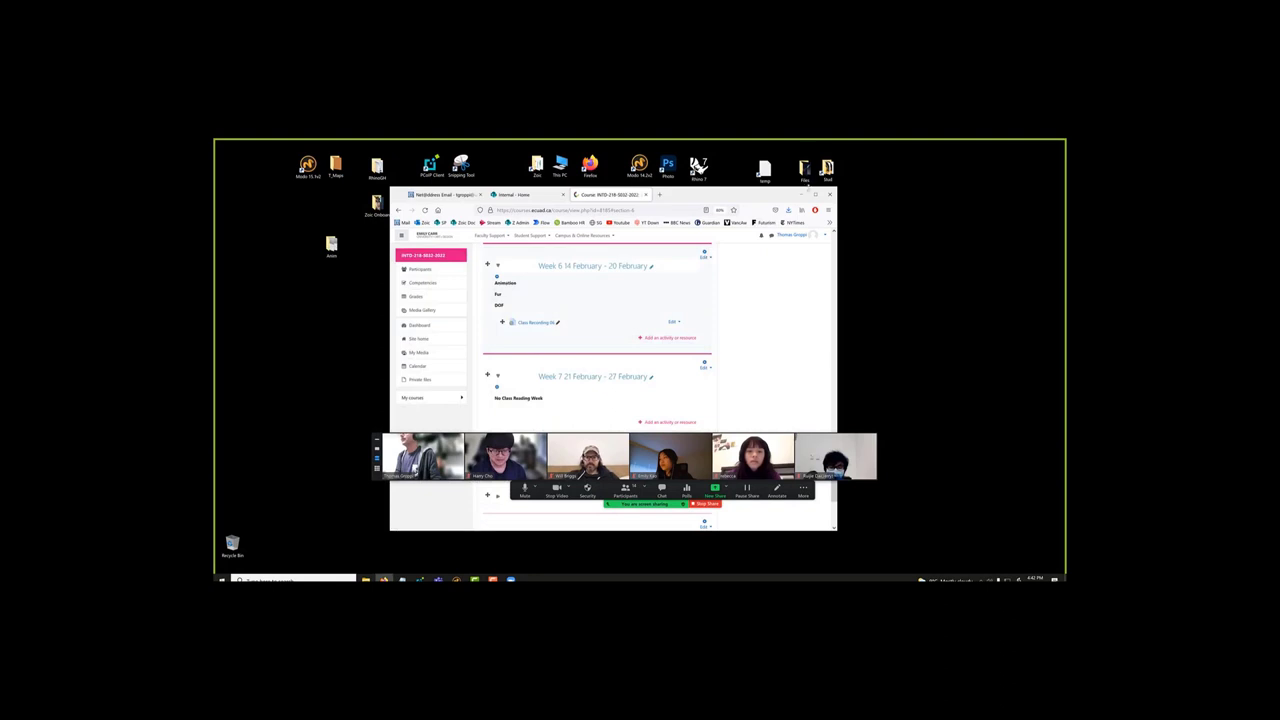
click(803, 194)
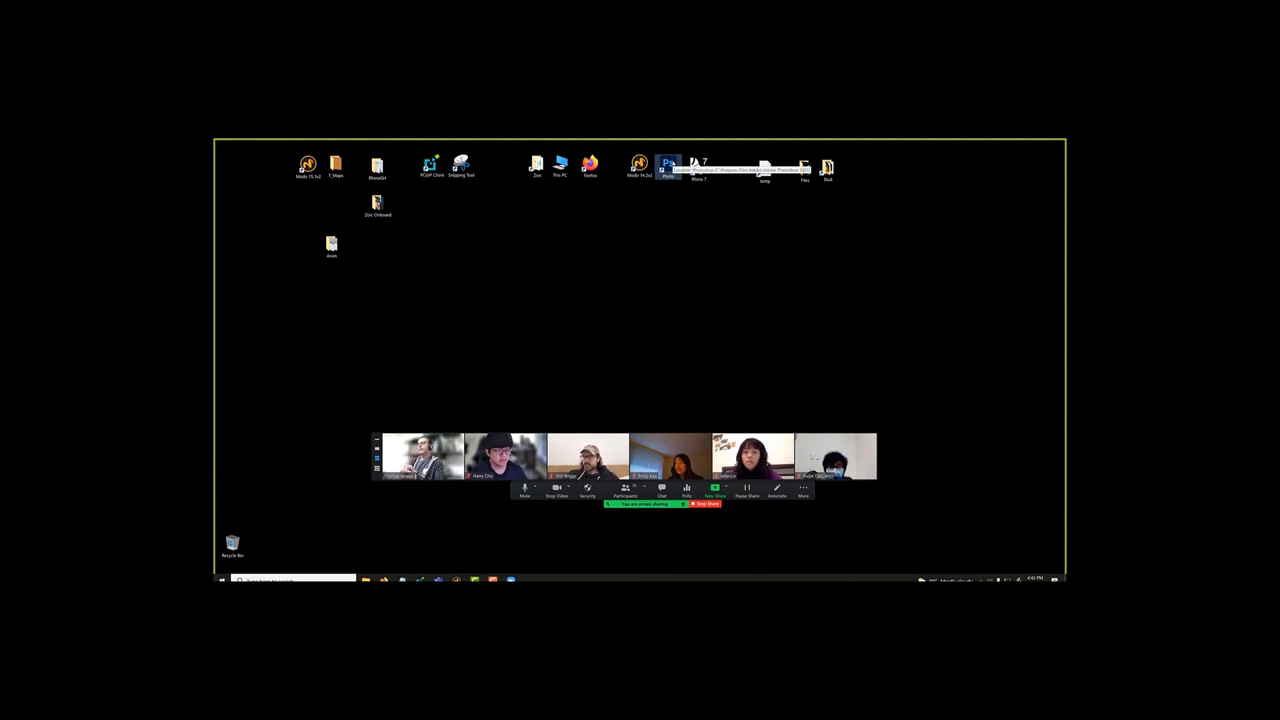
Step: Launch Adobe Photoshop from its desktop icon and open the File menu
double_click(668, 165)
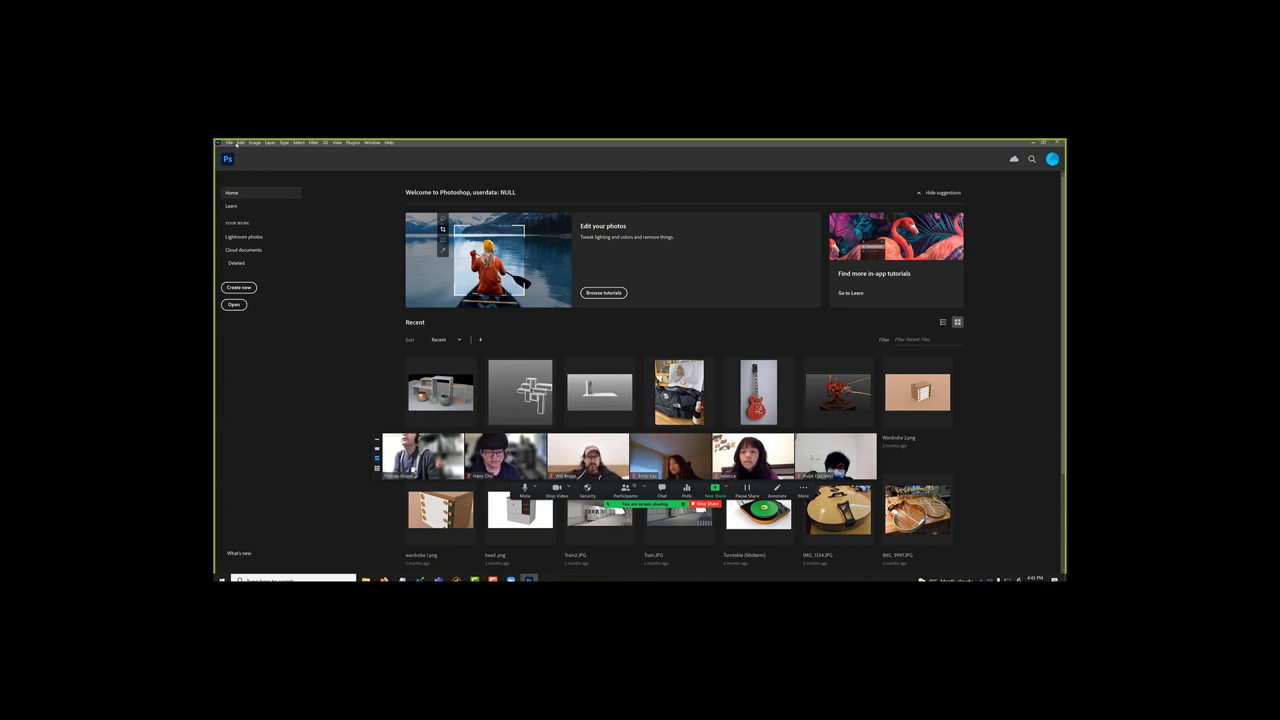
click(228, 144)
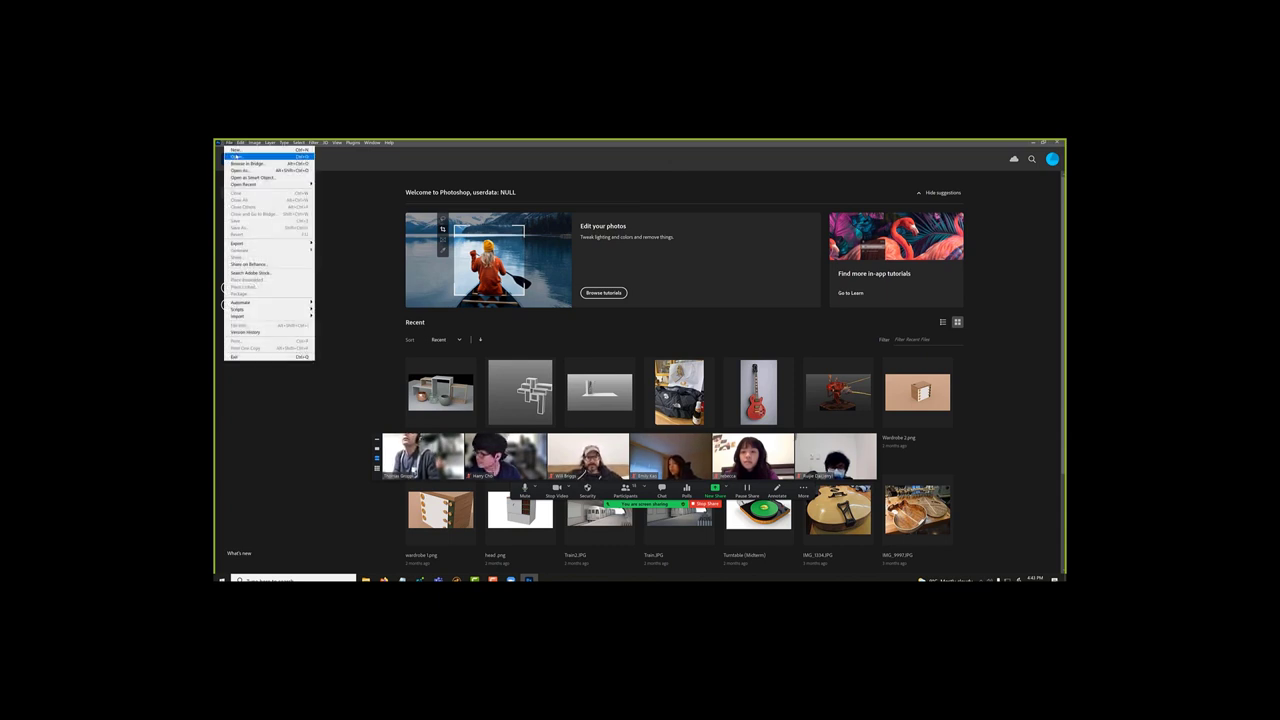
Step: Open Output0001 from Desktop > Anim with Image Sequence ticked to import the rendered frames
click(236, 157)
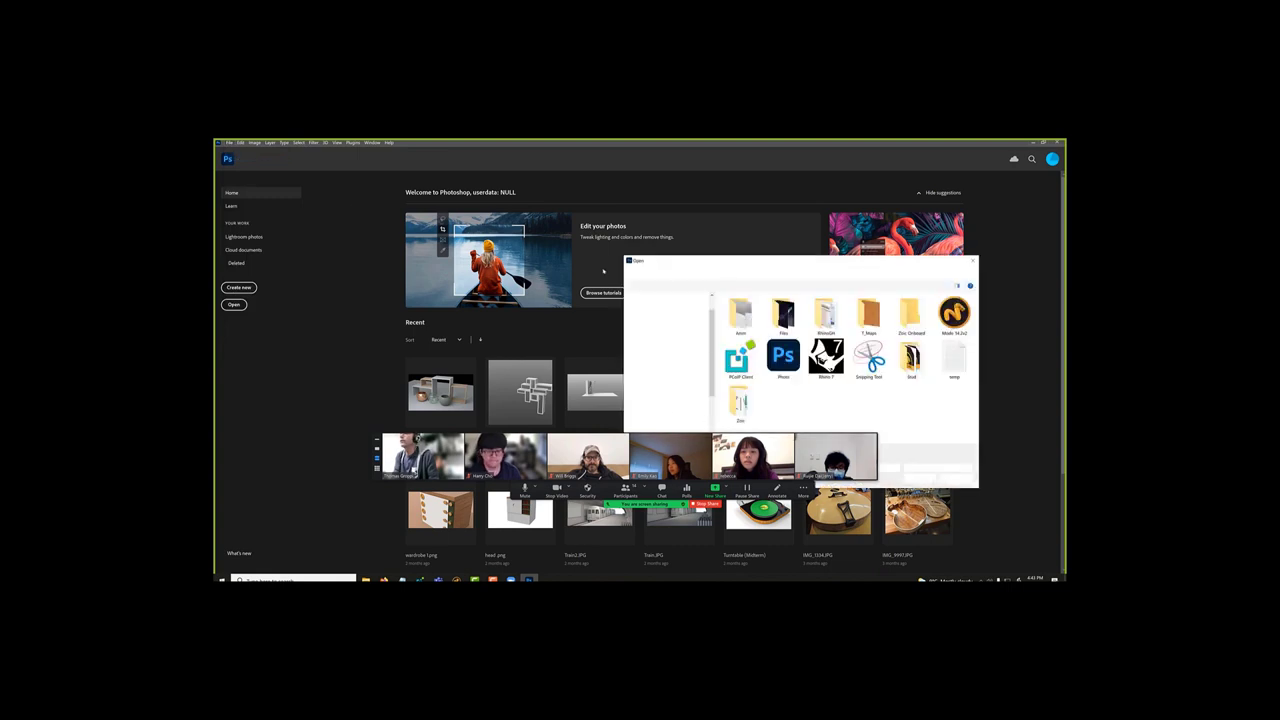
drag(648, 266, 484, 206)
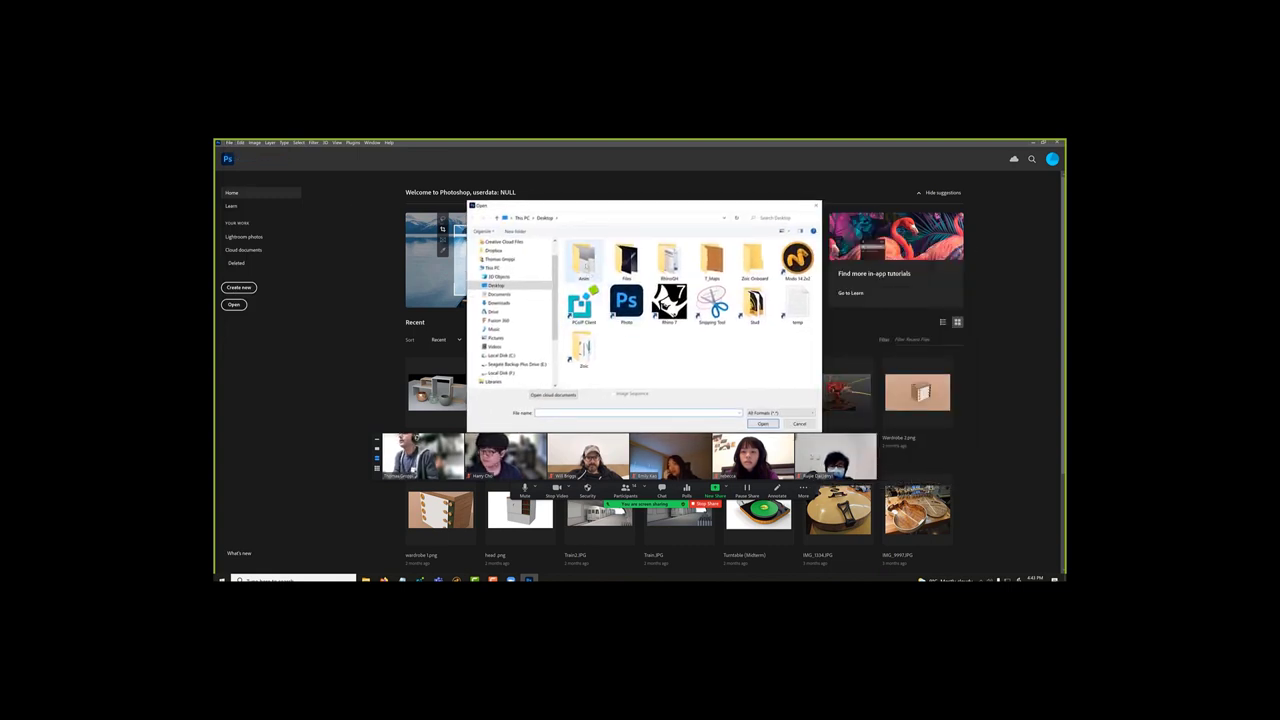
double_click(584, 260)
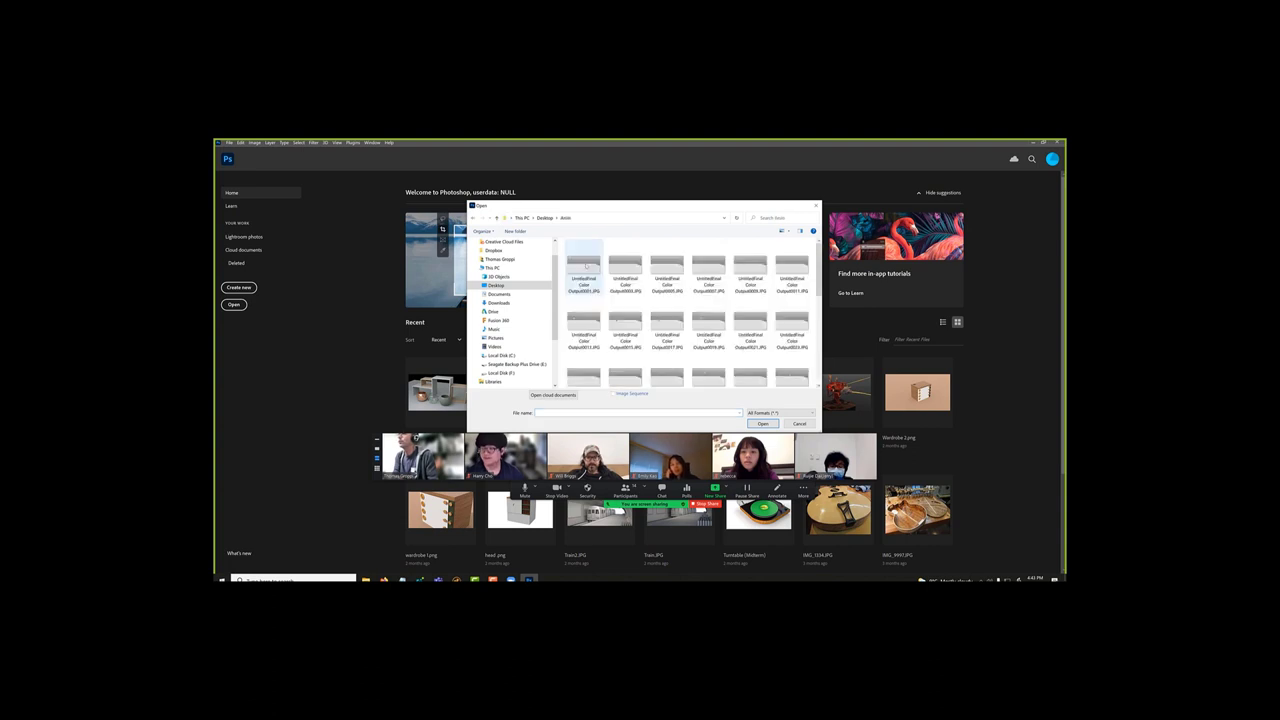
click(586, 265)
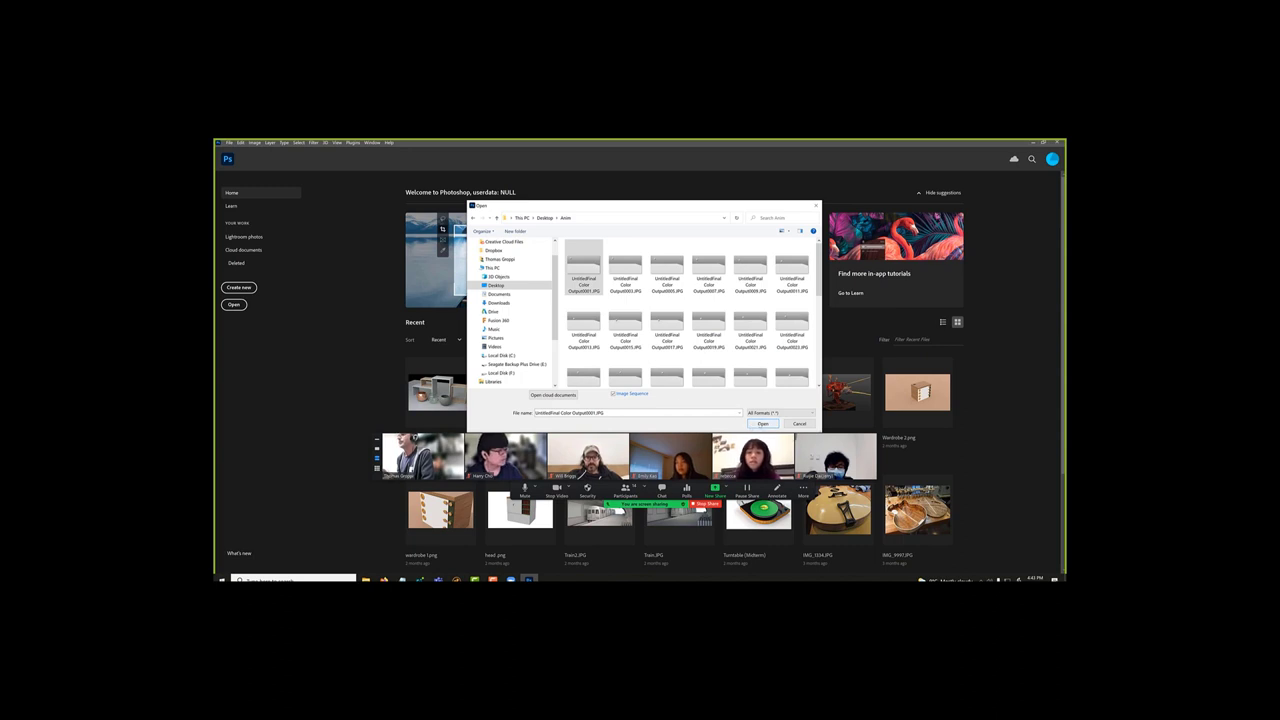
click(762, 424)
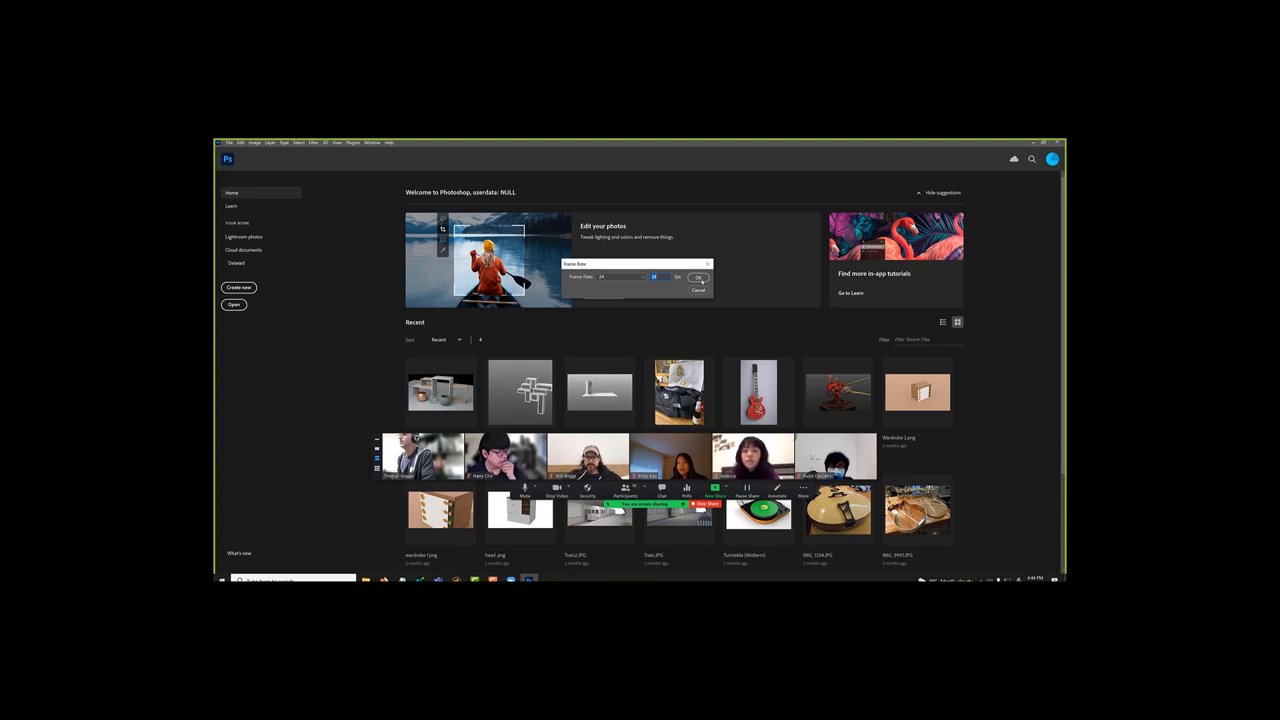
Step: Open the frames at 24 fps, delete the Layer 1 clip, then minimize Photoshop
click(698, 277)
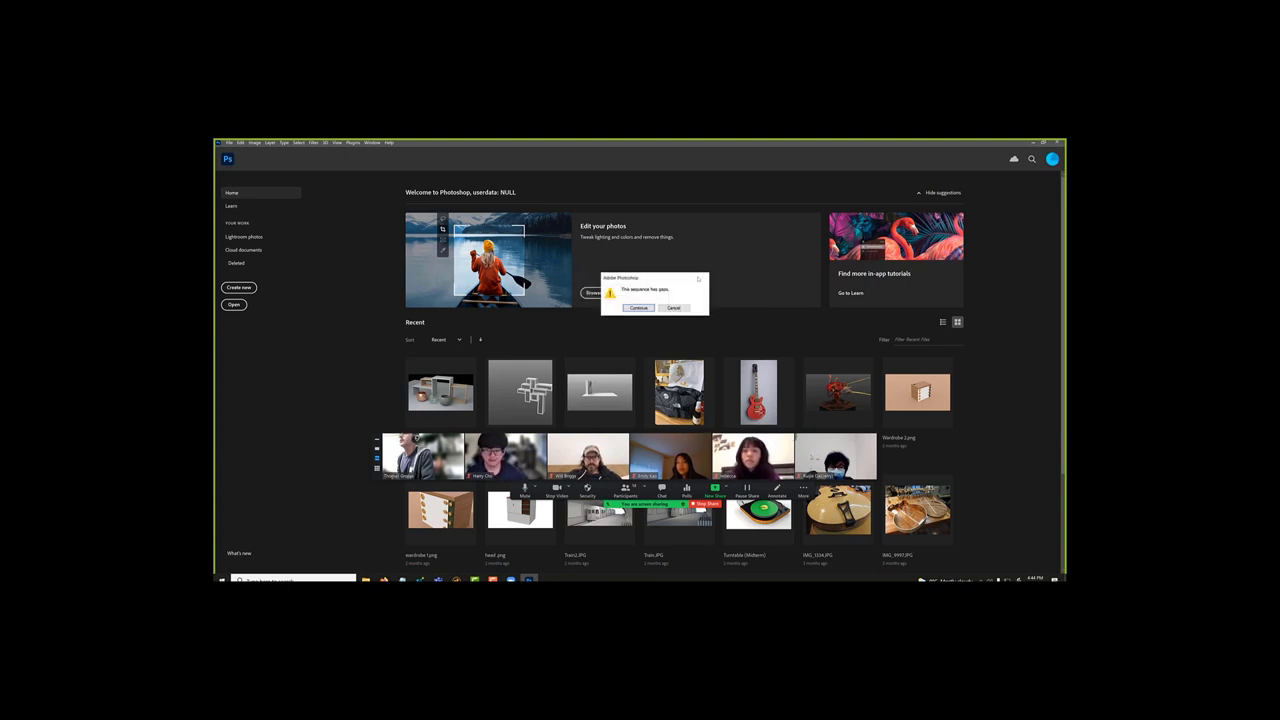
click(645, 308)
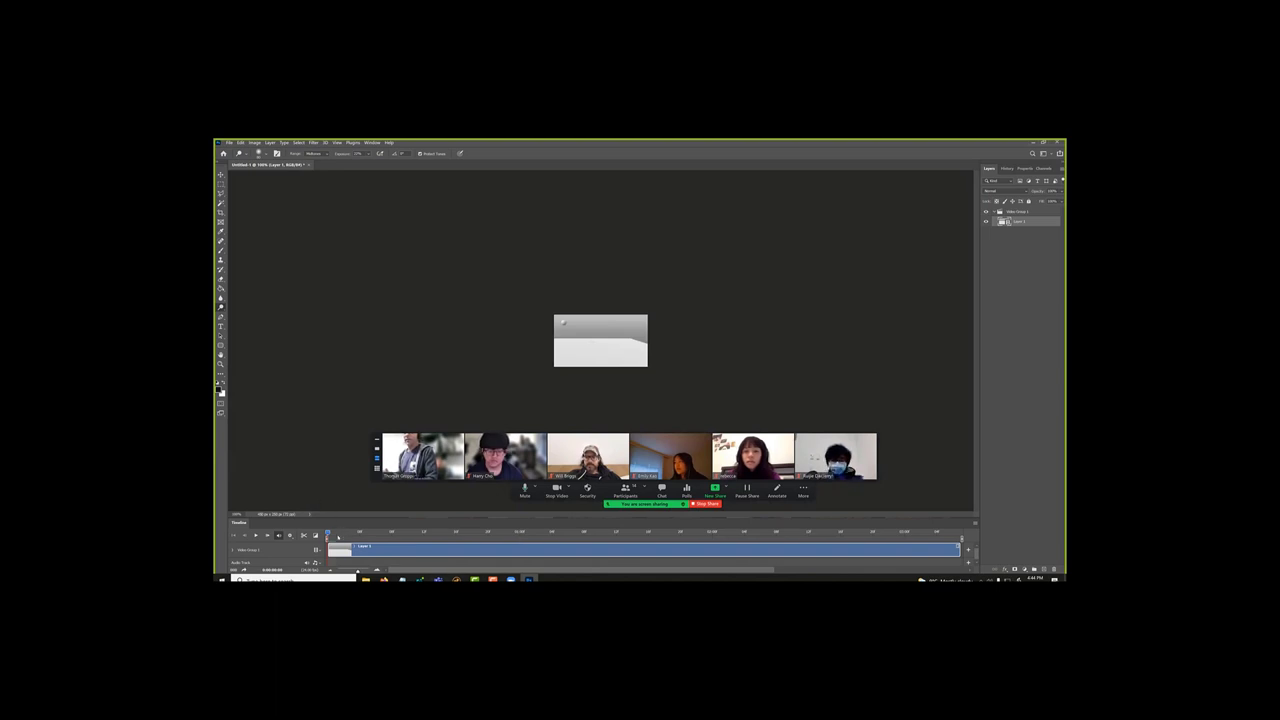
click(377, 531)
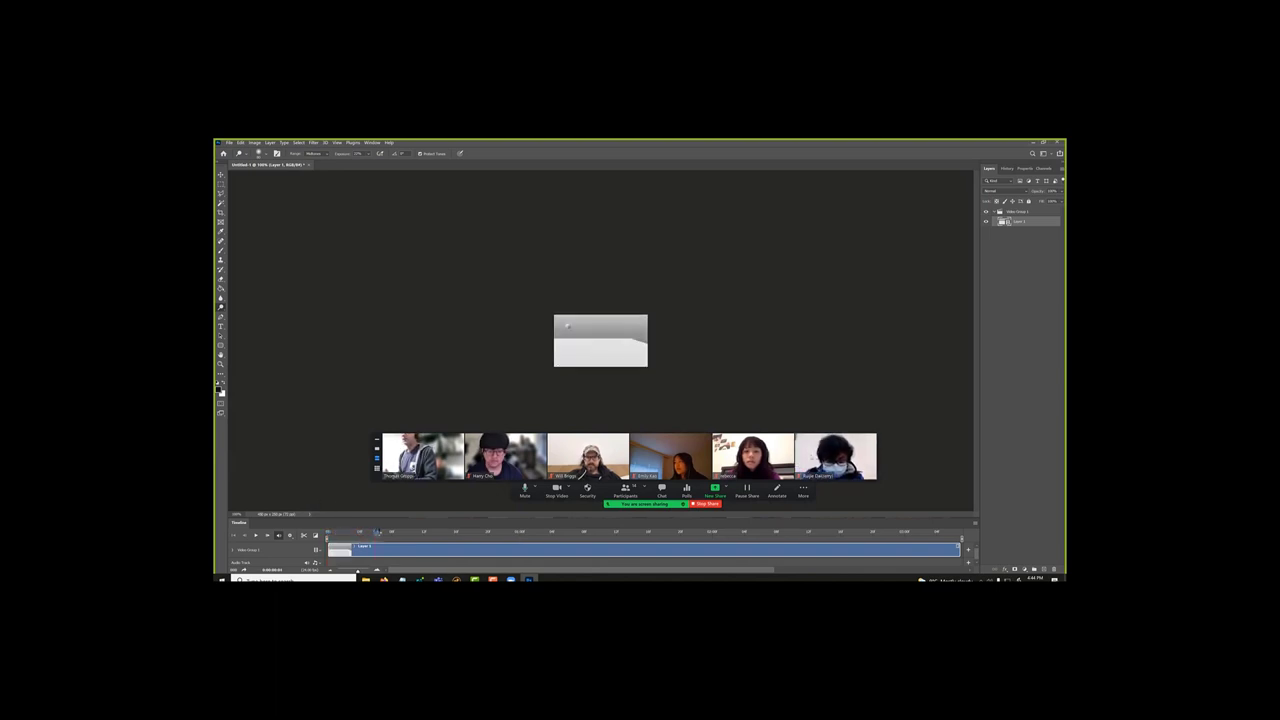
drag(377, 531, 672, 520)
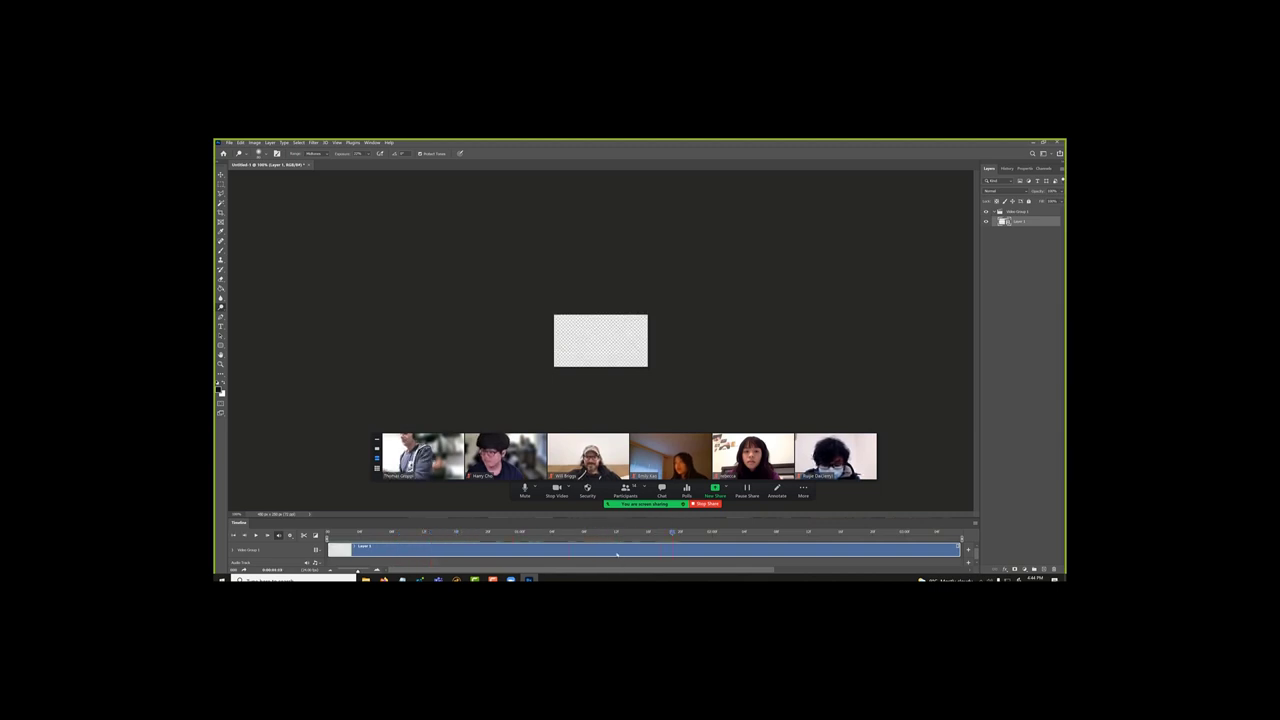
key(Delete)
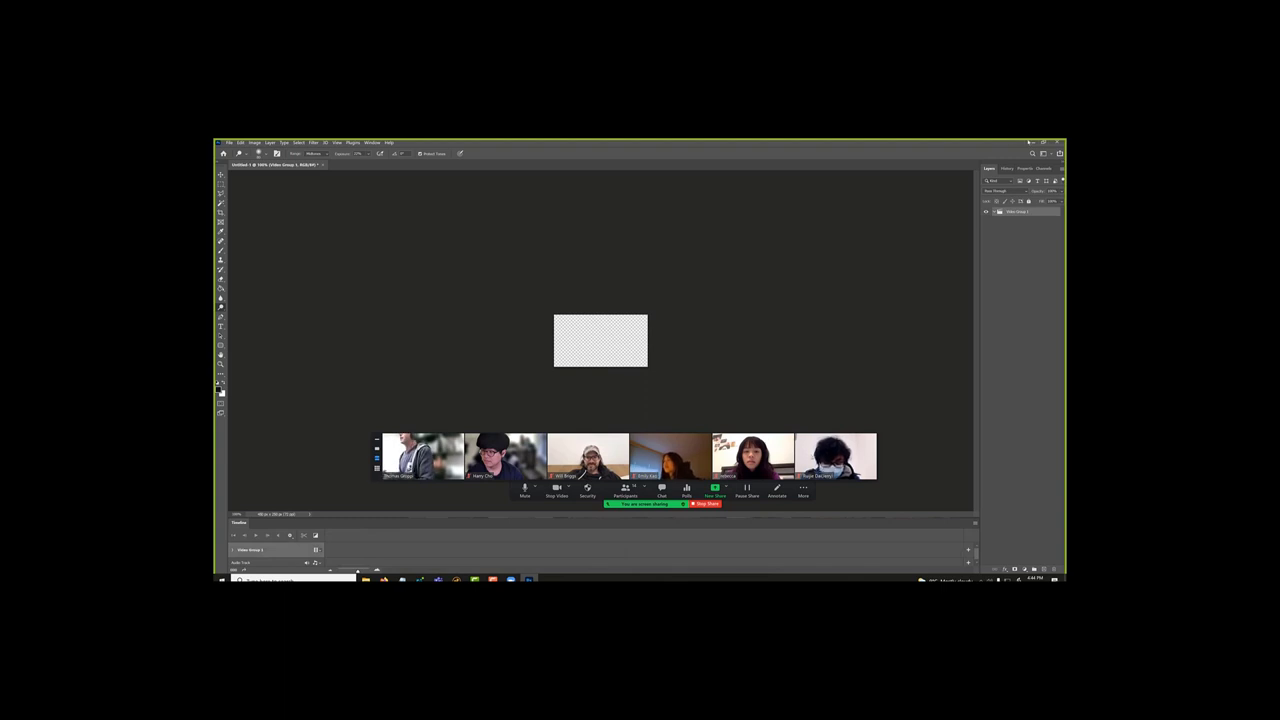
click(1035, 143)
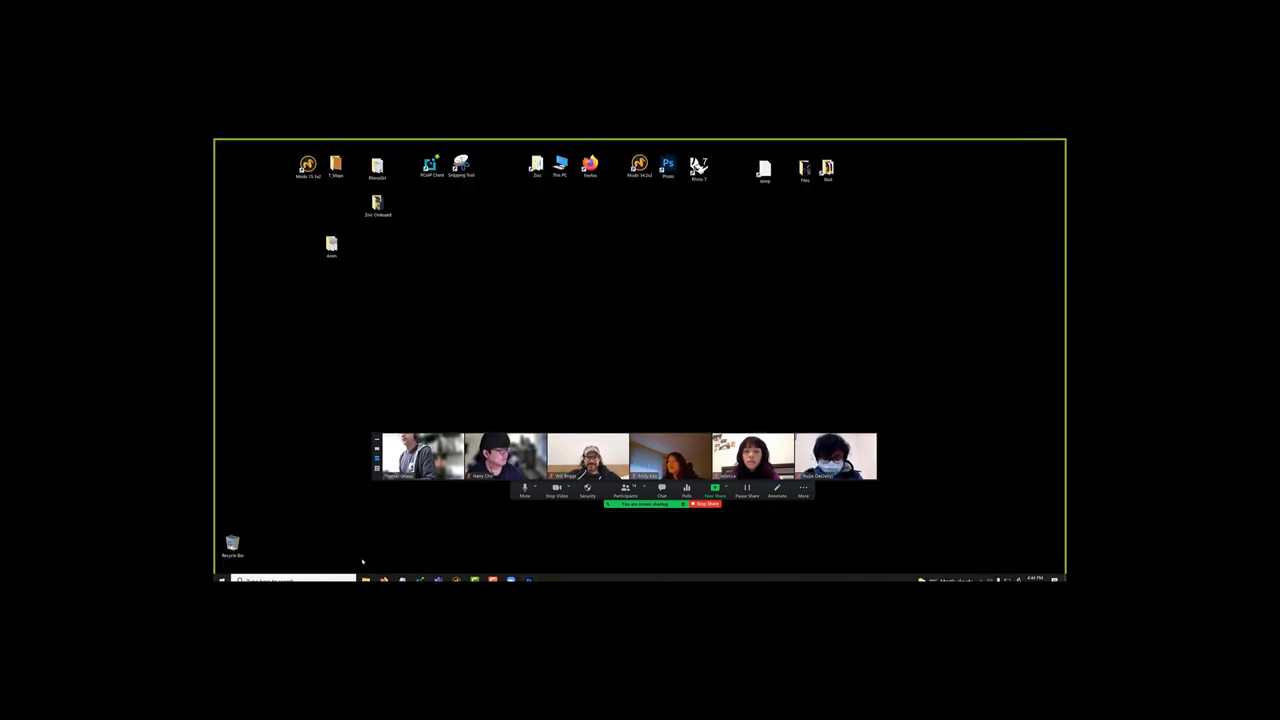
Step: Close Modo's render preview, render the animation as JPEG frames into Anim, then abort the render
click(456, 580)
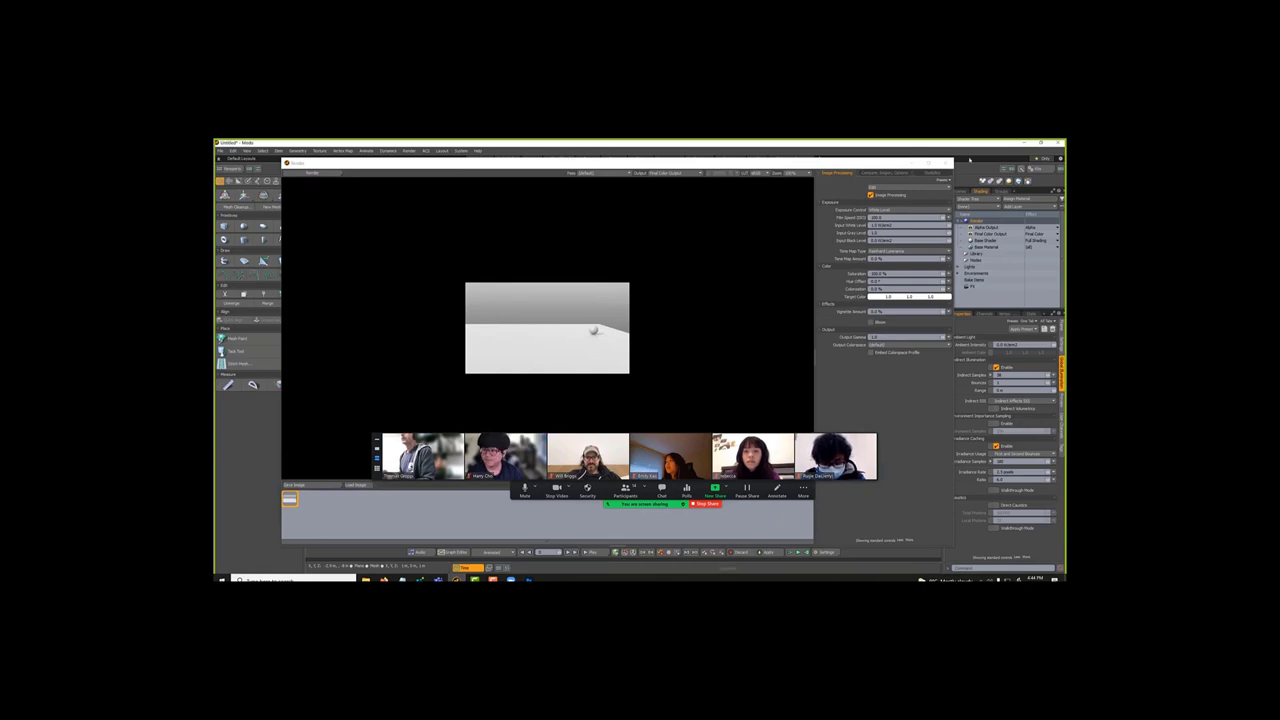
click(946, 162)
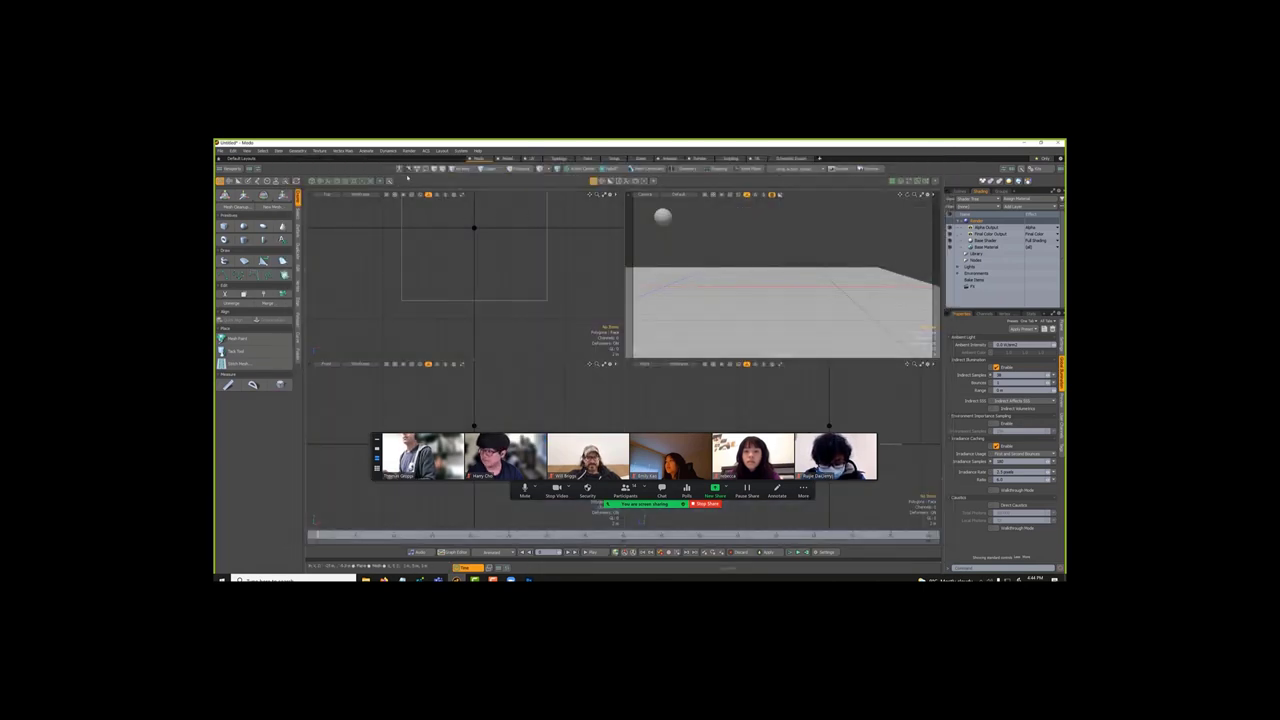
click(410, 149)
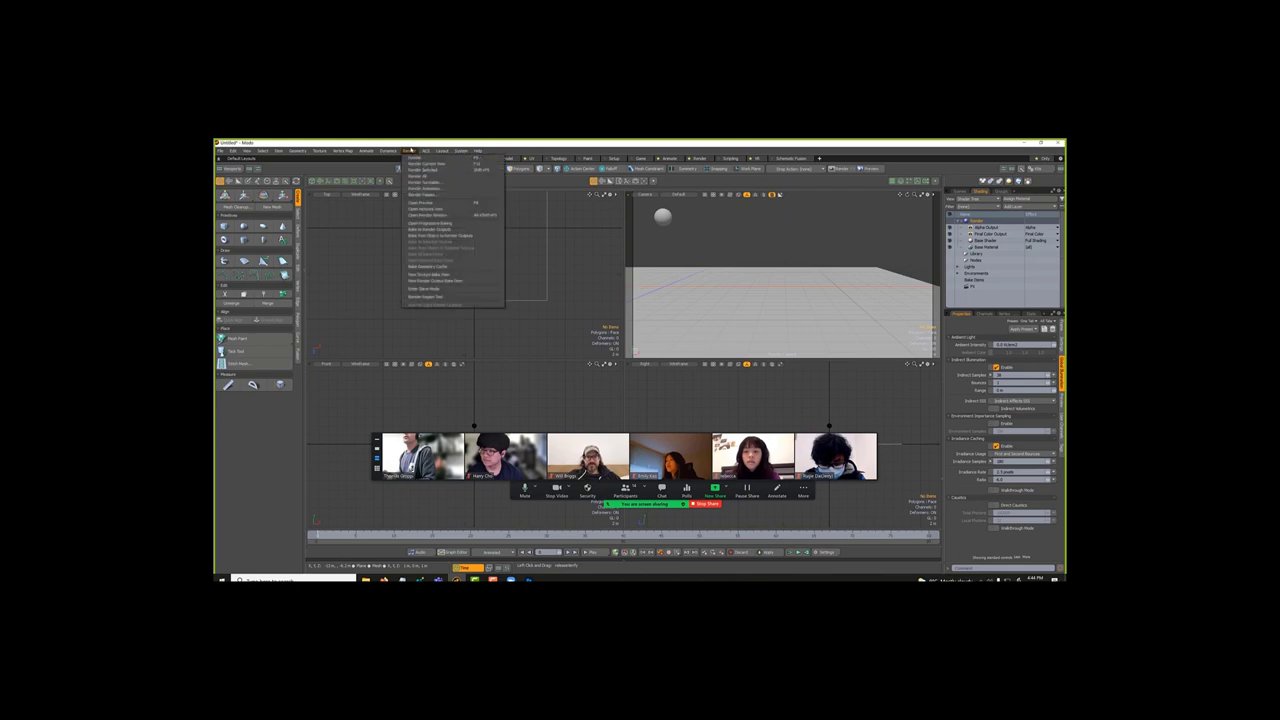
click(430, 187)
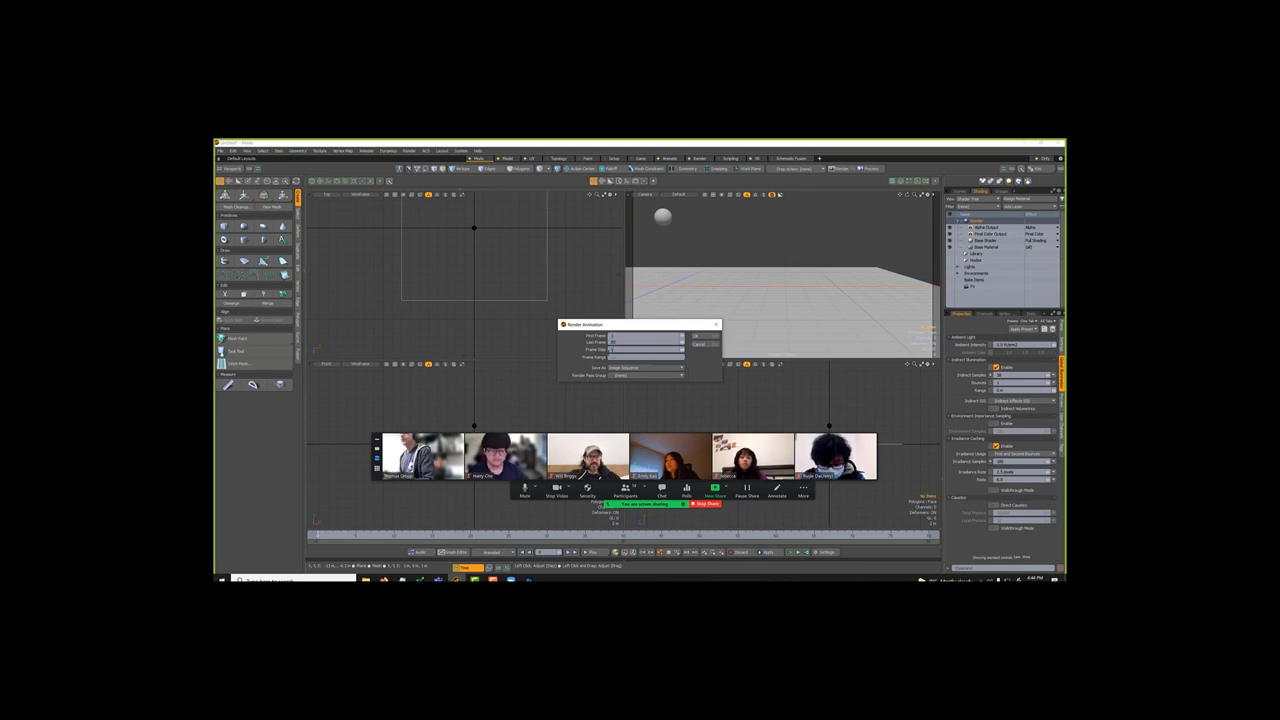
click(700, 337)
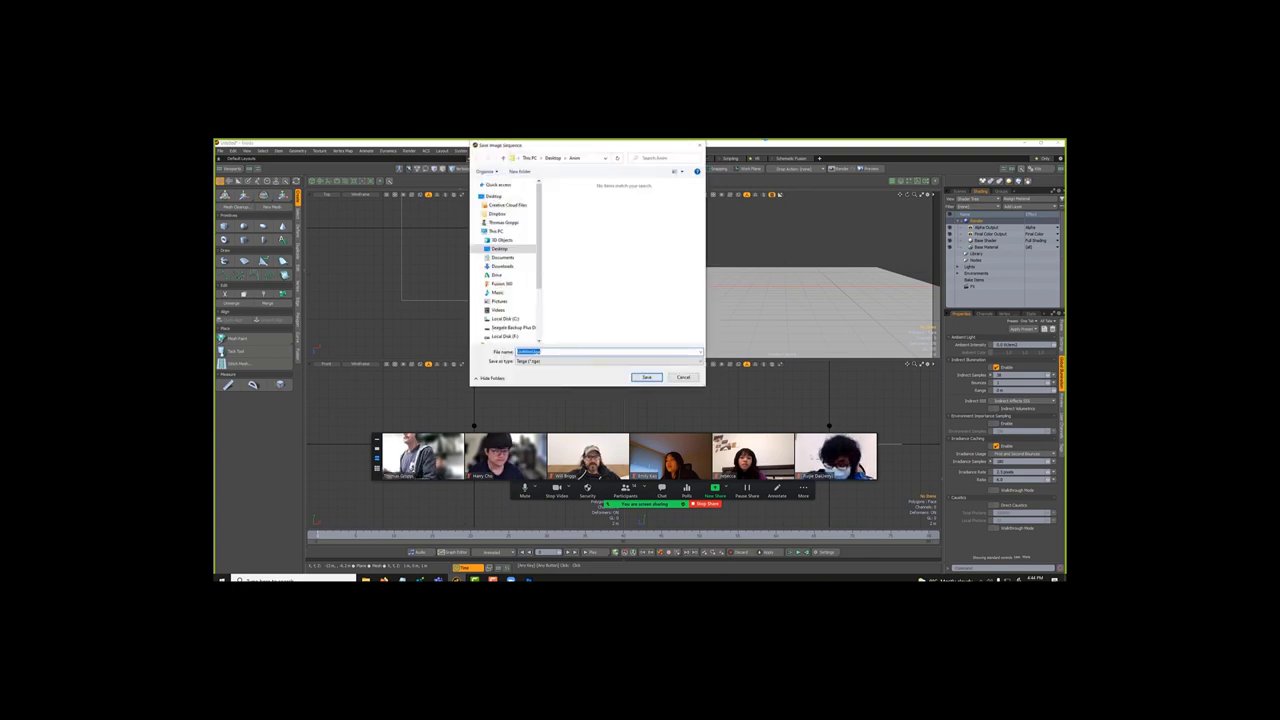
click(563, 362)
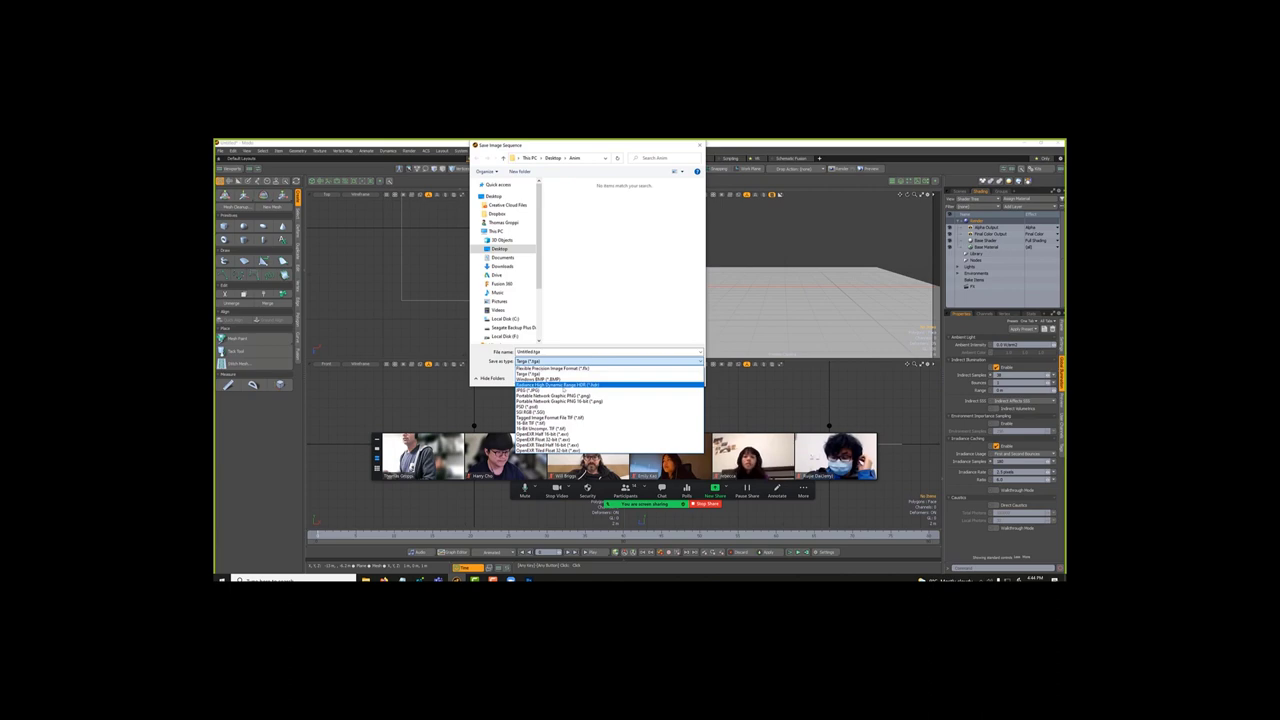
click(560, 390)
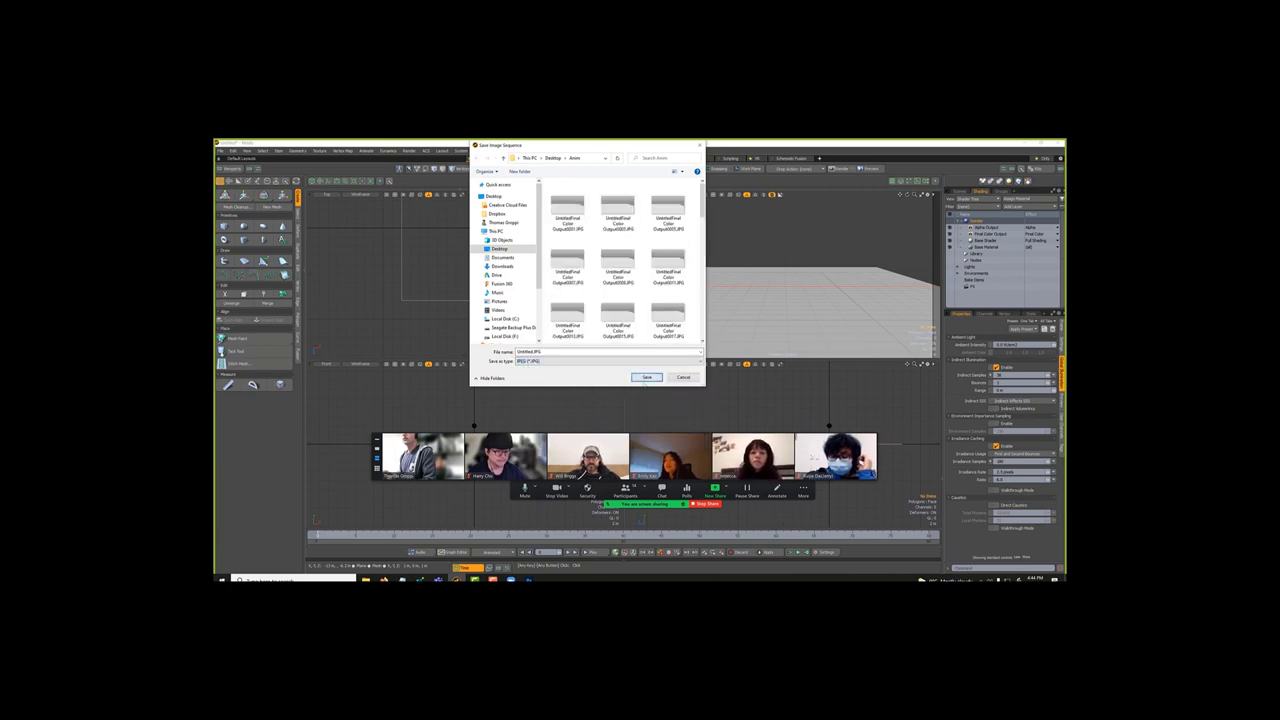
click(646, 377)
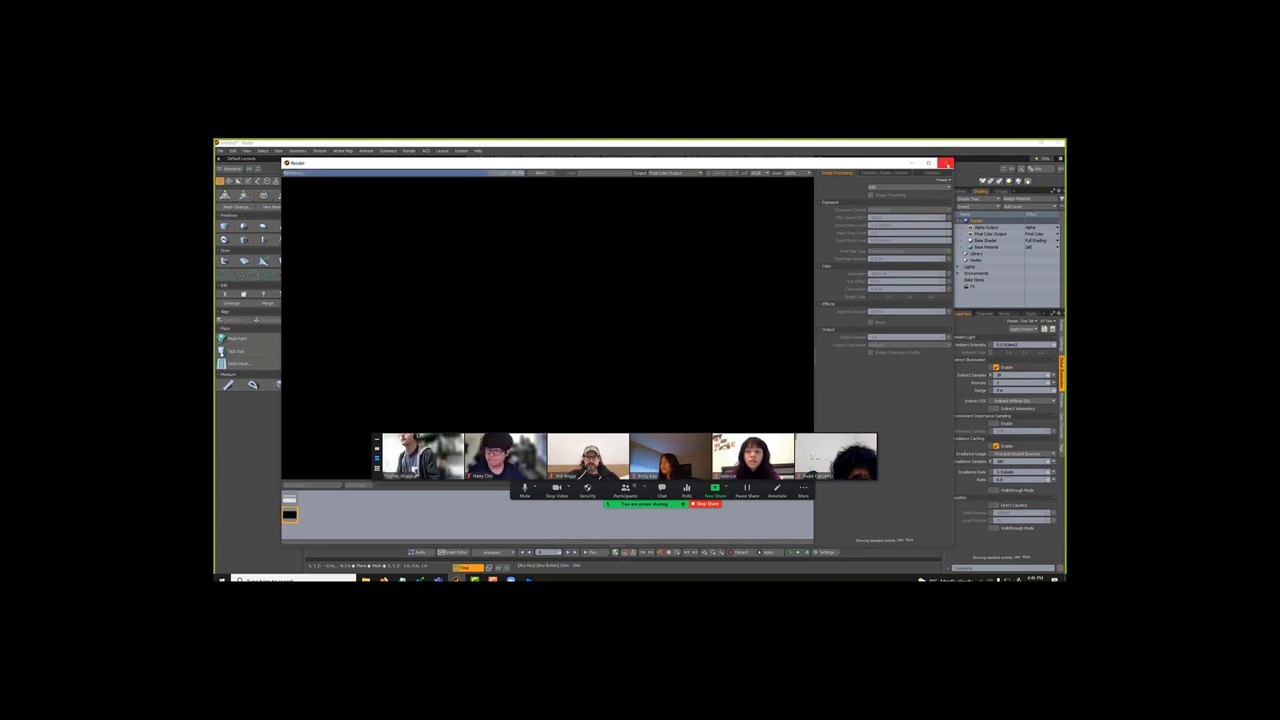
click(946, 163)
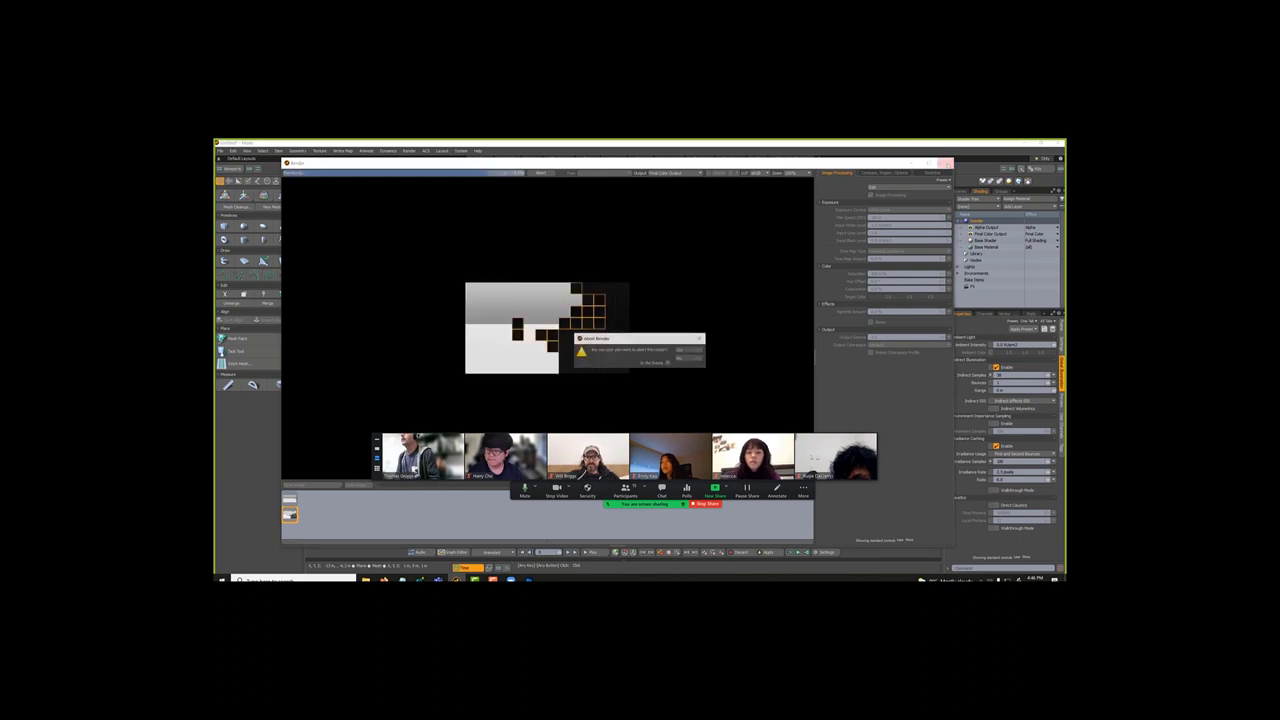
click(699, 350)
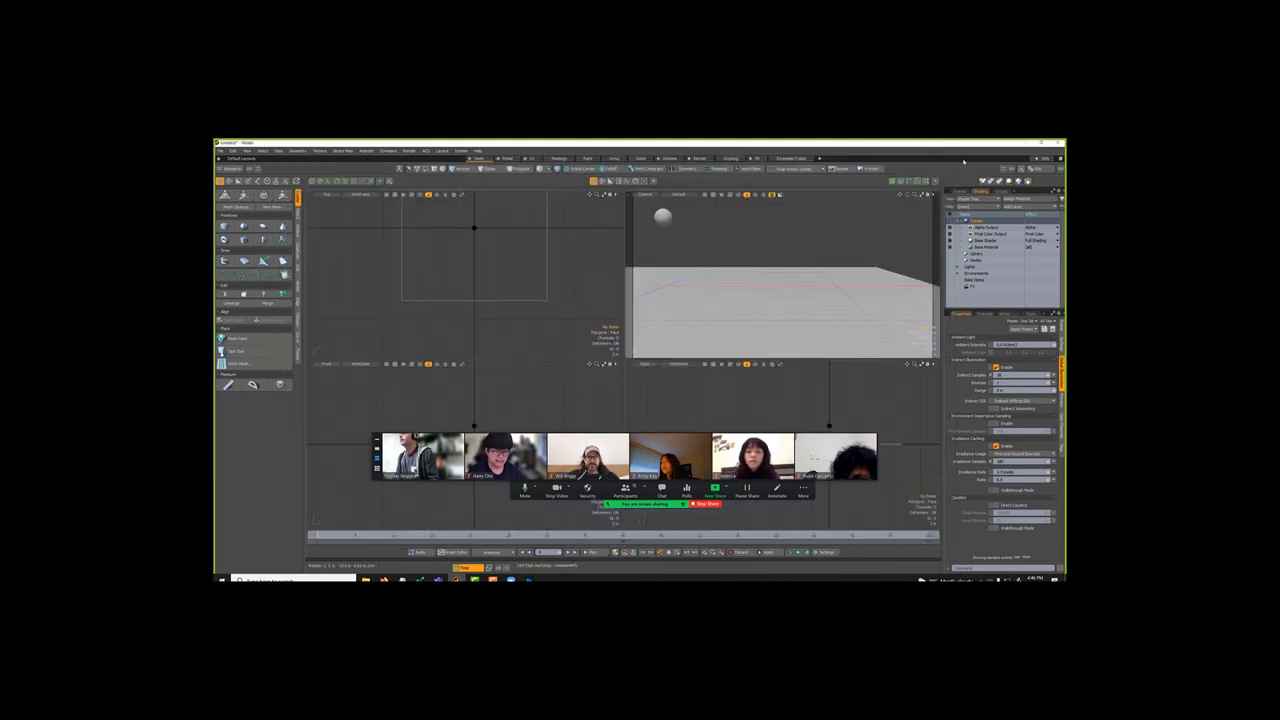
Step: Close Untitled-1 without saving and bring up the Ctrl+O browser on the Anim frames
click(1028, 143)
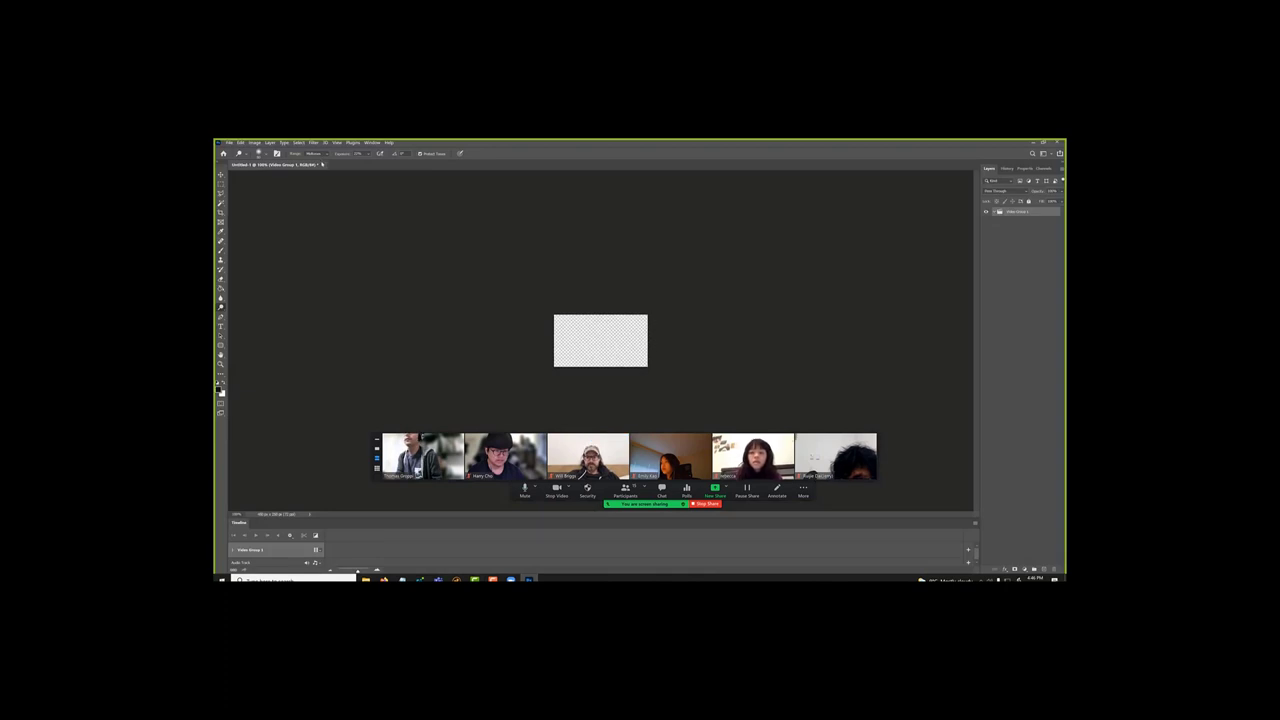
click(322, 164)
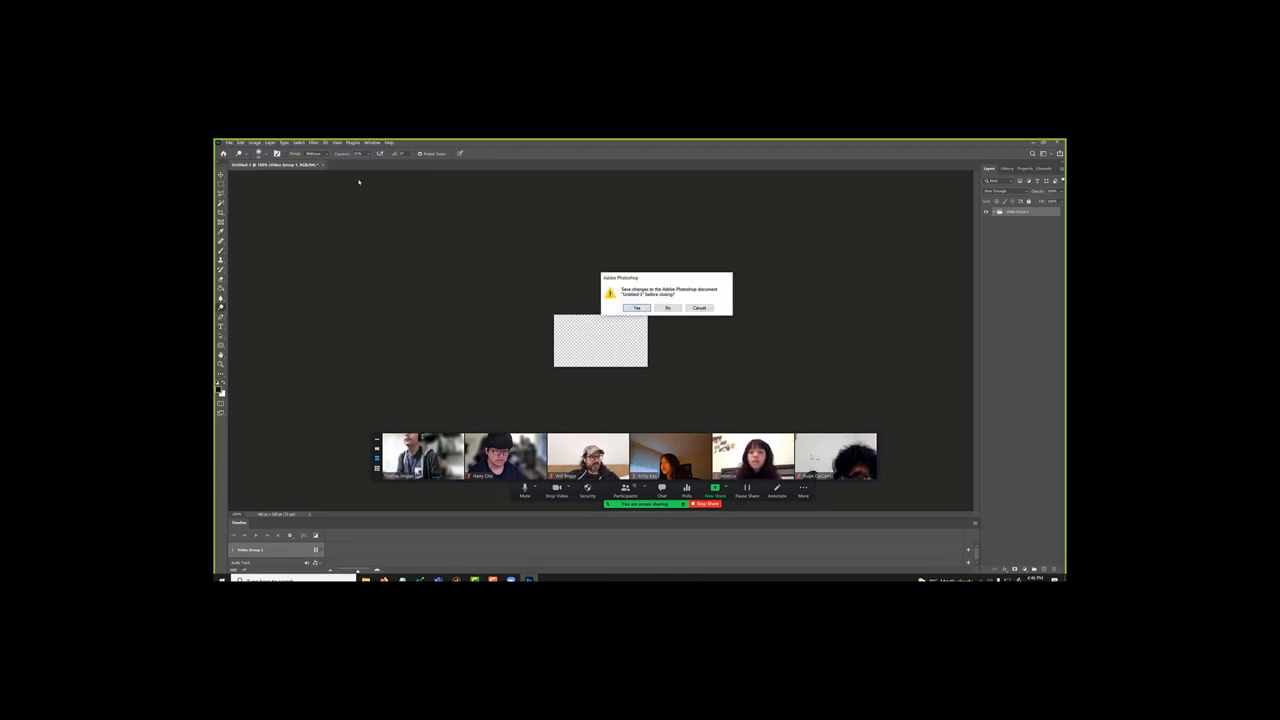
click(674, 307)
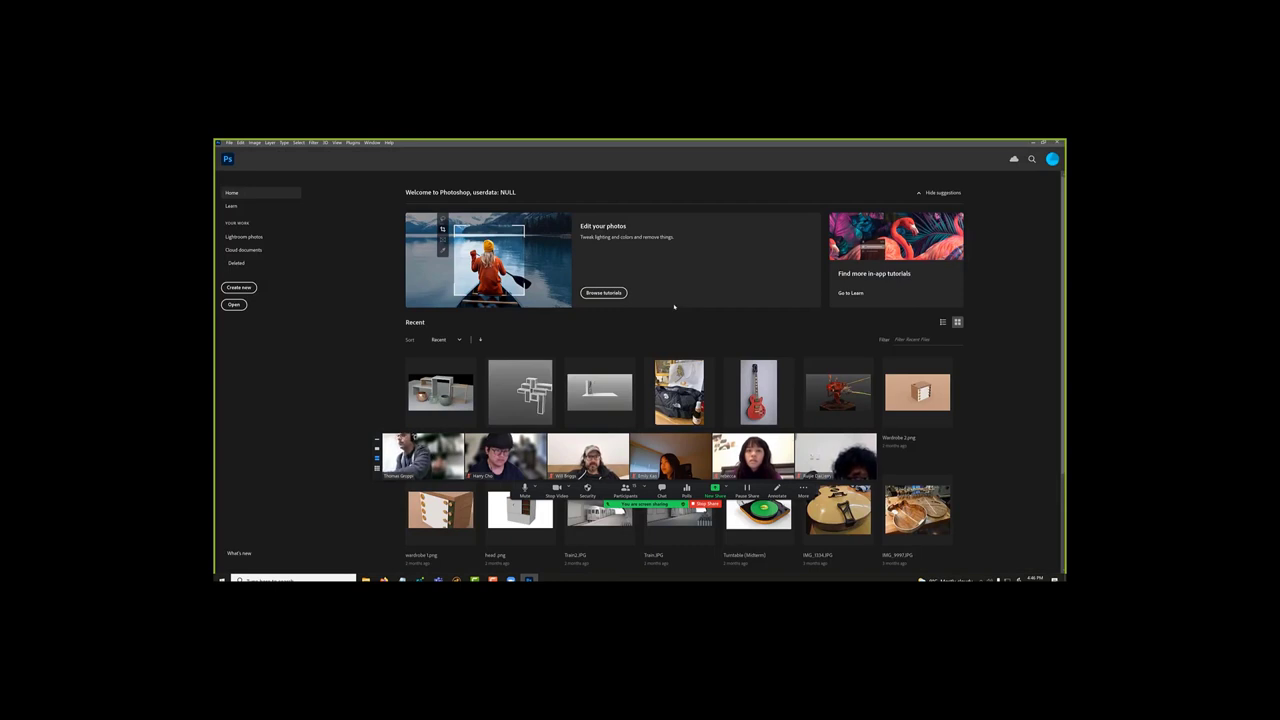
key(ctrl+o)
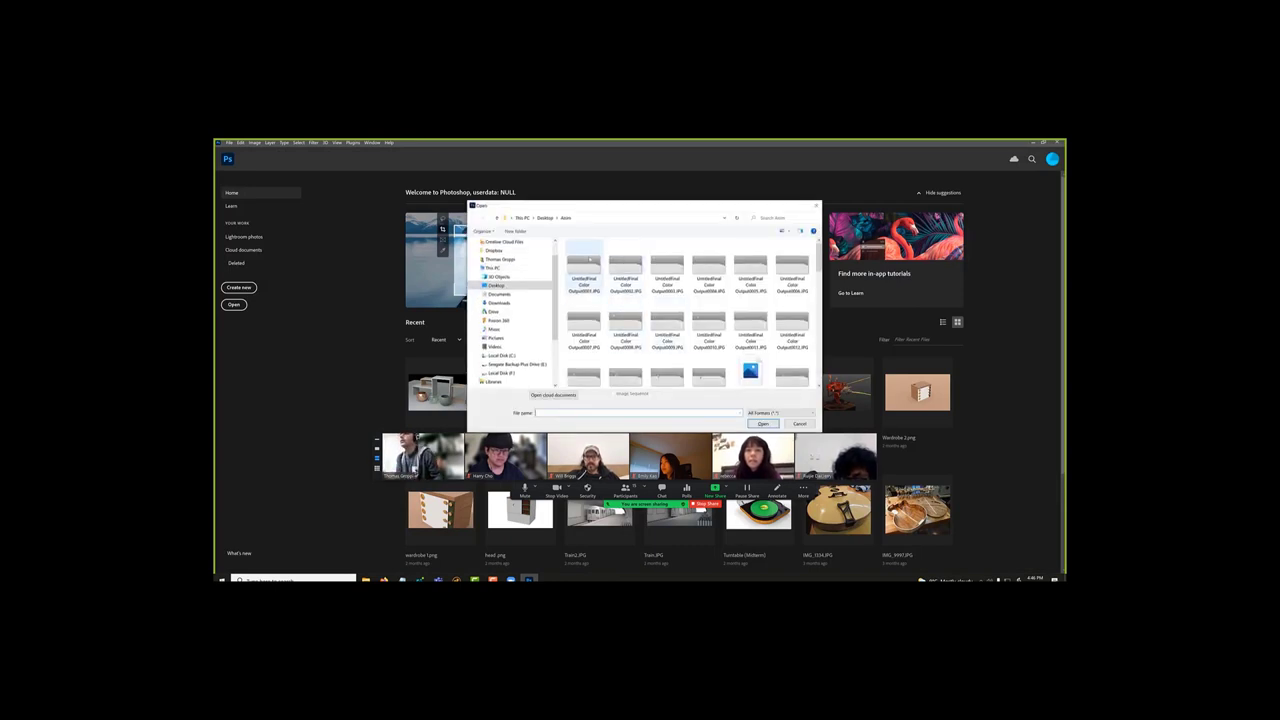
Step: Open Untitled Final Color Output0001.JPG as a 24 fps image sequence, ignoring the gaps warning
click(590, 258)
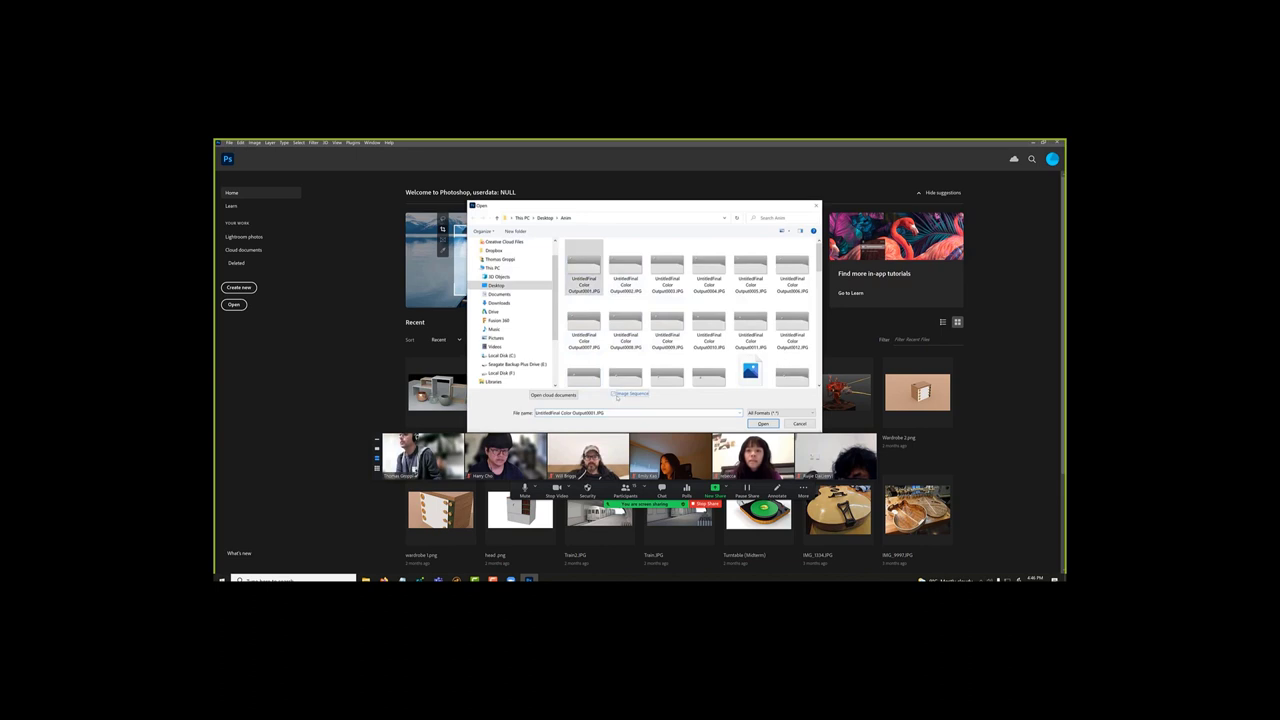
click(762, 423)
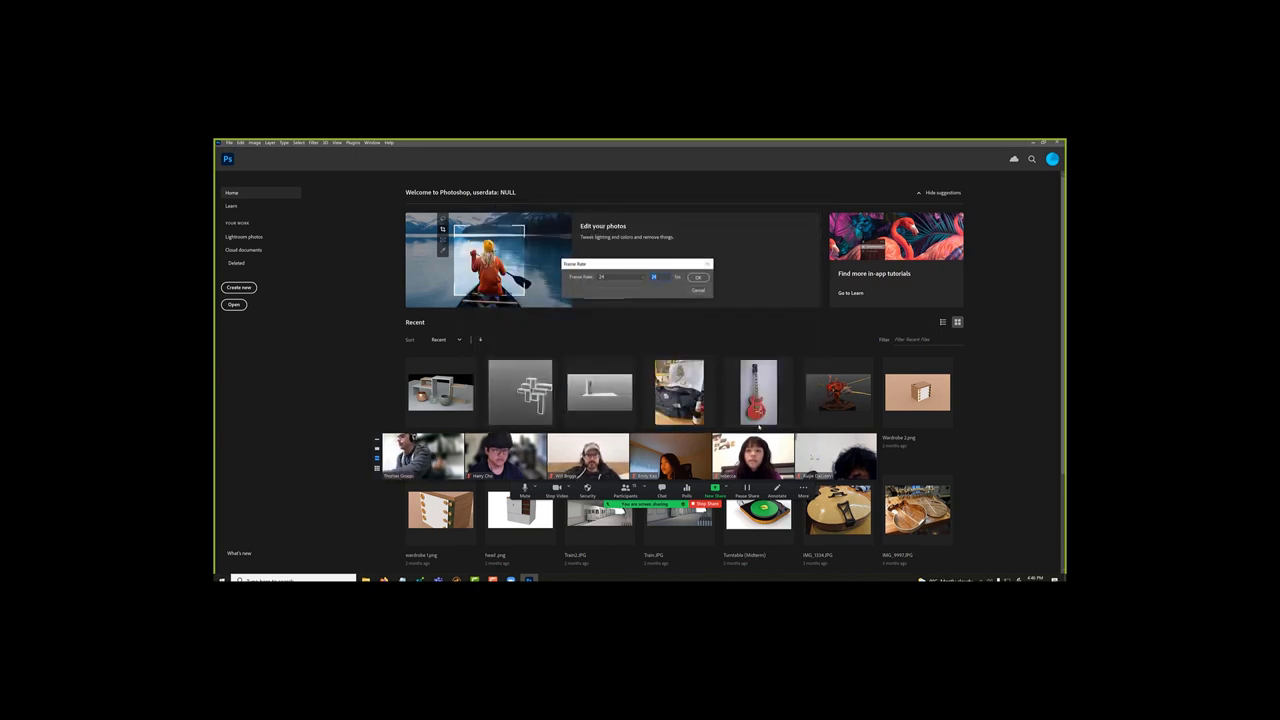
key(Return)
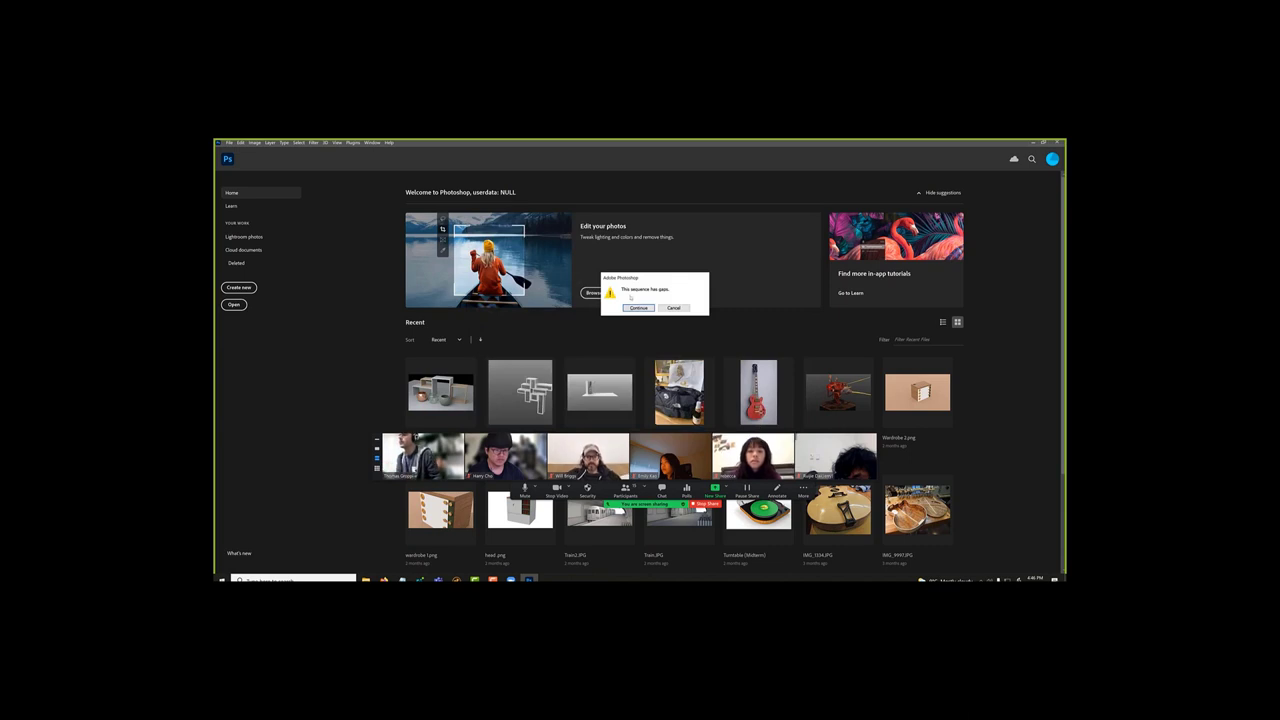
click(638, 307)
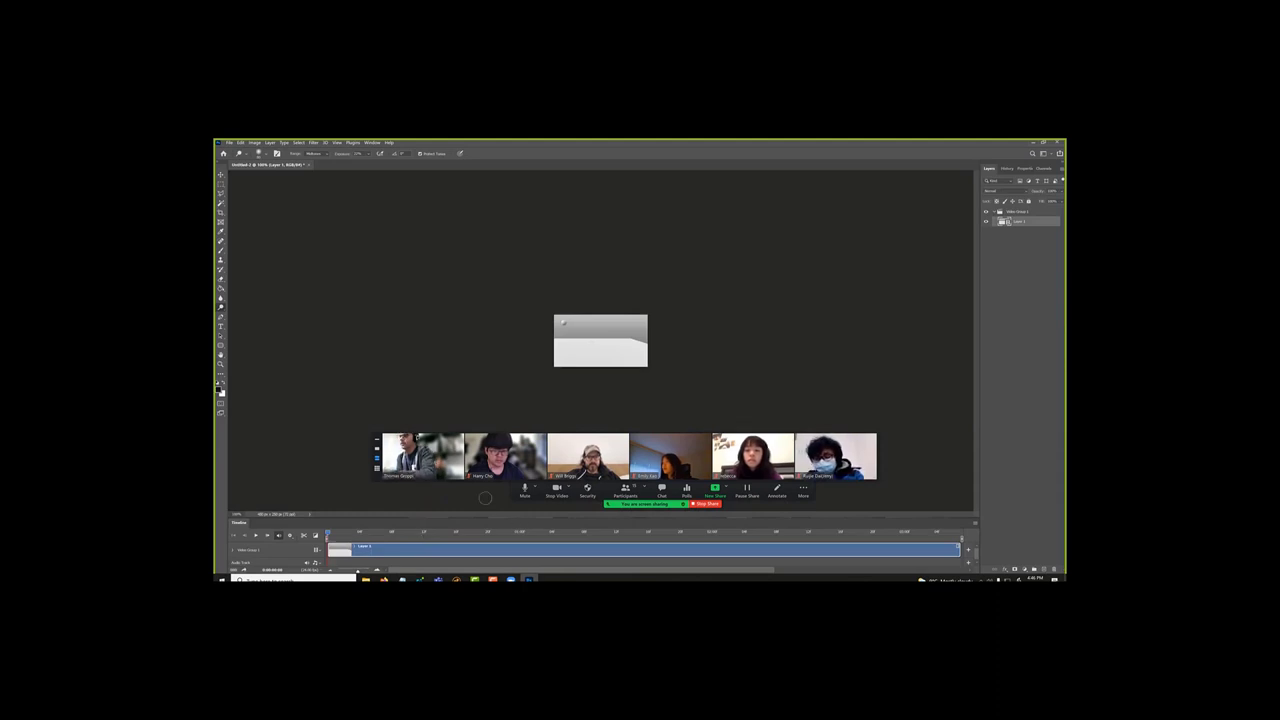
Step: Play the sphere animation, make the Timeline panel taller, and open the audio track's menu
key(space)
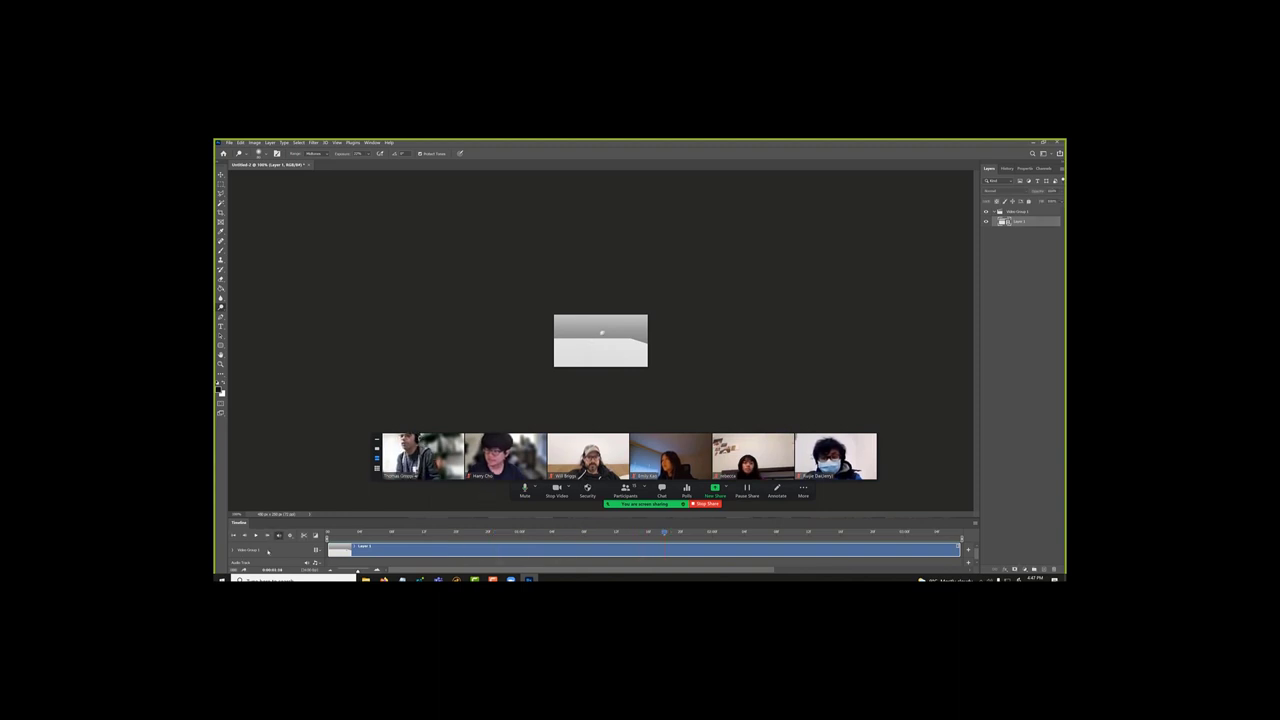
click(221, 175)
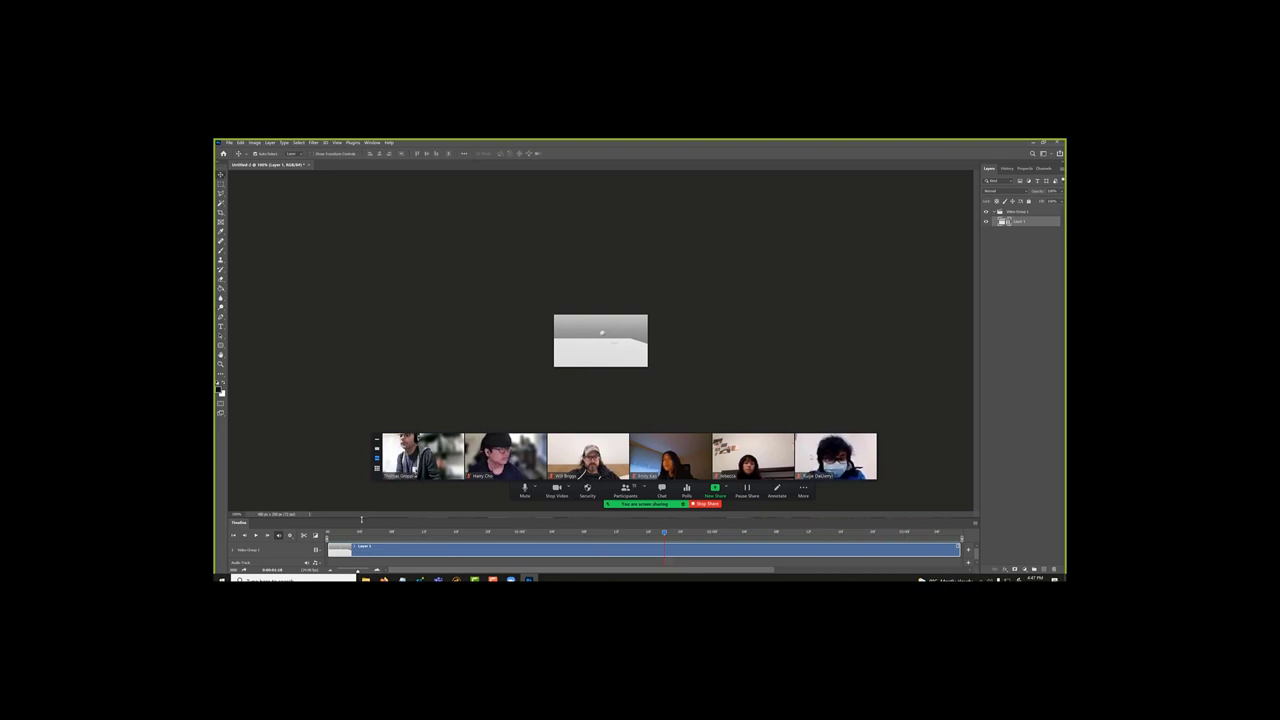
drag(361, 516, 361, 466)
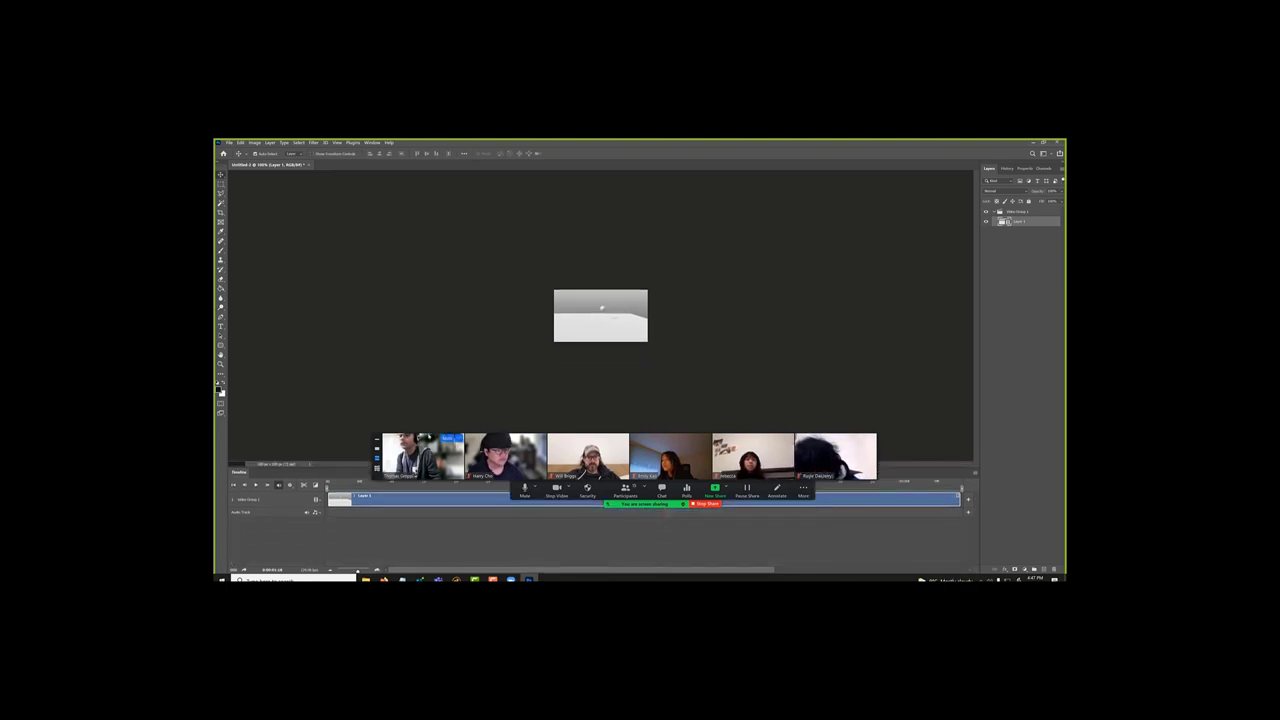
drag(432, 433, 426, 403)
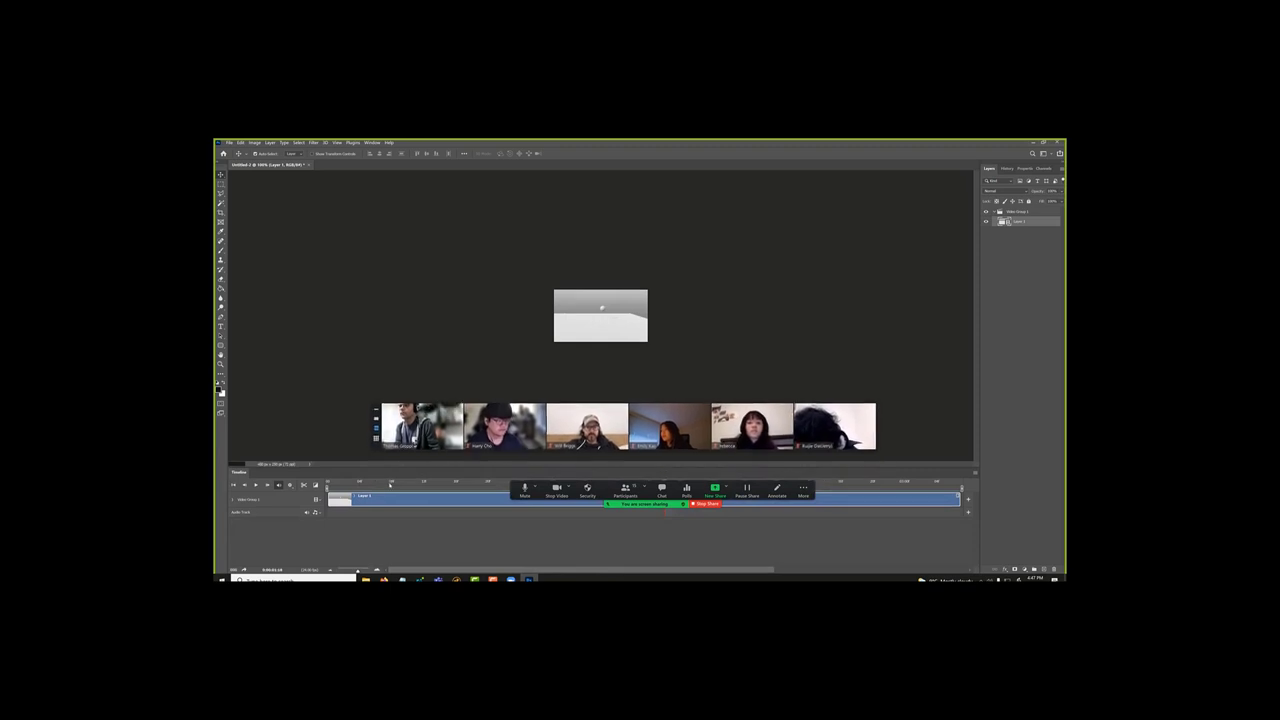
drag(394, 468, 390, 486)
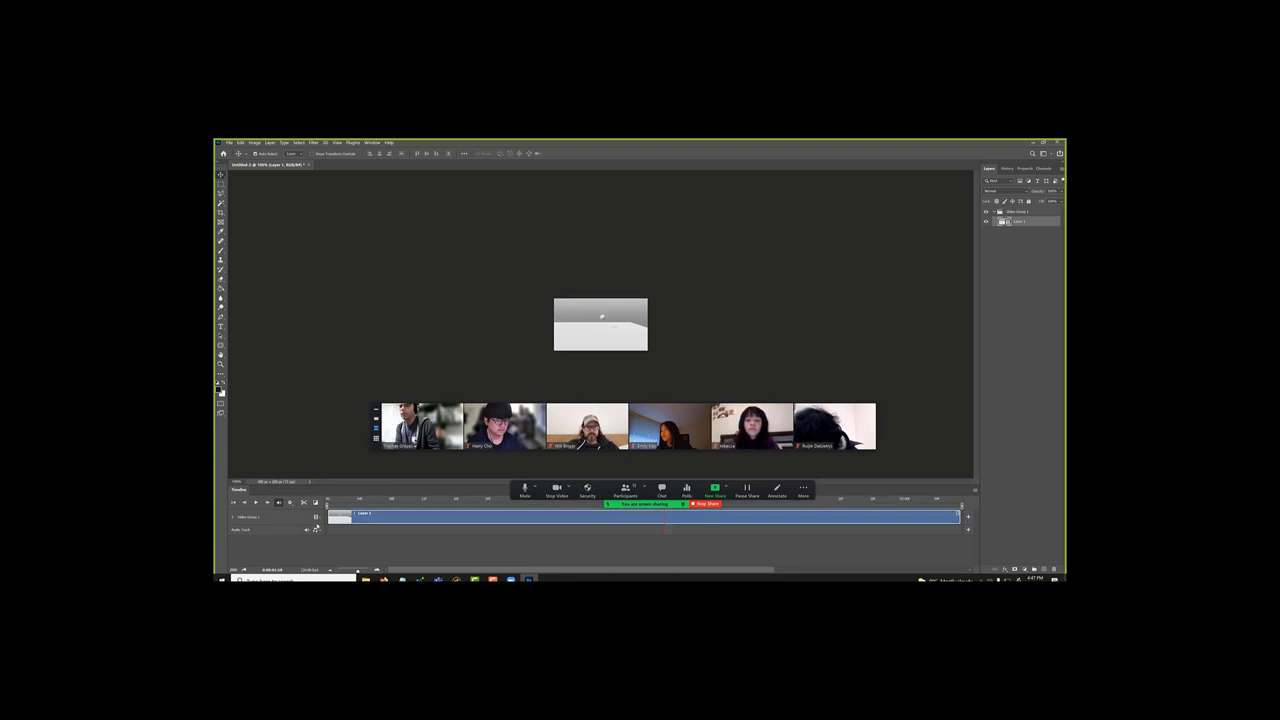
click(316, 530)
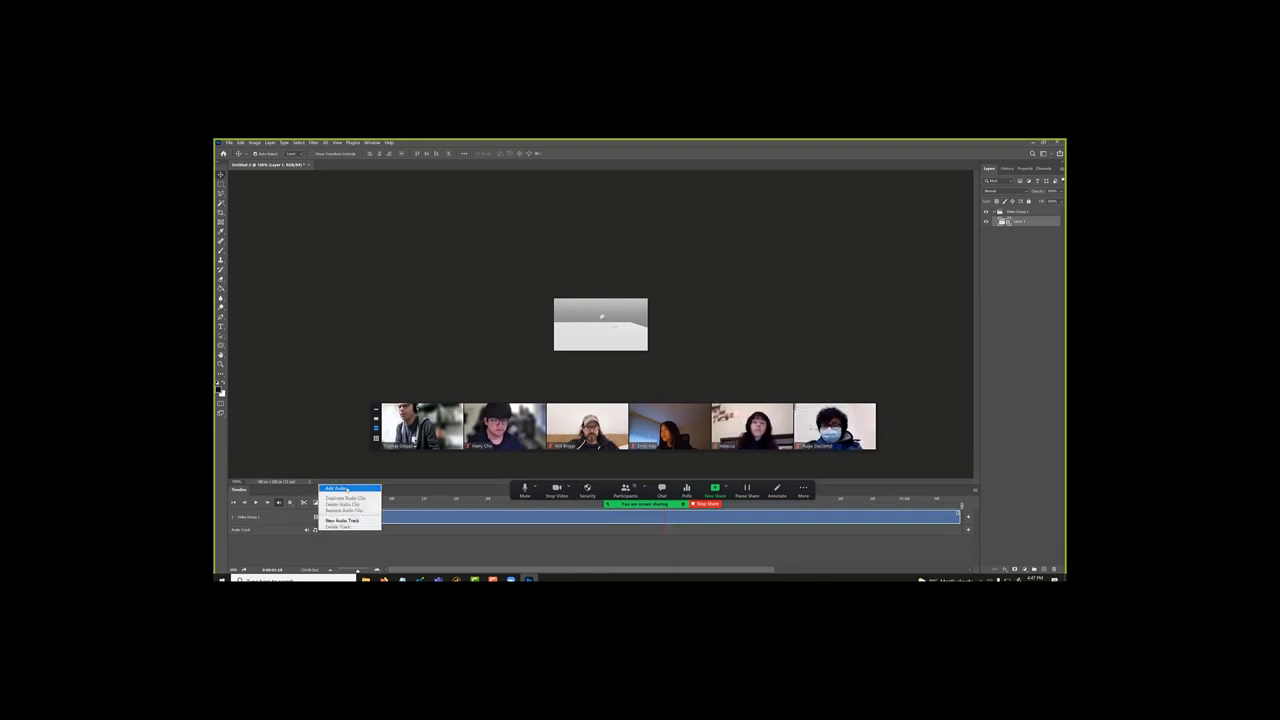
Step: Cancel adding audio and move the playhead to a cut point near the clip's end
click(338, 488)
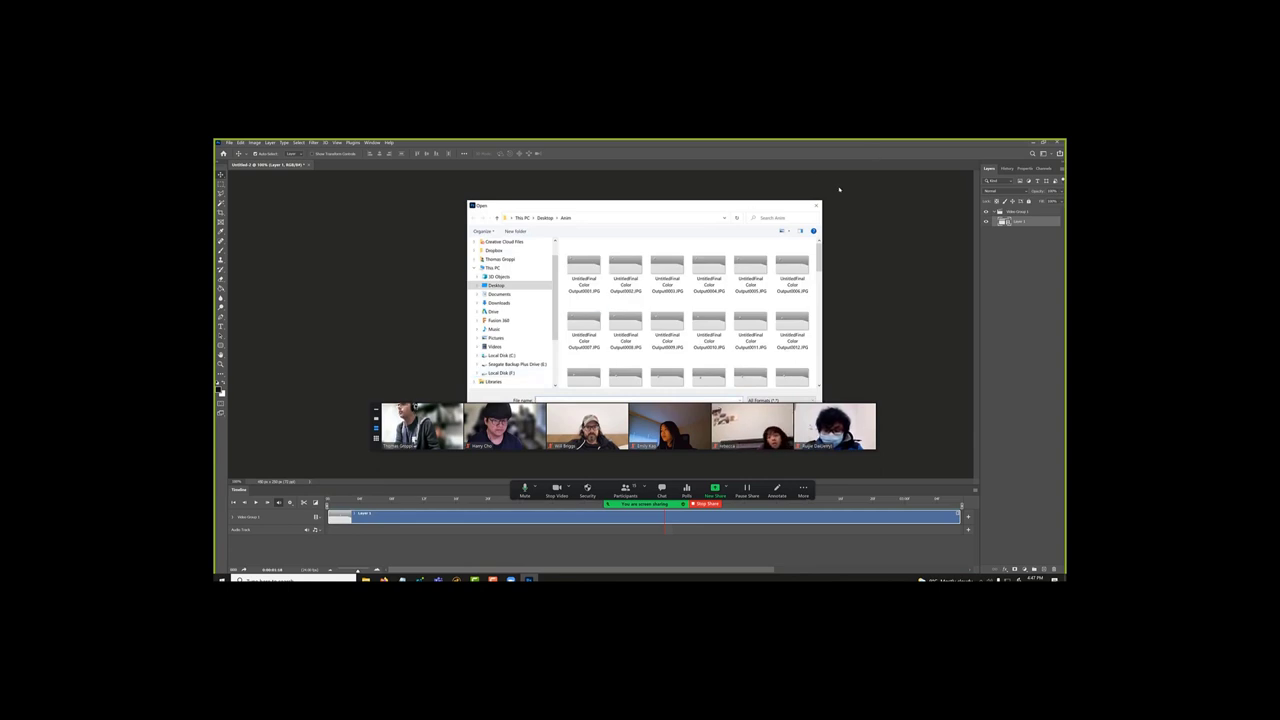
click(815, 206)
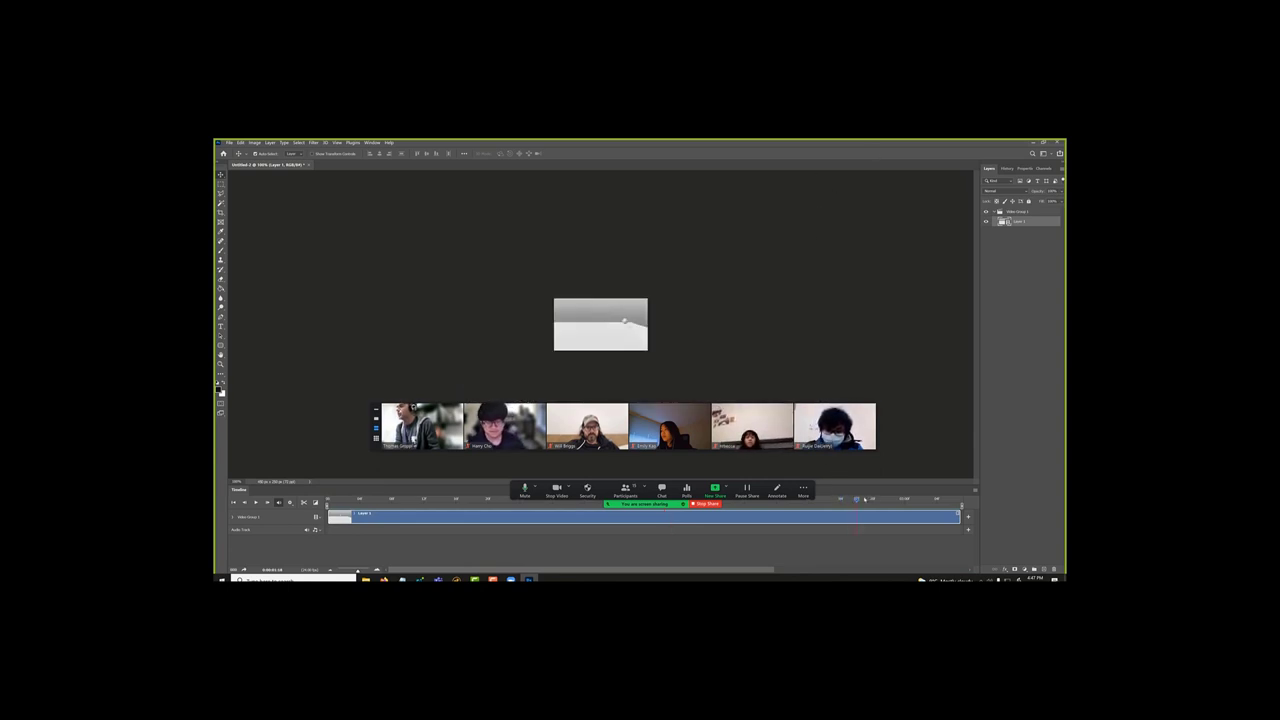
drag(889, 497, 871, 496)
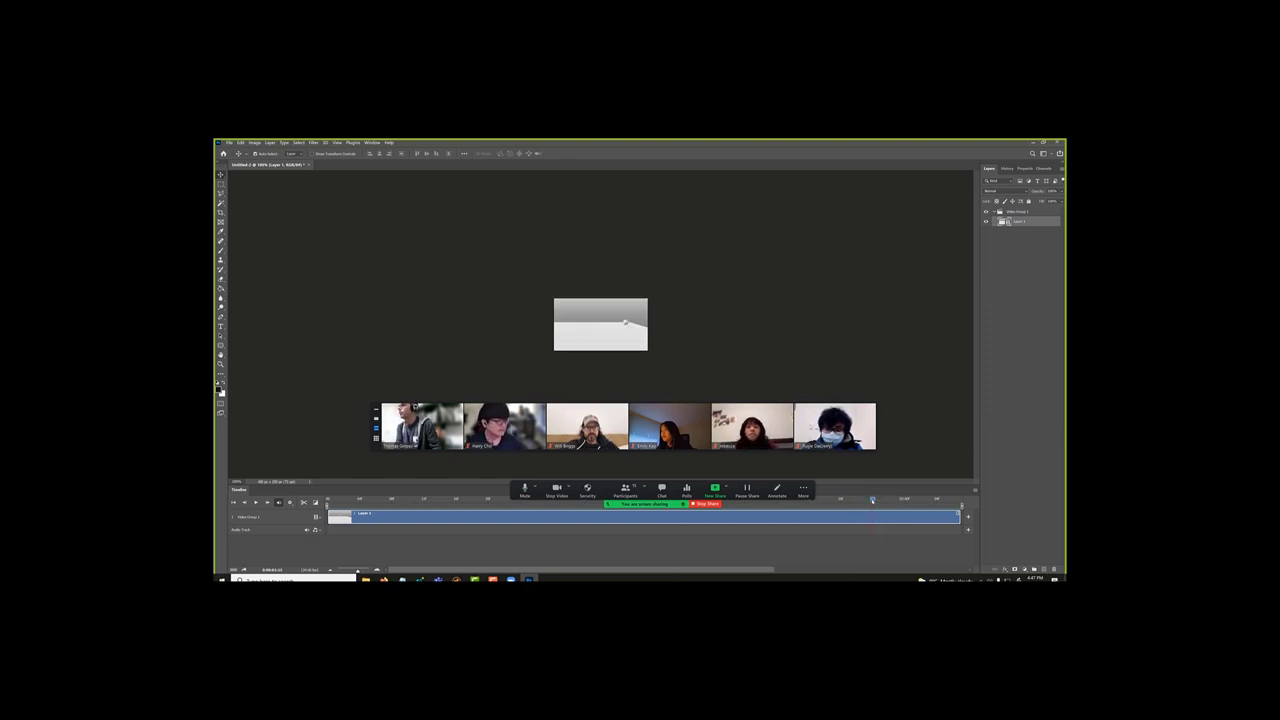
Step: Split the sphere clip at the playhead, delete the Layer 1 copy tail, and play the result
right_click(873, 500)
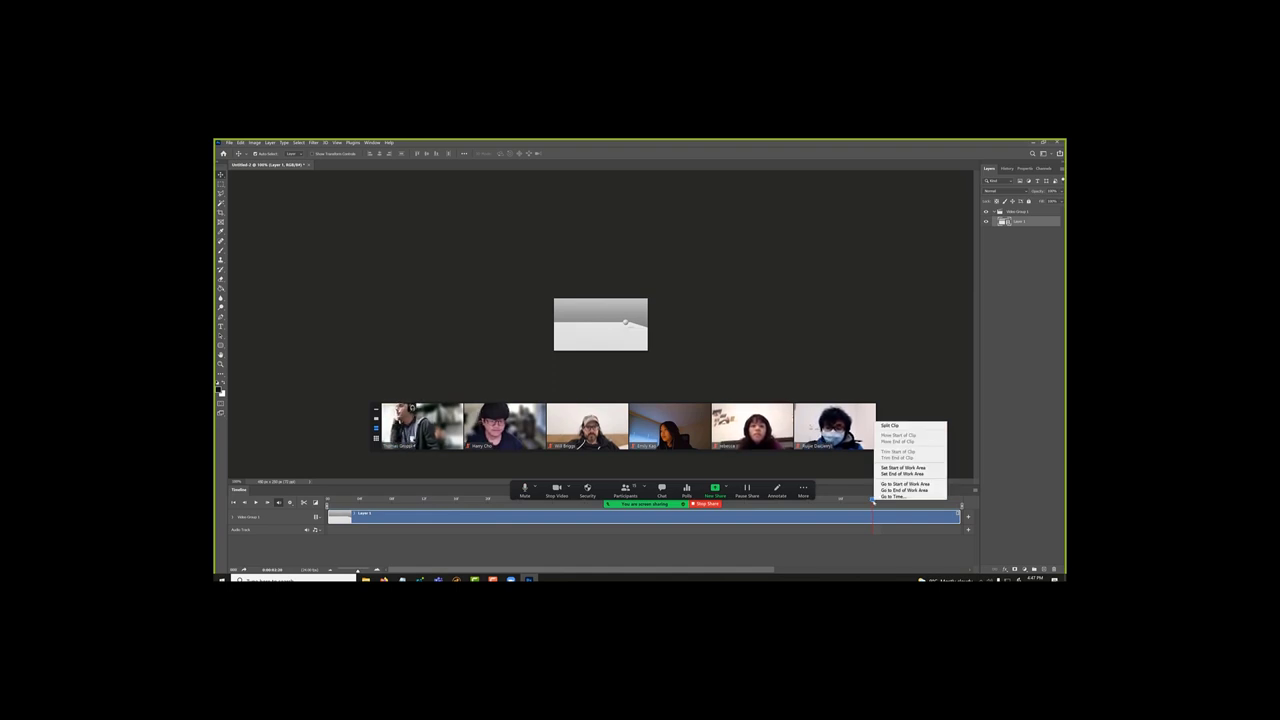
click(914, 425)
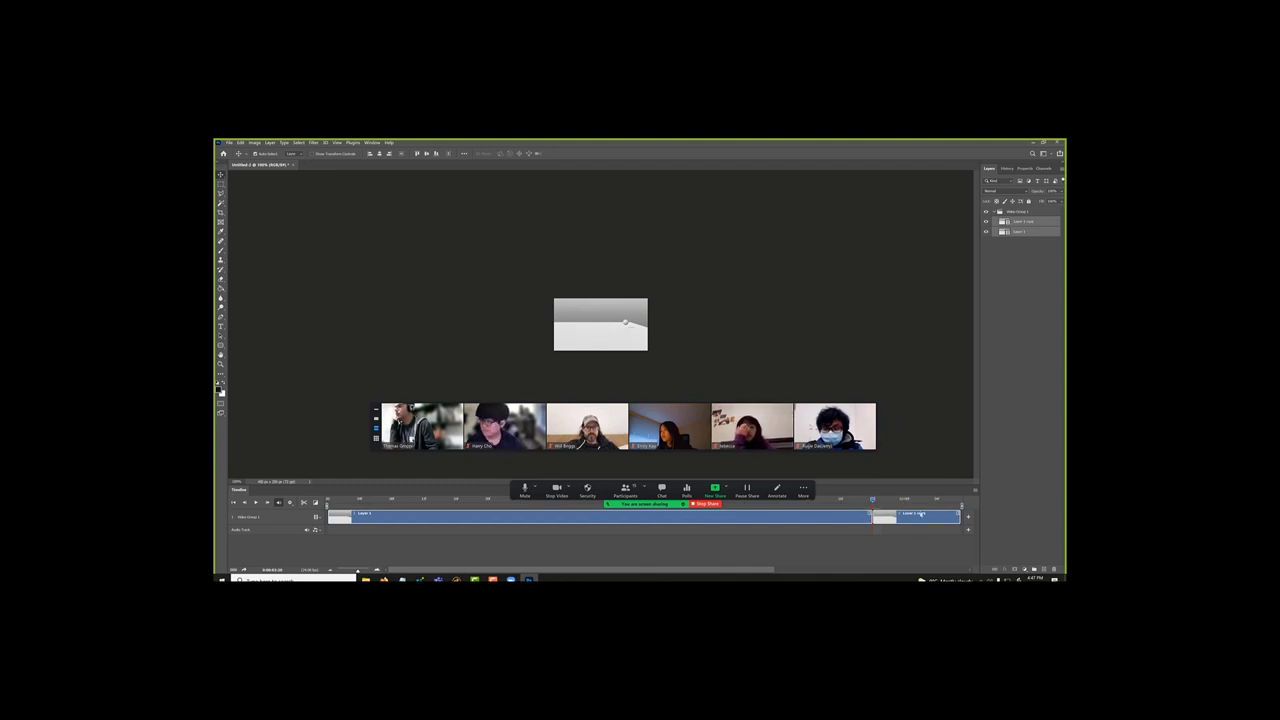
click(921, 515)
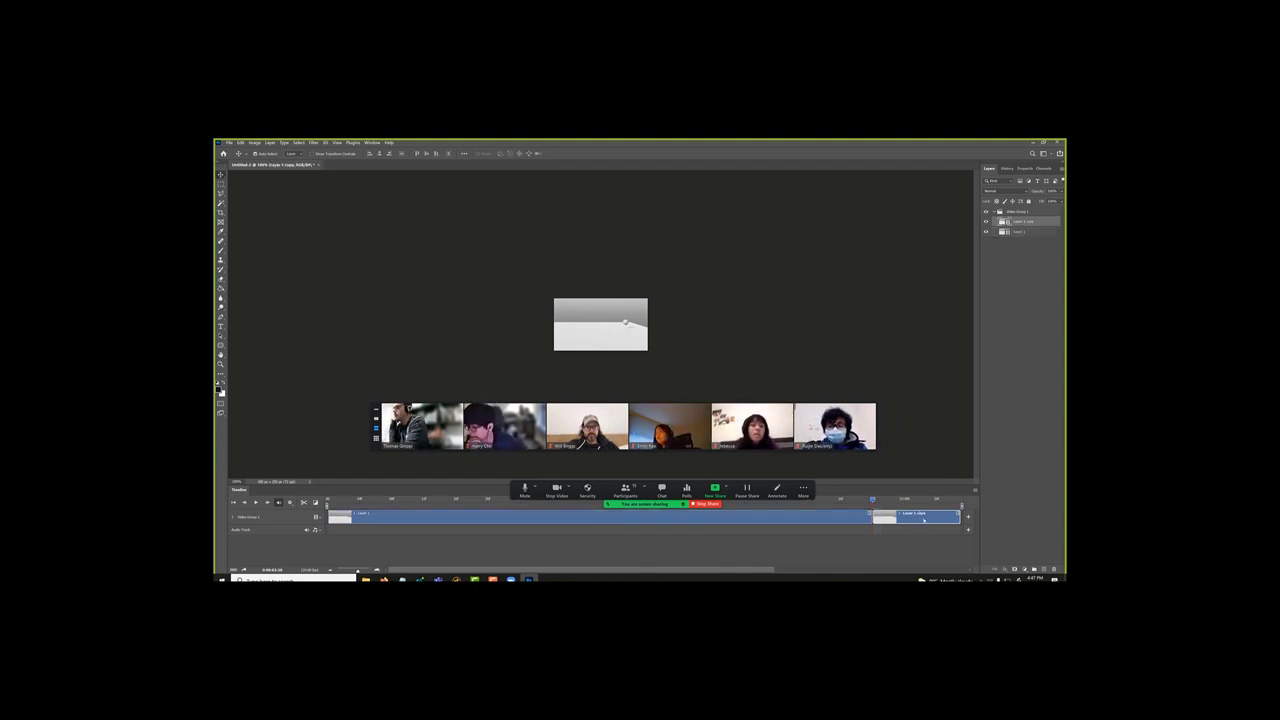
key(Delete)
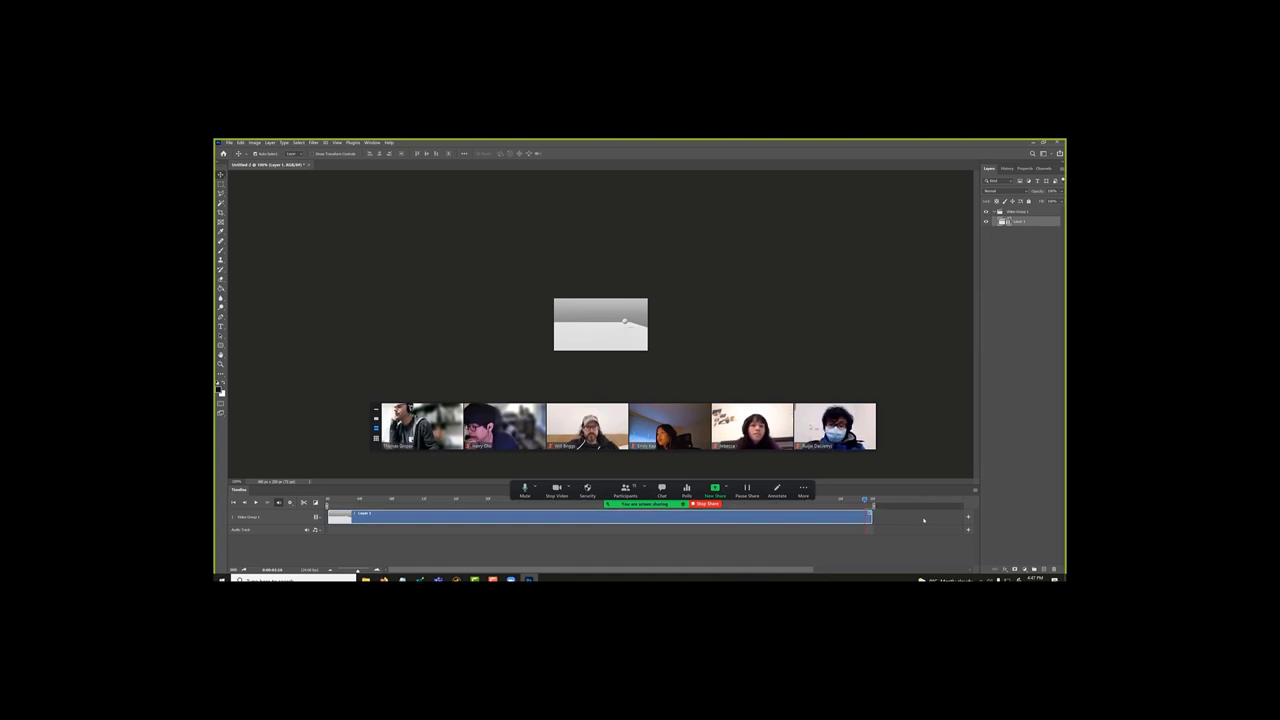
key(space)
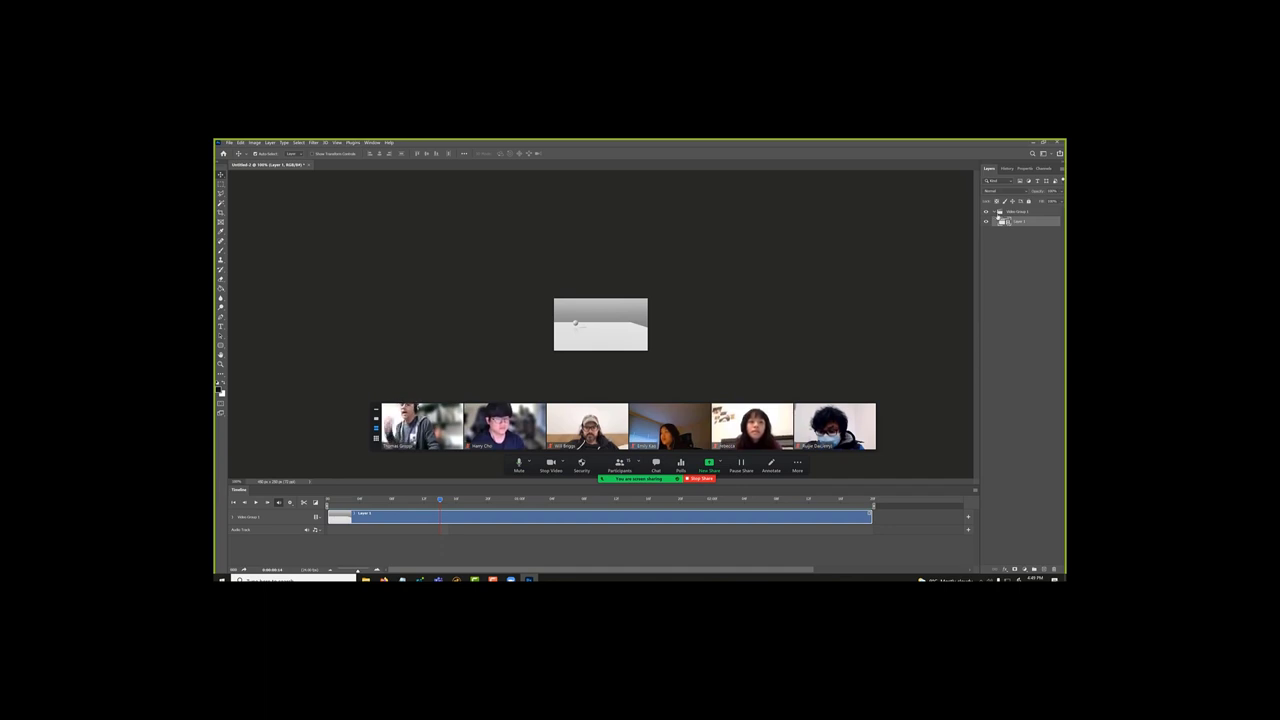
Step: Convert the video layer for Smart Filters, then browse the Filter menu without applying anything
click(316, 143)
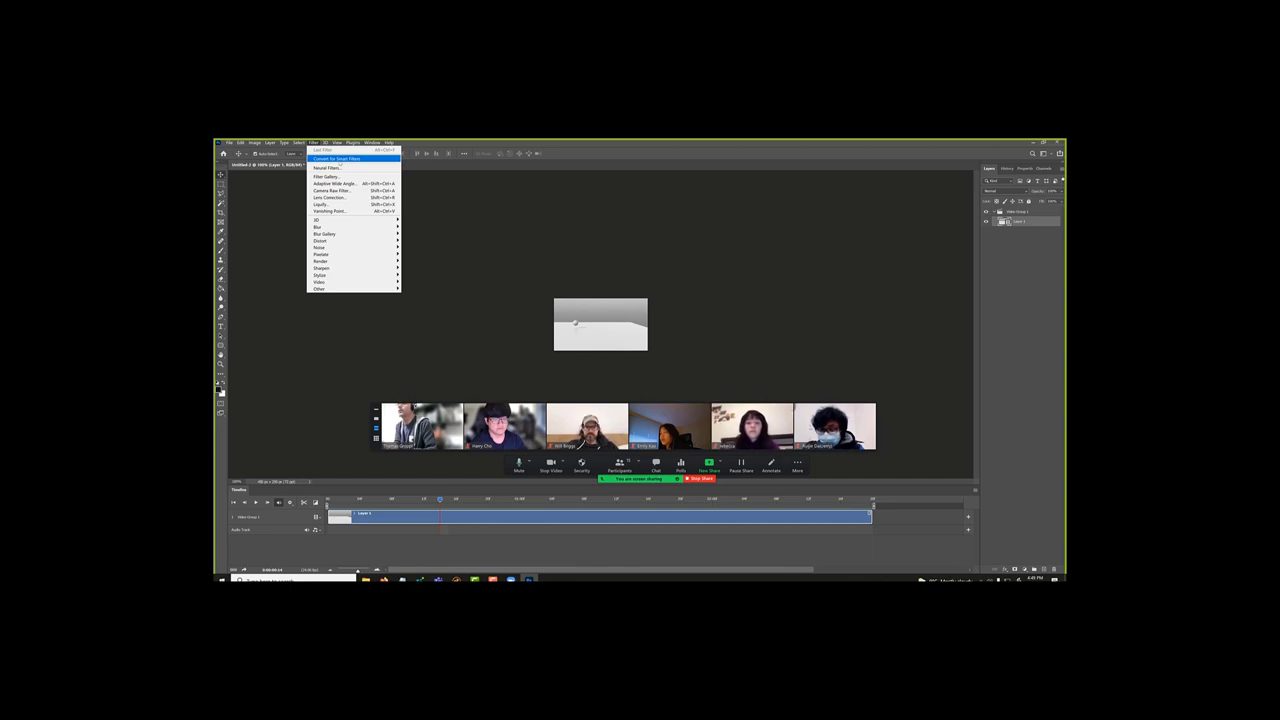
click(340, 160)
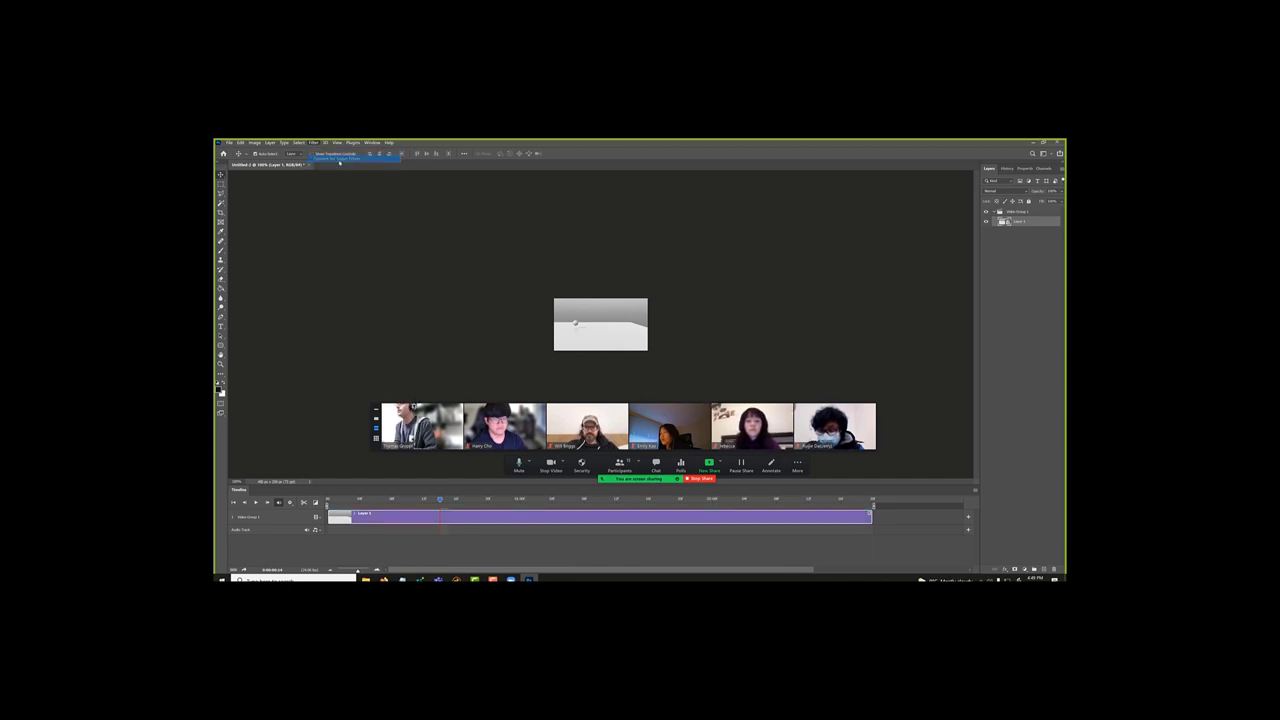
click(313, 142)
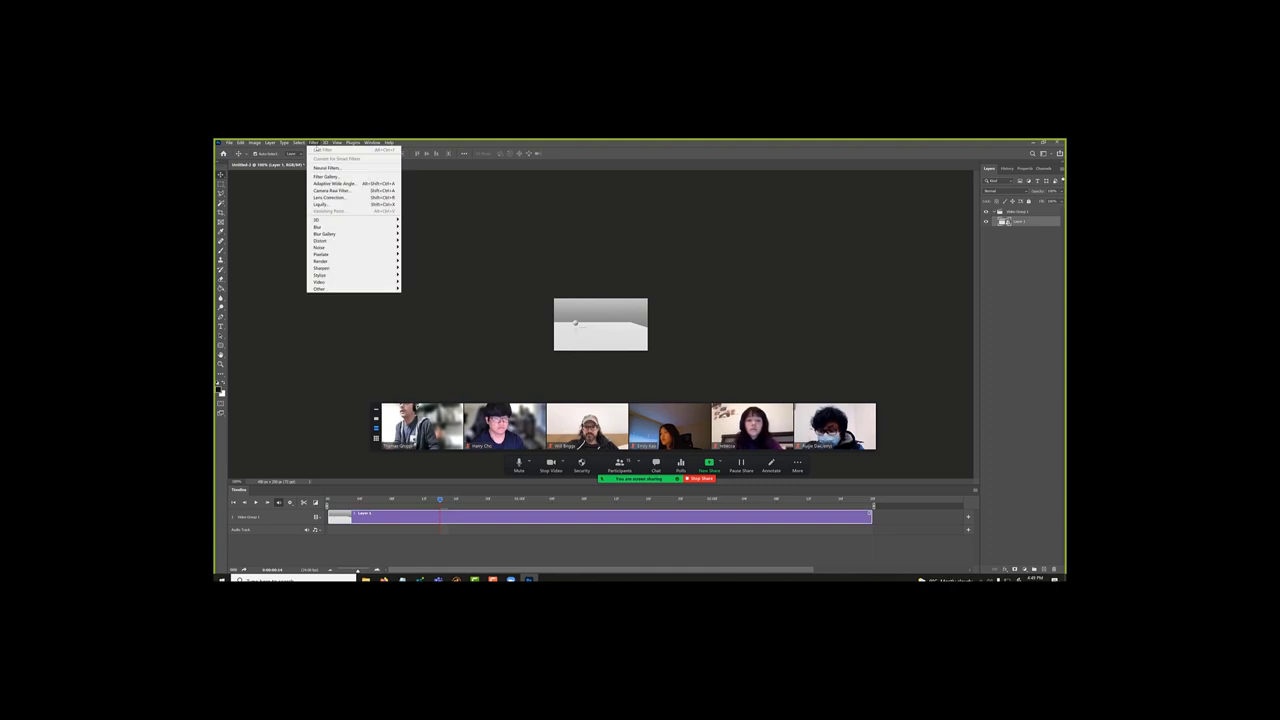
mouse_move(383, 255)
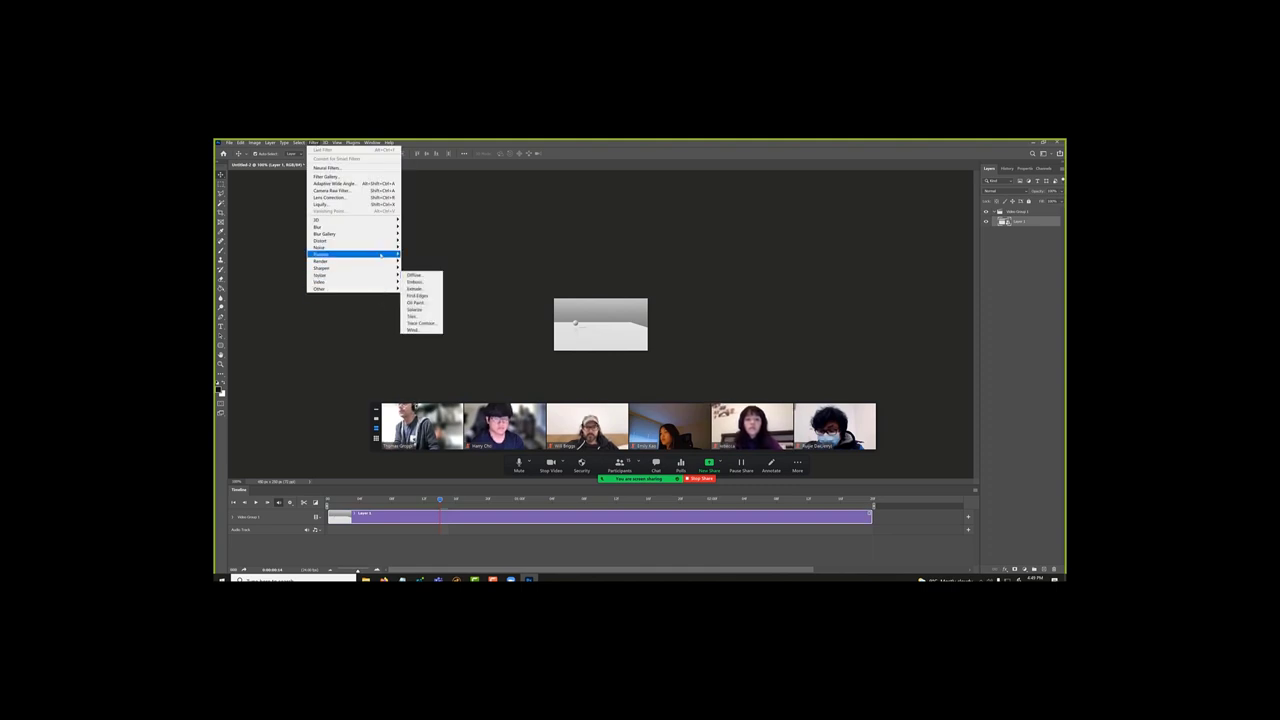
mouse_move(385, 220)
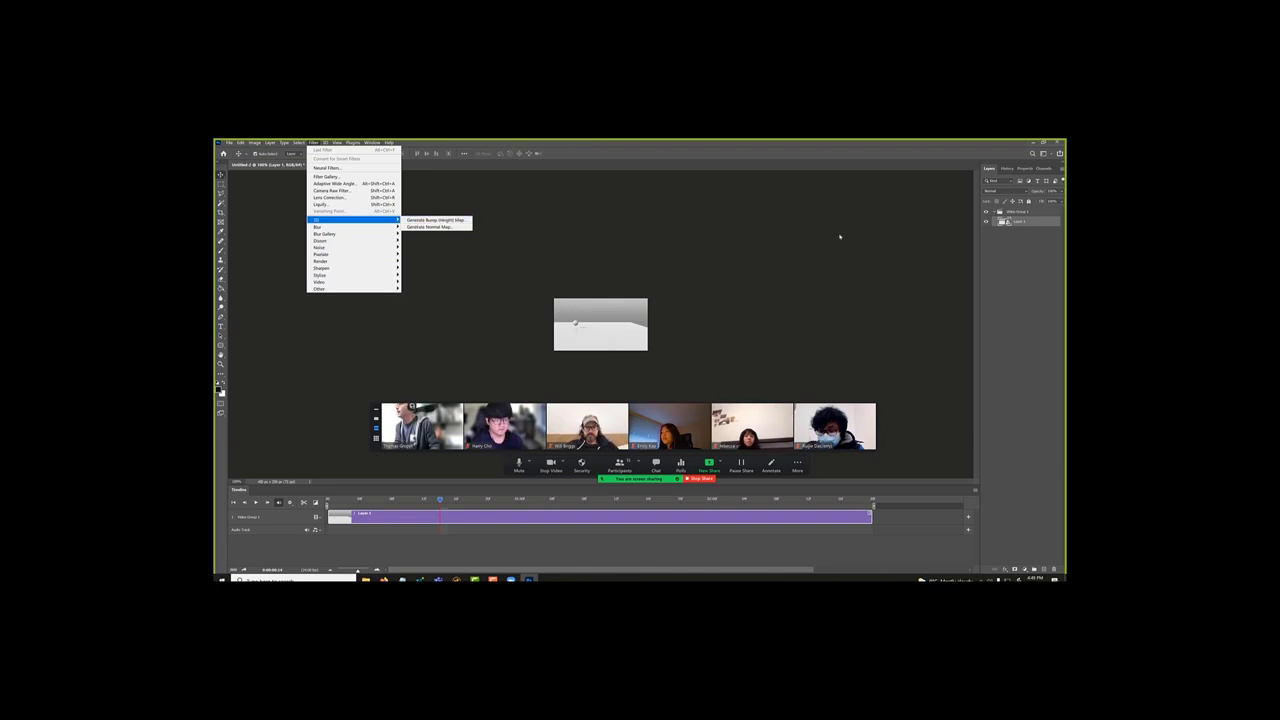
click(1011, 150)
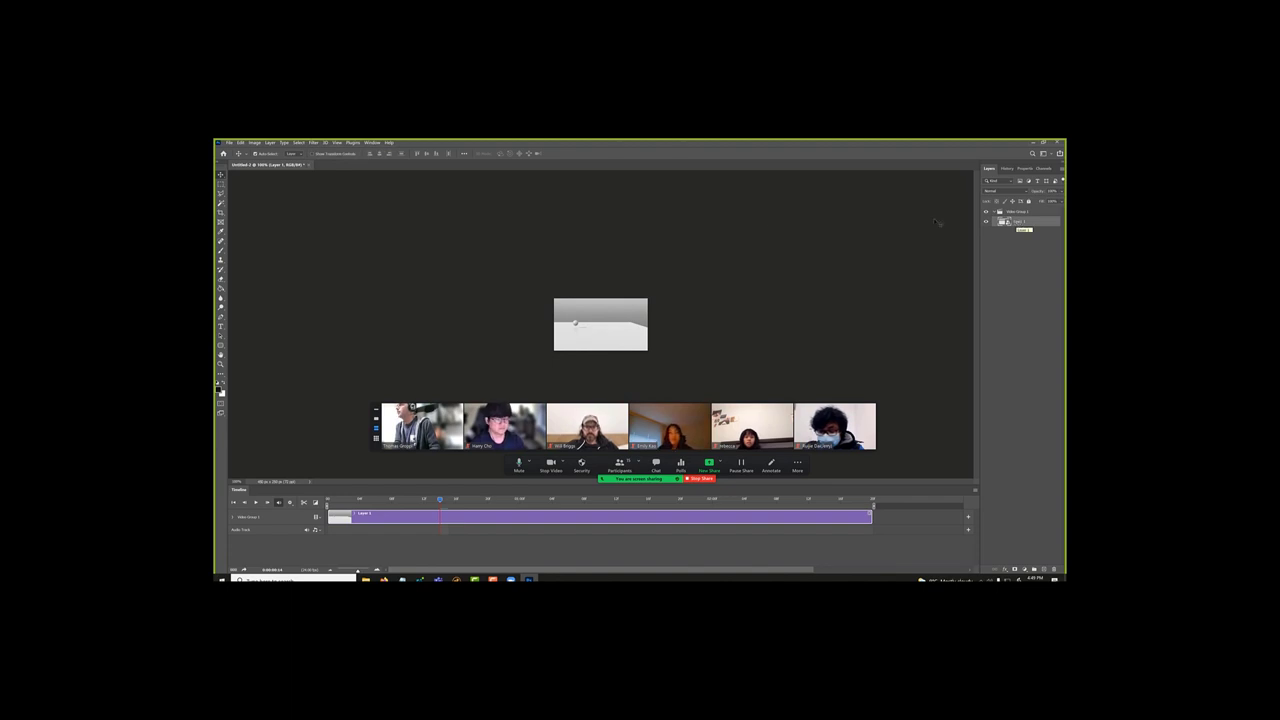
click(313, 145)
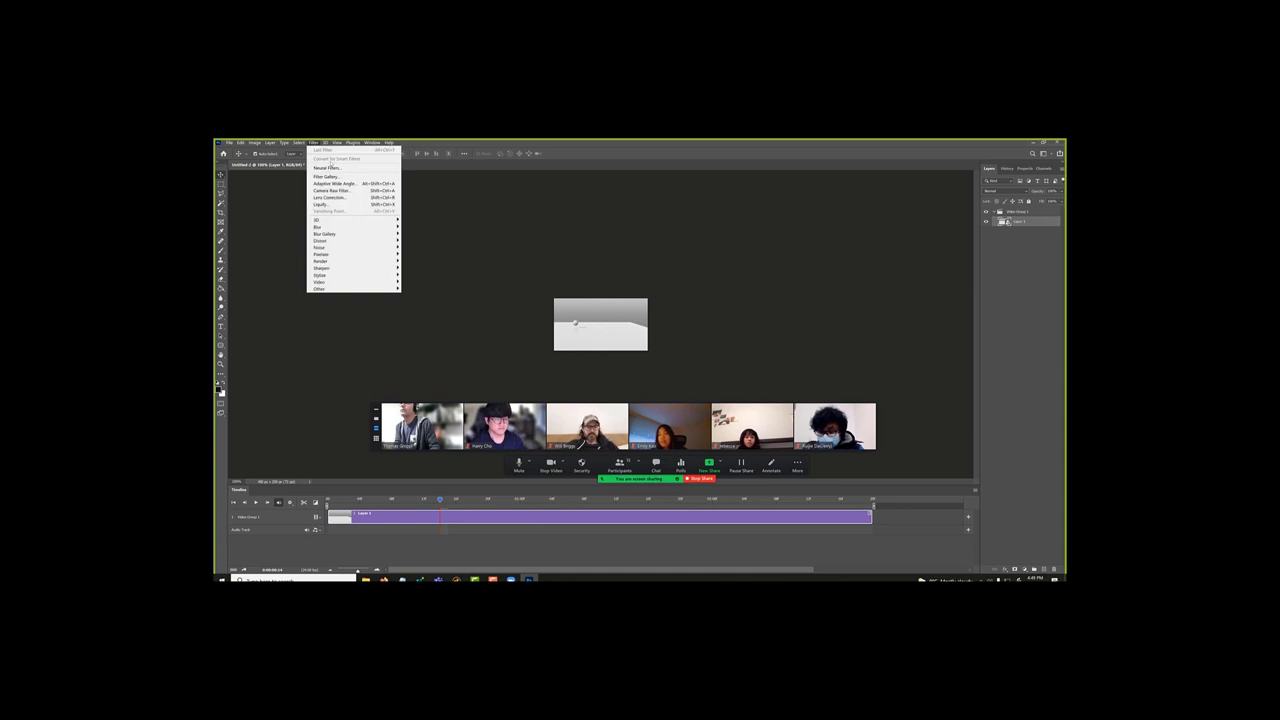
click(683, 141)
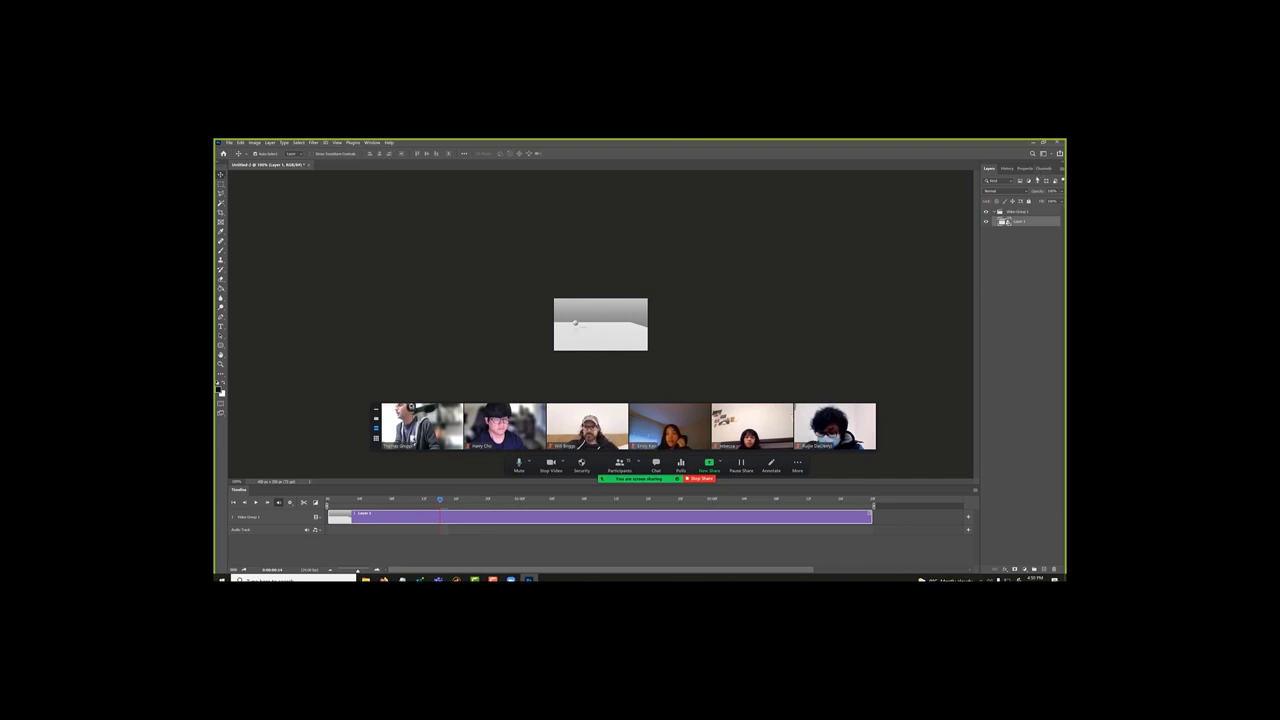
Step: Add a Levels adjustment layer with Auto levels applied, then return to the Layers panel
click(1022, 569)
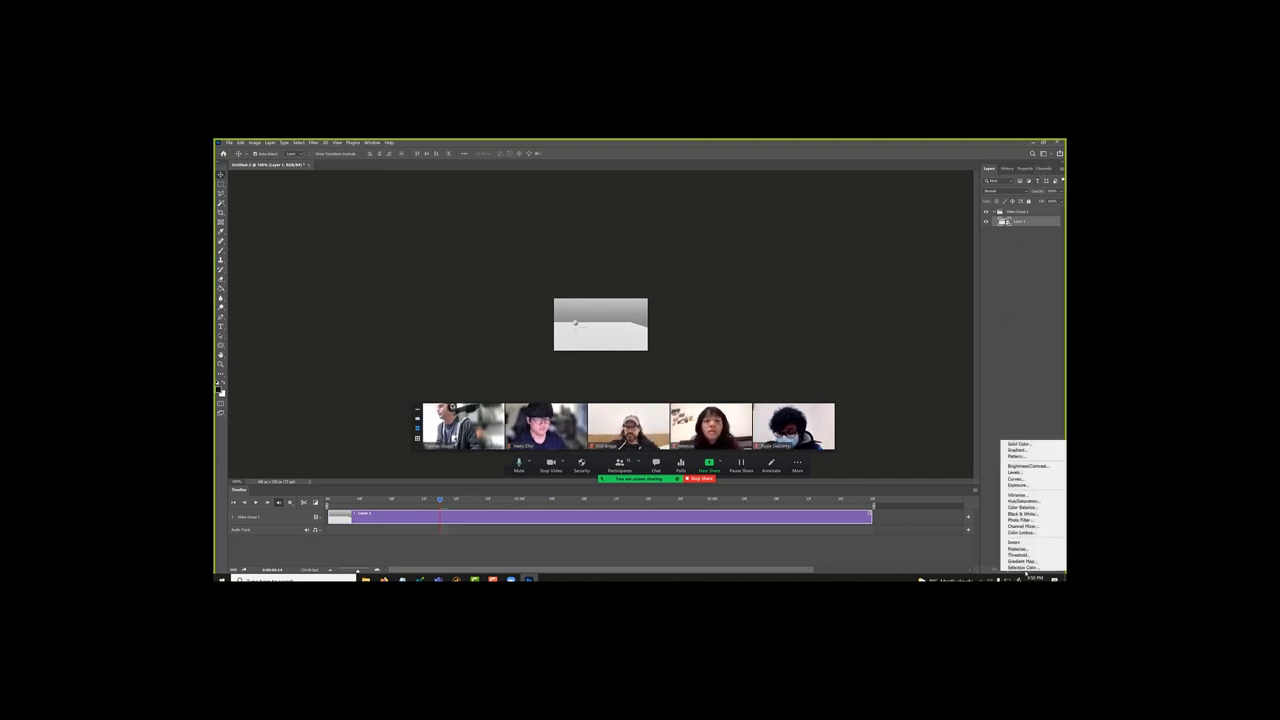
click(1041, 475)
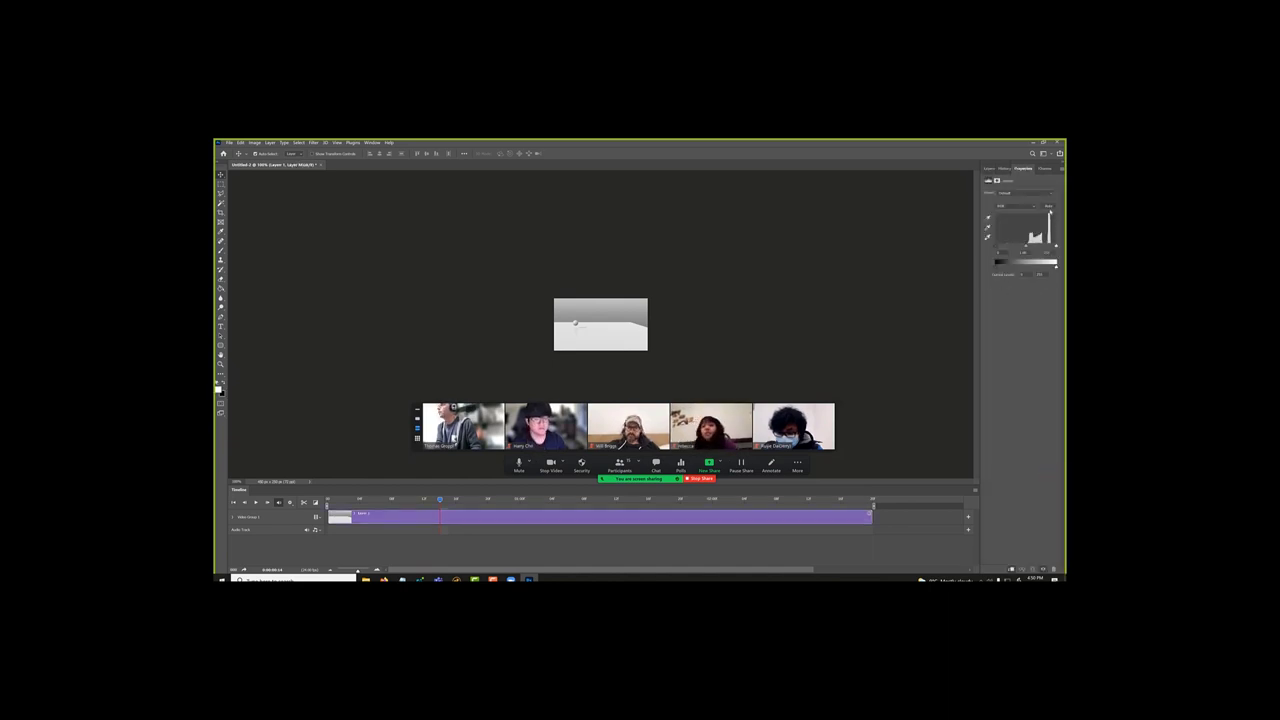
click(1049, 207)
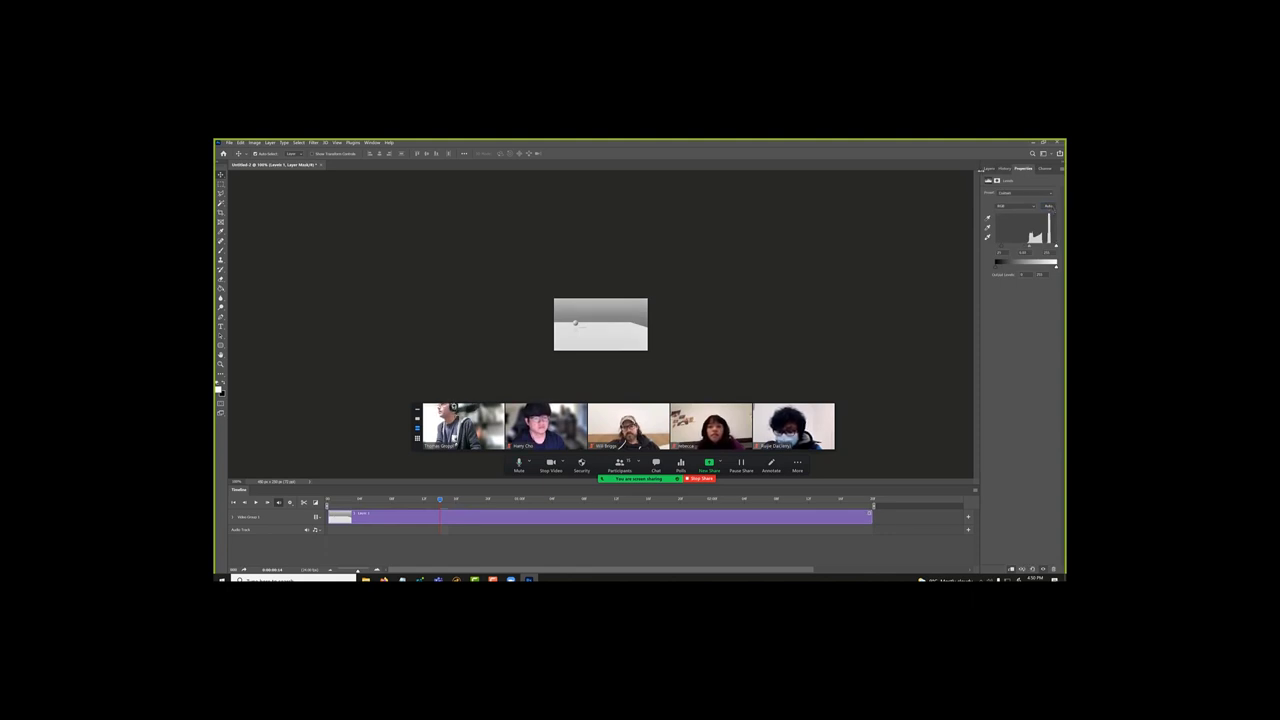
click(986, 169)
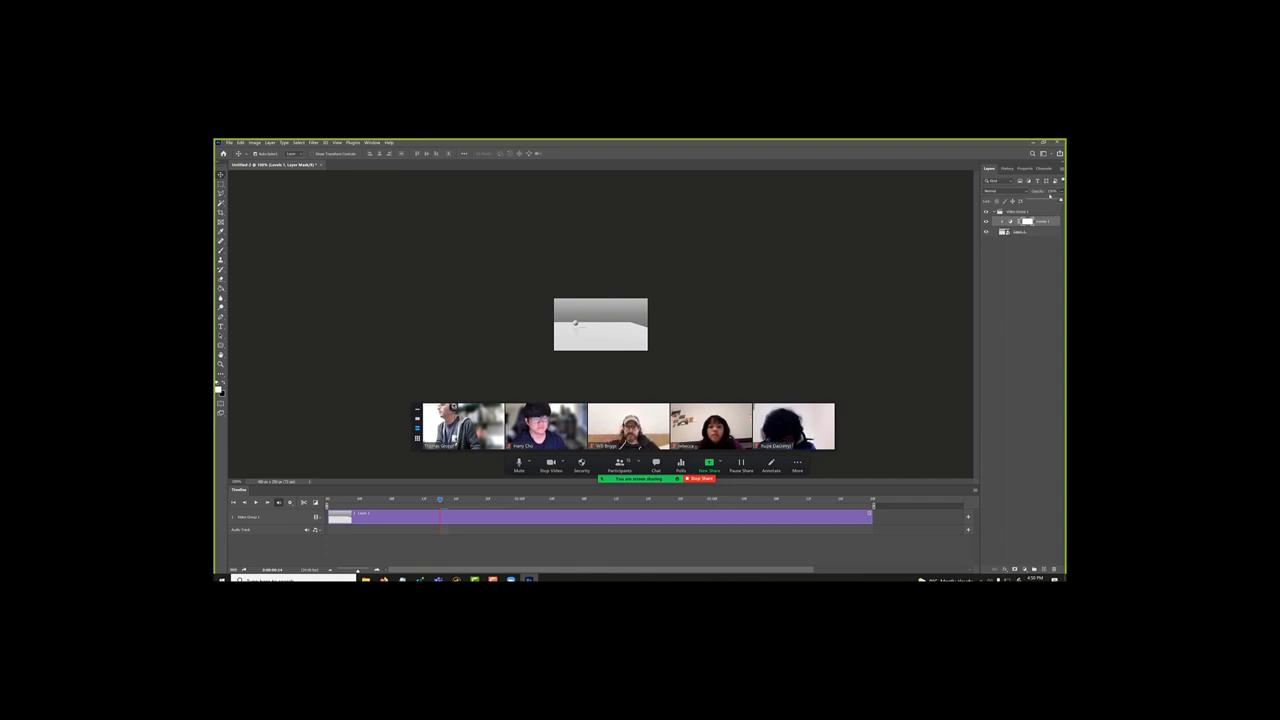
Step: Add a Photo Filter adjustment layer using the Cooling Filter (80) preset above Levels 1
click(1024, 569)
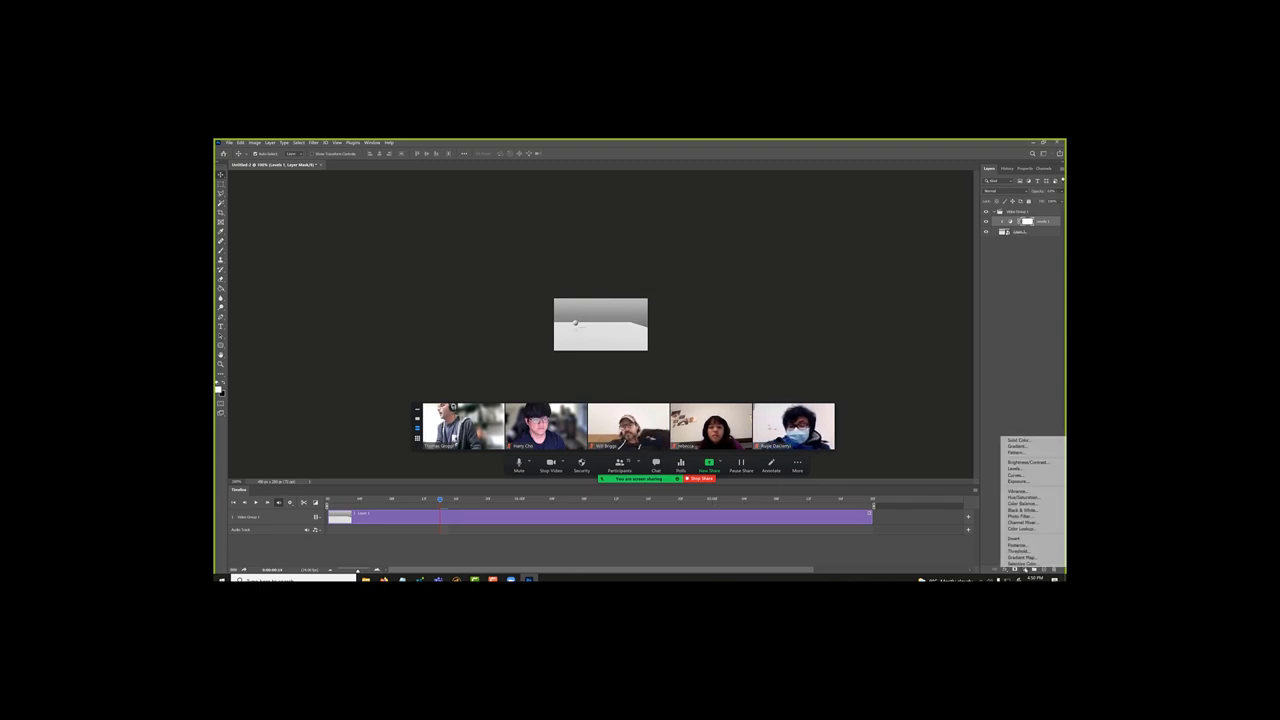
click(1035, 516)
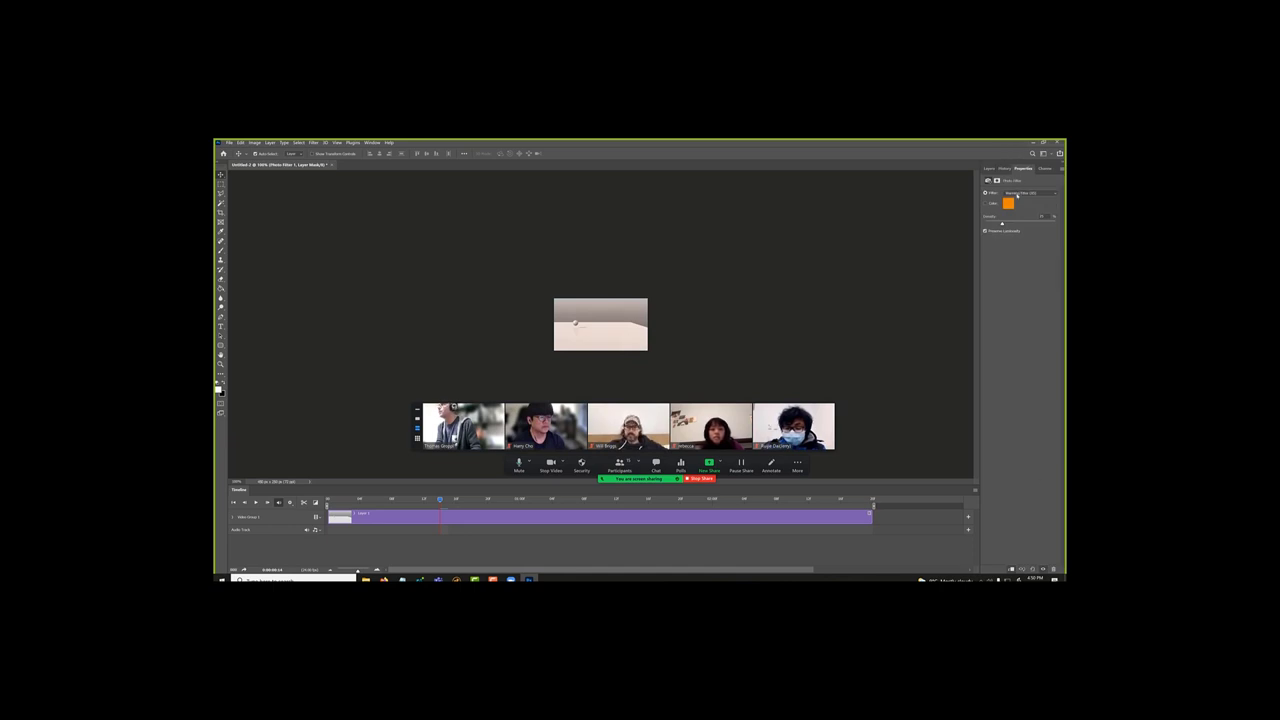
click(1017, 196)
click(1018, 220)
click(988, 168)
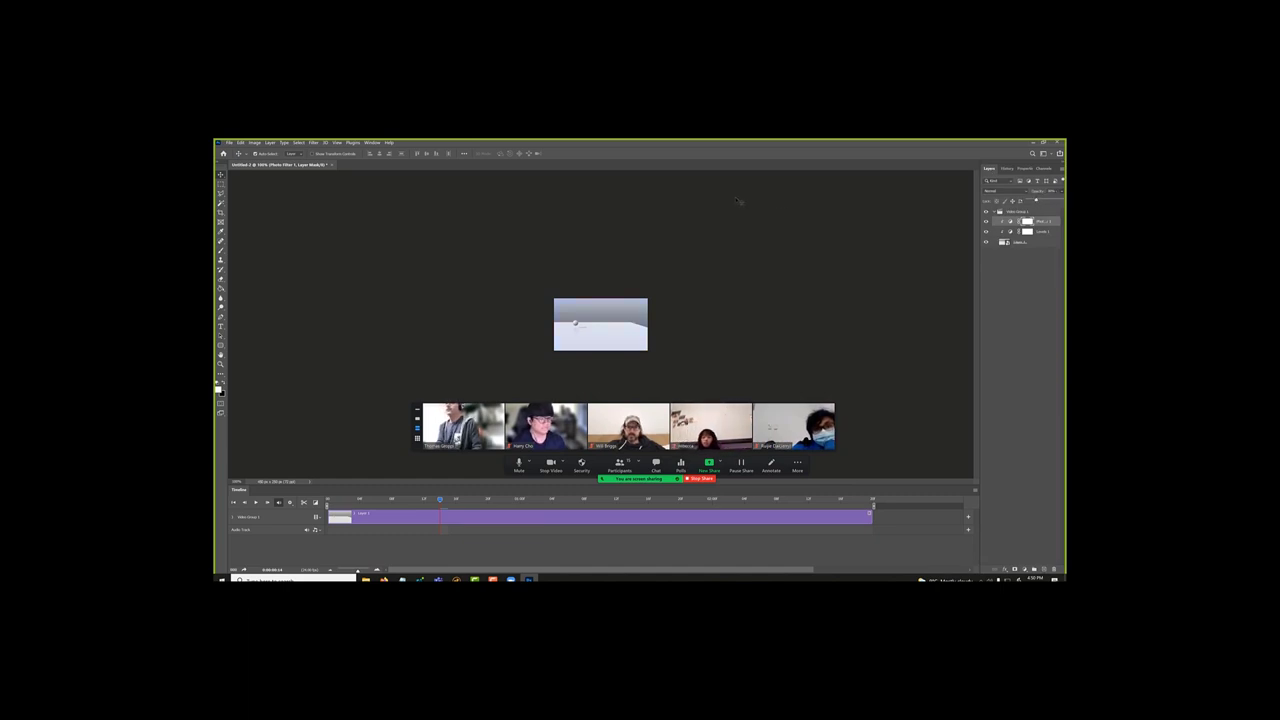
Step: Zoom in, toggle Layer 1's visibility off and on to compare, widen the Layers panel, and show the adjustment-layer list
key(ctrl+plus)
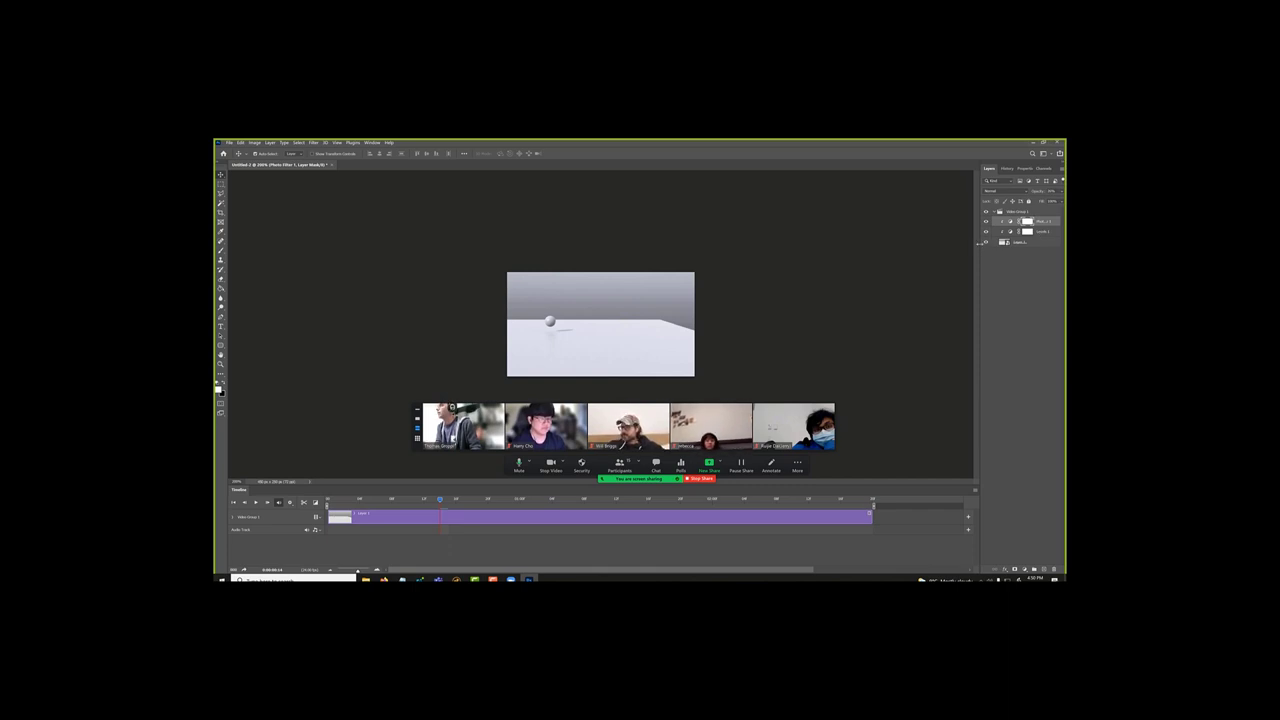
click(984, 243)
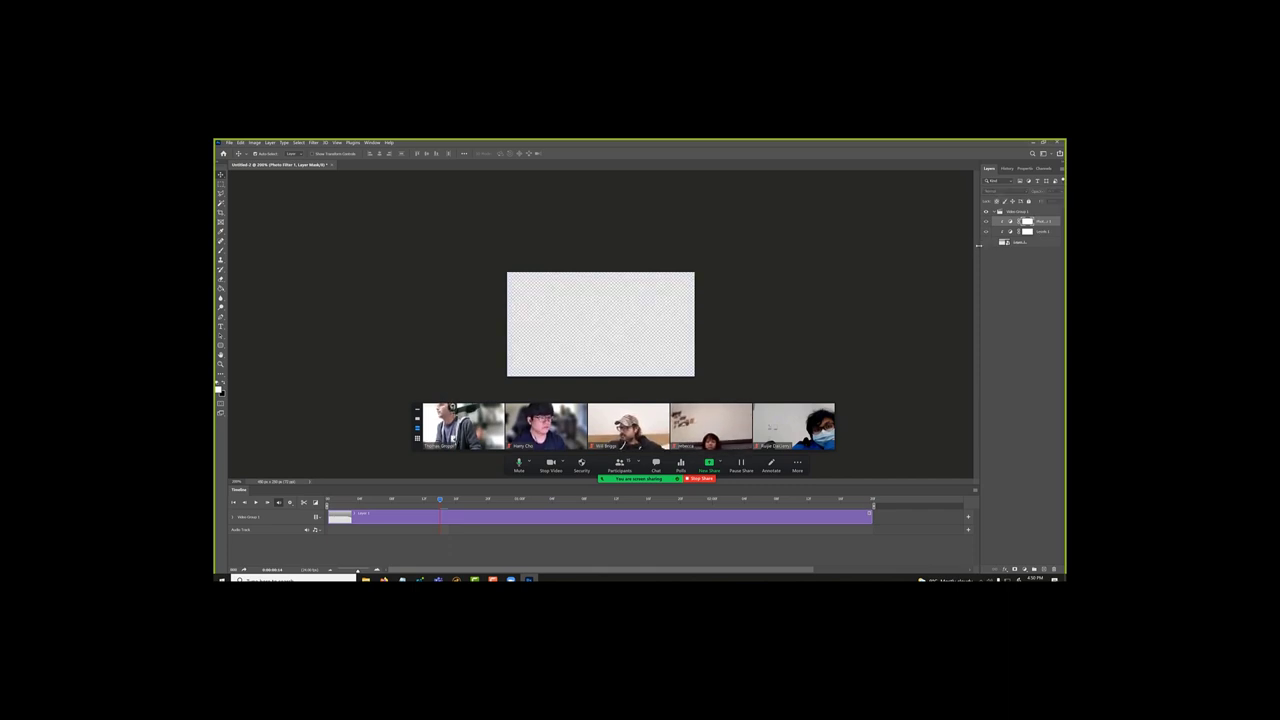
click(984, 243)
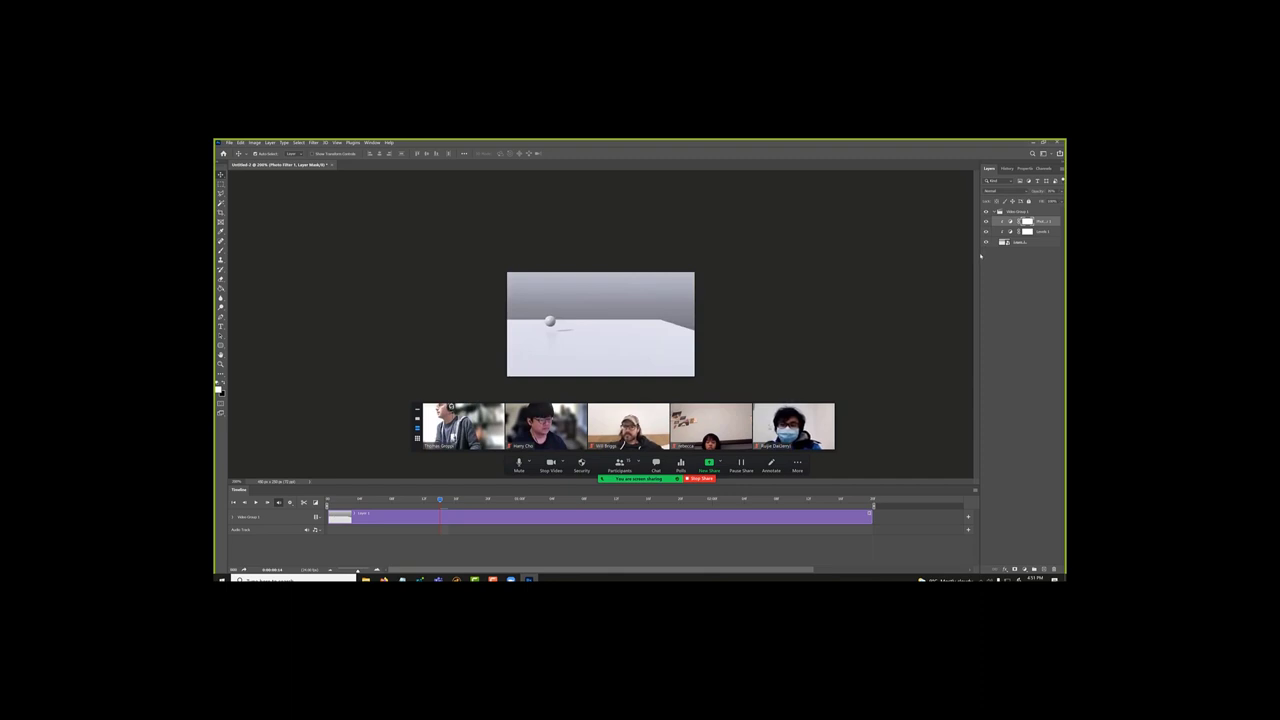
drag(972, 254, 946, 254)
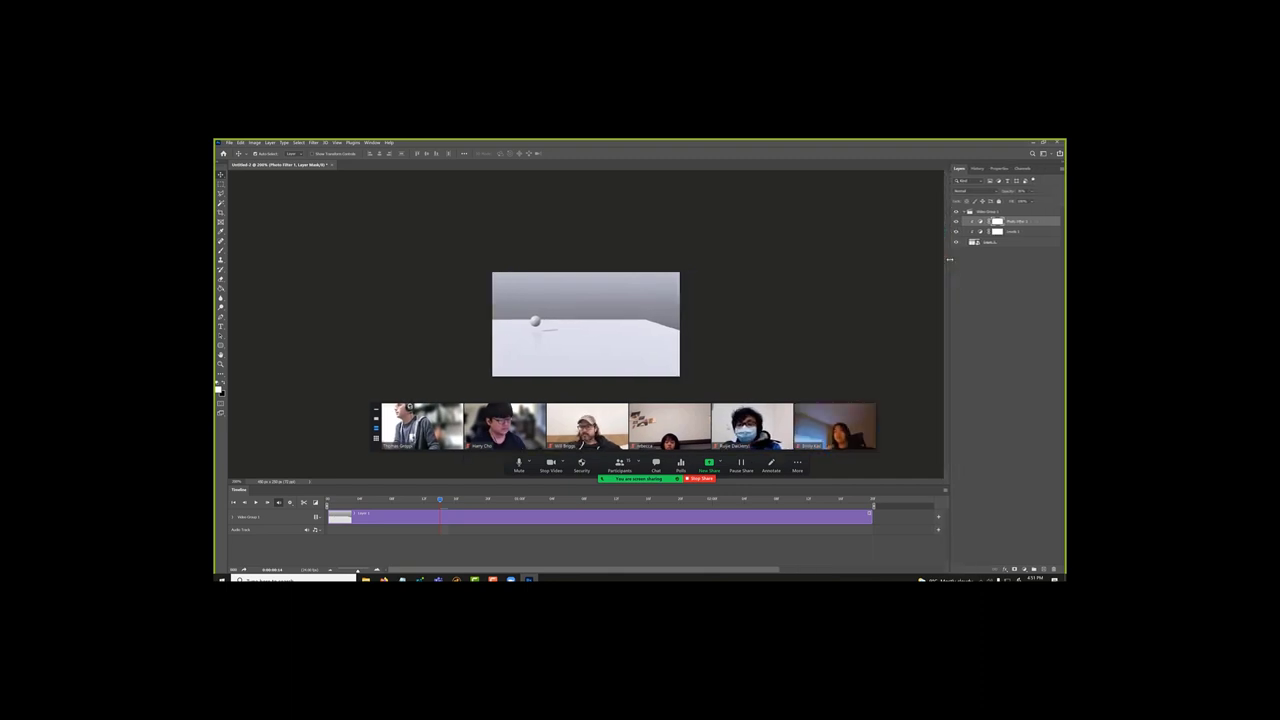
click(1024, 574)
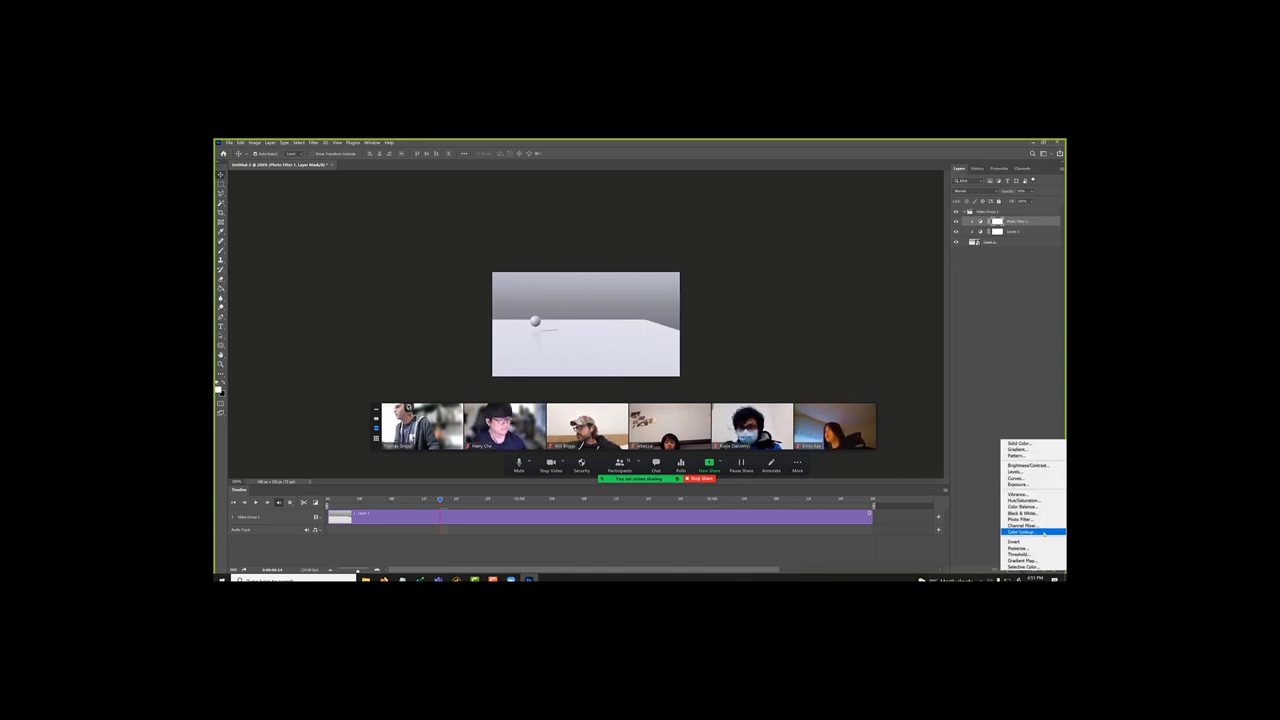
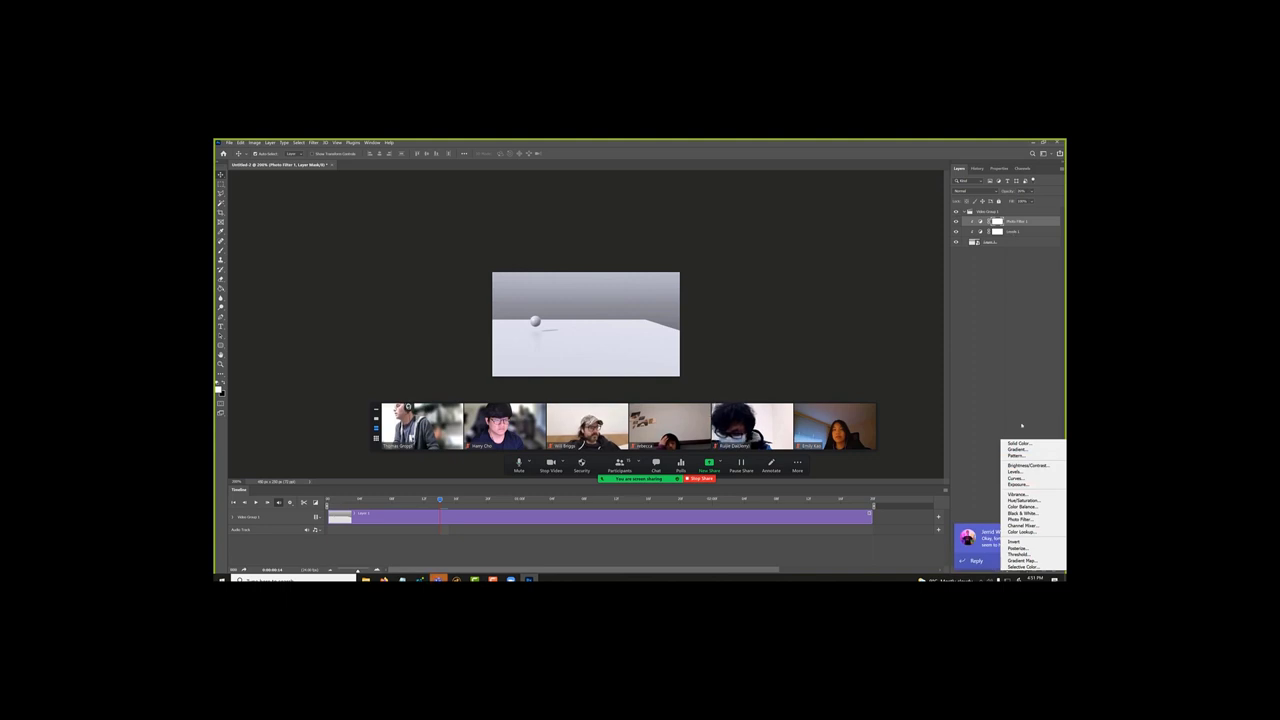
Step: Preview the ball's motion on the timeline and open the Render Video dialog from File > Export
key(Escape)
drag(615, 498, 559, 498)
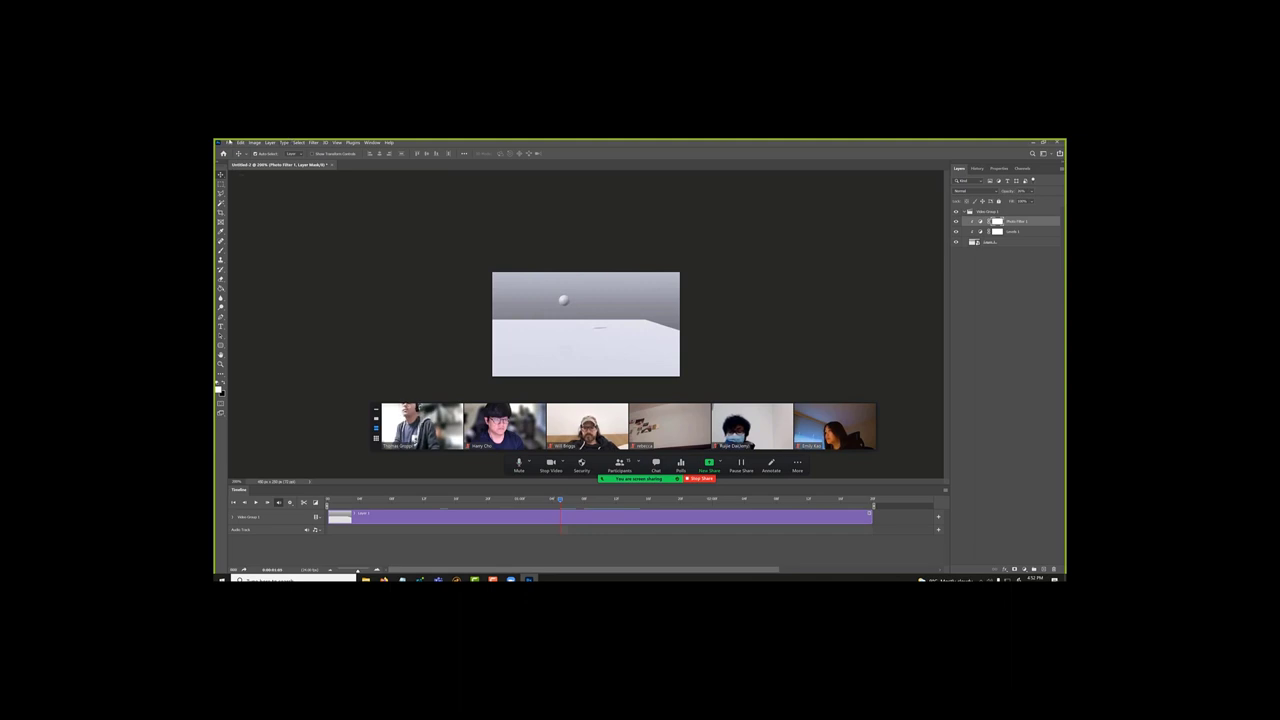
click(229, 142)
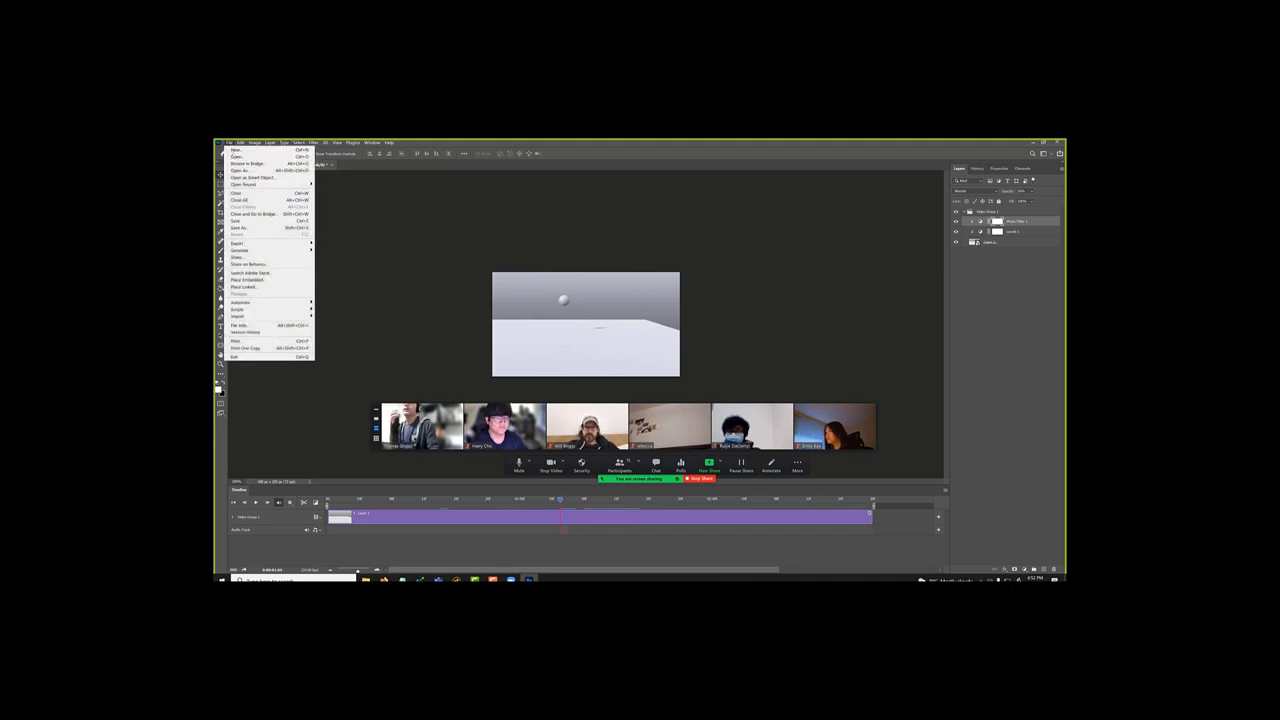
mouse_move(274, 247)
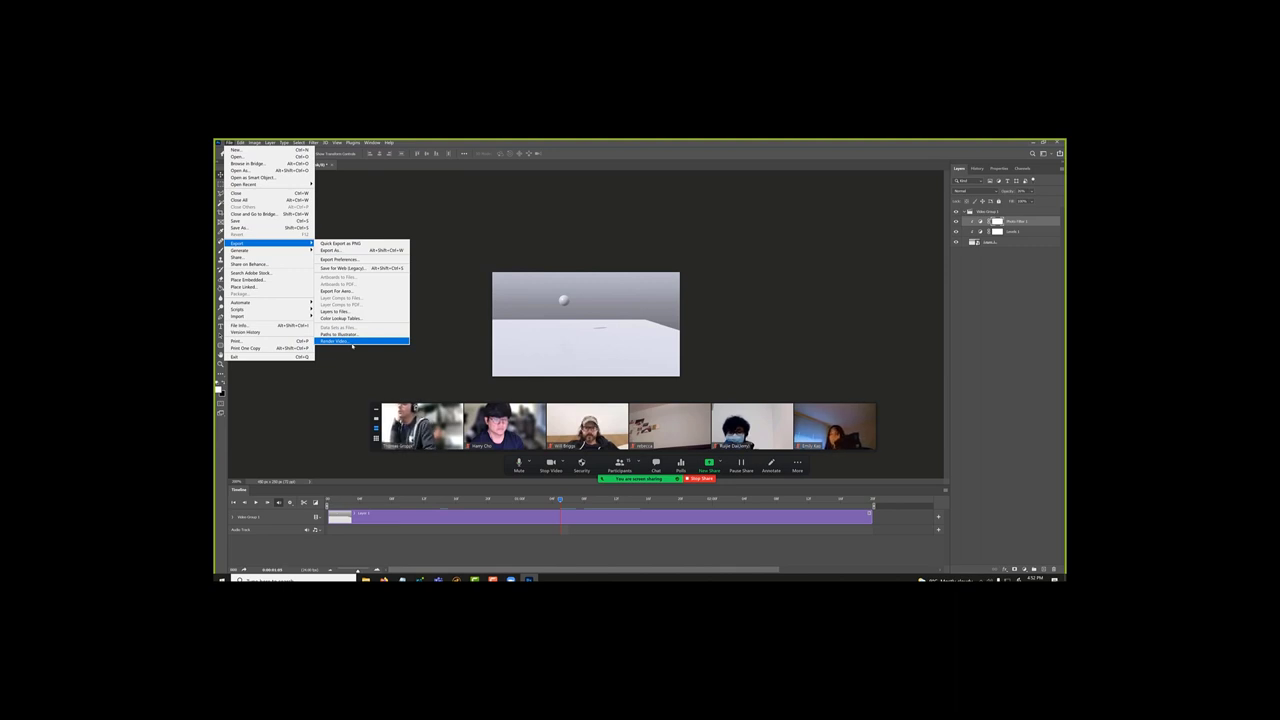
click(352, 342)
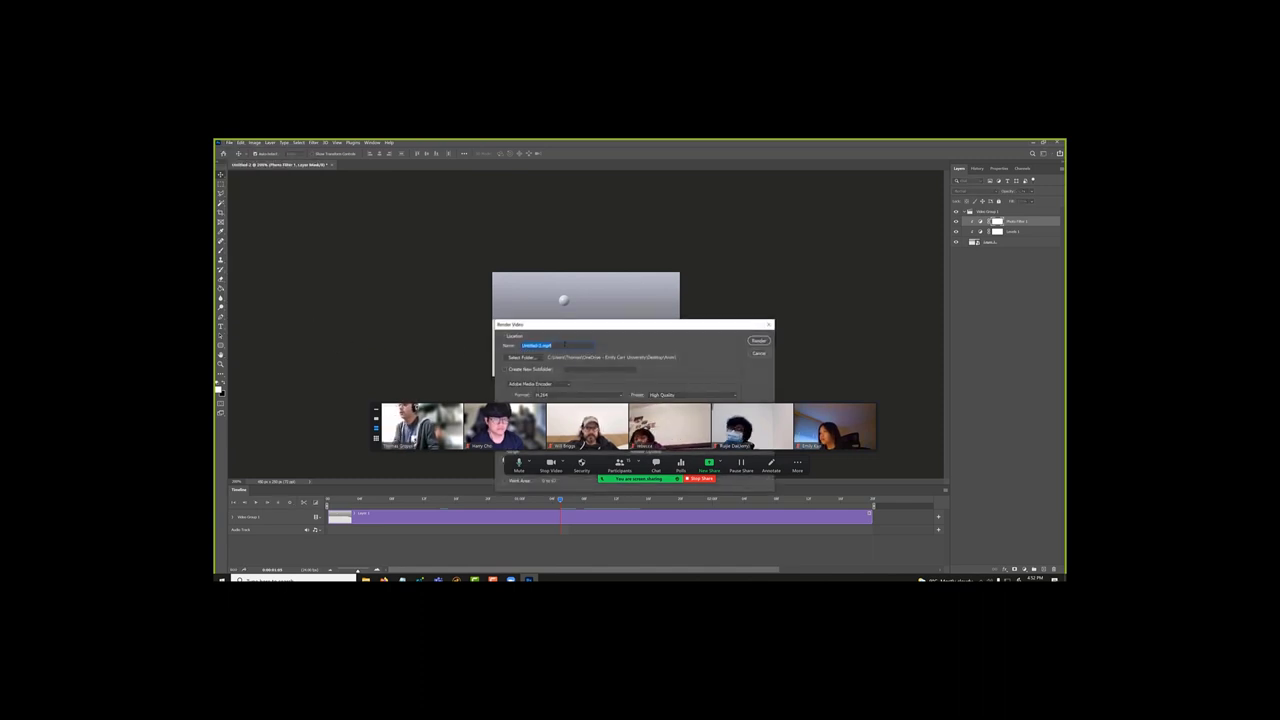
Step: Render the animation through Adobe Media Encoder as H.264 with the High Quality preset
drag(585, 331, 577, 207)
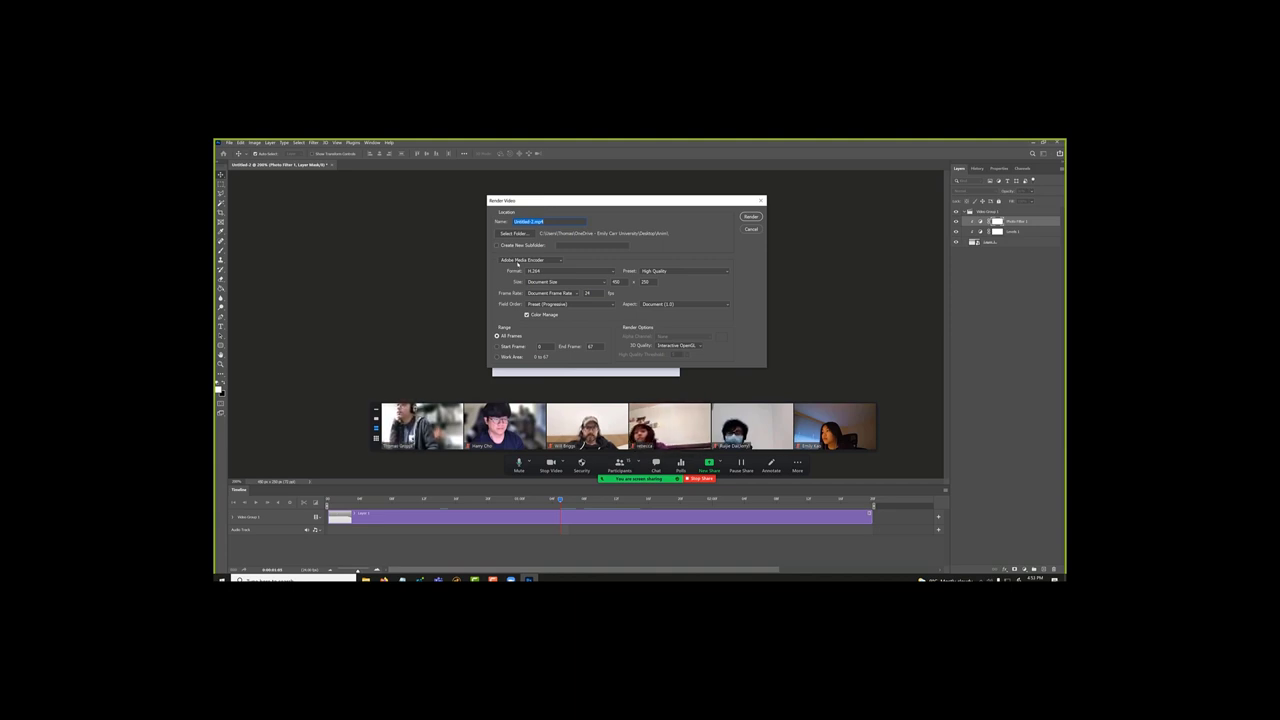
click(517, 262)
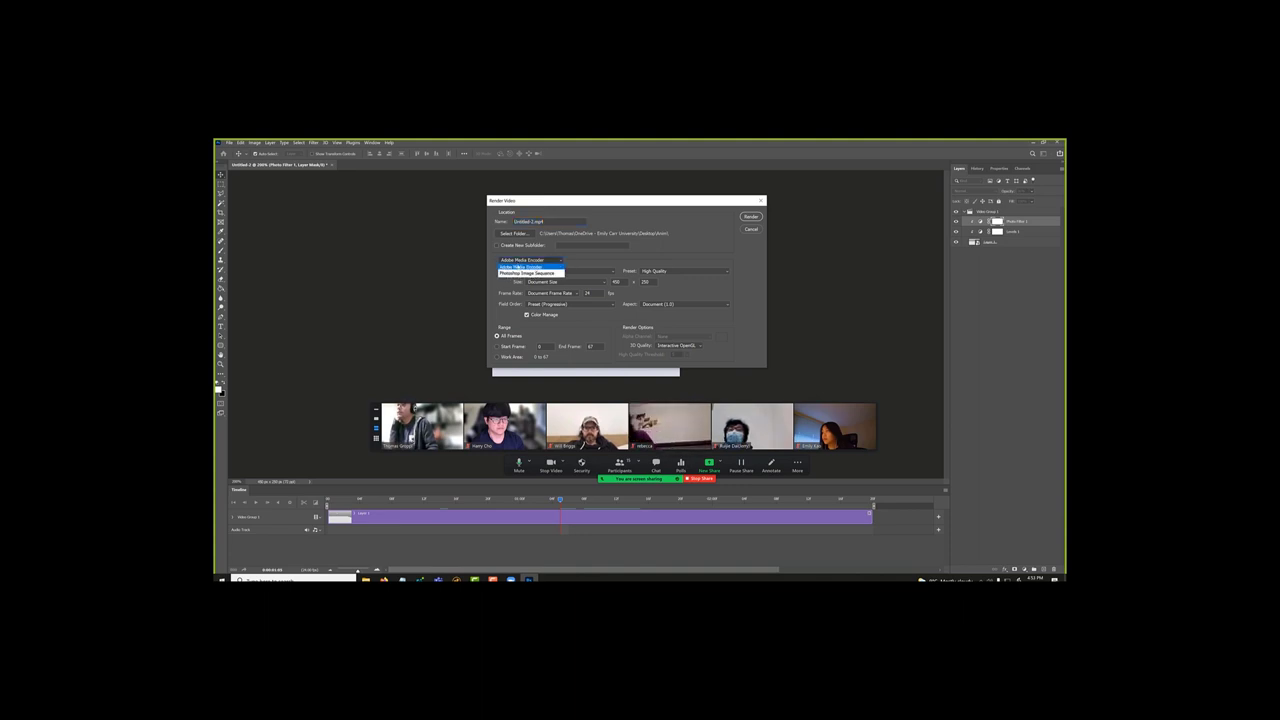
click(518, 266)
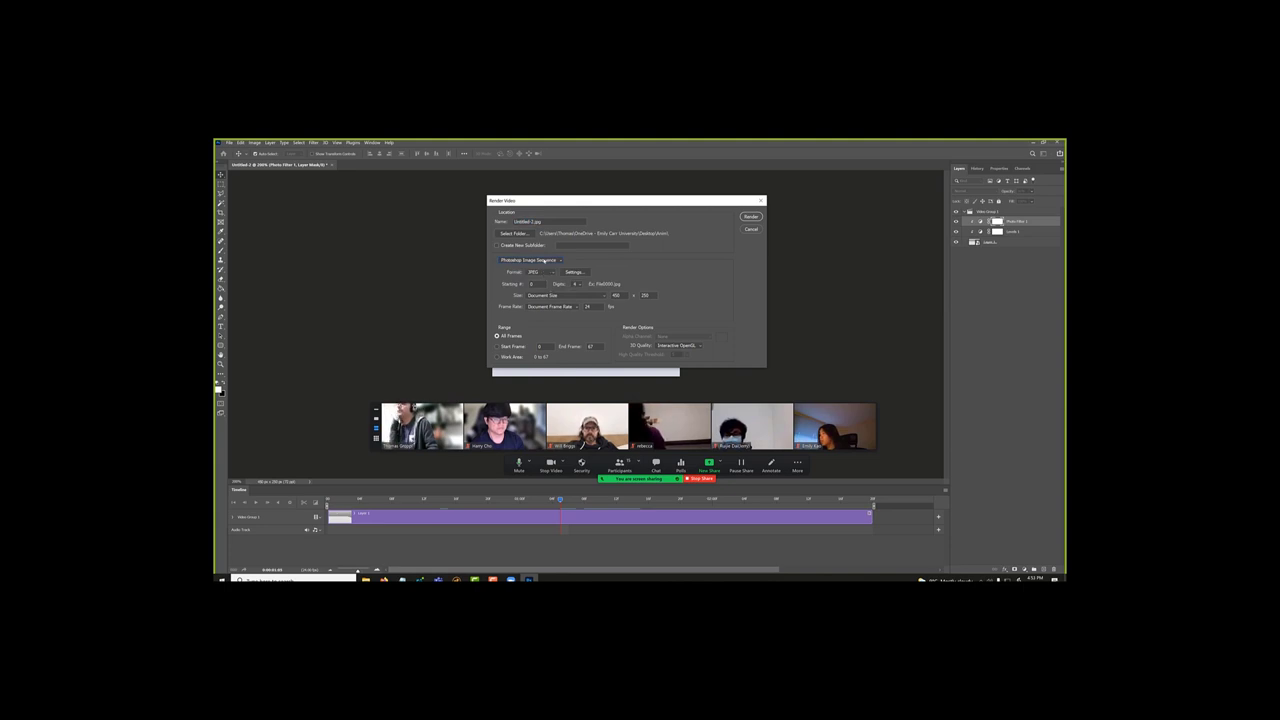
click(543, 260)
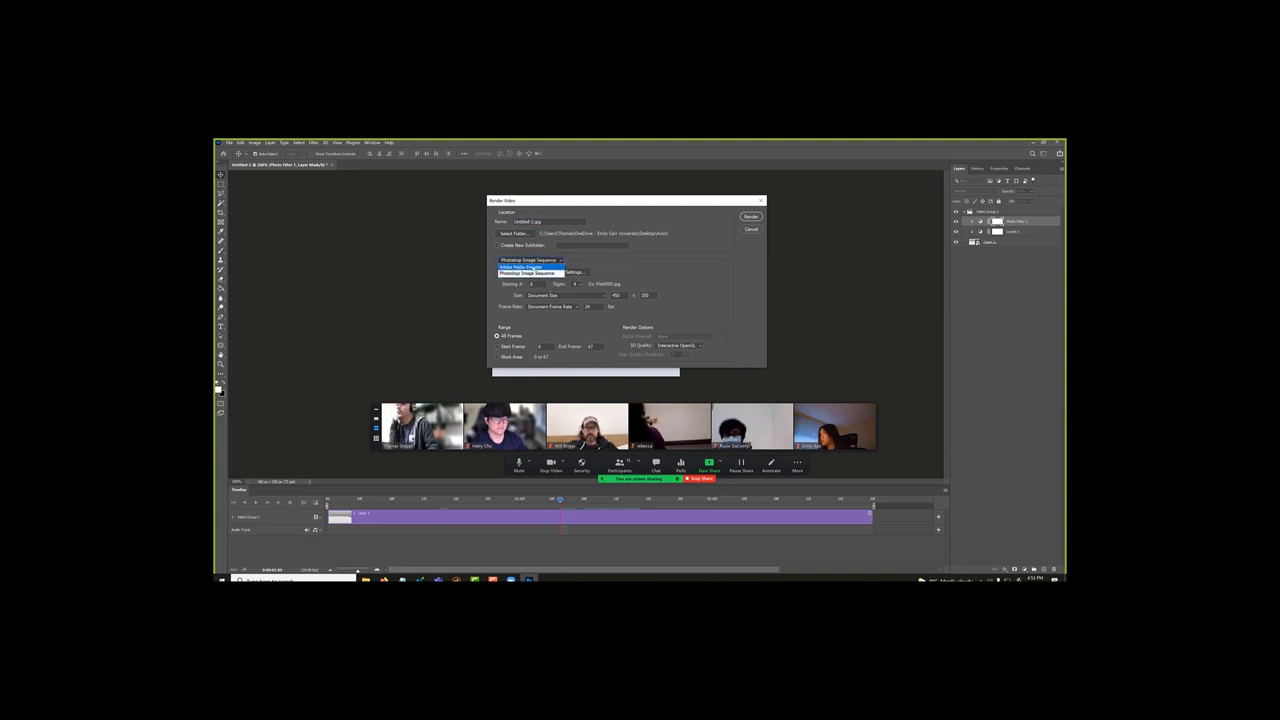
click(533, 270)
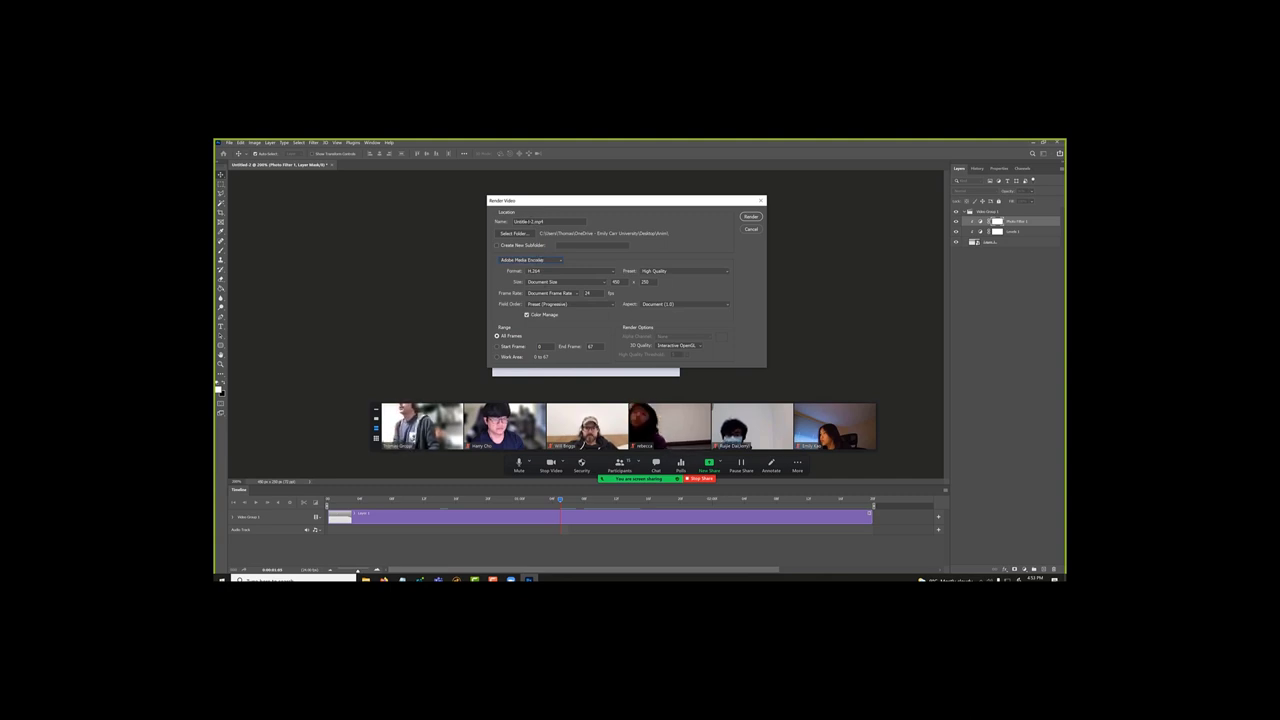
click(749, 216)
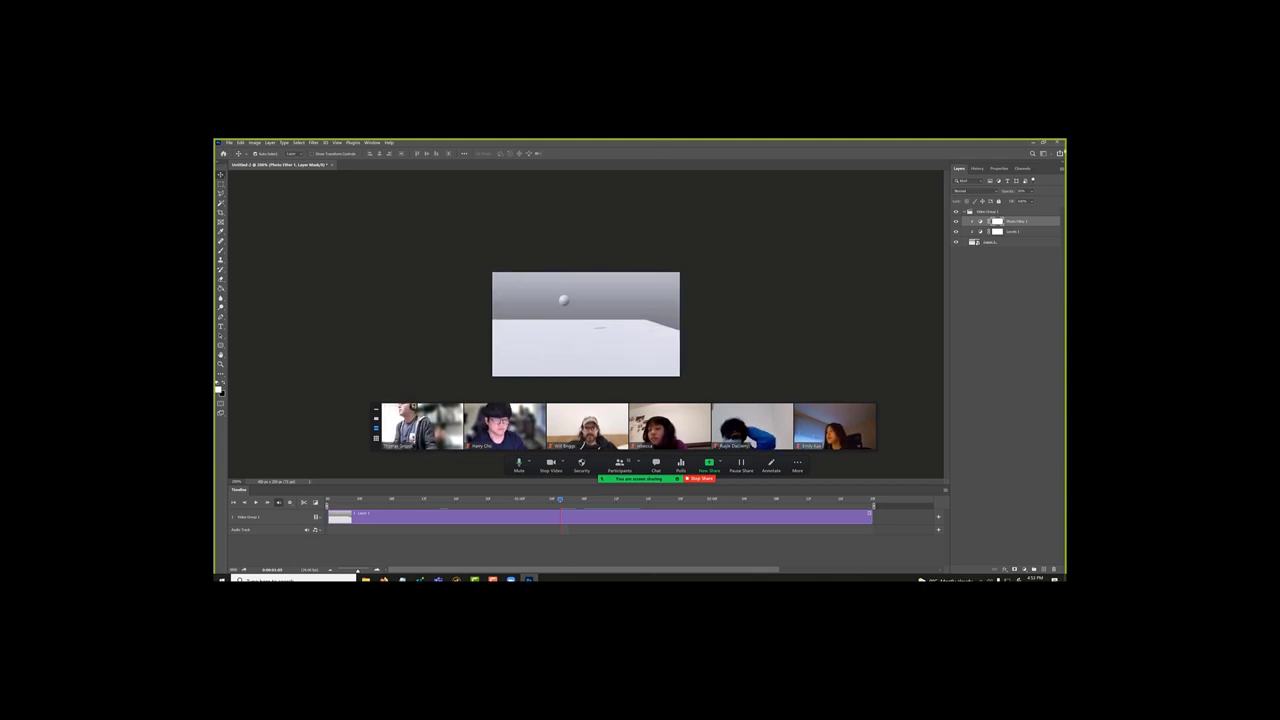
Step: Minimize Photoshop, open the Anim desktop folder, and play Untitled-2.mp4 in VLC
click(1035, 142)
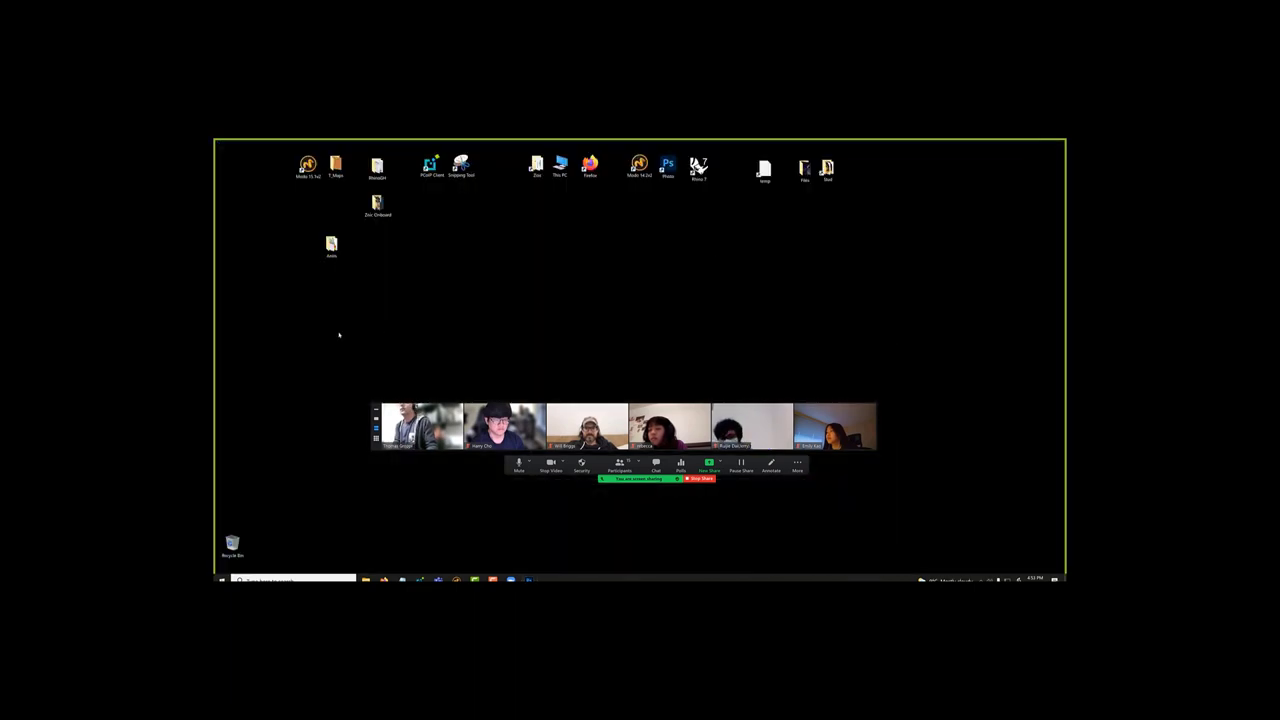
drag(331, 245, 343, 206)
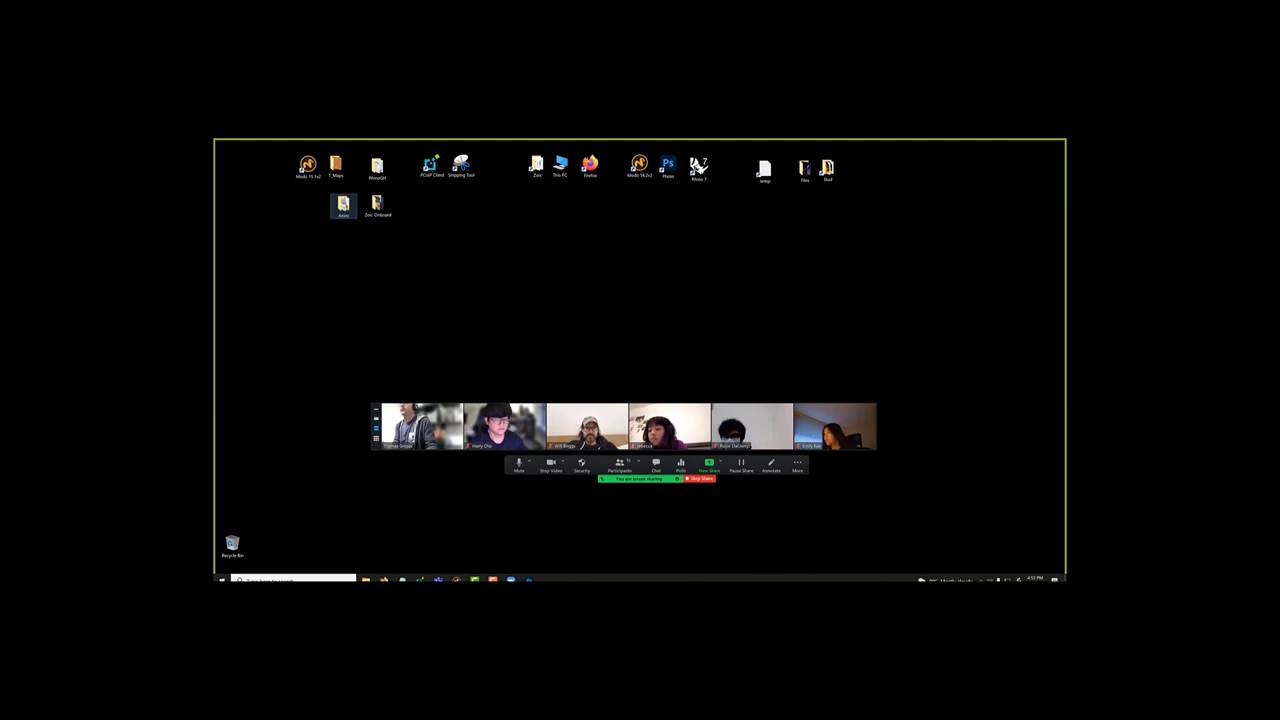
double_click(343, 205)
drag(401, 251, 652, 220)
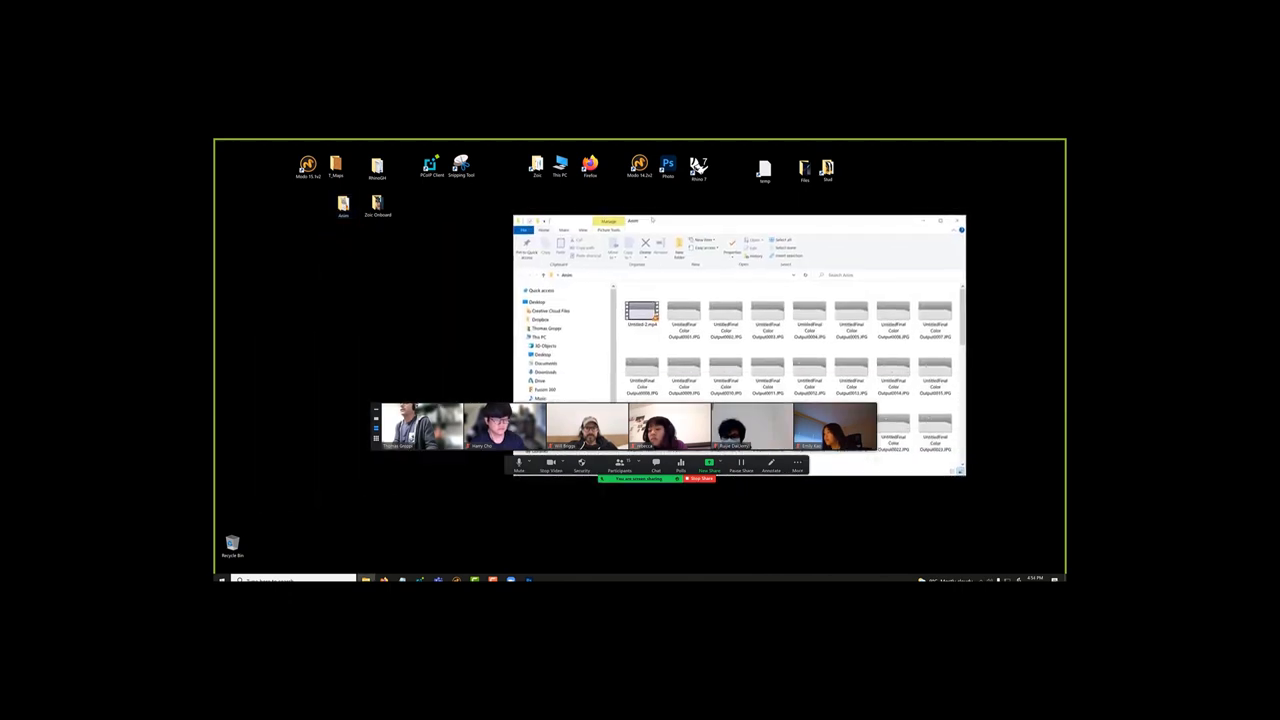
click(641, 308)
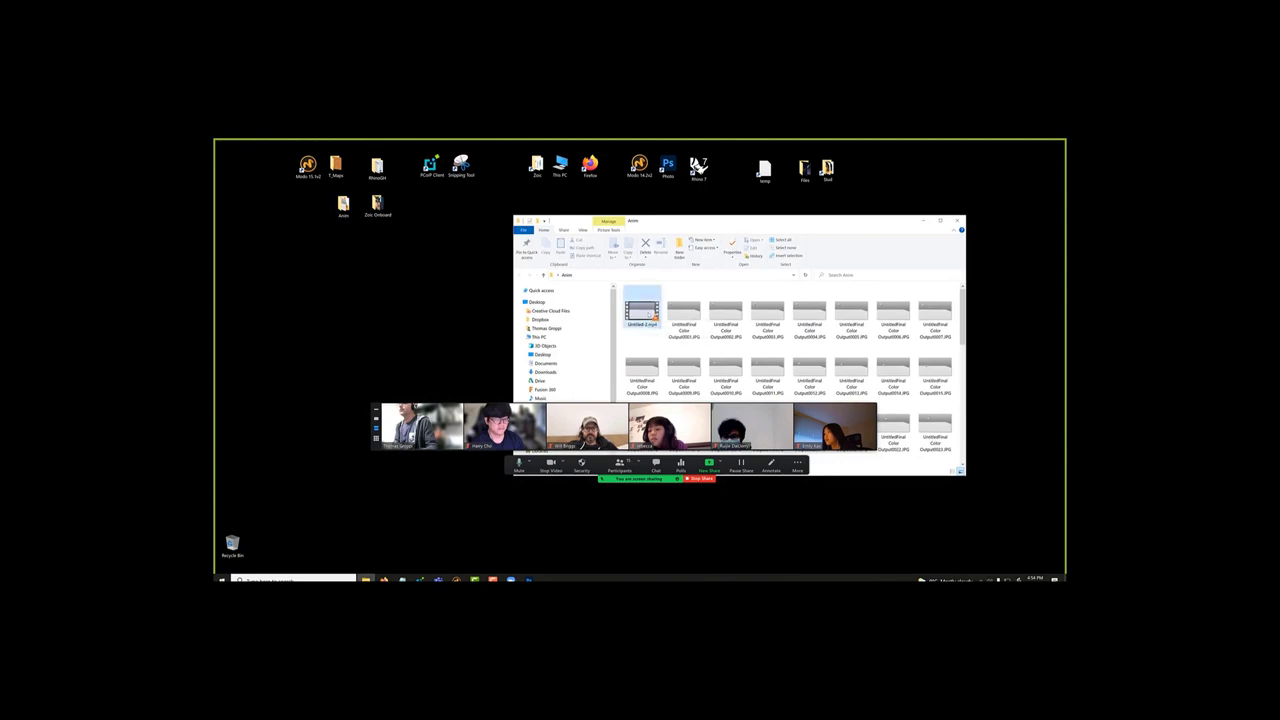
double_click(641, 308)
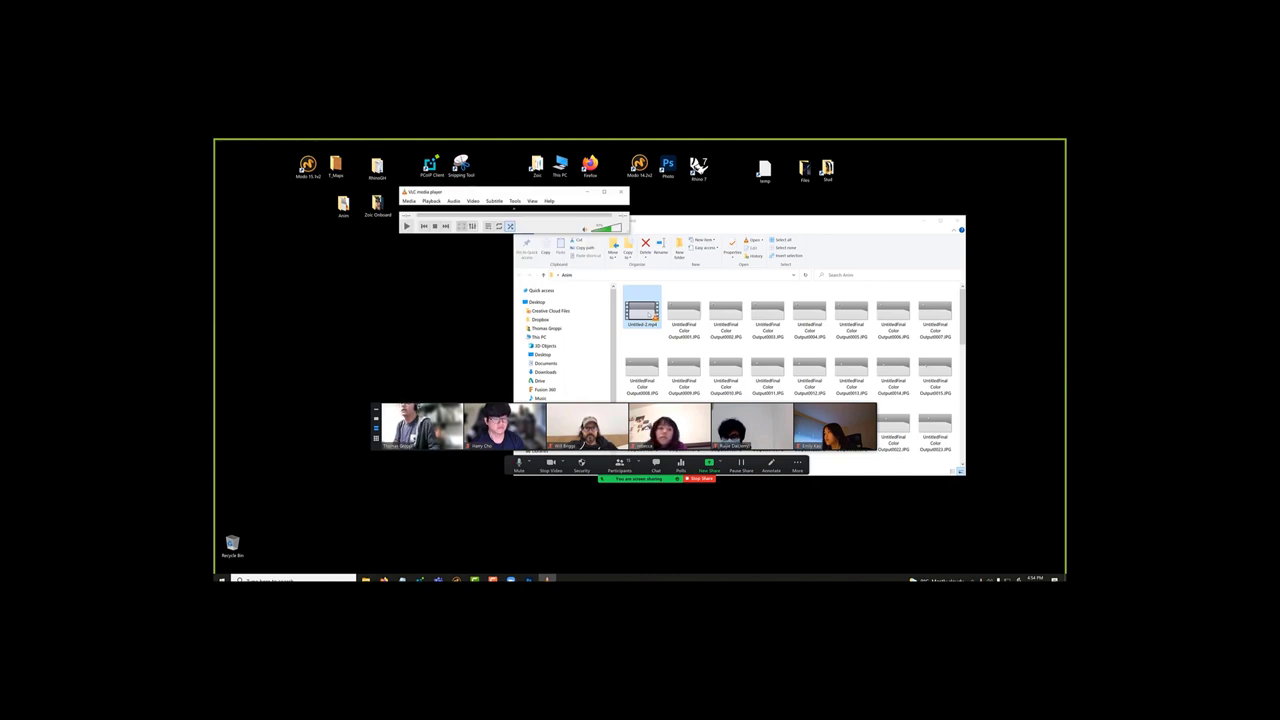
Step: Replay Untitled-2.mp4 in VLC, then close the player
click(406, 226)
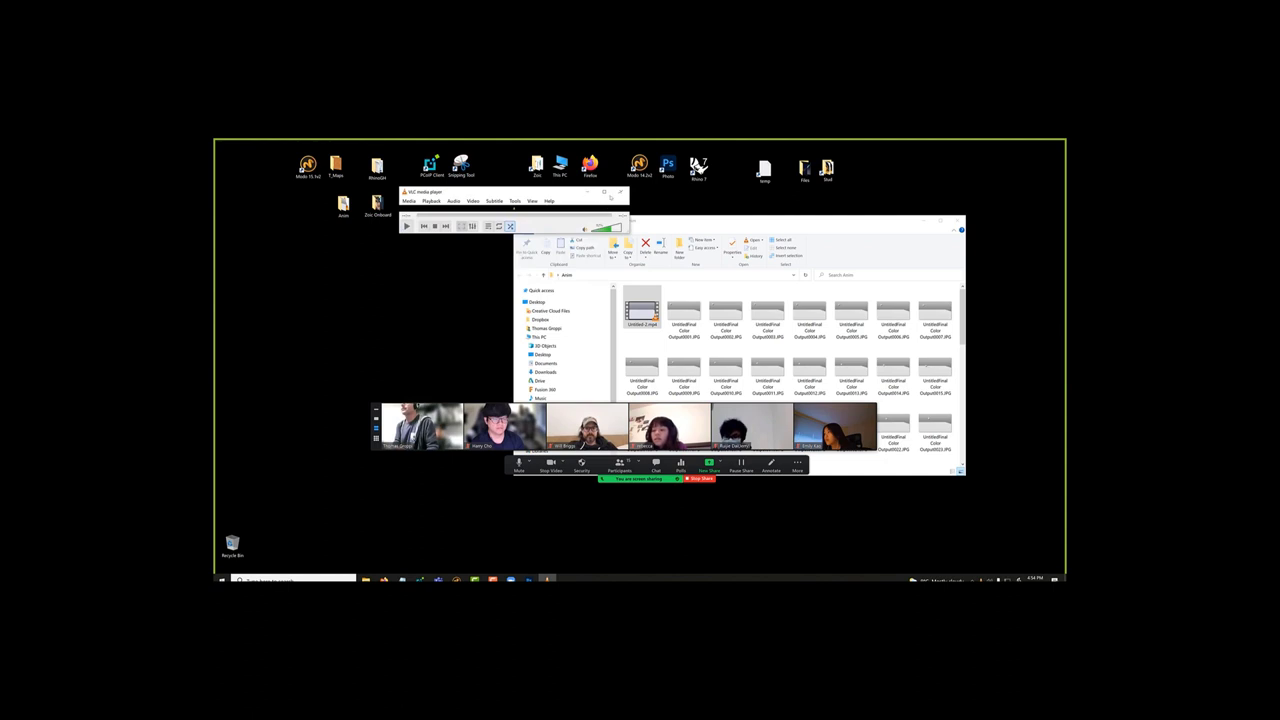
click(620, 192)
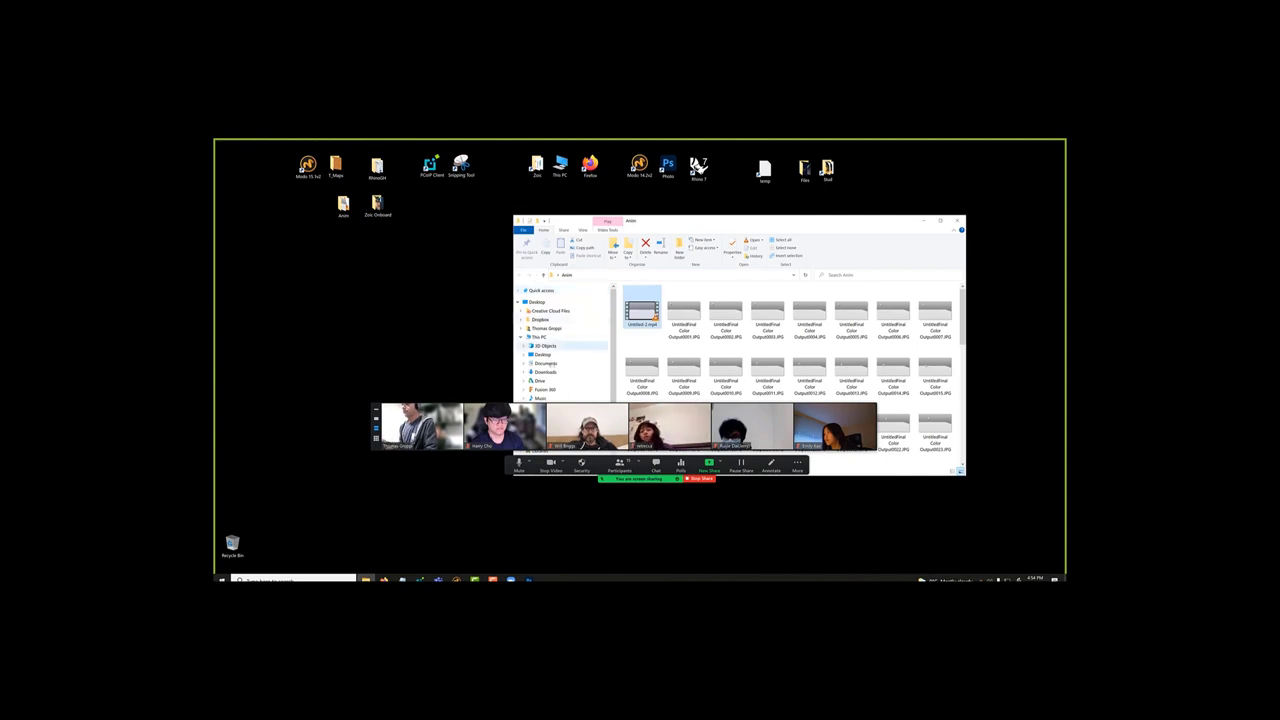
key(alt+Tab)
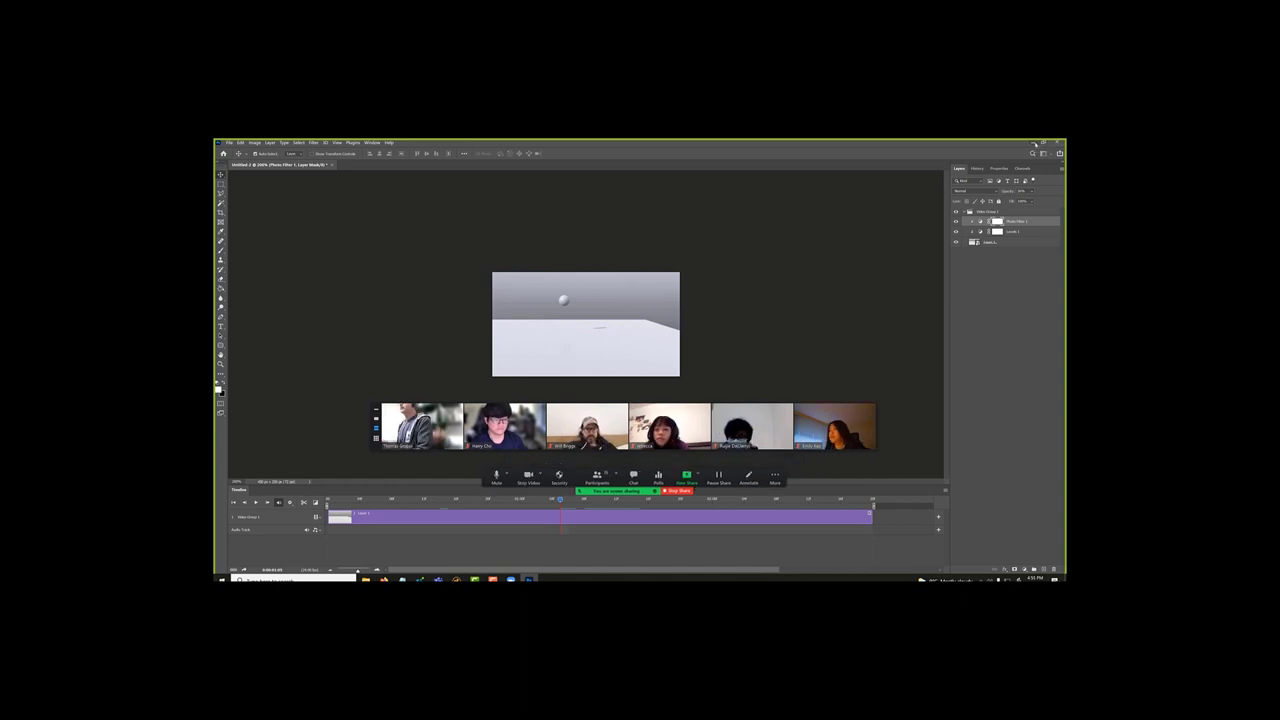
click(1035, 144)
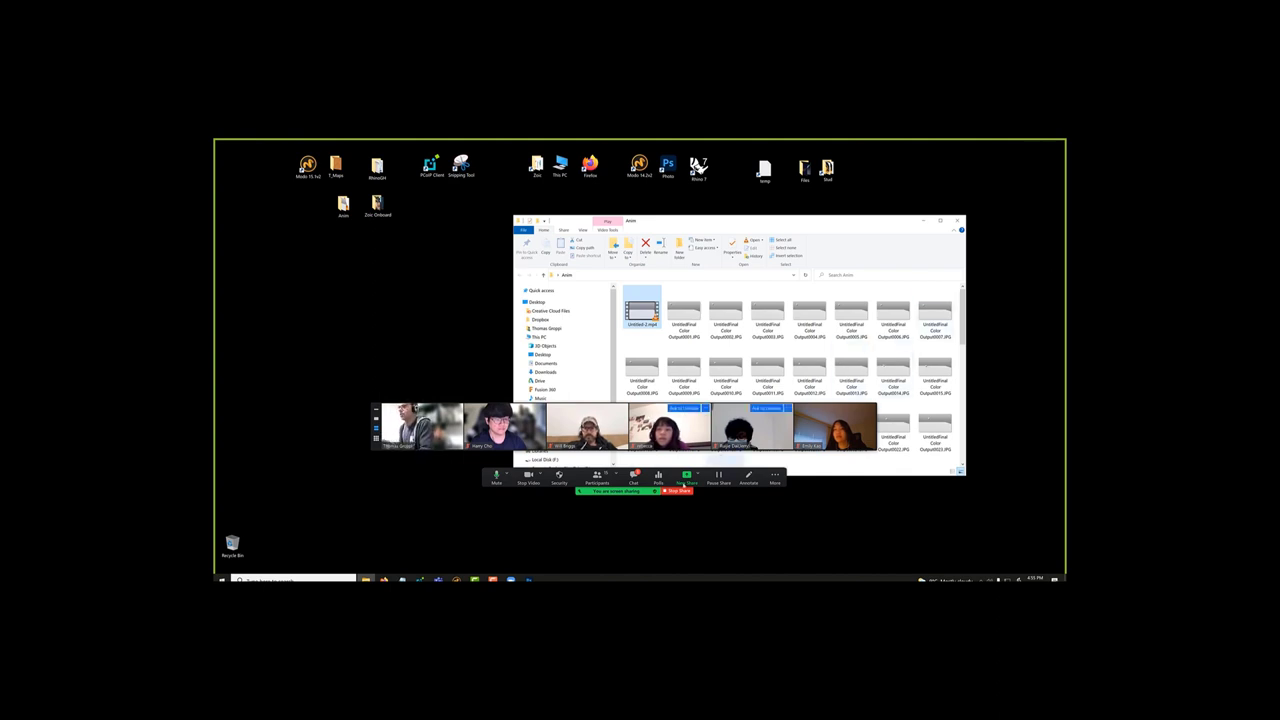
click(633, 479)
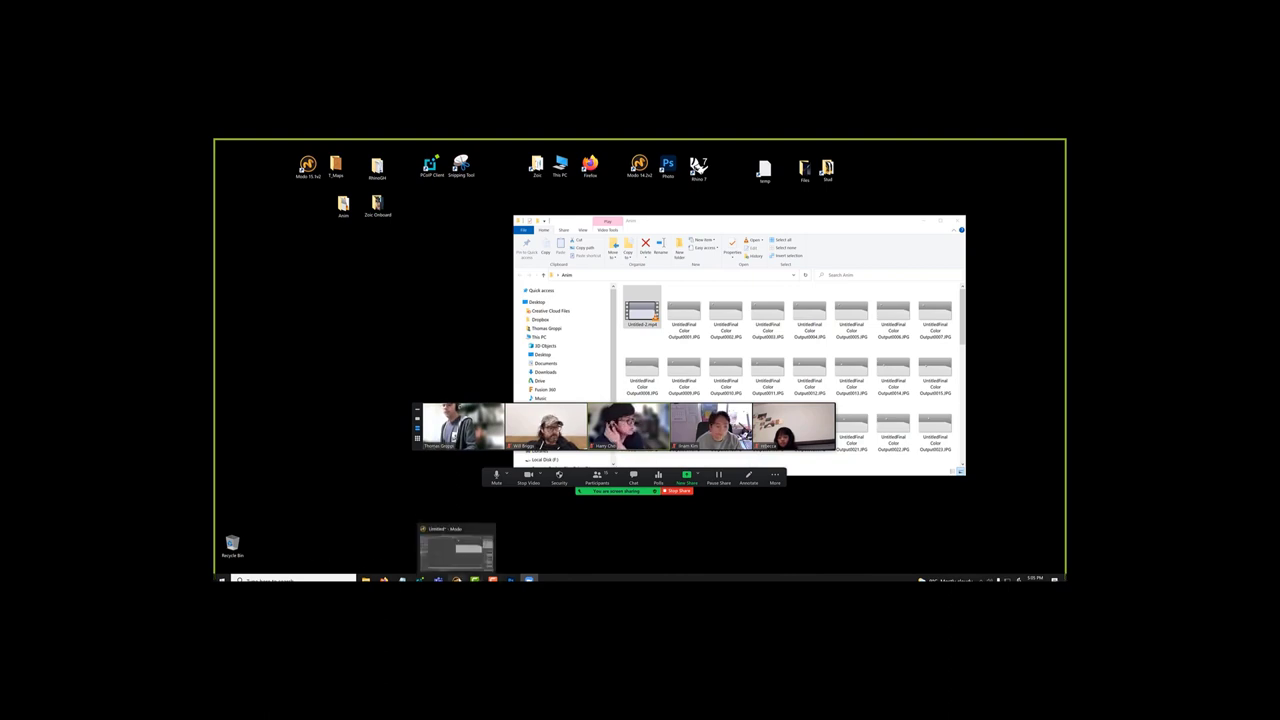
Step: Bring Modo forward, show the Scene tab's item list, and open the Item menu
click(456, 579)
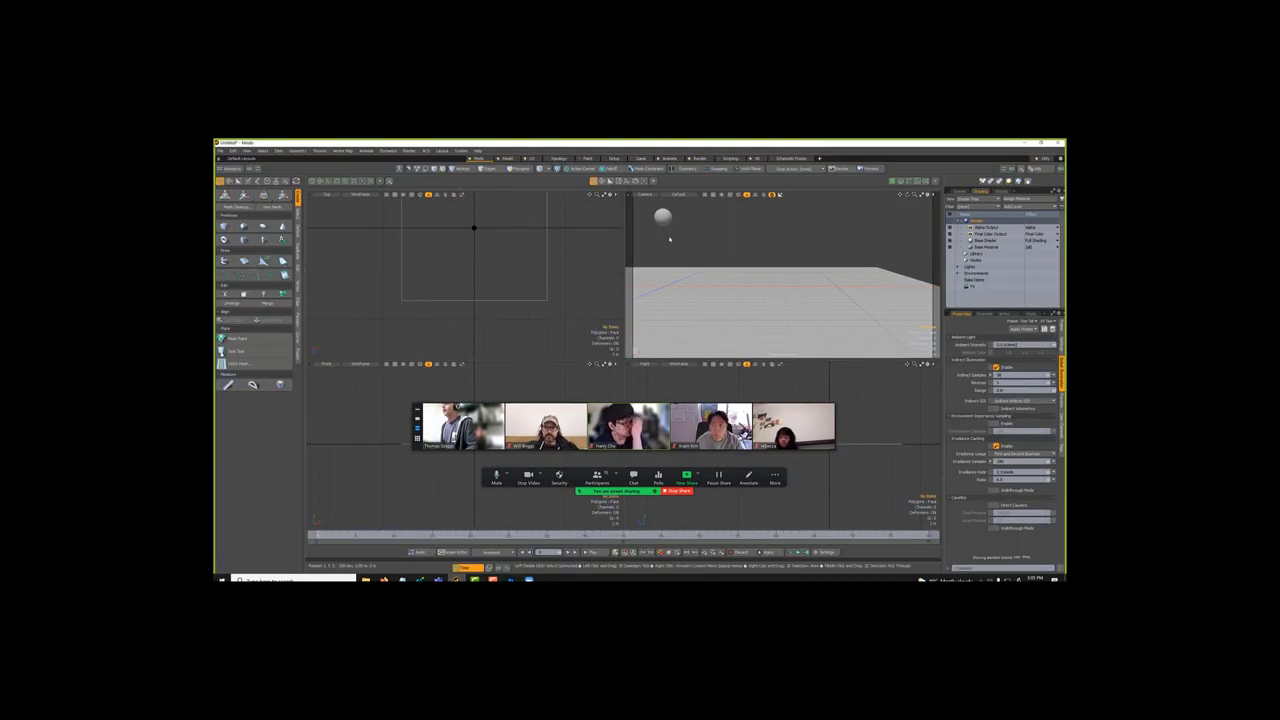
alt+drag(672, 244, 669, 245)
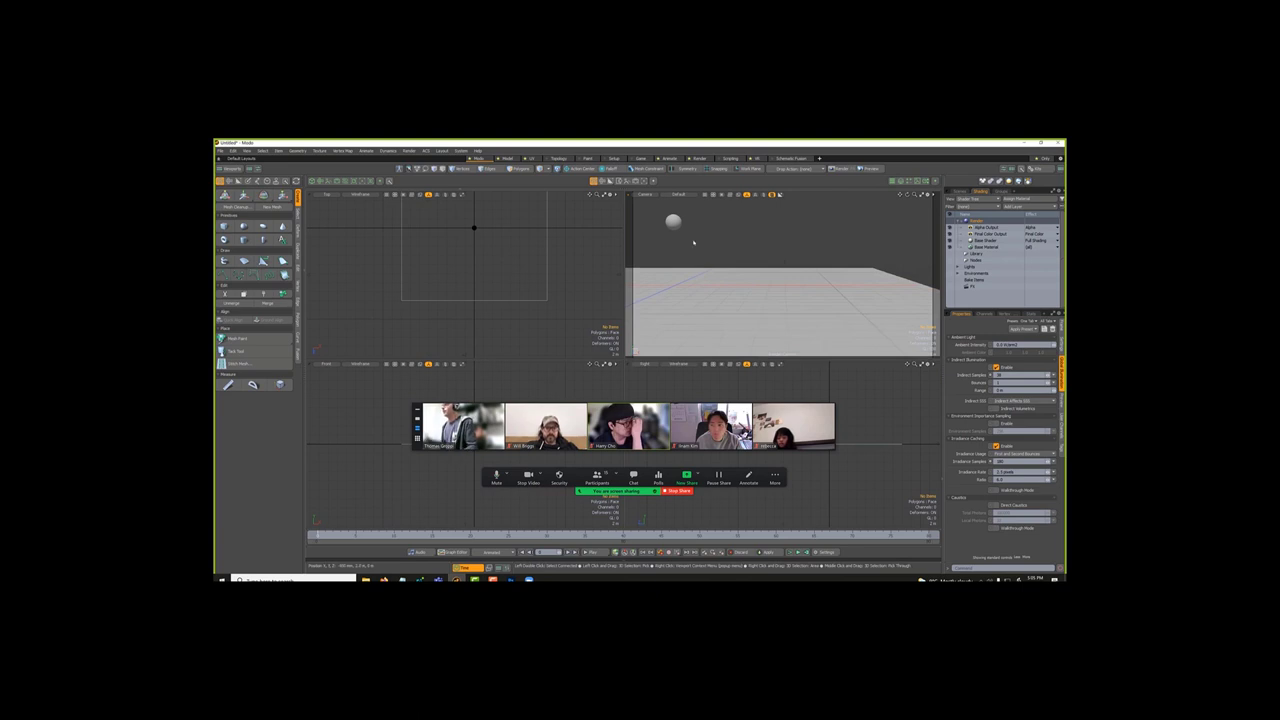
click(958, 192)
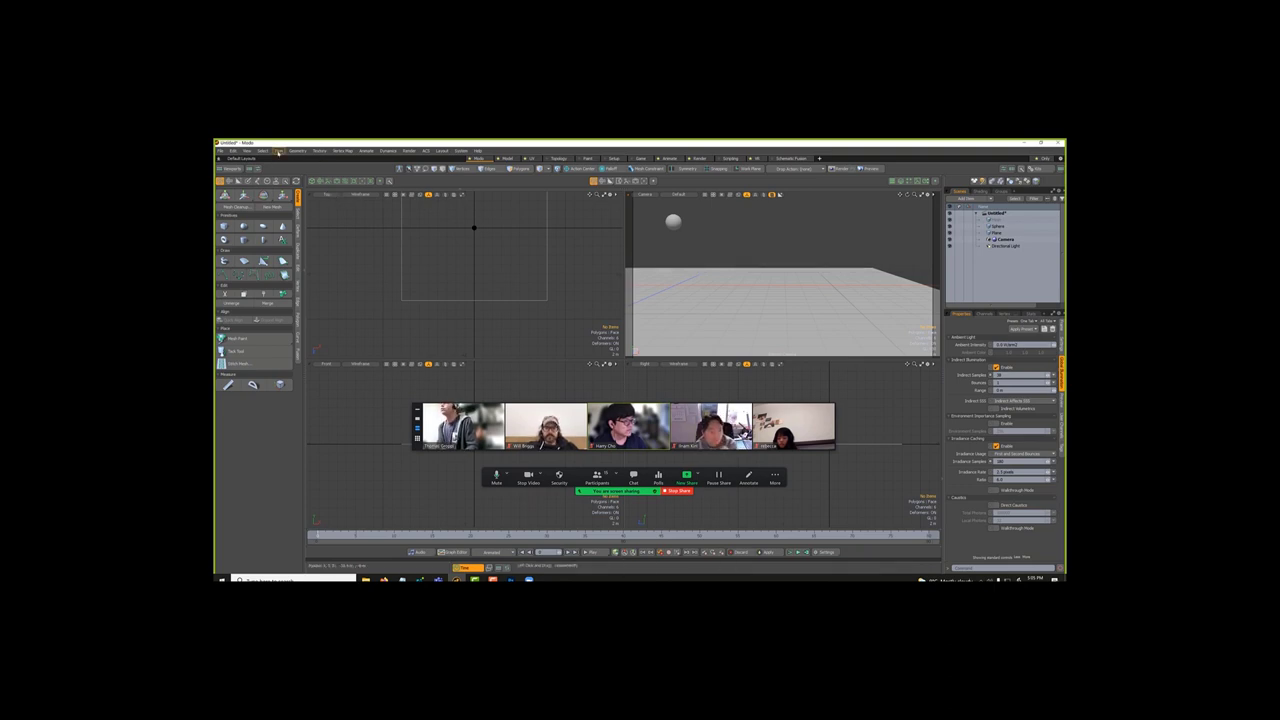
click(278, 151)
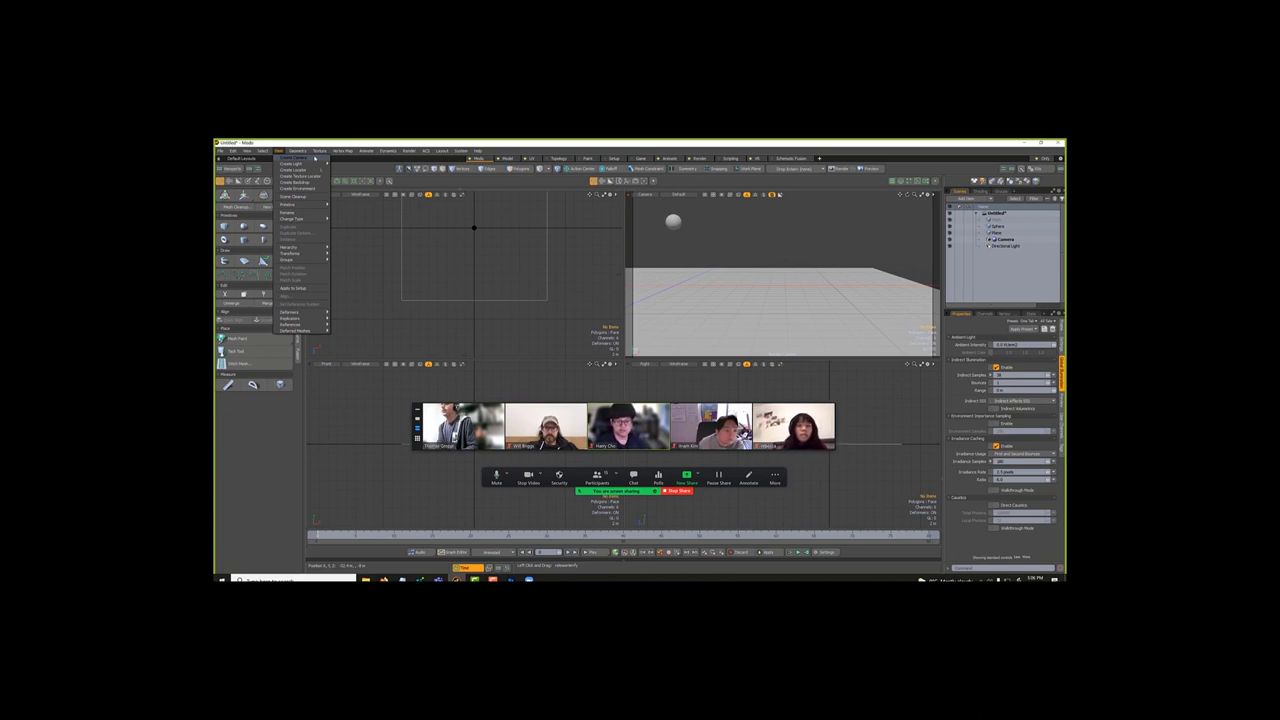
Step: Create a second camera, rename it 'cam', and open 3D Viewport Properties
click(300, 157)
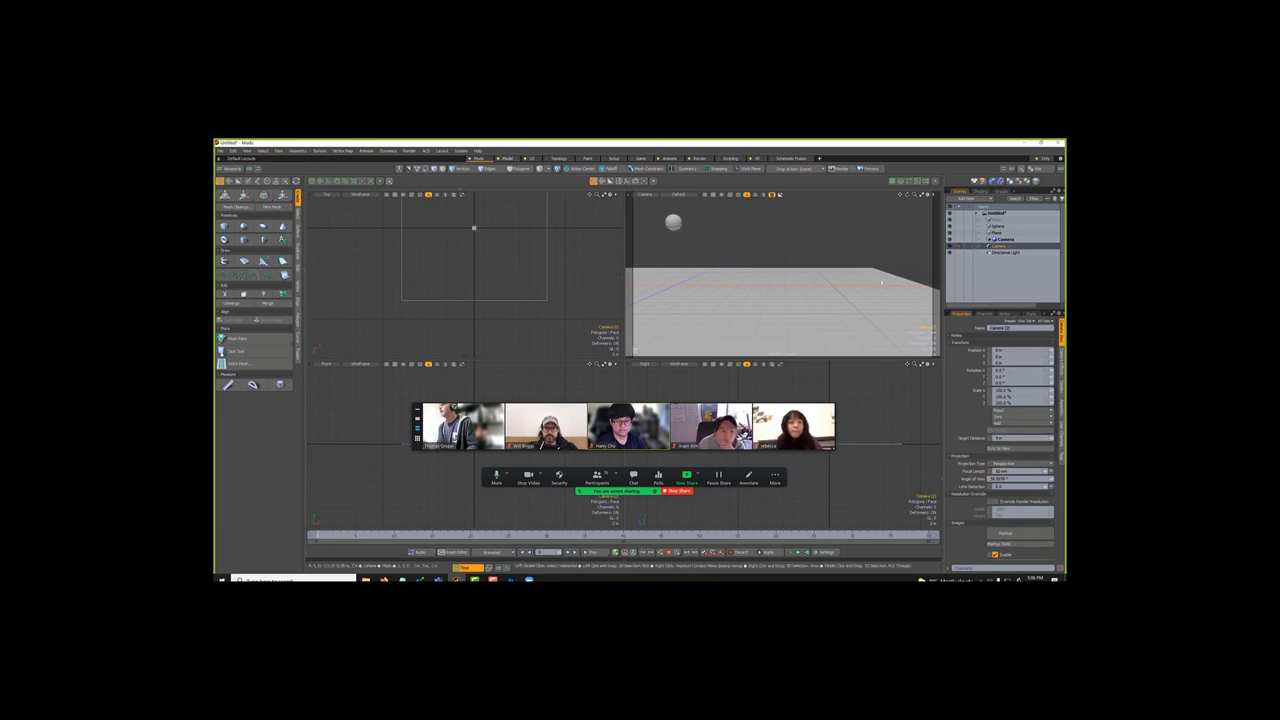
double_click(1003, 247)
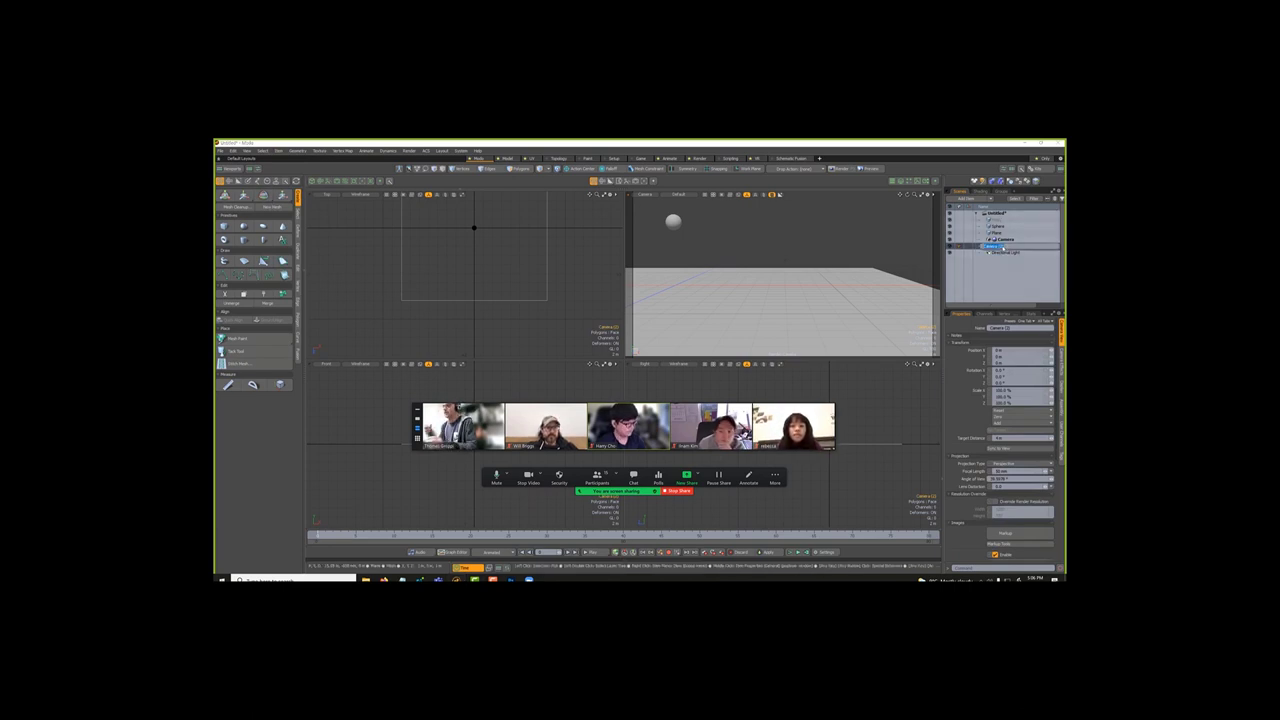
text(cam)
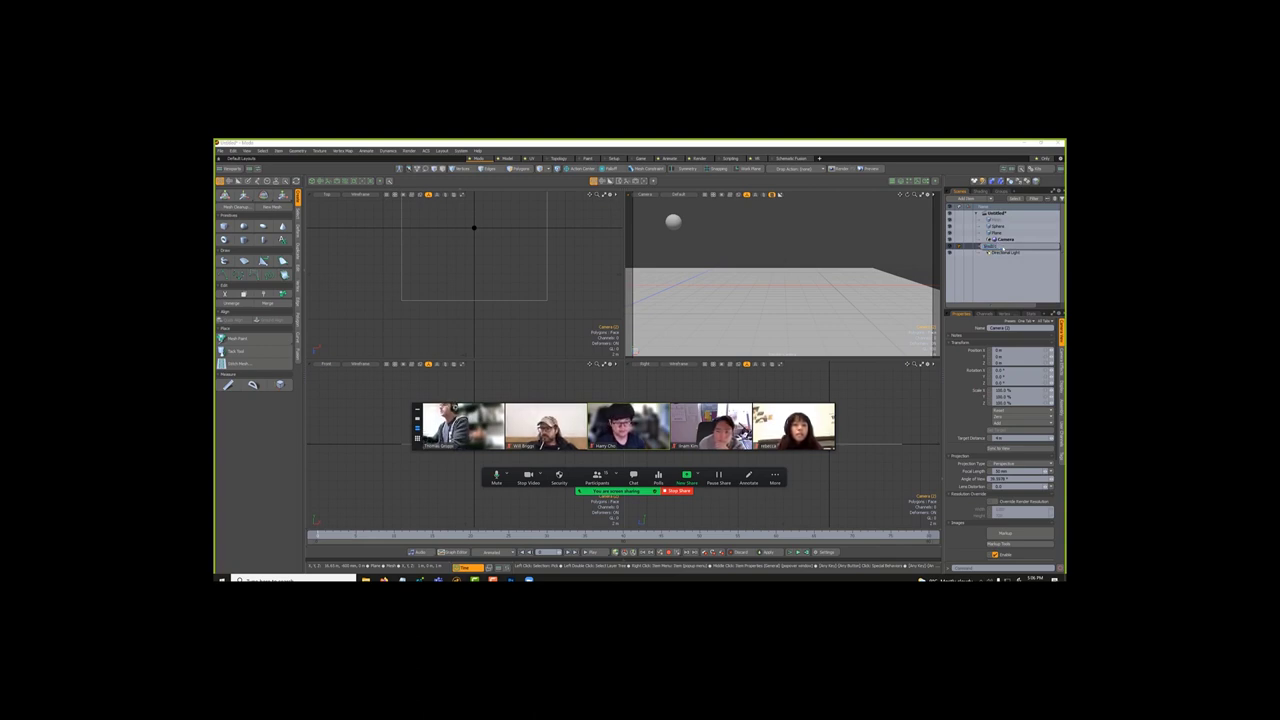
key(Return)
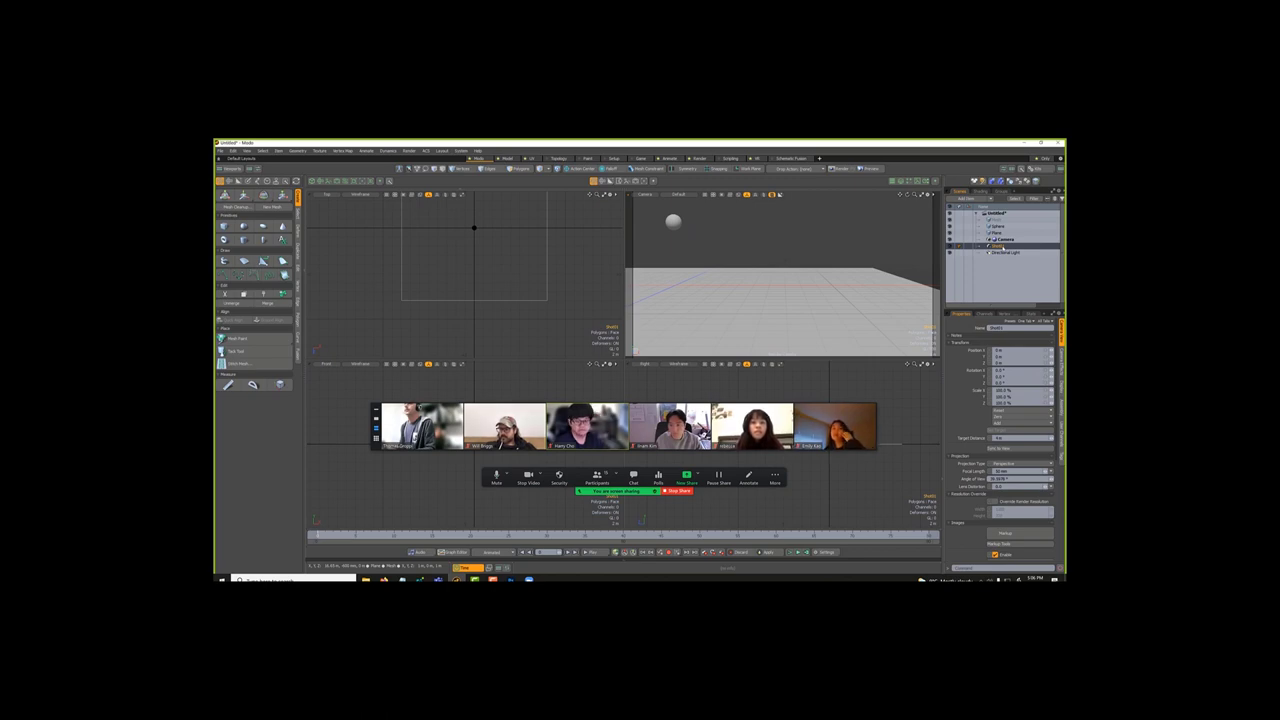
click(929, 194)
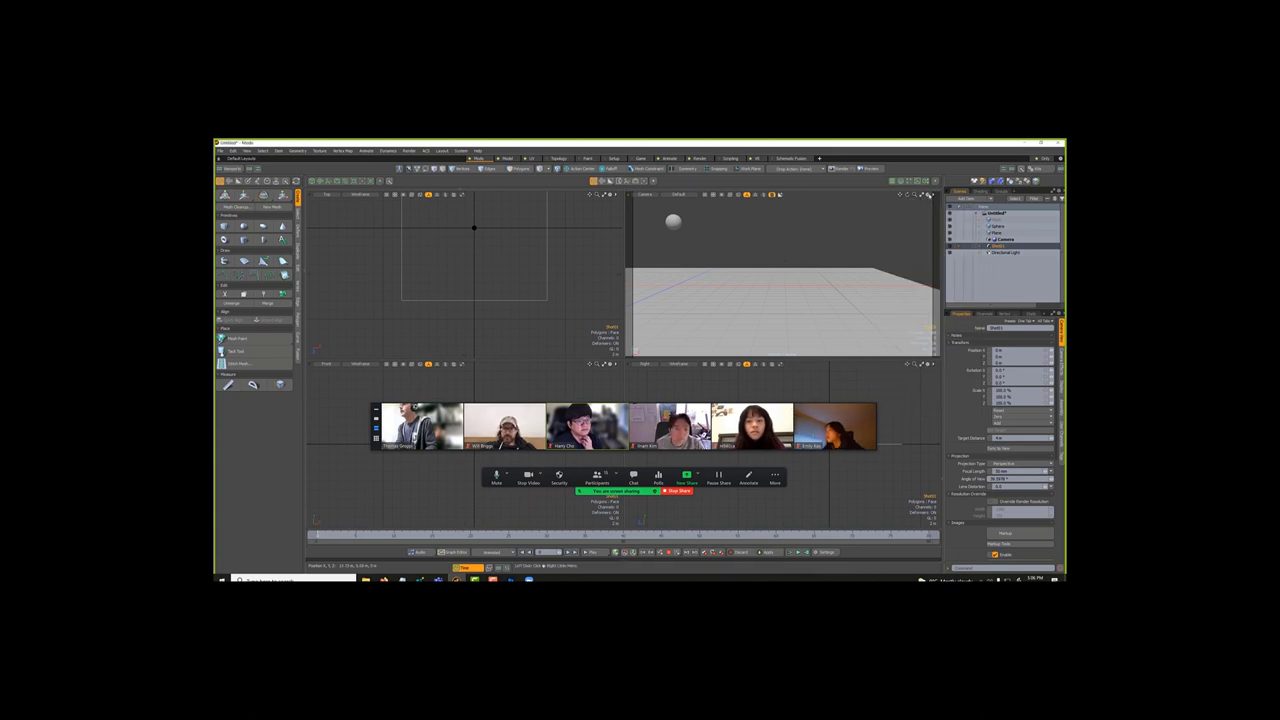
click(929, 194)
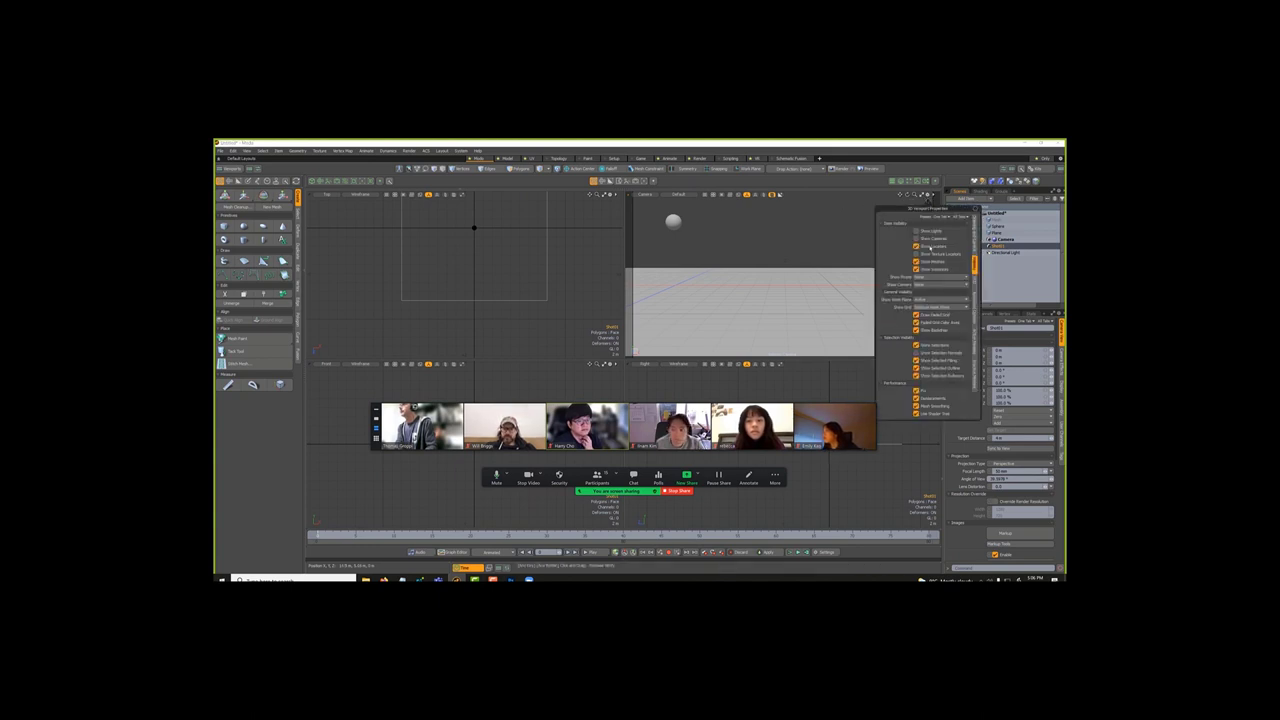
click(917, 238)
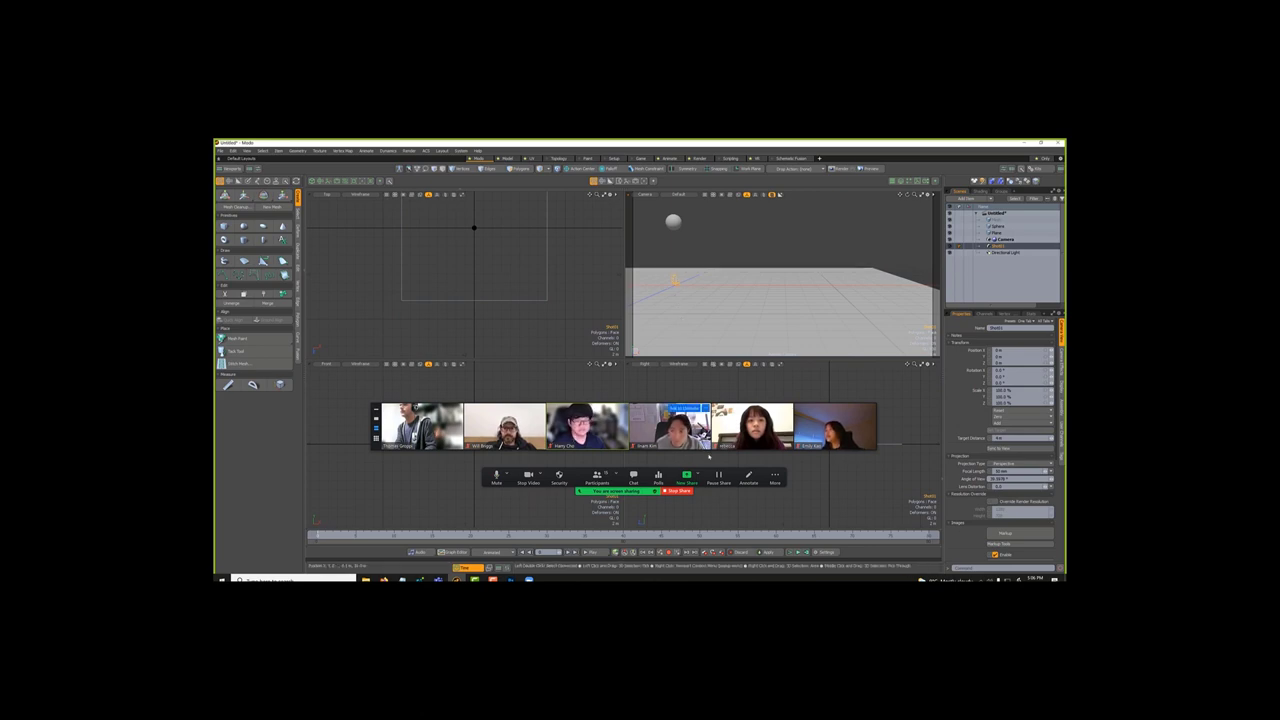
drag(620, 426, 541, 310)
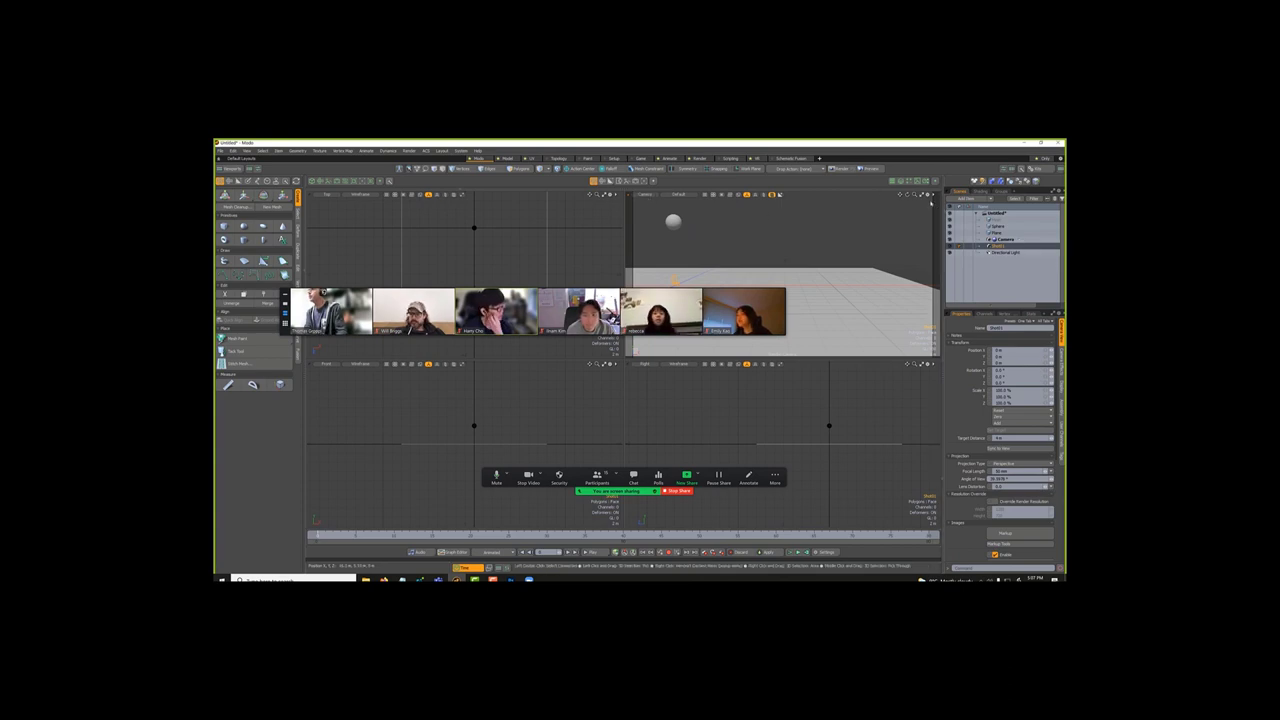
click(931, 198)
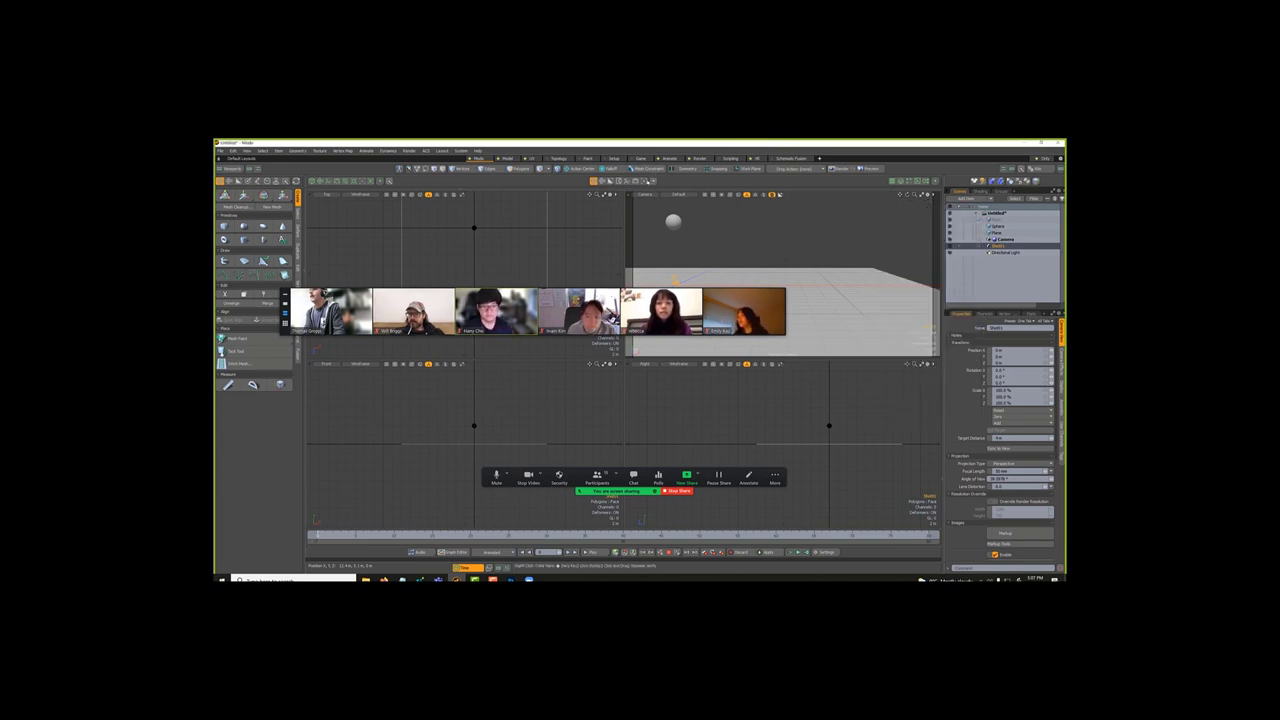
Step: Show the Shot01 camera in one viewport and set the lower-right viewport to Left
click(639, 195)
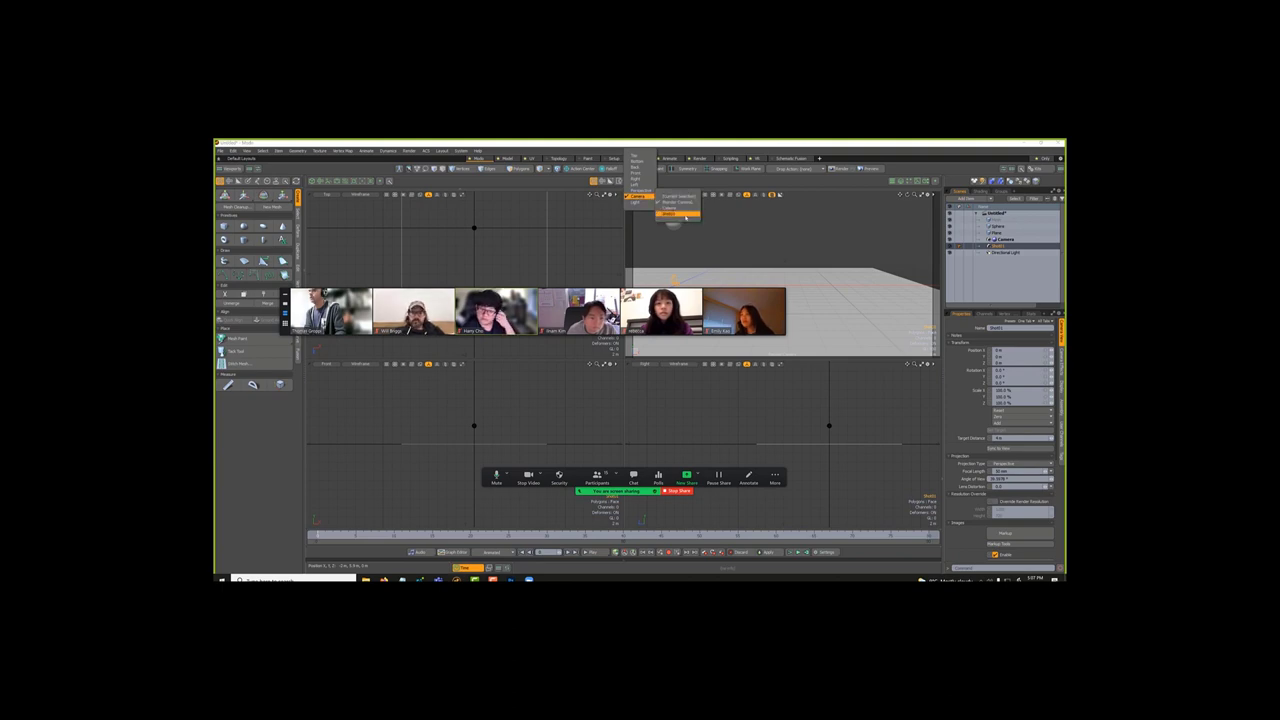
click(684, 216)
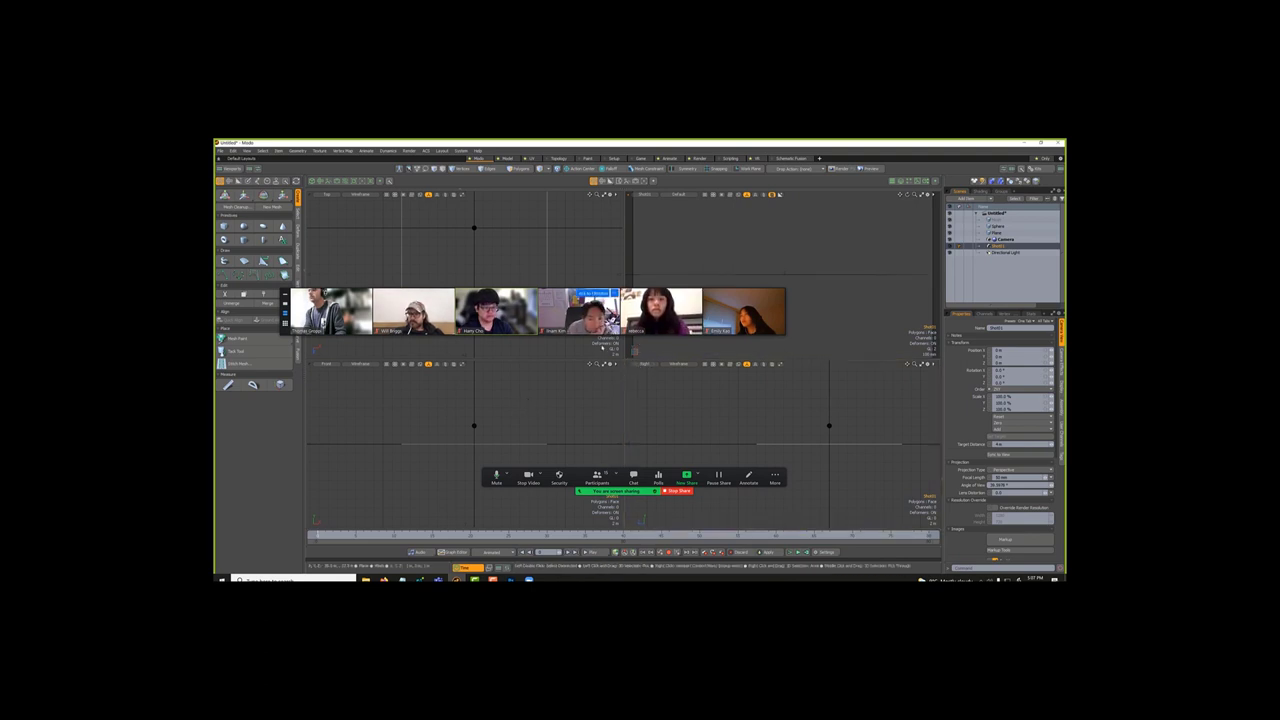
drag(540, 312, 470, 420)
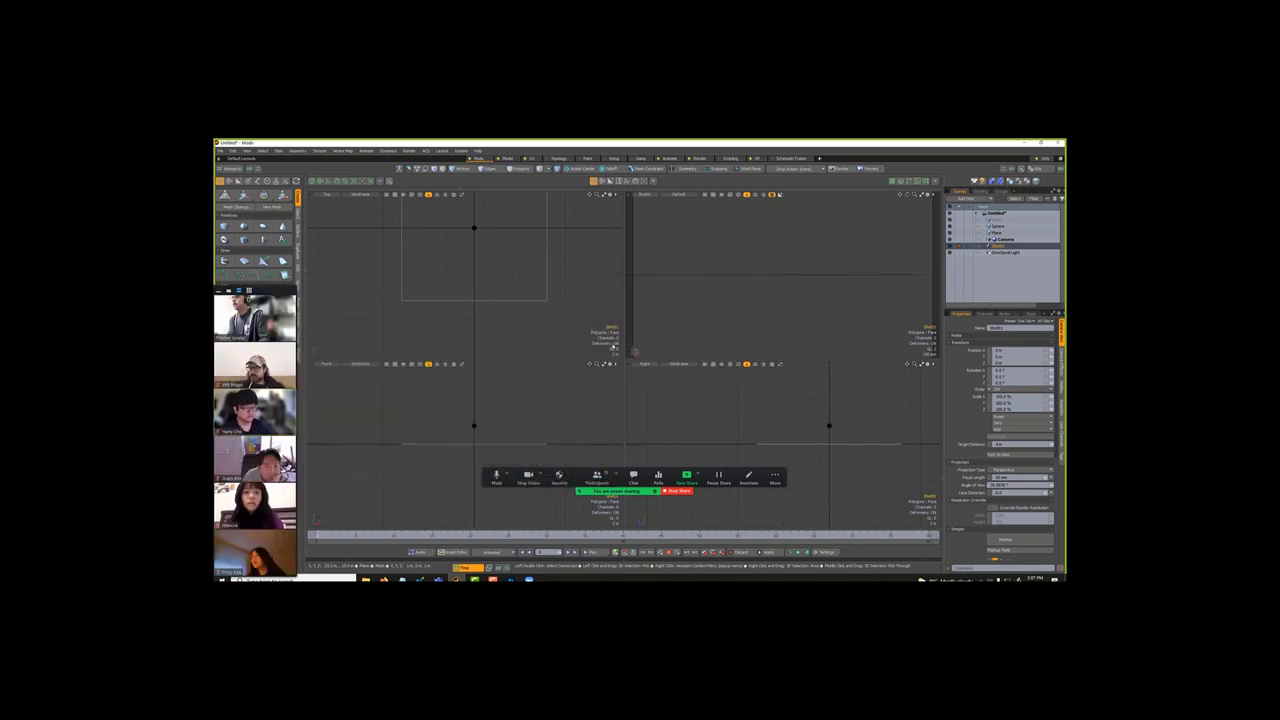
click(648, 365)
mouse_move(650, 383)
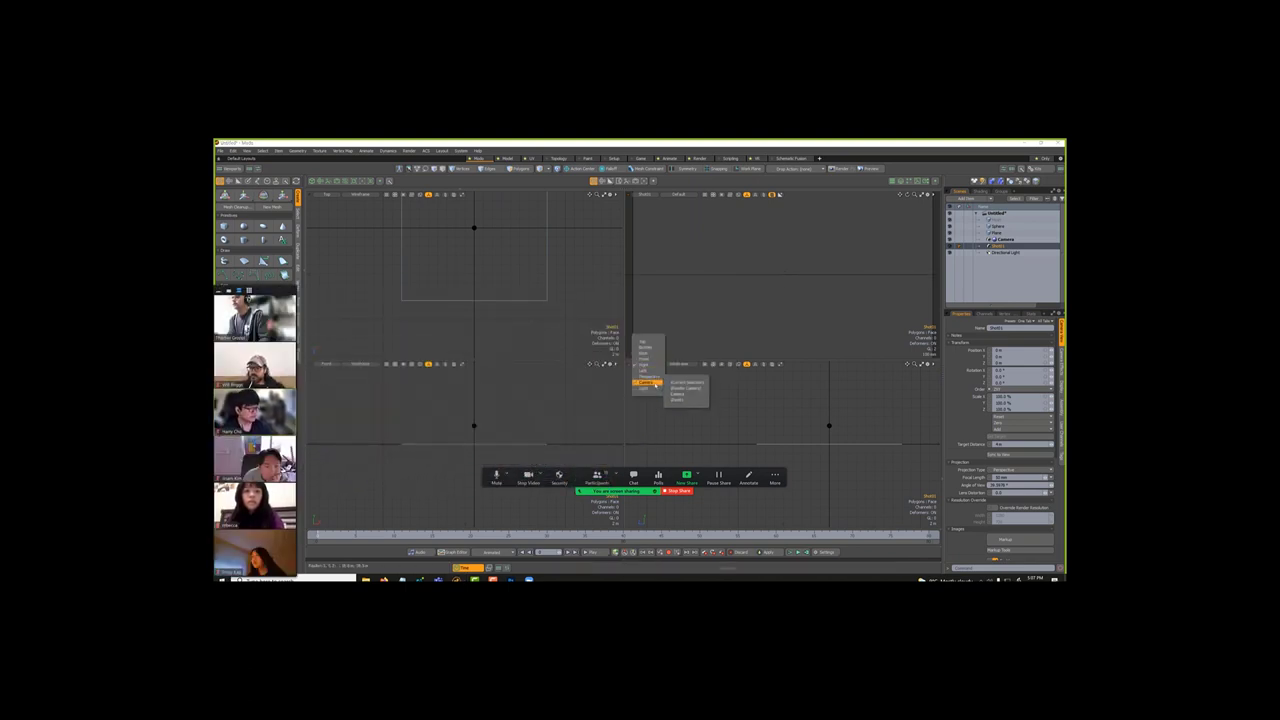
click(680, 399)
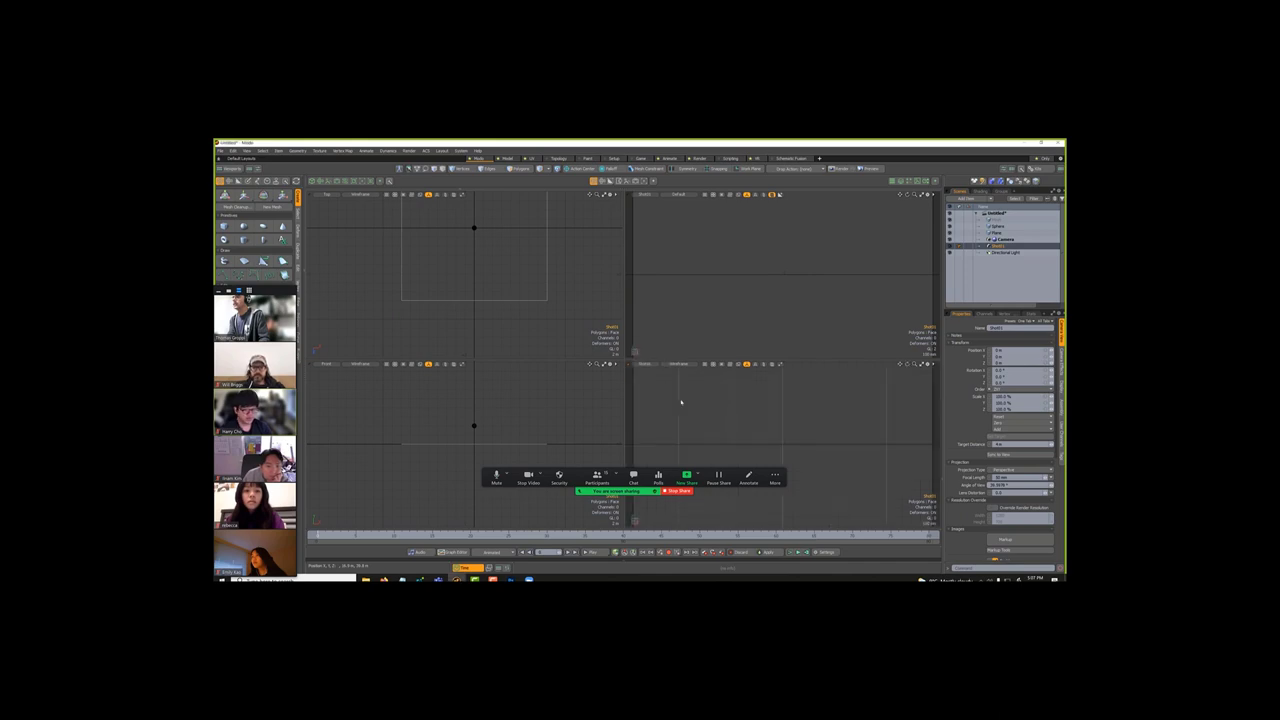
click(643, 365)
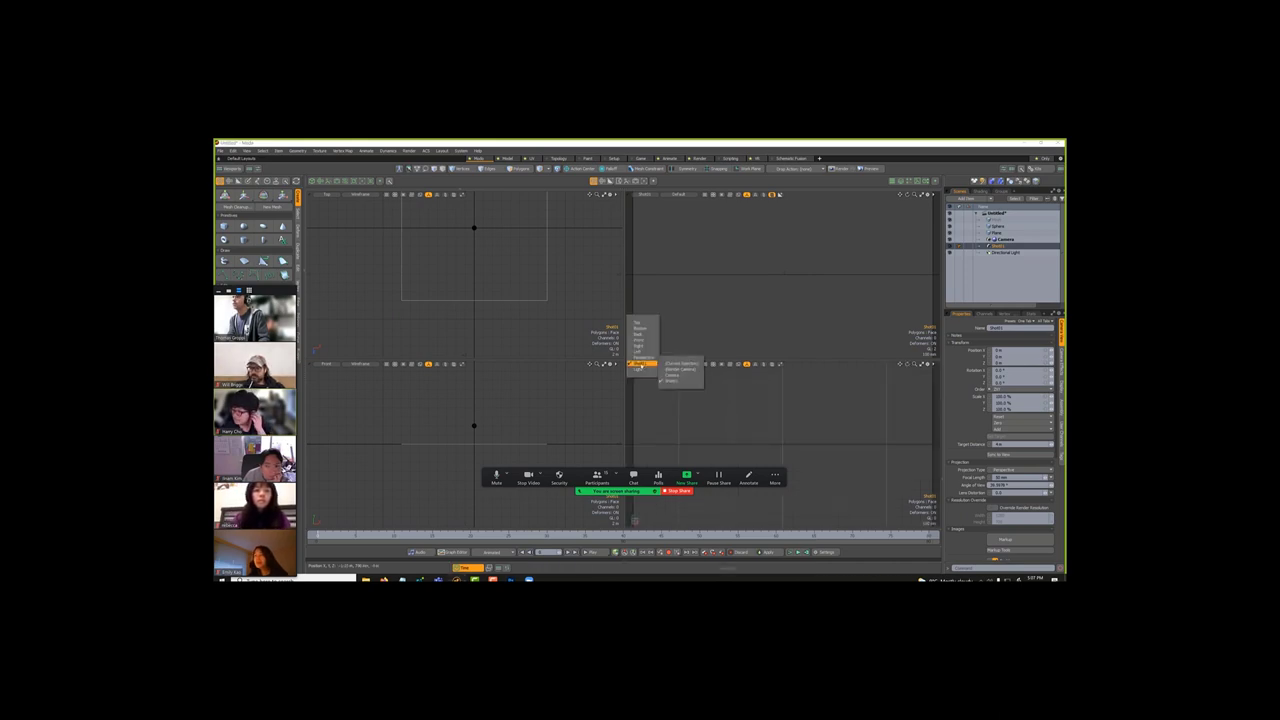
click(641, 353)
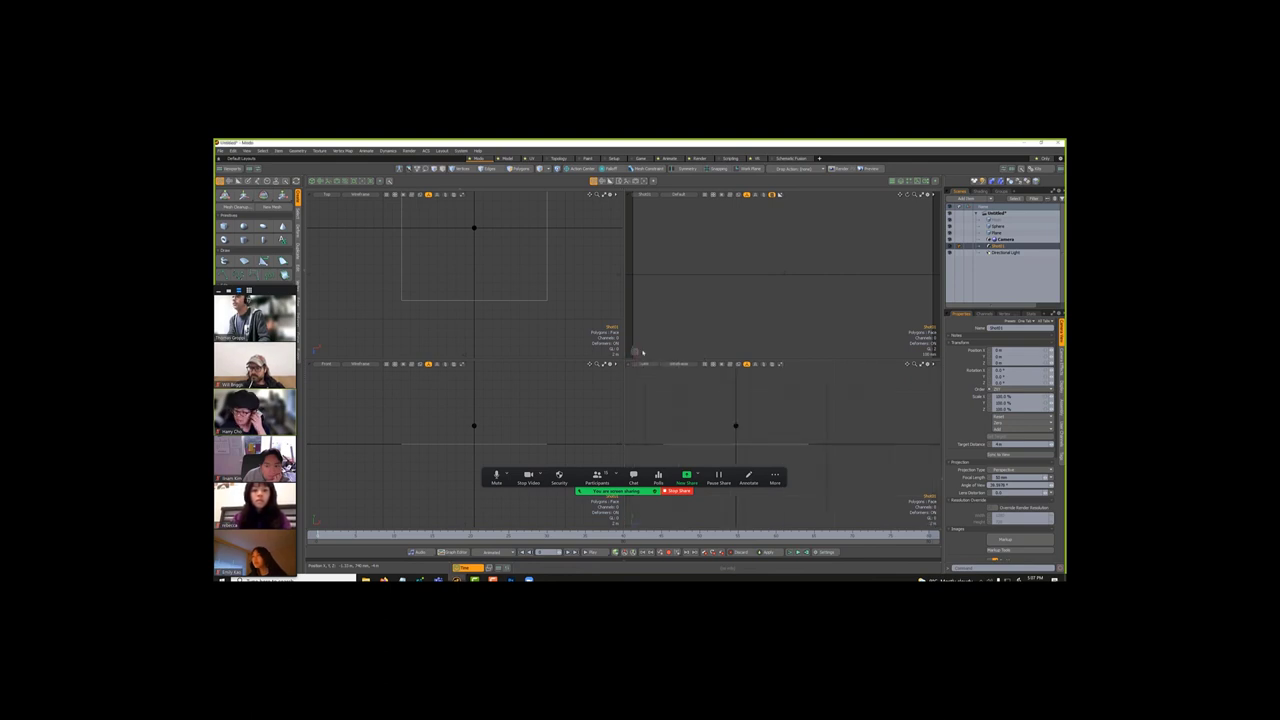
Step: Switch the upper-right viewport to the render camera and start a live F8 render preview
click(640, 196)
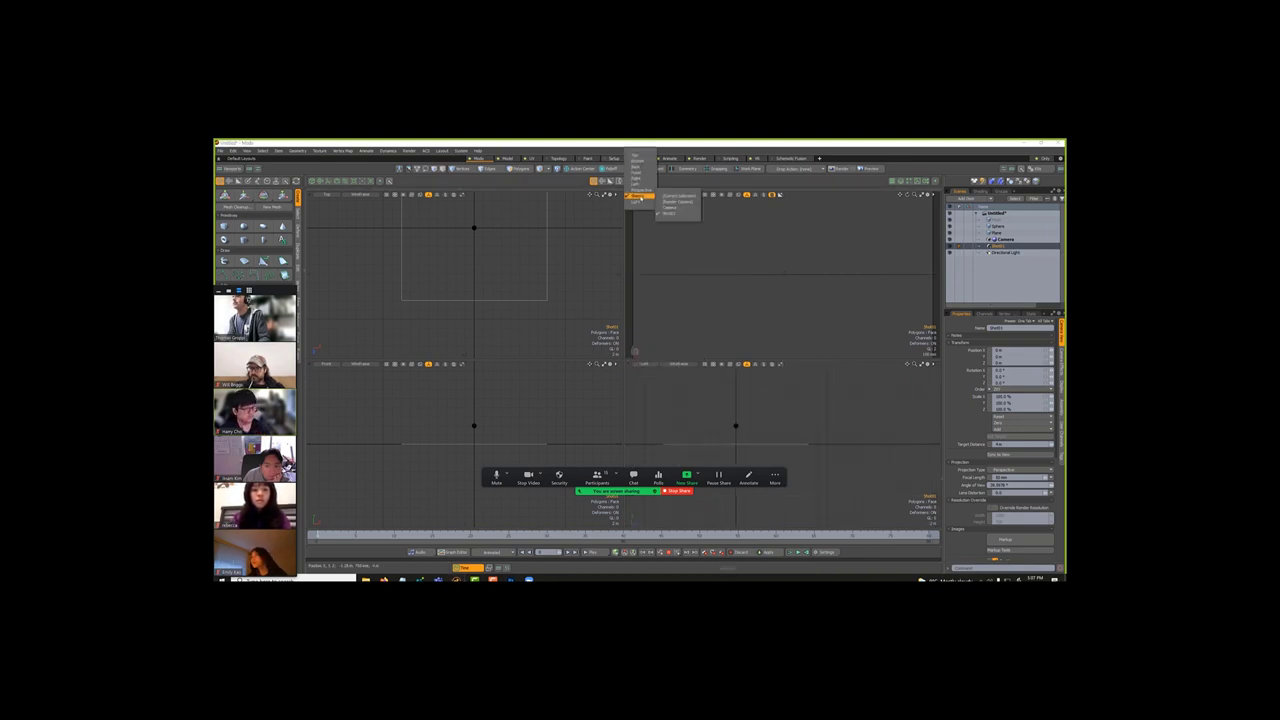
mouse_move(645, 196)
click(667, 207)
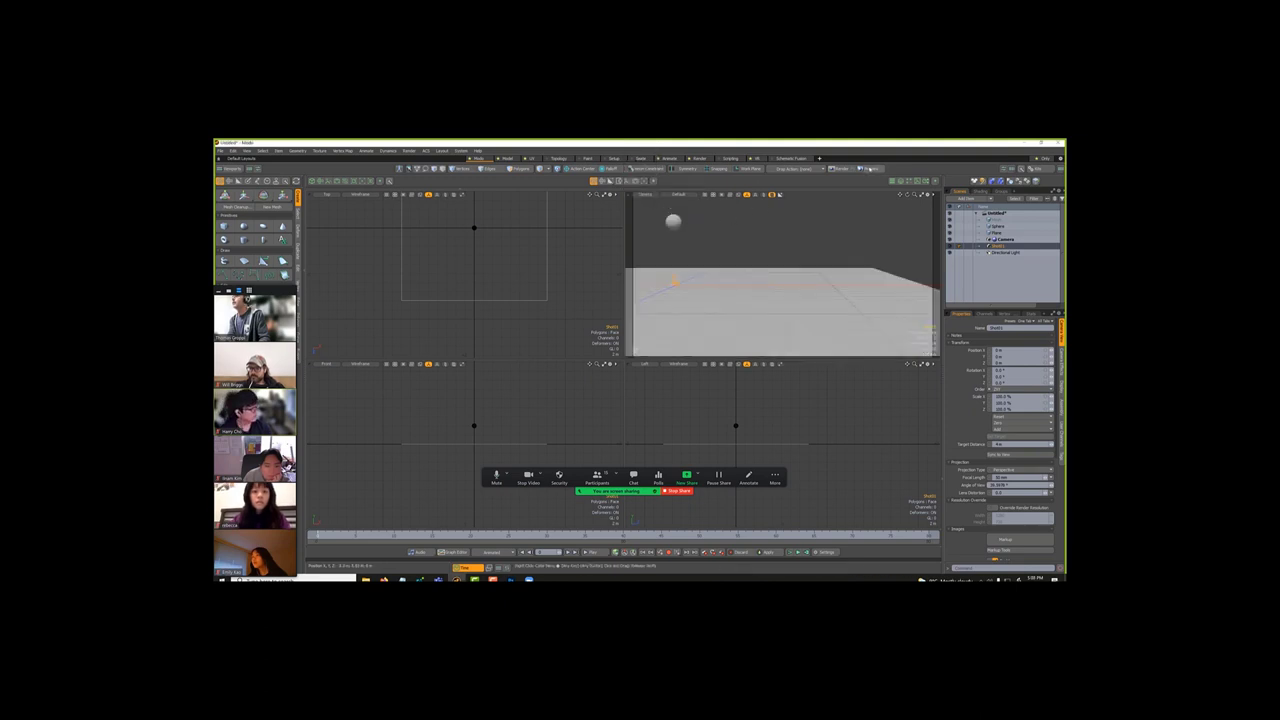
key(F8)
click(518, 345)
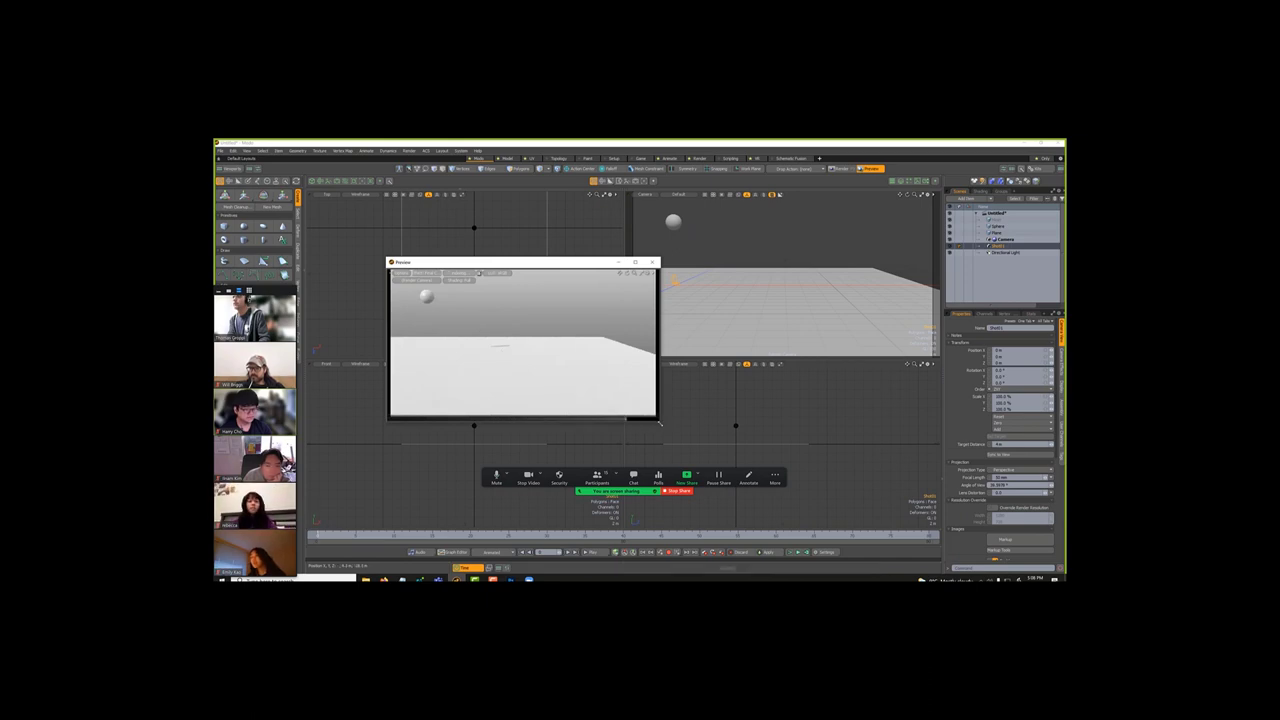
Step: Shrink the Preview window, render it from the Studio camera, and orbit the camera view
drag(658, 423, 537, 385)
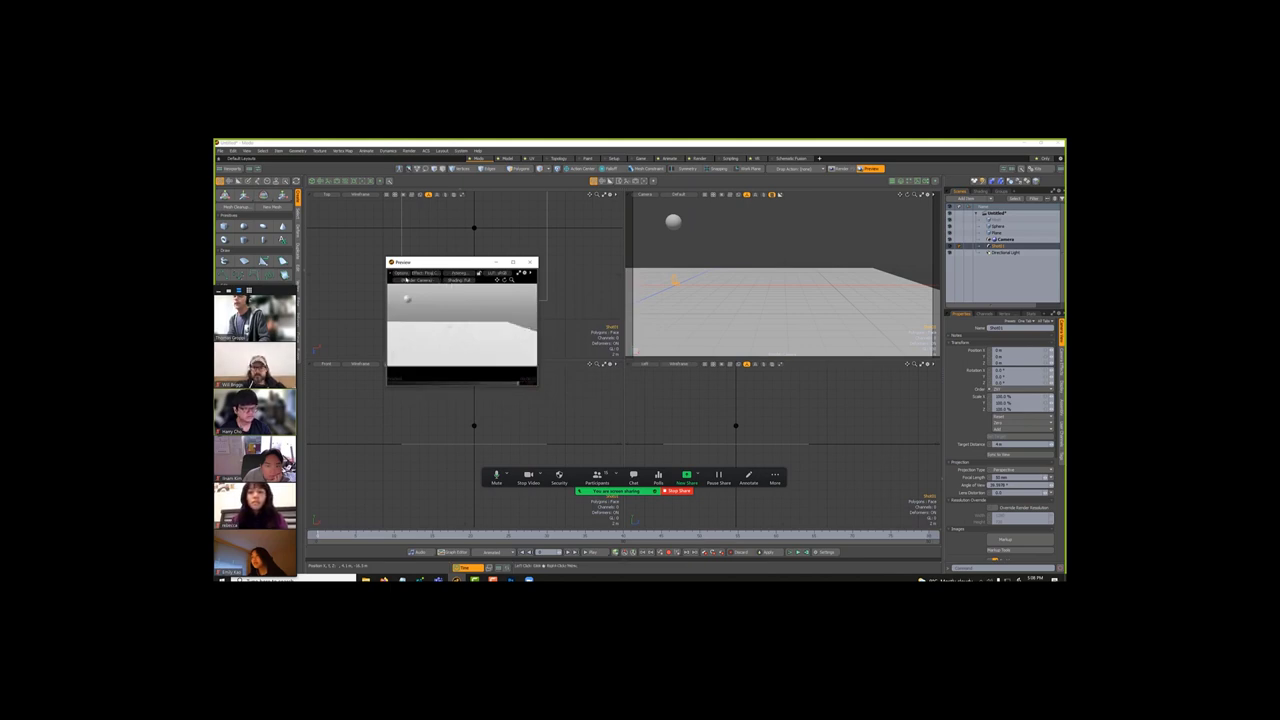
click(406, 279)
click(403, 300)
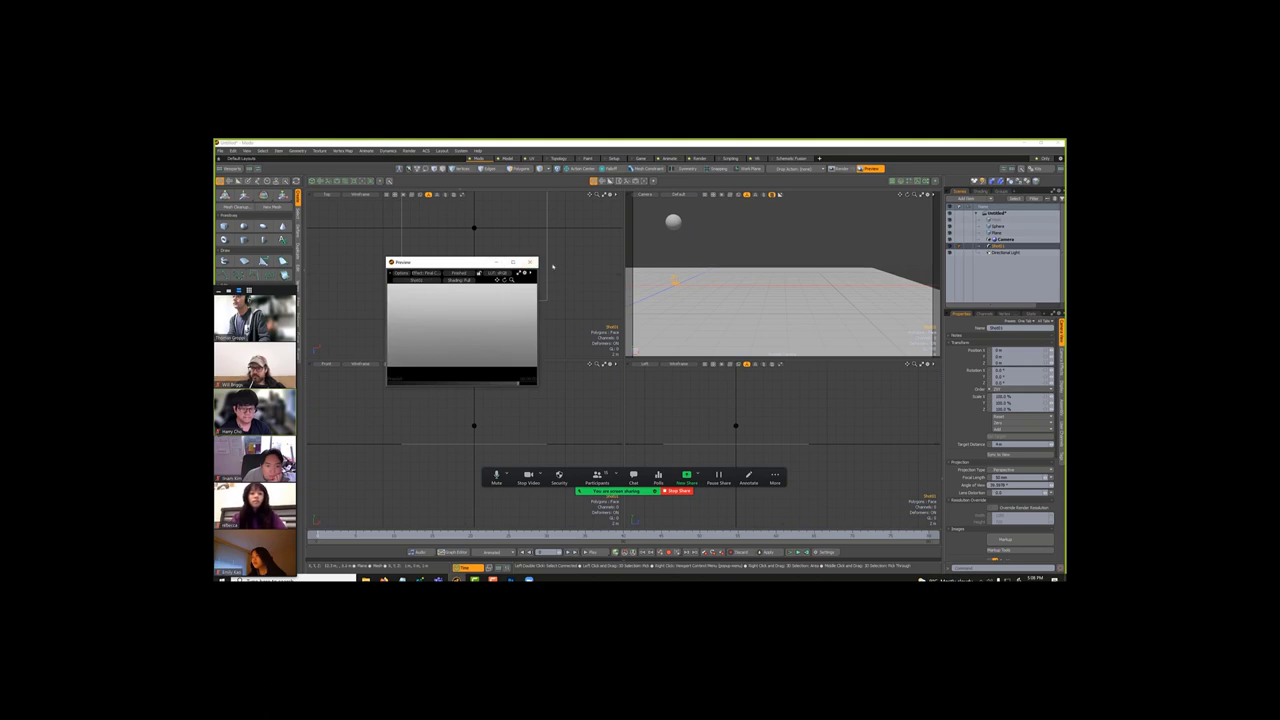
drag(472, 264, 552, 236)
alt+drag(682, 263, 686, 273)
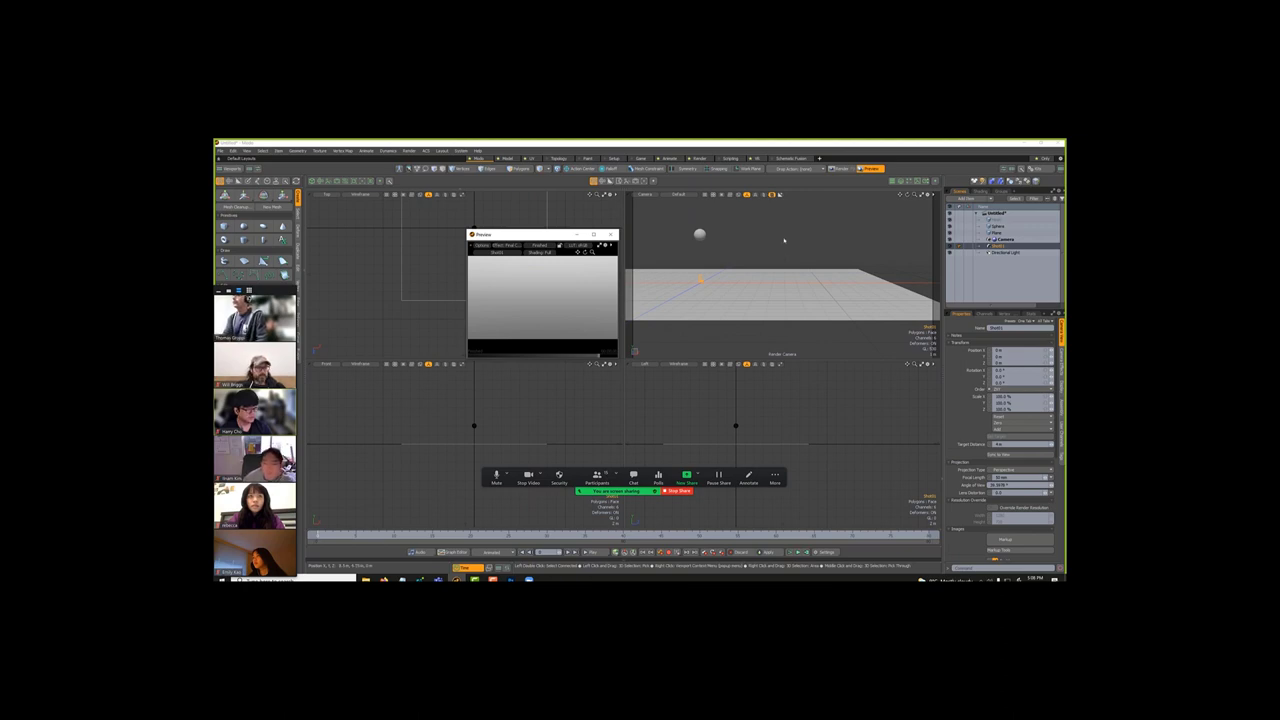
Step: Move the Shot01 camera down-left and up to frame the sphere, then scrub to check the shot
key(w)
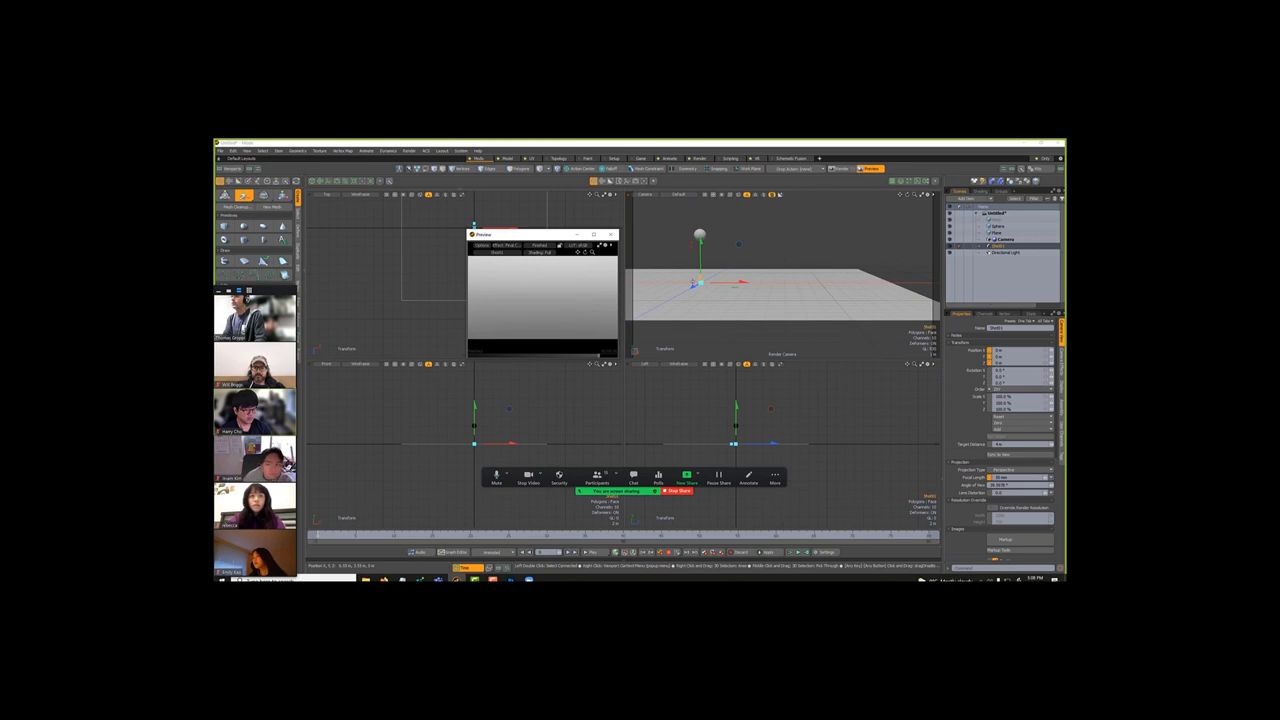
drag(694, 287, 647, 311)
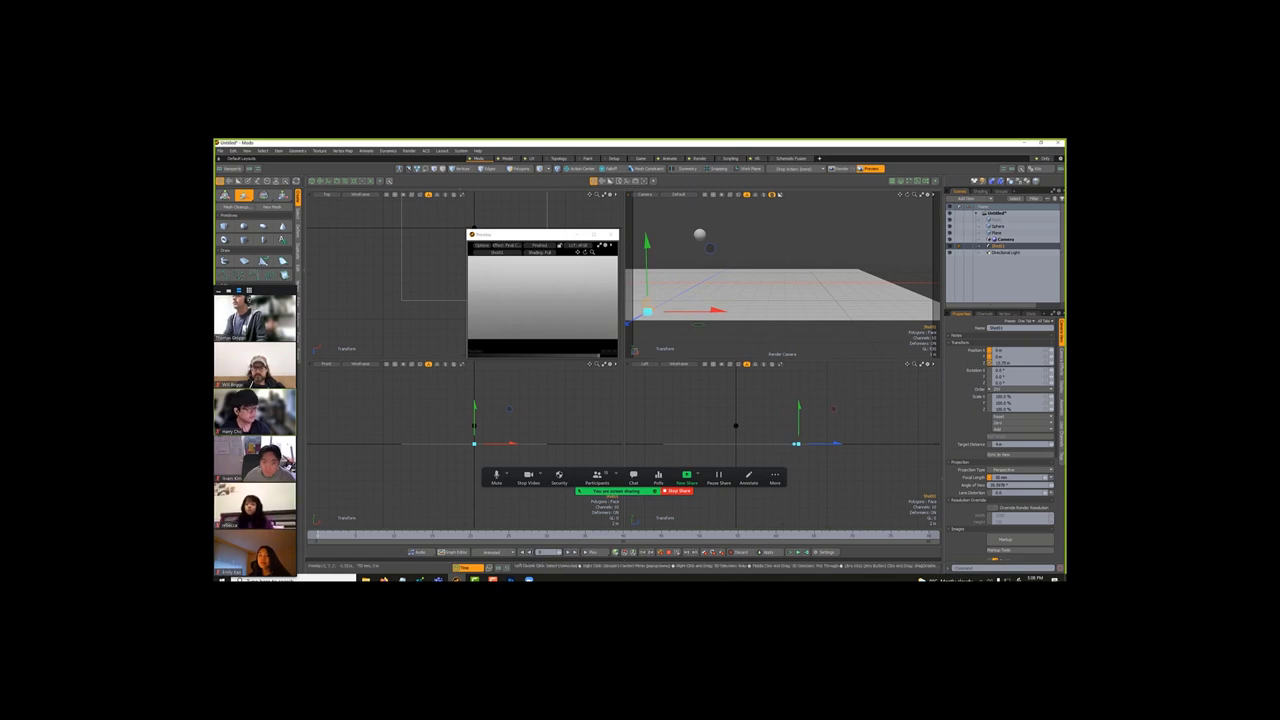
drag(647, 311, 646, 268)
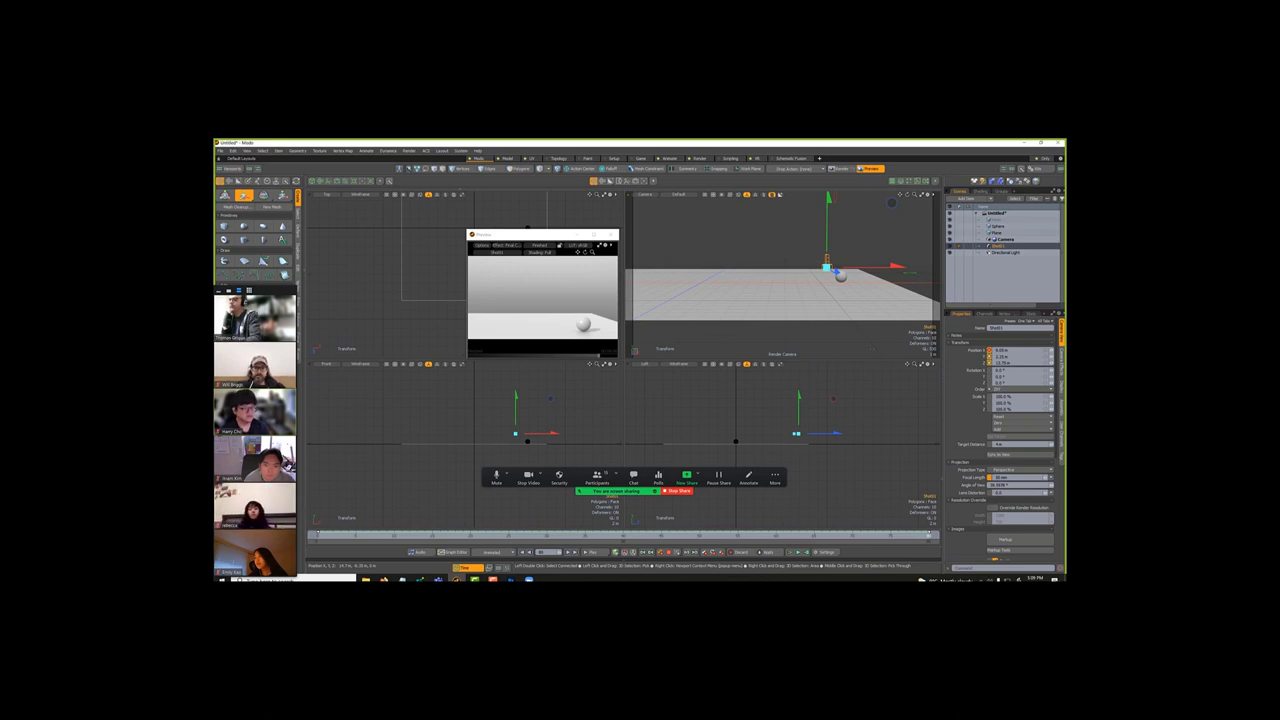
key(q)
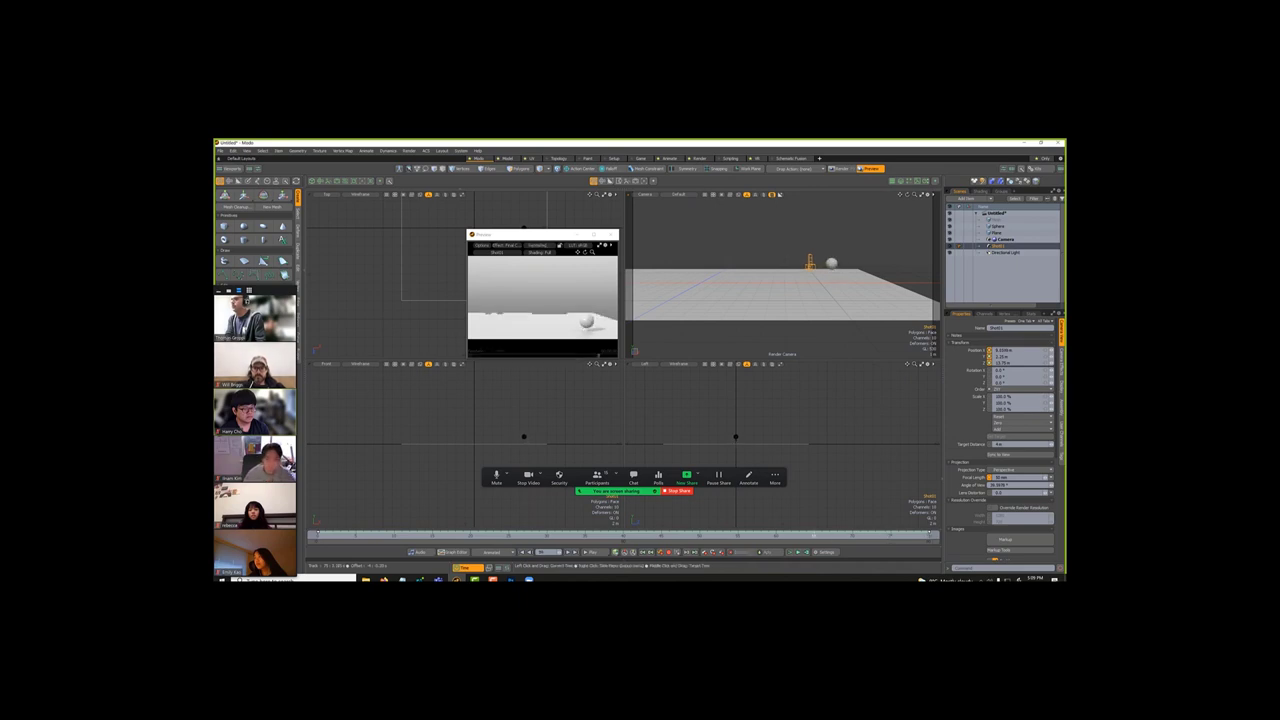
drag(888, 540, 430, 538)
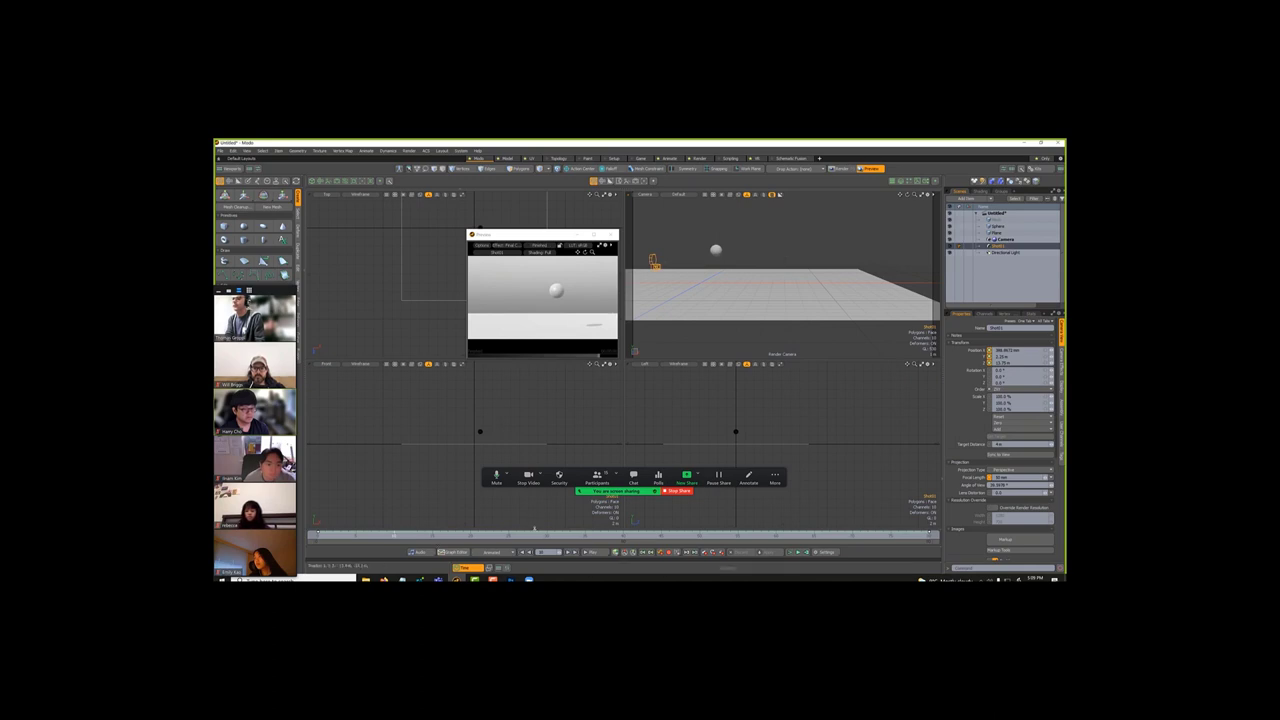
drag(535, 535, 613, 553)
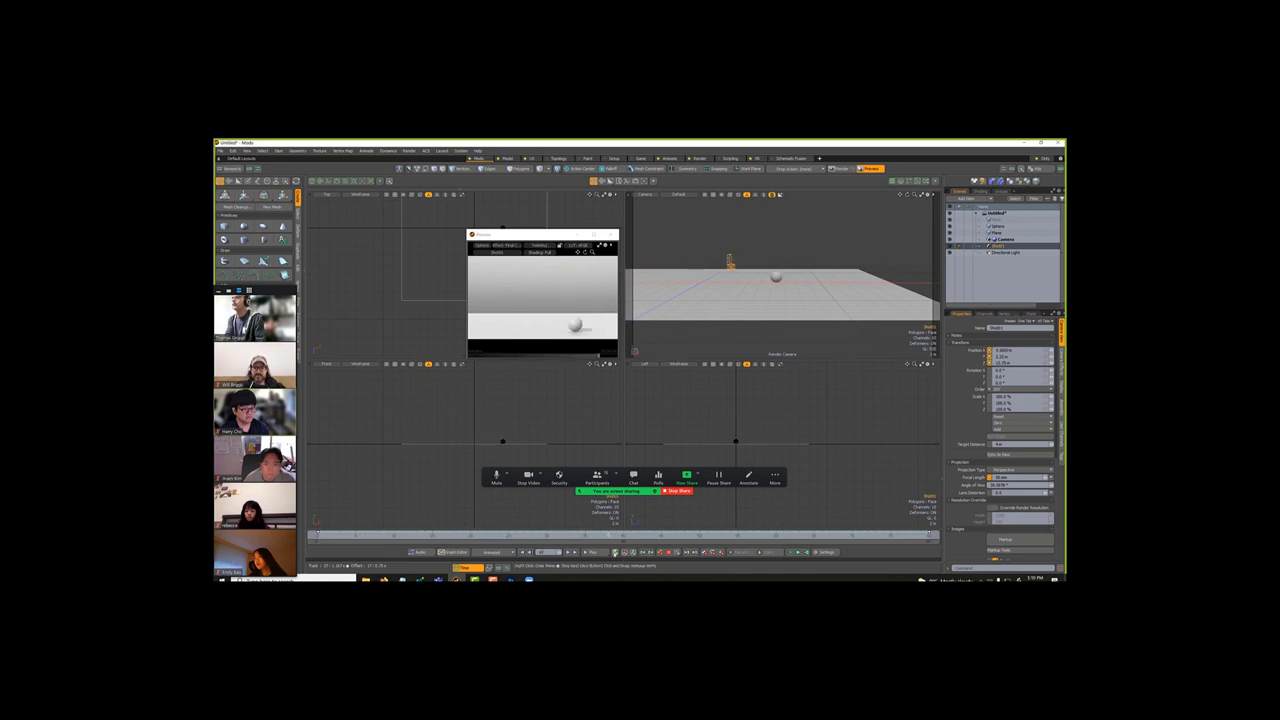
Step: Add a Target primitive to the scene from the viewport's Primitive menu
click(695, 286)
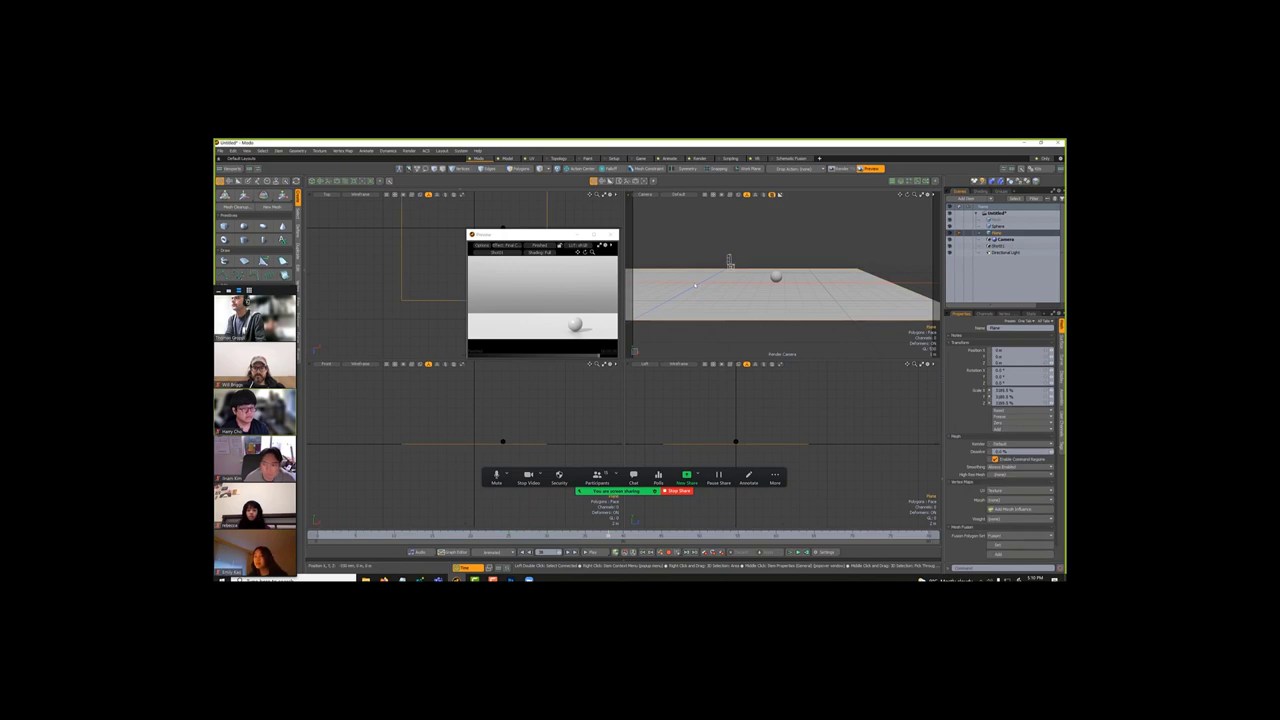
click(699, 261)
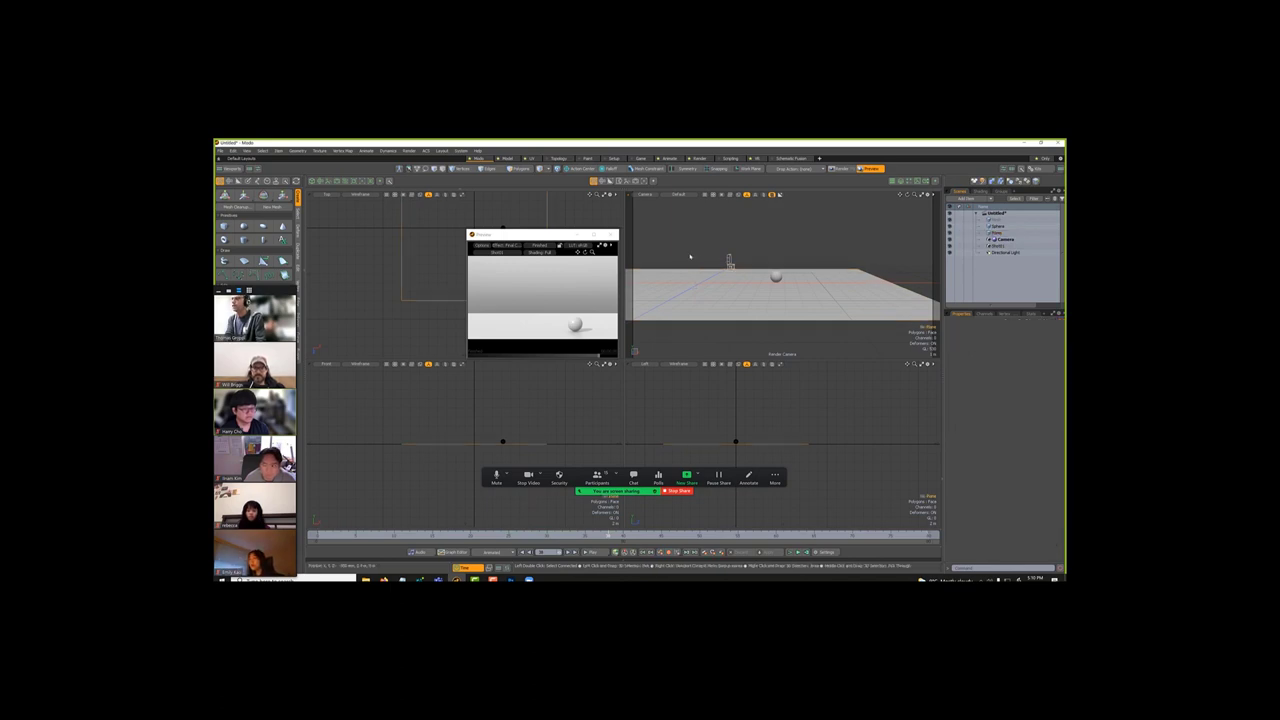
right_click(690, 257)
mouse_move(715, 313)
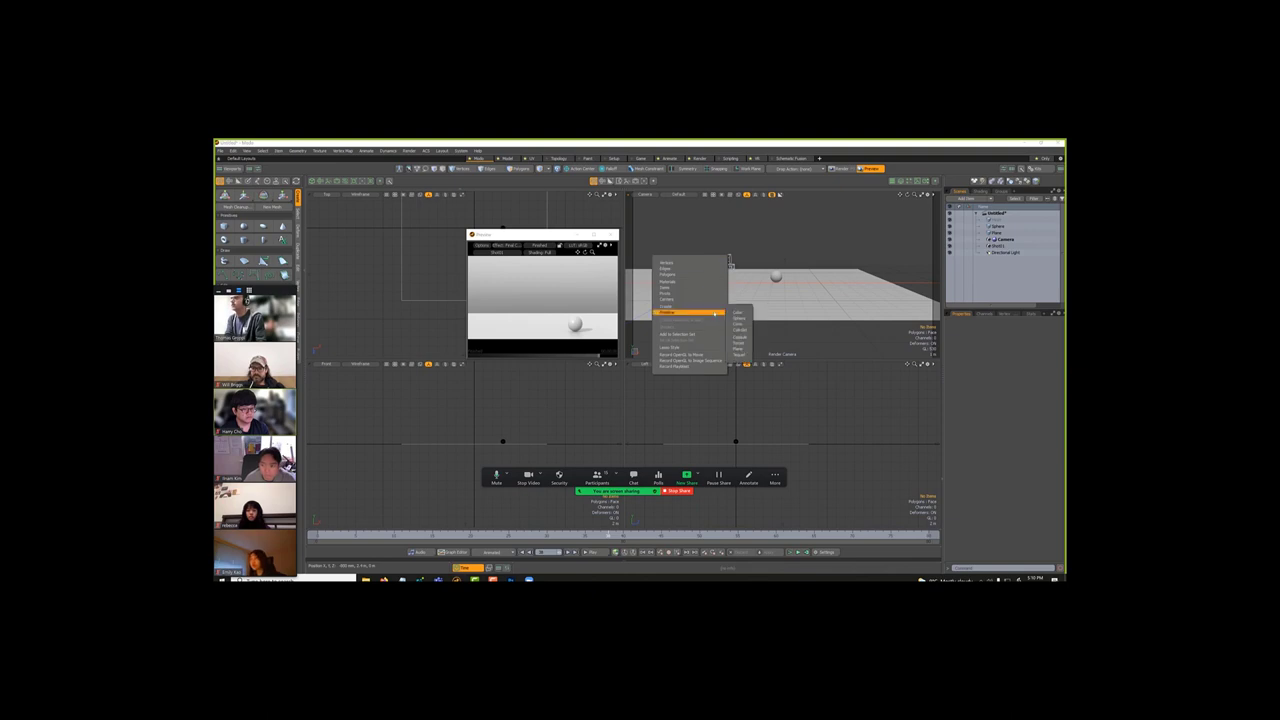
click(740, 356)
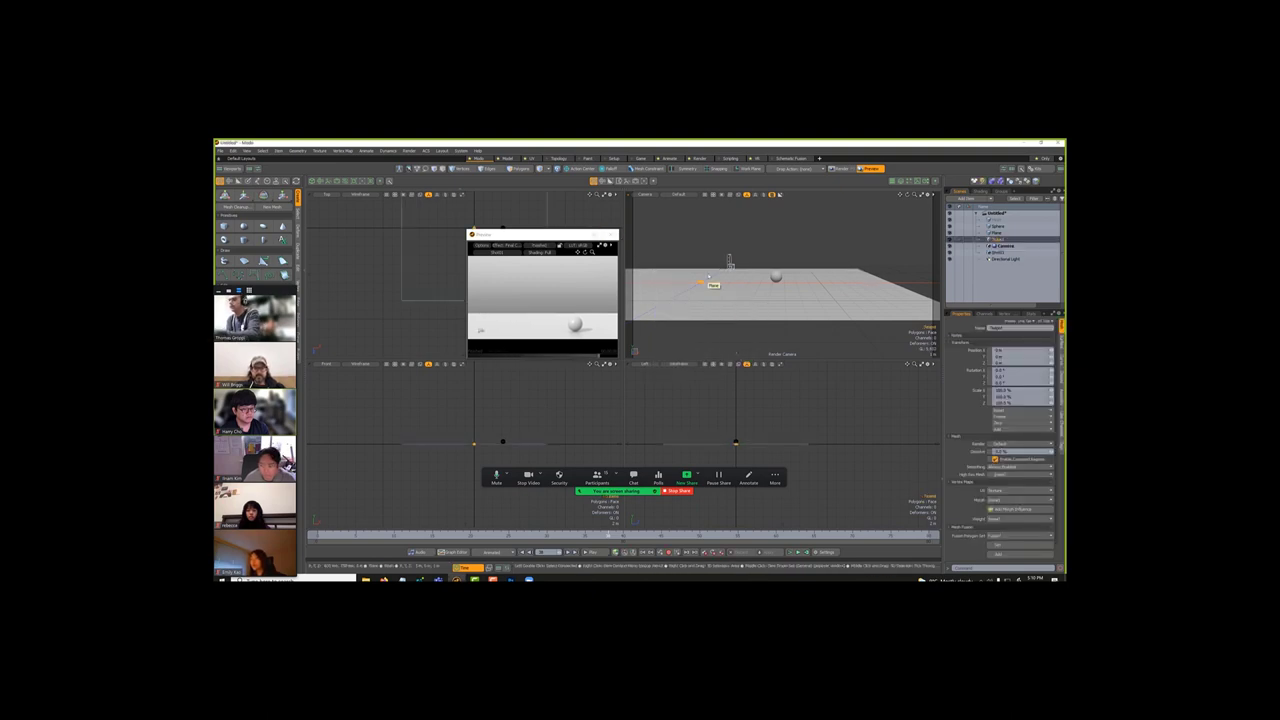
Step: Move the Target along its Y axis, then deselect it
key(w)
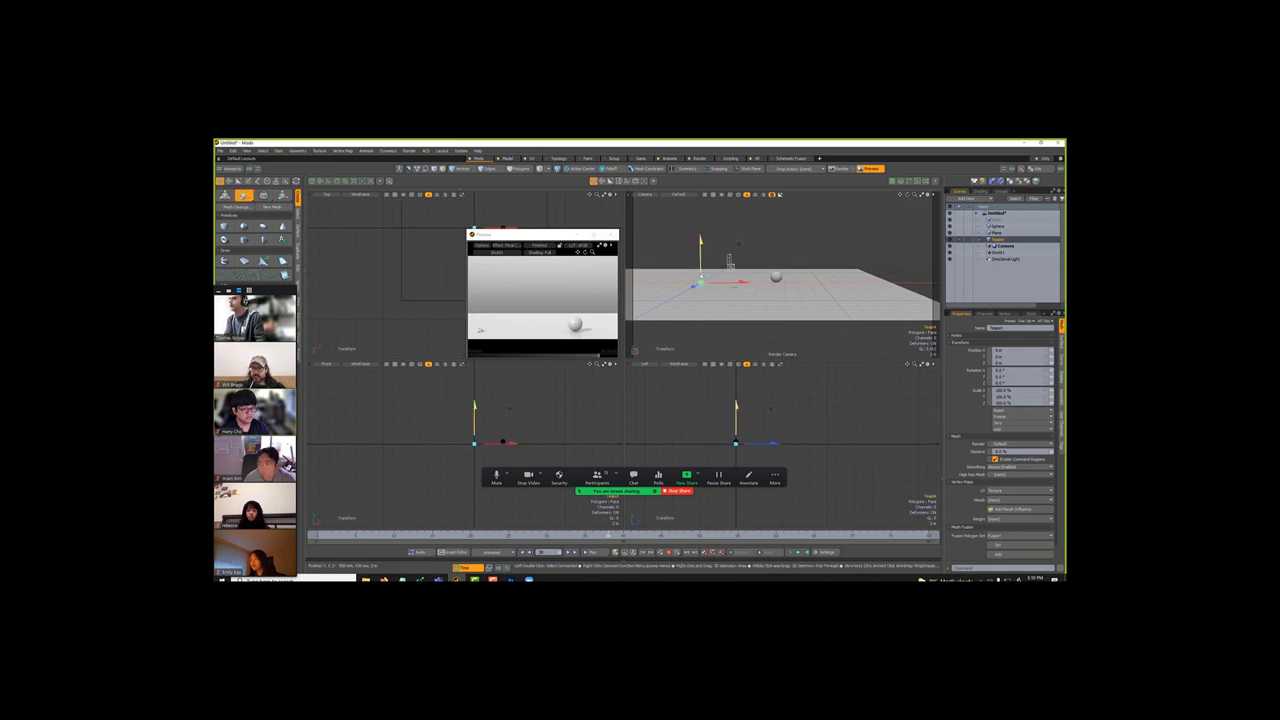
drag(729, 262, 729, 262)
key(q)
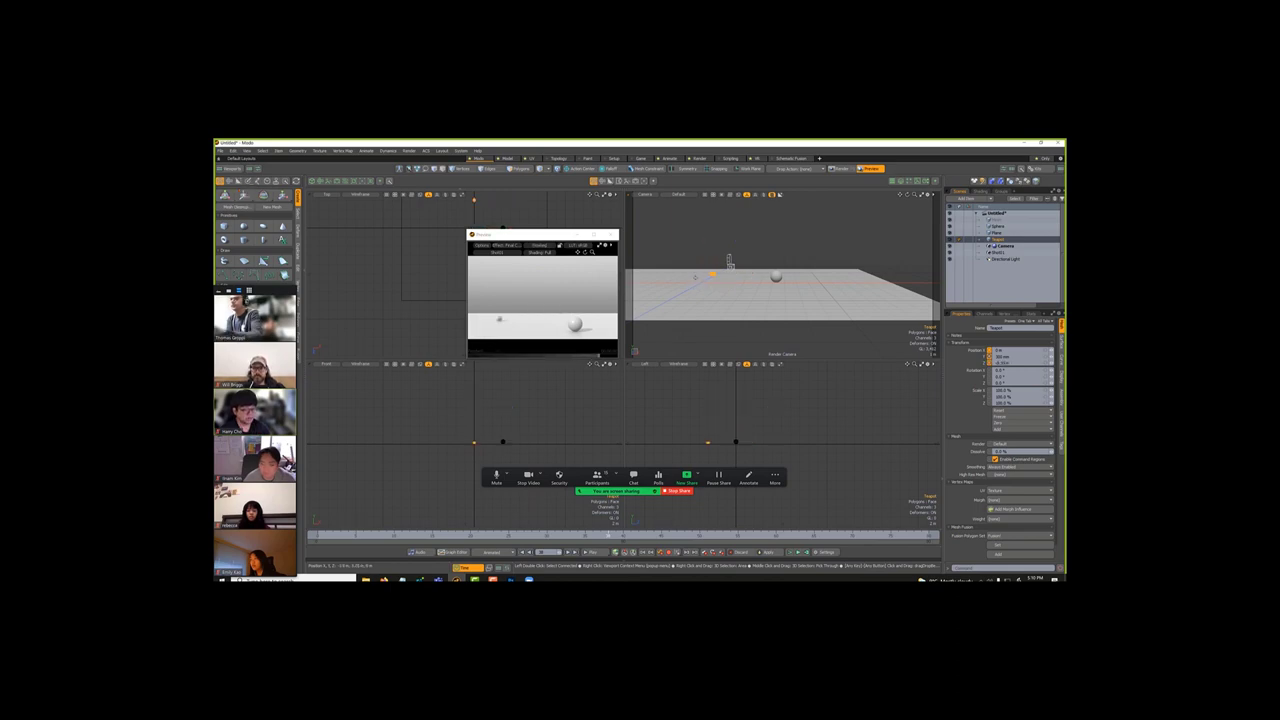
click(671, 269)
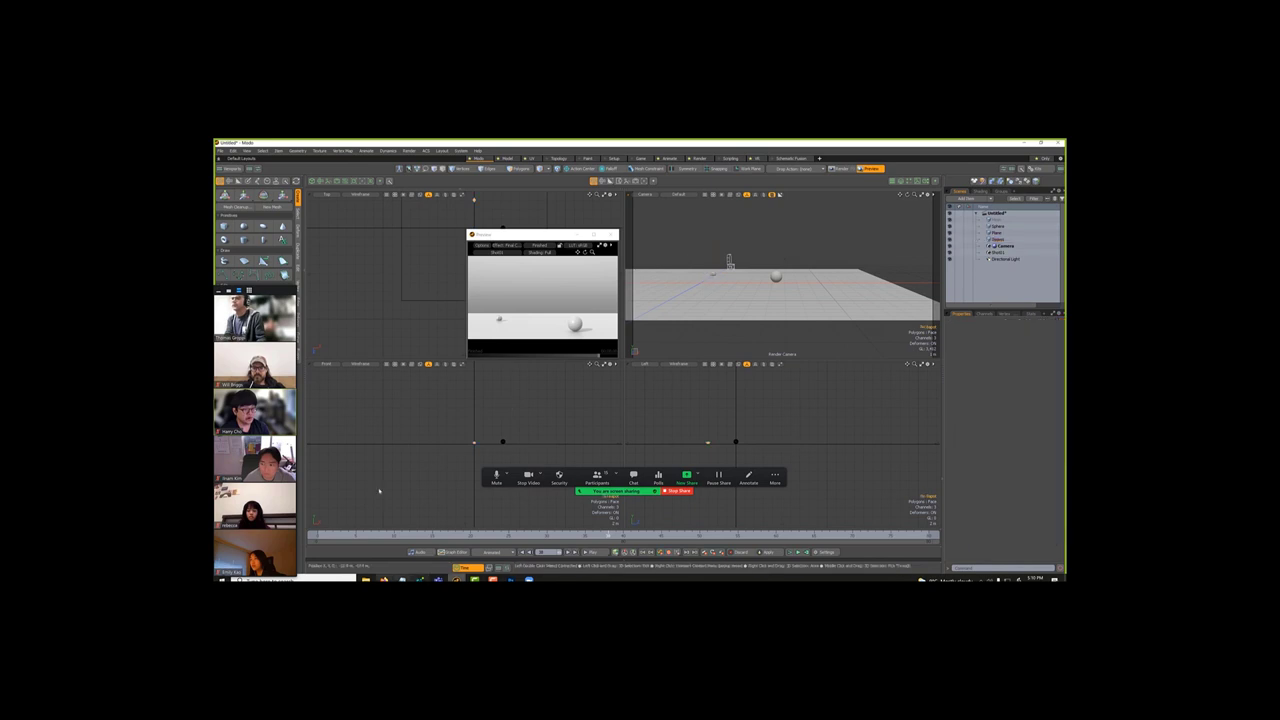
key(ctrl+z)
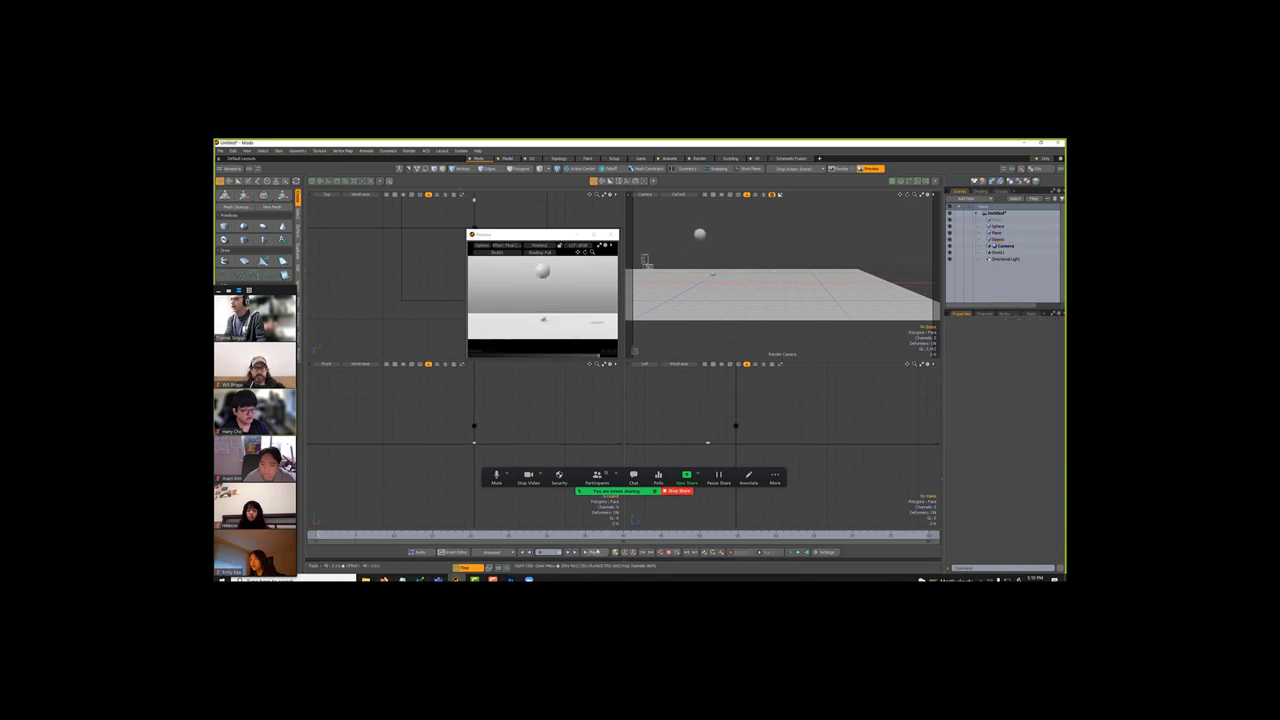
Step: Play the animation, stop it, and return to the start frame
click(595, 552)
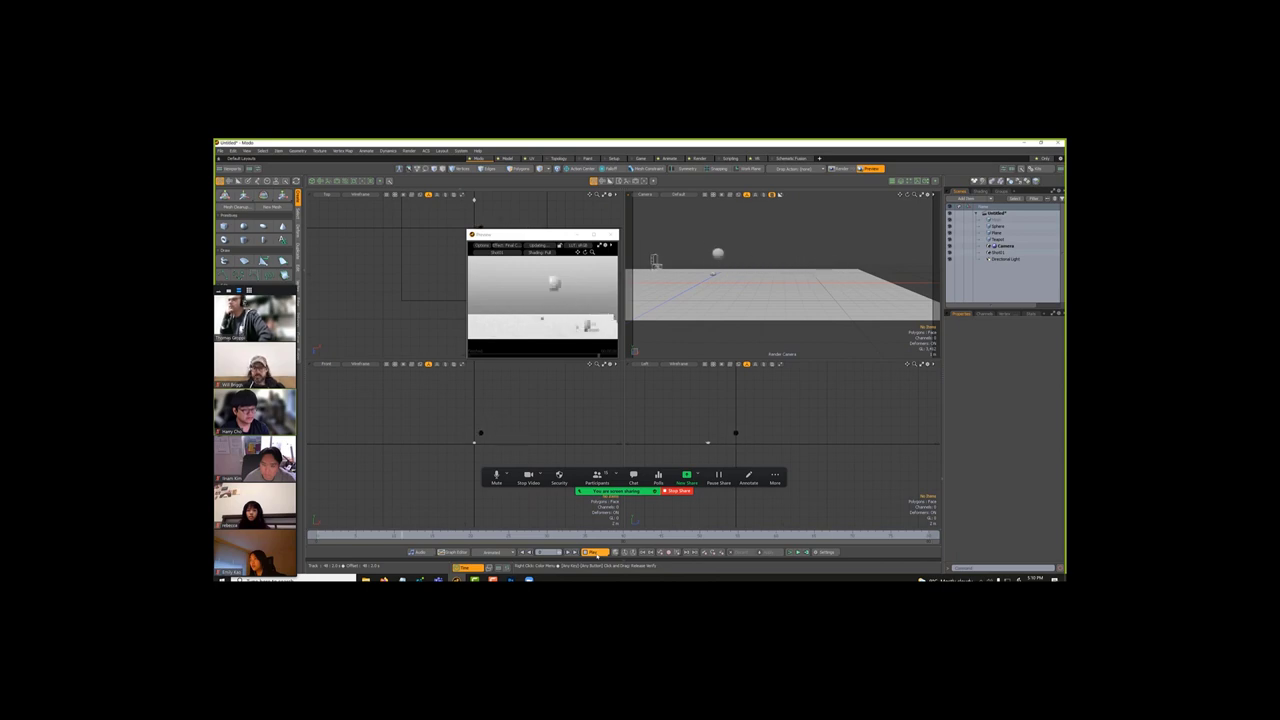
click(595, 552)
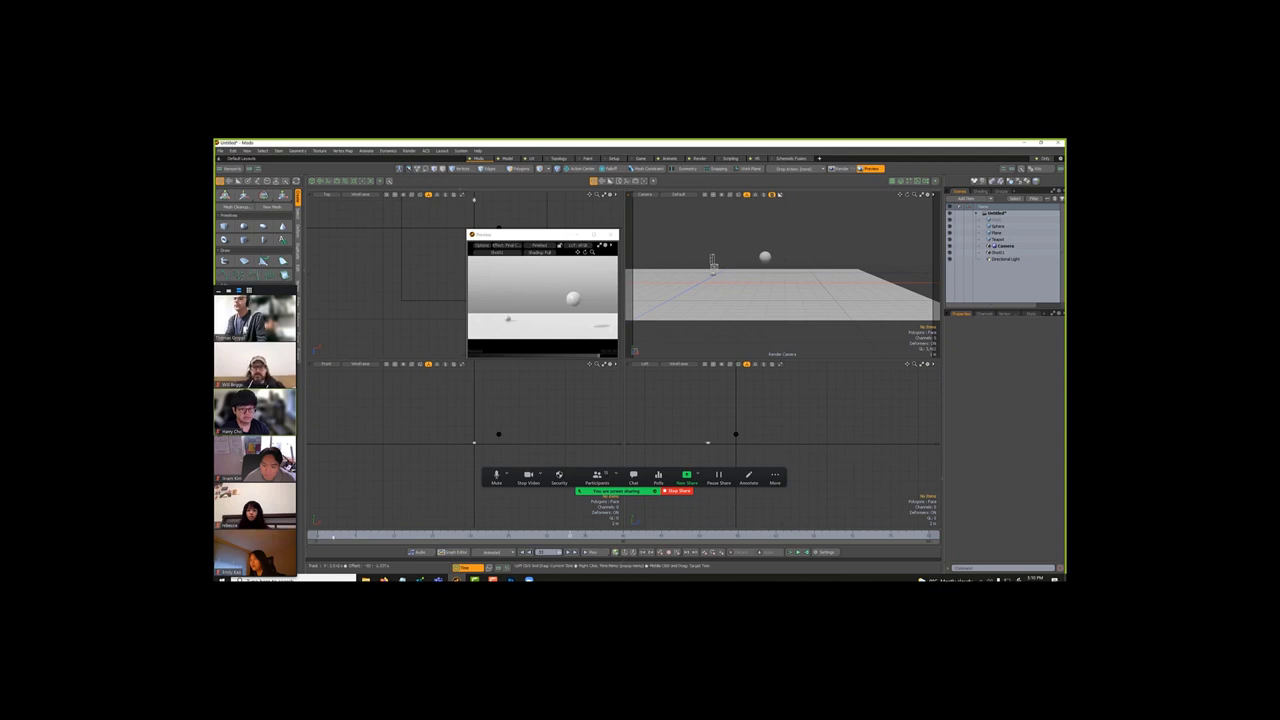
key(Home)
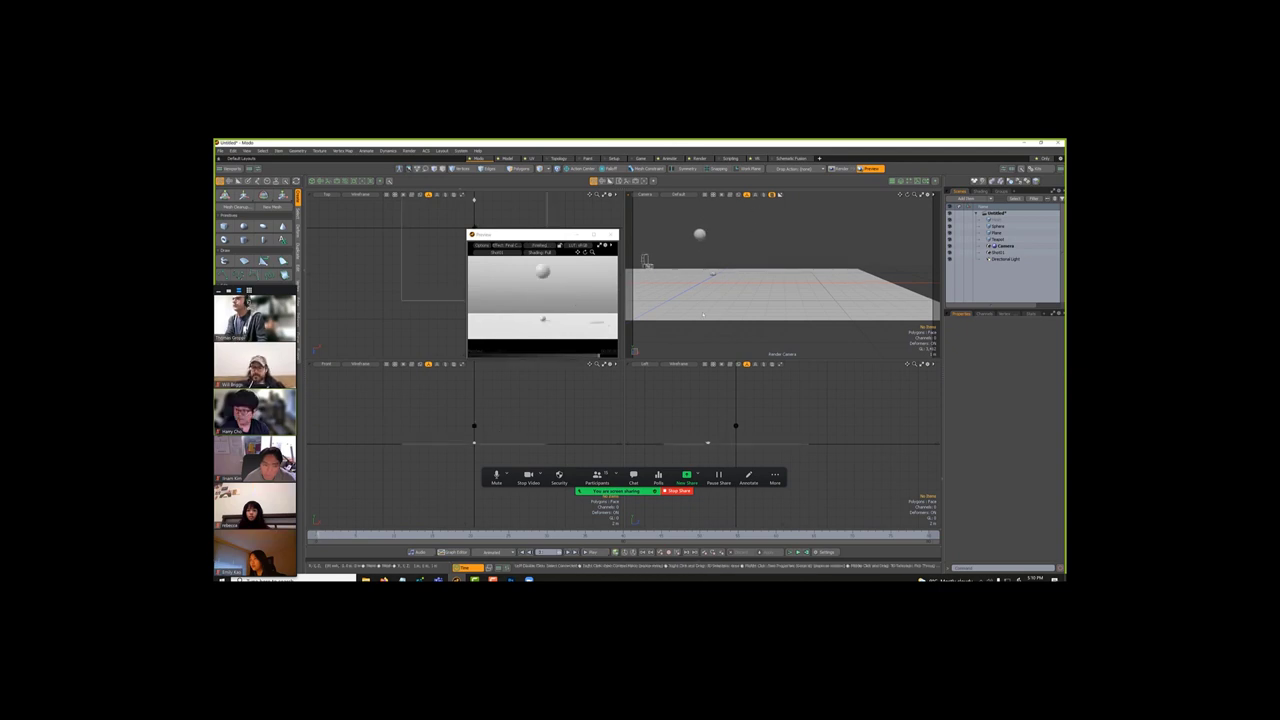
Step: Move the Target item to the right along X, then play the animation back and stop it
click(715, 276)
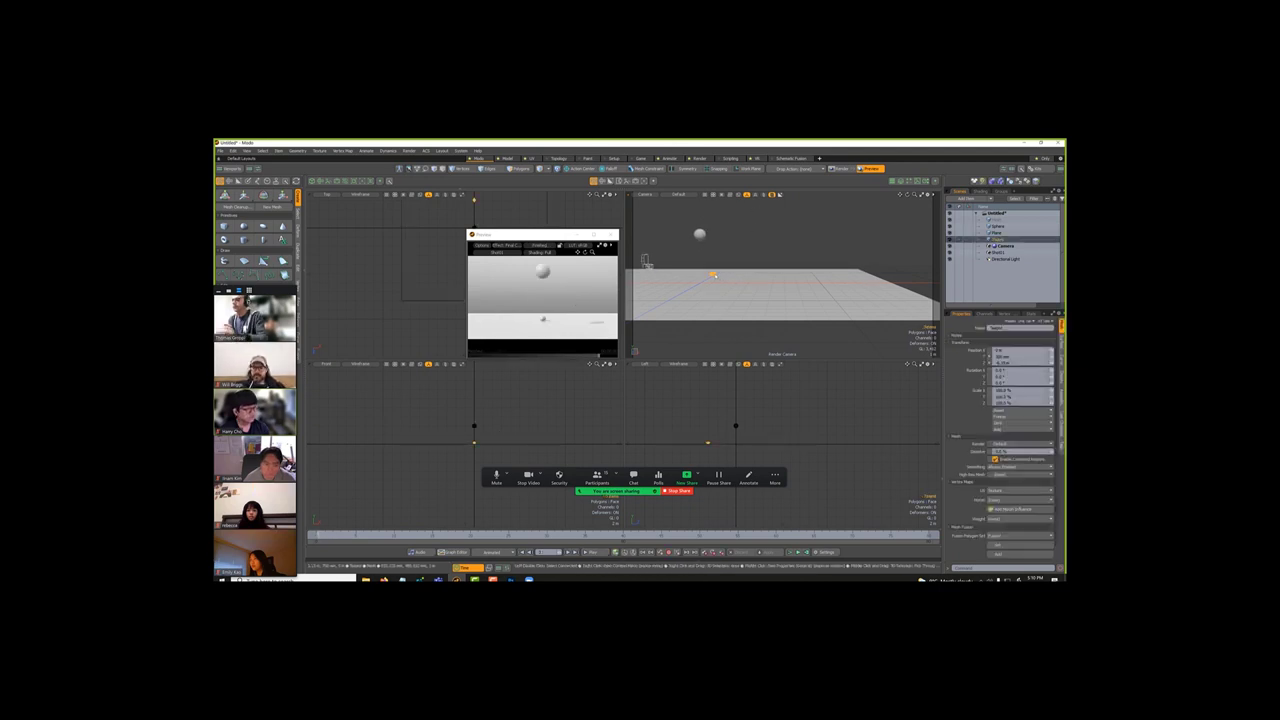
key(w)
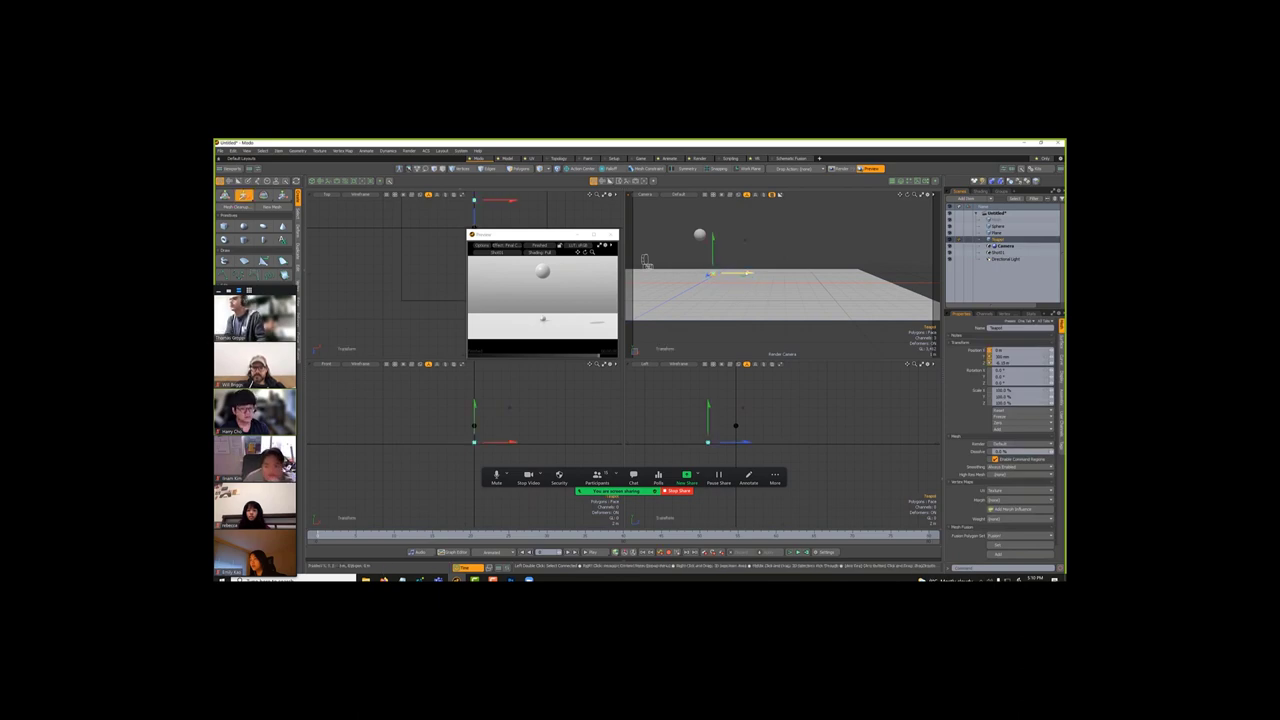
drag(745, 273, 796, 273)
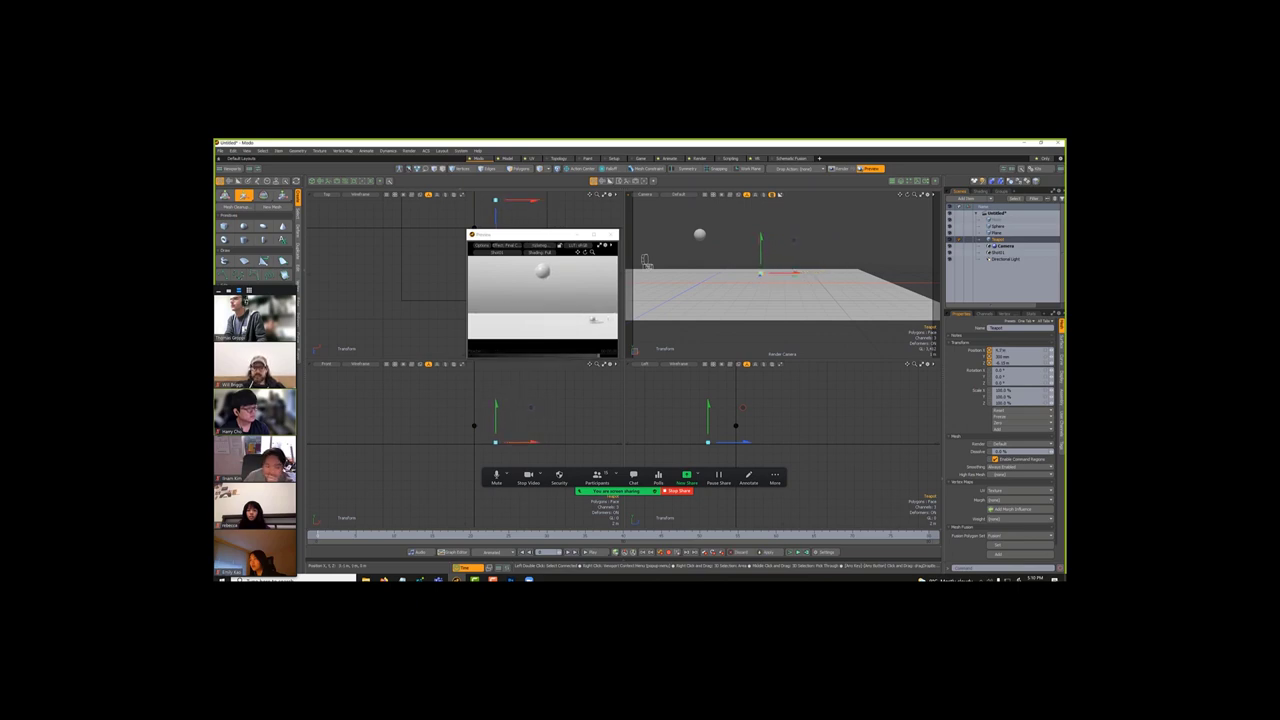
key(q)
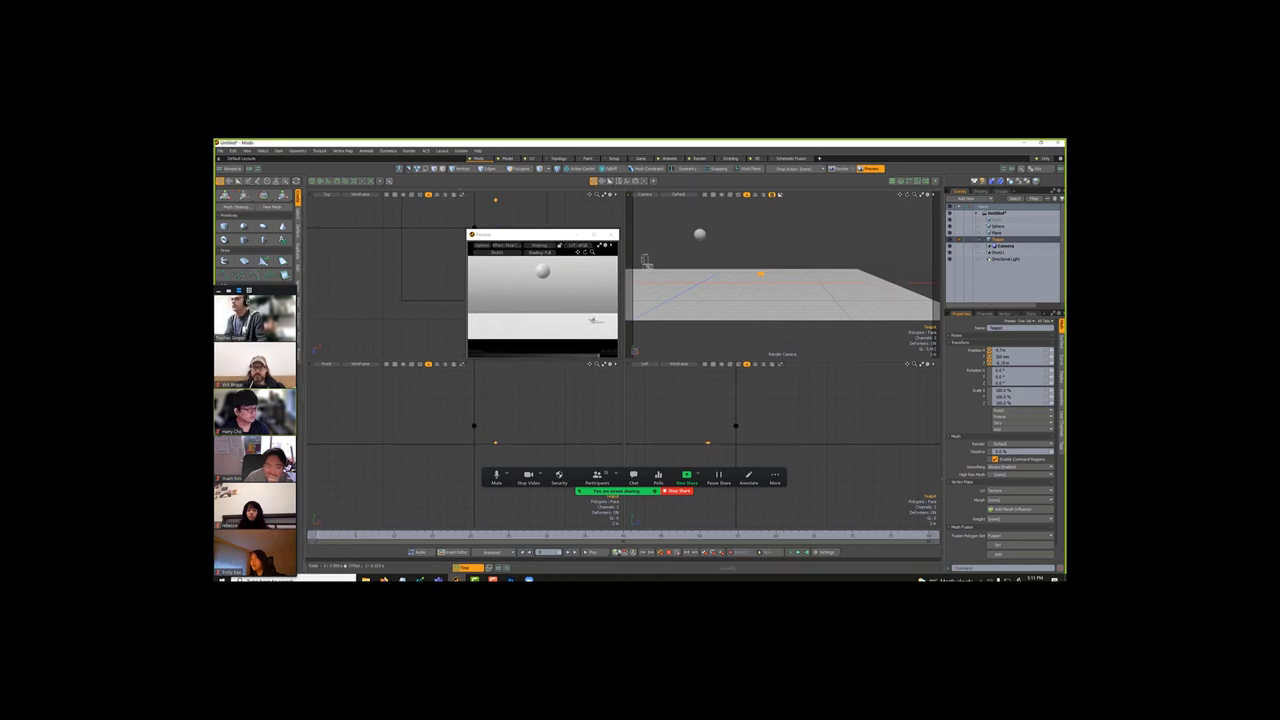
click(594, 552)
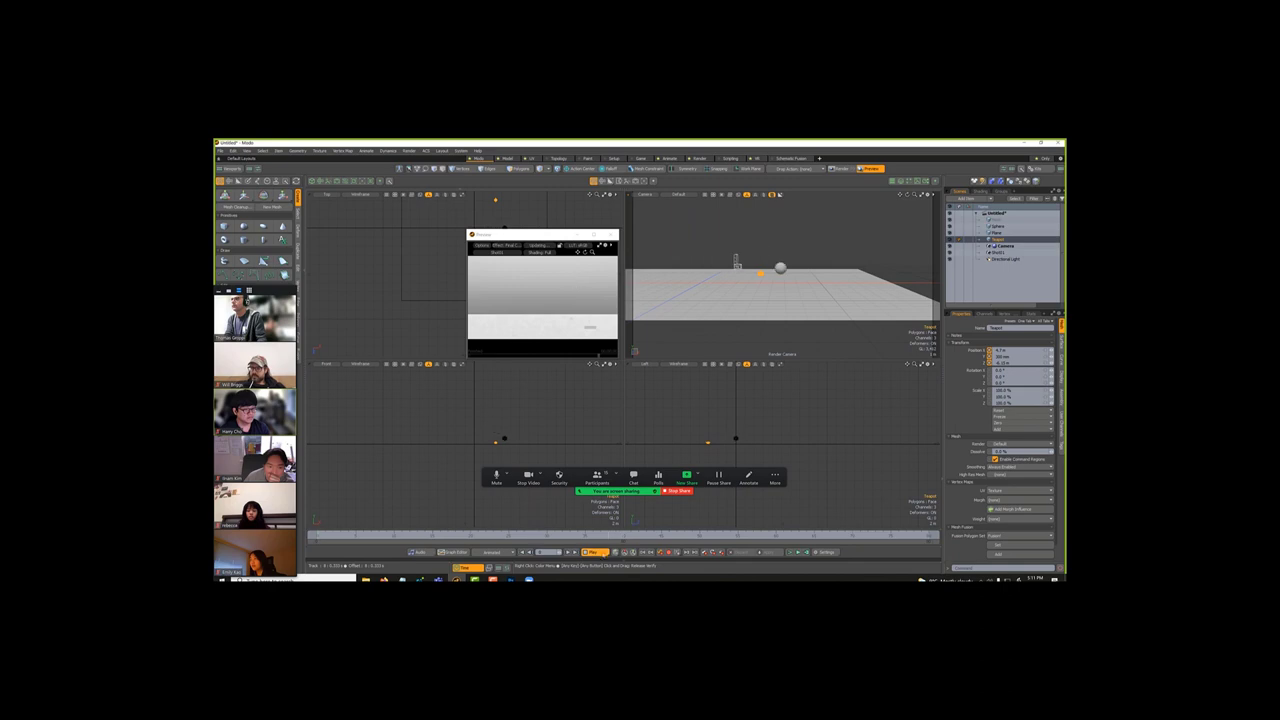
key(Escape)
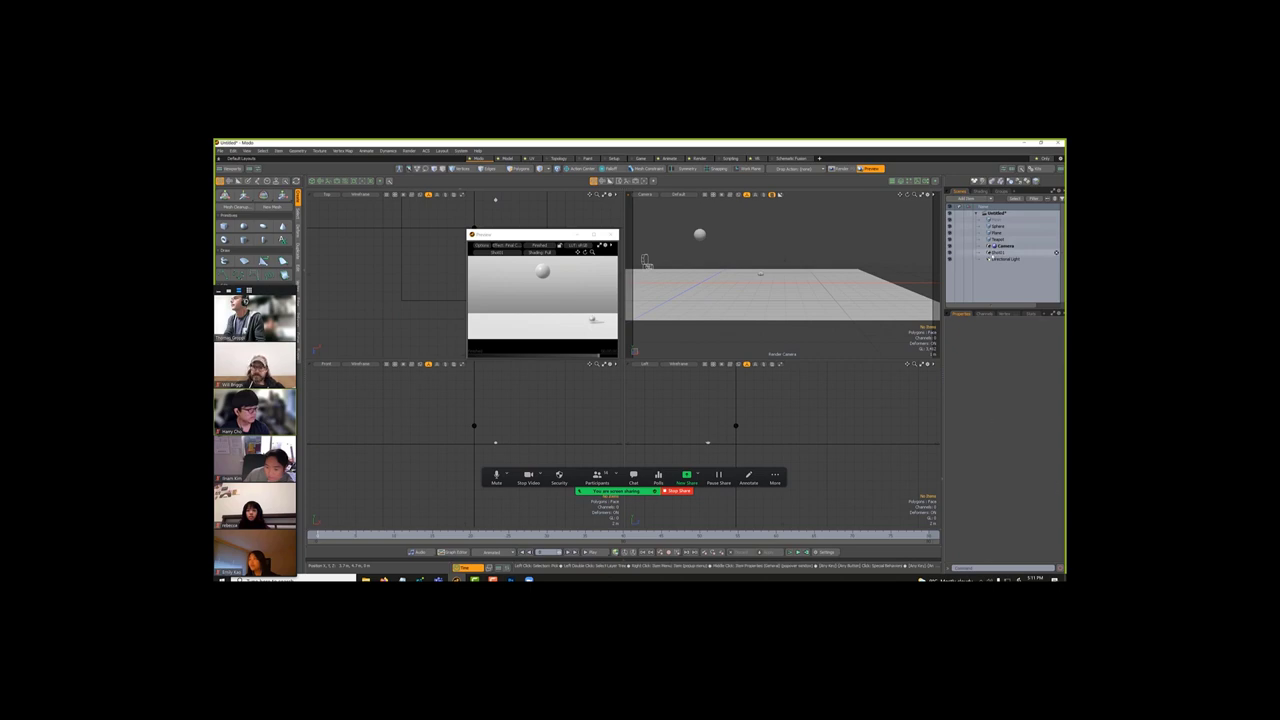
Step: Select the Shot01 camera and show its position channels in the Graph Editor
click(1006, 253)
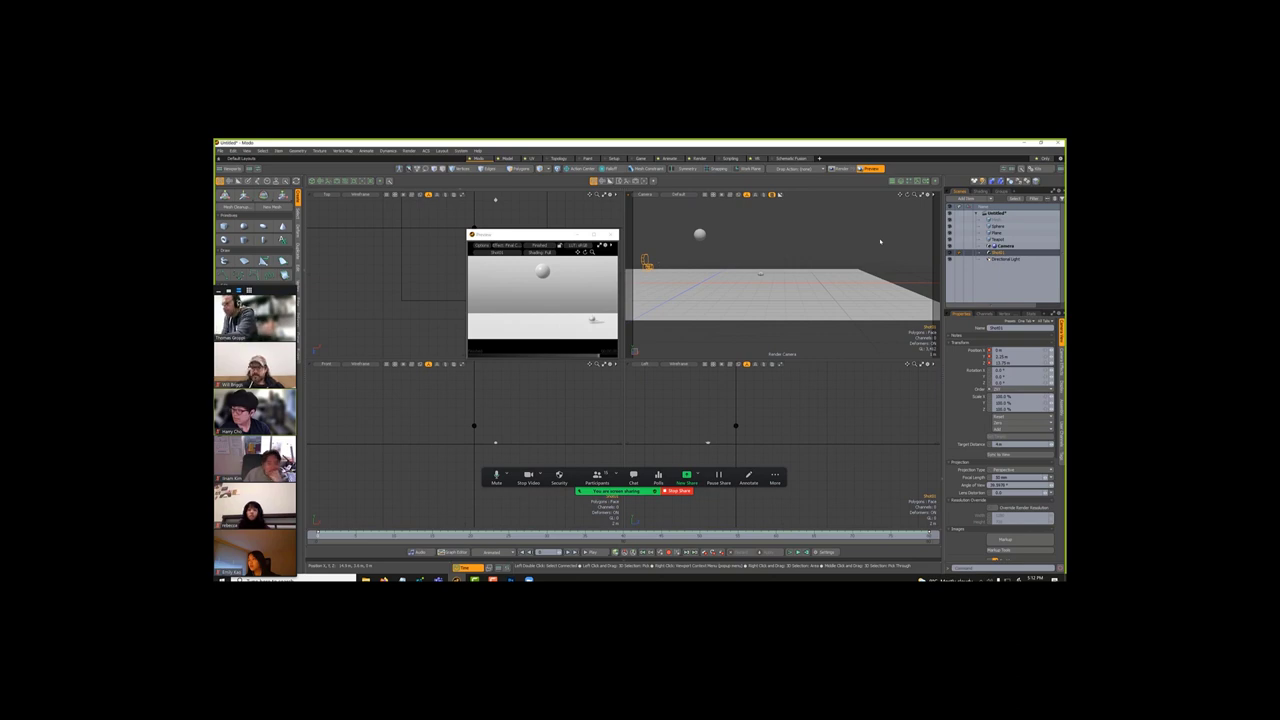
key(shift+g)
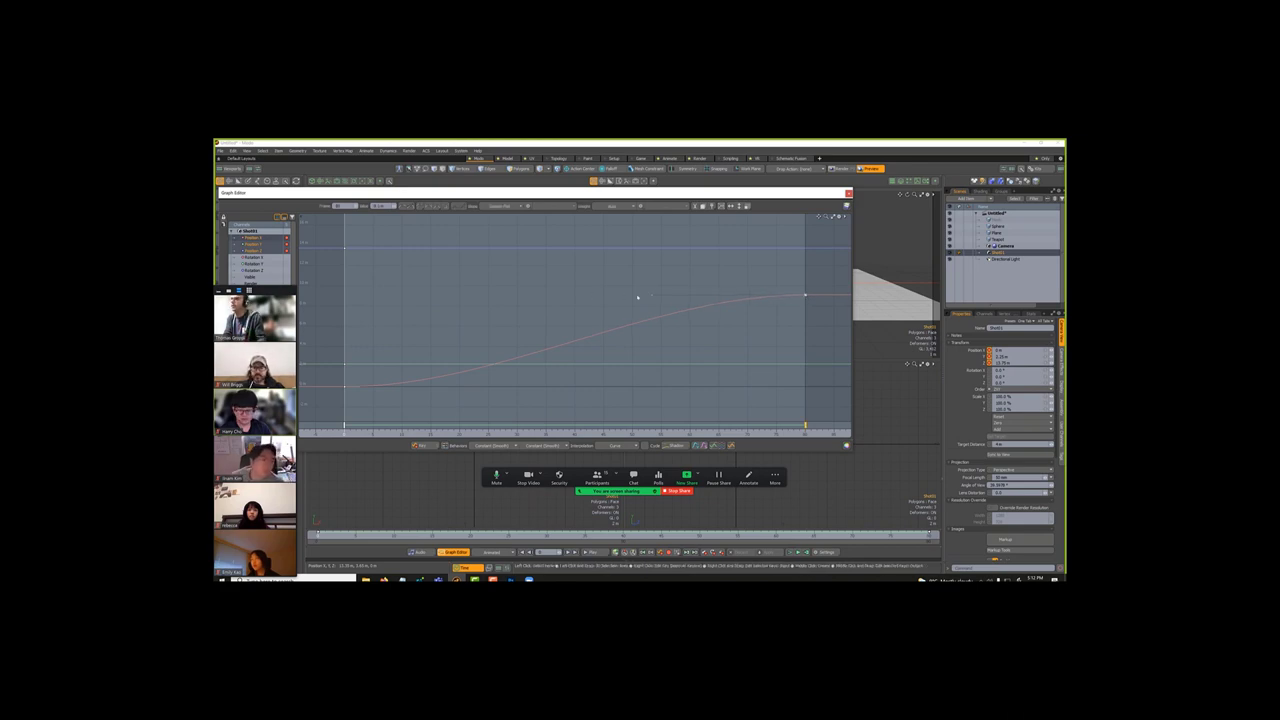
Step: Drag the tangent handles at the curve's end key and start key to change the camera's easing
drag(651, 296, 690, 304)
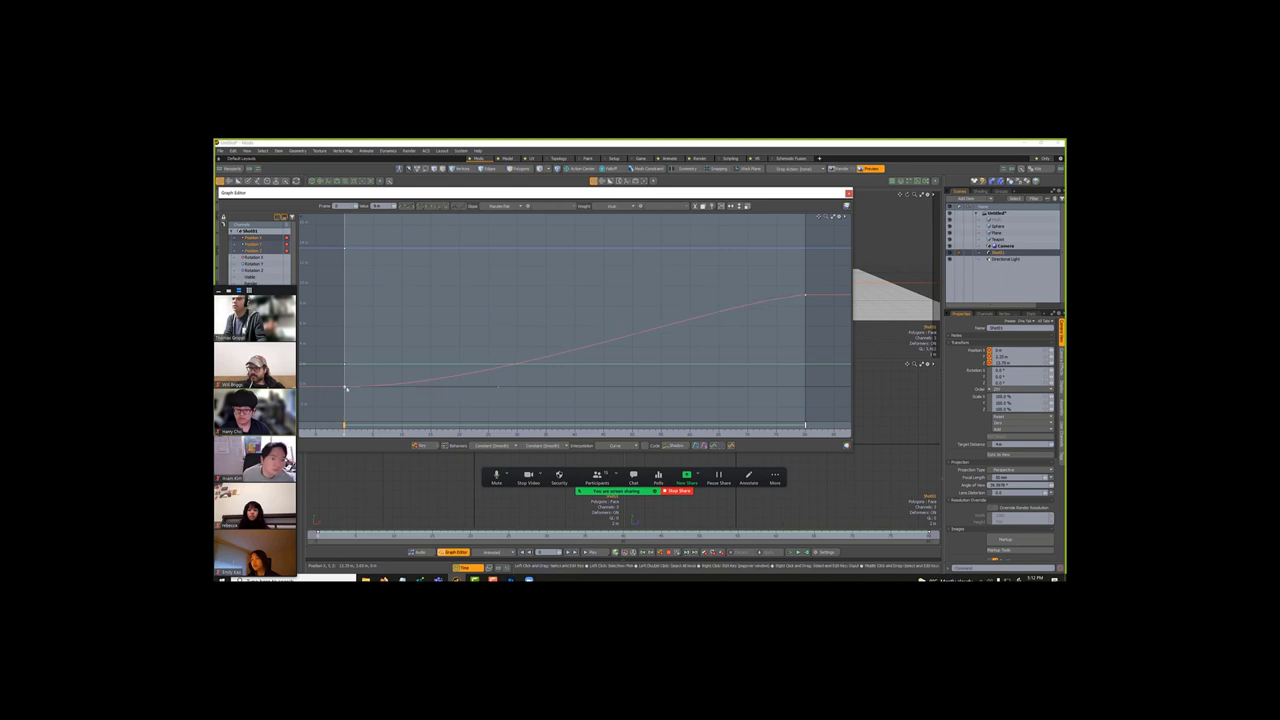
drag(428, 386, 452, 380)
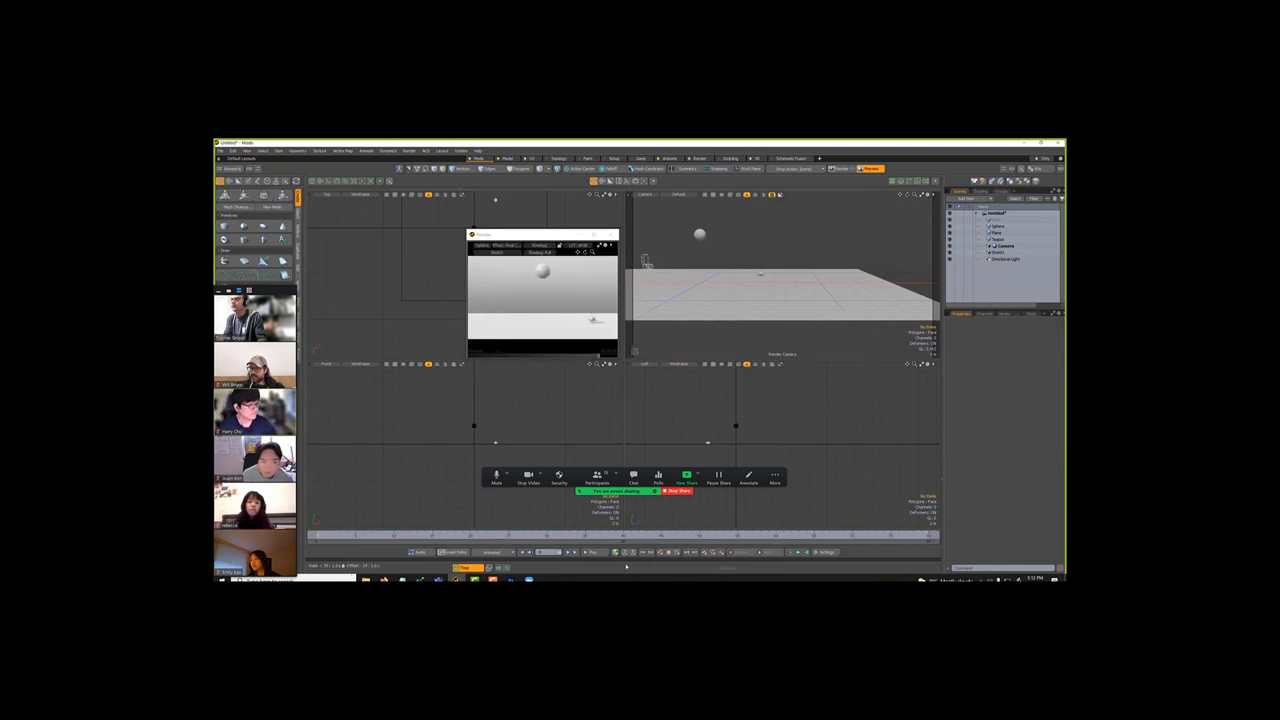
Step: Play, stop and scrub the animation, reframe the camera viewport, then open the viewpoint menu
click(595, 552)
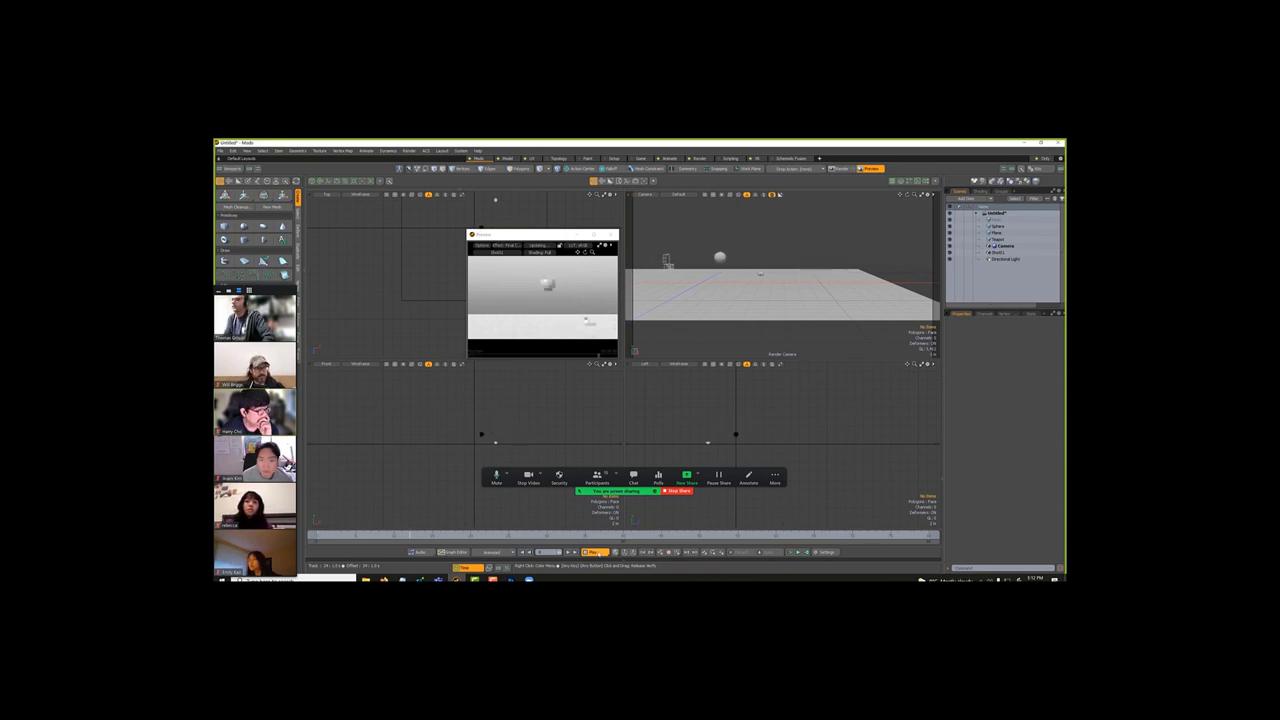
click(593, 552)
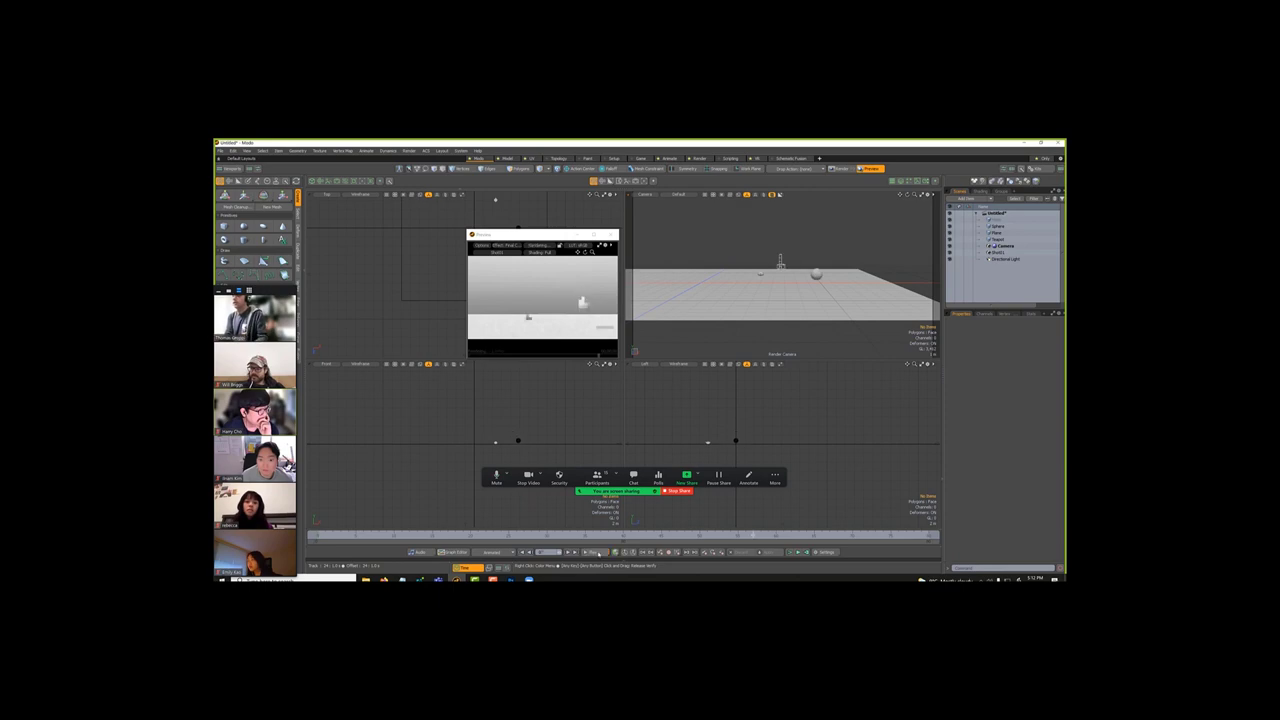
drag(590, 538, 622, 538)
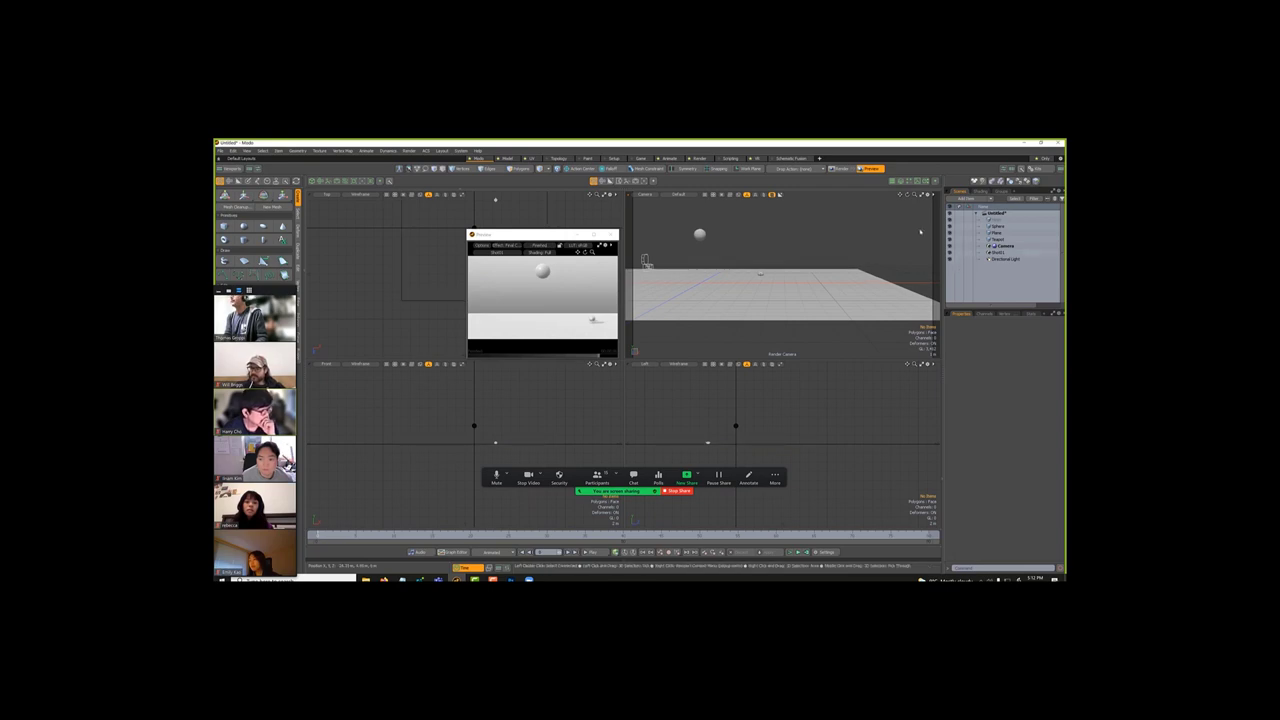
drag(907, 195, 886, 222)
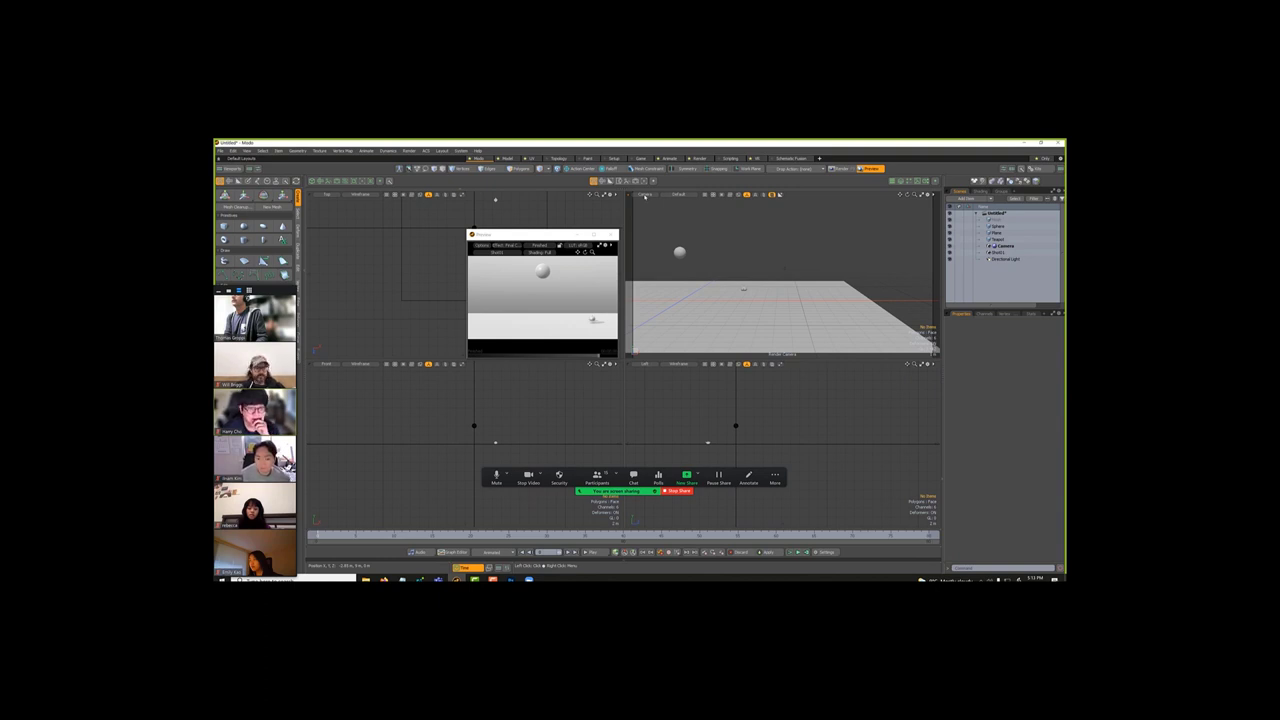
click(645, 195)
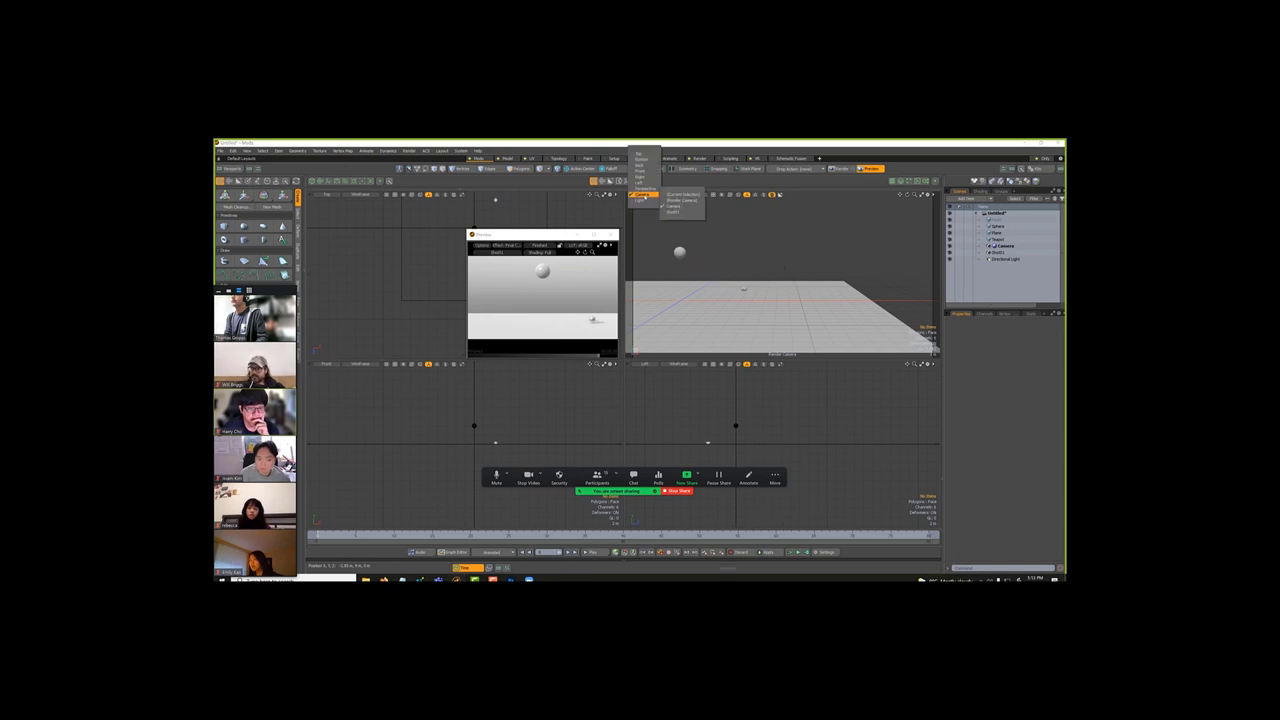
Step: Look through the Shot01 camera, reframe its shot, and jump back to frame 0
click(687, 214)
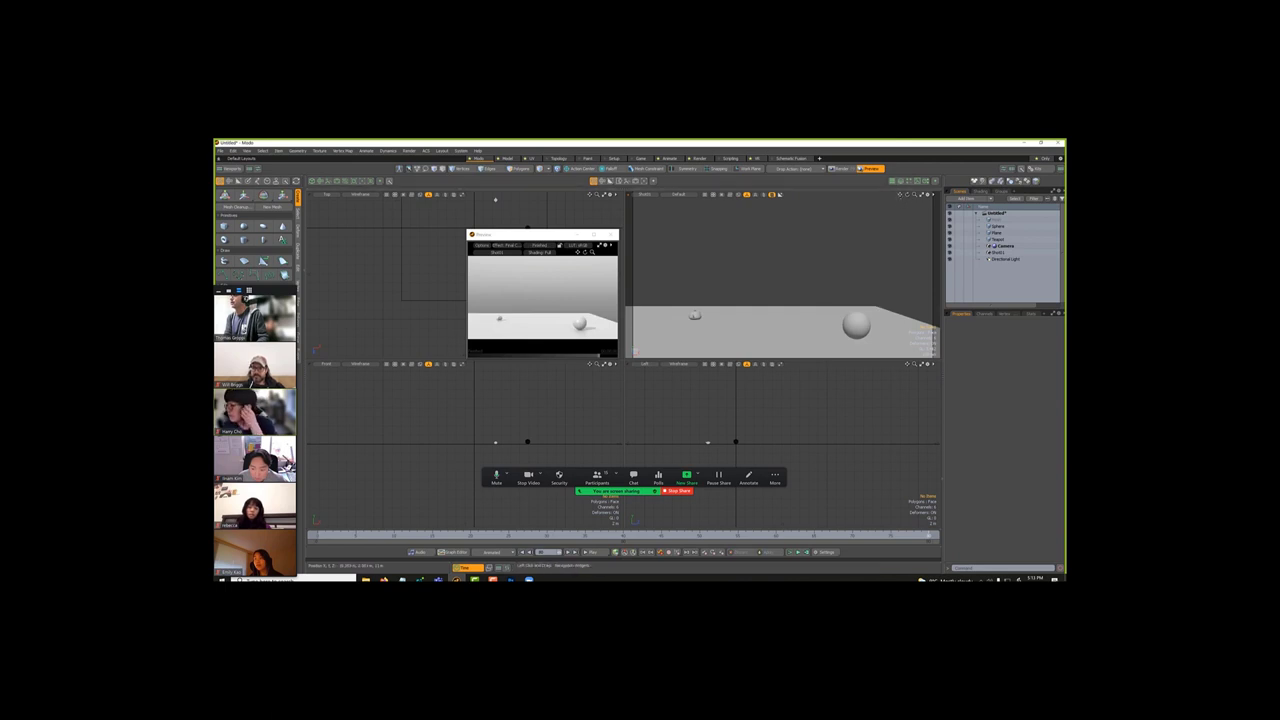
mouse_move(900, 200)
mouse_down()
mouse_move(885, 197)
mouse_move(897, 197)
mouse_up()
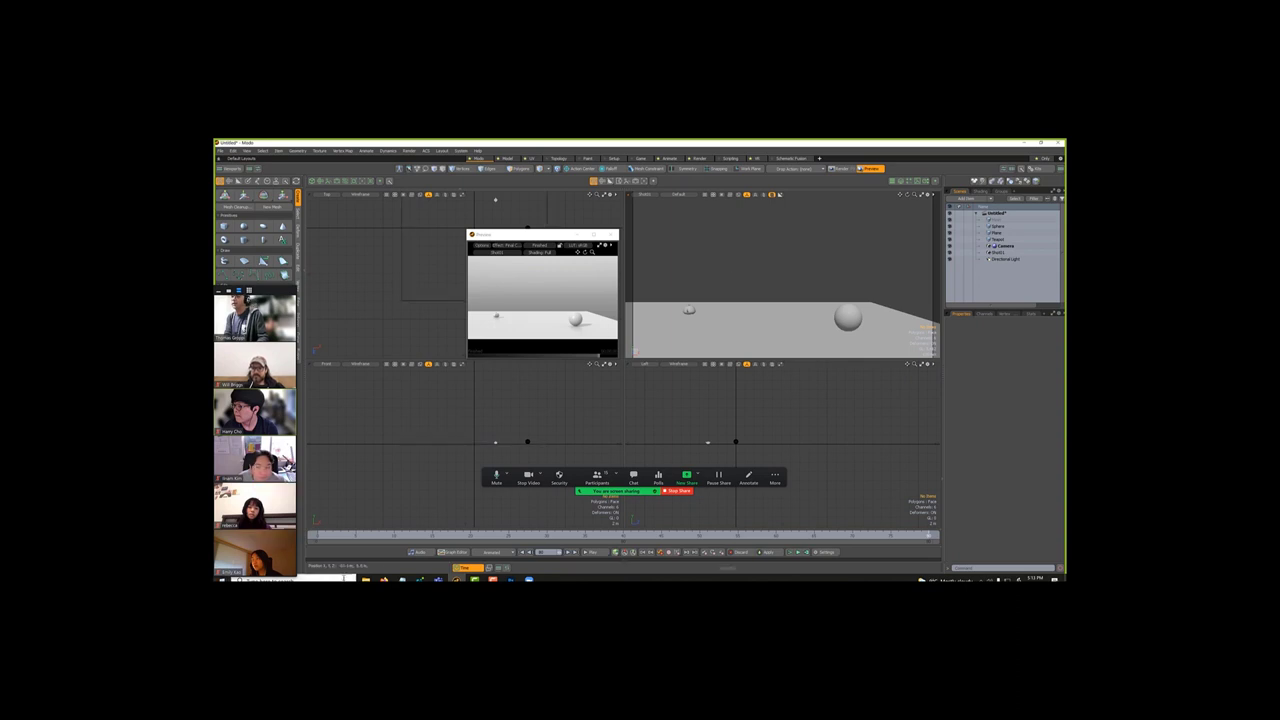
click(345, 537)
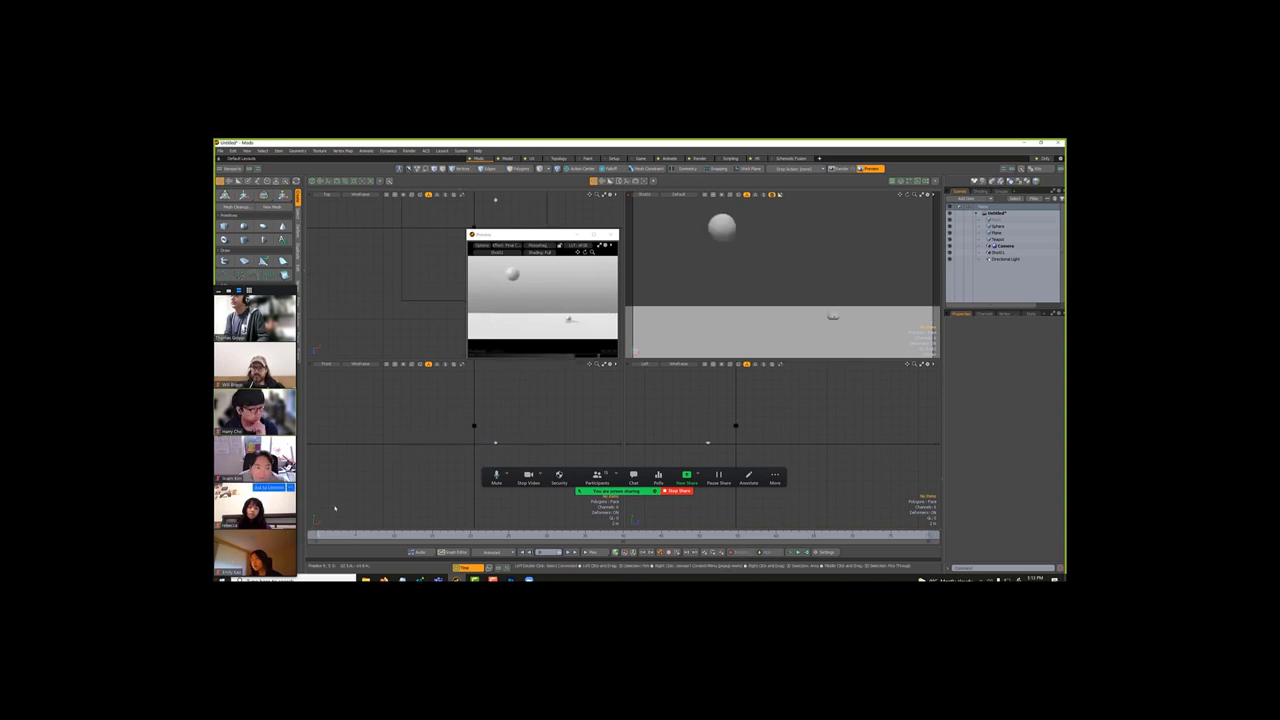
Step: Close the floating preview, play the animation through Shot01, and show the Shader Tree
click(610, 235)
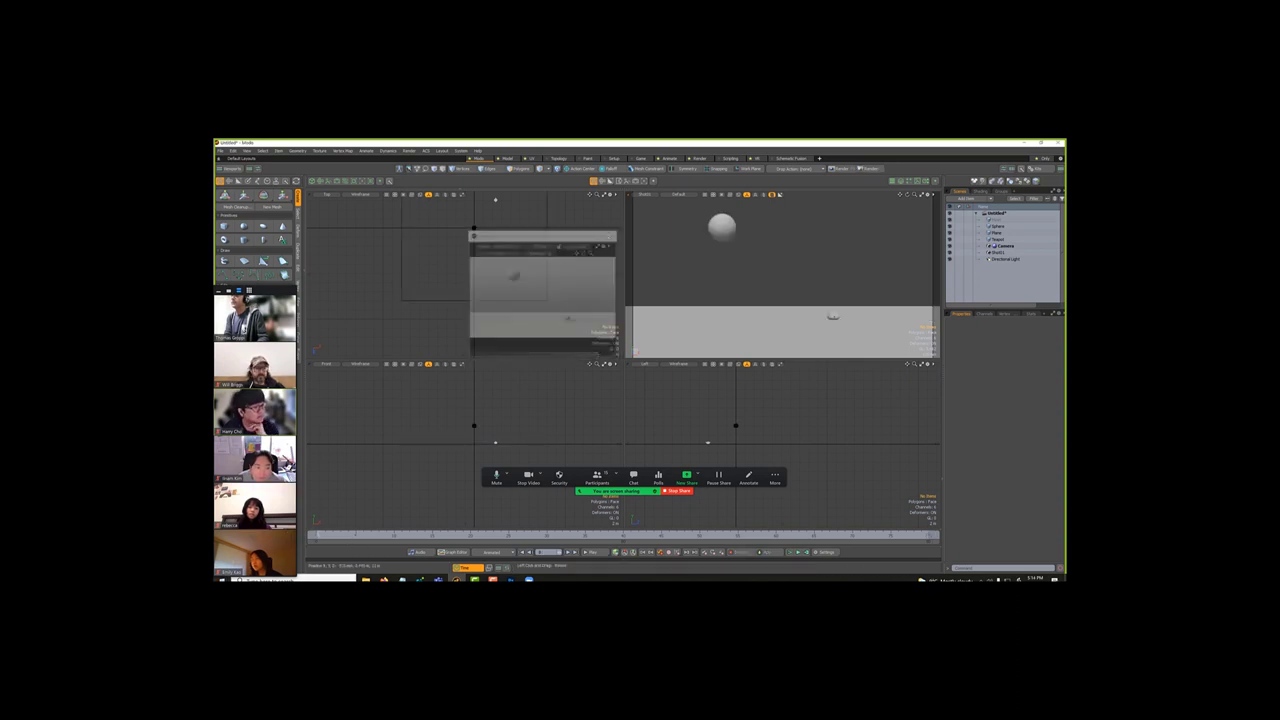
click(594, 552)
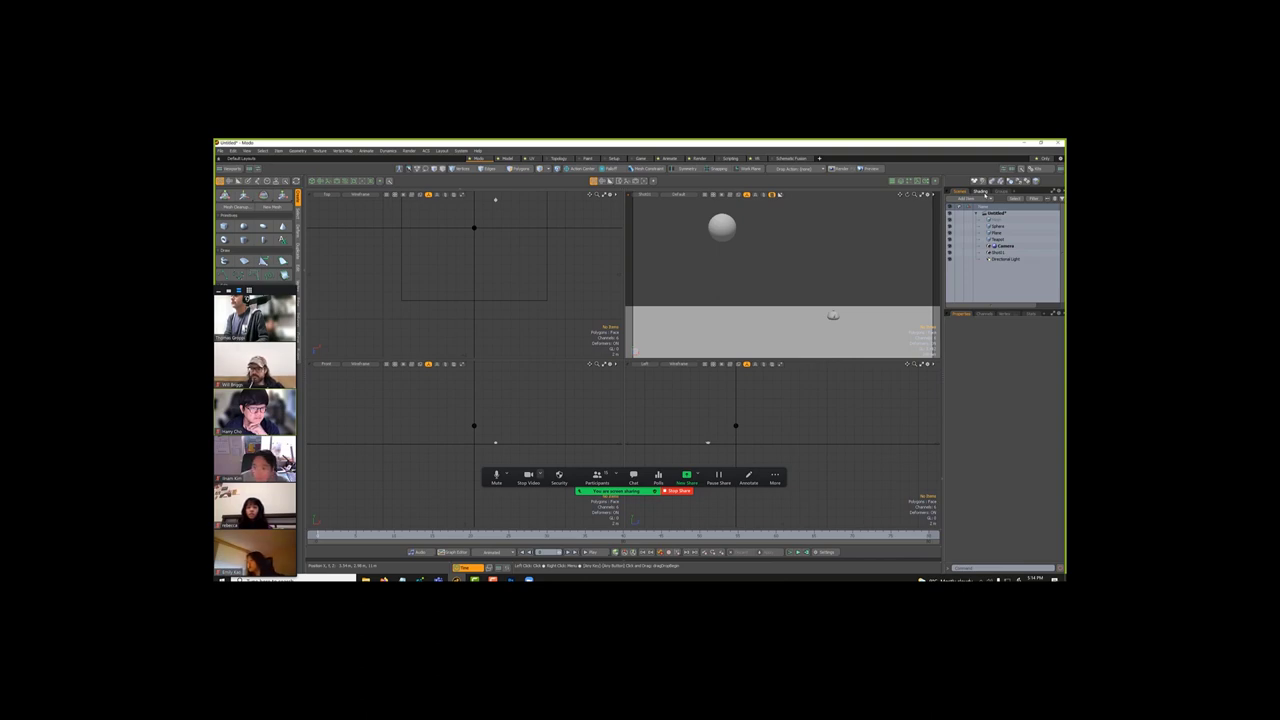
click(984, 192)
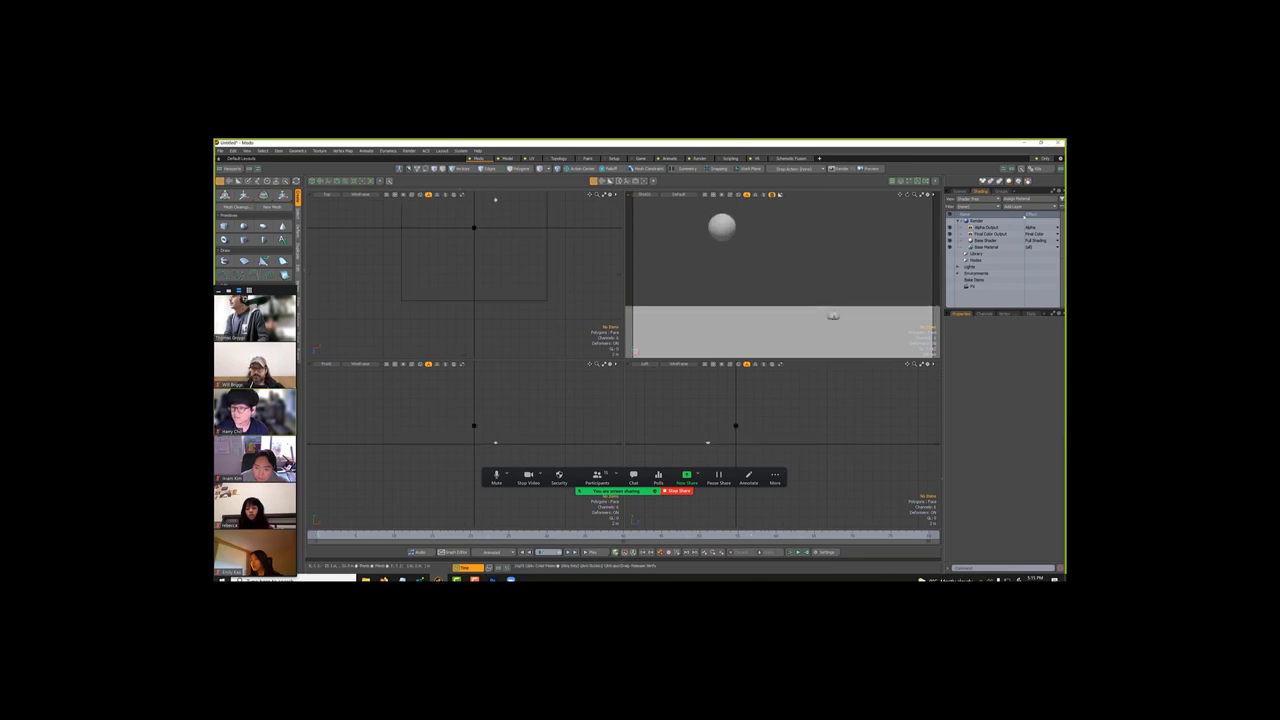
Step: Select the Render item and open its Render Camera choices in Properties
click(1008, 220)
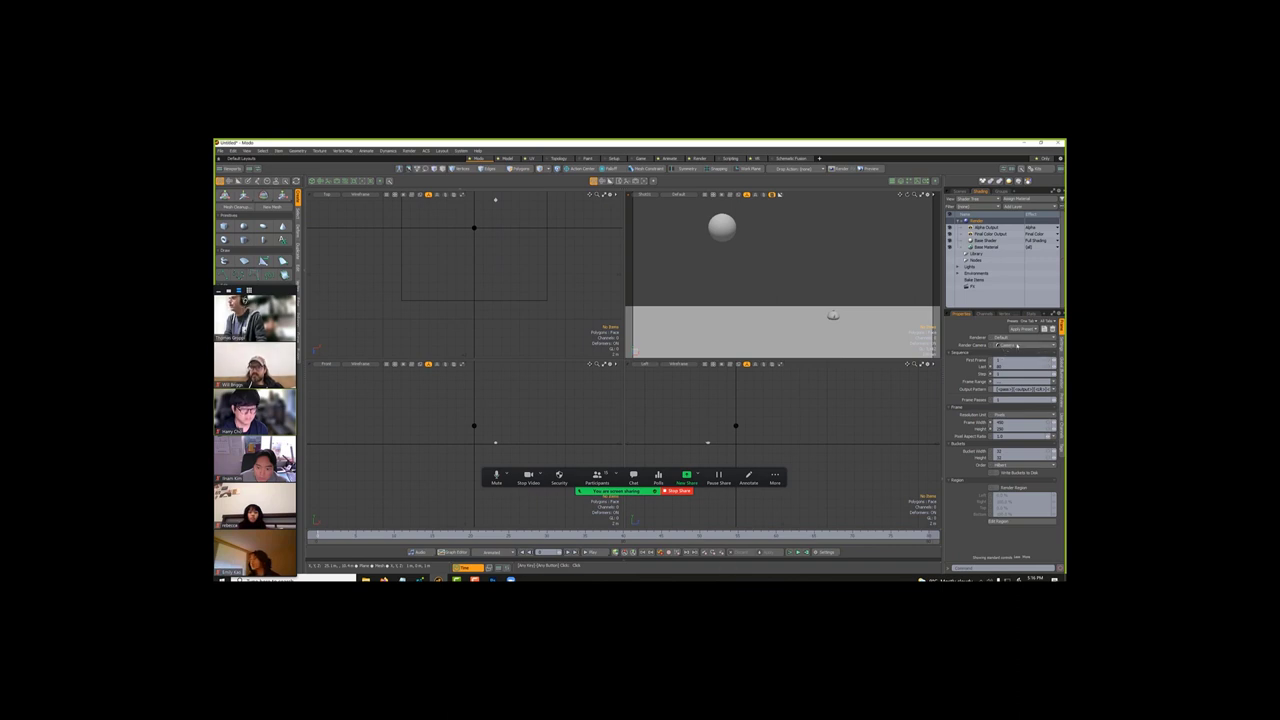
click(1017, 345)
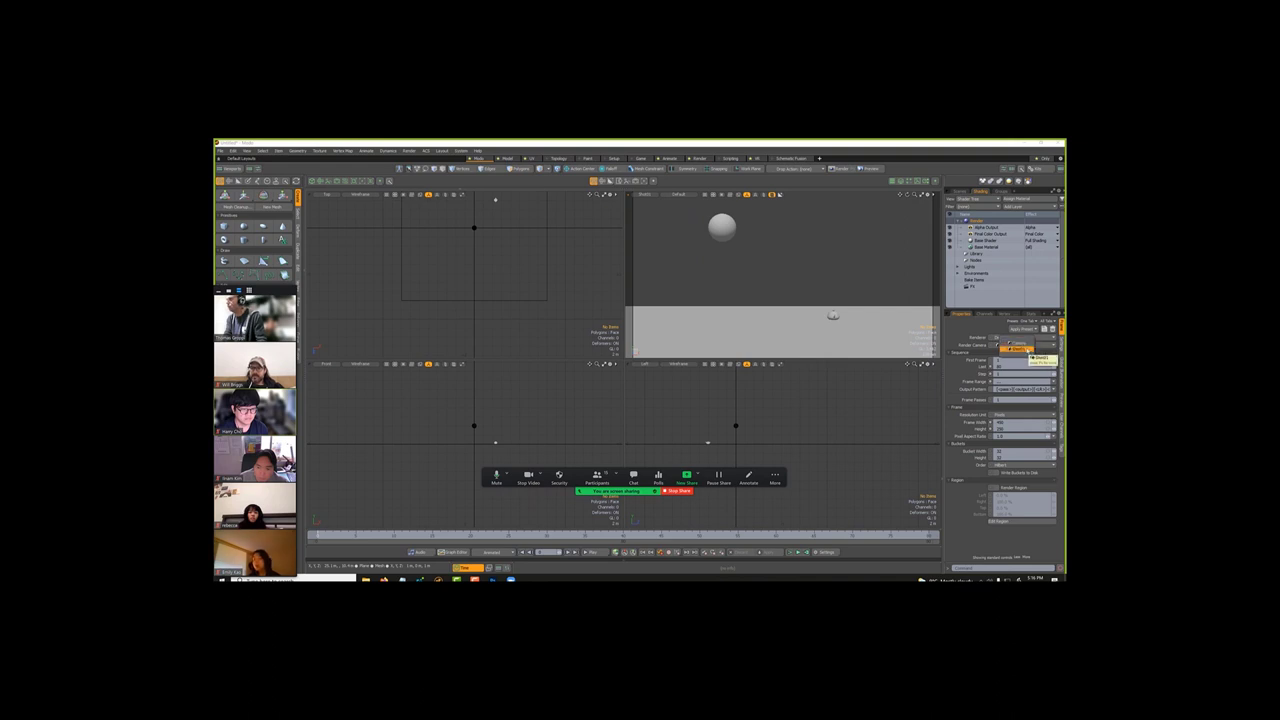
Step: Pick the render camera and start Render Animation over the full frame range
click(1031, 355)
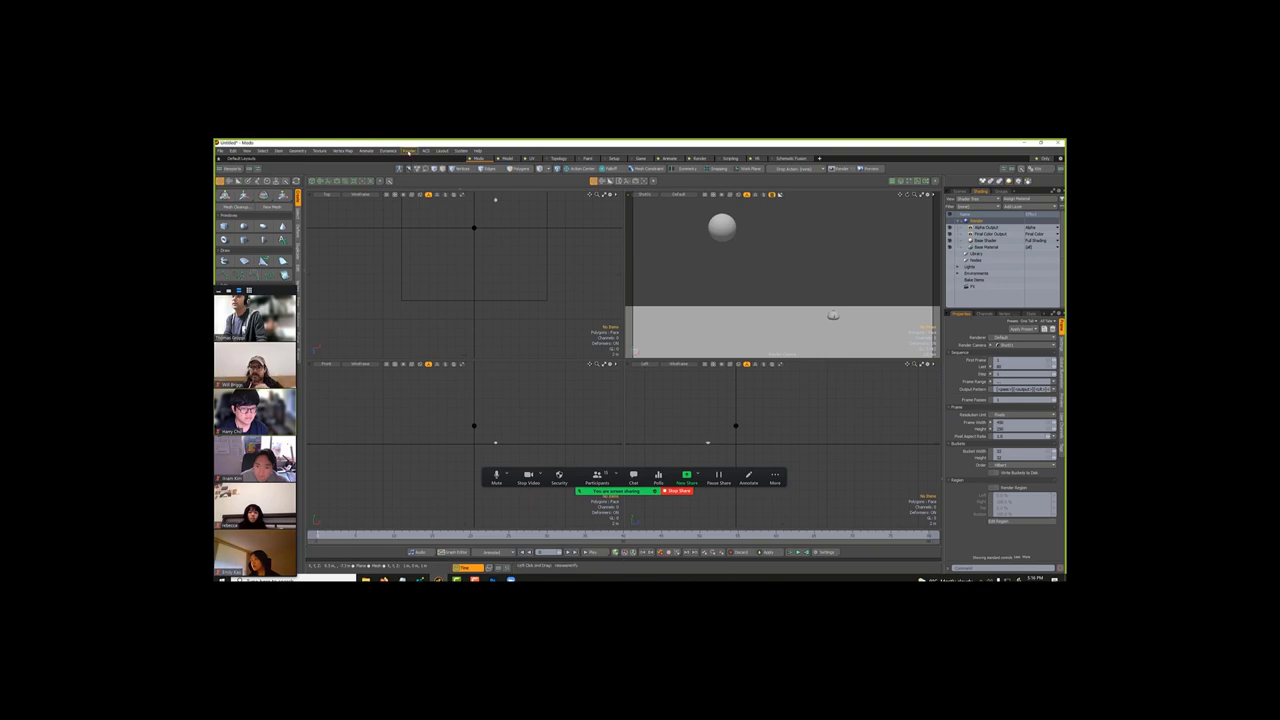
click(409, 151)
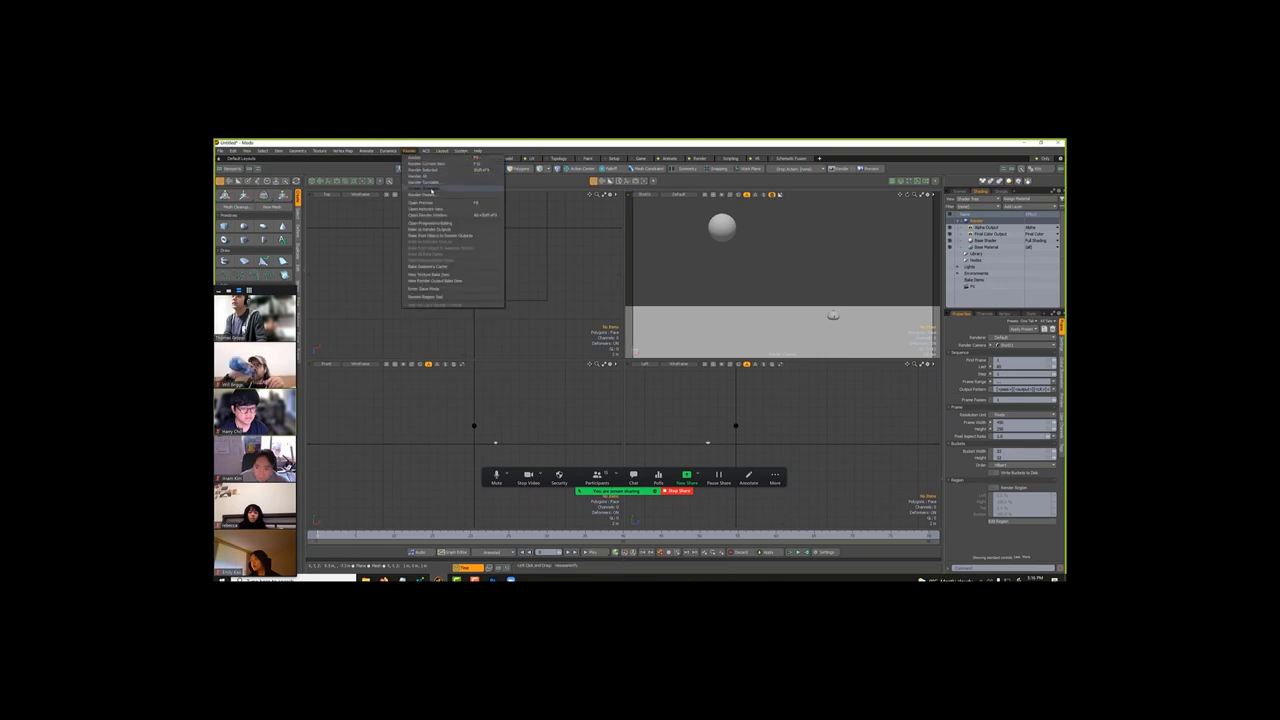
click(431, 192)
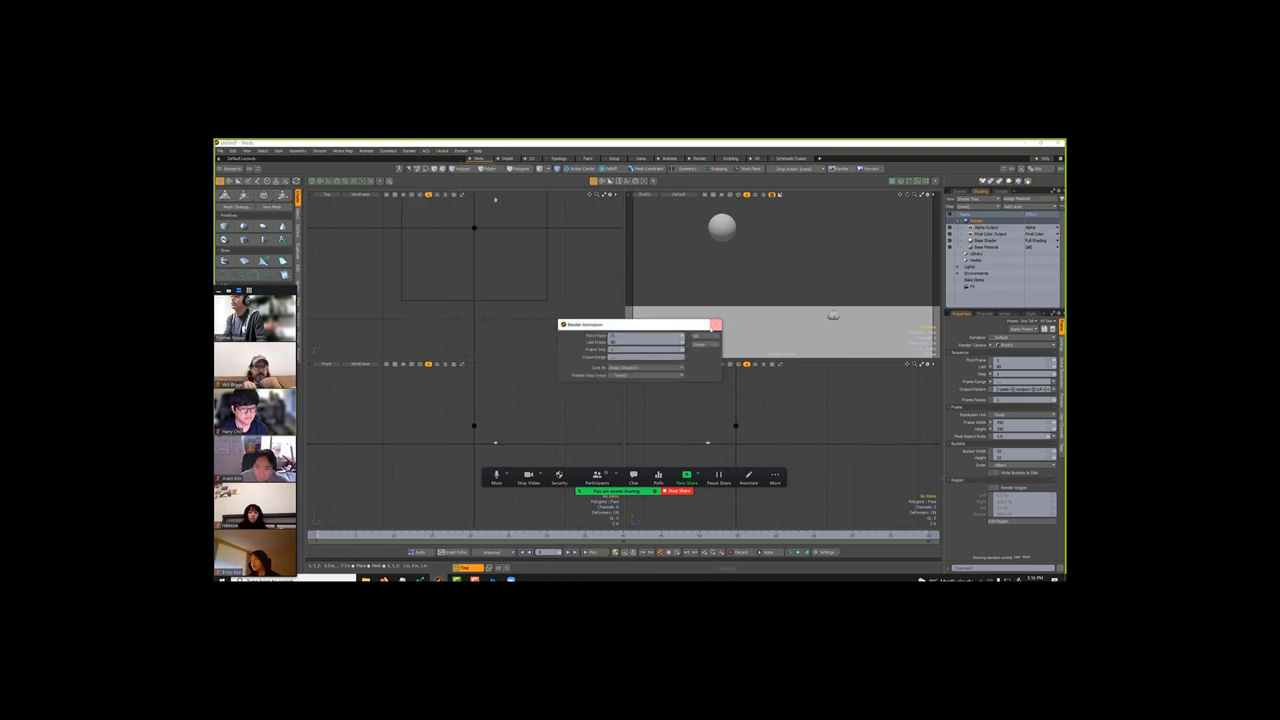
click(703, 338)
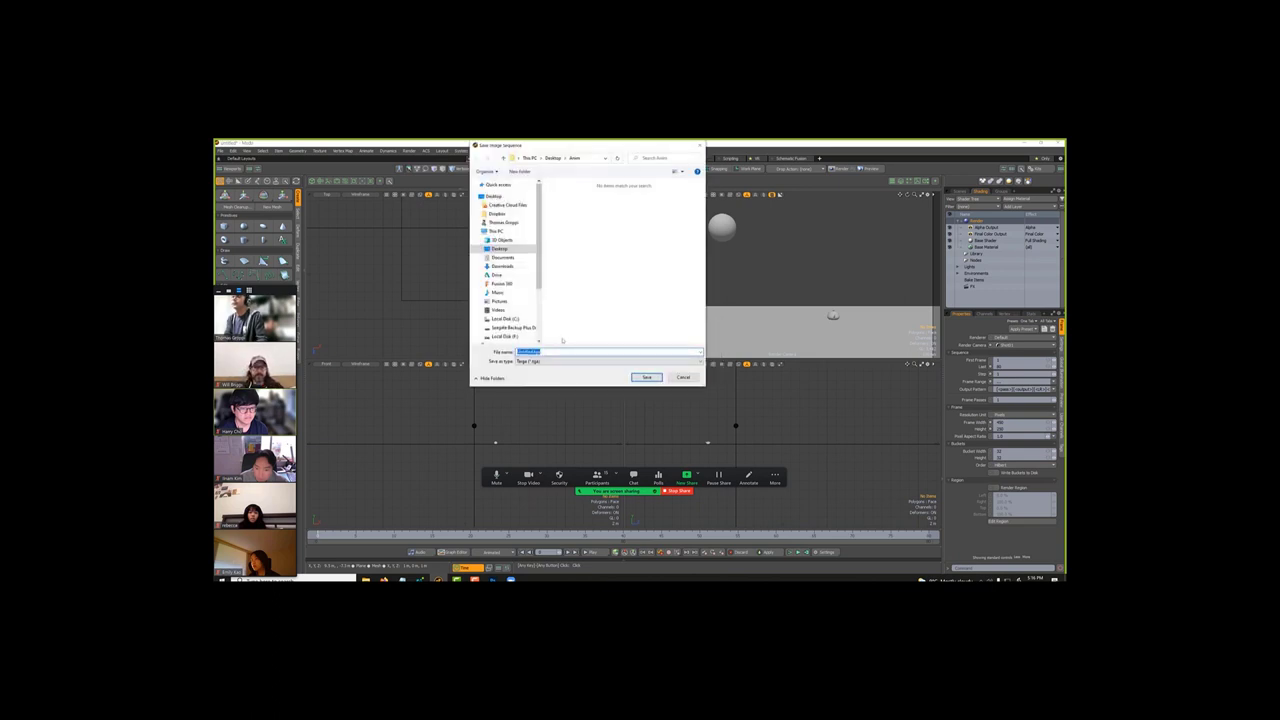
Step: Save the rendered frames as JPEG images, overwriting the existing output files
click(600, 361)
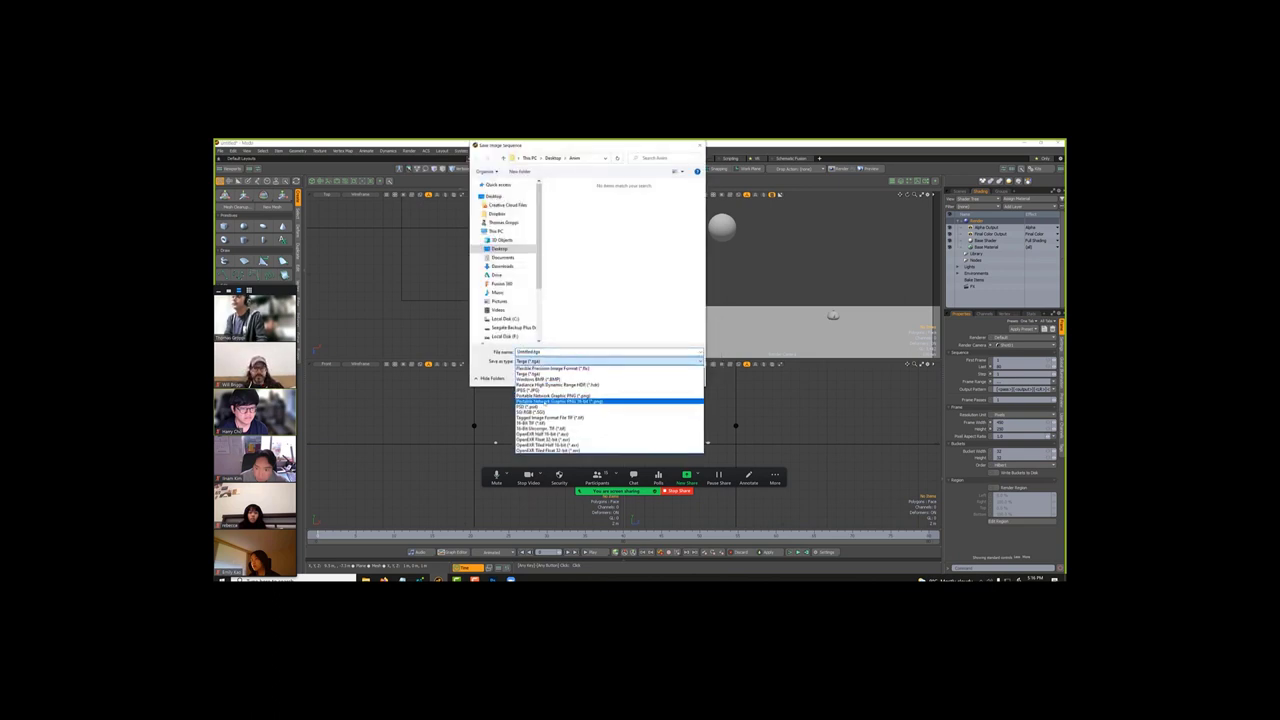
click(540, 389)
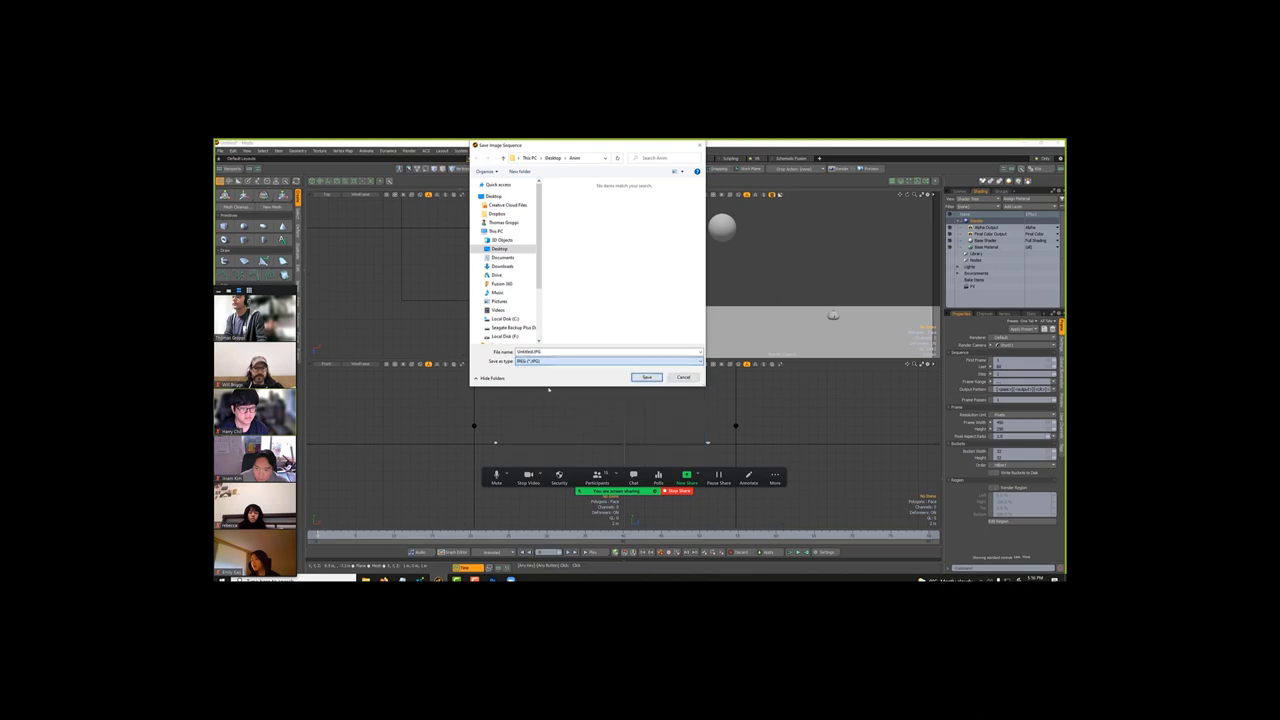
click(646, 375)
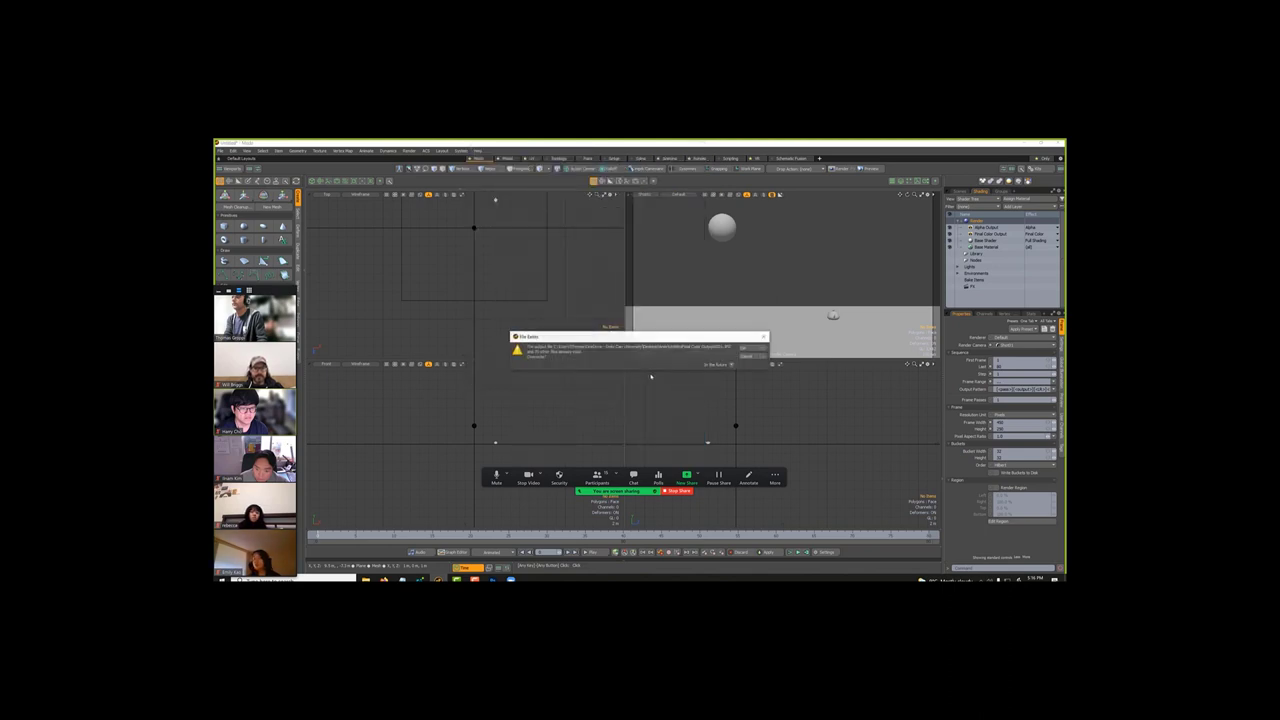
click(745, 349)
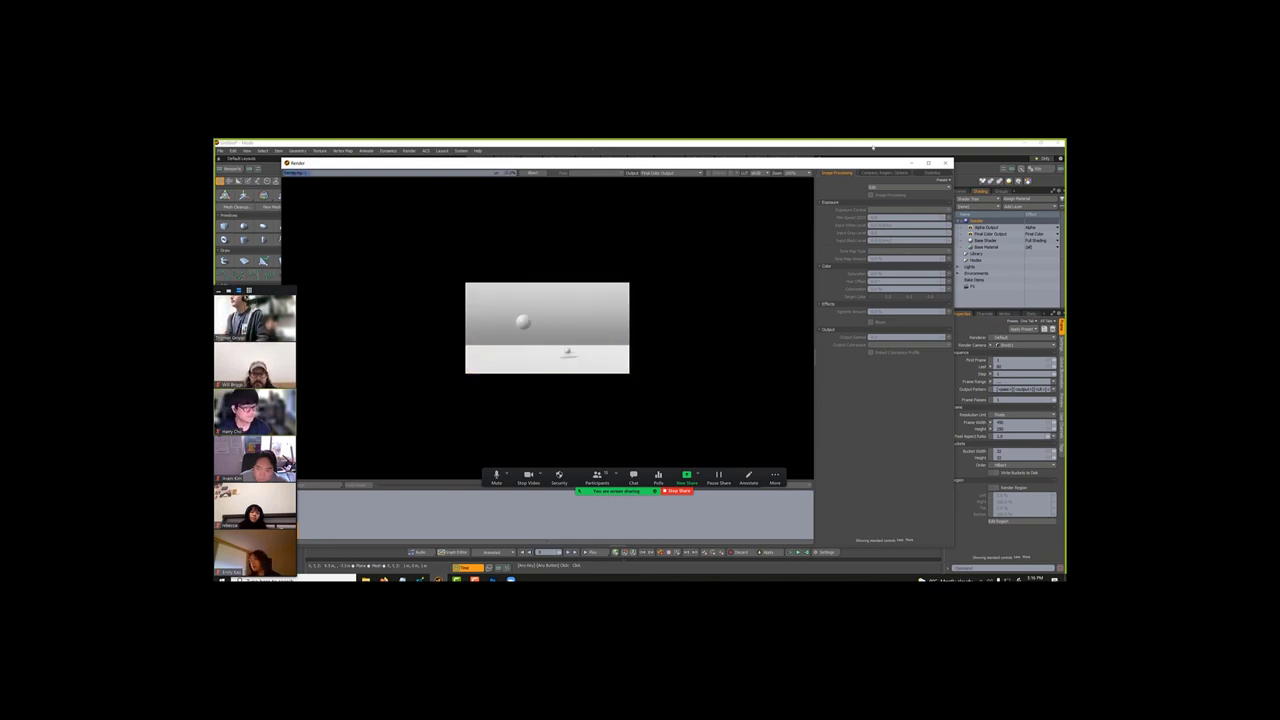
Step: Close the finished render window and Alt+Tab over to Photoshop
click(945, 162)
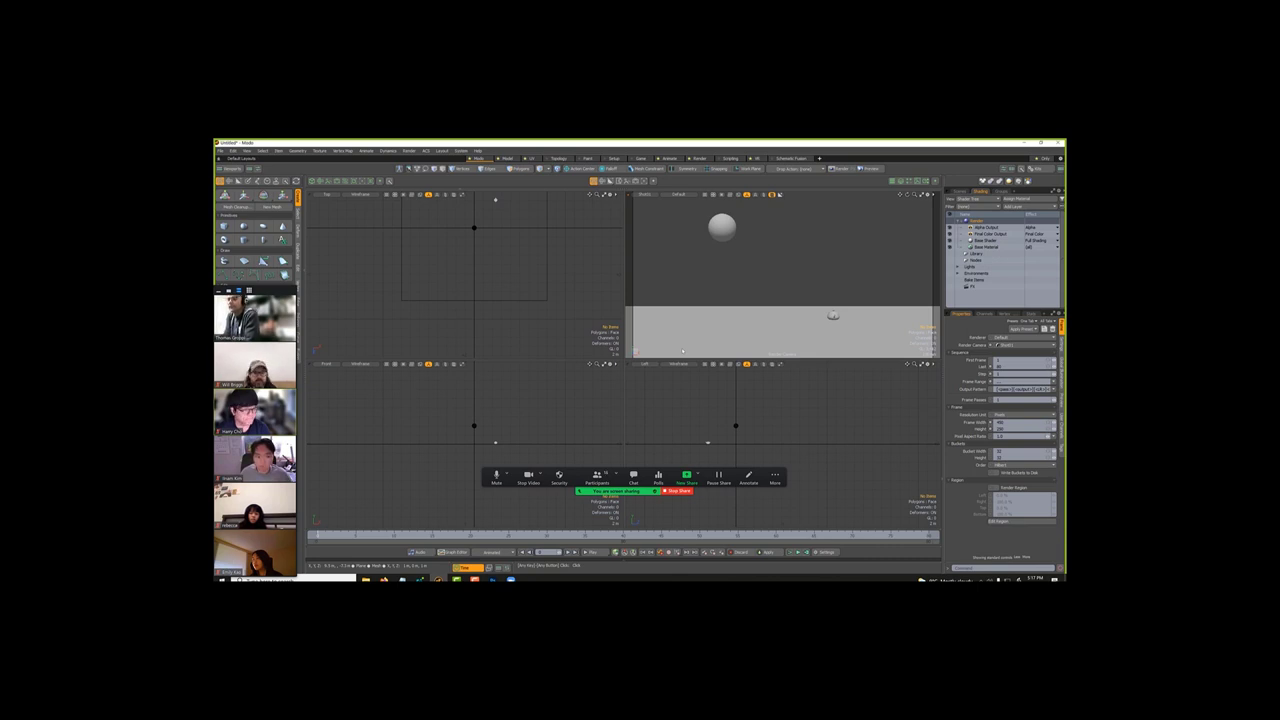
key(alt+Tab)
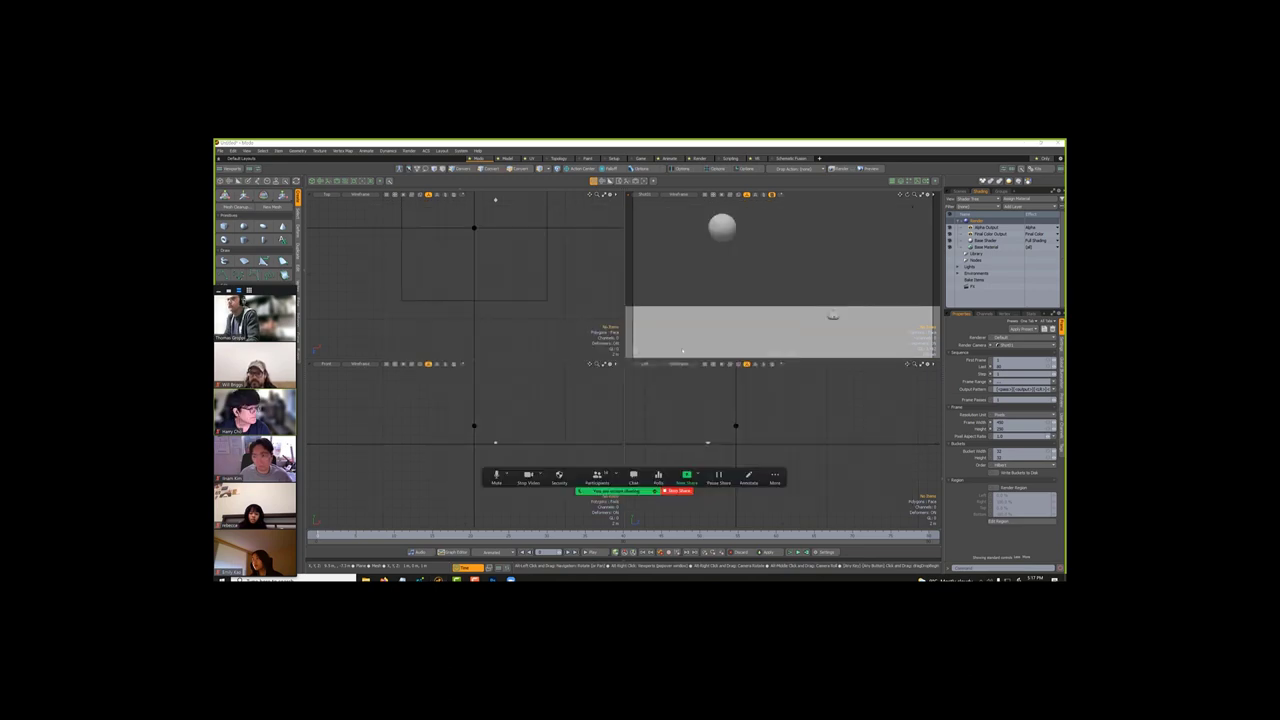
key(alt+Tab)
key(alt+Tab)
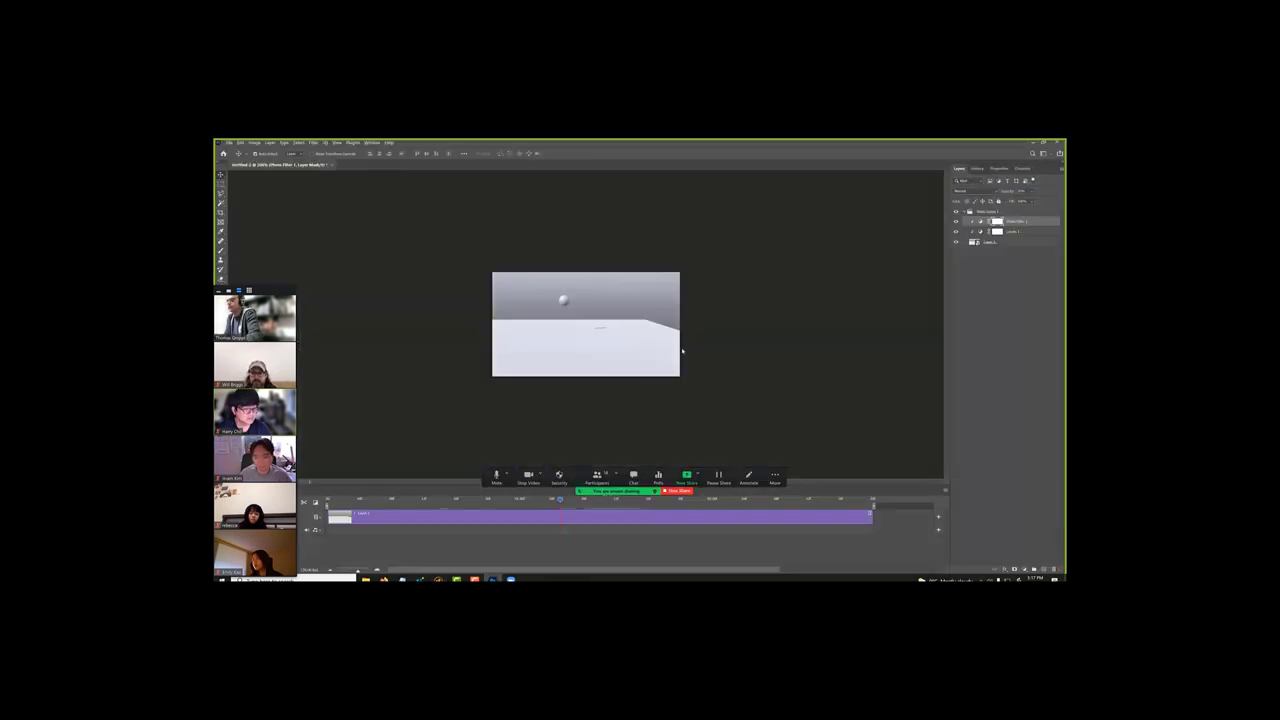
Step: Quit Photoshop without saving the Untitled-2 document
key(ctrl+q)
key(n)
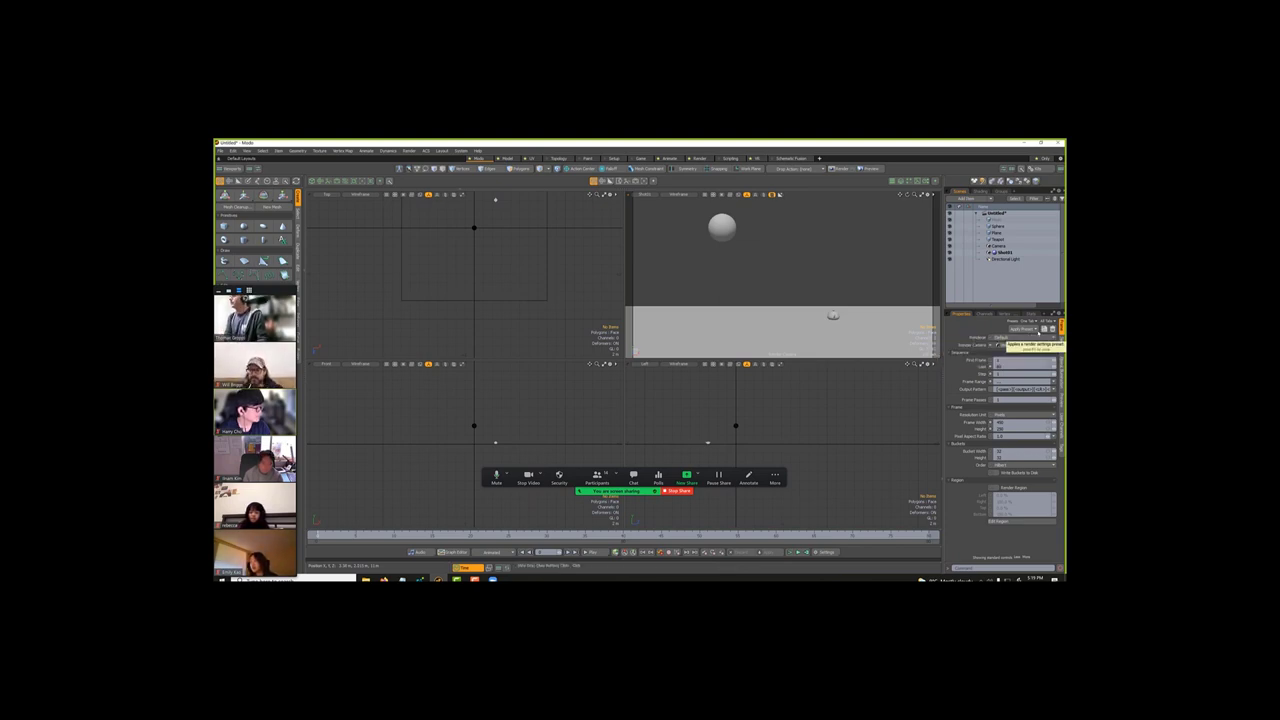
Step: Open and dismiss the render preset list, then bring up the File menu
click(1038, 331)
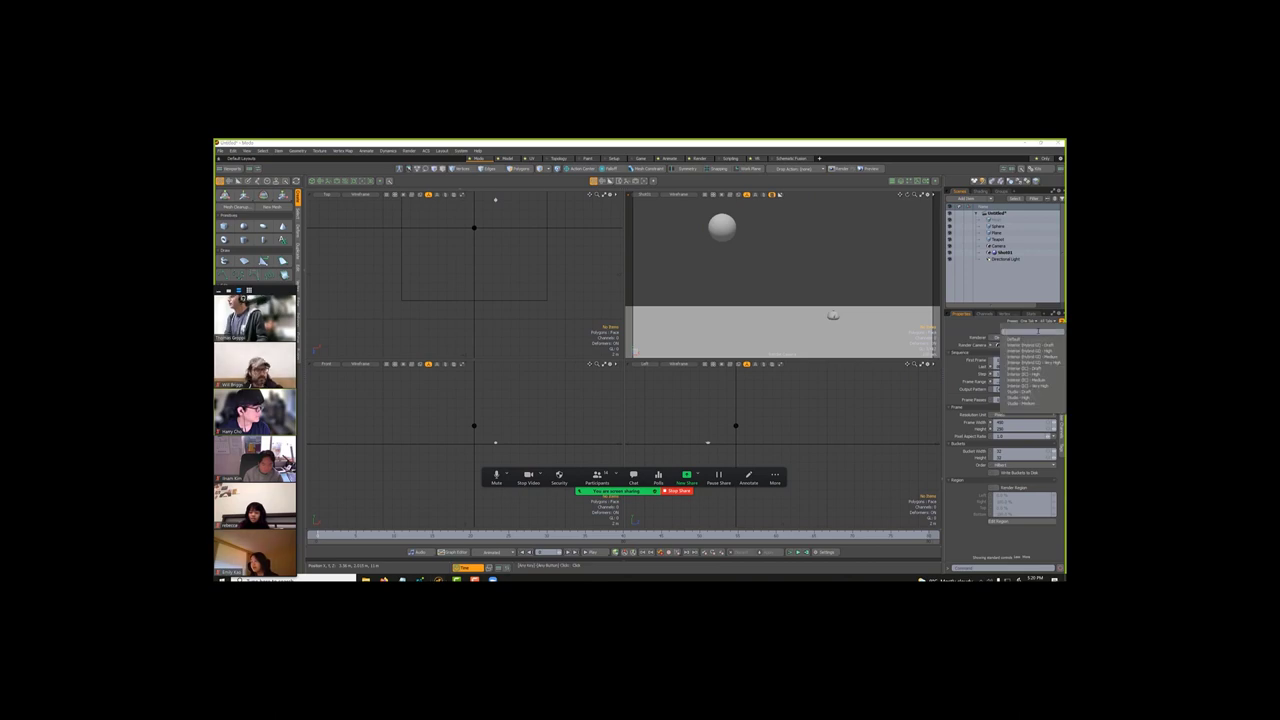
key(Escape)
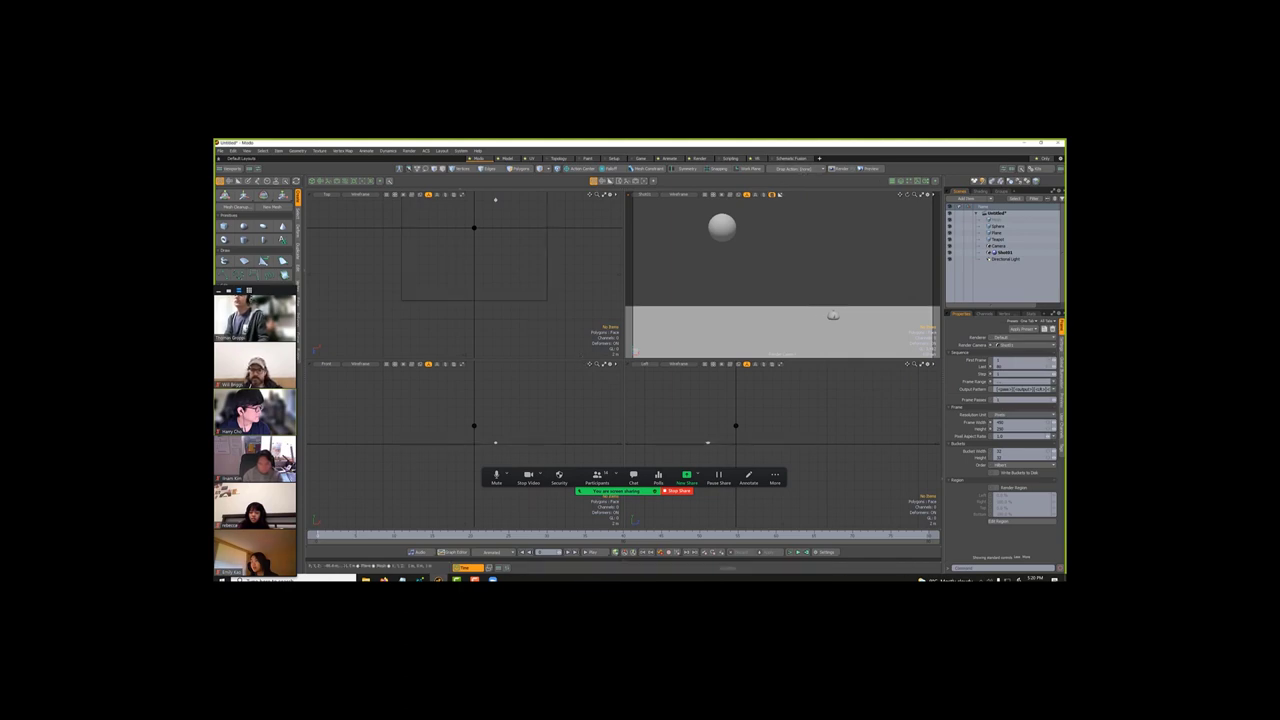
click(220, 150)
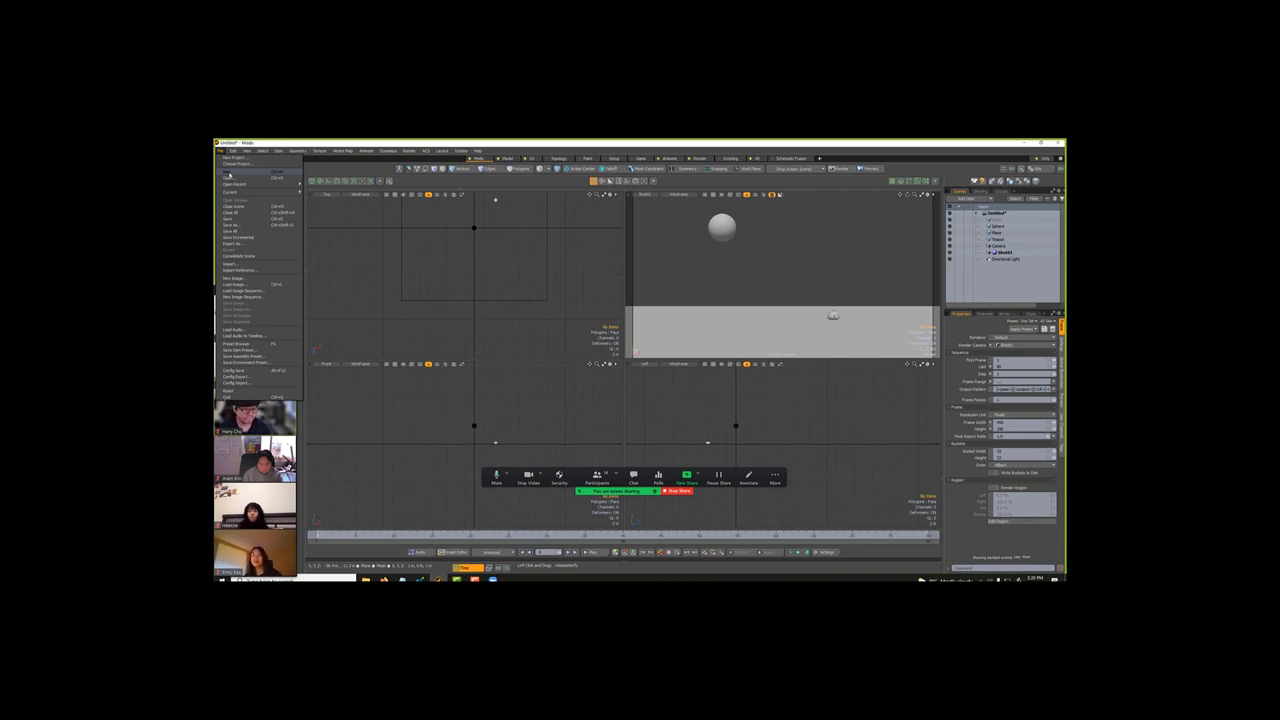
Step: Create a New Scene and close the original sphere scene with Don't Save
click(228, 172)
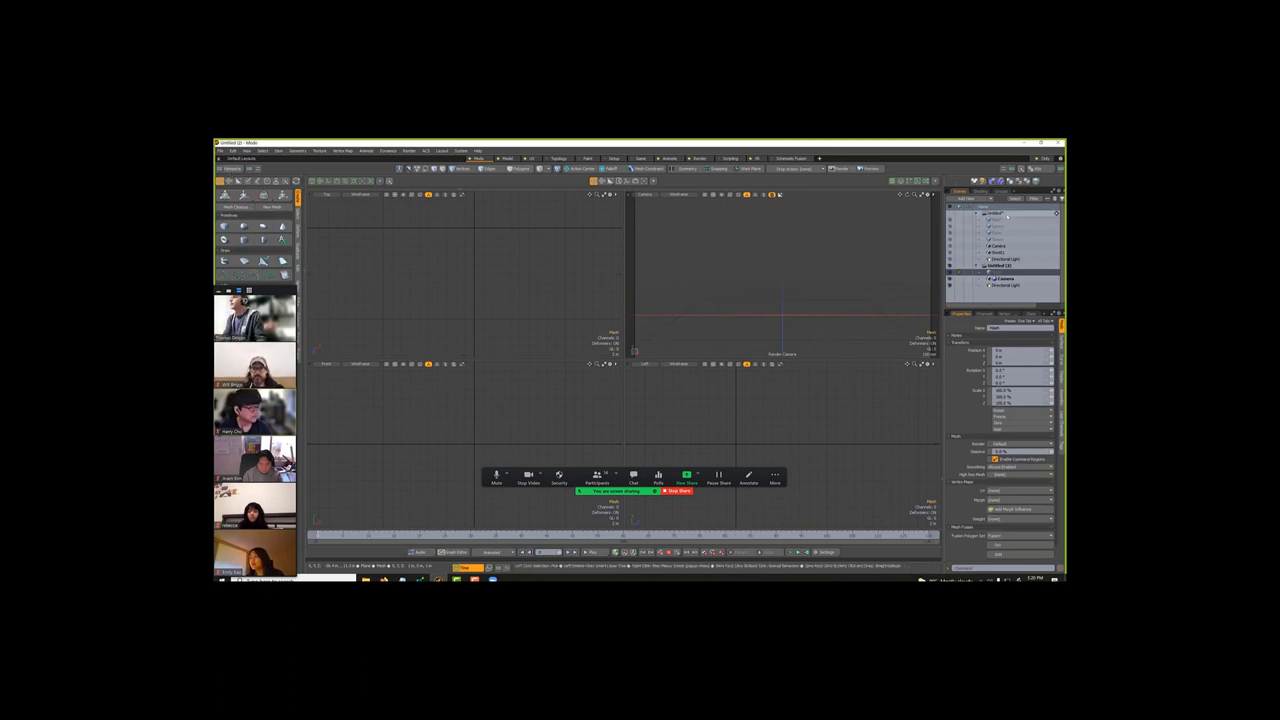
click(1007, 215)
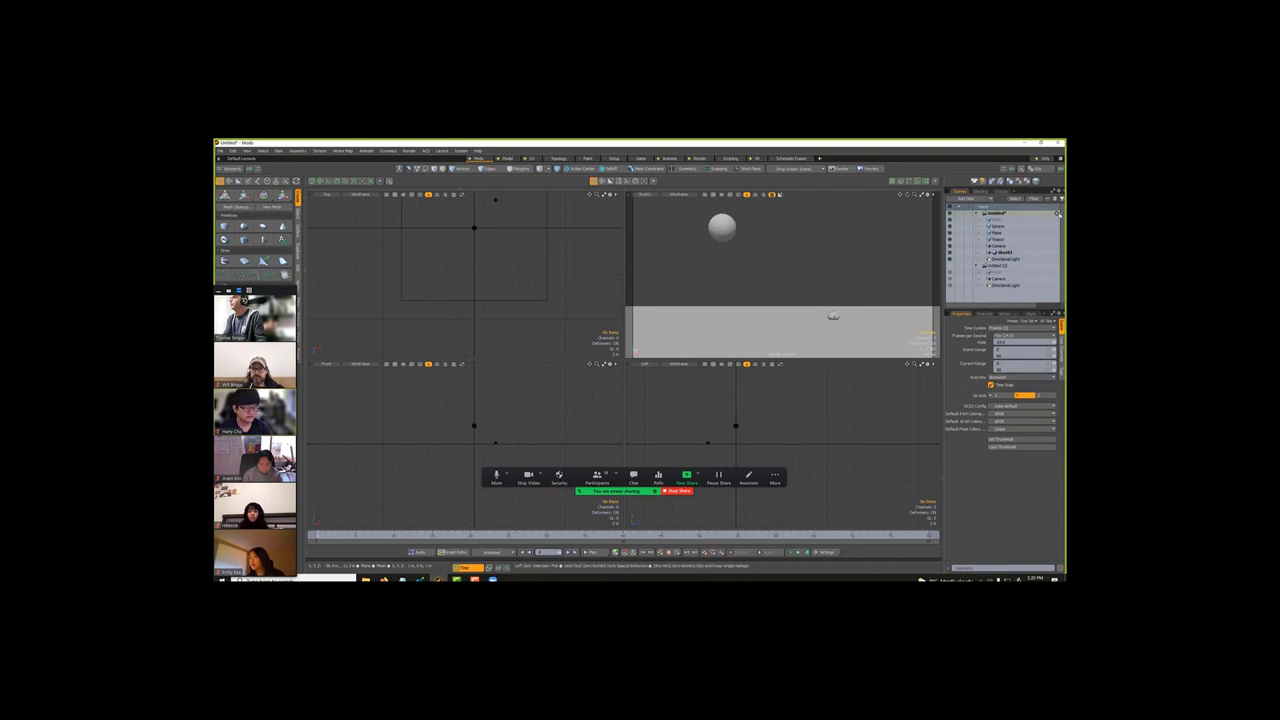
click(1057, 213)
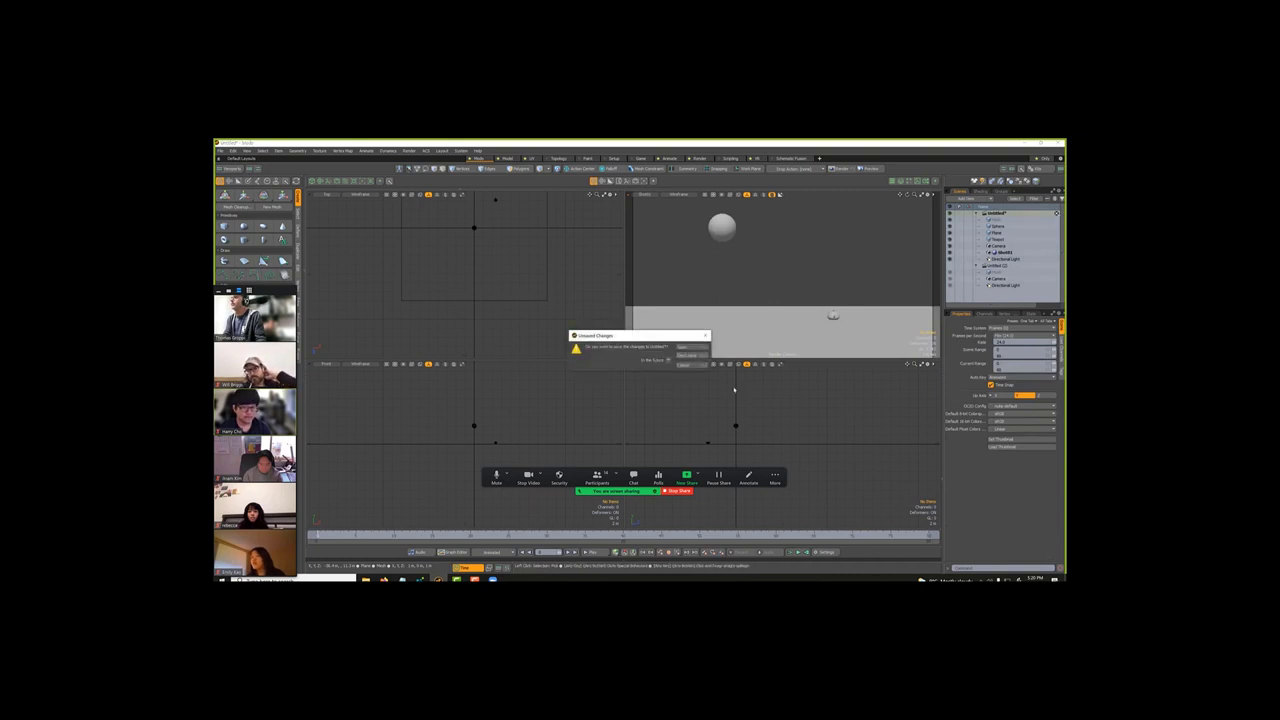
click(690, 355)
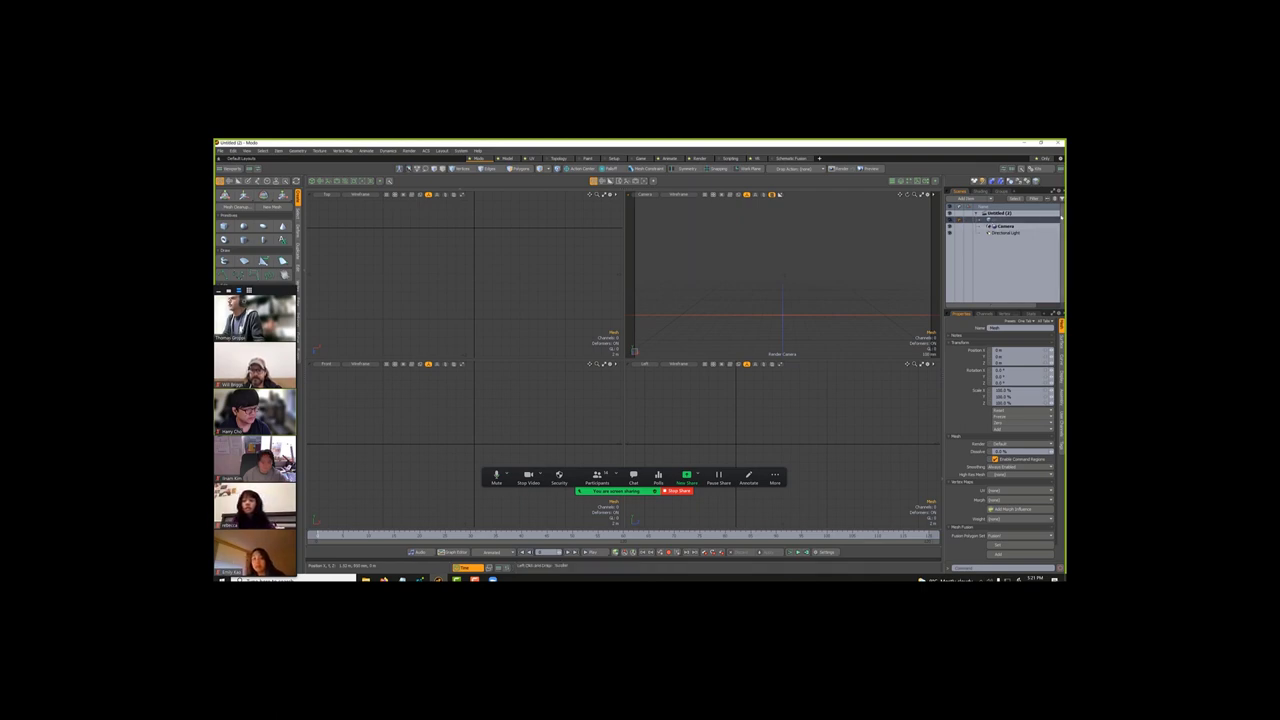
Step: Delete the empty Mesh item, add a locator at the origin, and select it
key(Delete)
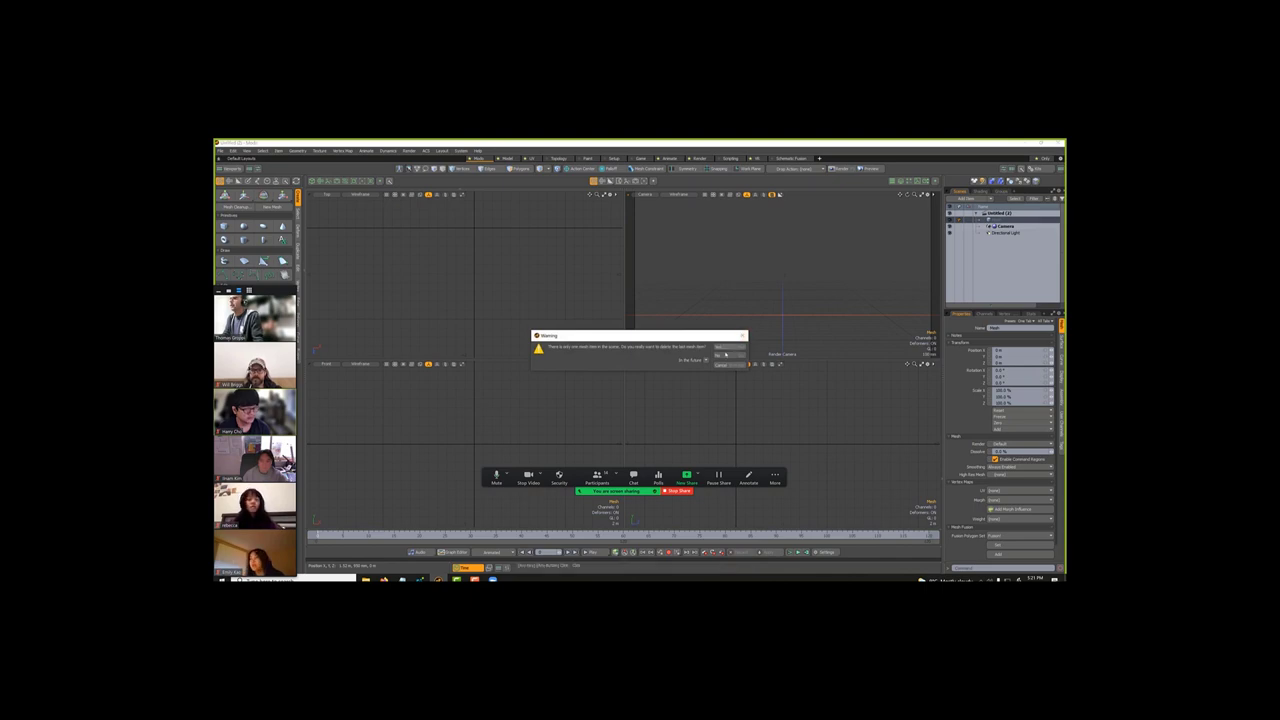
click(729, 347)
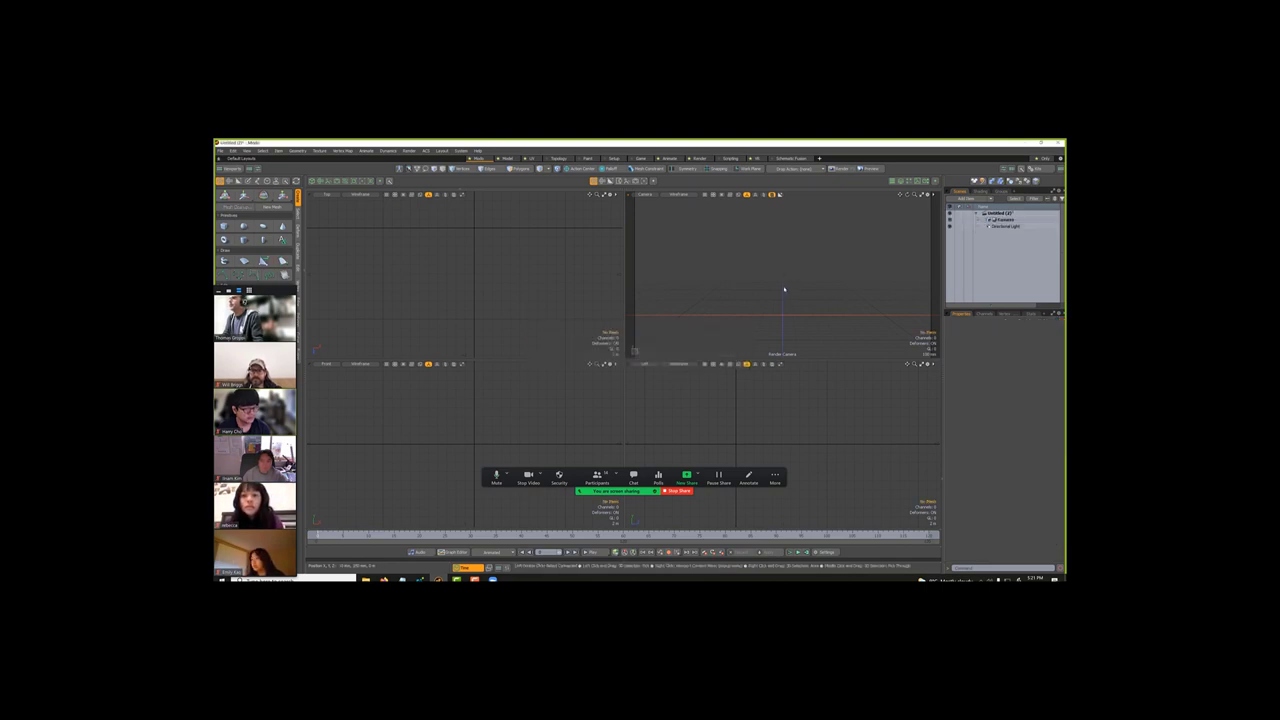
key(ctrl+z)
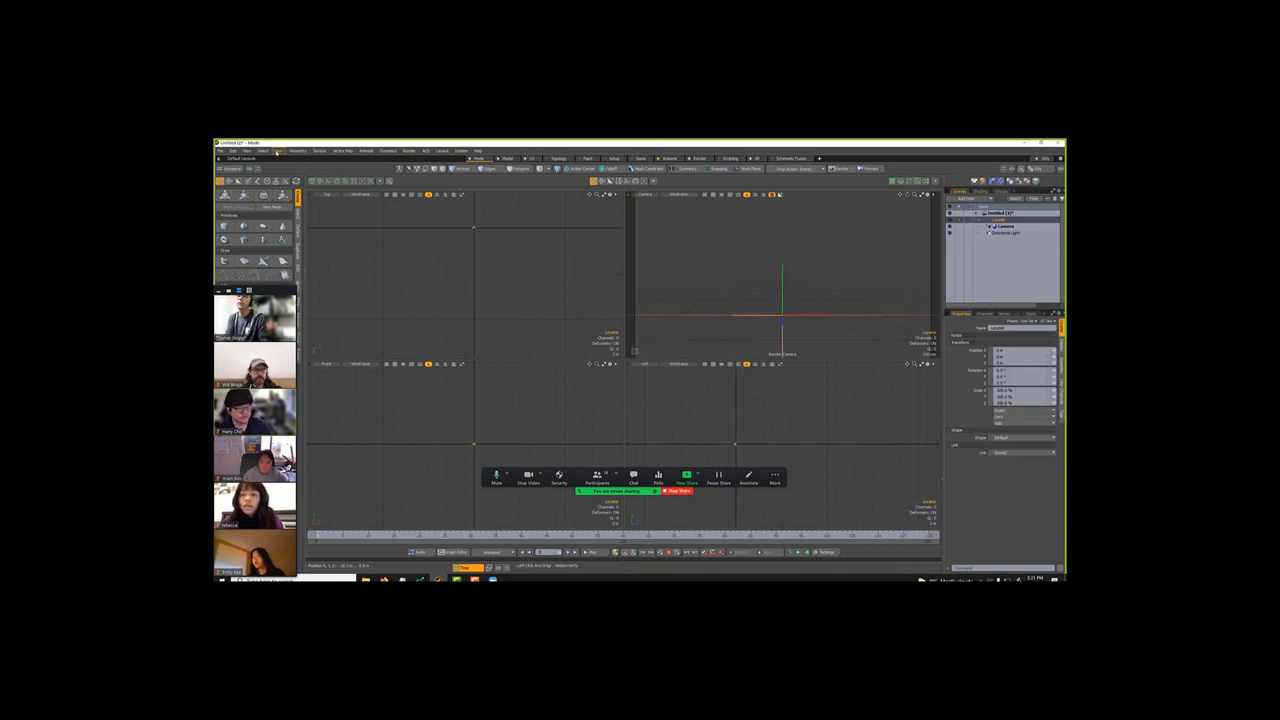
click(278, 151)
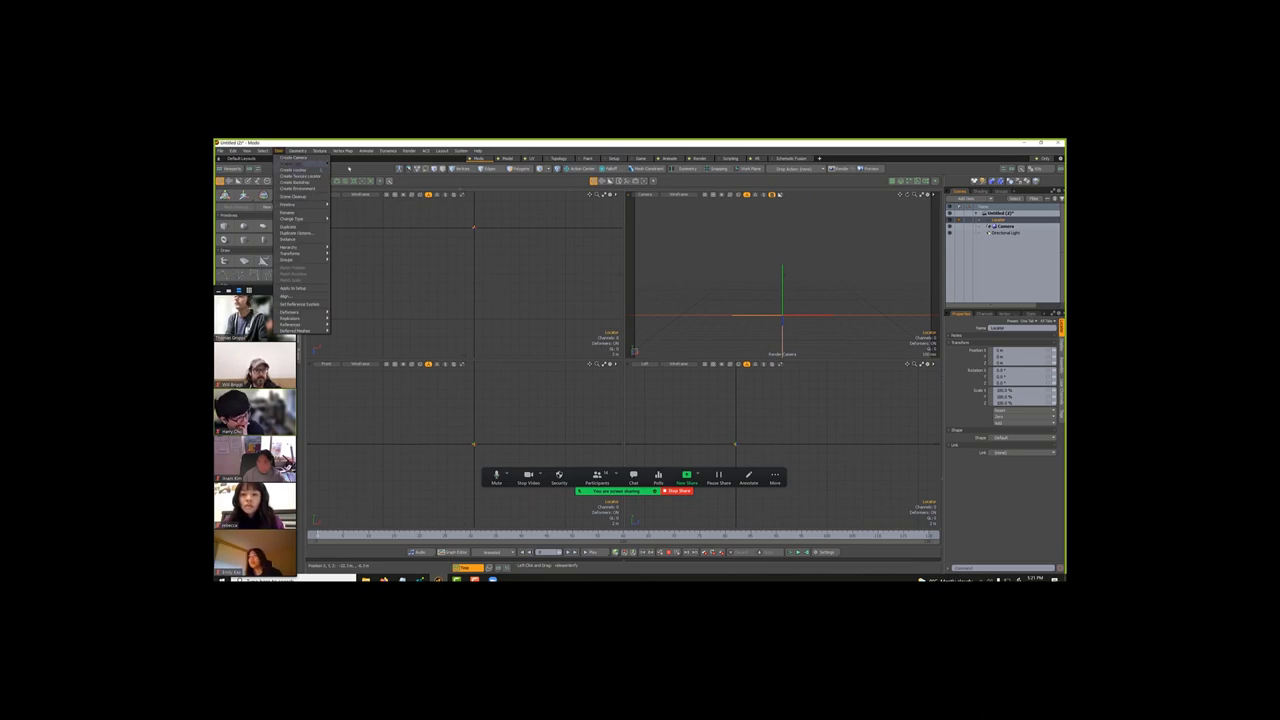
click(904, 254)
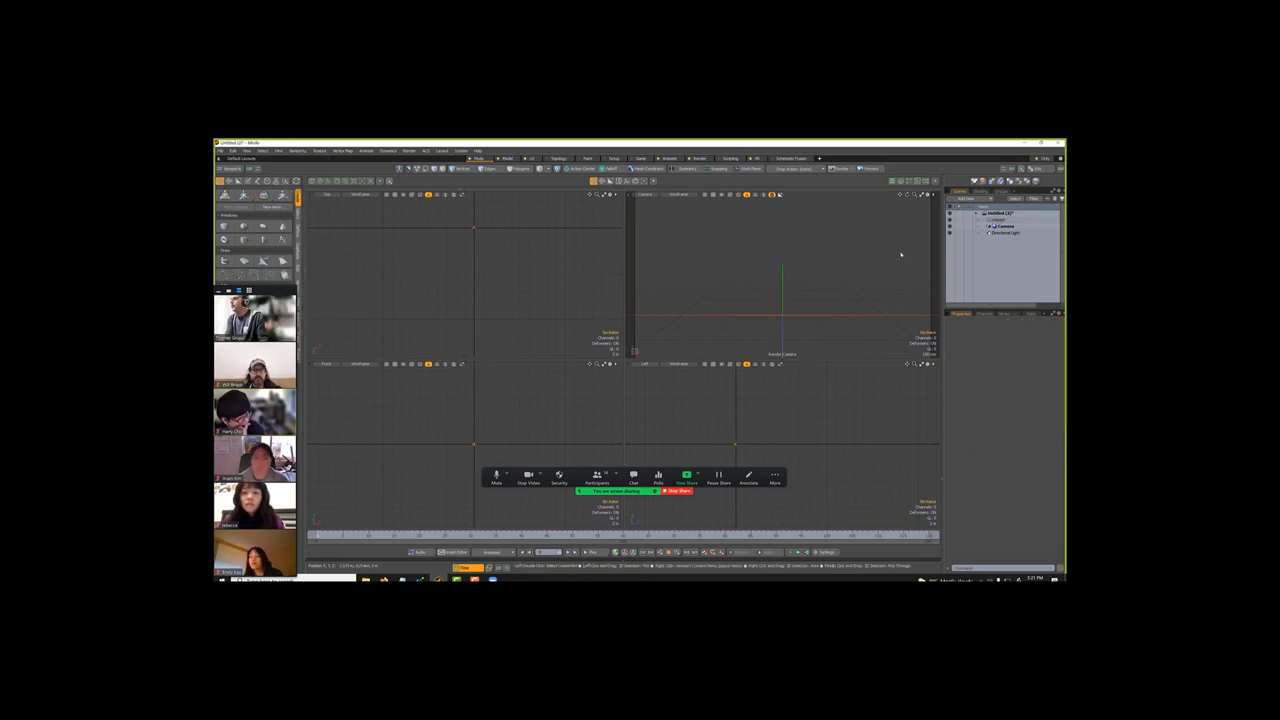
click(786, 309)
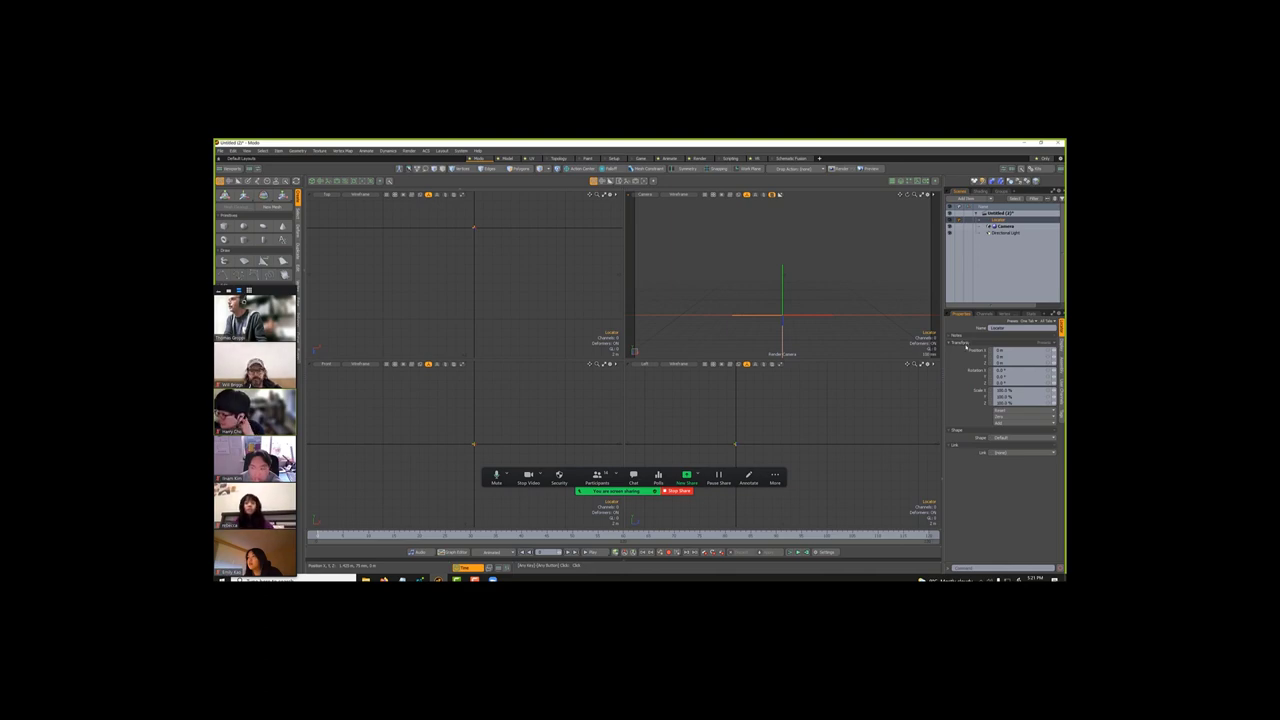
Step: Give the locator a Custom Circle shape with a smaller radius on the Y axis
click(966, 344)
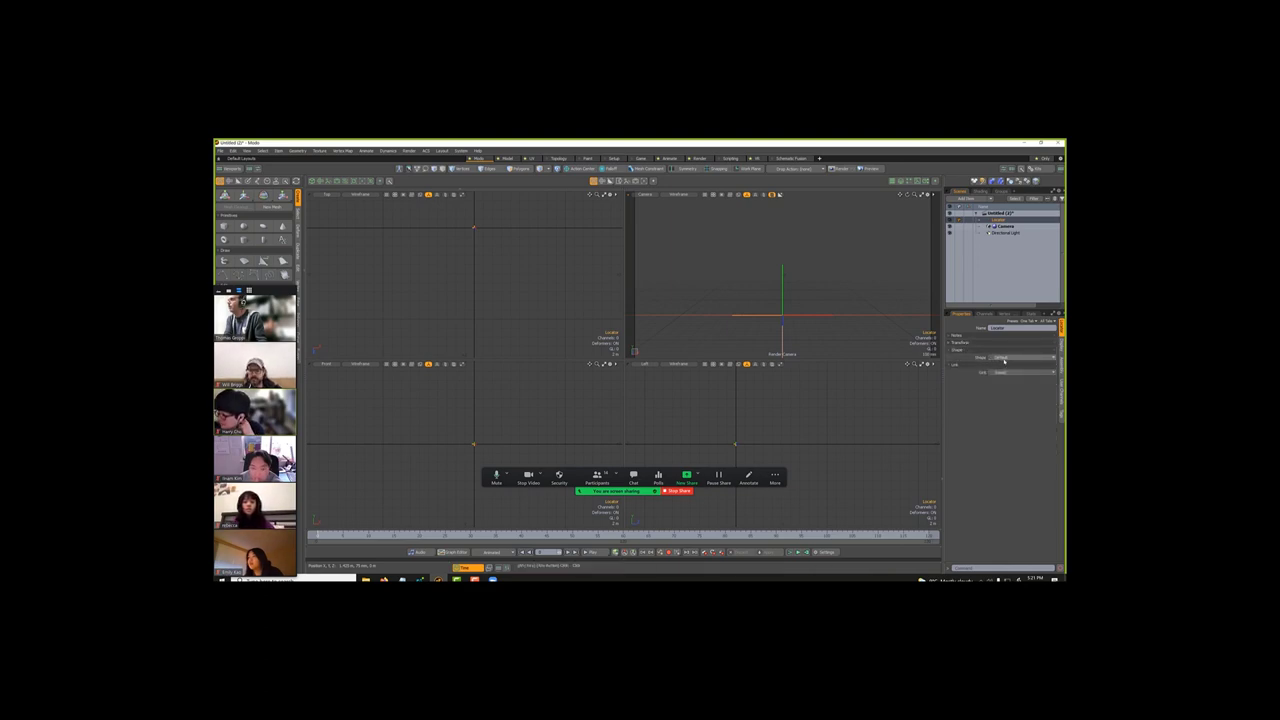
click(1004, 358)
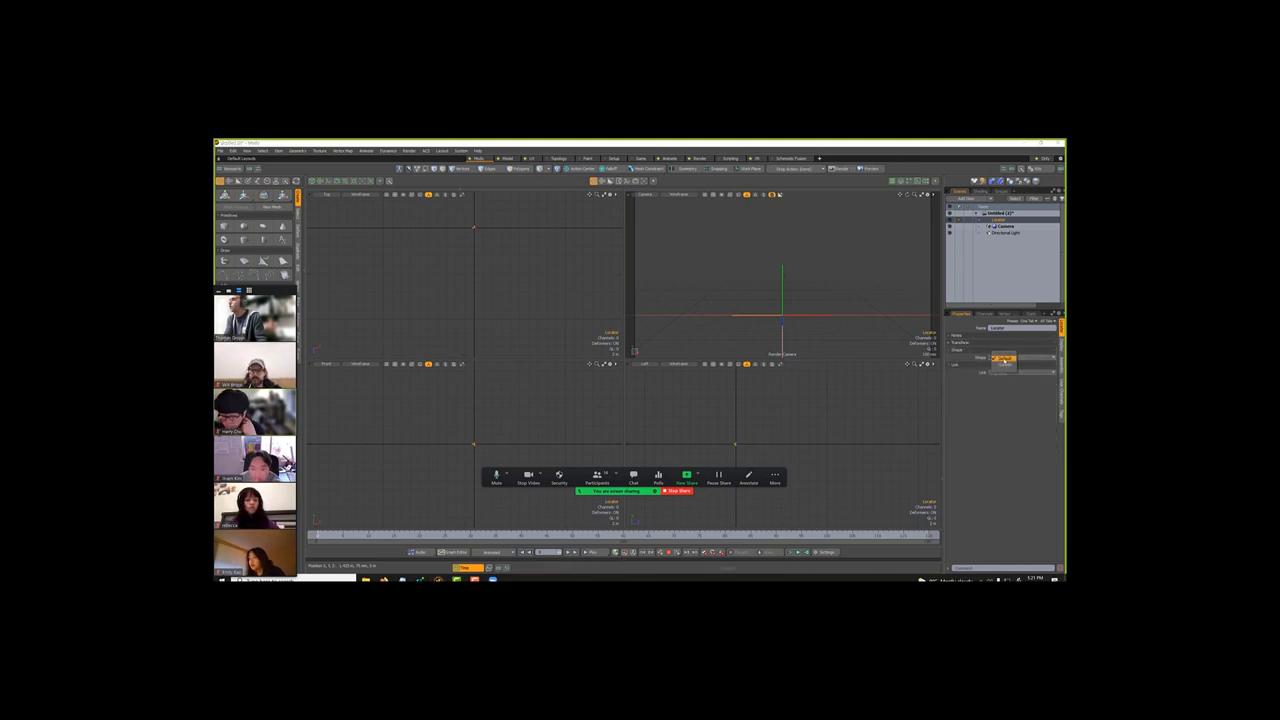
click(1004, 365)
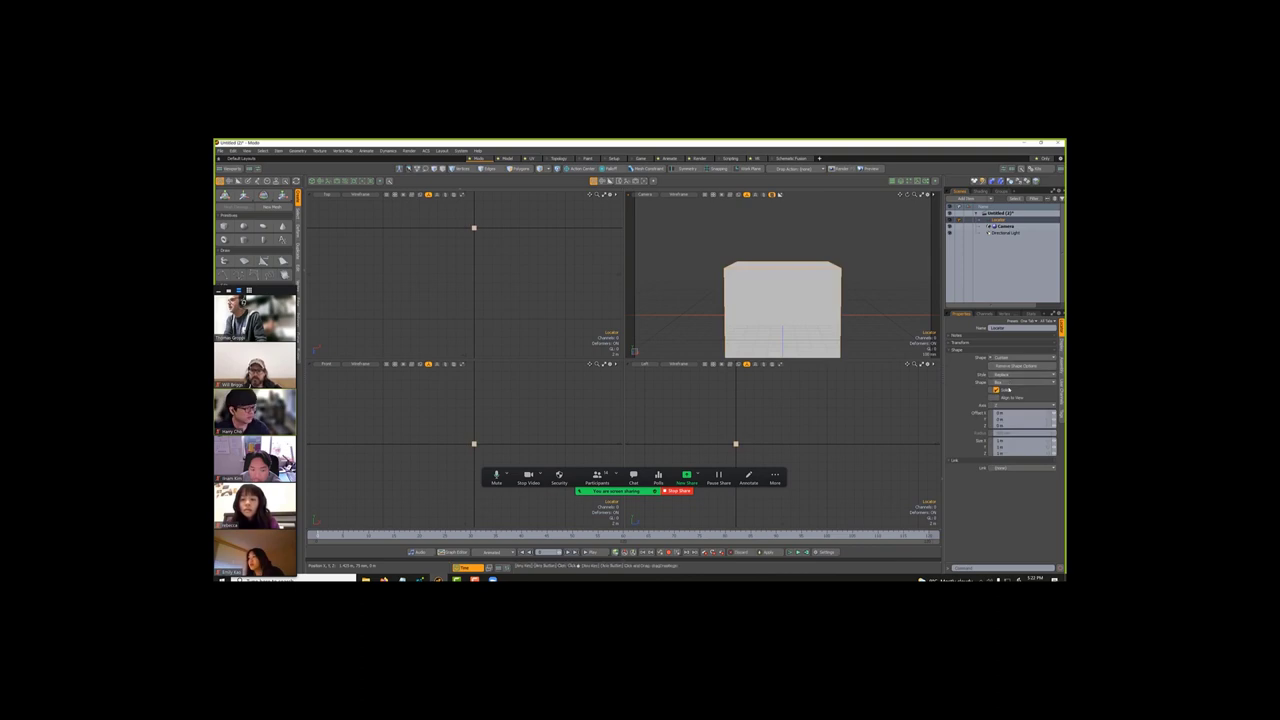
click(1012, 383)
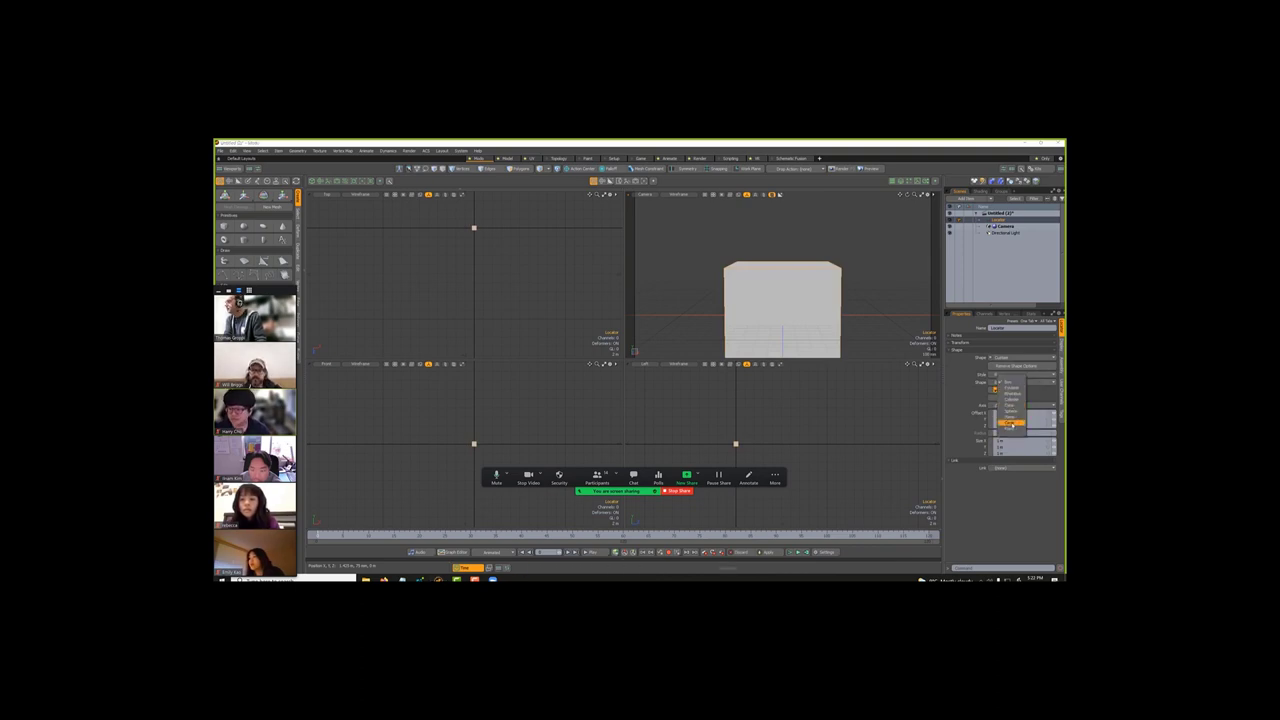
click(1011, 420)
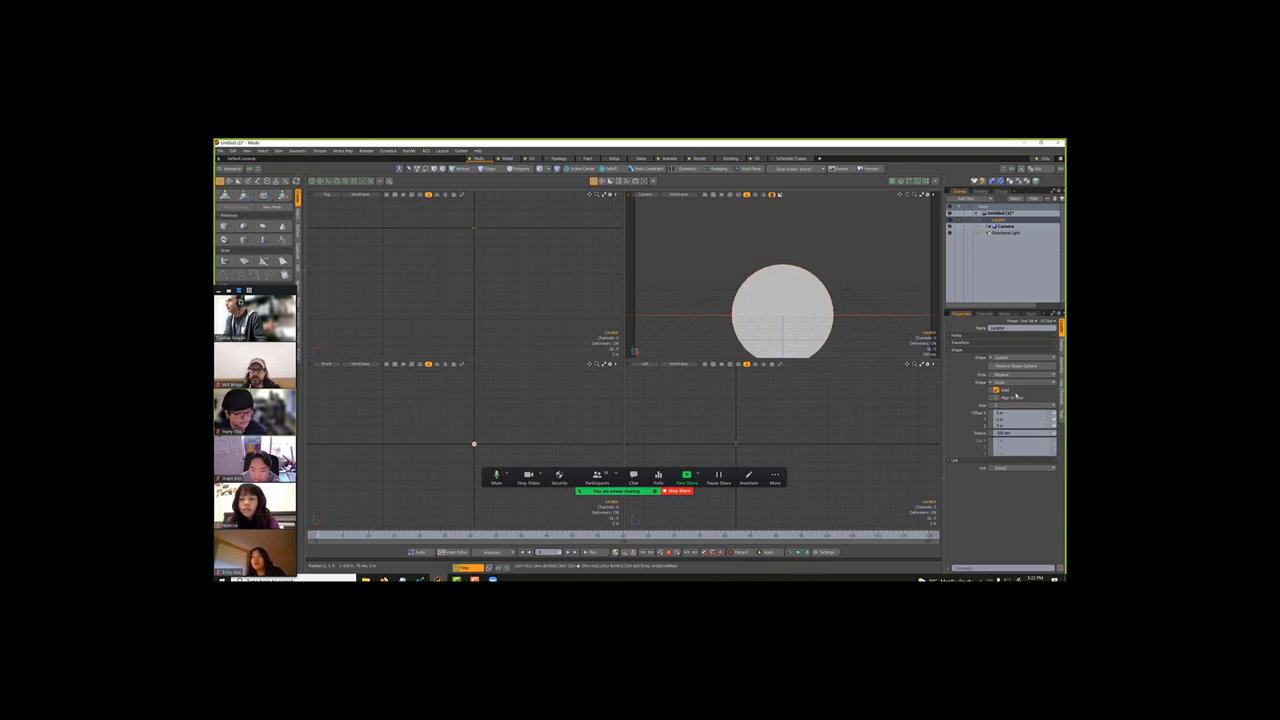
click(1005, 432)
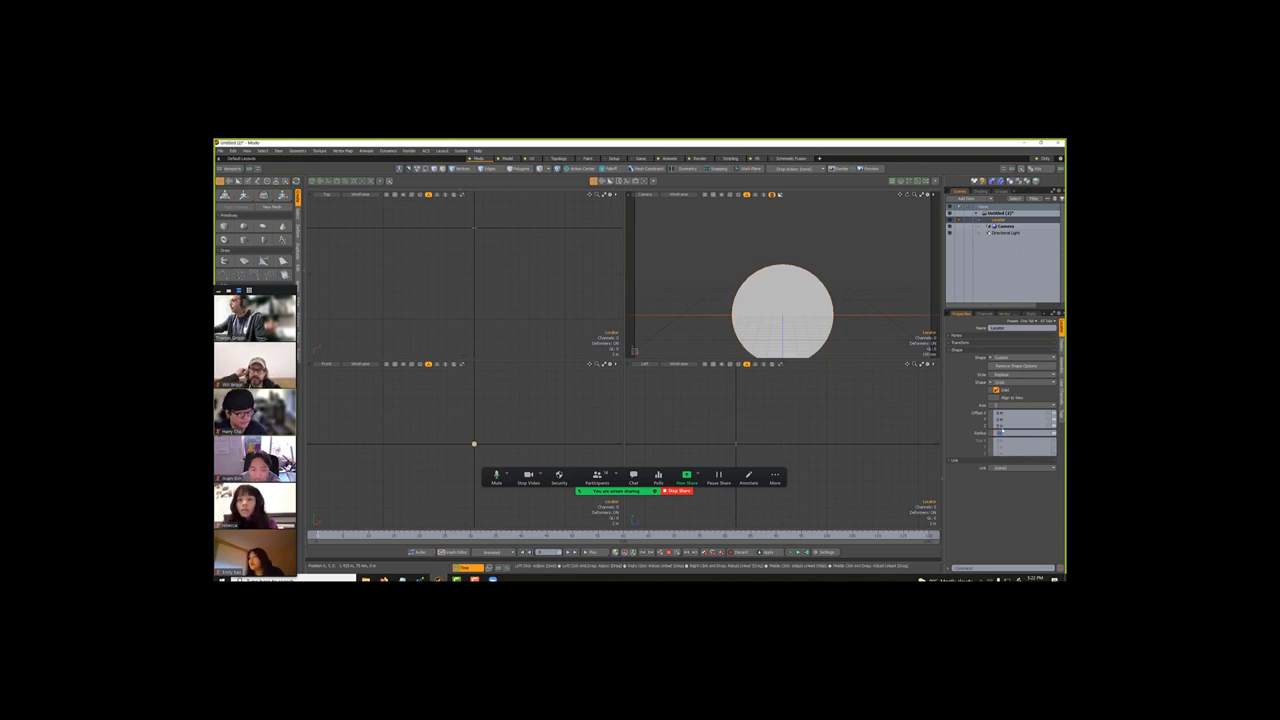
key(Return)
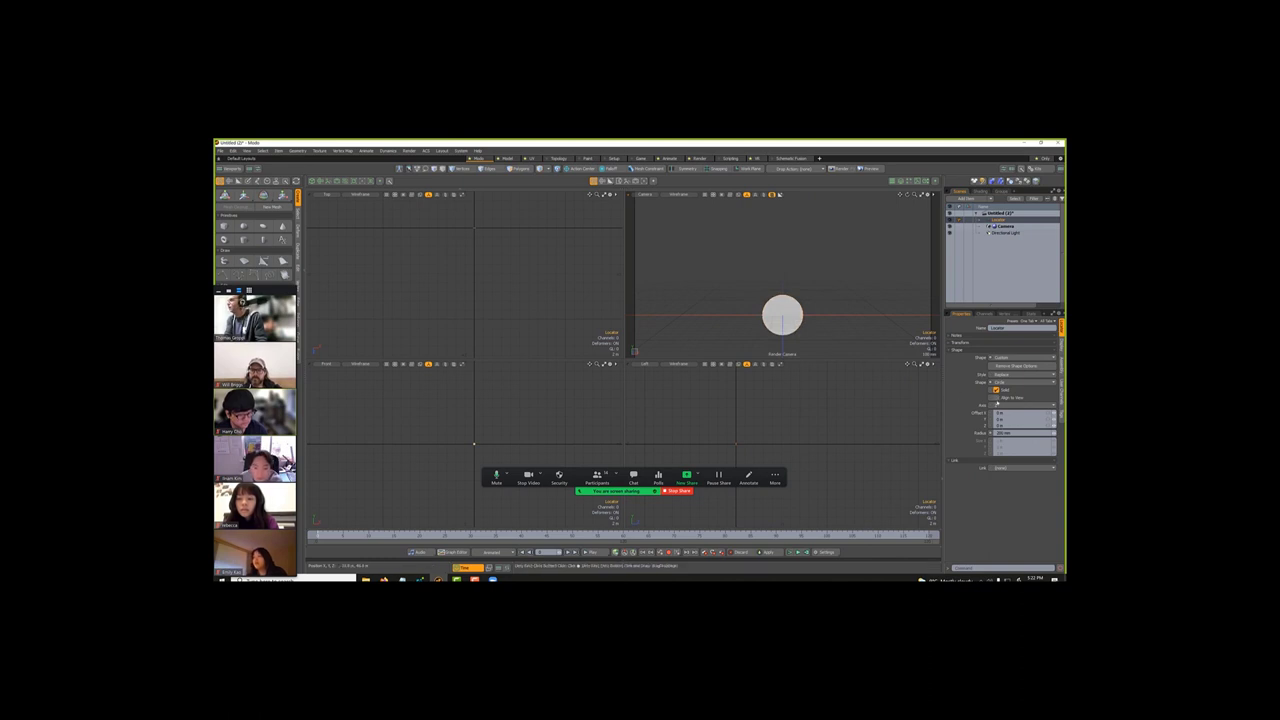
click(999, 402)
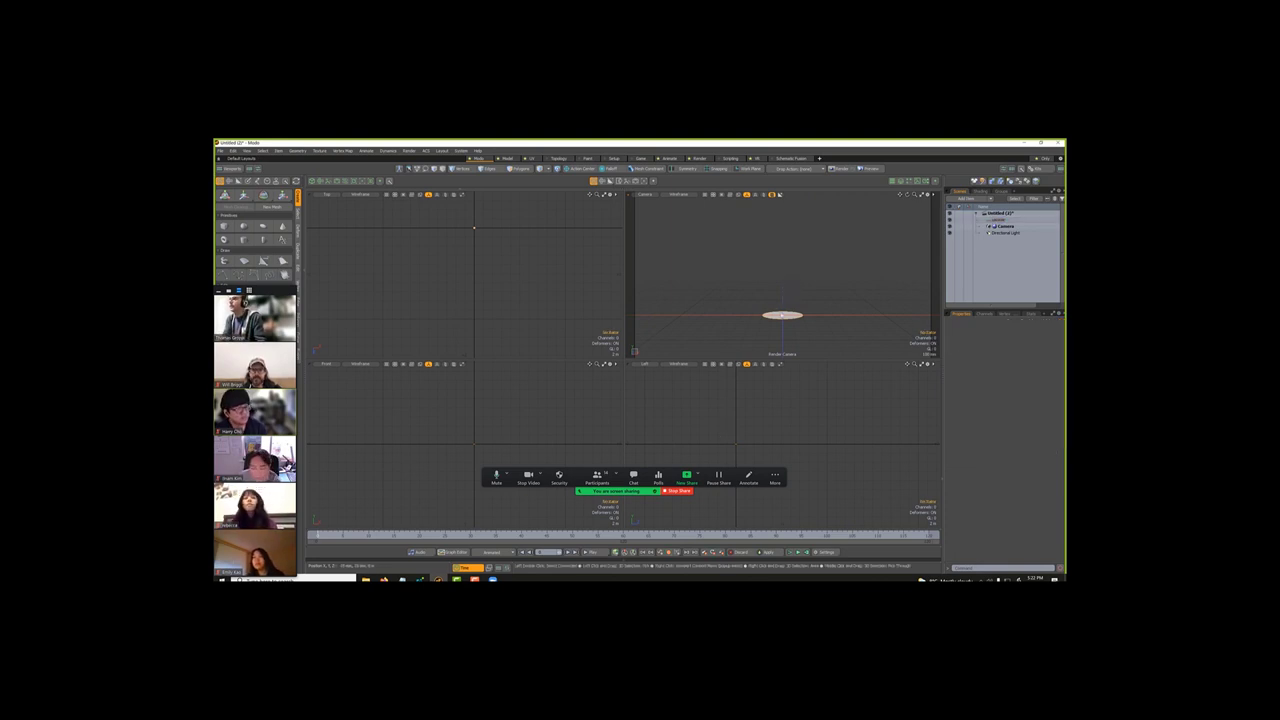
Step: Raise the locator along Y, reset its Z to 0, and shift it along X
key(w)
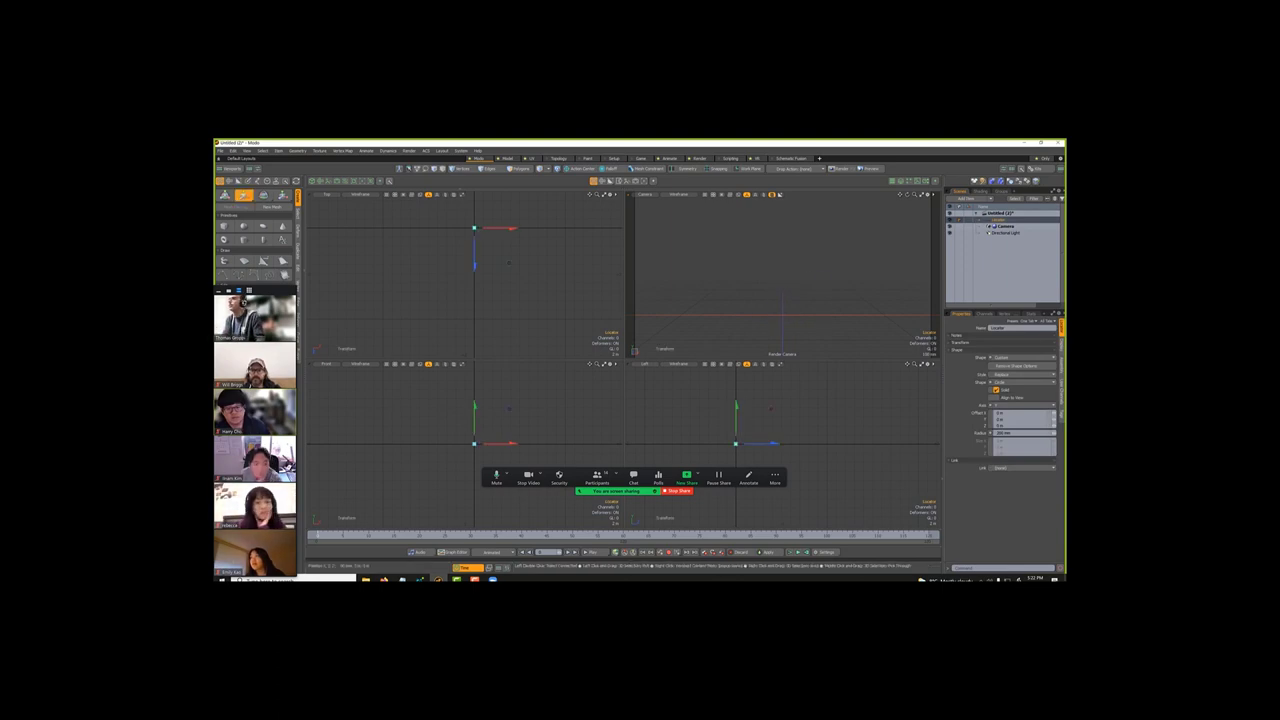
drag(770, 447, 782, 442)
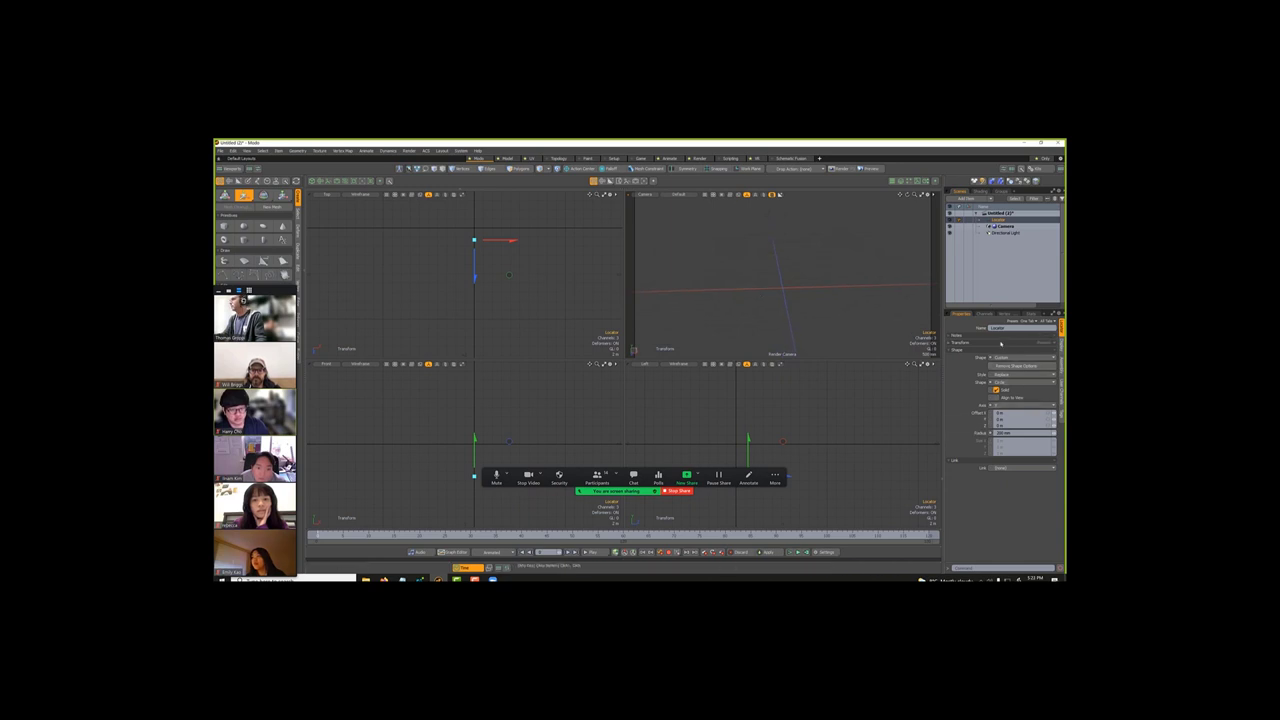
click(958, 342)
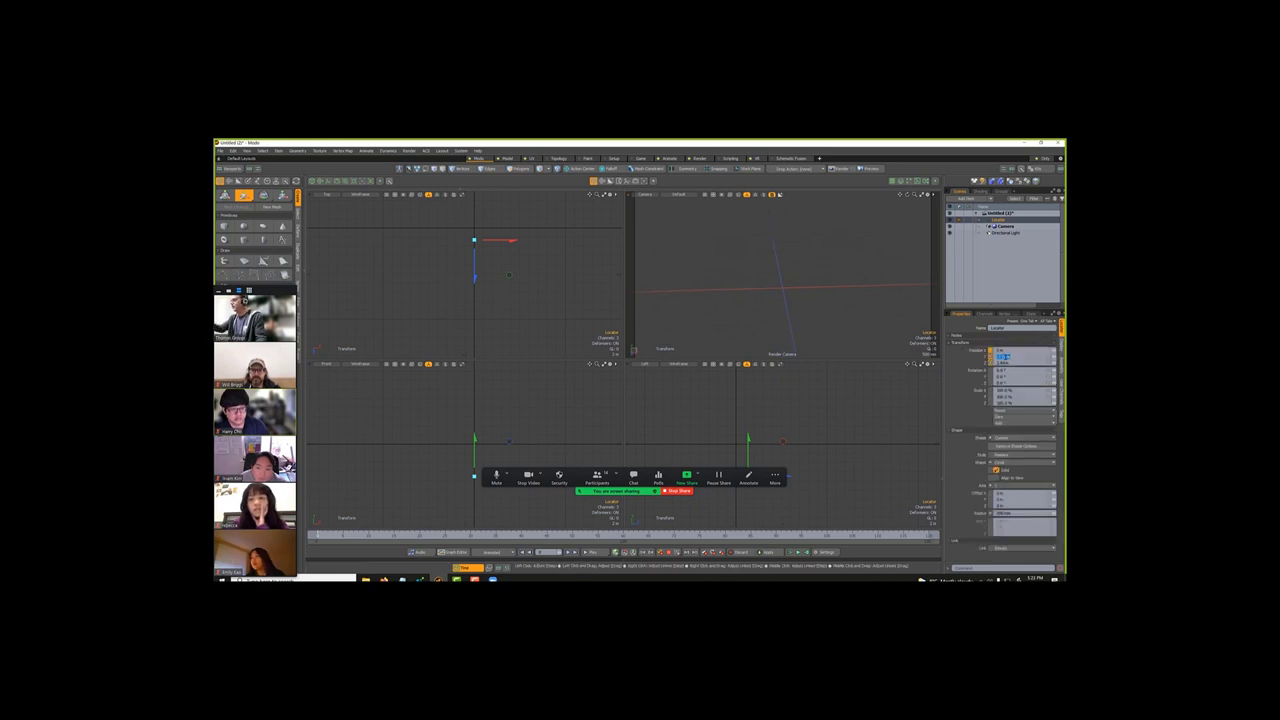
key(Return)
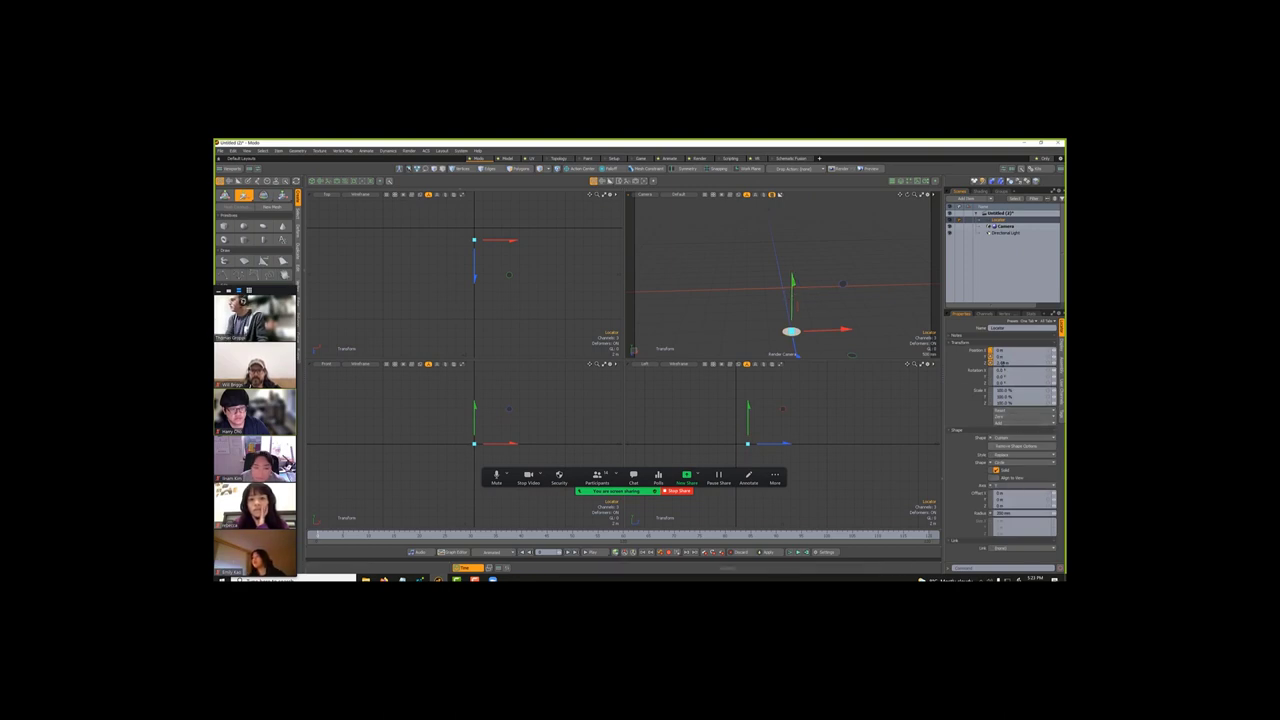
key(Return)
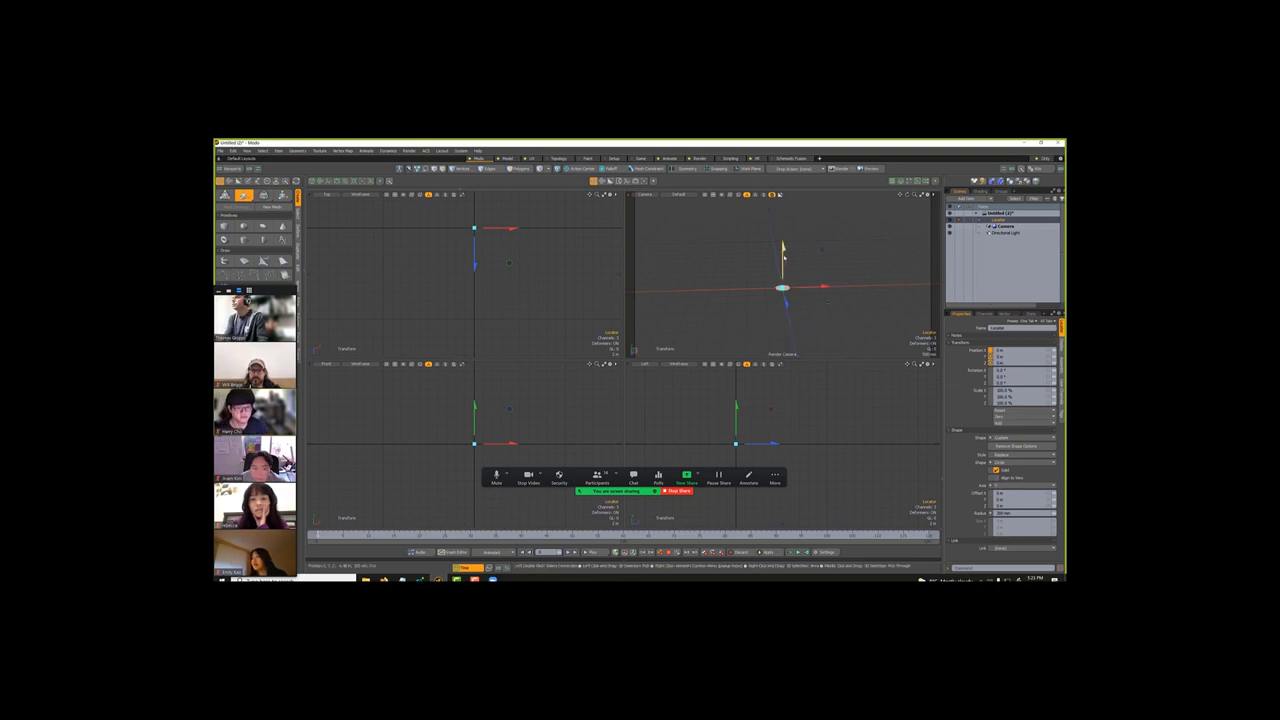
drag(783, 250, 783, 227)
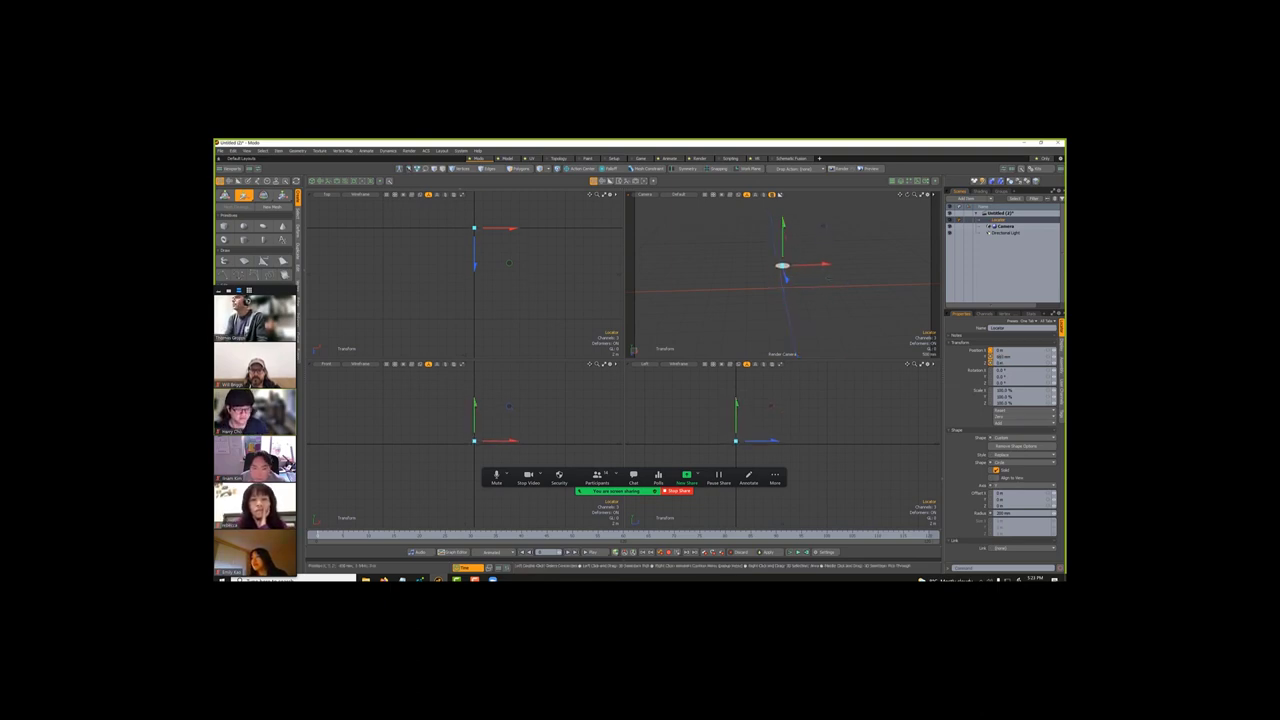
drag(822, 265, 795, 266)
key(q)
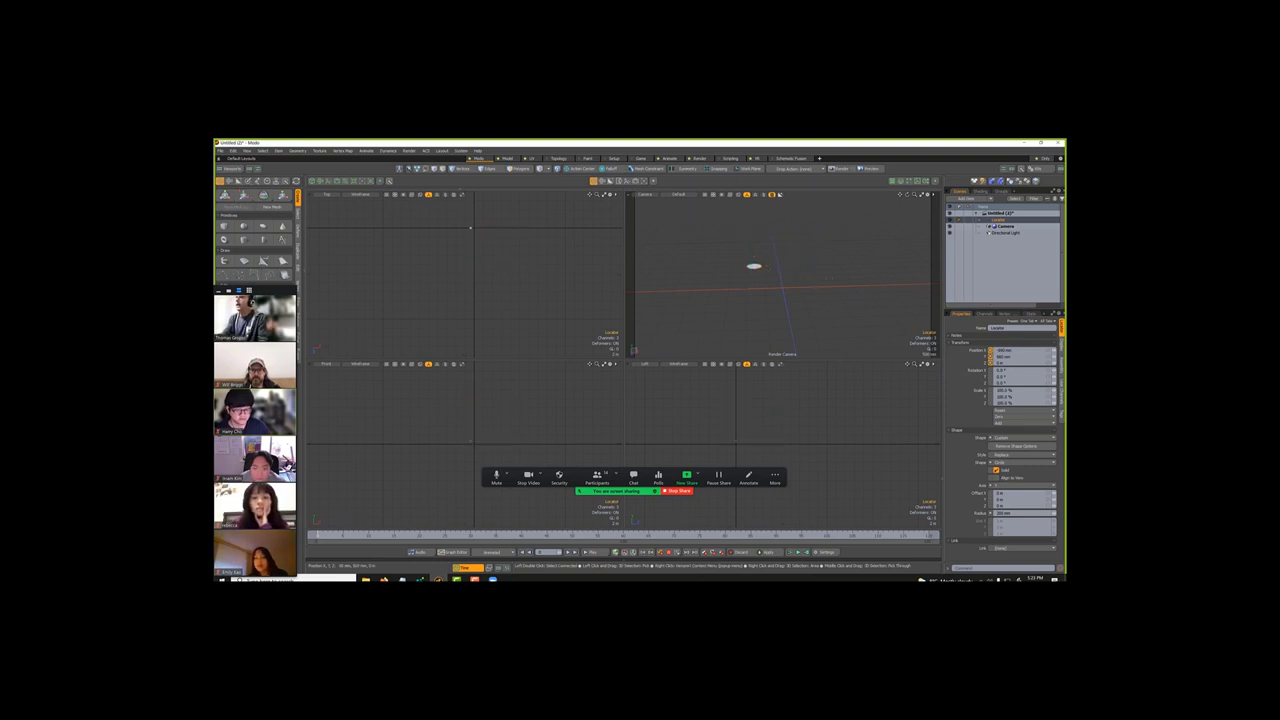
Step: Maximize the Perspective viewport and deselect the locator
click(928, 196)
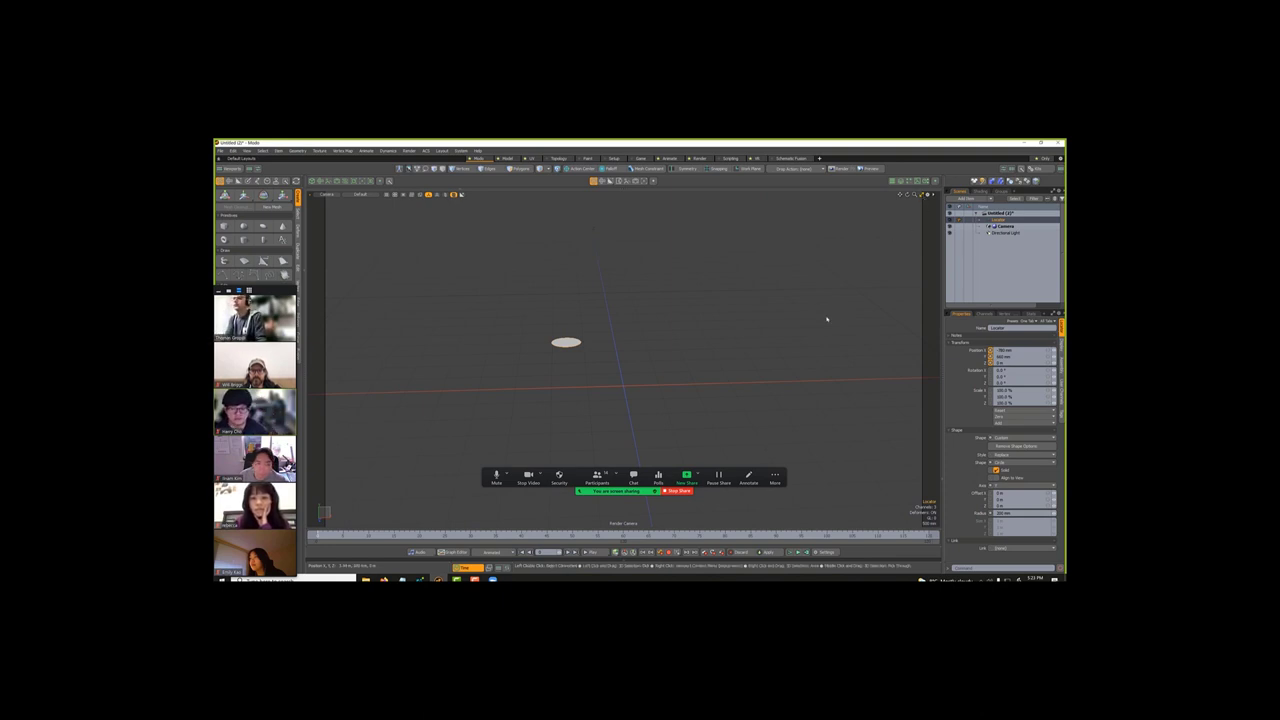
scroll(658, 400, up, 3)
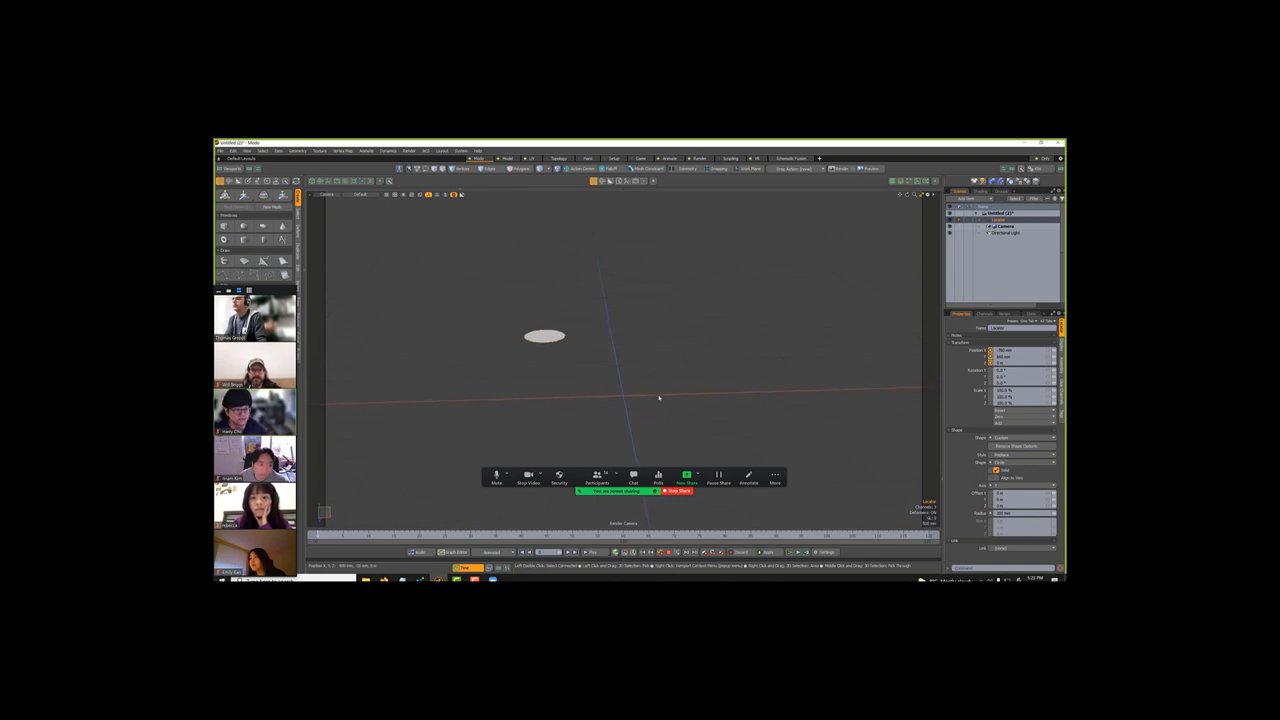
click(643, 423)
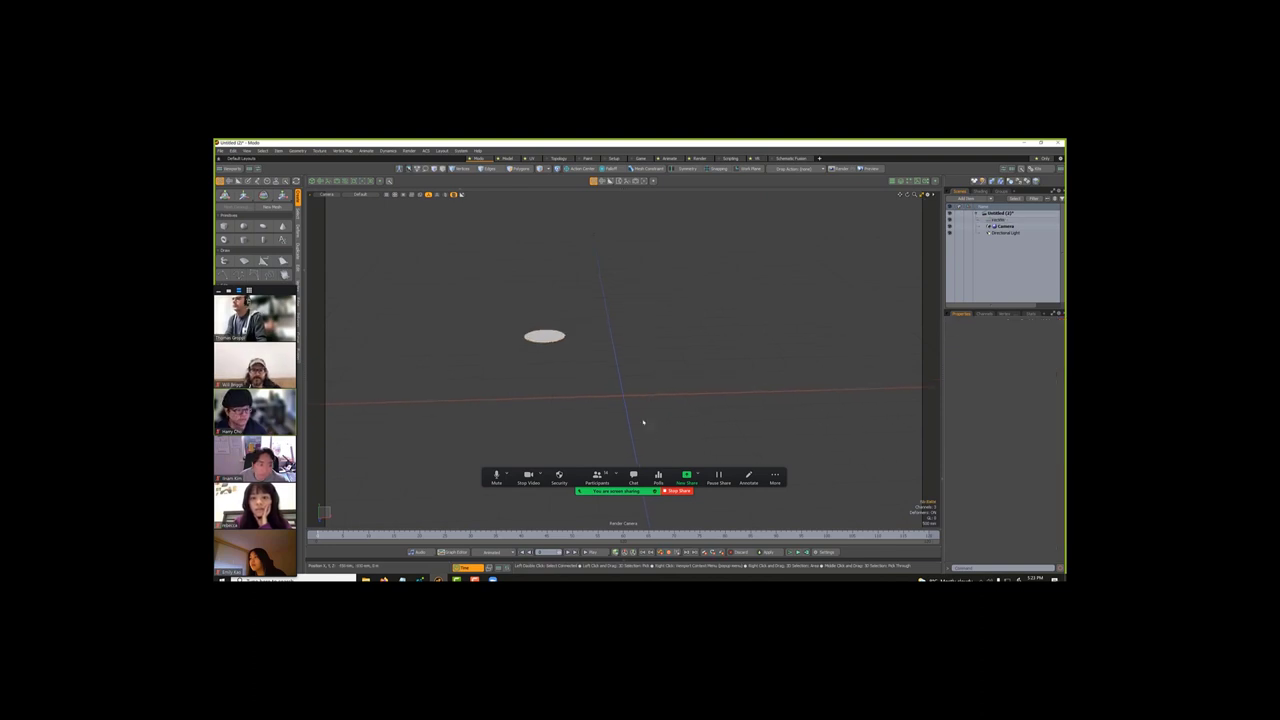
Step: Clear the selection and add a Cube primitive at the origin from the viewport's context menu
click(560, 346)
click(612, 379)
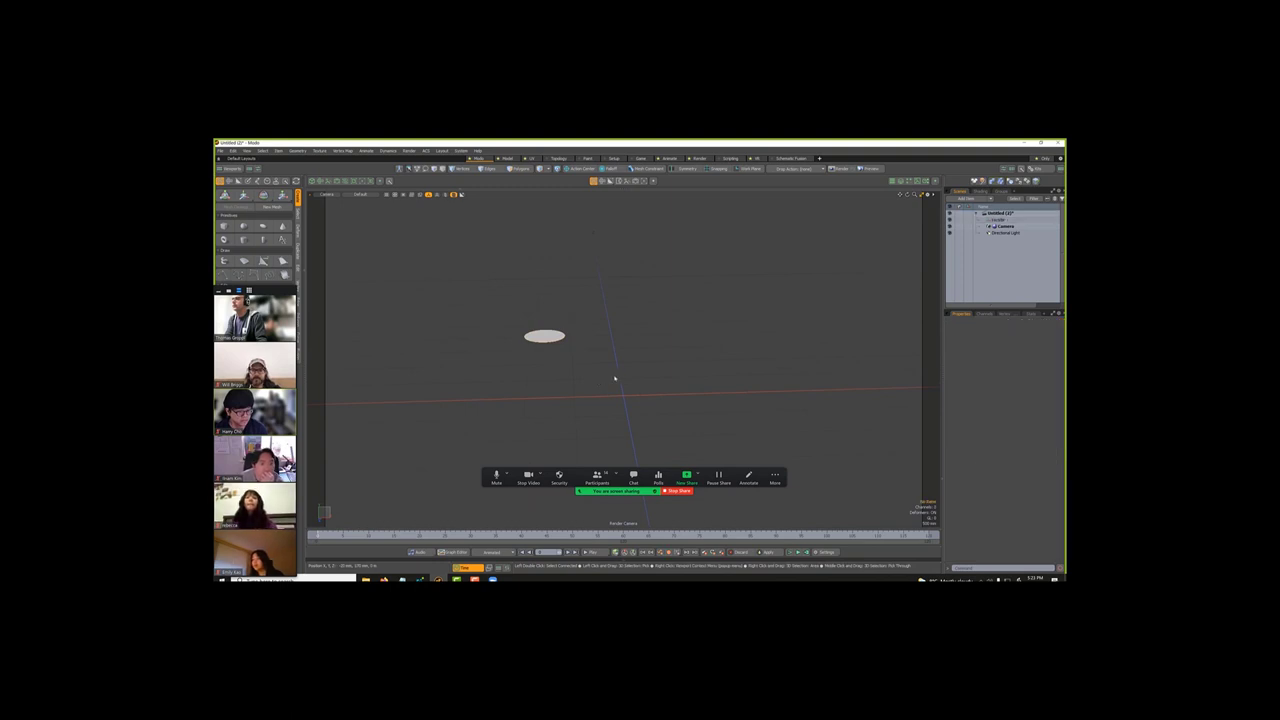
right_click(618, 379)
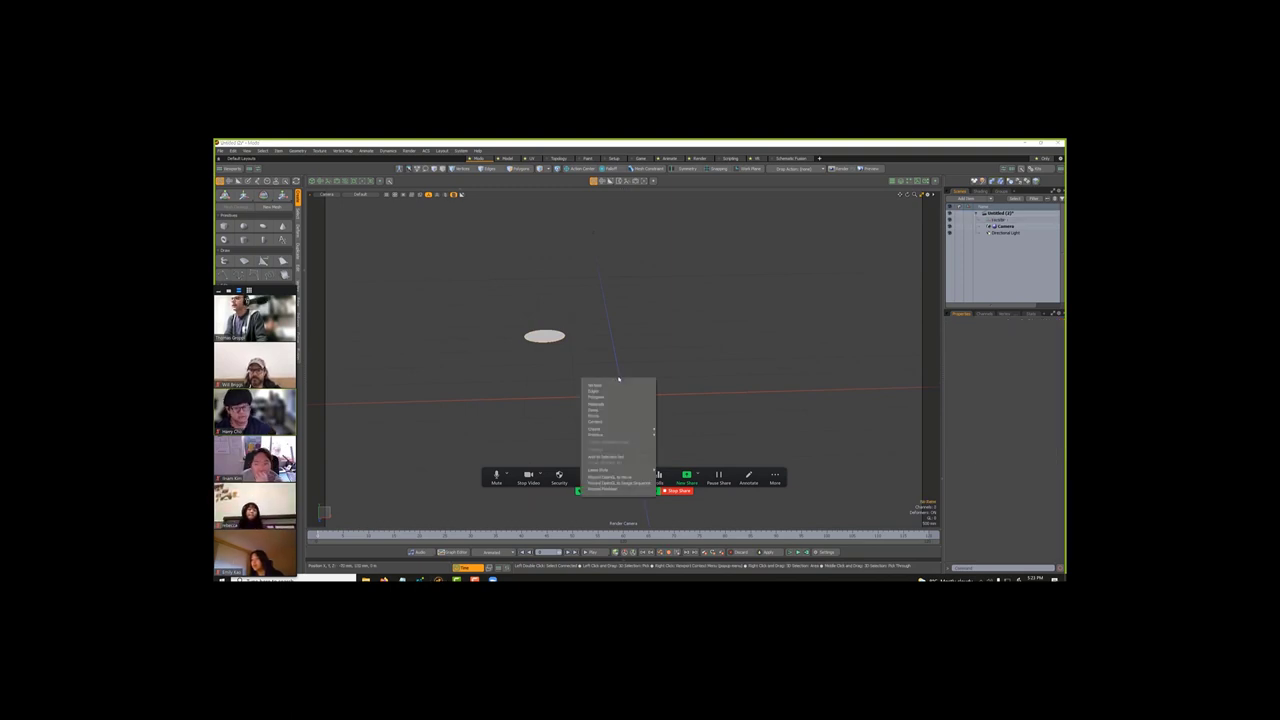
mouse_move(620, 434)
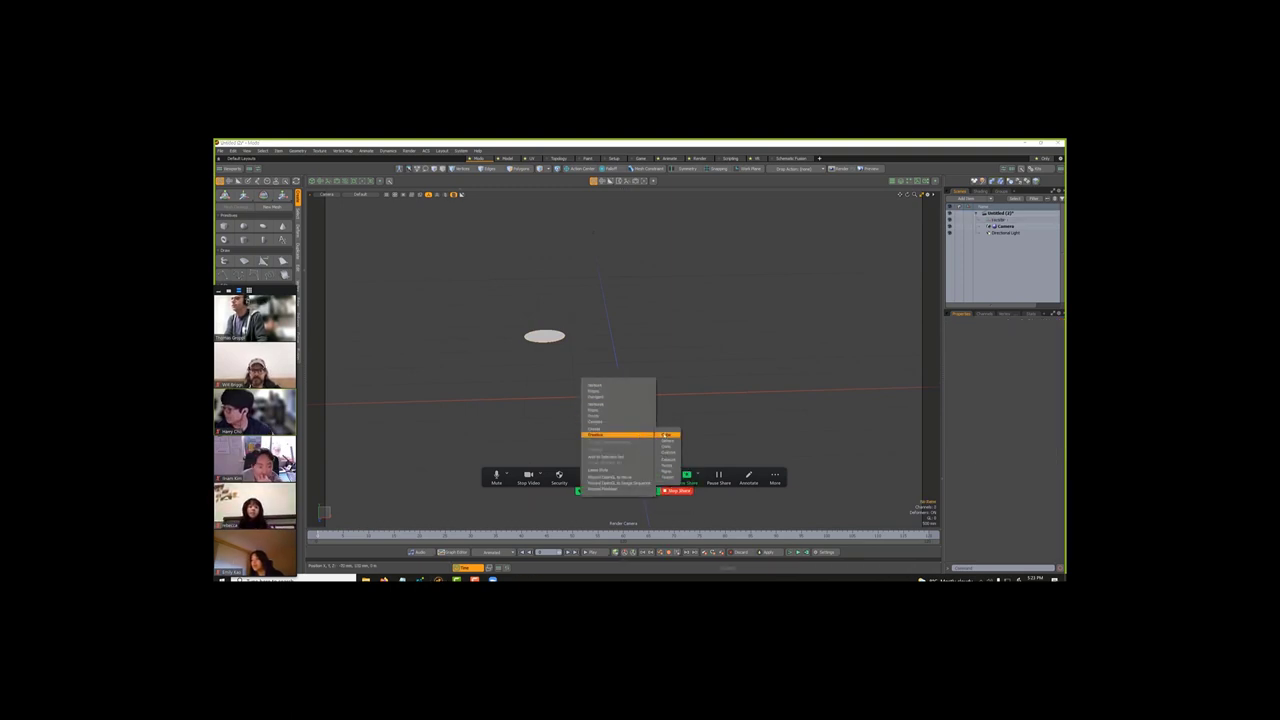
click(665, 435)
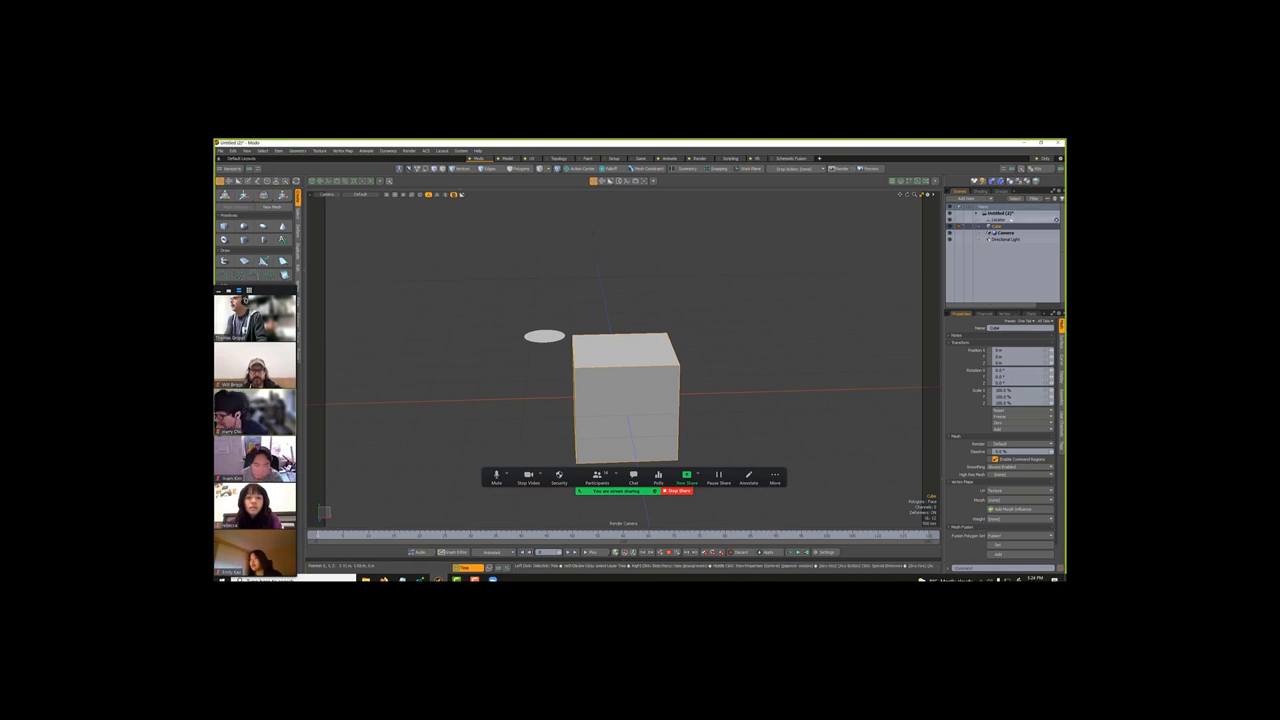
Step: Rename the Cube item to C_Cube in the Item List
click(1000, 226)
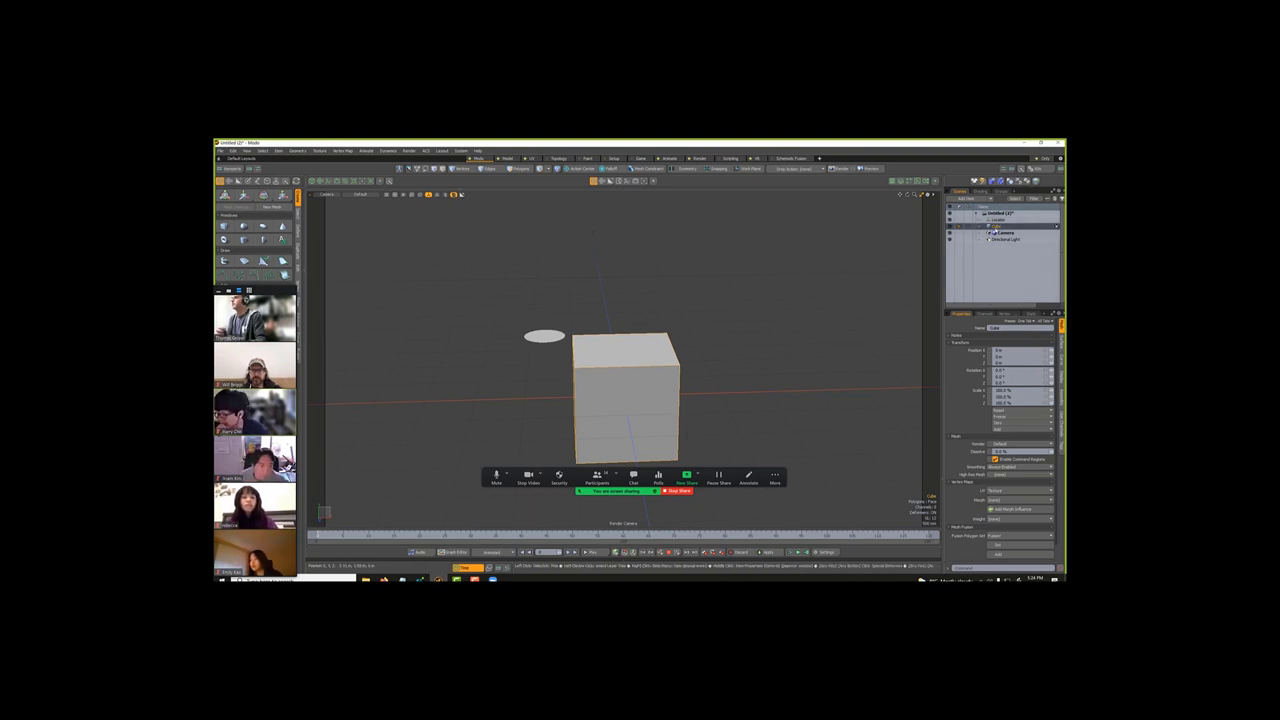
double_click(993, 227)
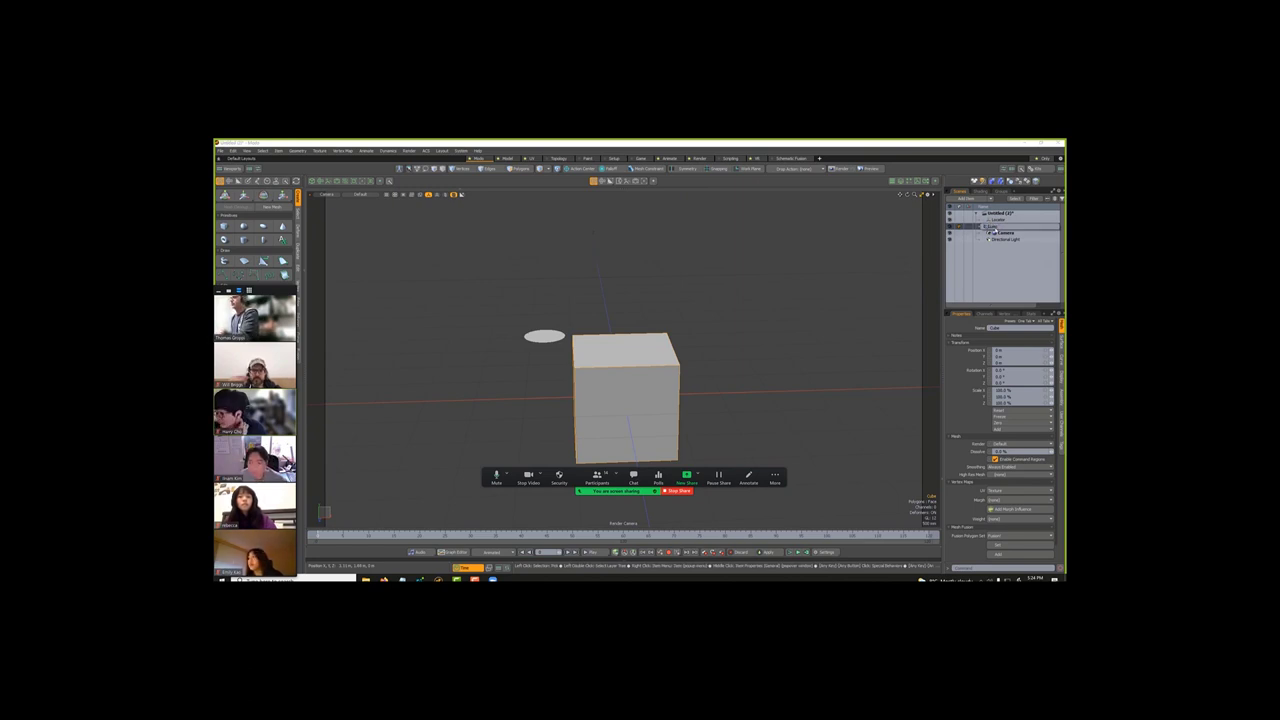
text(C_)
key(Return)
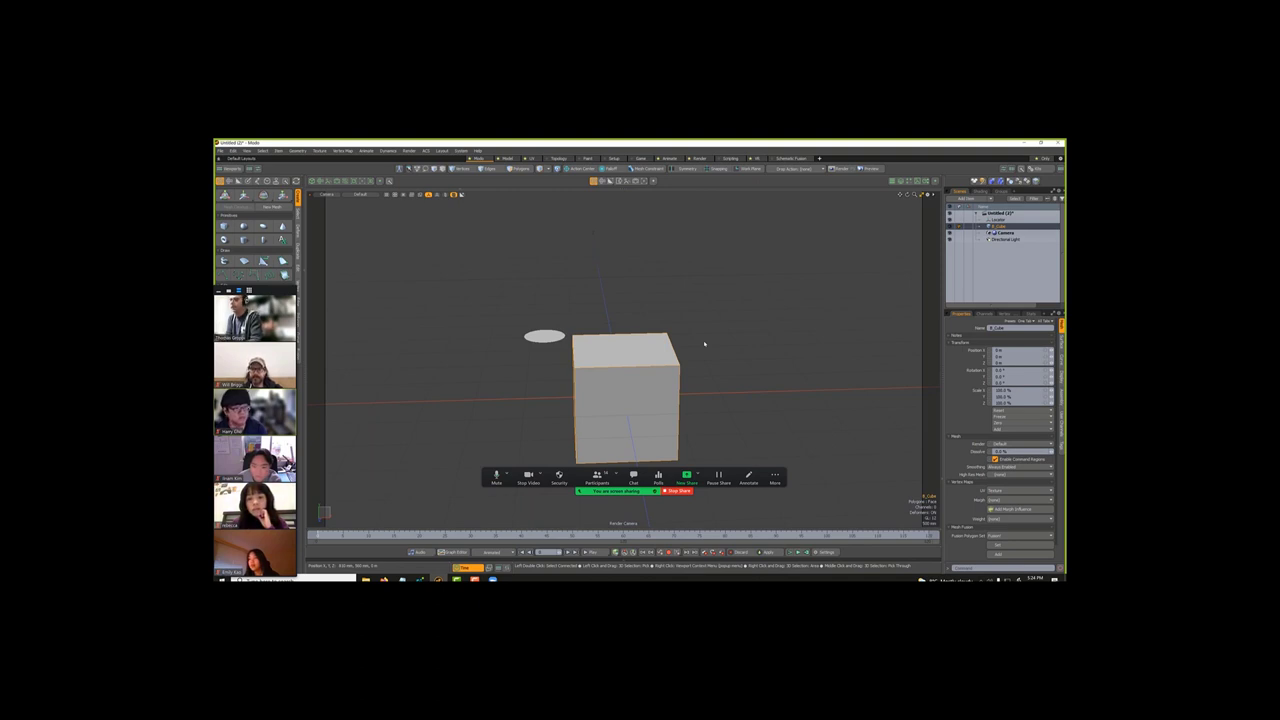
Step: Duplicate the cube and slide the copy right along X
key(ctrl+d)
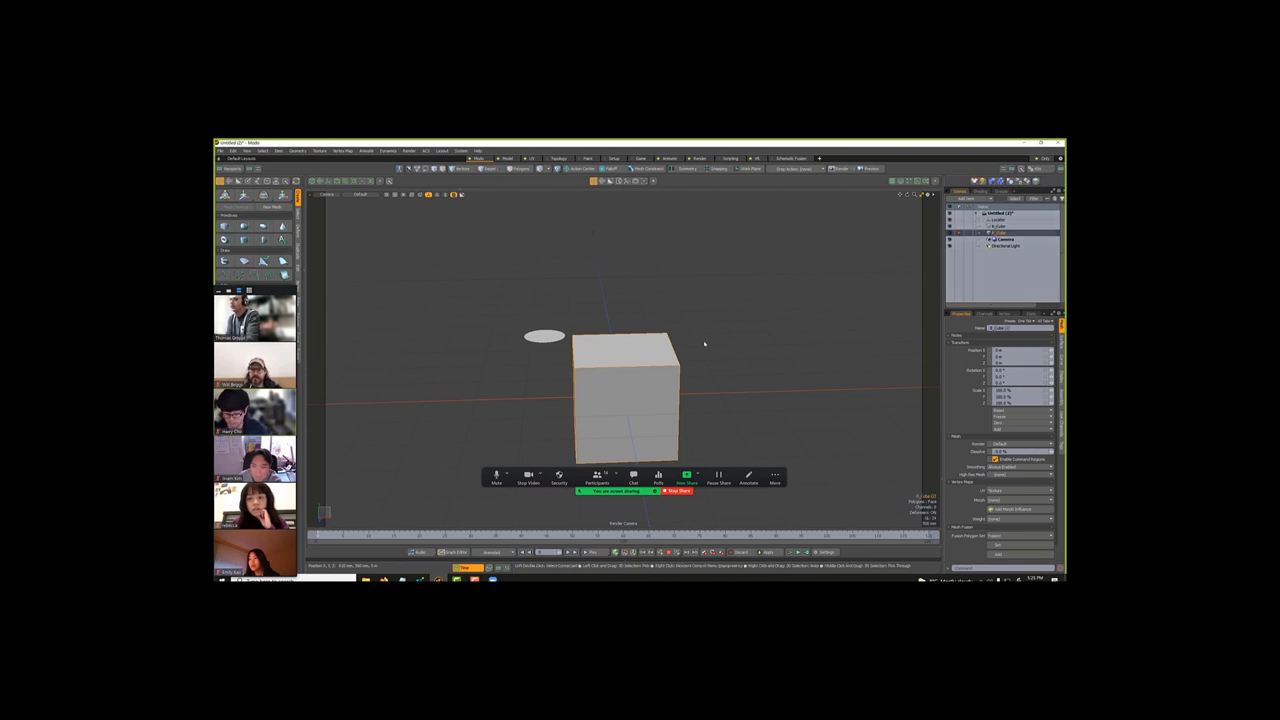
key(w)
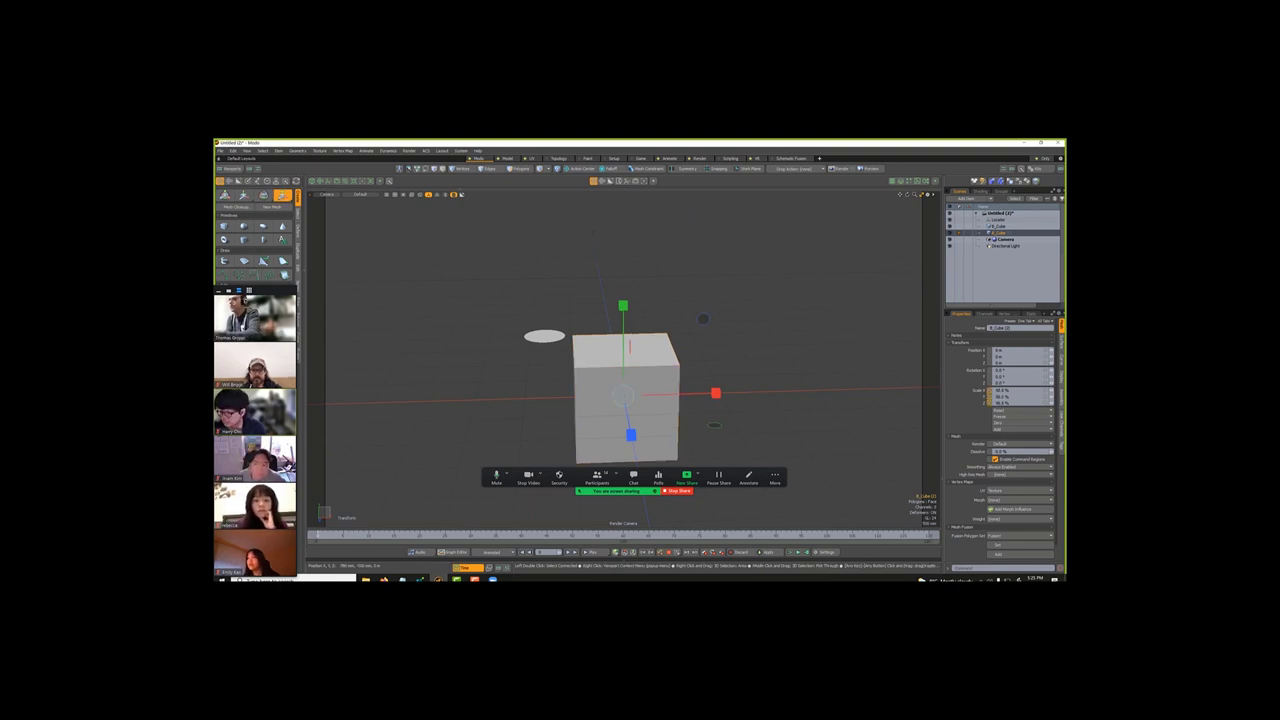
key(w)
drag(656, 396, 695, 396)
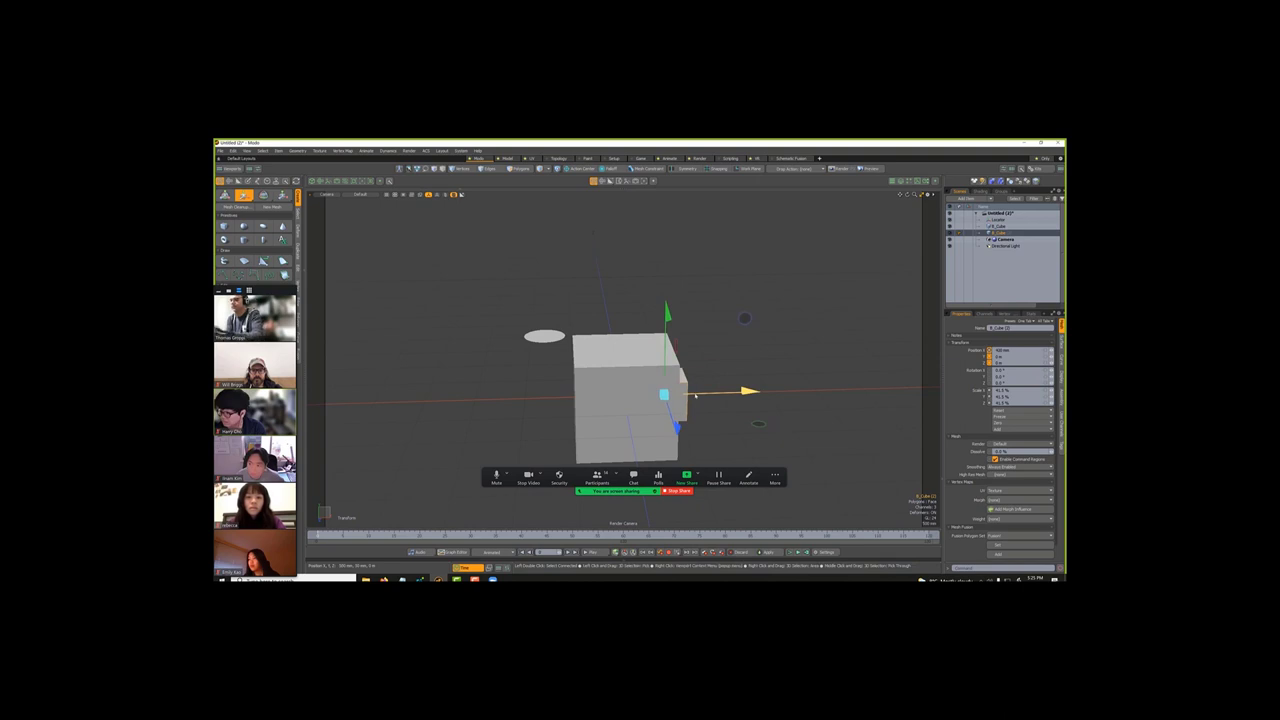
key(space)
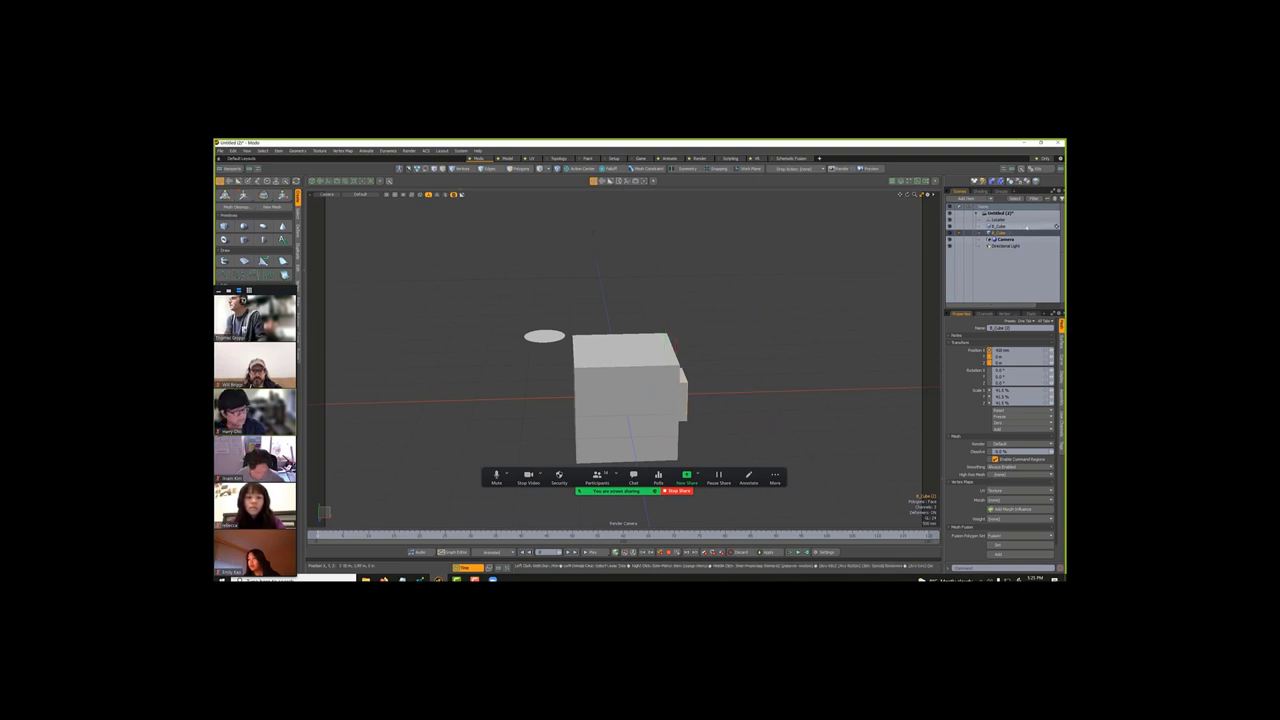
Step: Rename the copied cube to S_Cube
double_click(1003, 232)
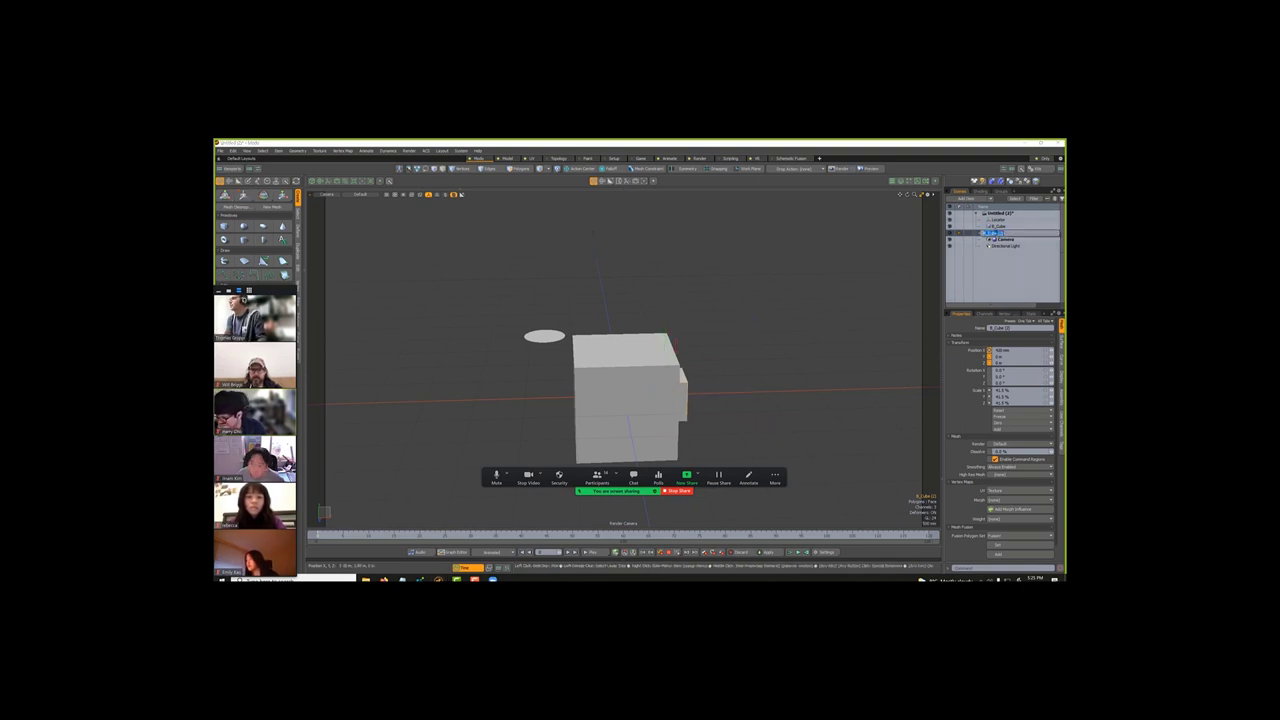
click(600, 290)
alt+drag(600, 290, 591, 273)
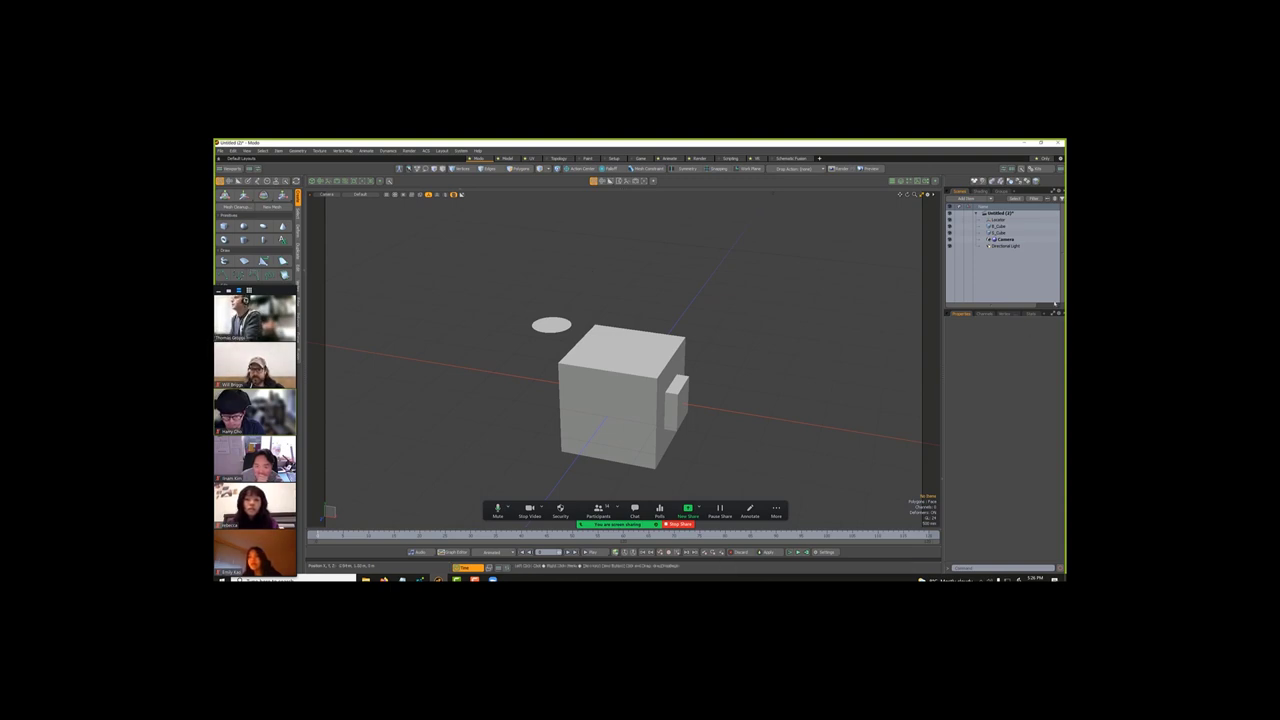
Step: Parent S_Cube in place under C_Cube and group the pair with Ctrl+G
click(999, 233)
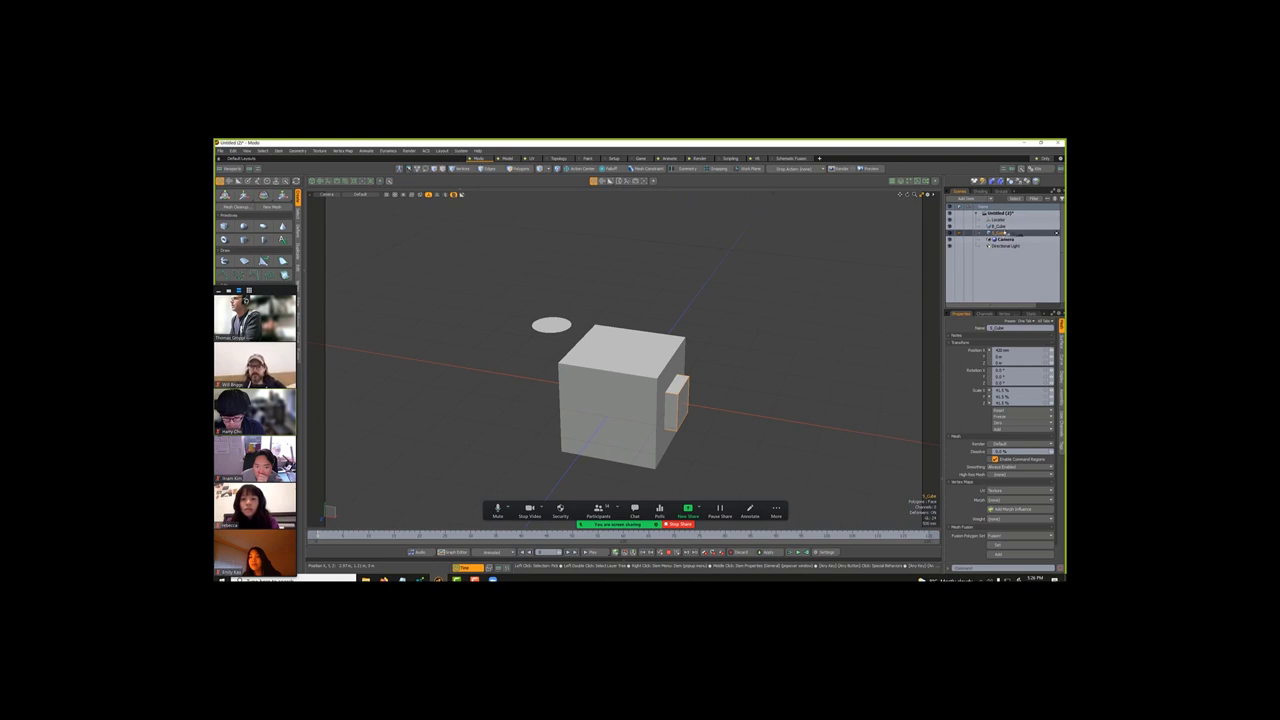
click(1001, 227)
drag(1001, 228, 1003, 231)
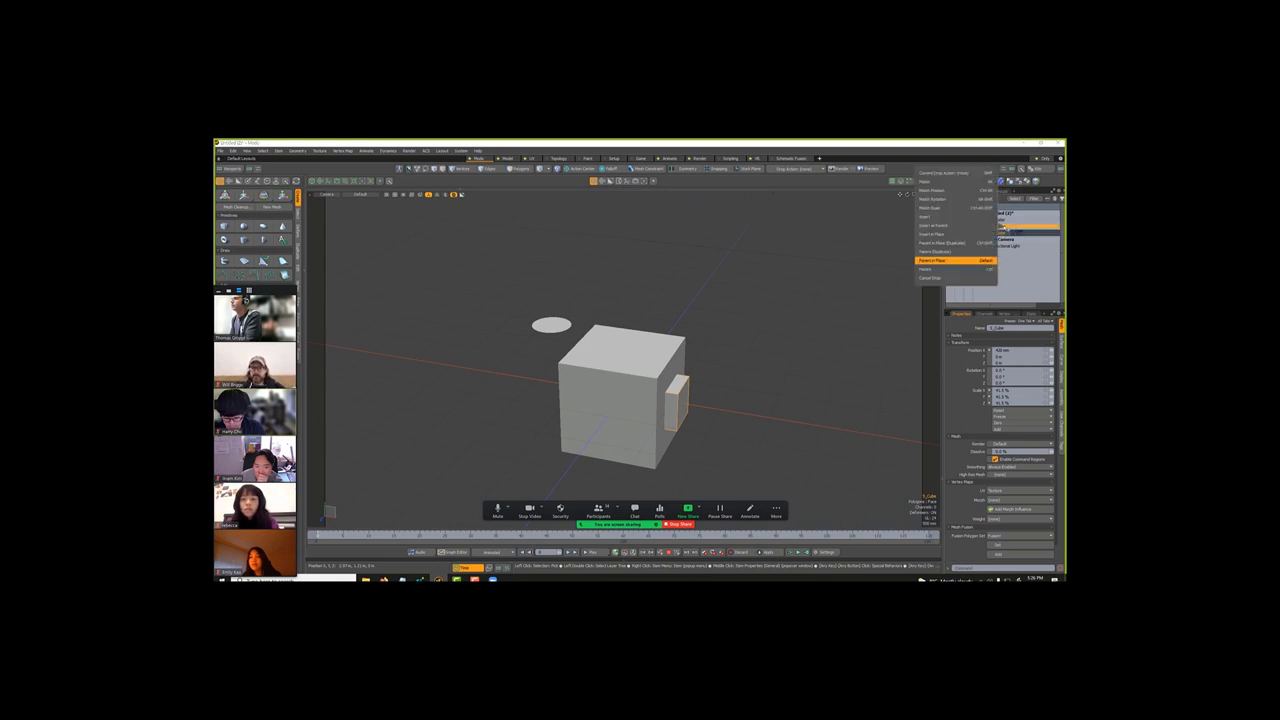
click(955, 260)
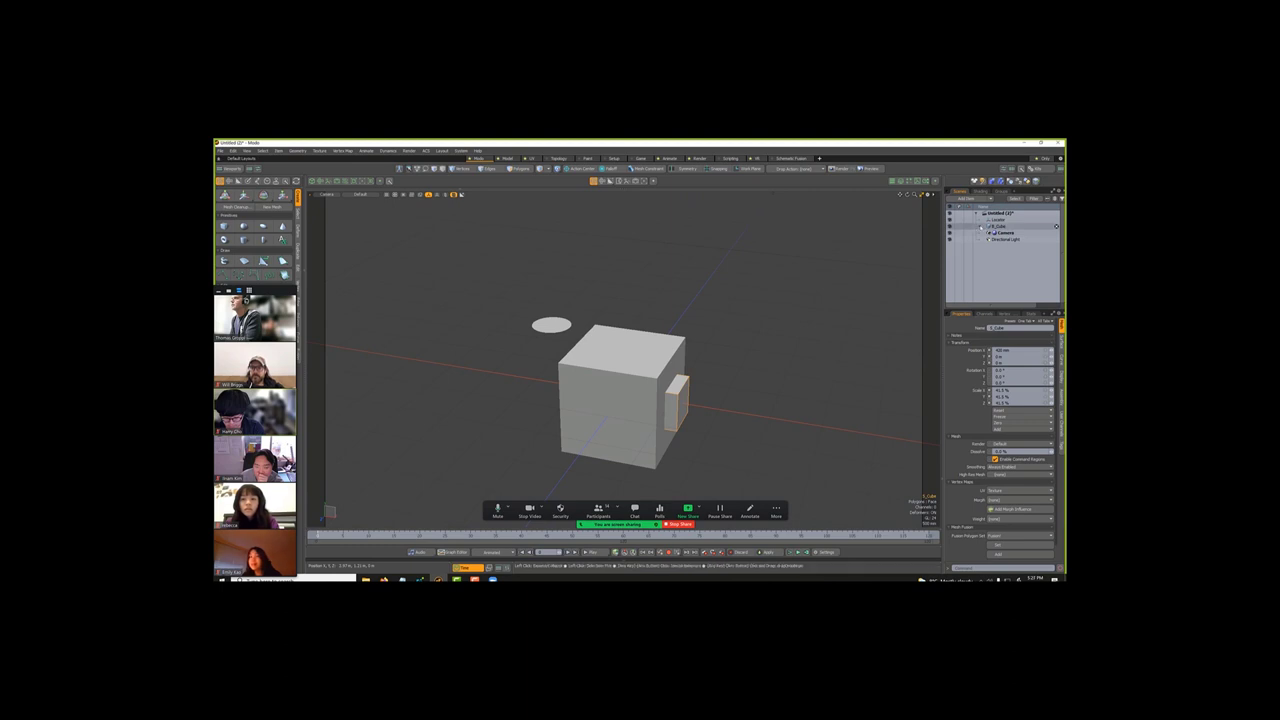
click(980, 227)
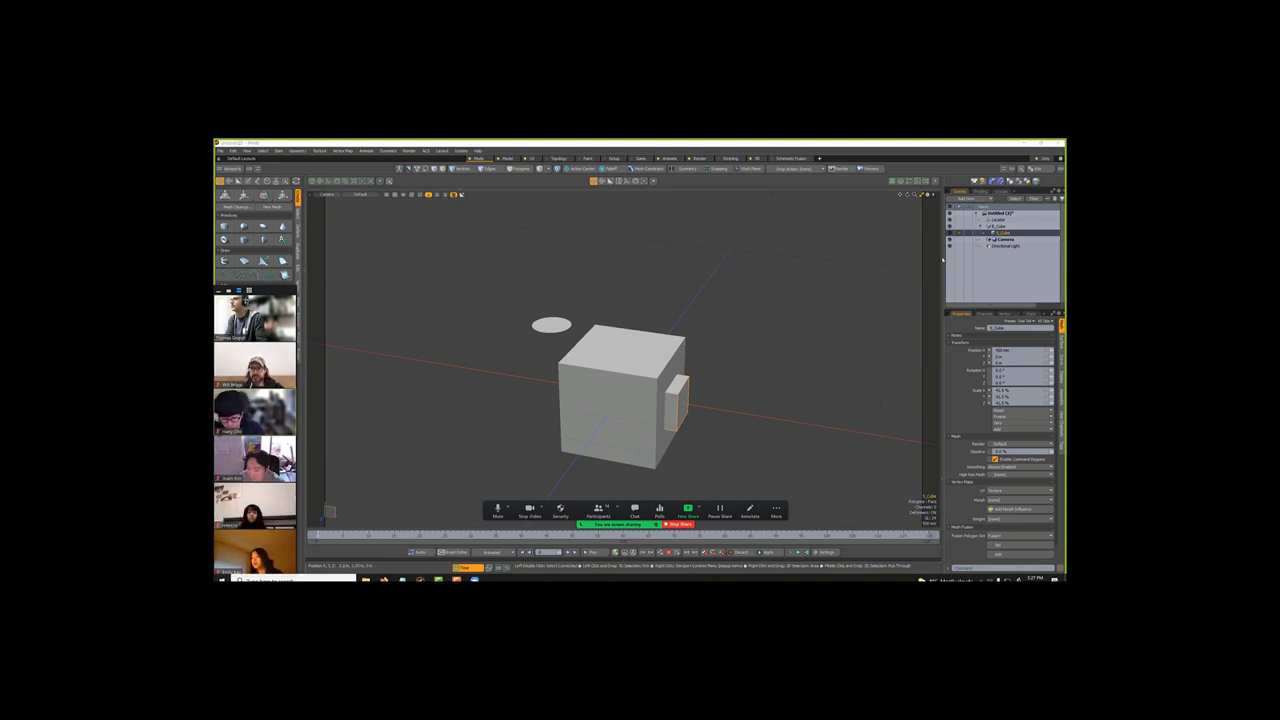
key(ctrl+g)
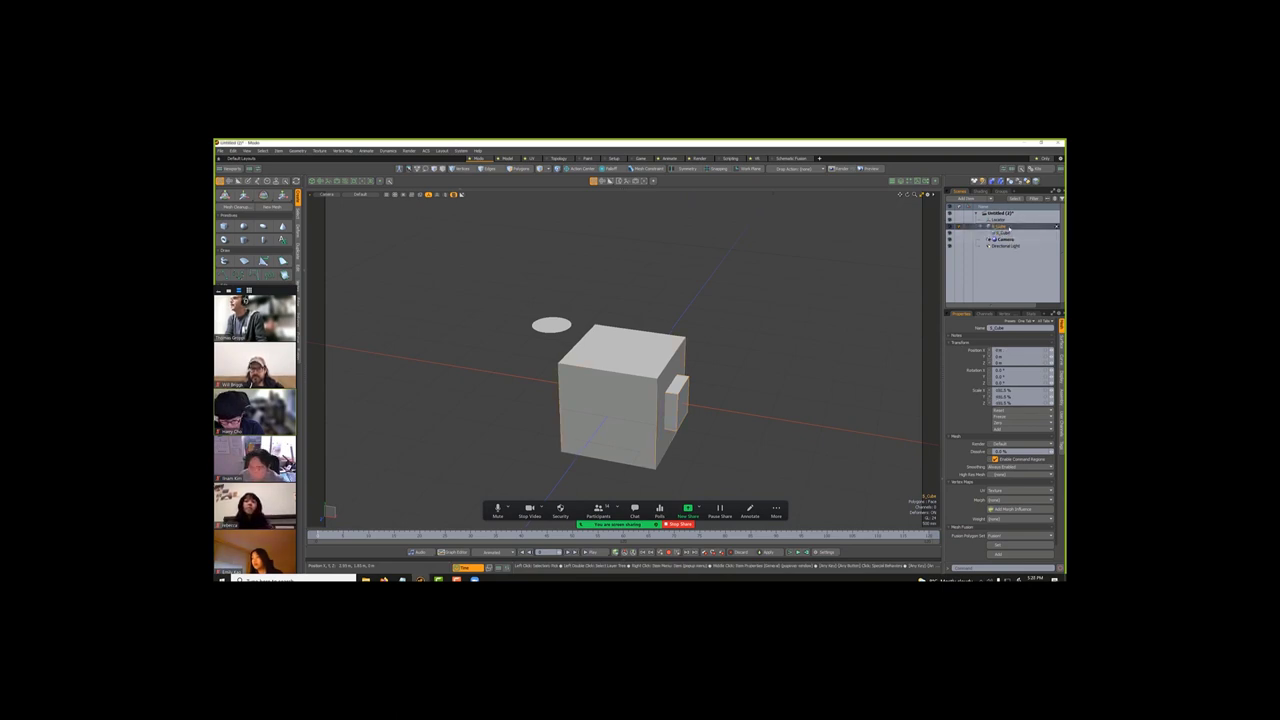
click(1005, 219)
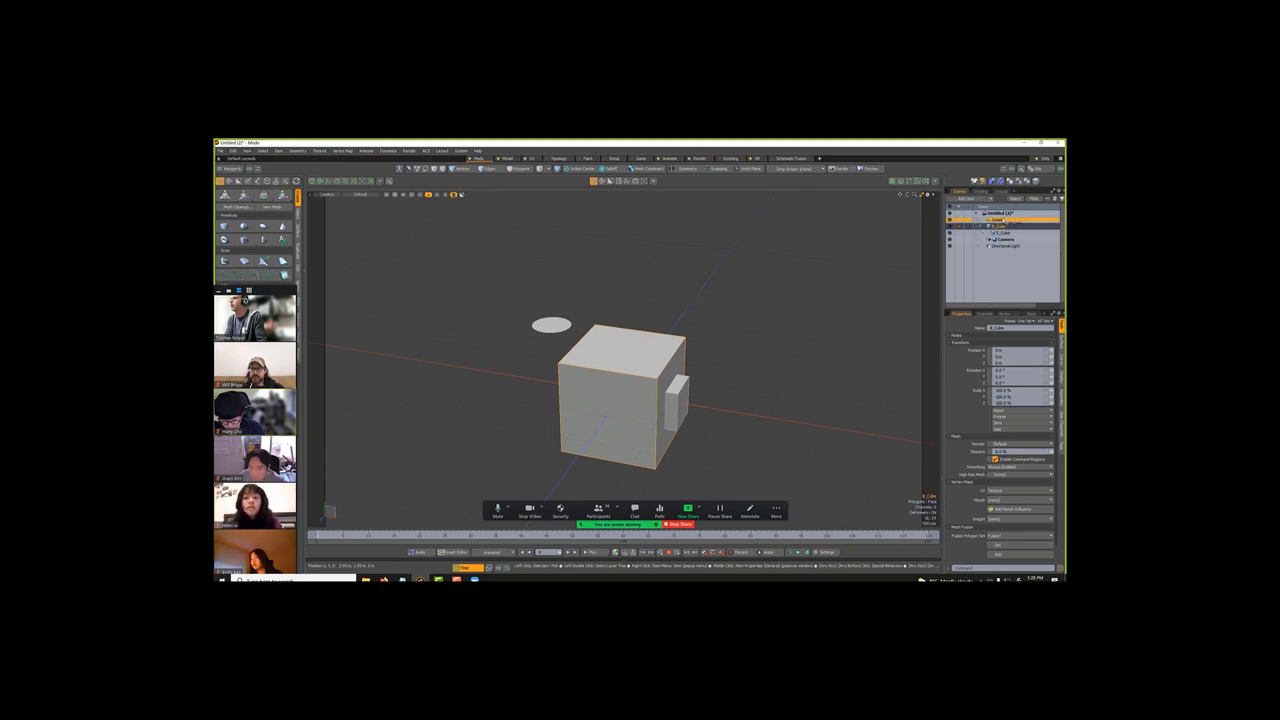
Step: Expand the cube group to show S_Cube, then select the Locator item
click(1056, 219)
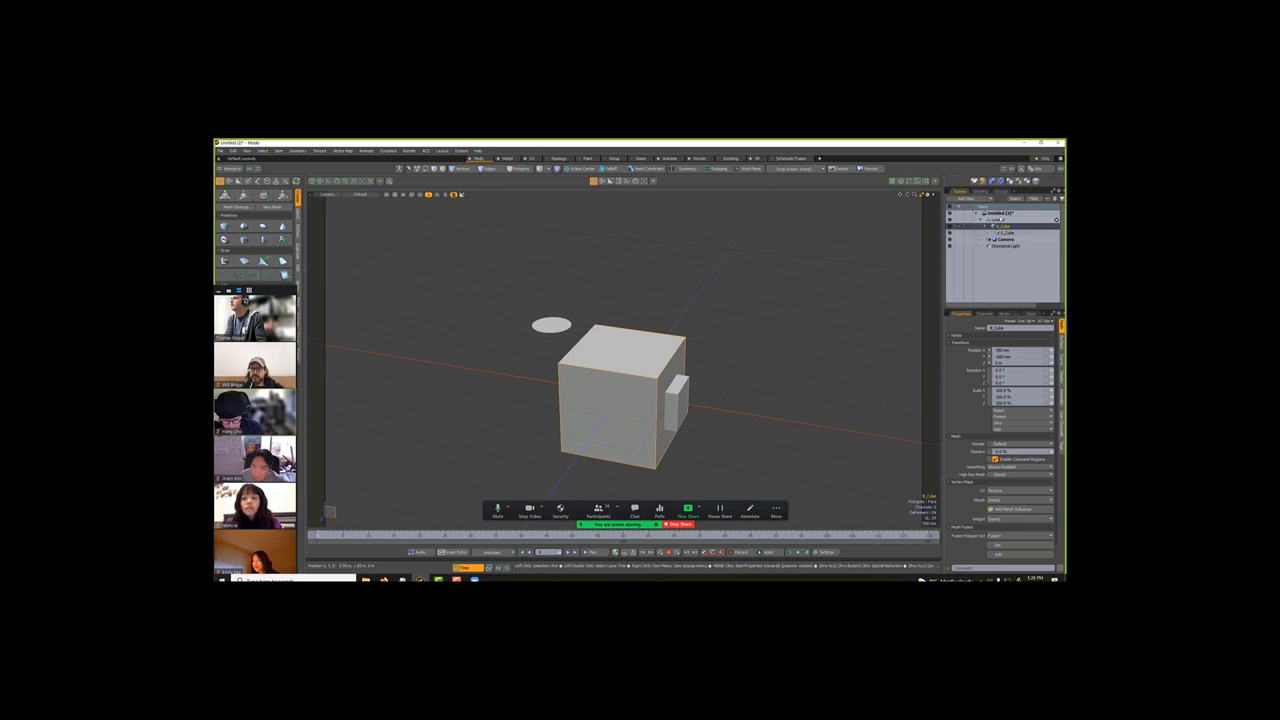
click(1002, 219)
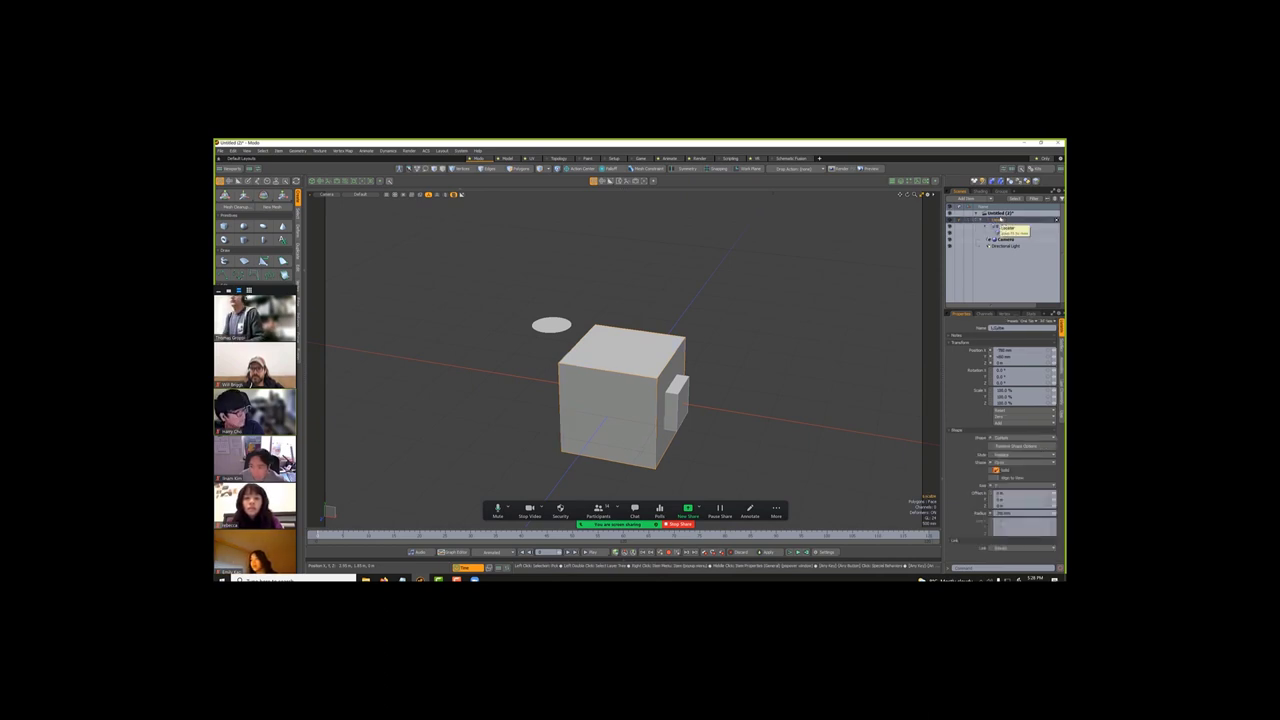
click(1001, 219)
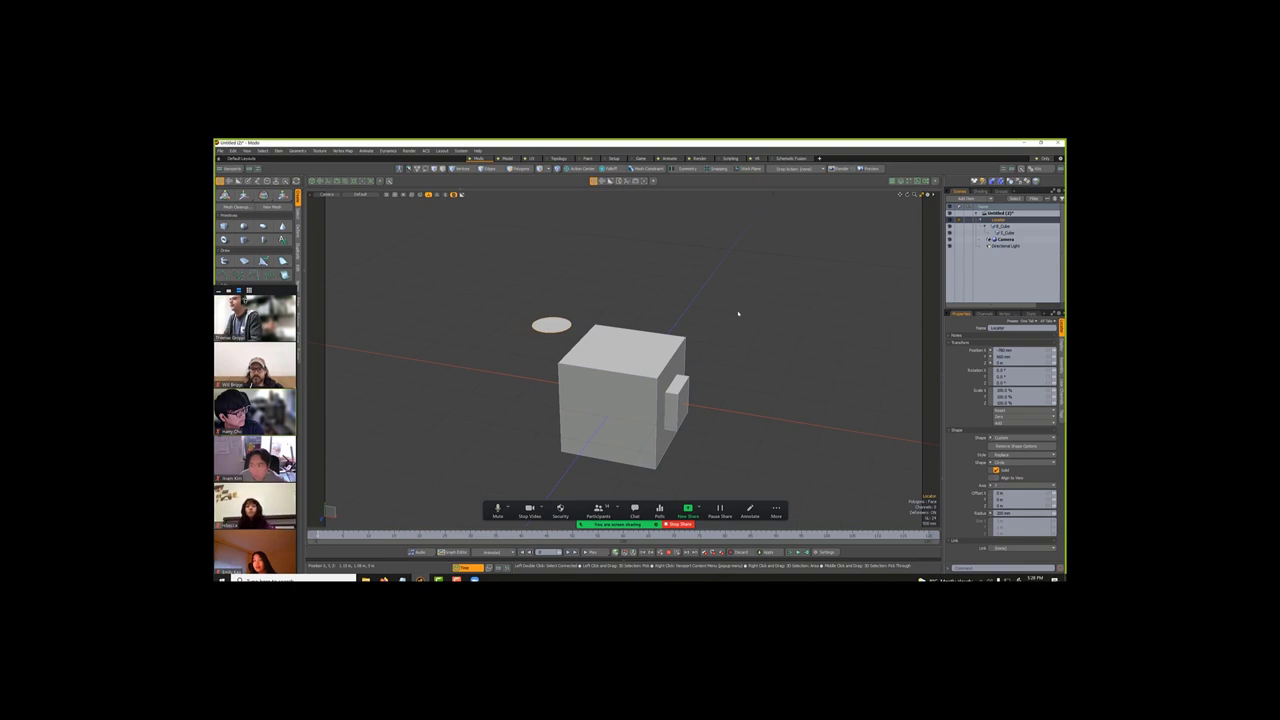
Step: Raise the locator and its child cubes slightly, then slide them left along X
key(w)
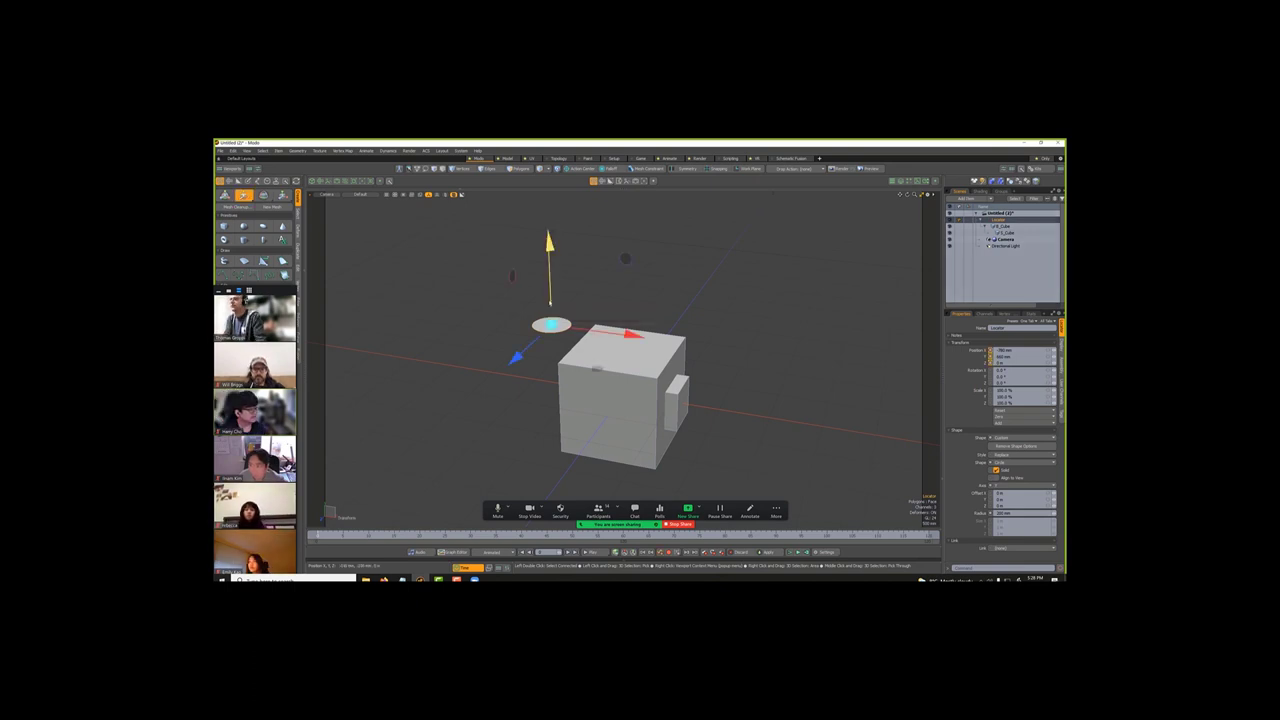
drag(738, 314, 738, 268)
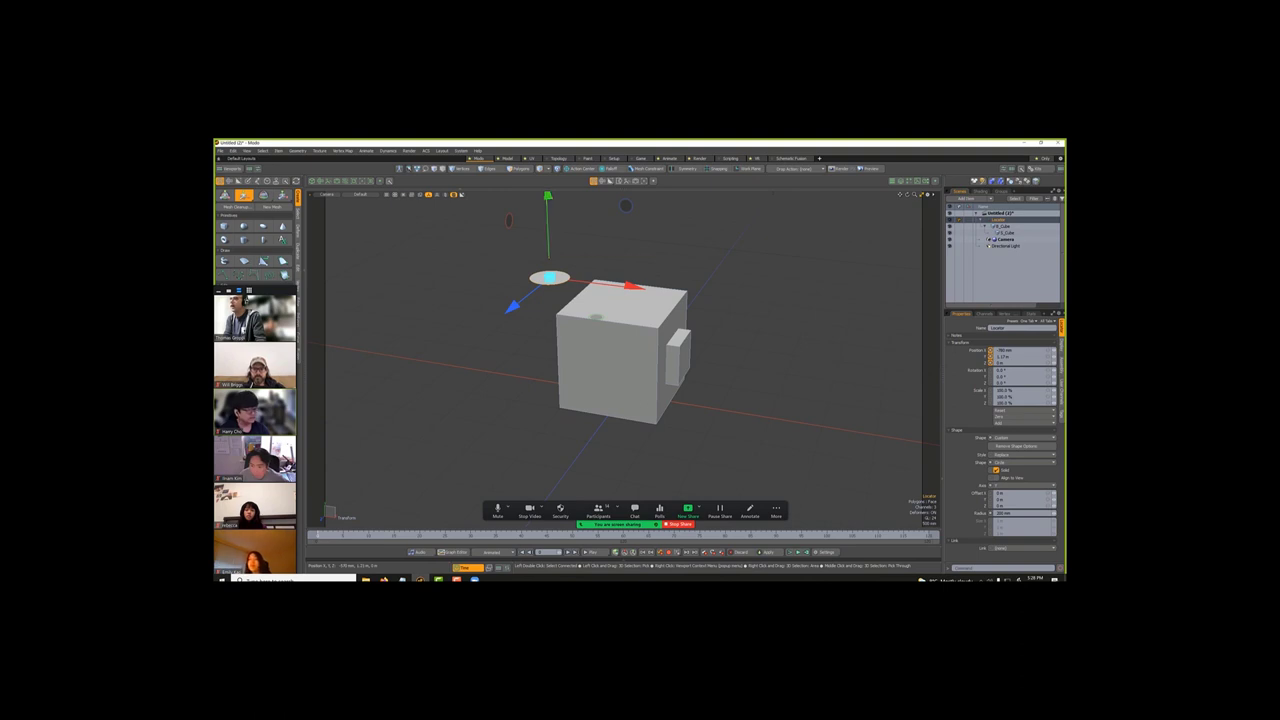
drag(632, 287, 850, 313)
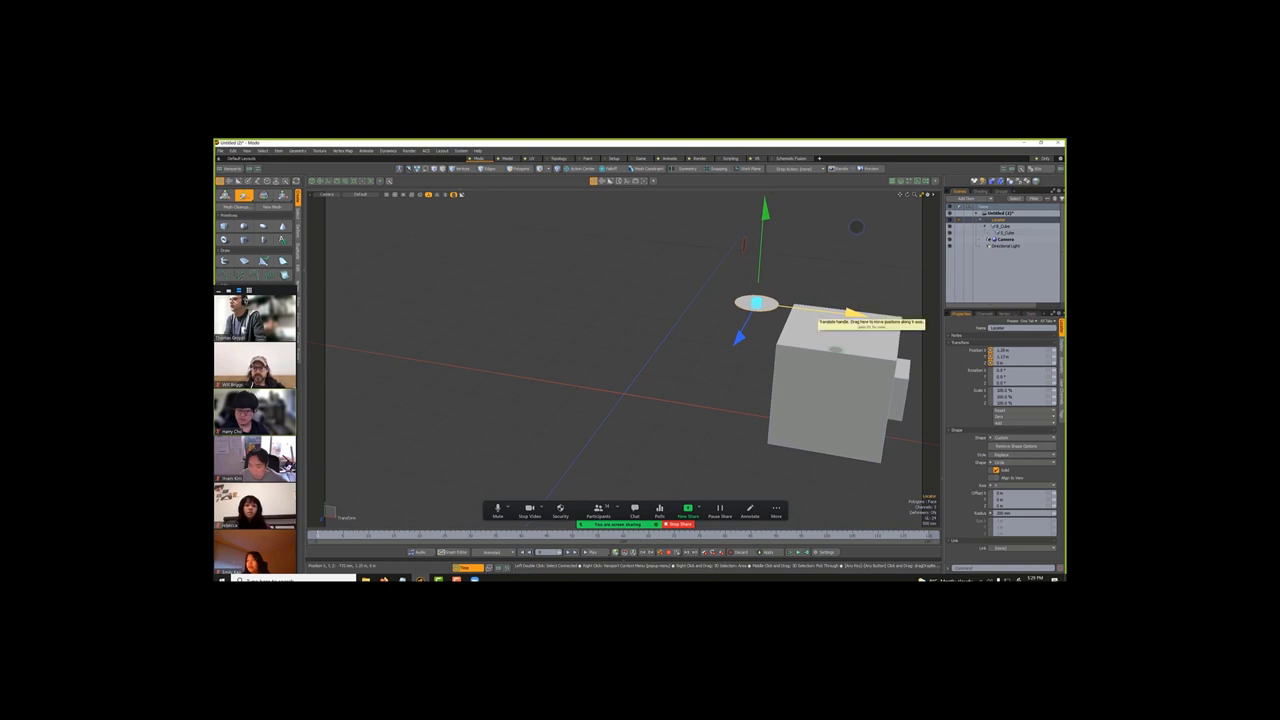
mouse_move(848, 315)
mouse_down()
mouse_move(428, 262)
mouse_move(848, 313)
mouse_up()
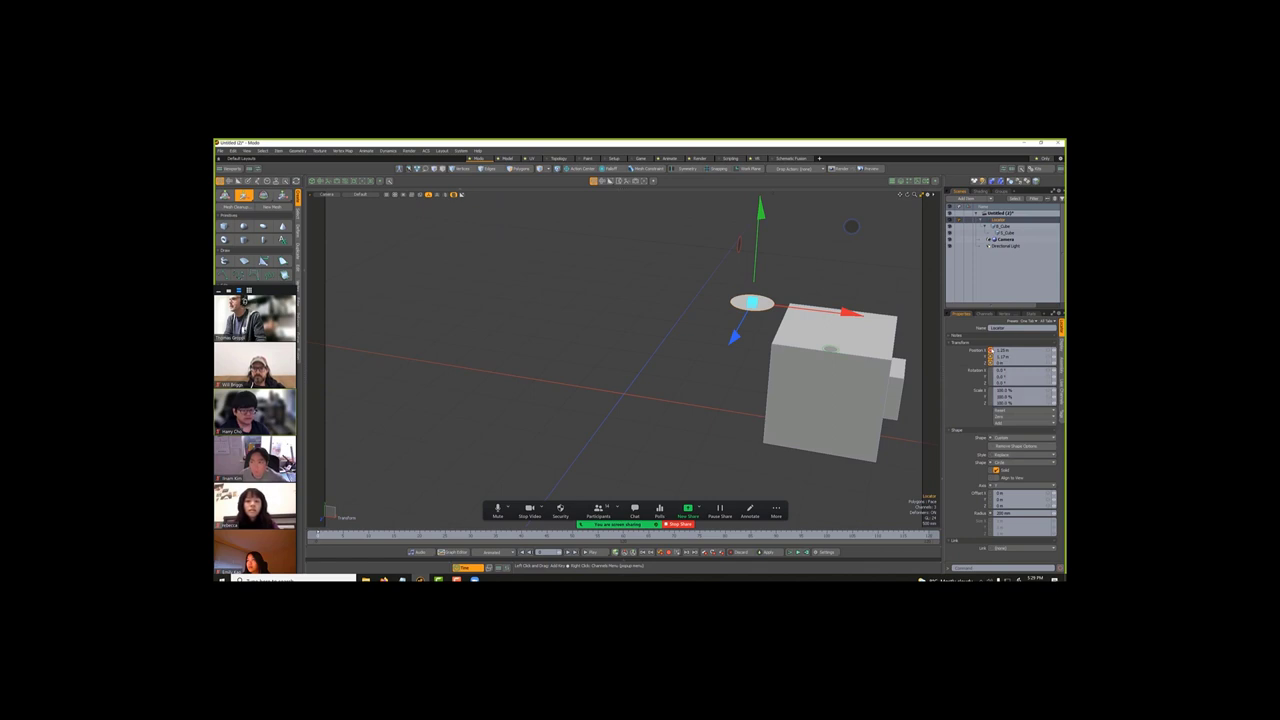
mouse_move(993, 351)
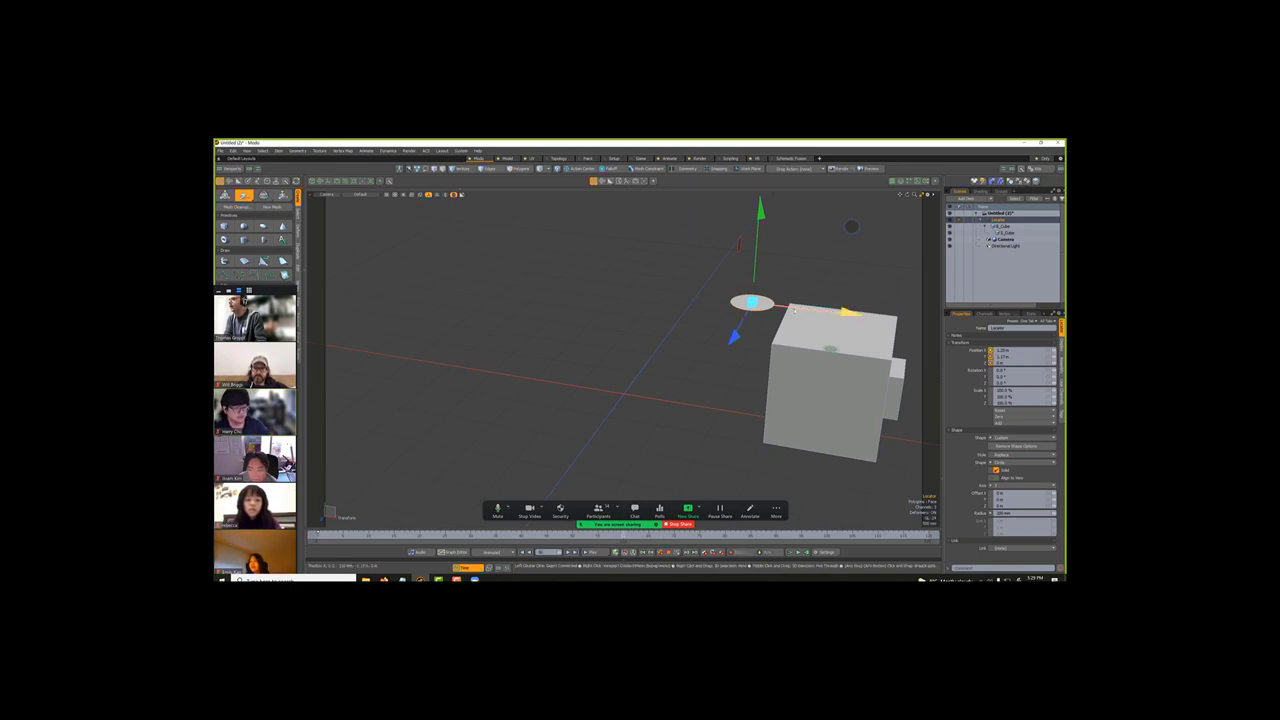
mouse_move(840, 312)
mouse_down()
mouse_move(413, 258)
mouse_move(880, 310)
mouse_move(850, 313)
mouse_up()
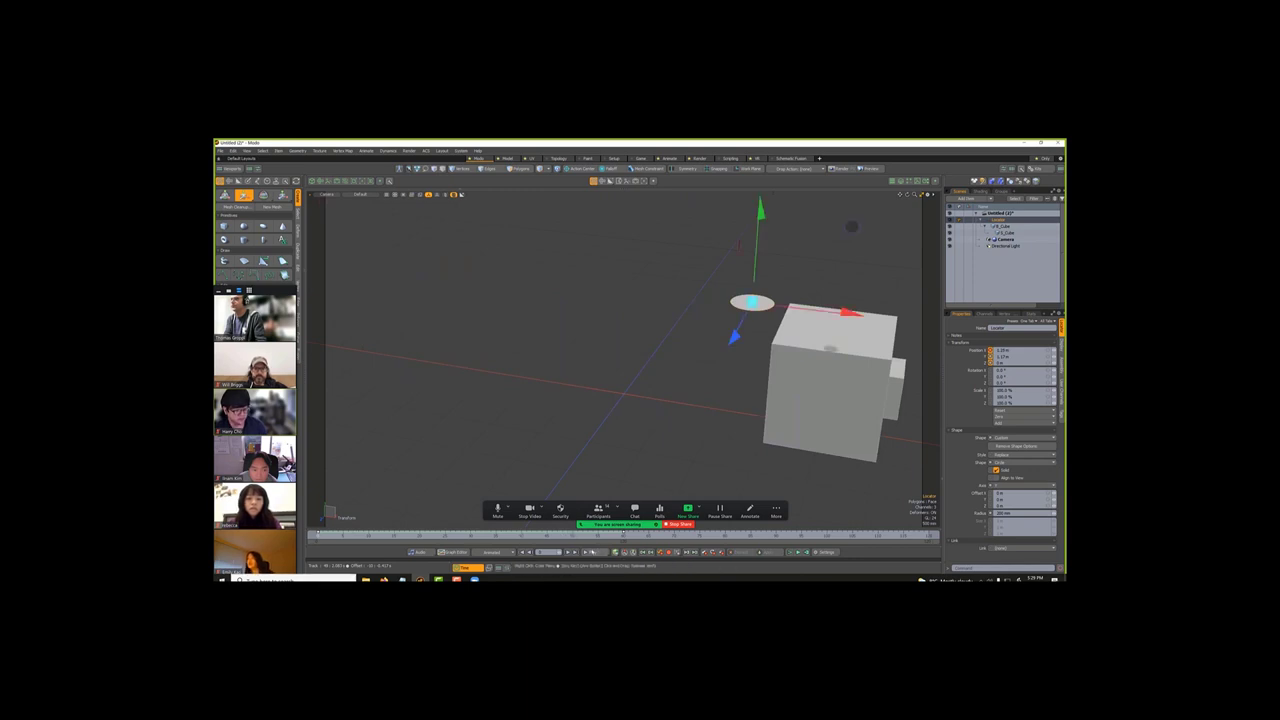
Step: Play and rewind the animation, drop the Move tool, and scrub to a mid-animation frame
click(590, 551)
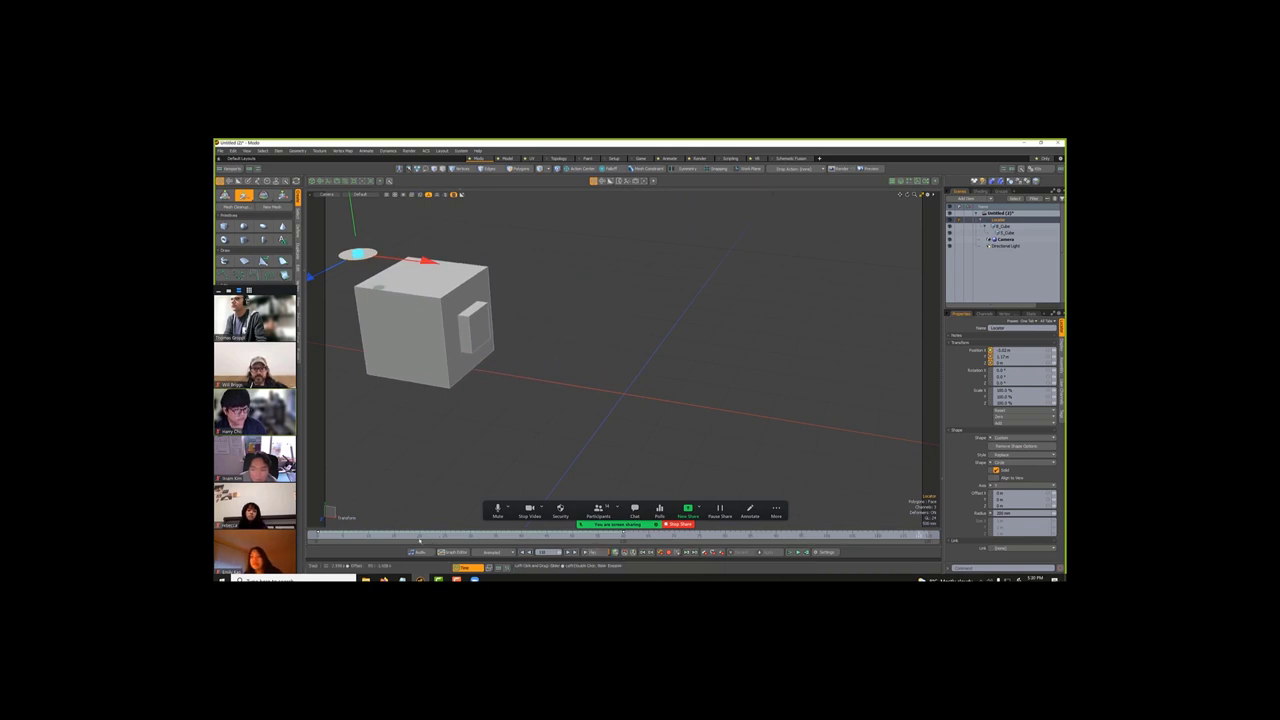
click(623, 533)
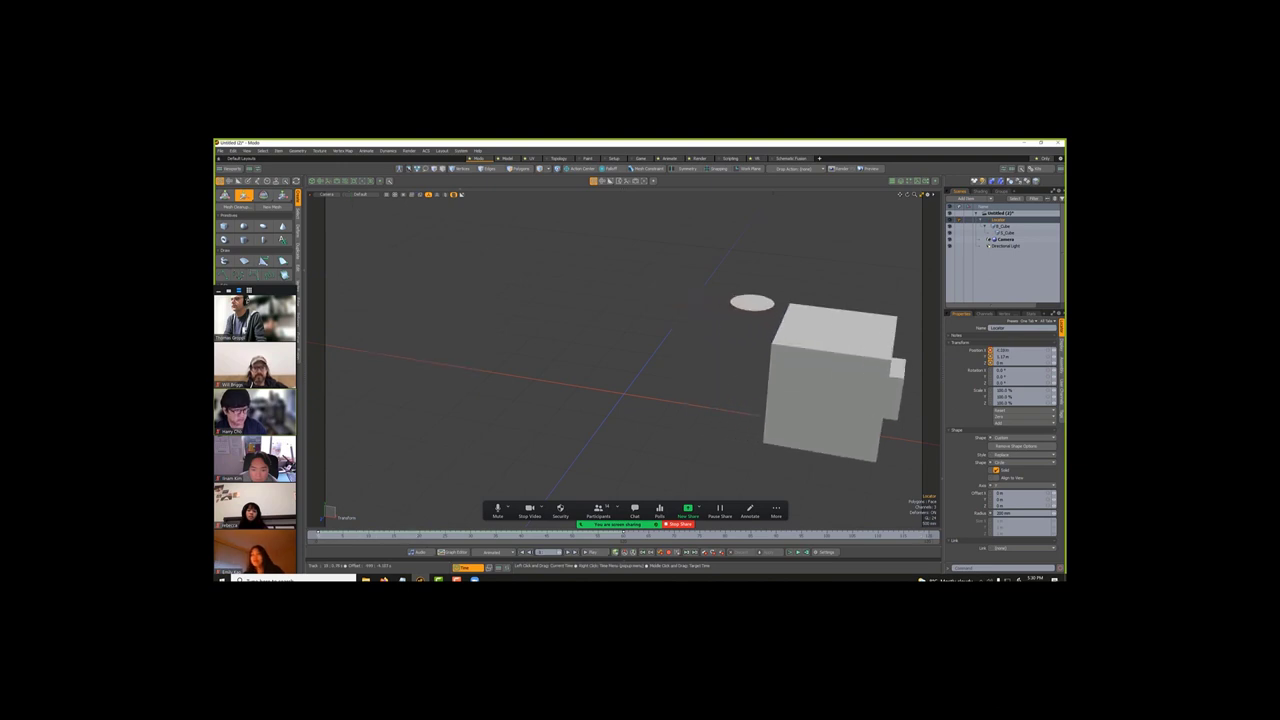
key(w)
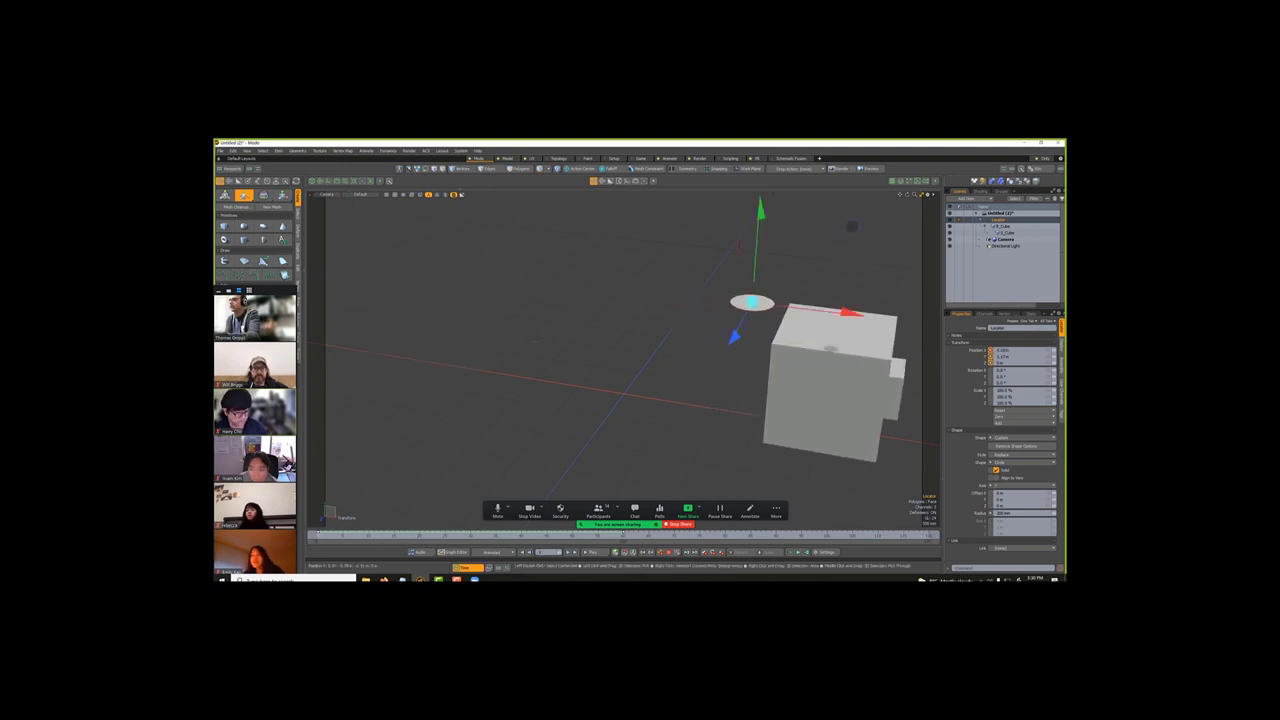
key(q)
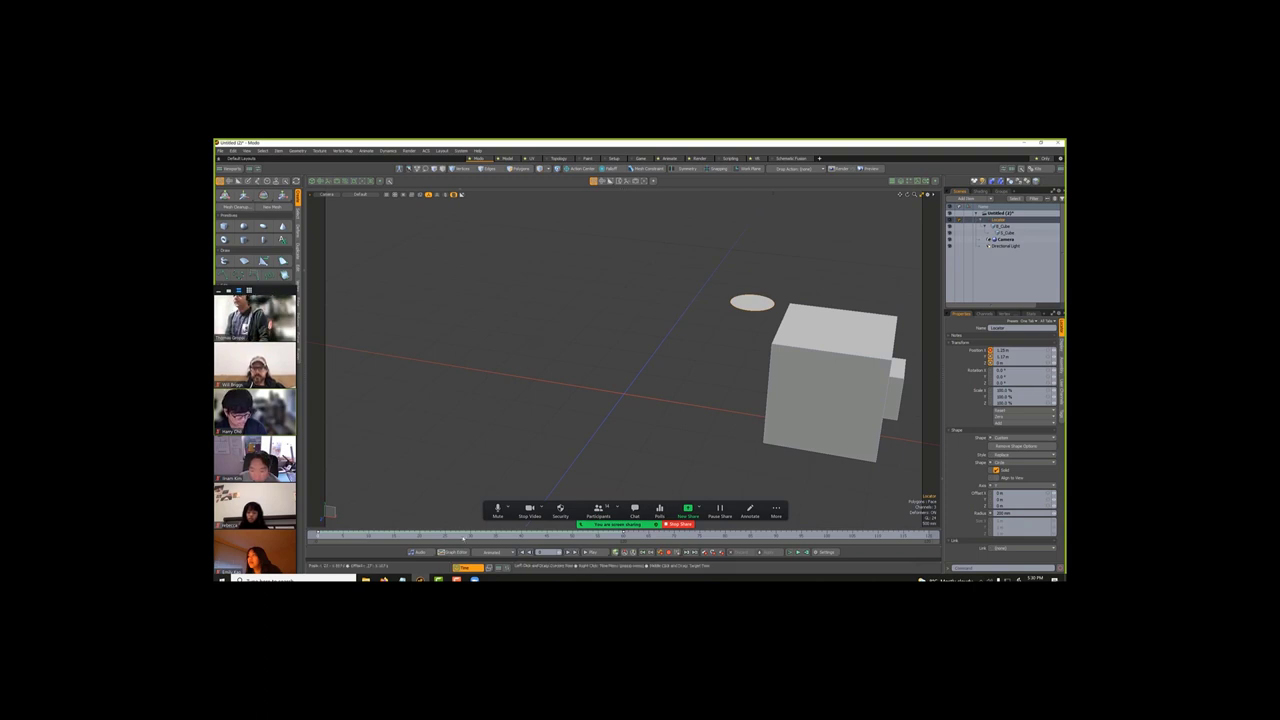
drag(455, 535, 530, 535)
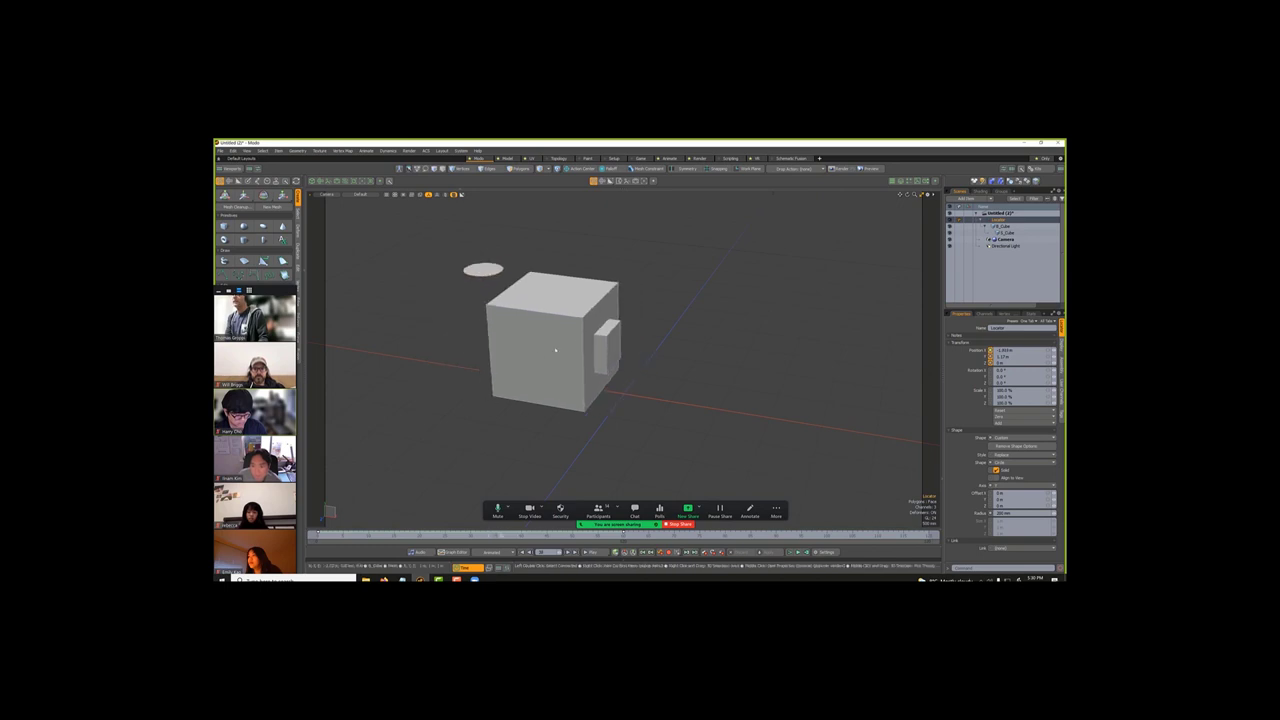
Step: Reset the S_Cube side box's scale to 100% from the Reset dropdown, then select R_Cube
click(603, 343)
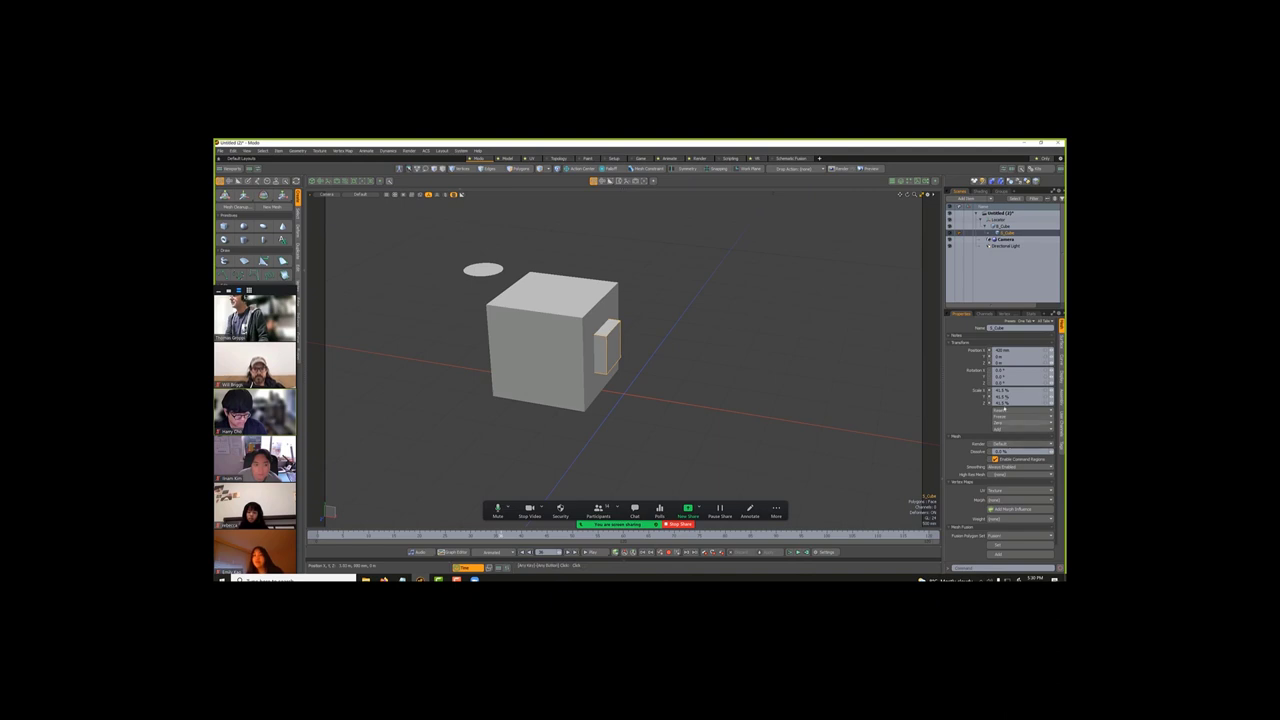
drag(1012, 397, 1005, 397)
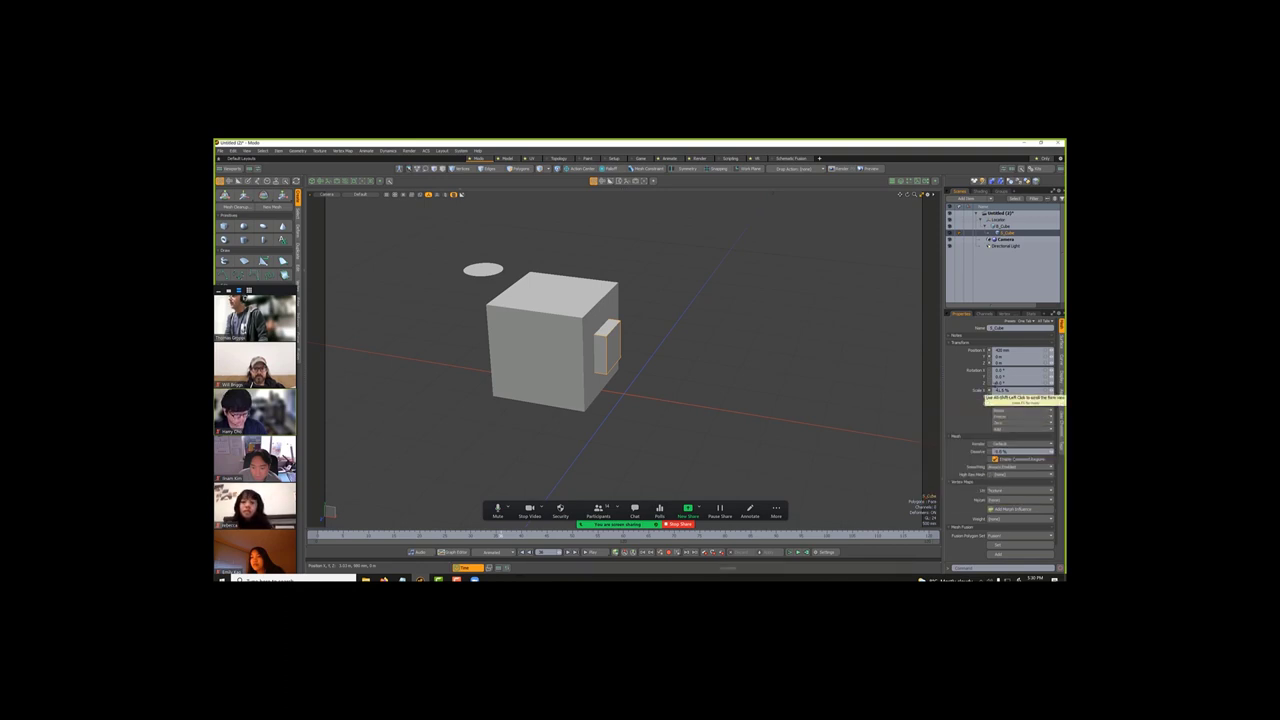
mouse_move(990, 393)
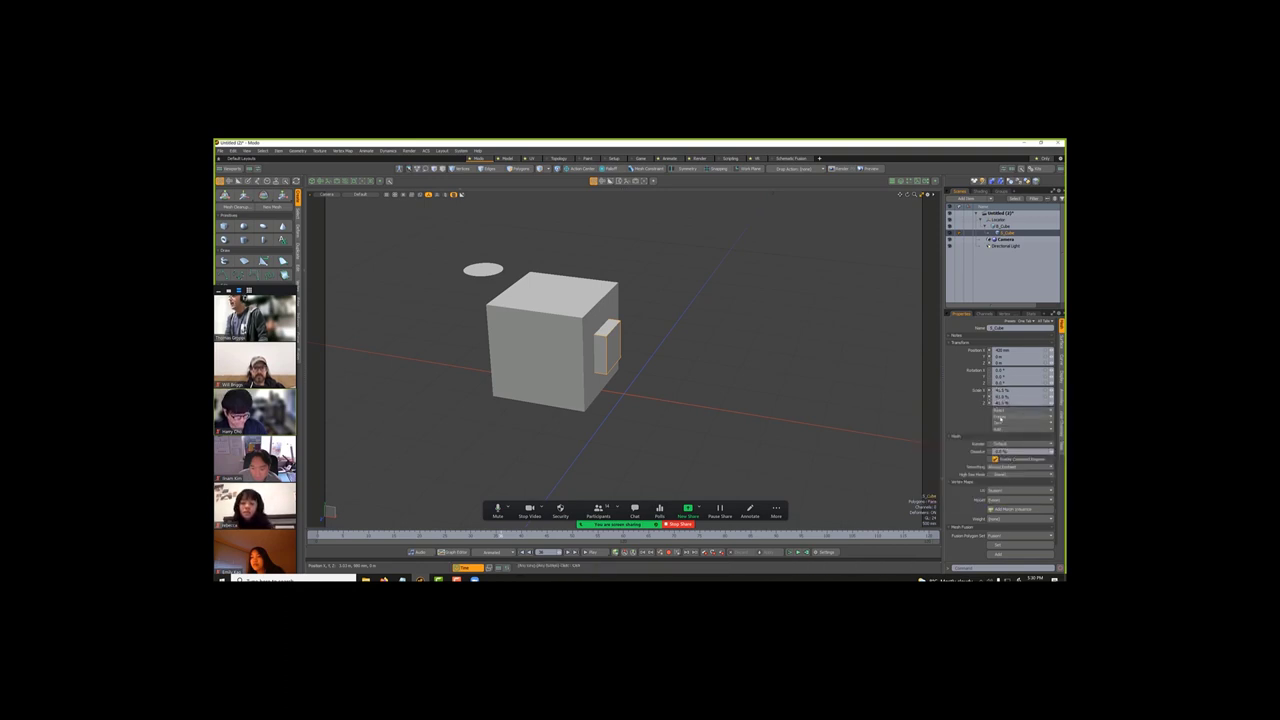
click(1001, 418)
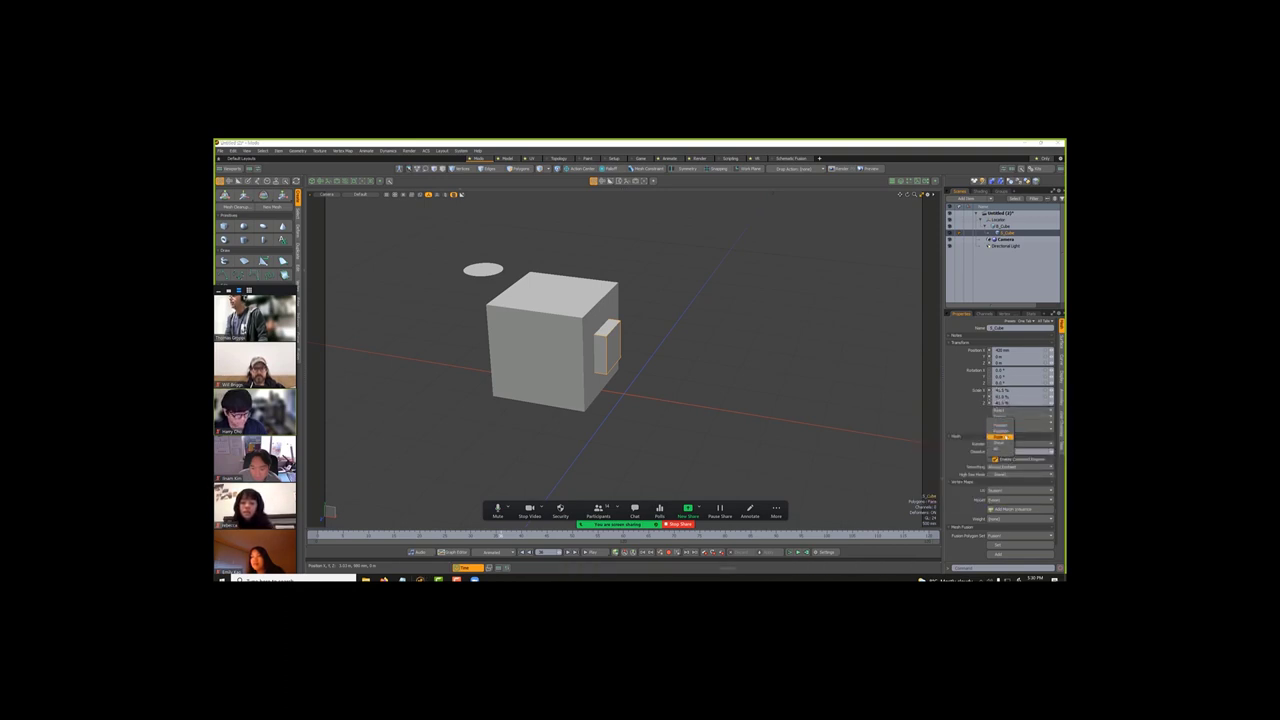
click(1000, 437)
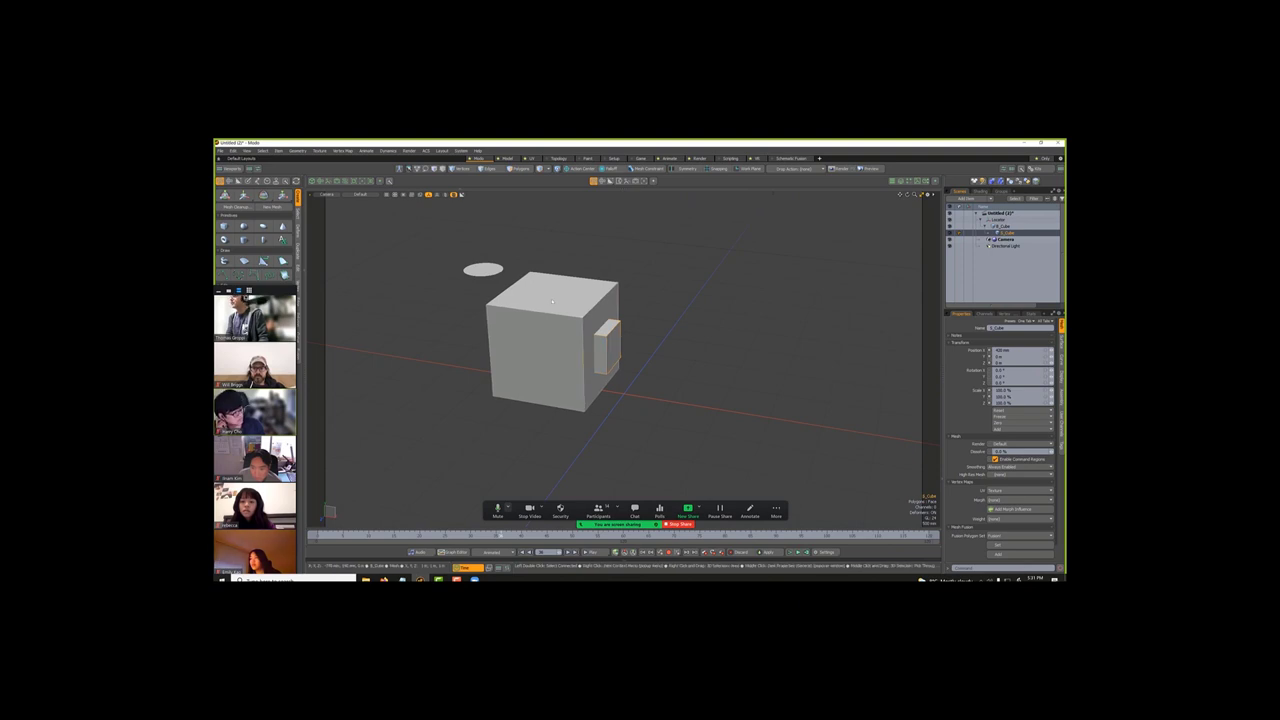
click(552, 301)
Step: Select the small box and push it back inside the big cube
click(605, 341)
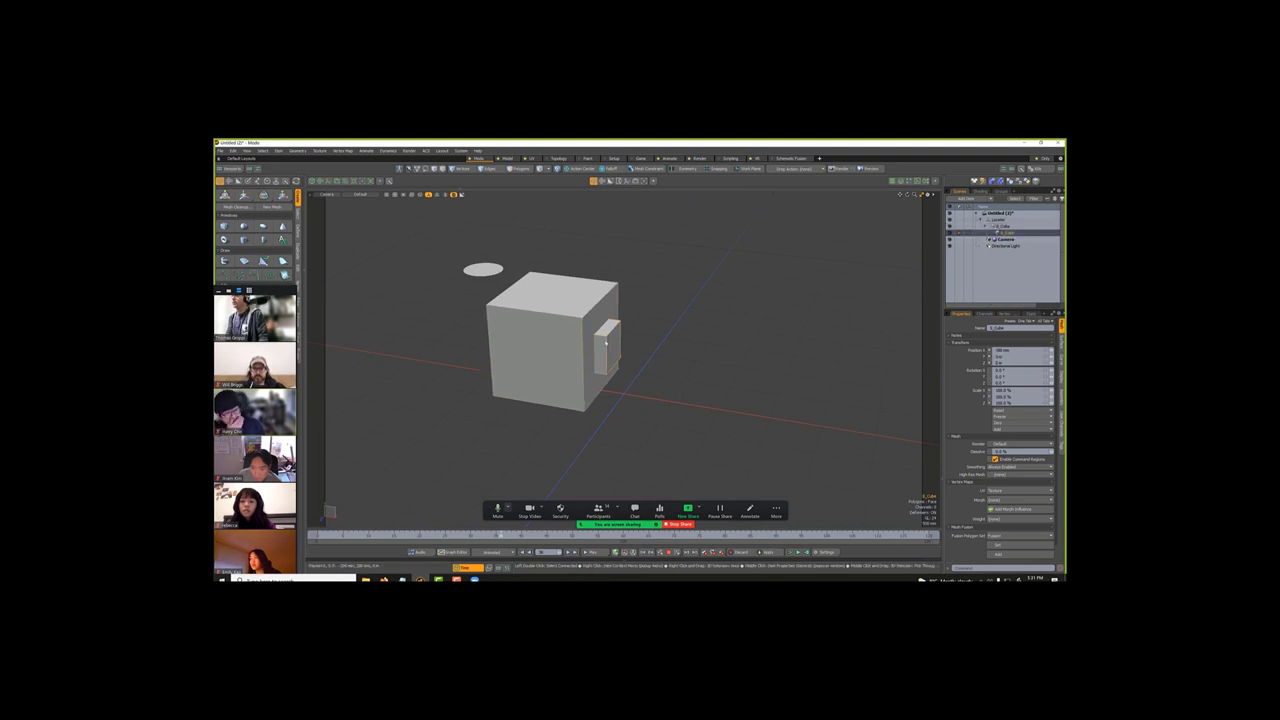
middle_drag(605, 341, 883, 378)
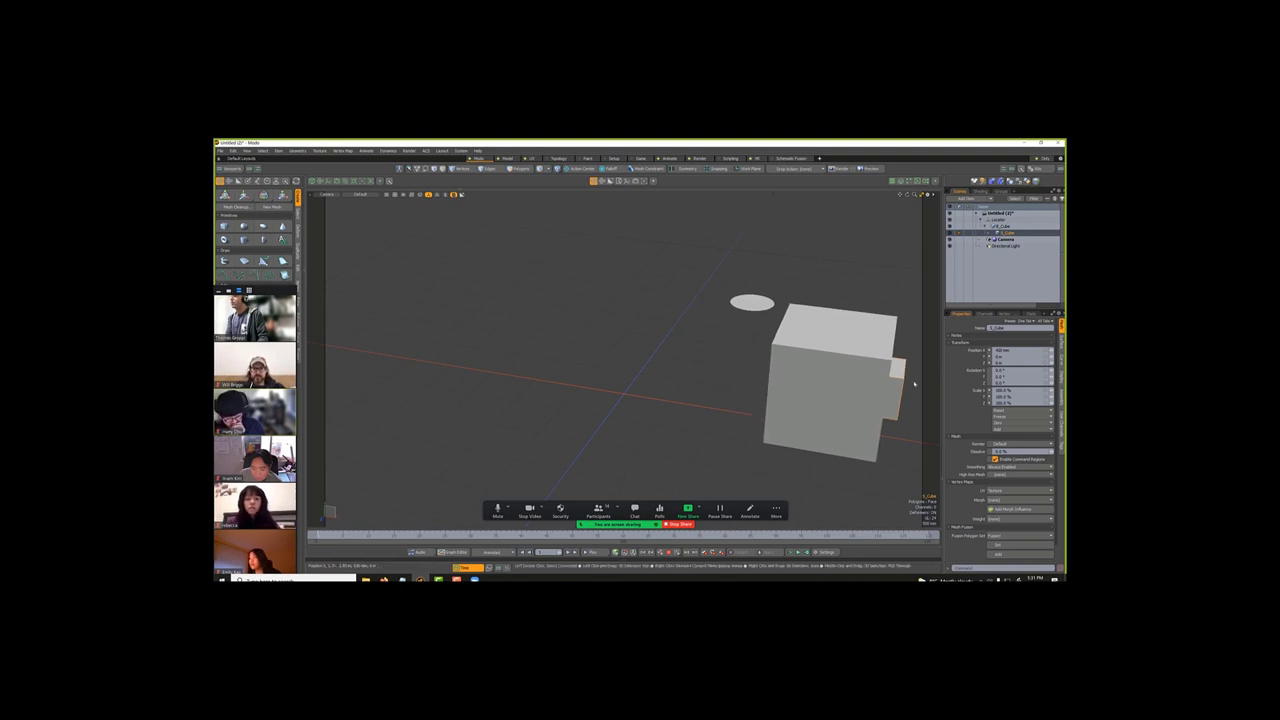
key(w)
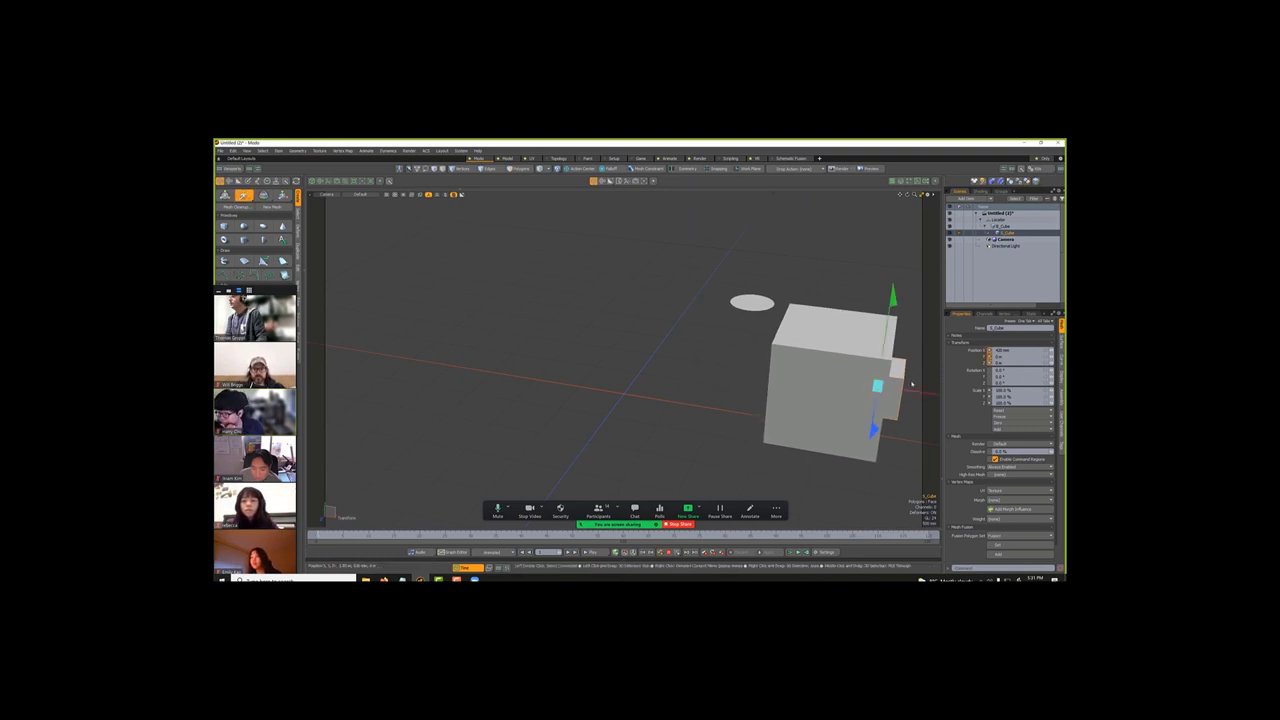
drag(912, 392, 886, 391)
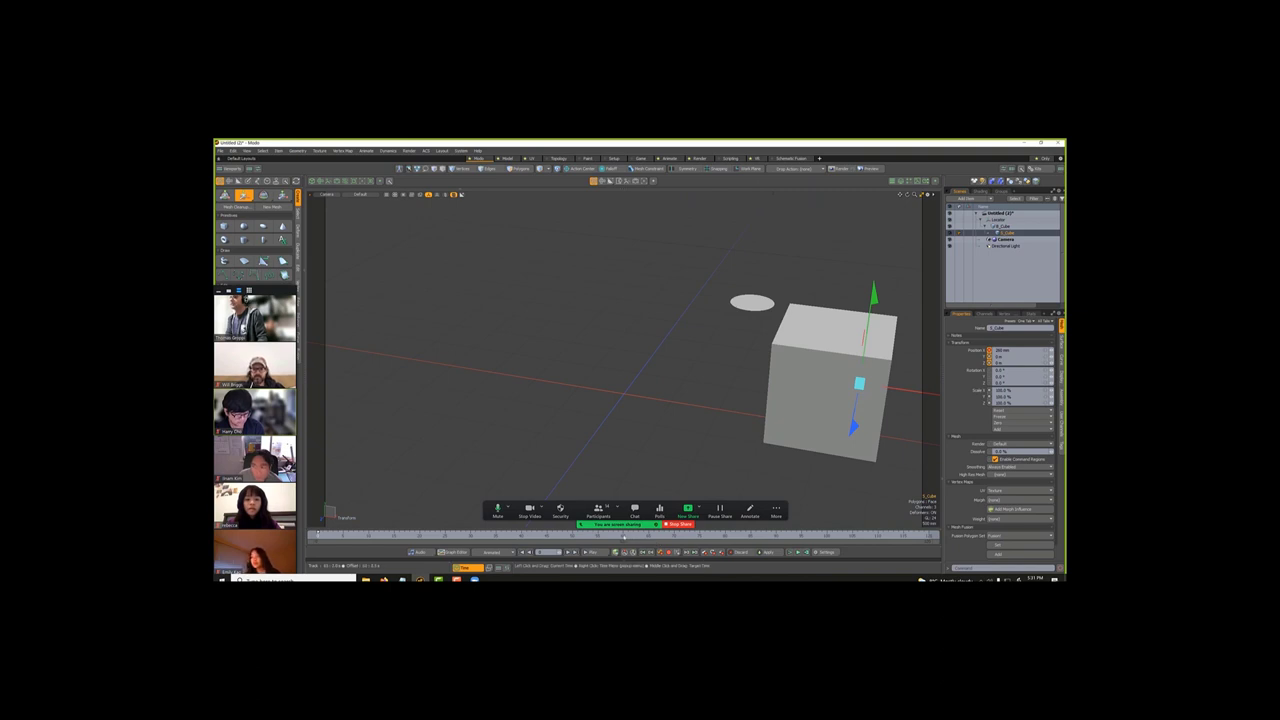
Step: At a later frame, slide the small box out of the cube to the right
key(ctrl+z)
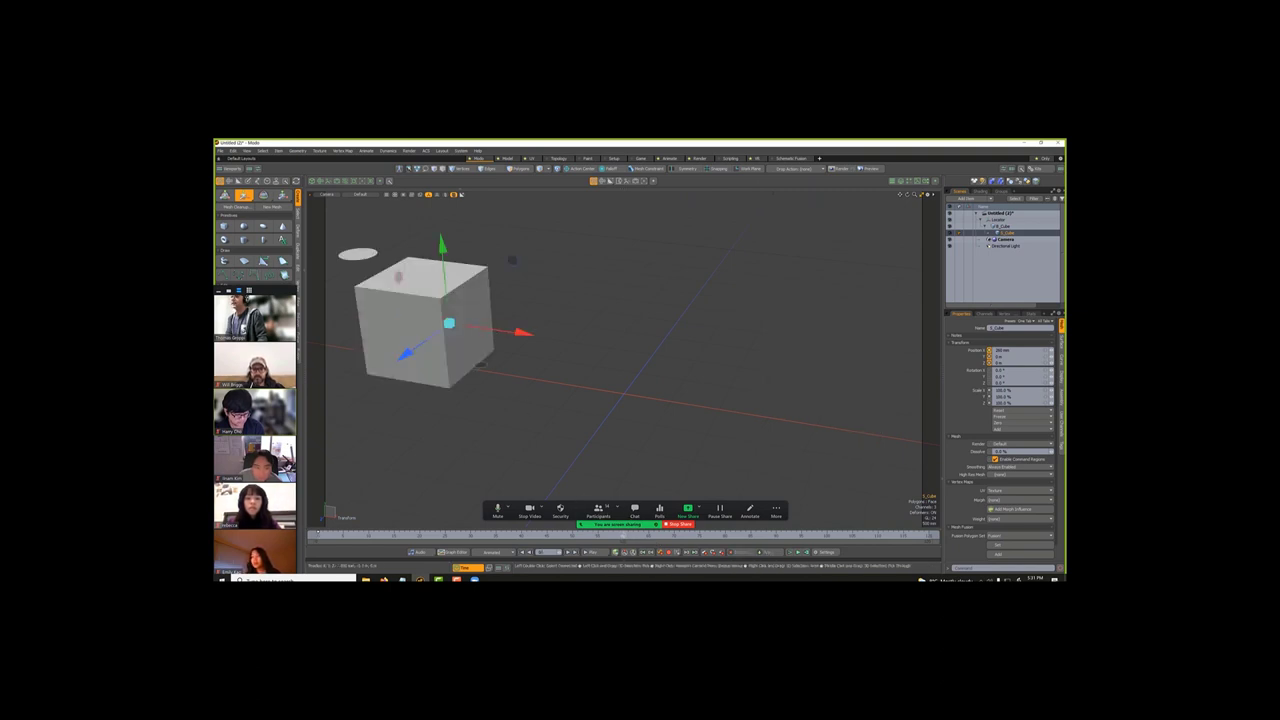
drag(520, 332, 551, 337)
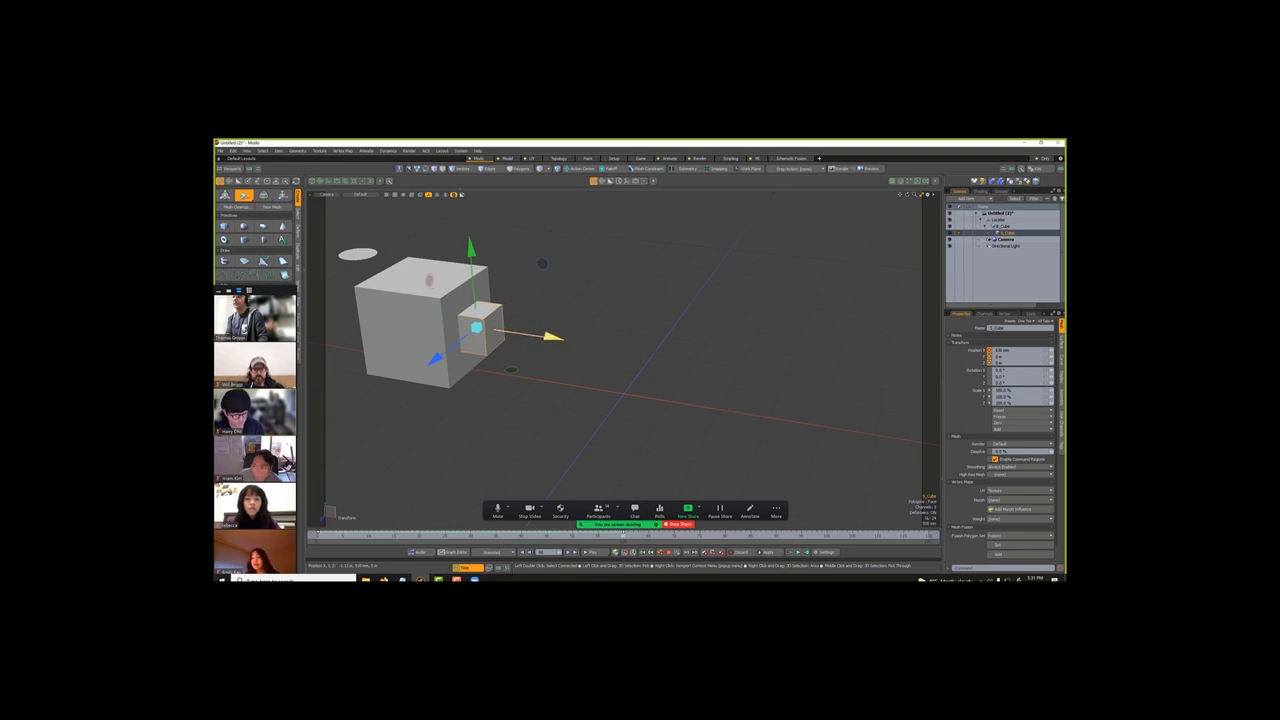
key(q)
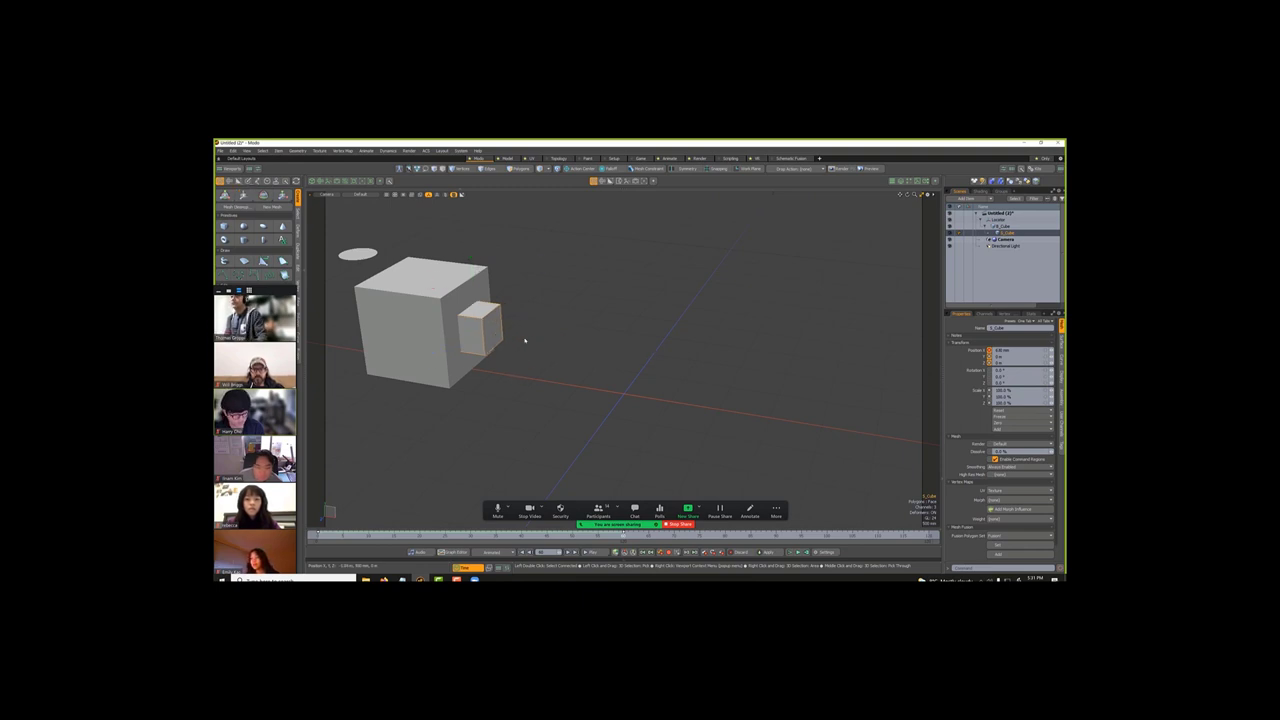
click(549, 460)
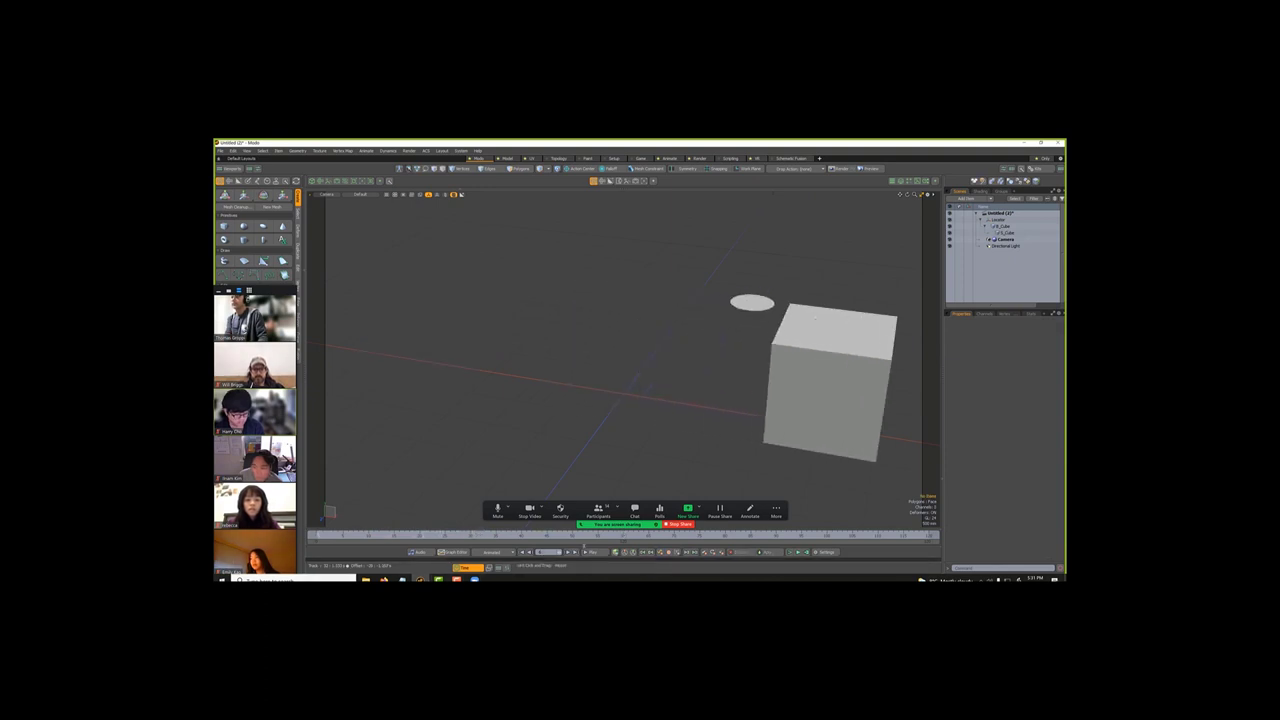
Step: Play the animation and reselect the small box beside the cube
click(592, 553)
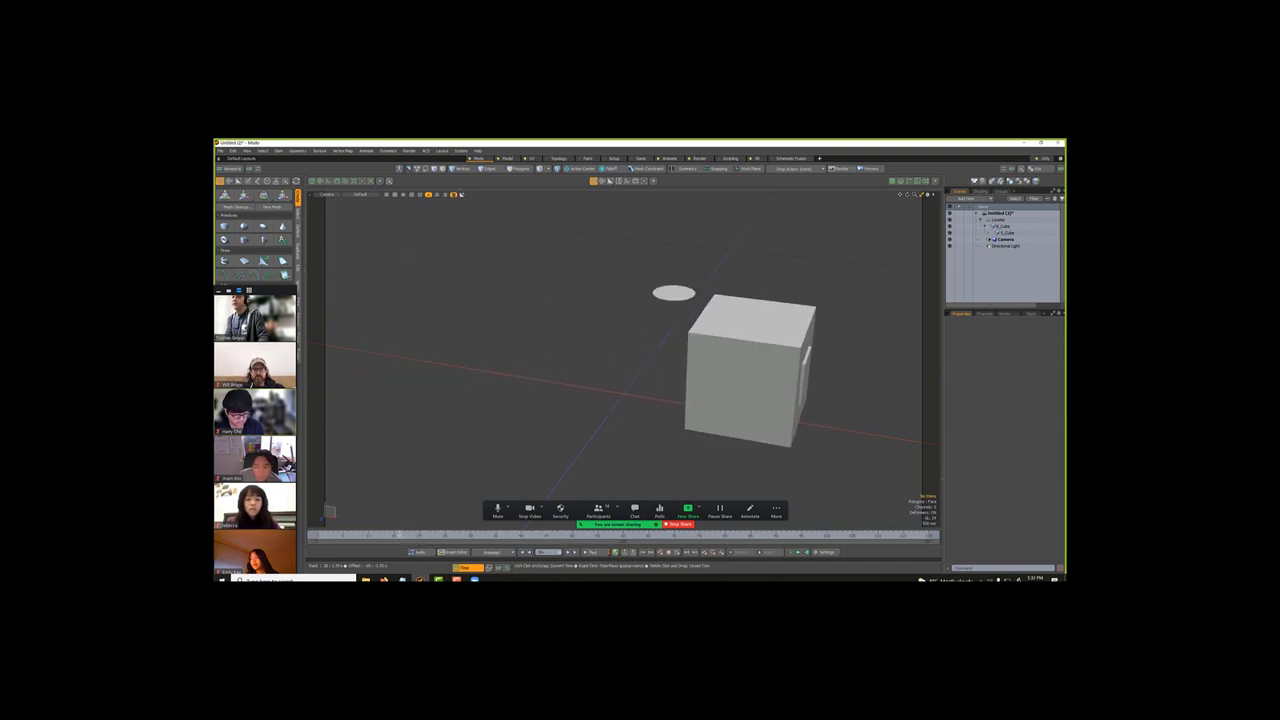
click(594, 552)
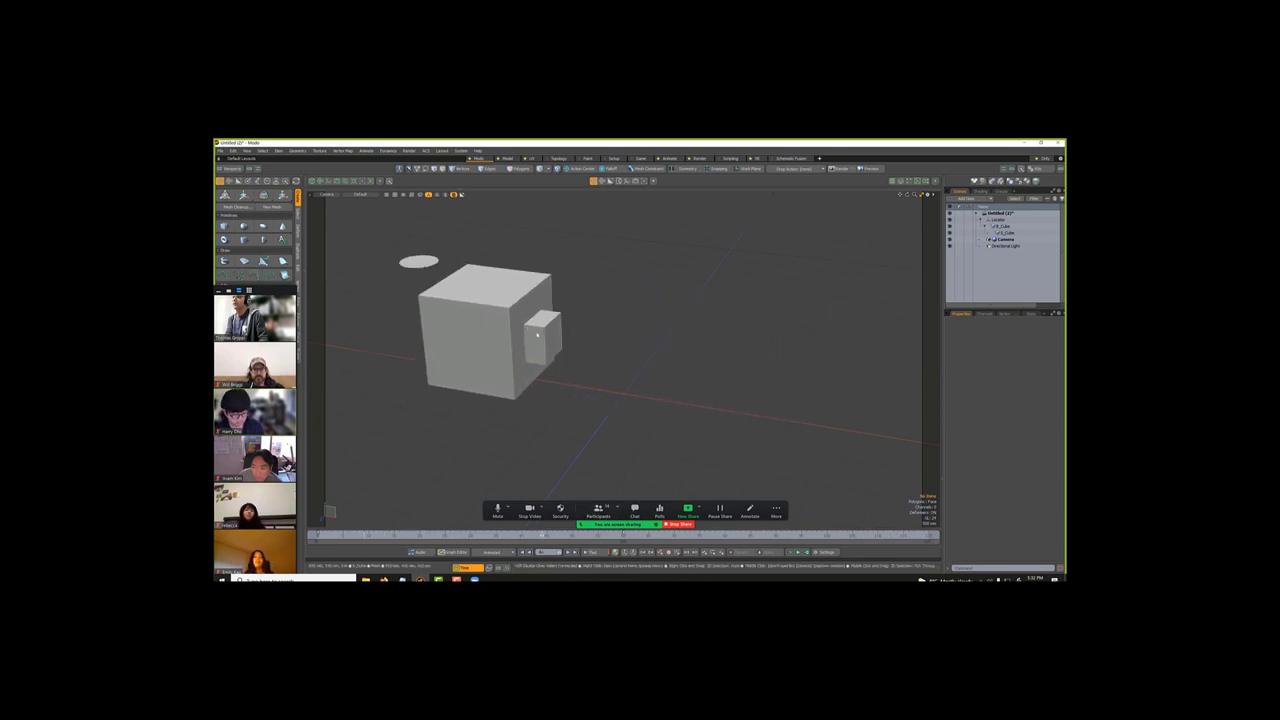
click(537, 336)
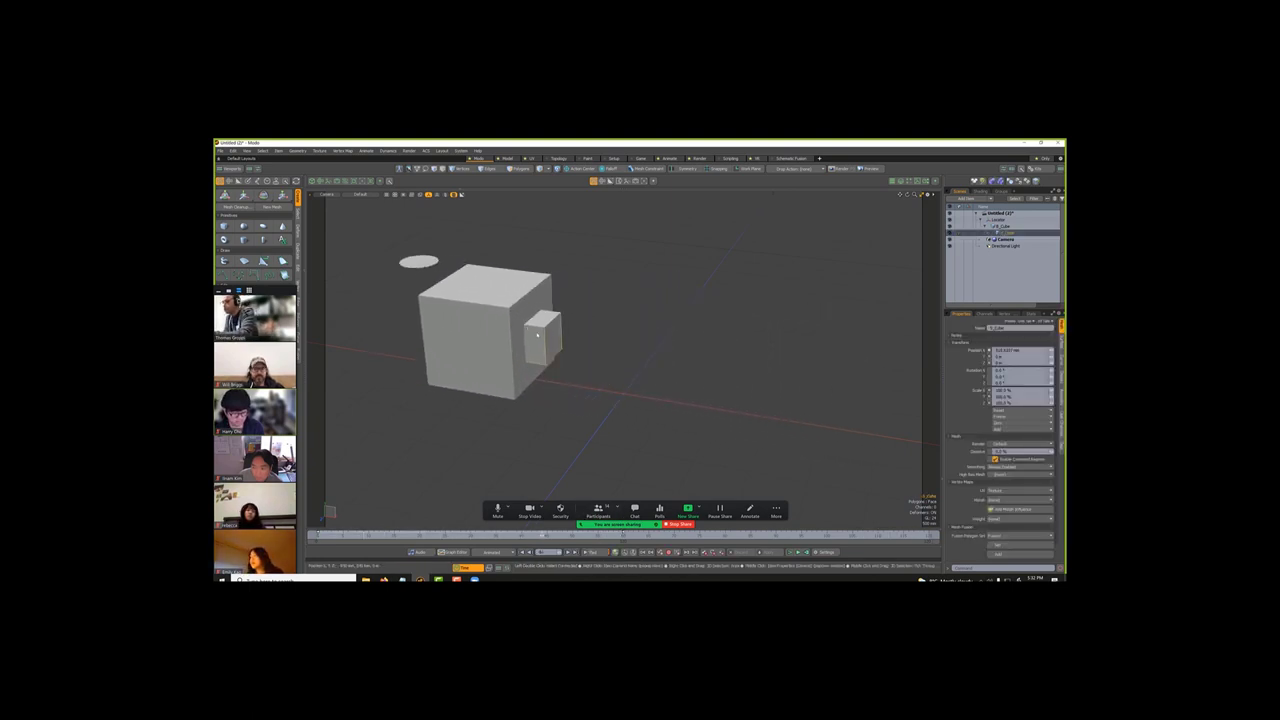
Step: Set all the small box's Position X keys to Linear interpolation in the Graph Editor
key(shift+F9)
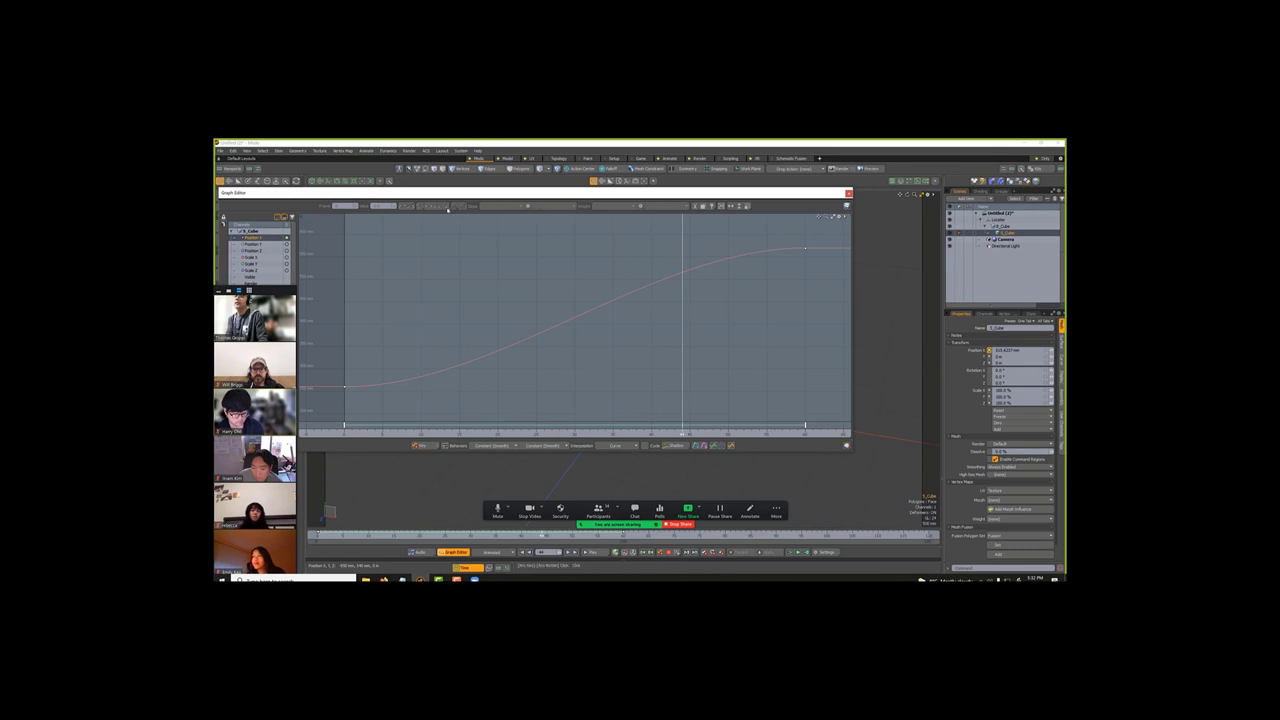
drag(817, 233, 361, 400)
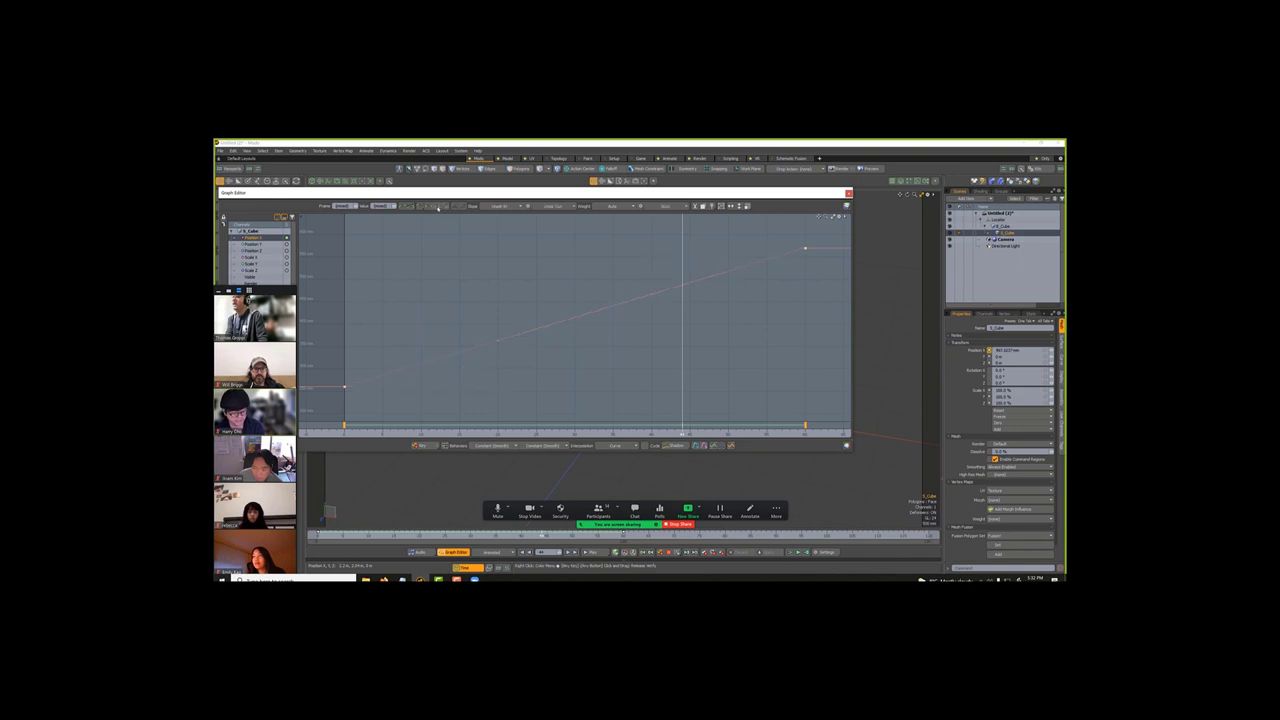
click(848, 193)
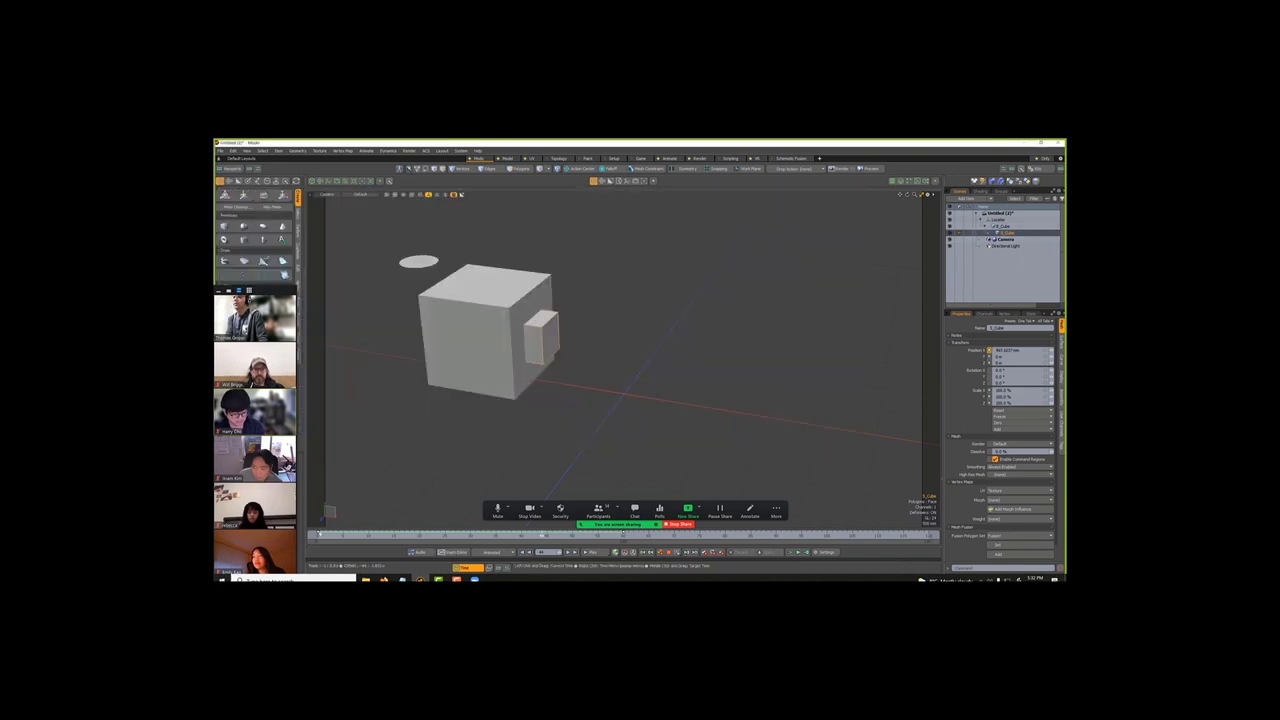
Step: Rewind and replay the animation from the first frame, then reselect the small side box
click(595, 552)
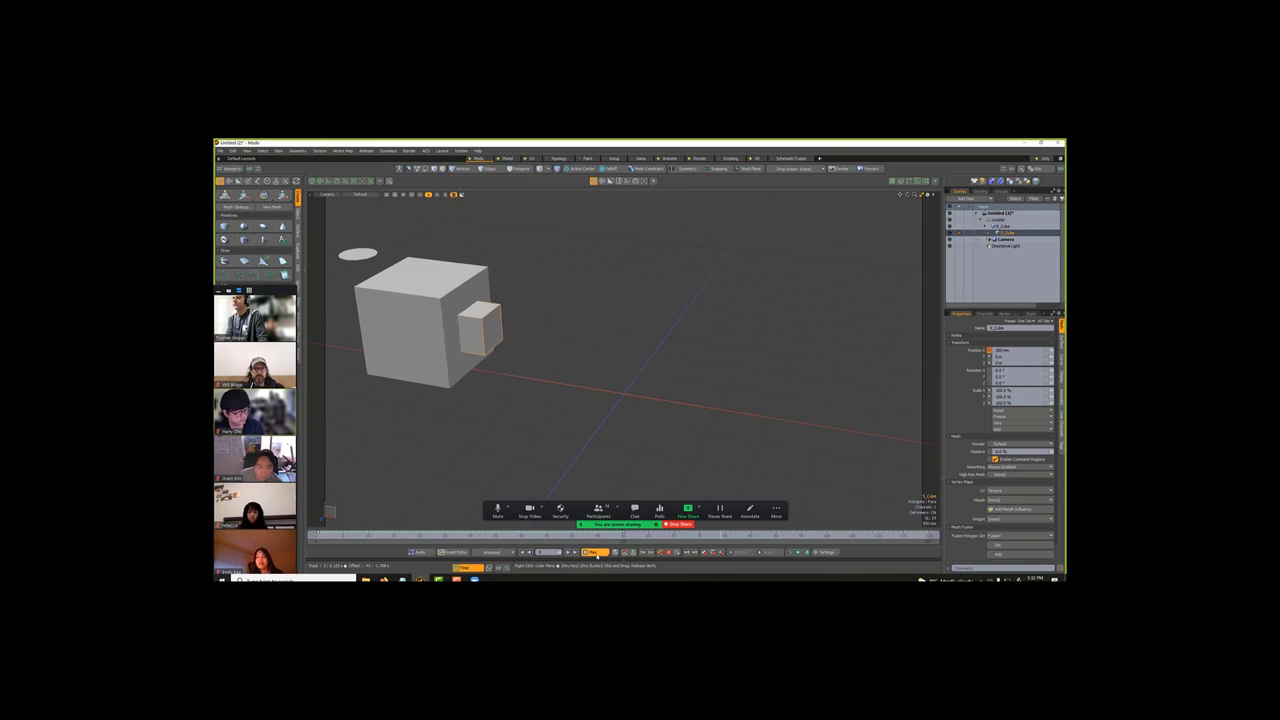
click(595, 552)
click(523, 423)
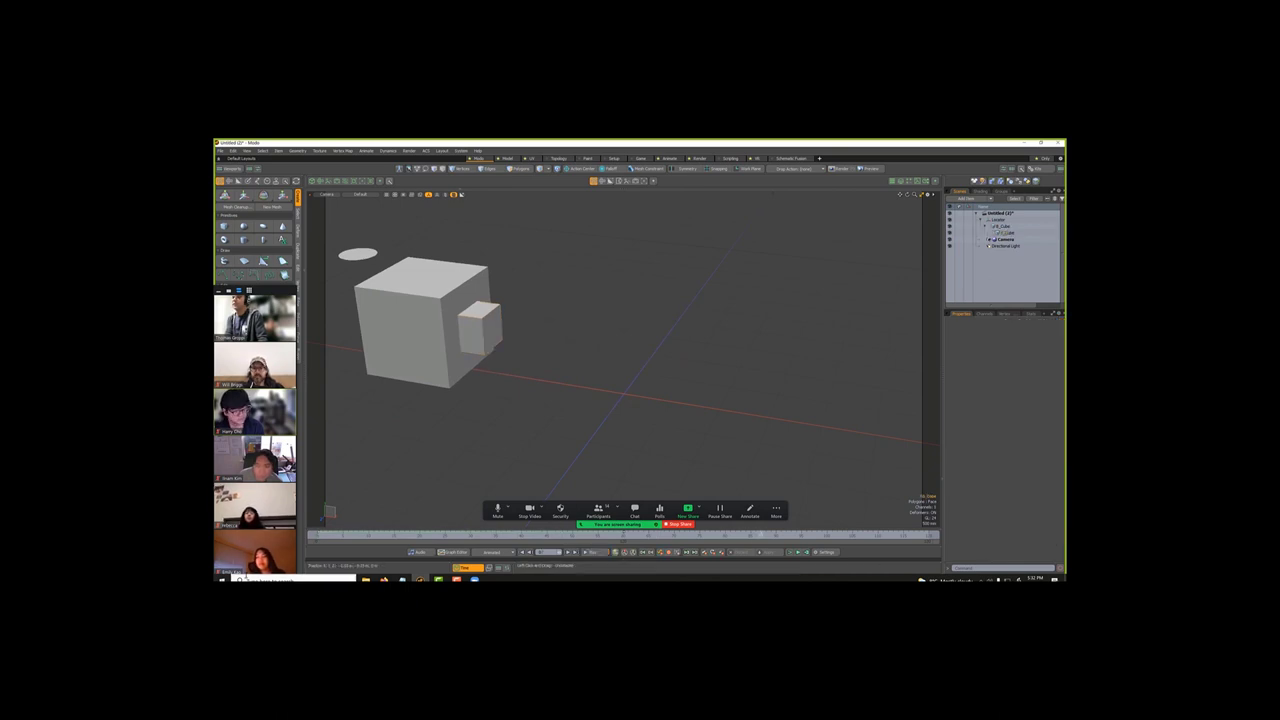
click(697, 552)
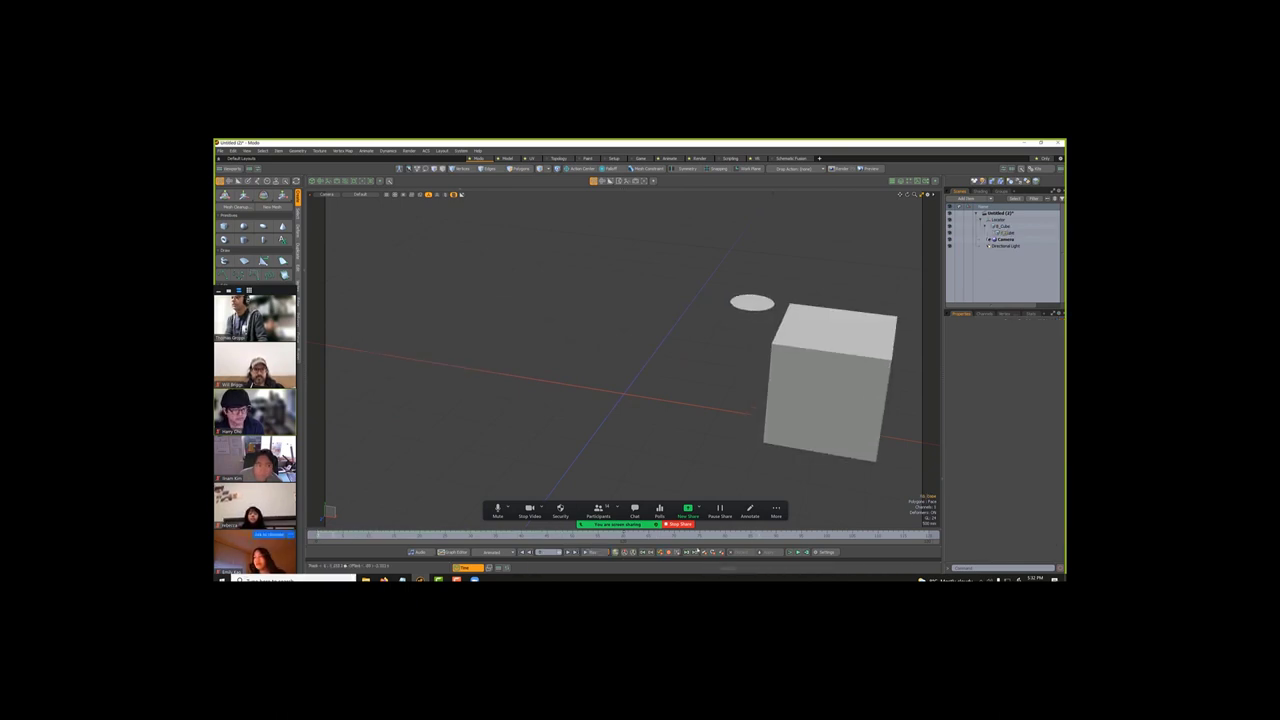
click(587, 553)
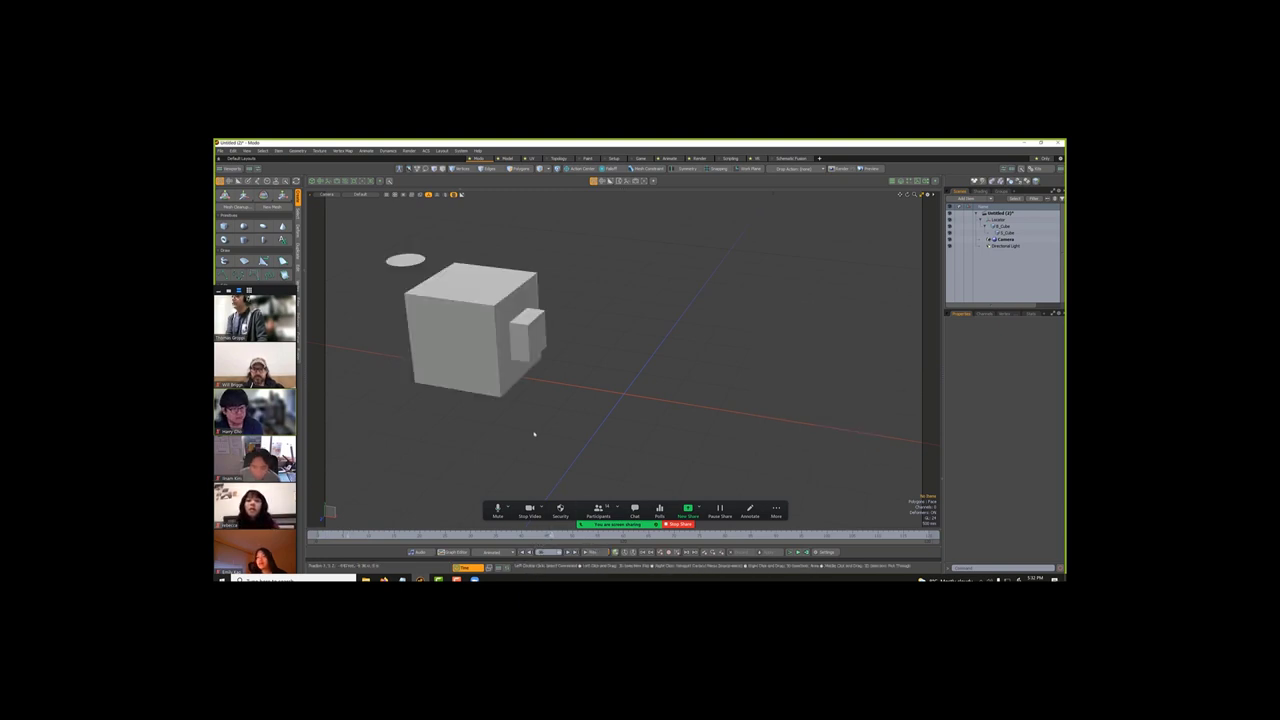
click(530, 347)
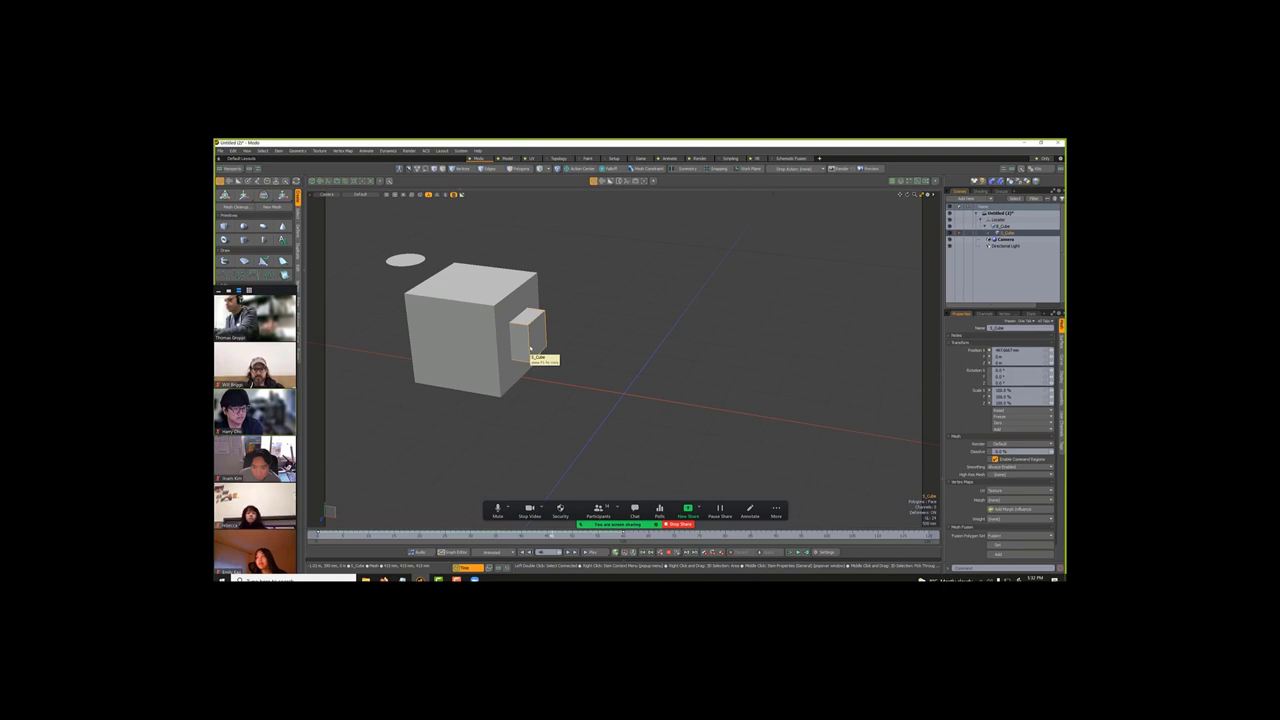
Step: In the Graph Editor, flatten the last key's tangent so the position curve eases in
key(ctrl+g)
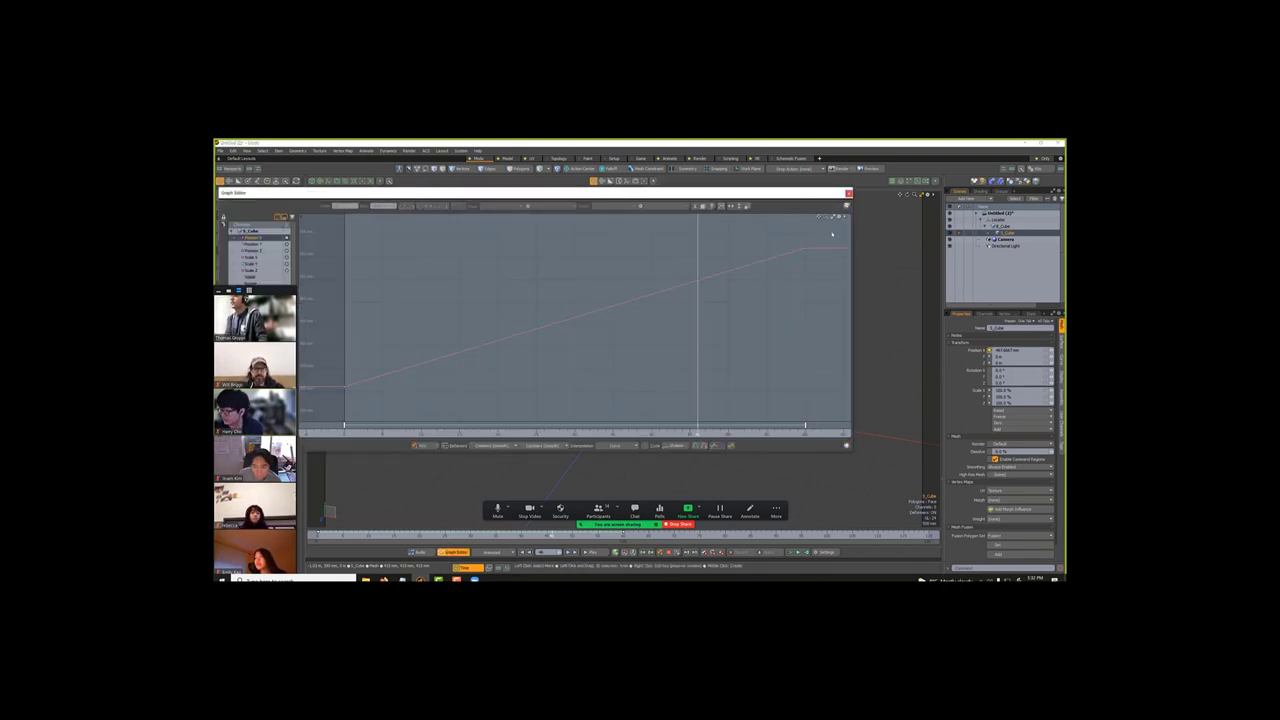
drag(831, 234, 333, 415)
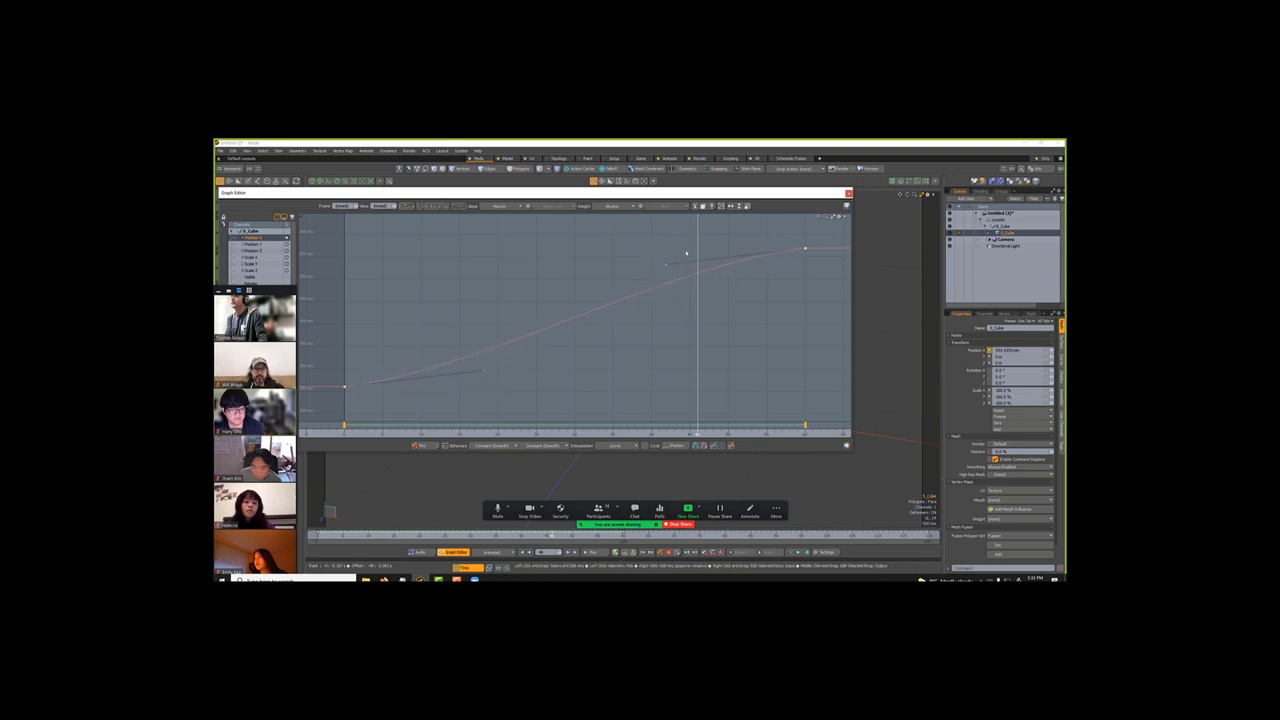
drag(686, 253, 695, 255)
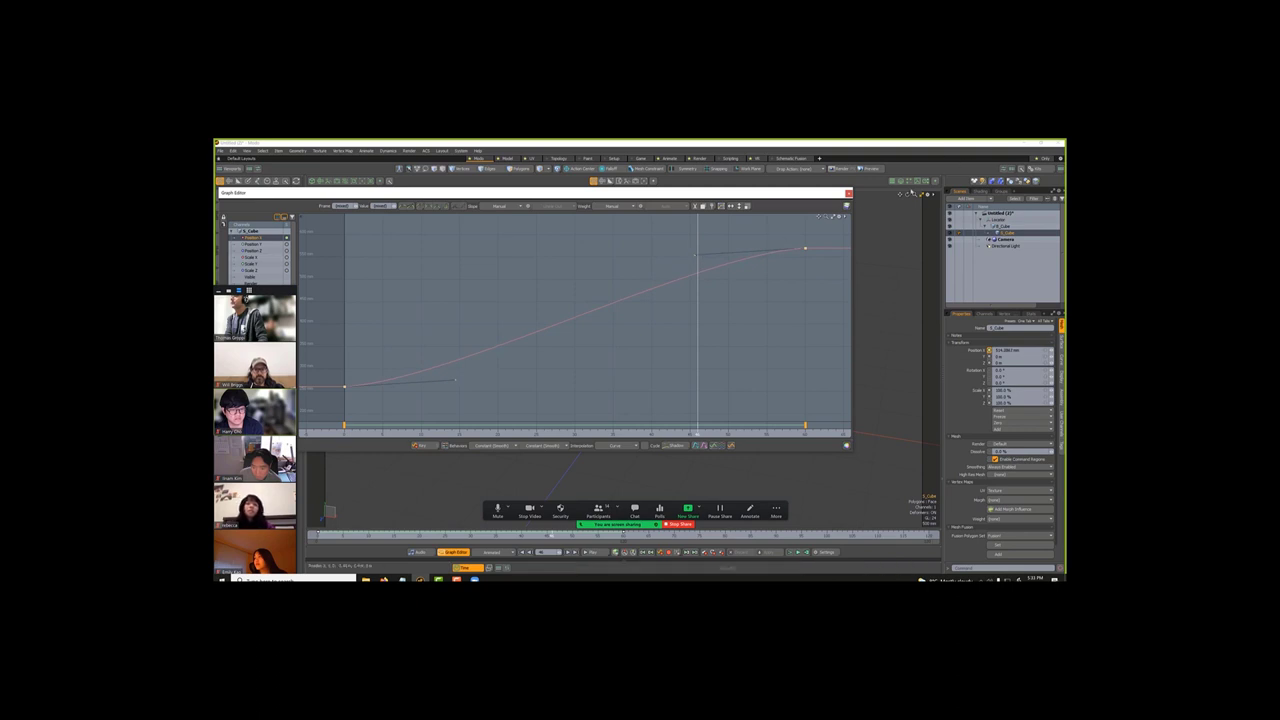
click(849, 193)
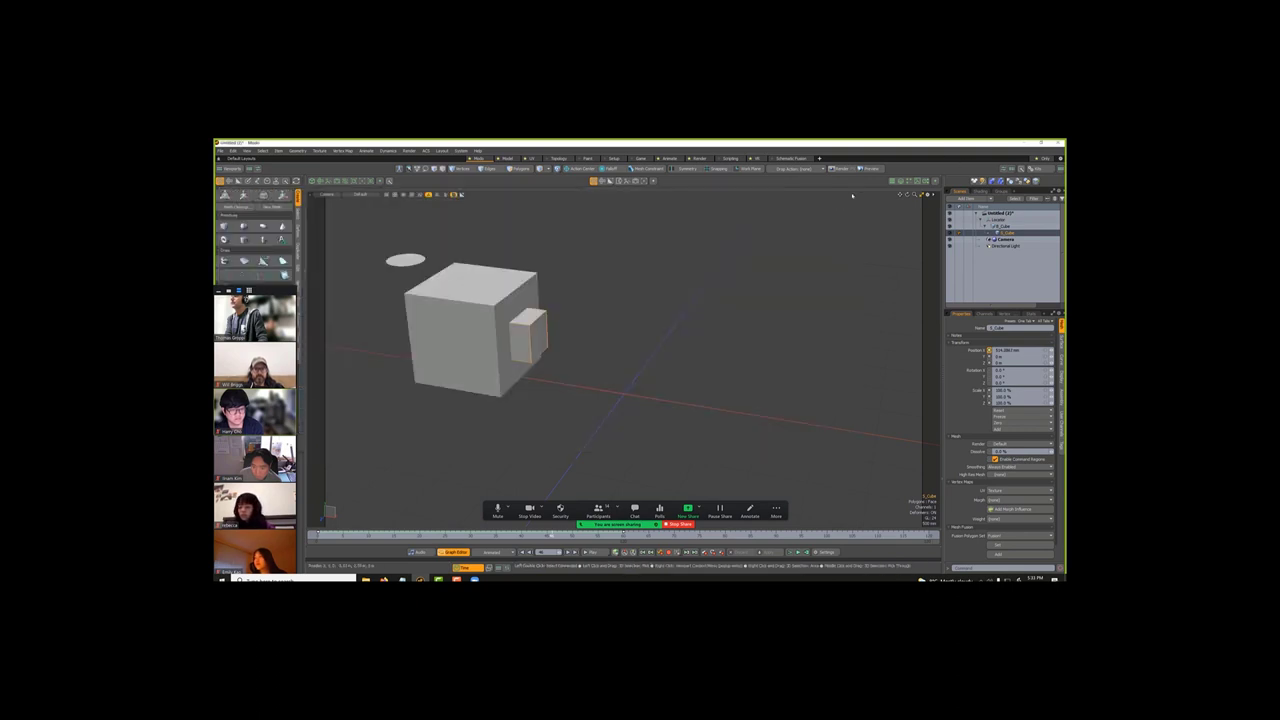
click(715, 409)
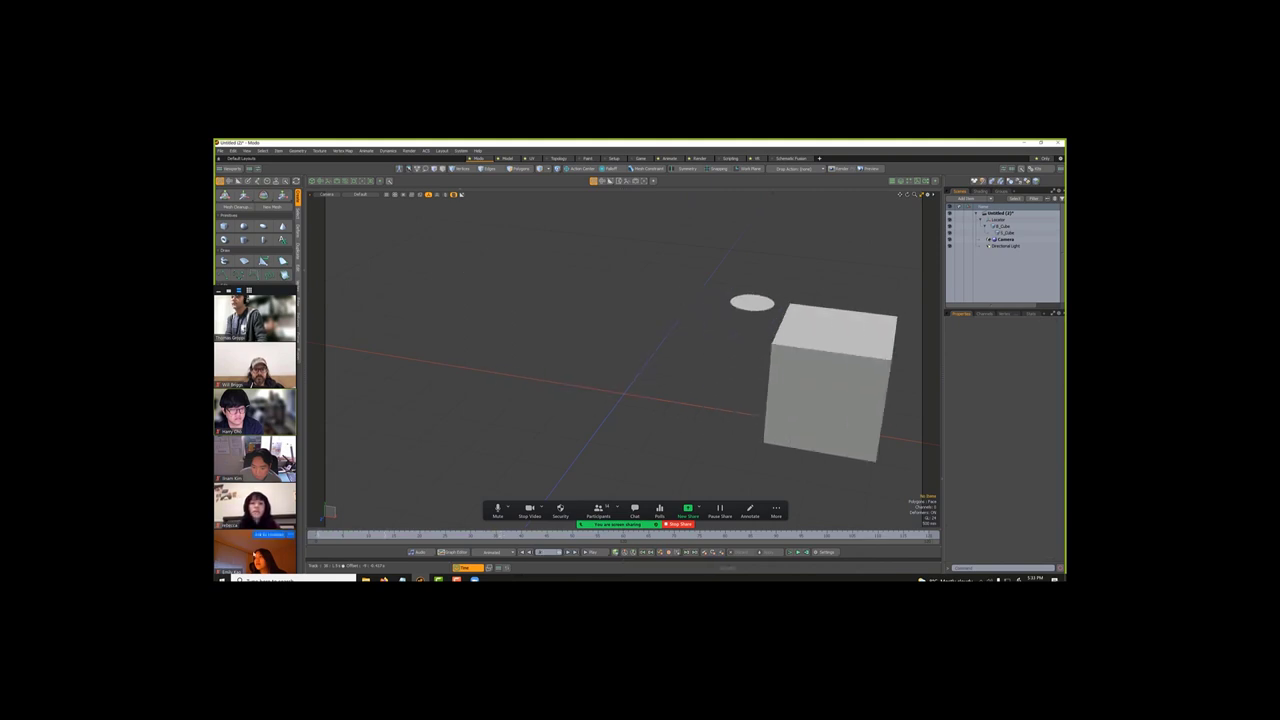
click(452, 537)
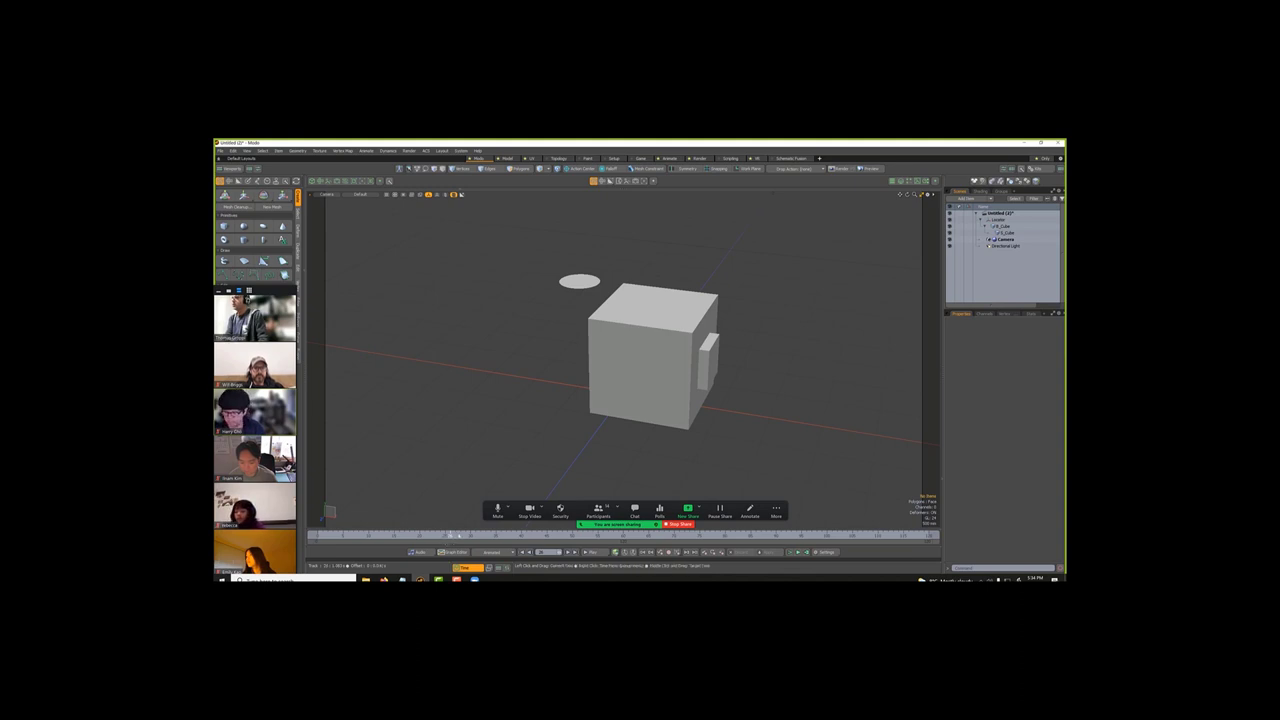
click(706, 362)
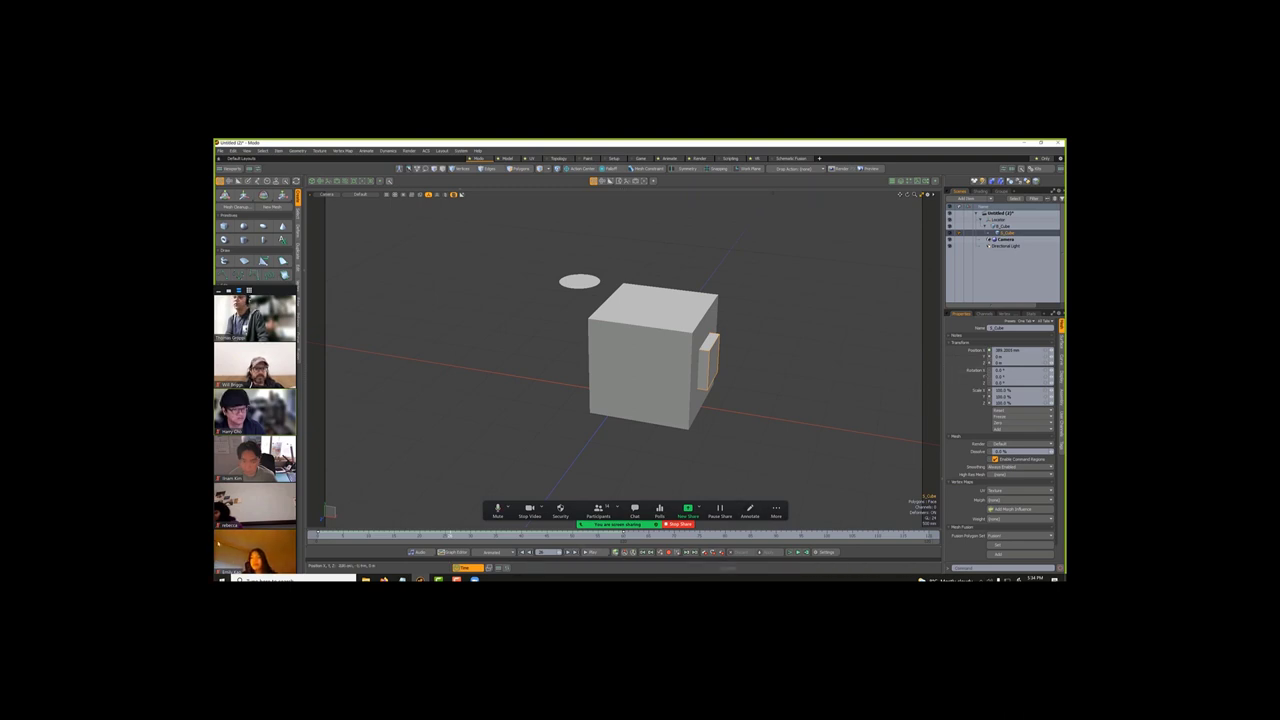
key(ctrl+z)
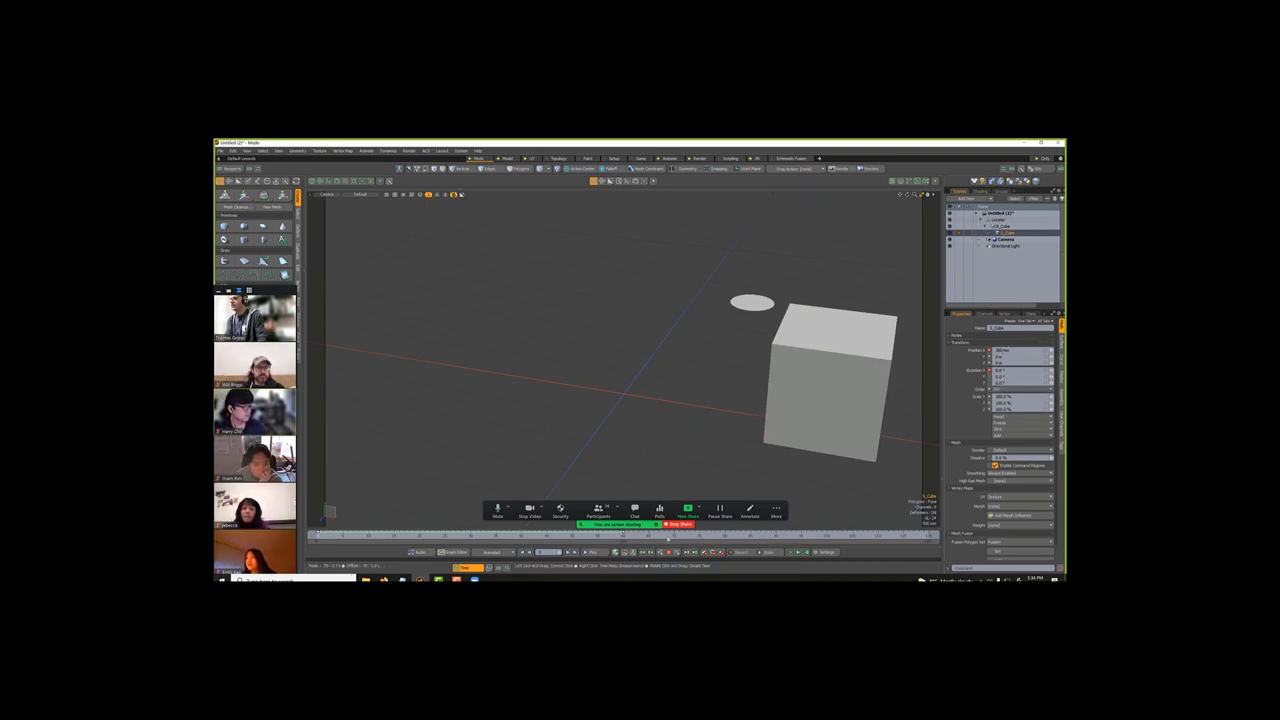
key(ctrl+shift+z)
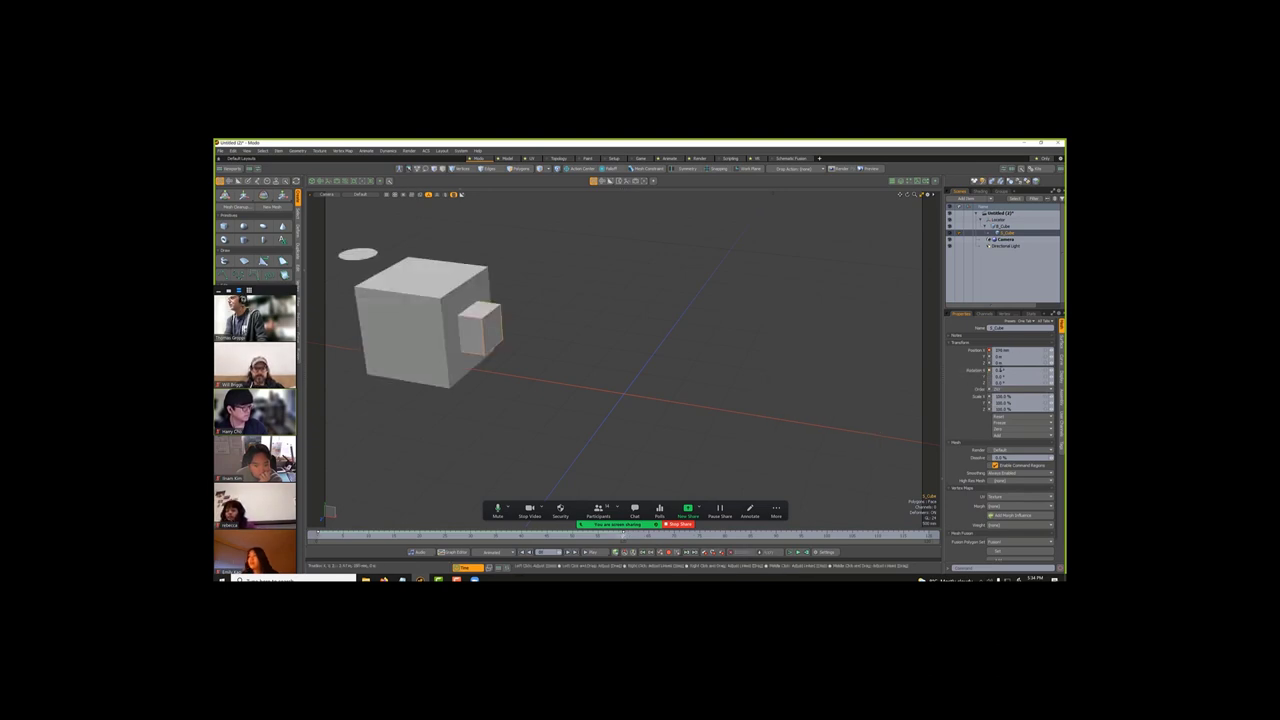
Step: Set the small cube's Rotation X to 180 and stop the animation playback
double_click(999, 370)
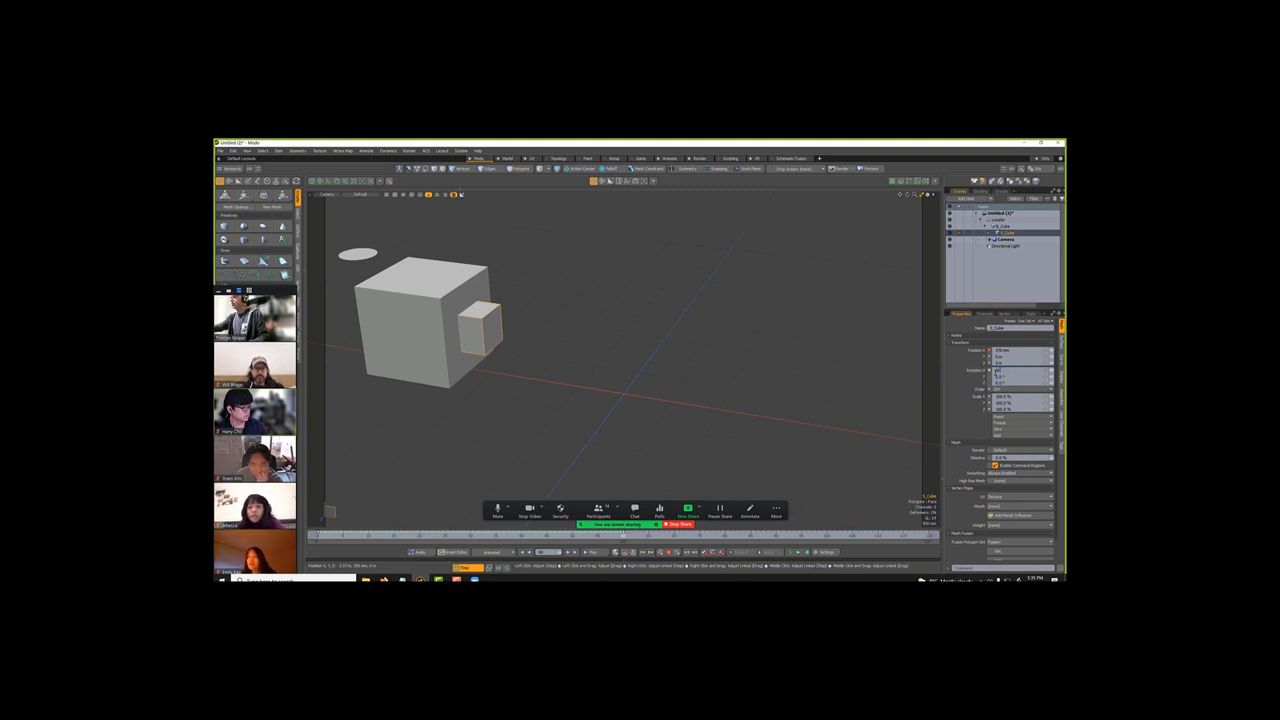
text(180)
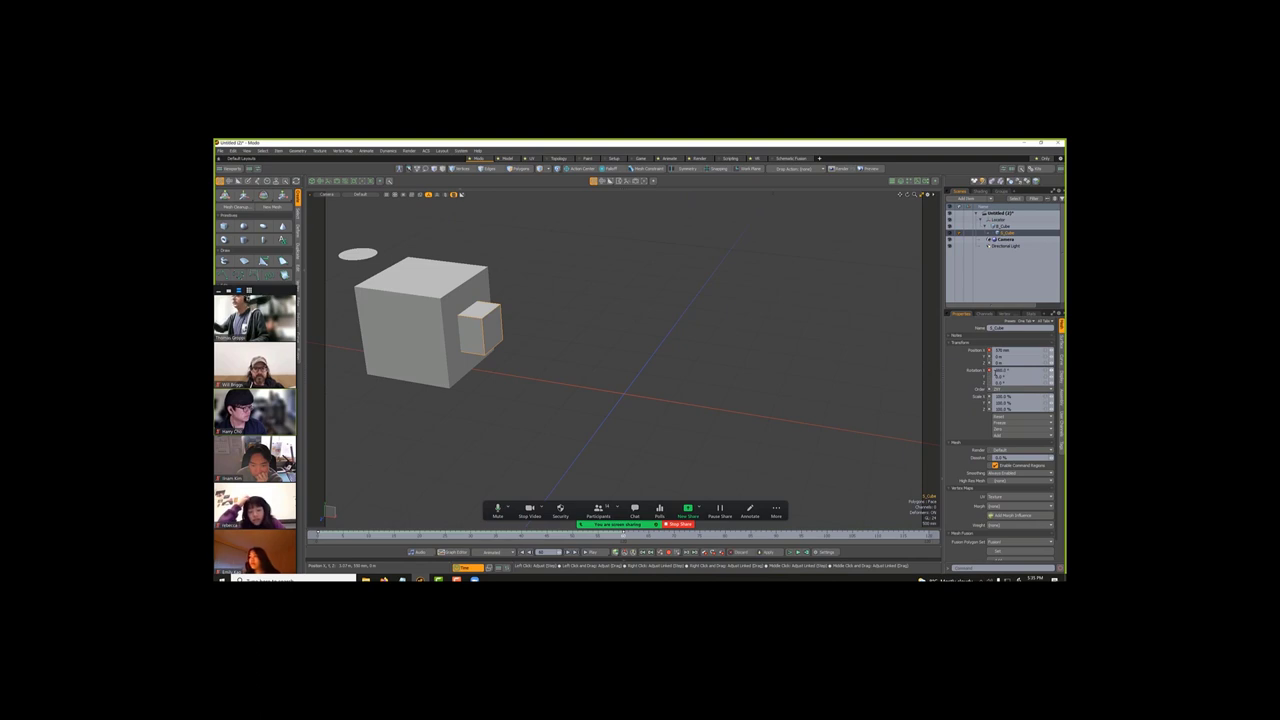
key(Return)
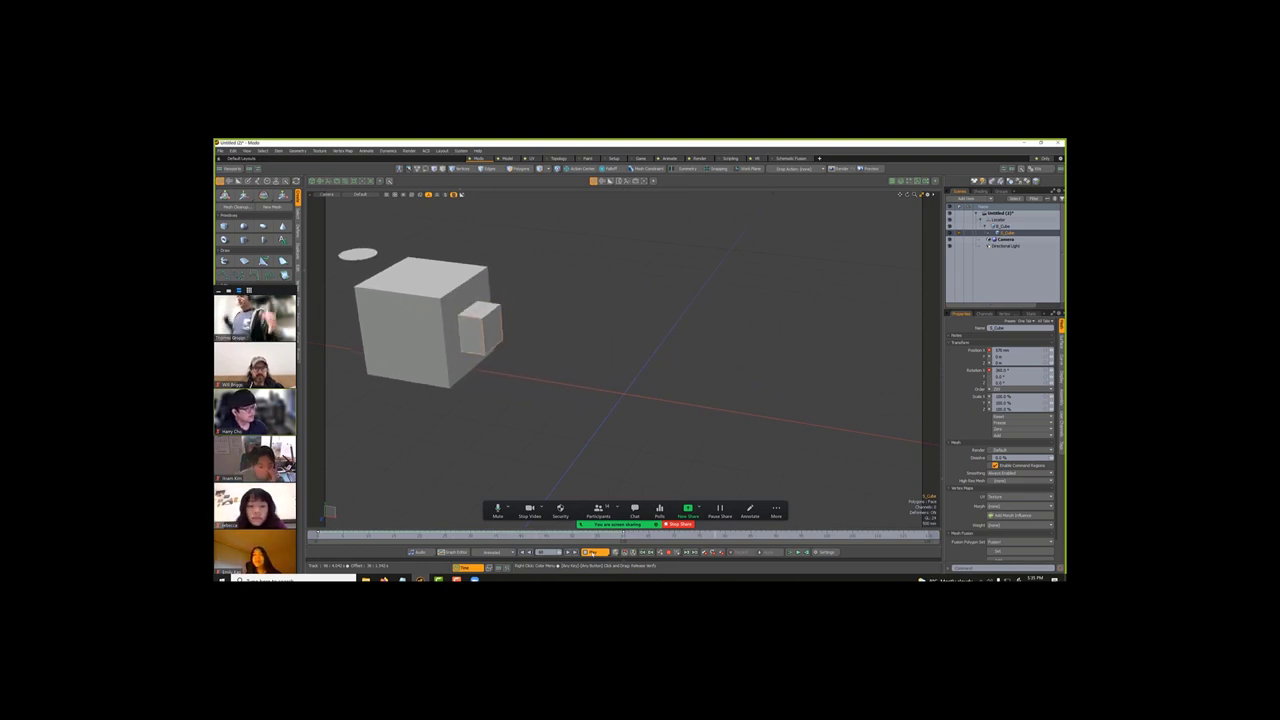
click(592, 552)
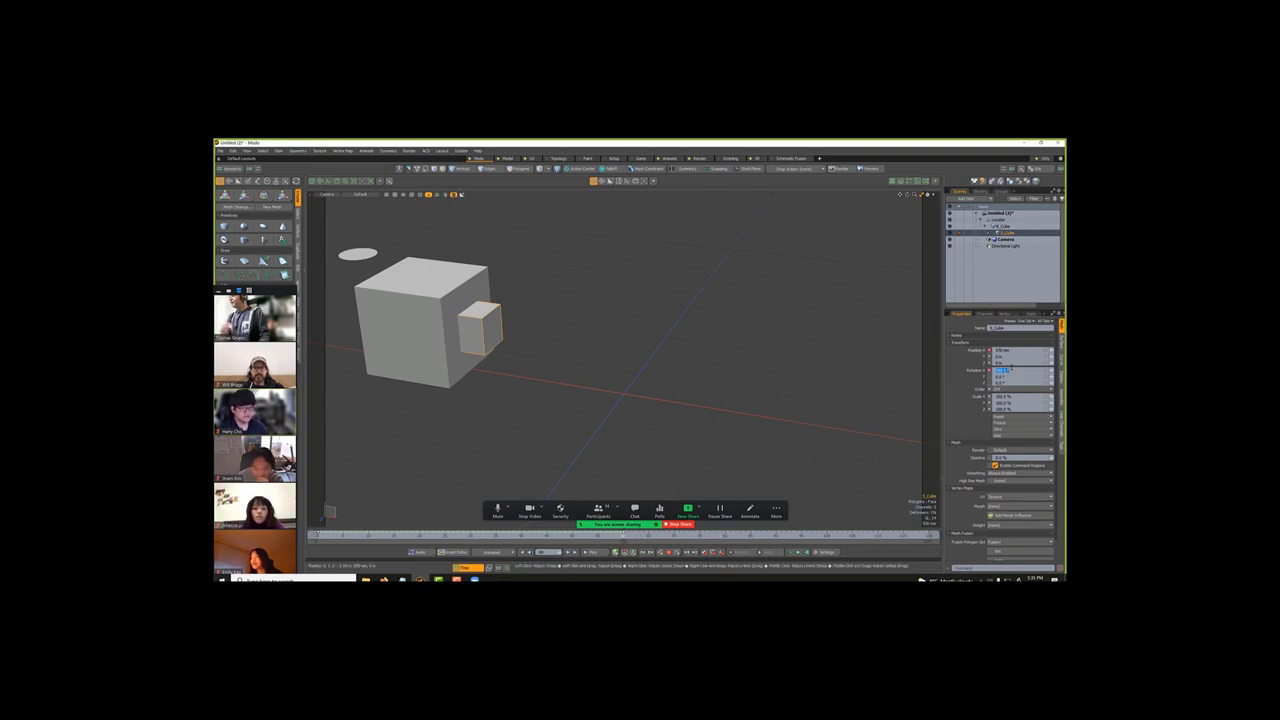
key(Return)
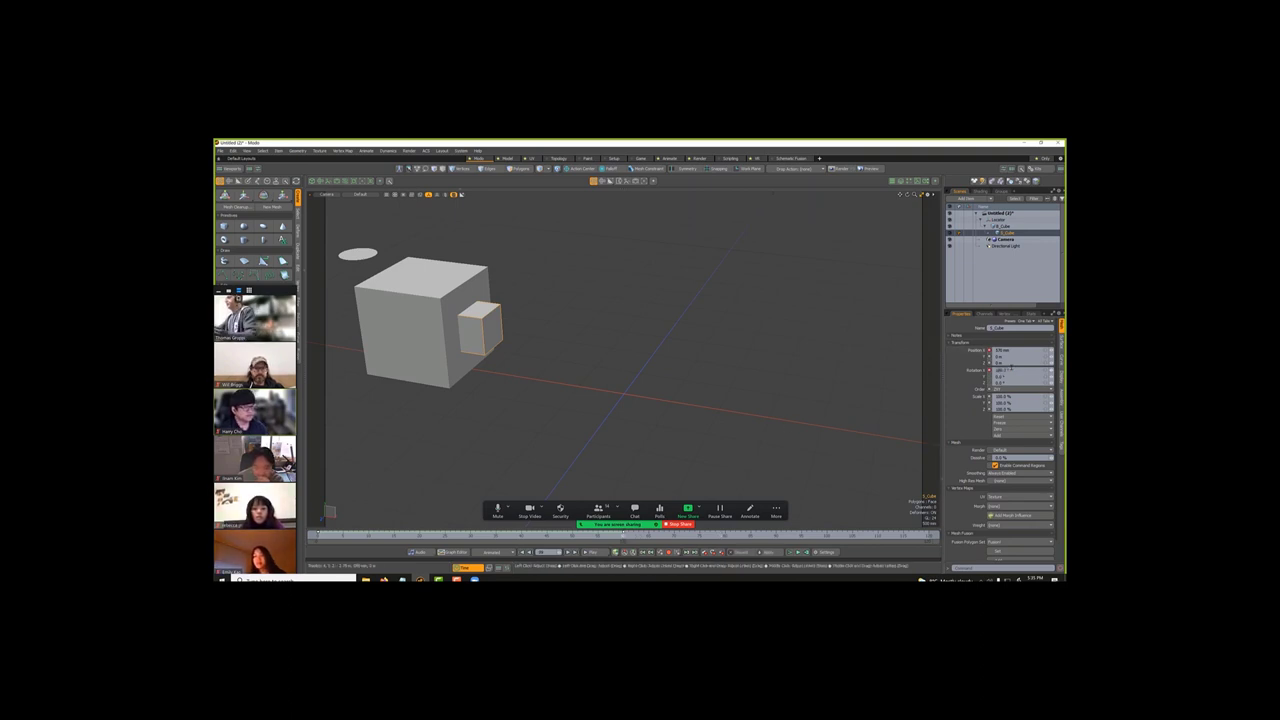
Step: Clear the selection, reselect the small cube and bring up Polygon Set Material
key(Escape)
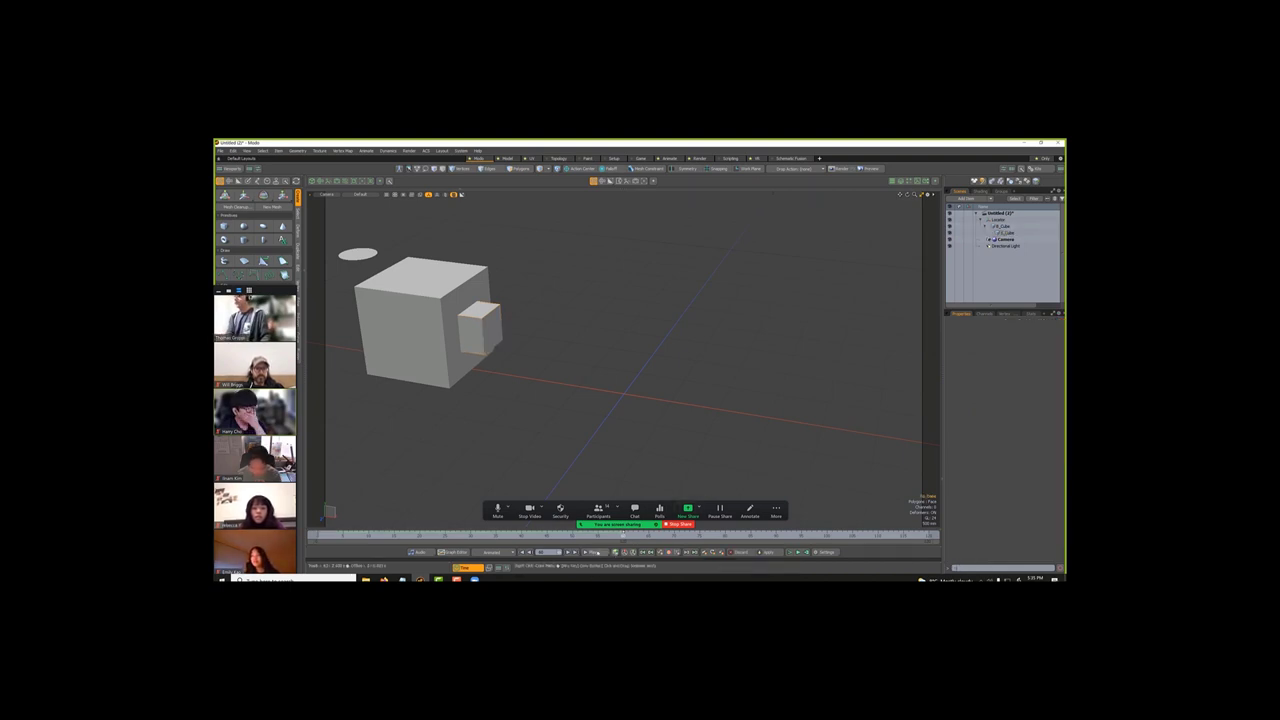
key(Escape)
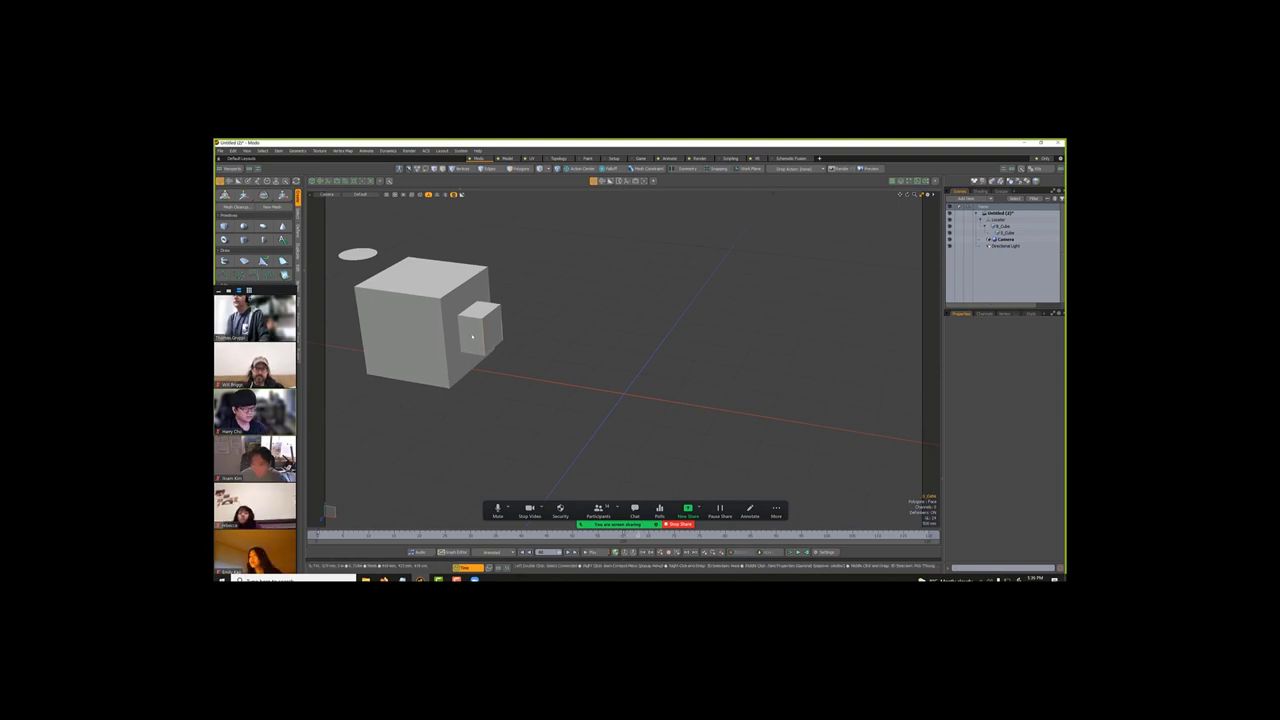
click(472, 337)
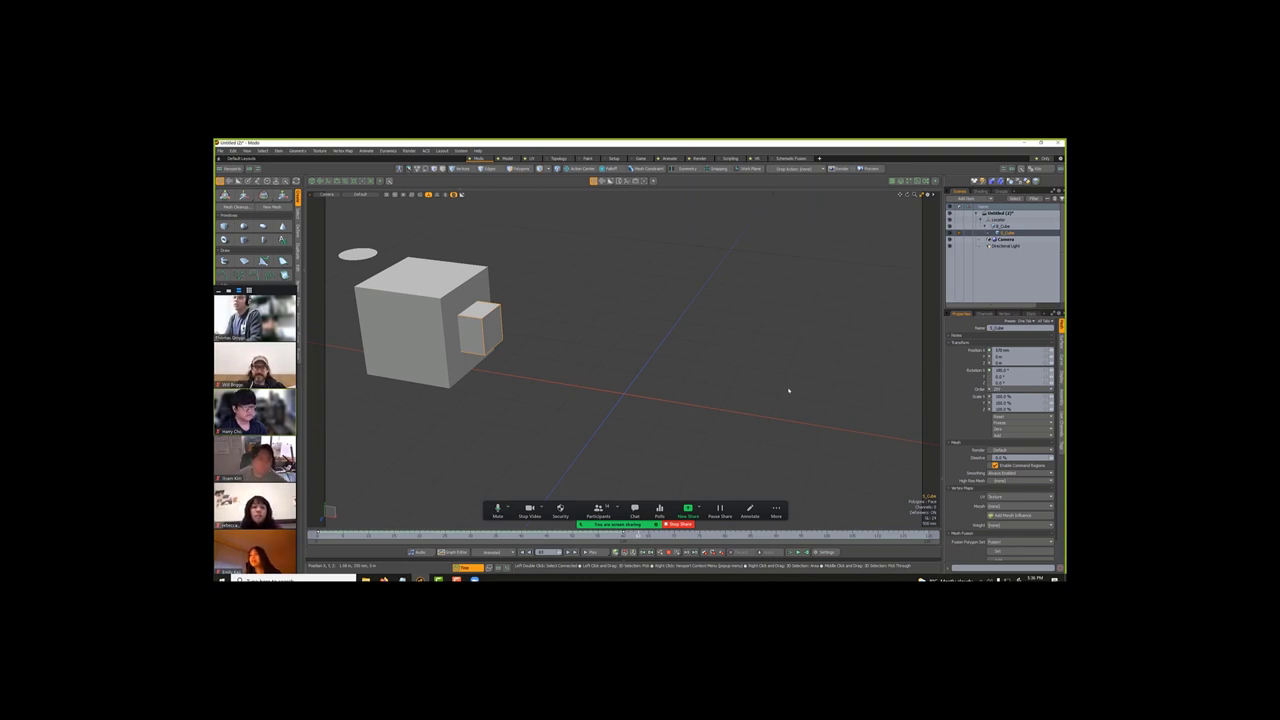
key(m)
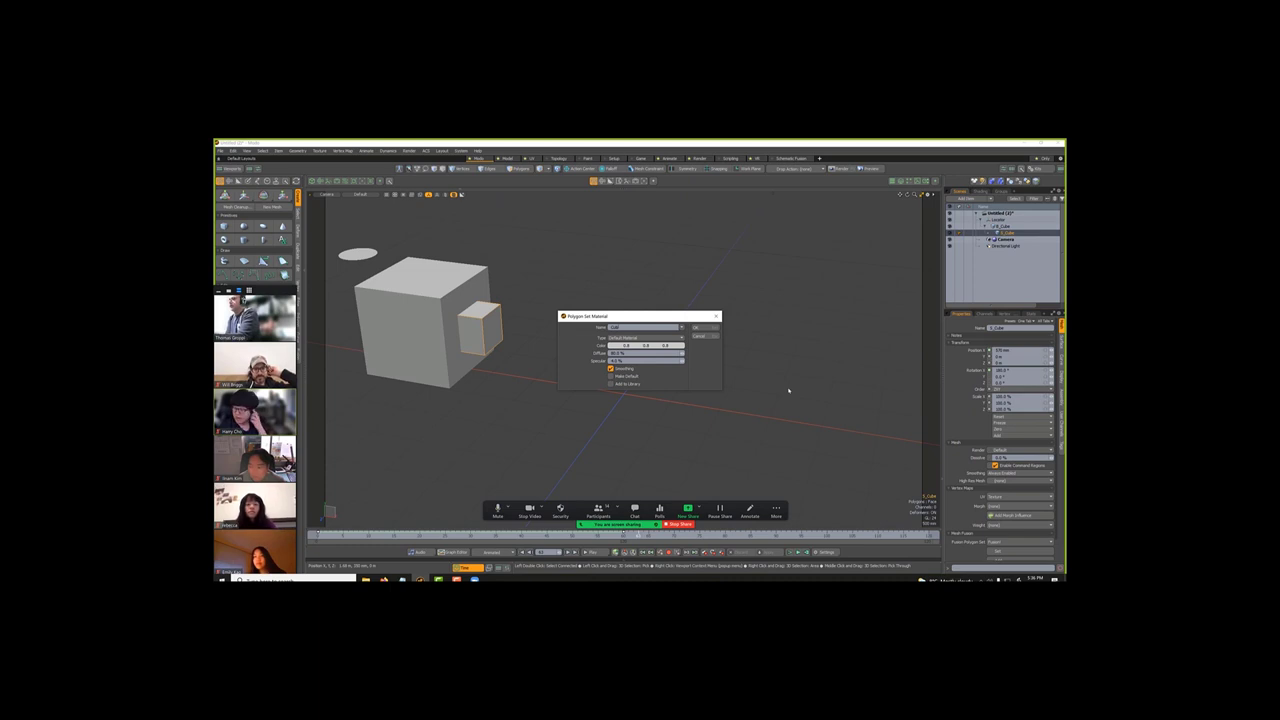
Step: Confirm the new material and select it under the Cube material group in the Shader Tree
key(Return)
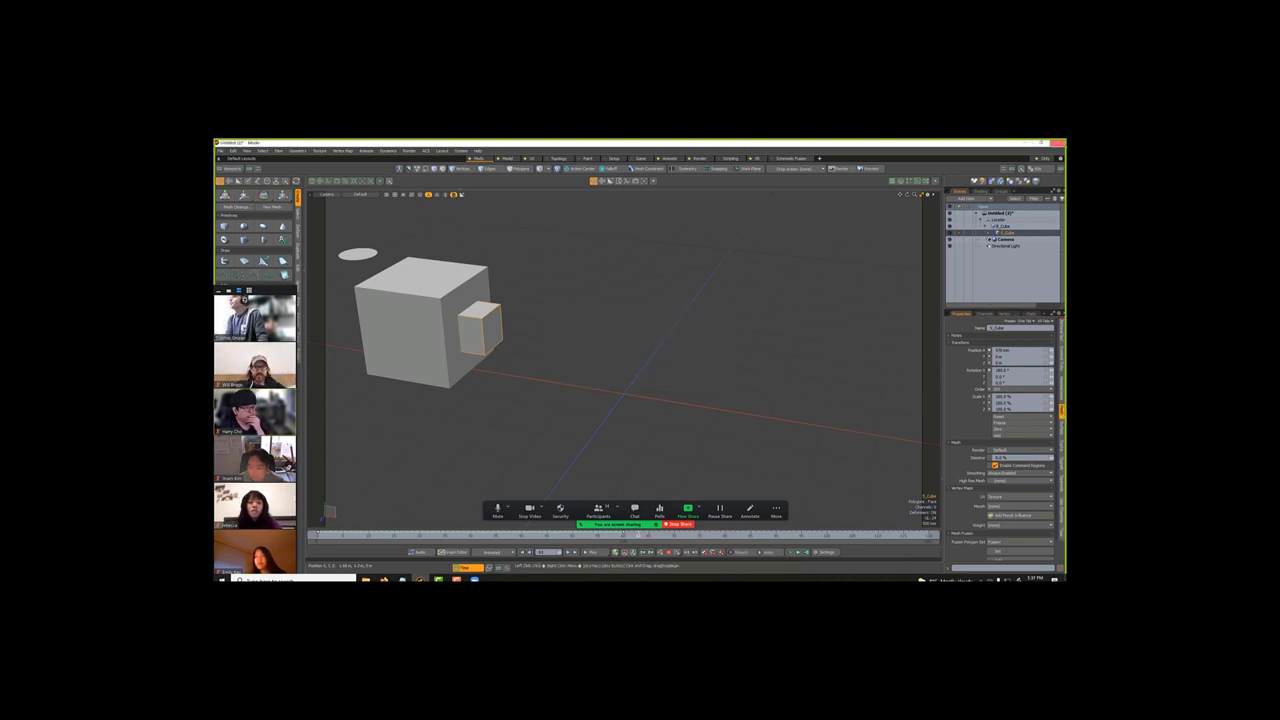
click(982, 191)
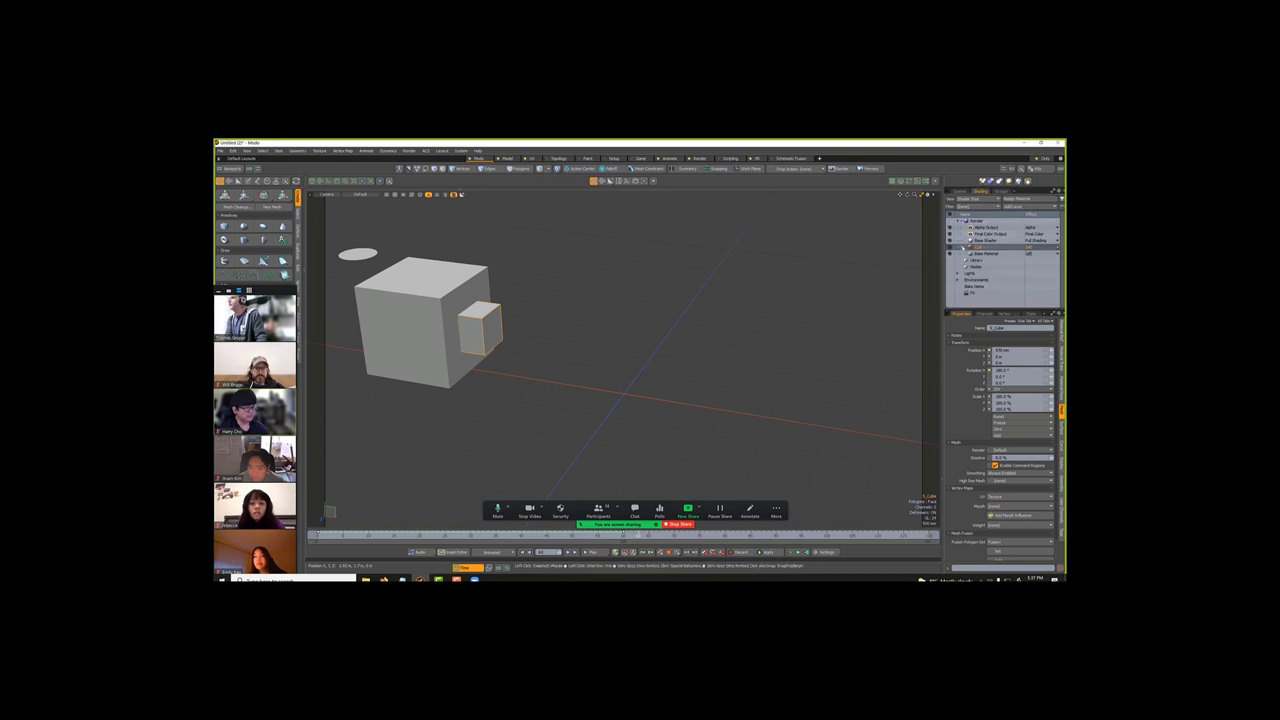
click(964, 247)
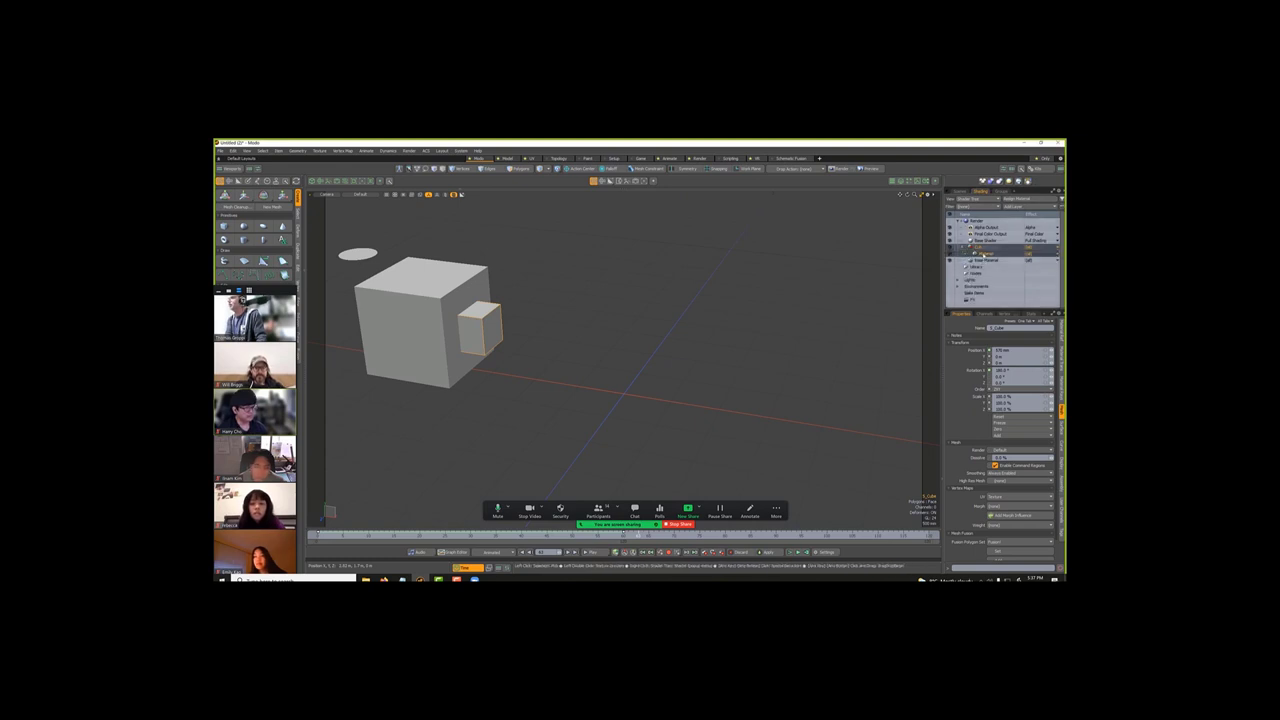
click(984, 254)
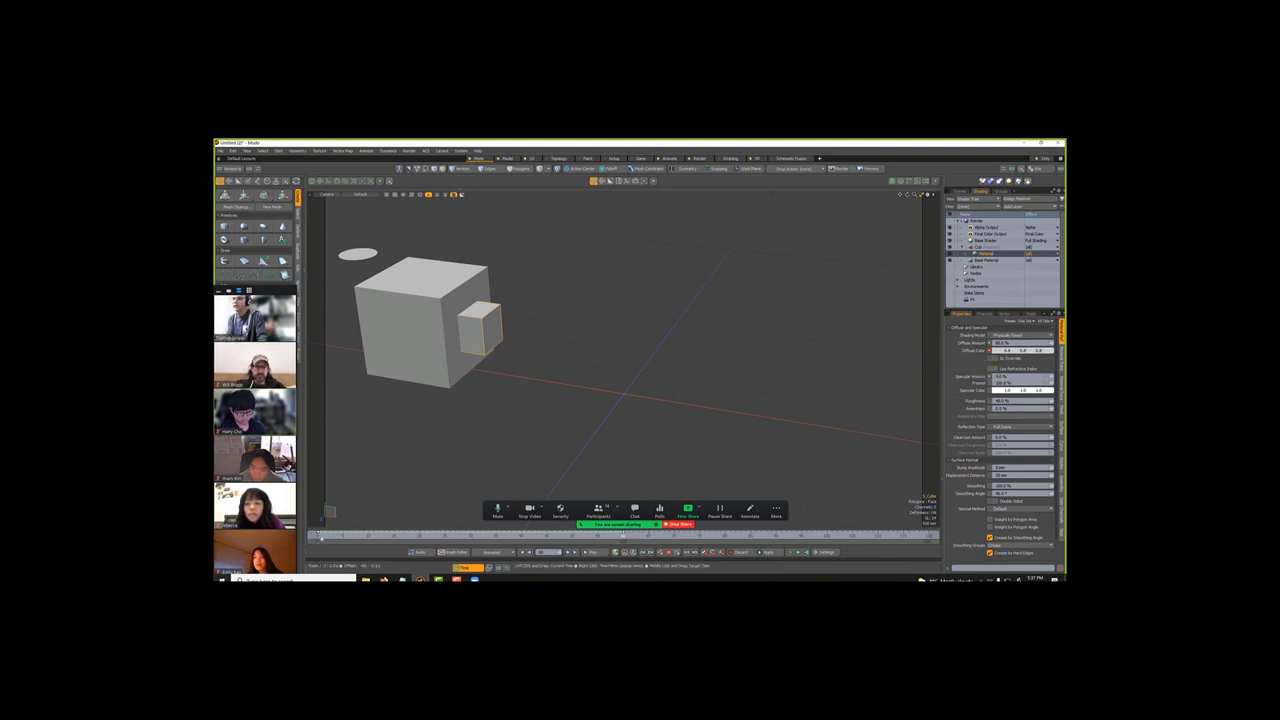
Step: Darken the material's Diffuse Color by lowering the Color Picker value slider
key(ctrl+z)
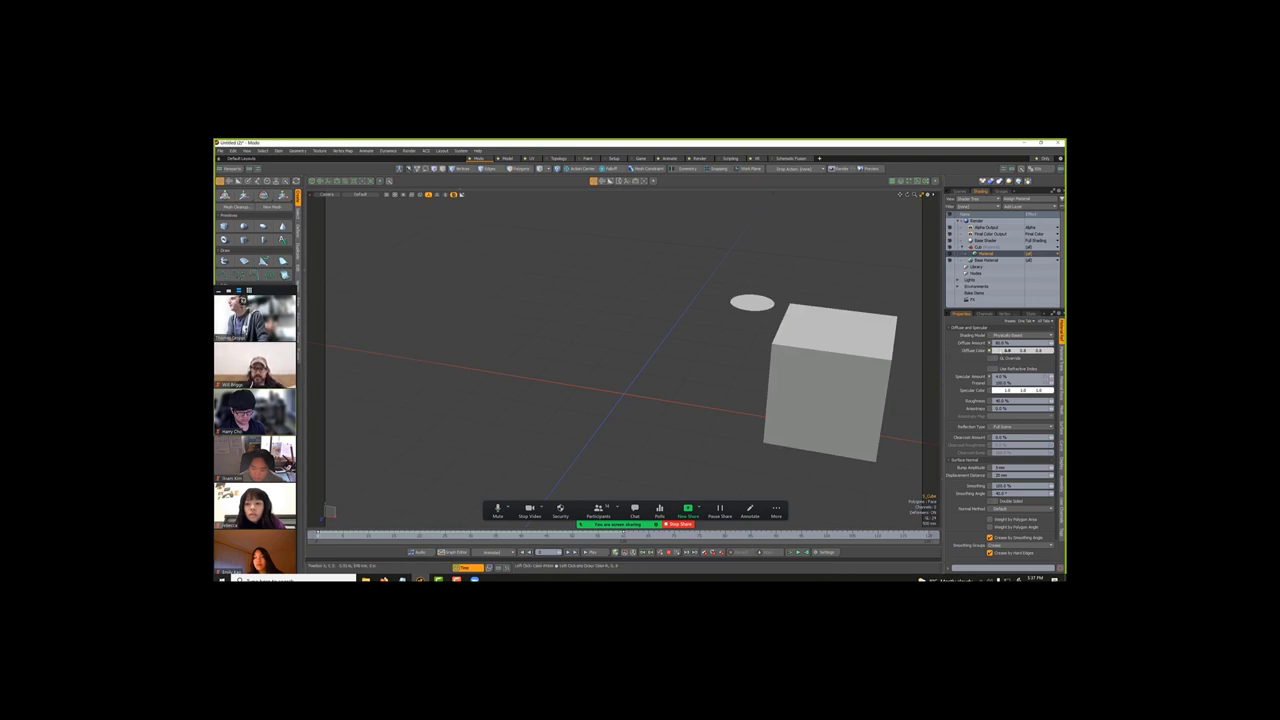
click(988, 350)
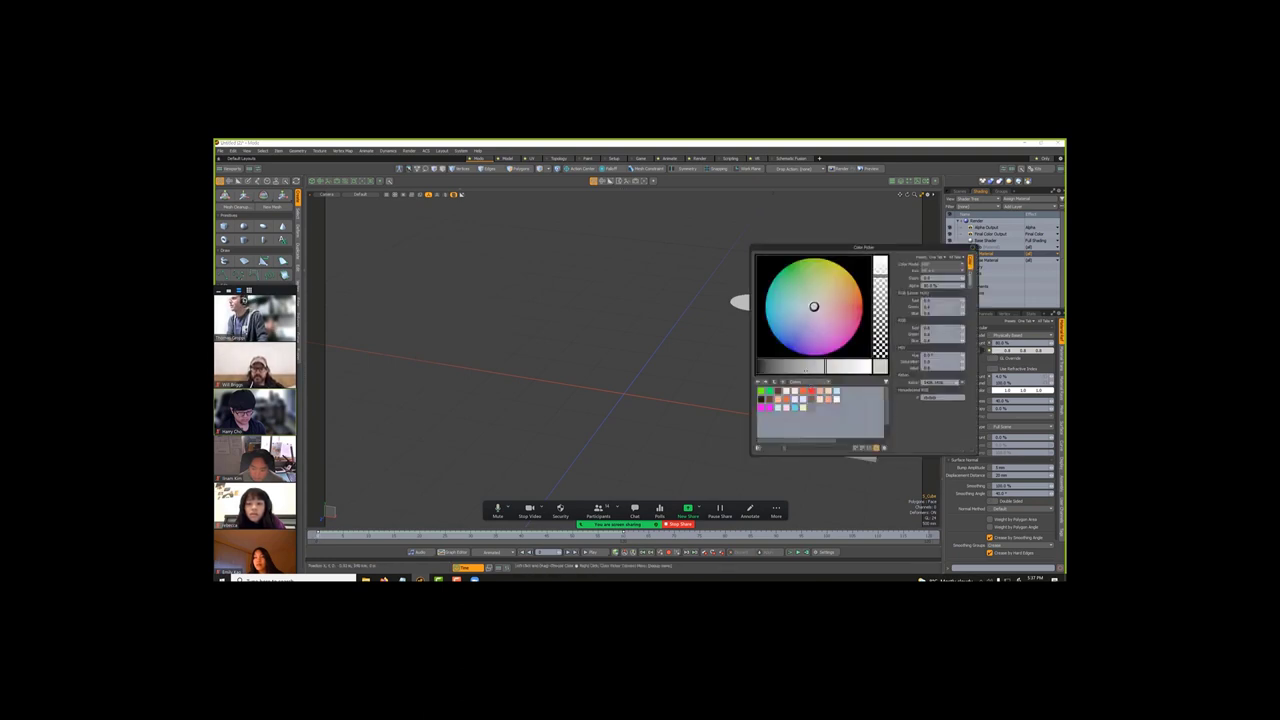
drag(805, 367, 779, 367)
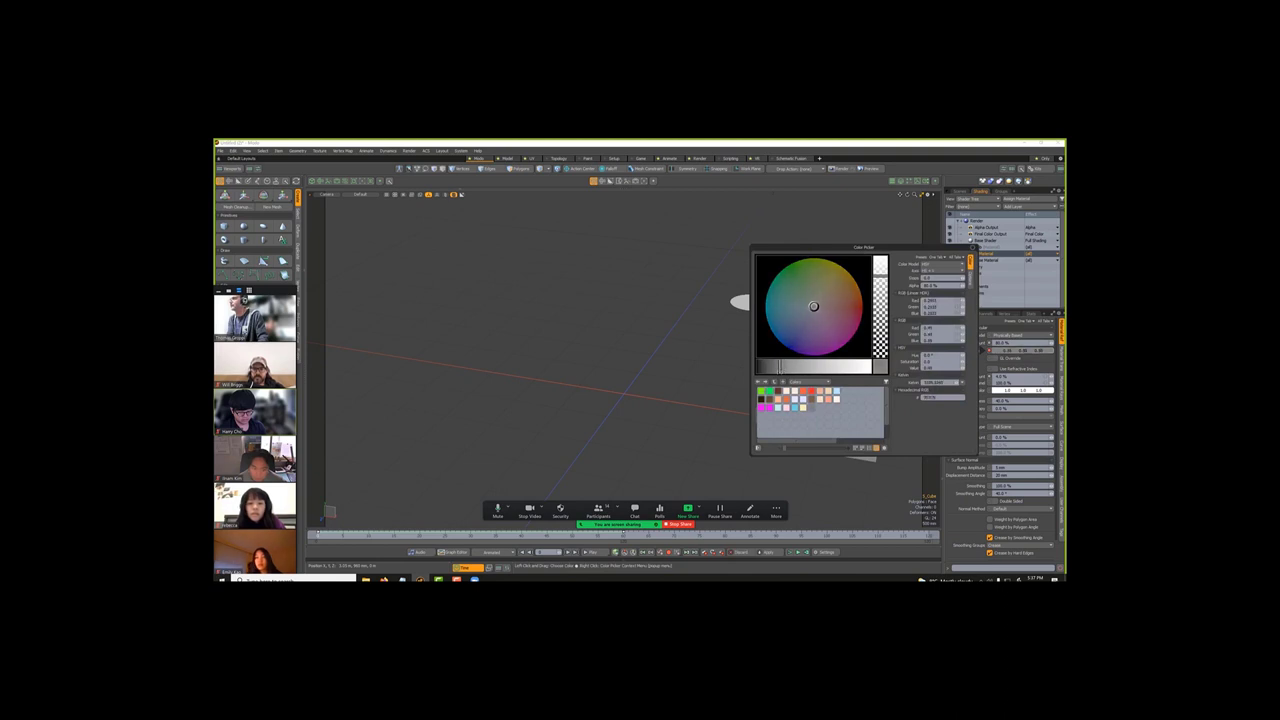
click(757, 209)
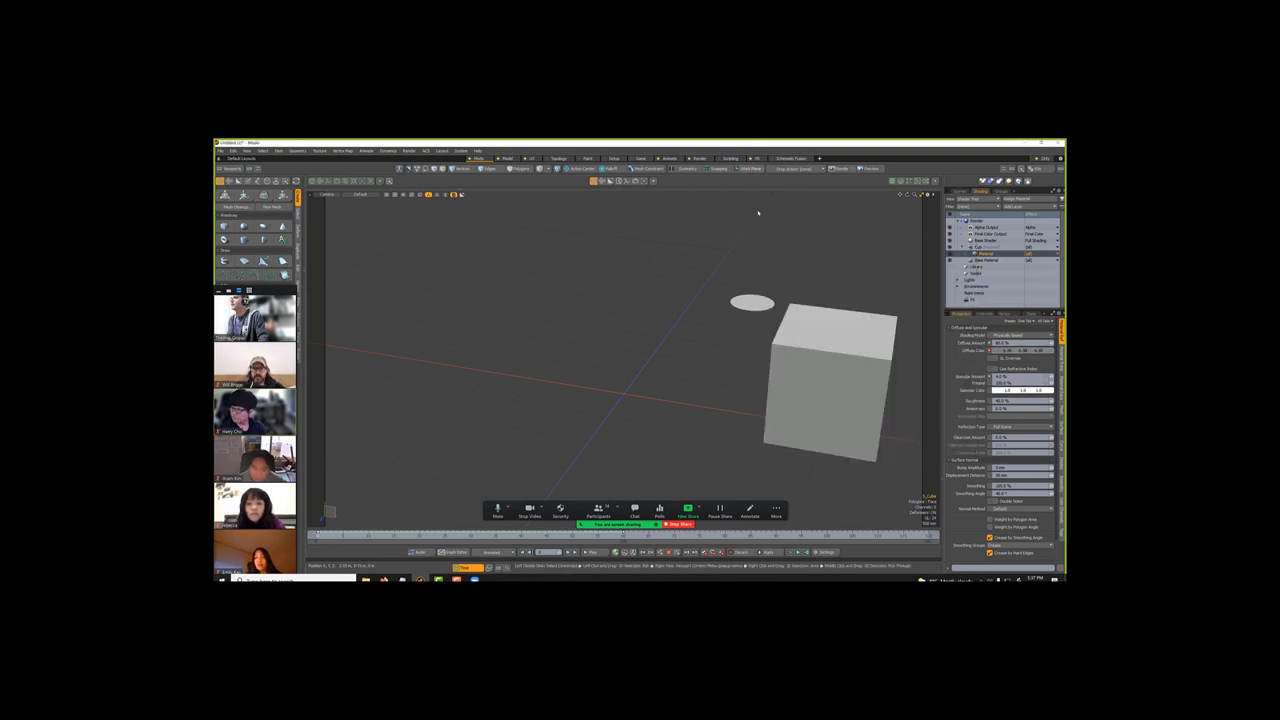
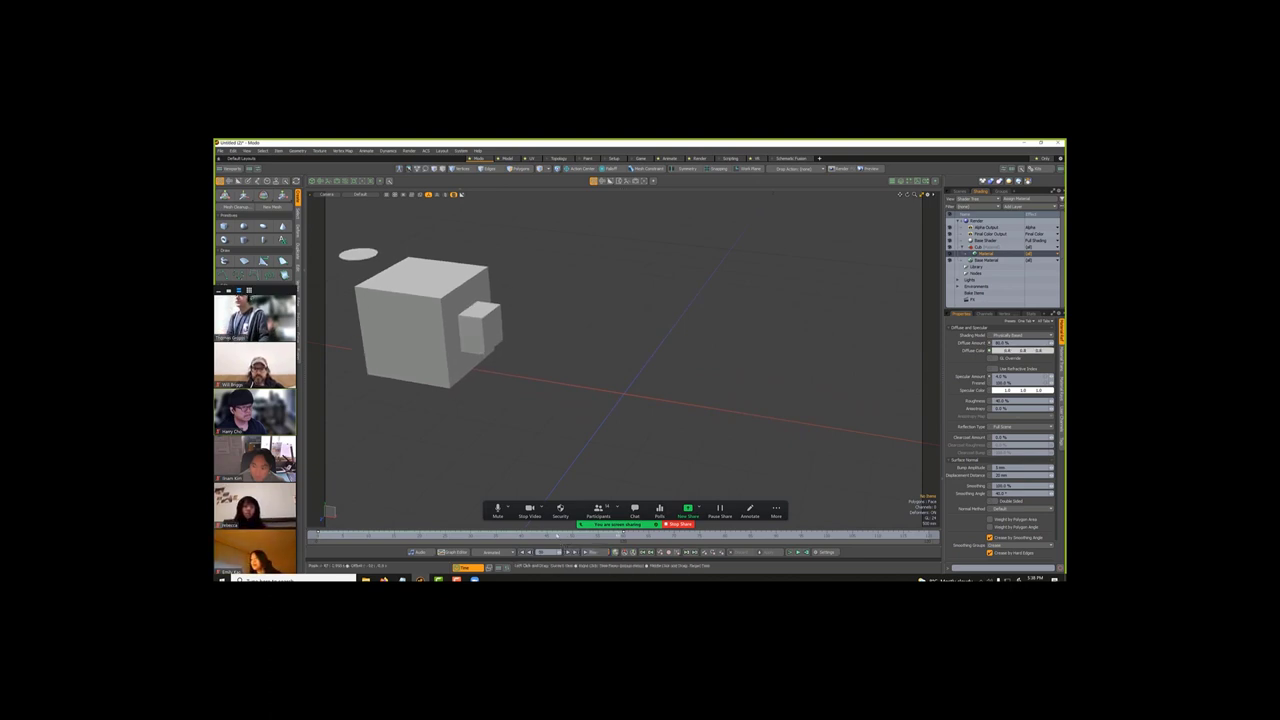
Step: Resume playback and open the F8 render preview of the cube with its attached box
click(562, 550)
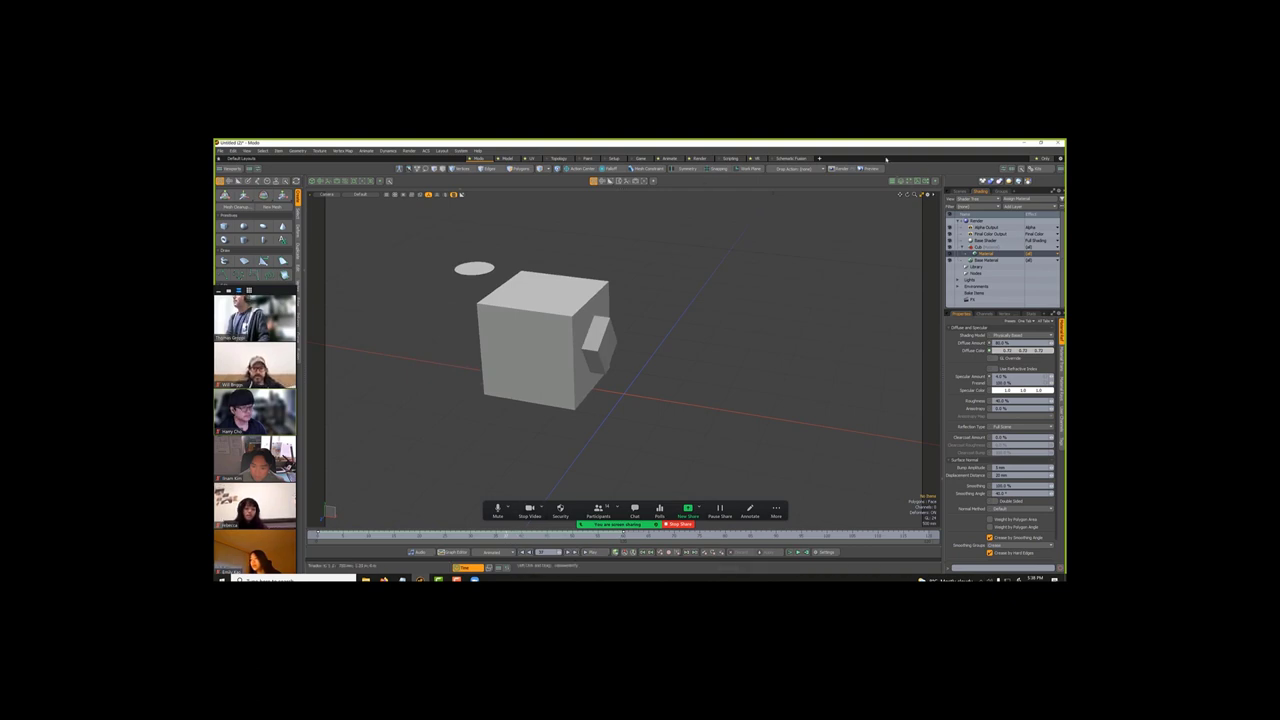
key(F8)
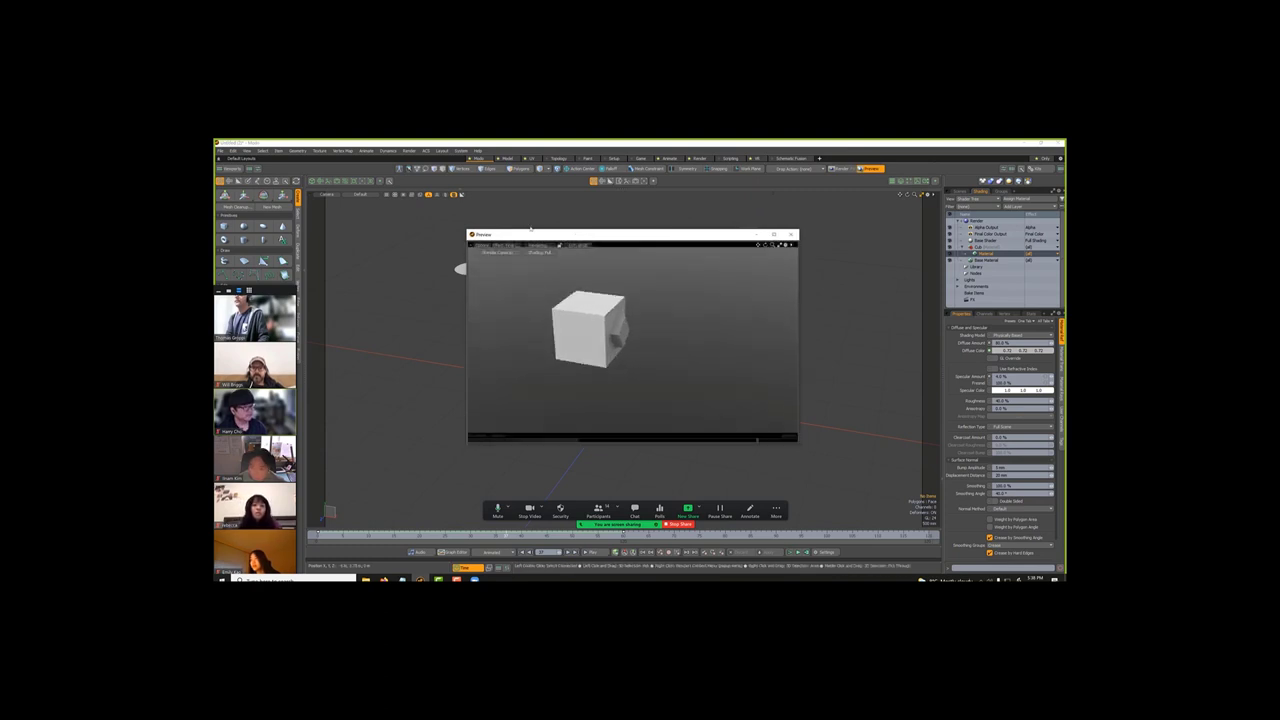
Step: Move the Preview window up-right, show the Items list, and quit Modo to the save prompt
drag(537, 239, 673, 192)
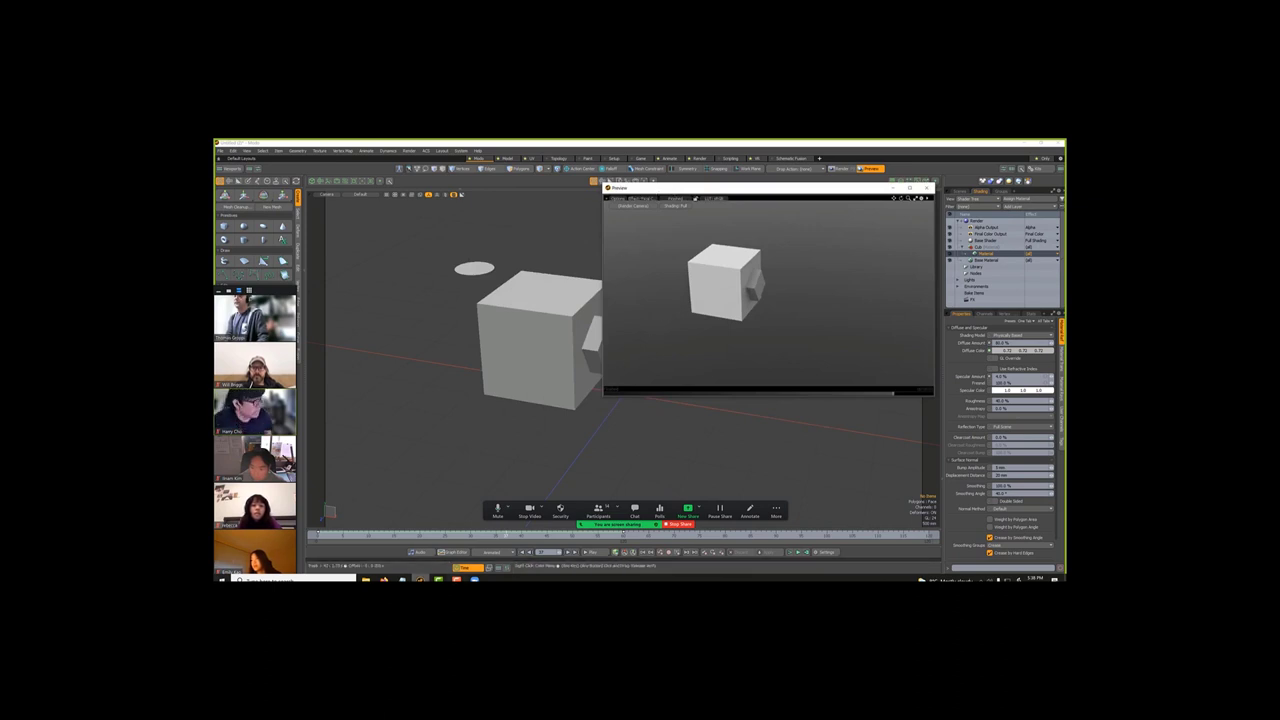
mouse_move(420, 579)
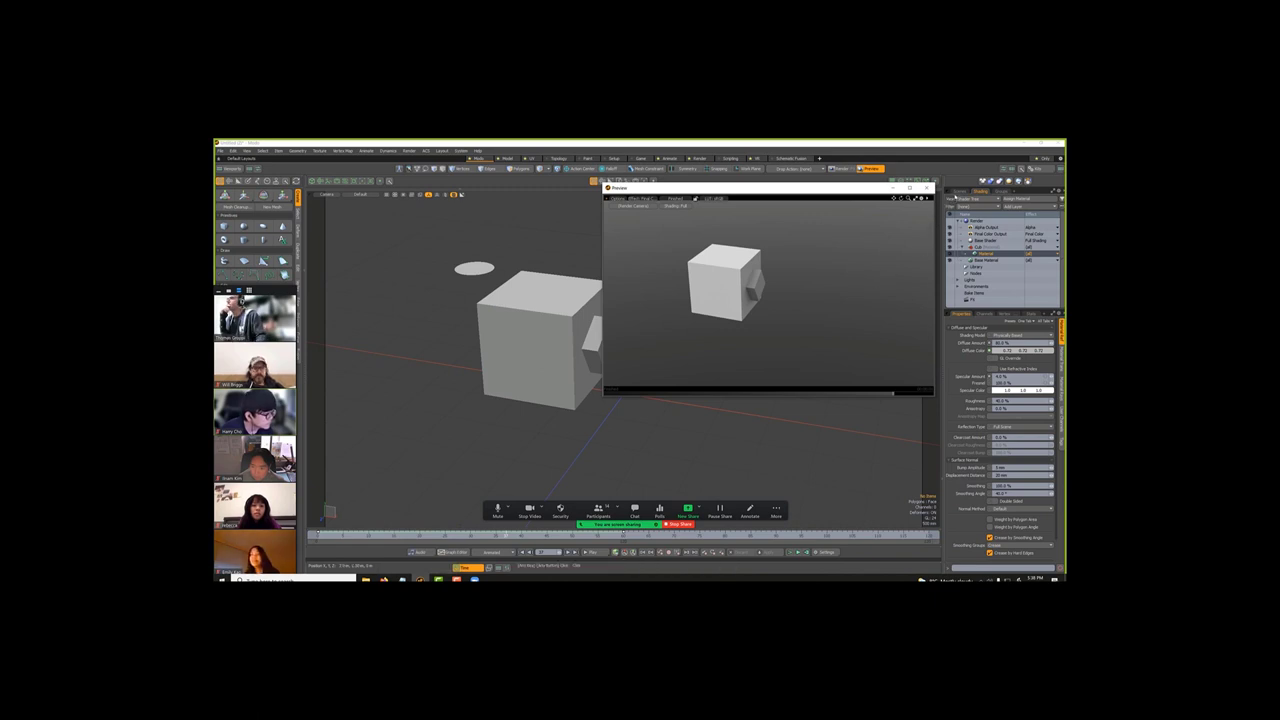
click(956, 190)
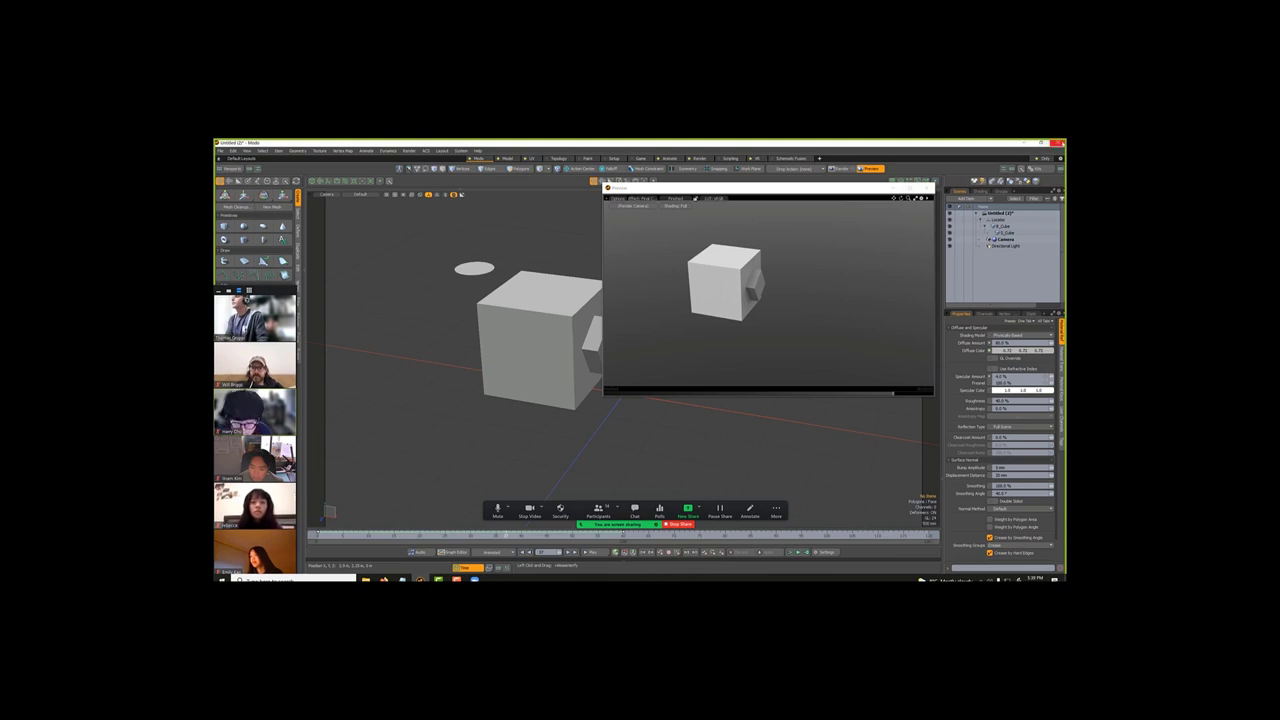
key(ctrl+w)
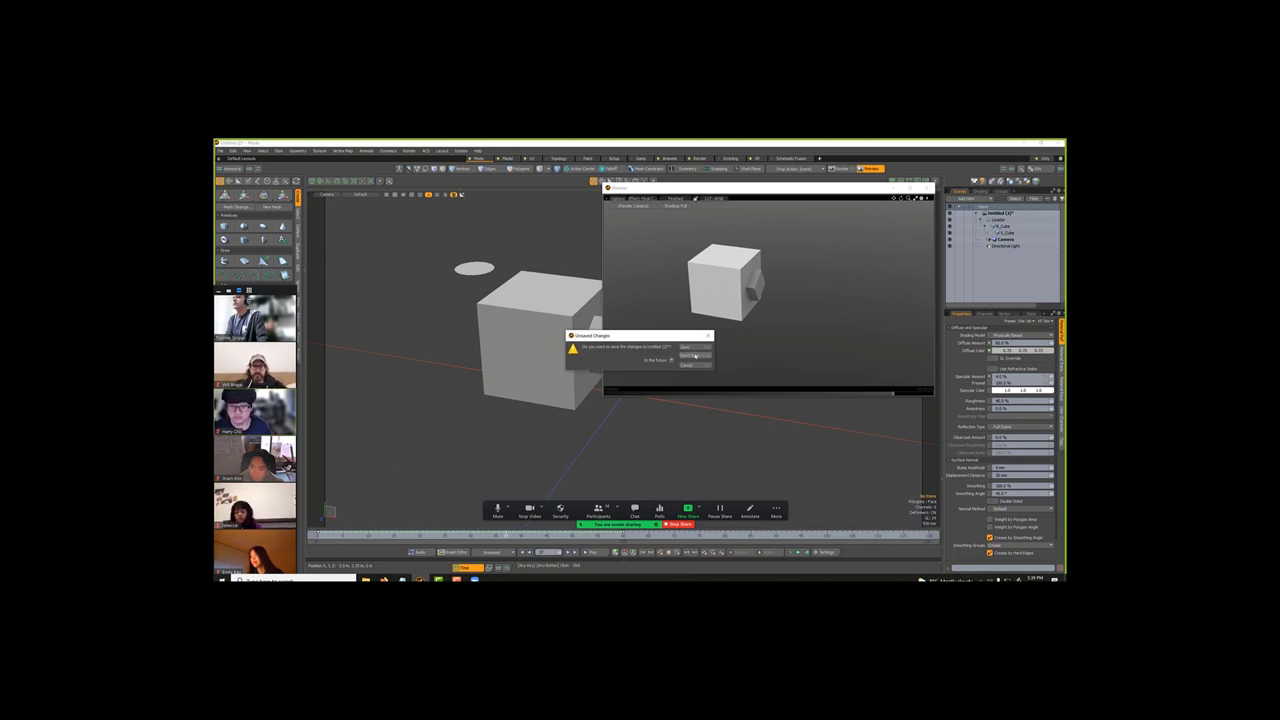
Step: Close Modo and the rendered-frames folder, then delete the Anim desktop item
click(695, 356)
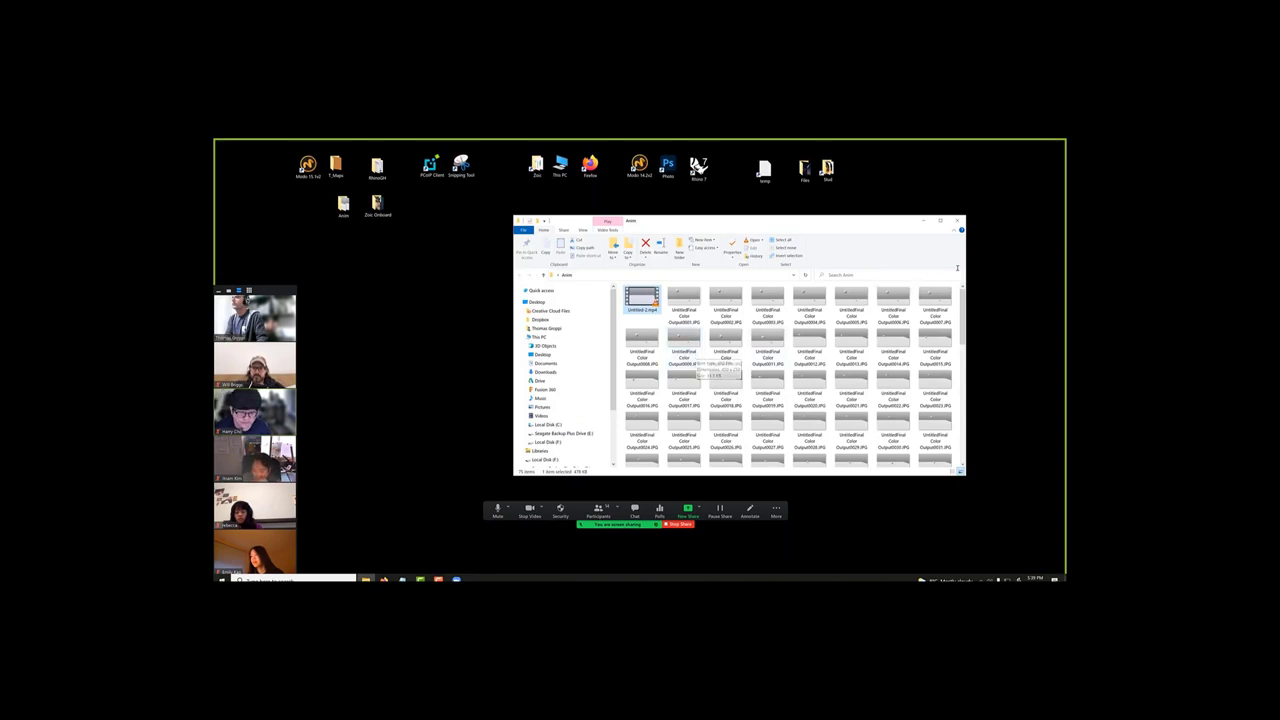
click(958, 221)
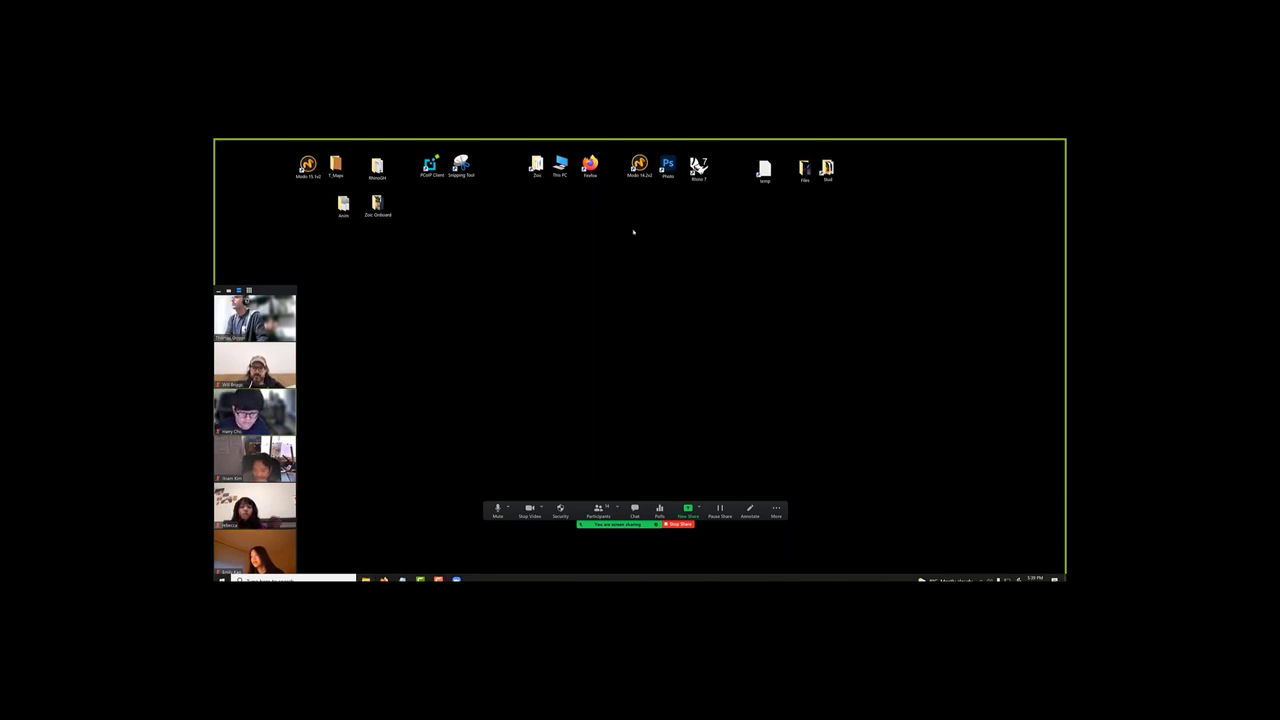
drag(342, 257, 314, 205)
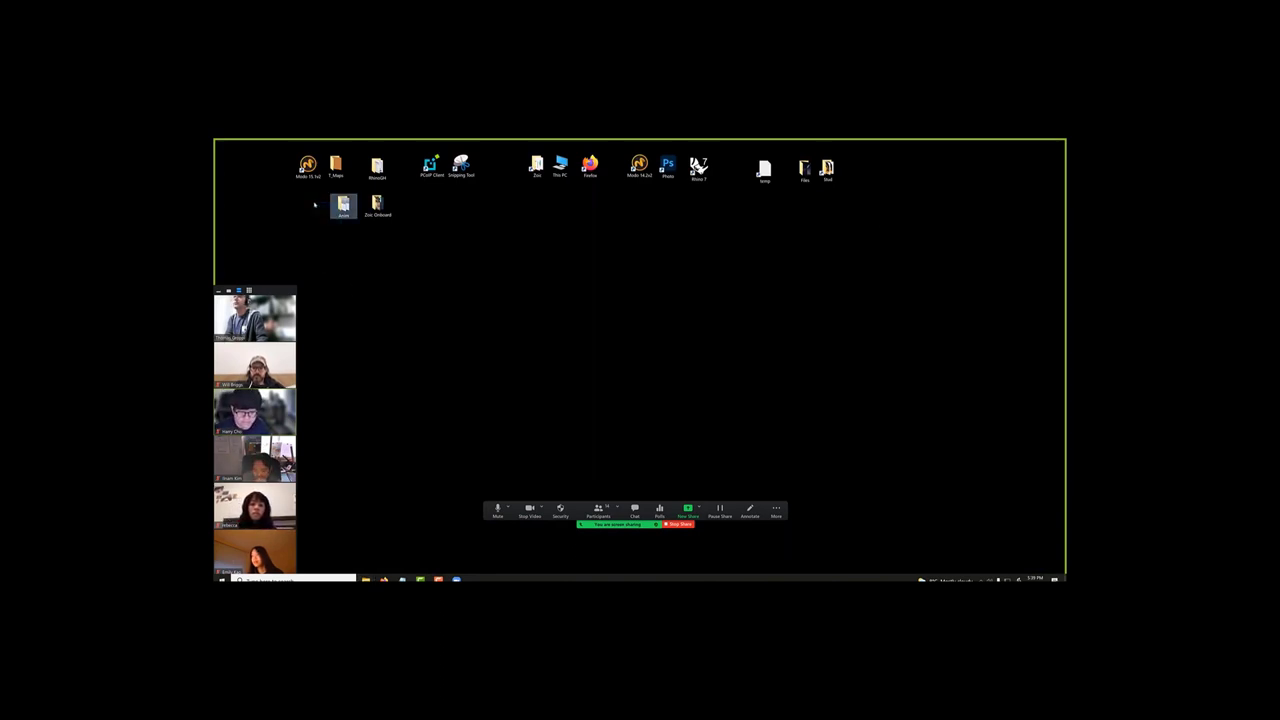
key(Delete)
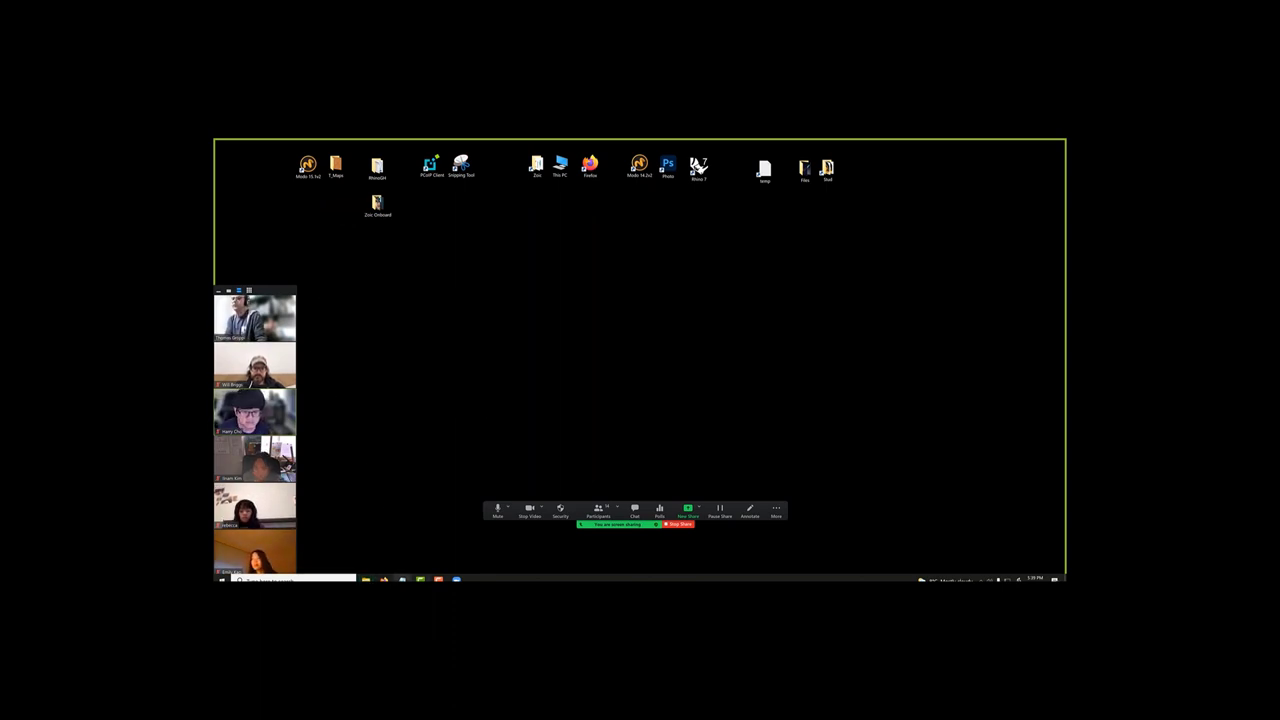
Step: Open the temp.txt notes and close them again
mouse_move(385, 579)
click(384, 550)
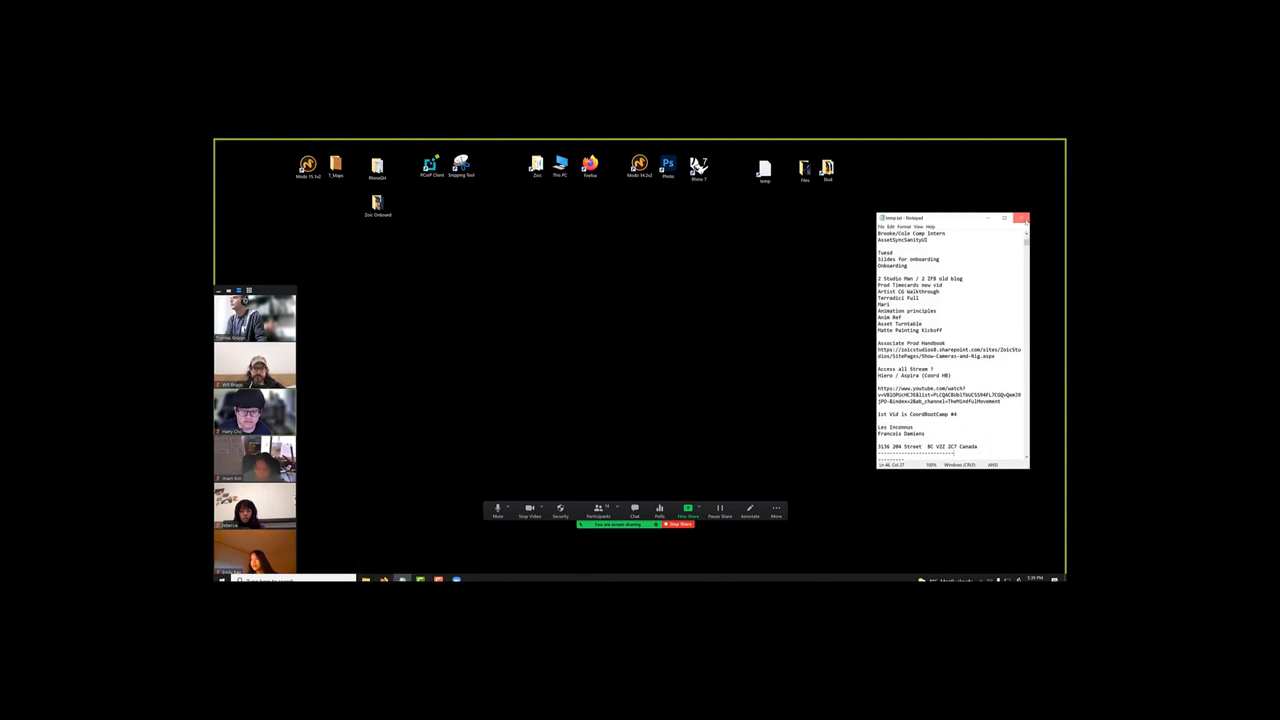
click(1022, 218)
Step: Open both Students videos from the Simply 3D channel in new tabs and switch to Modo Student's projects 4K
key(alt+Tab)
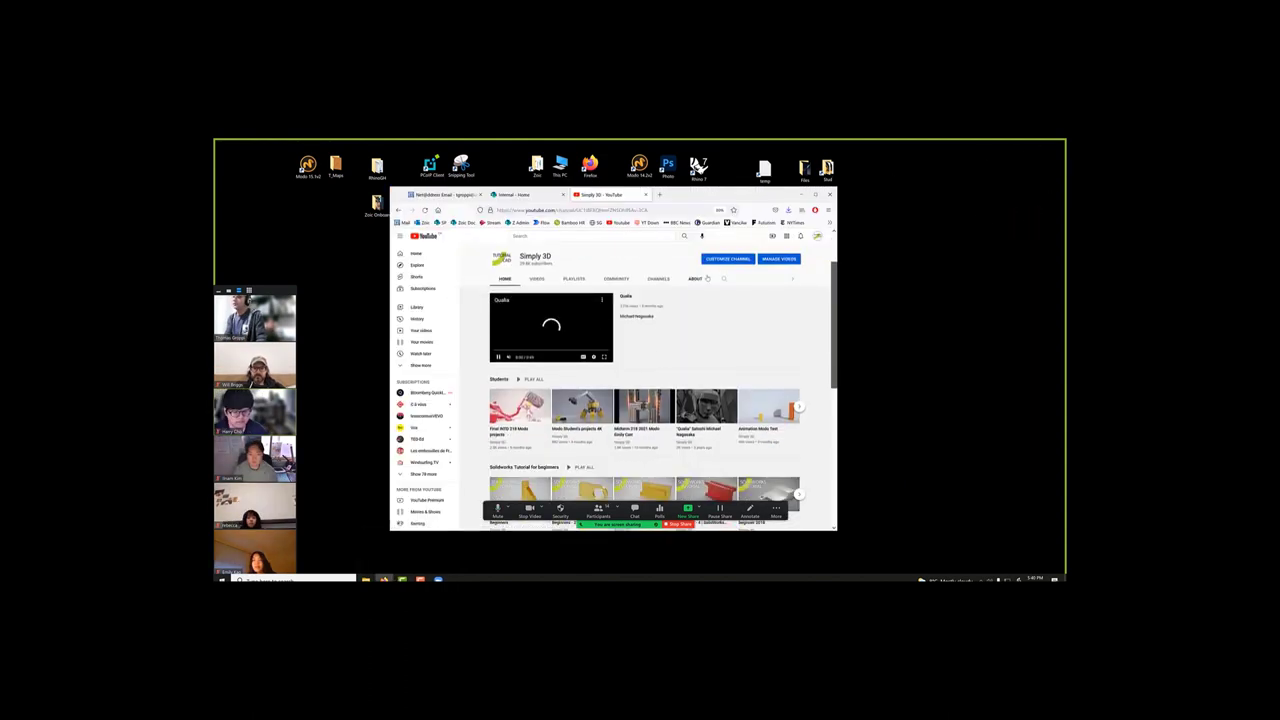
scroll(713, 273, down, 2)
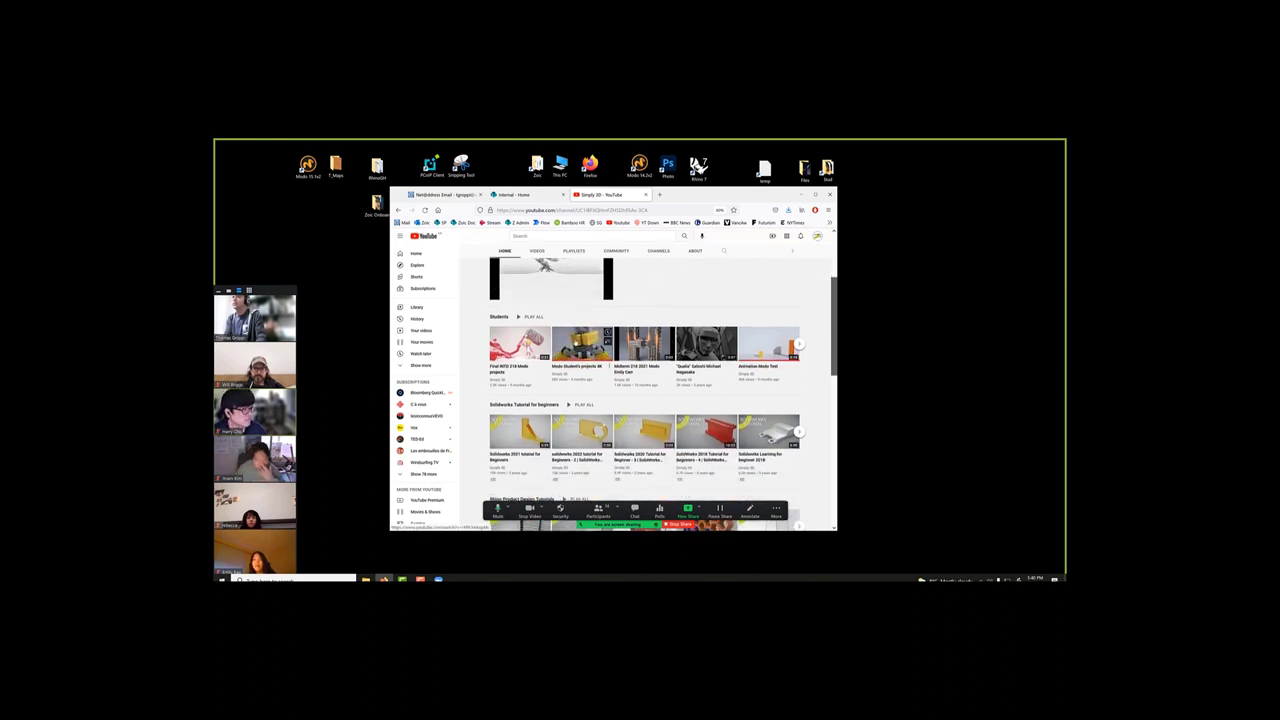
right_click(570, 330)
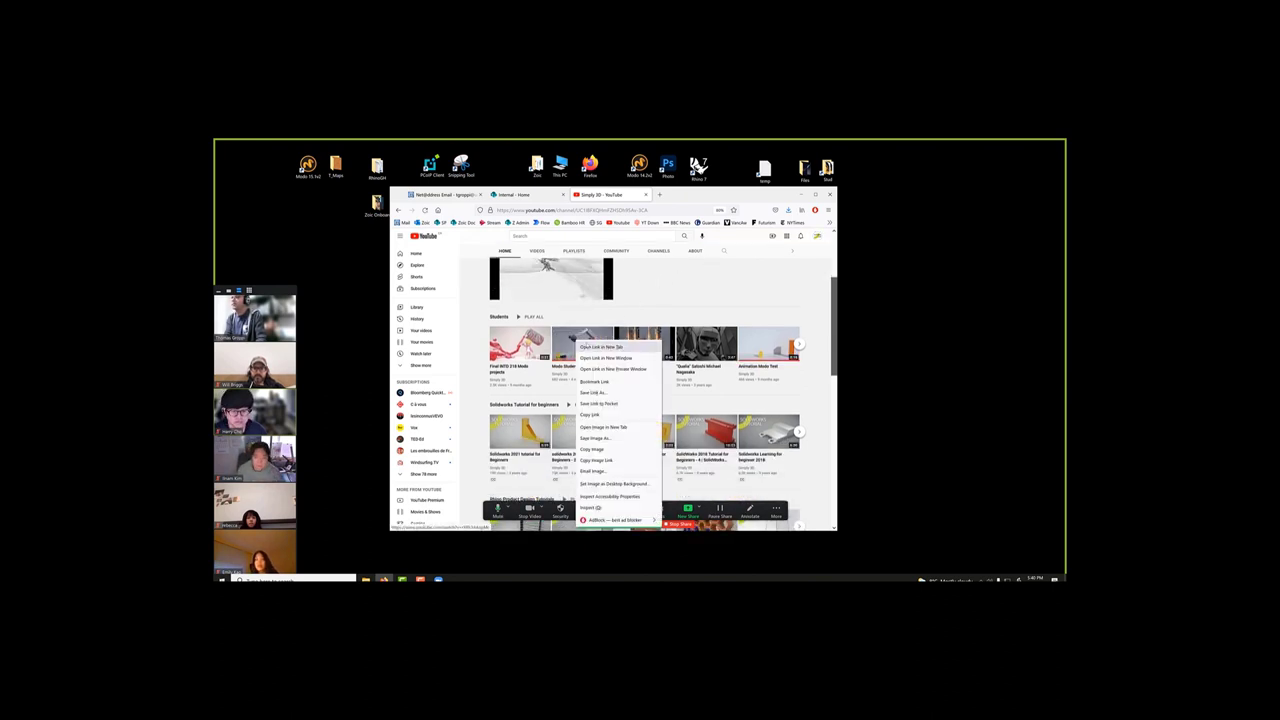
click(604, 336)
right_click(534, 347)
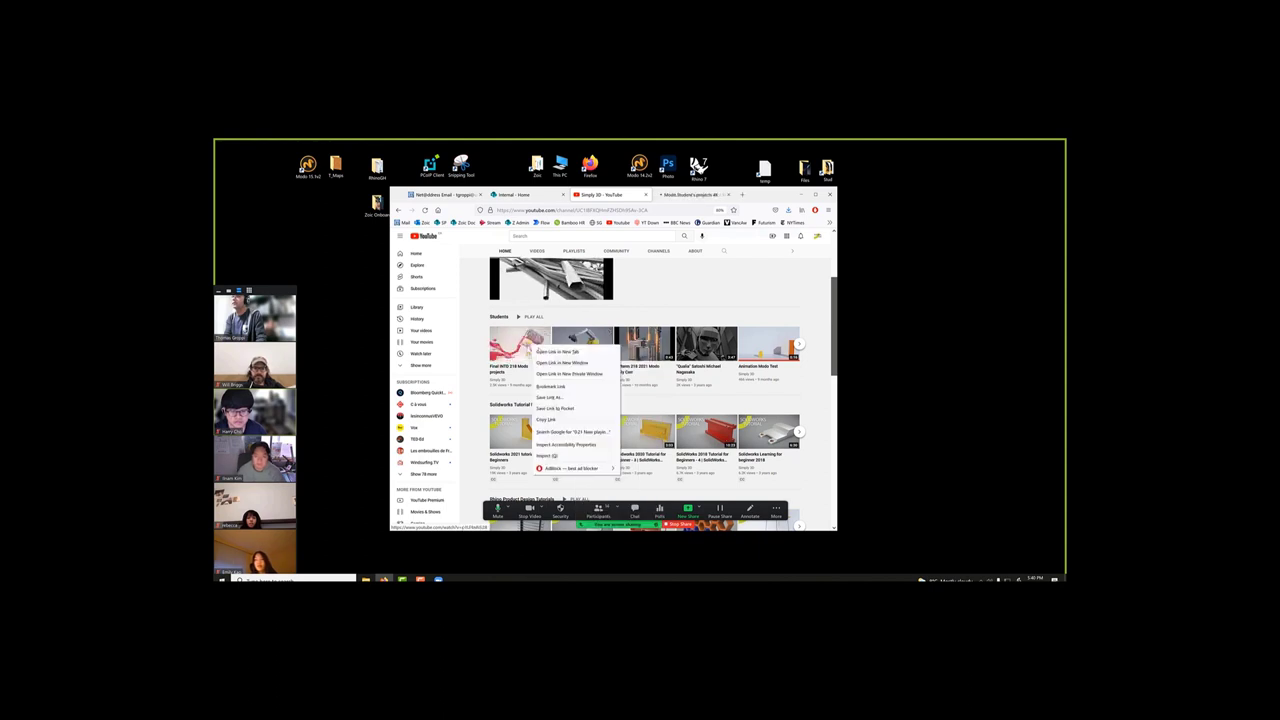
click(557, 352)
click(660, 194)
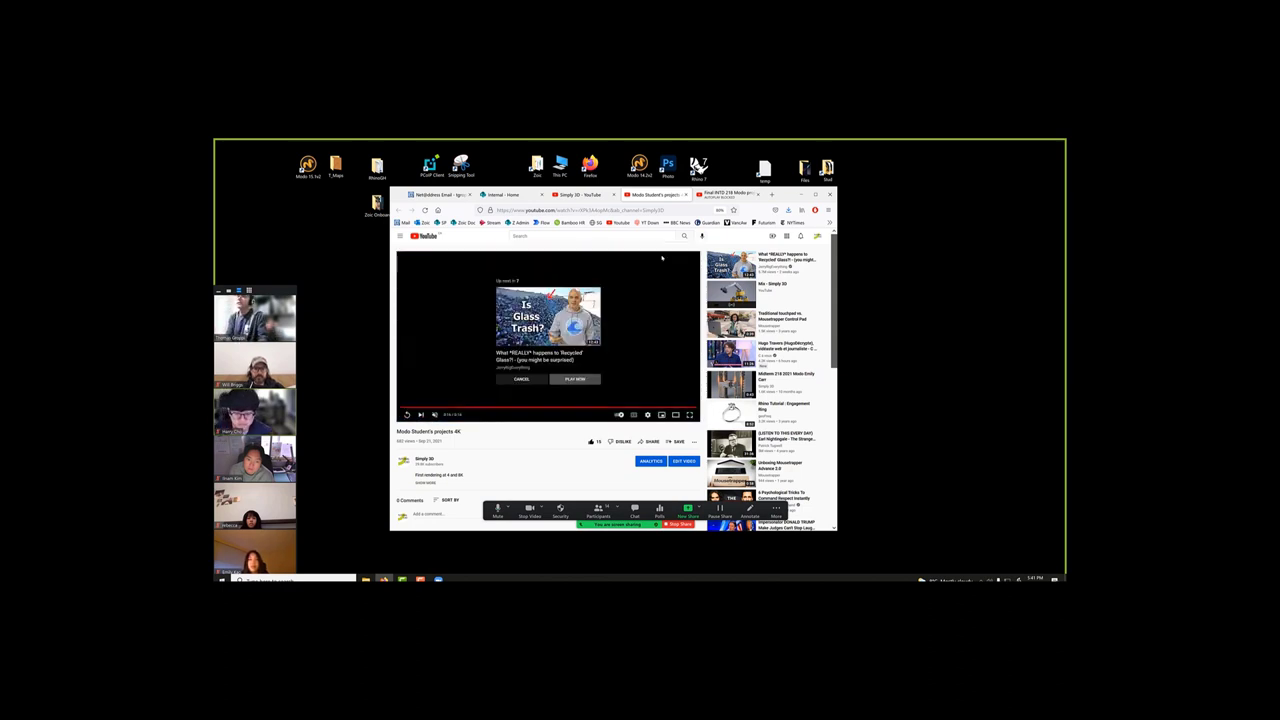
Step: Cancel autoplay, close the Modo Student's projects tab, and let Final INTD 218 play through
click(638, 409)
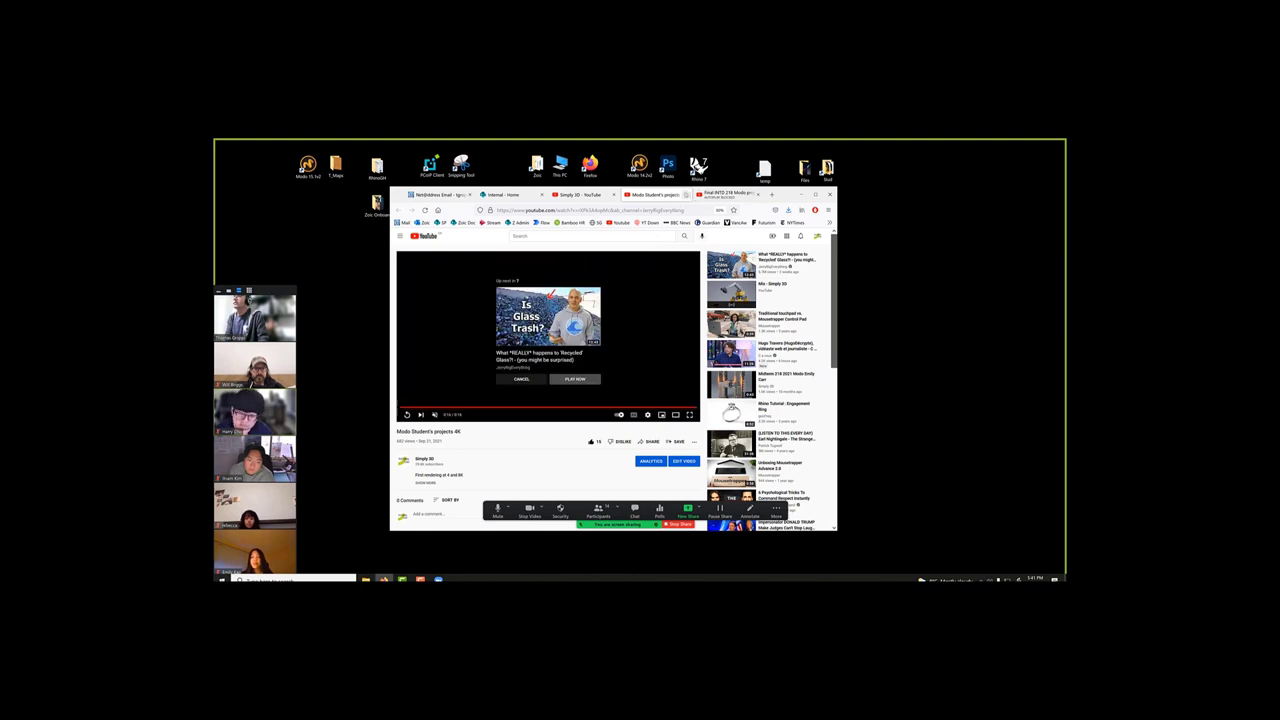
click(687, 195)
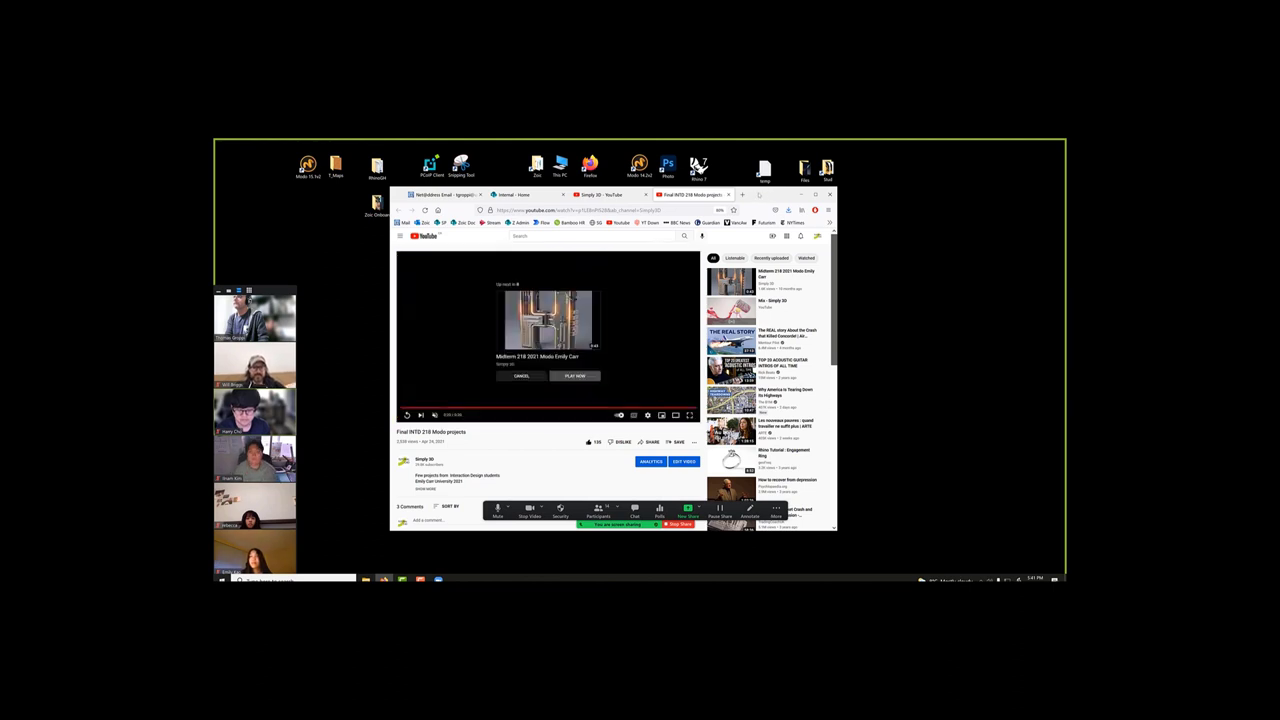
drag(753, 195, 785, 203)
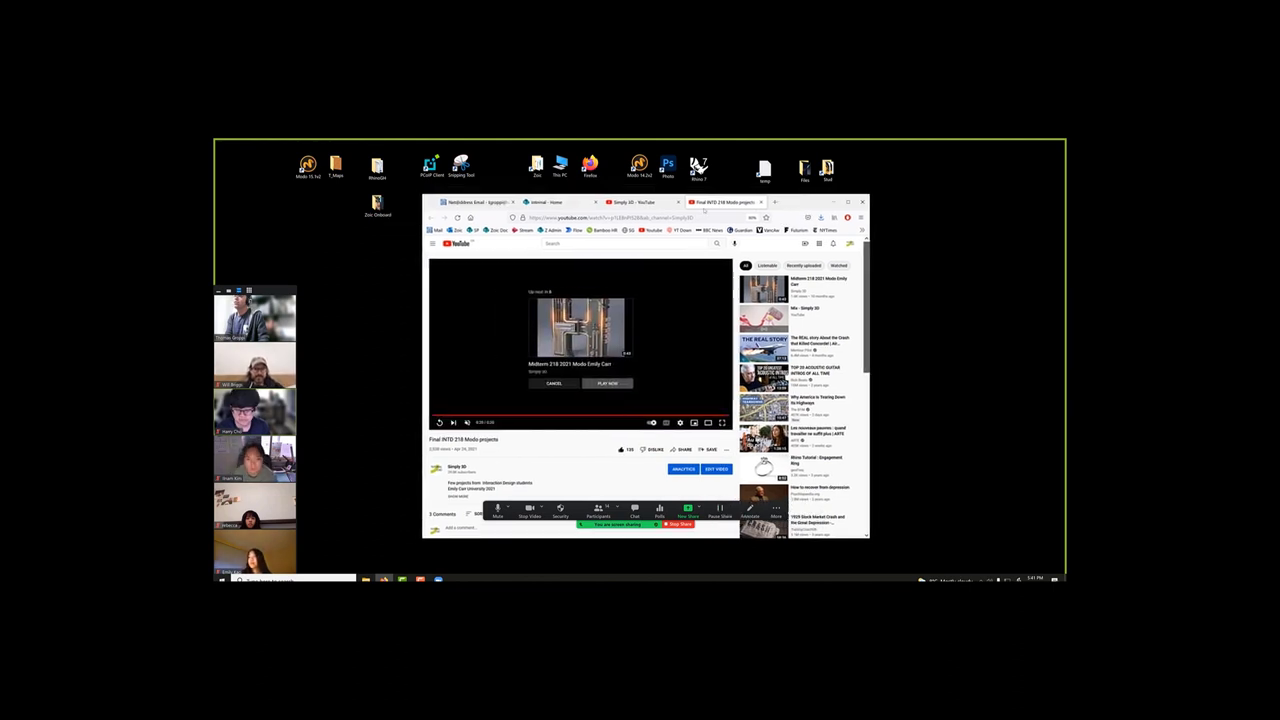
click(690, 217)
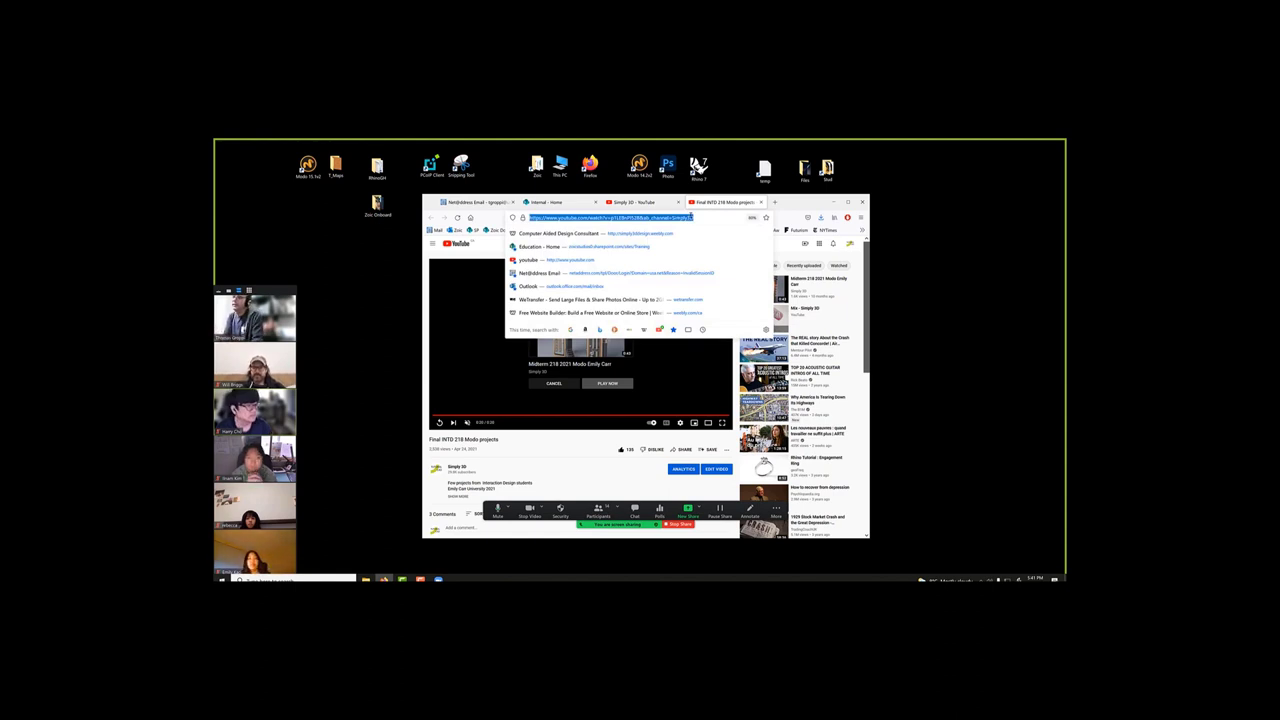
Step: Enter 'Desn 307' in the address bar, then dismiss the suggestions to return to the Midterm video
click(690, 217)
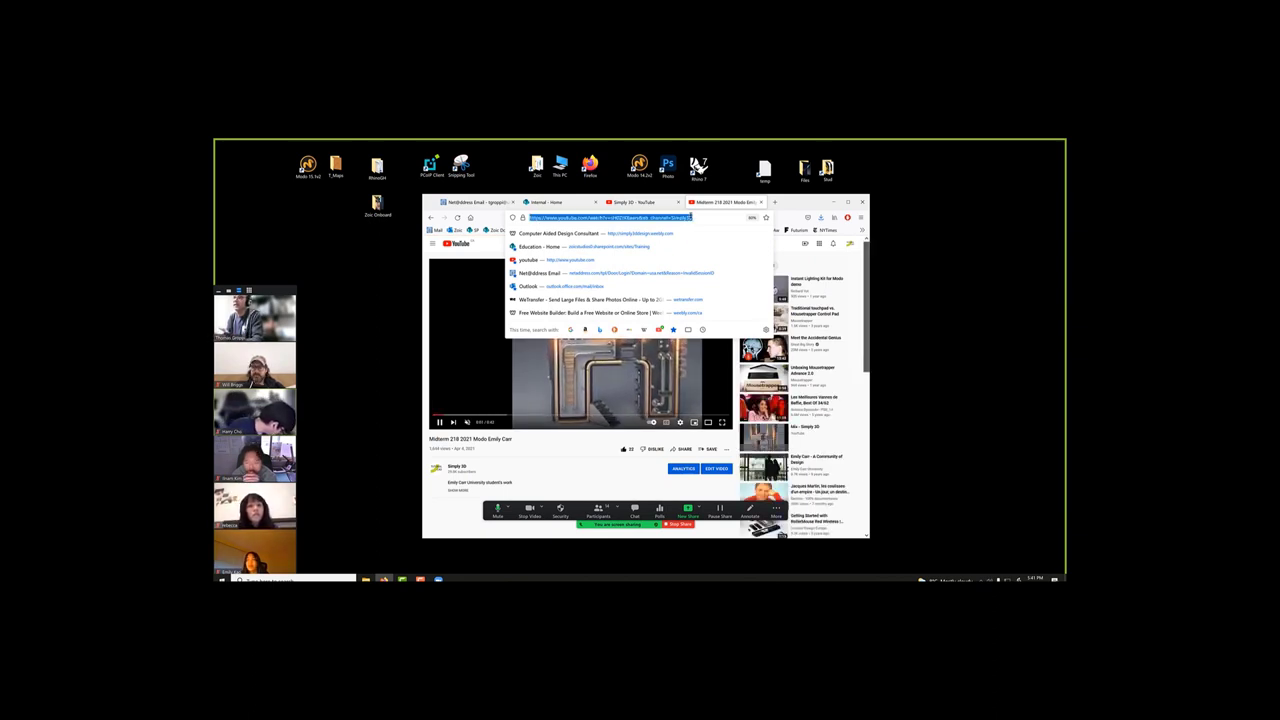
text(Desn)
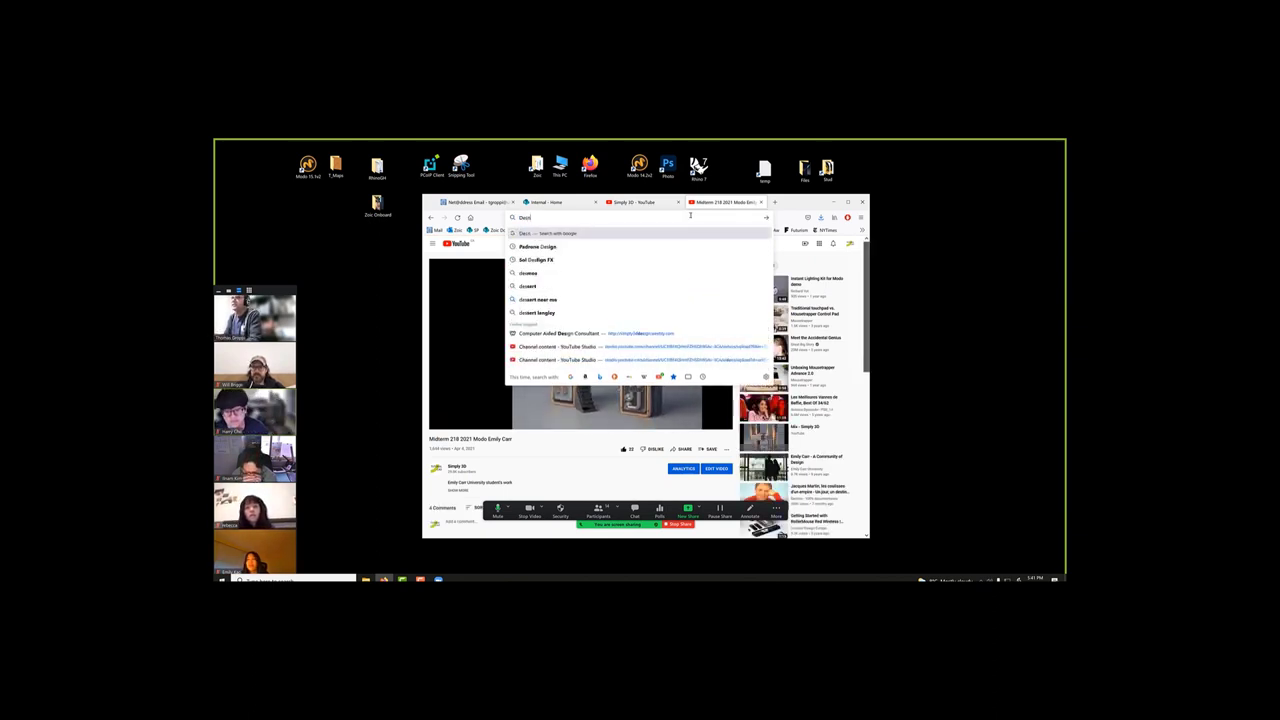
text( 307)
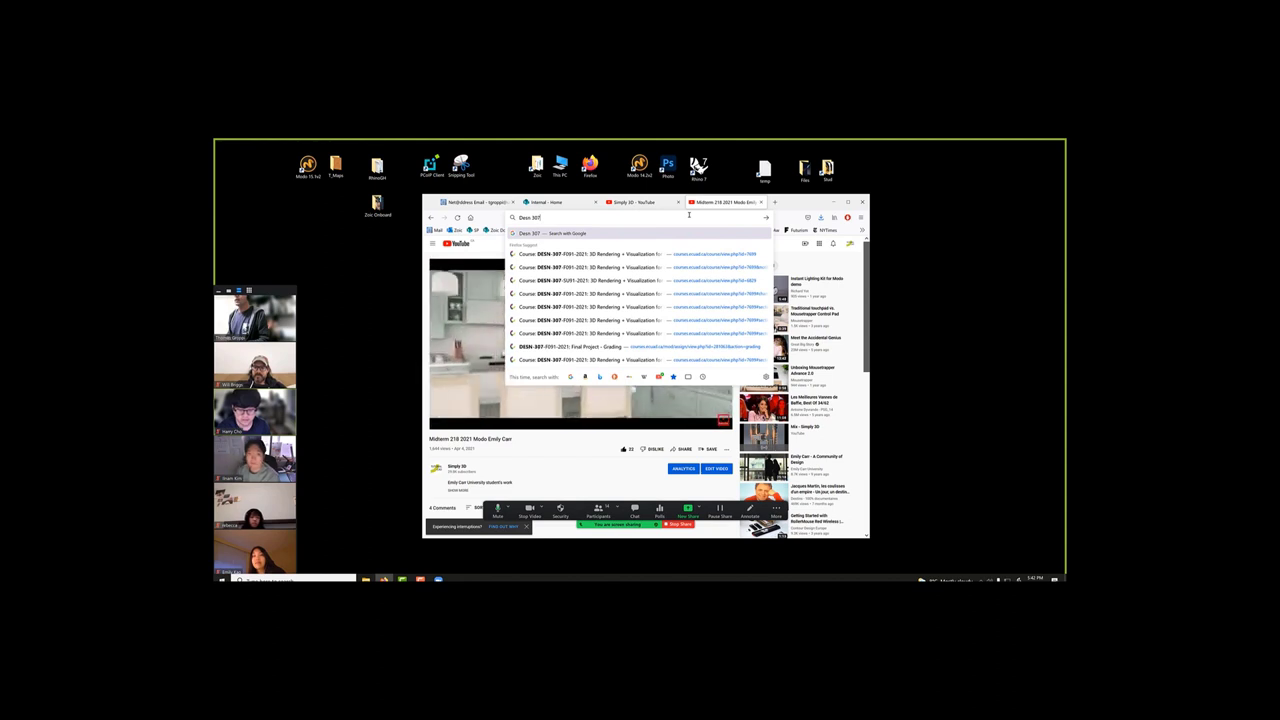
click(453, 414)
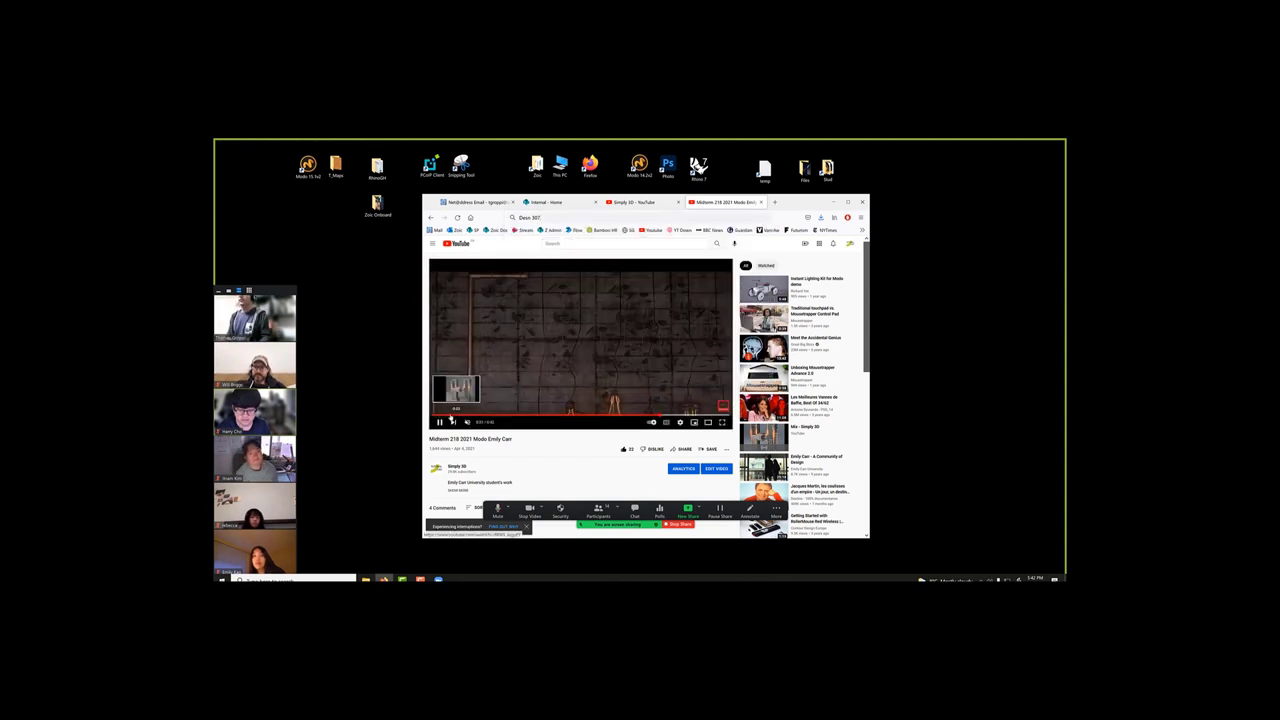